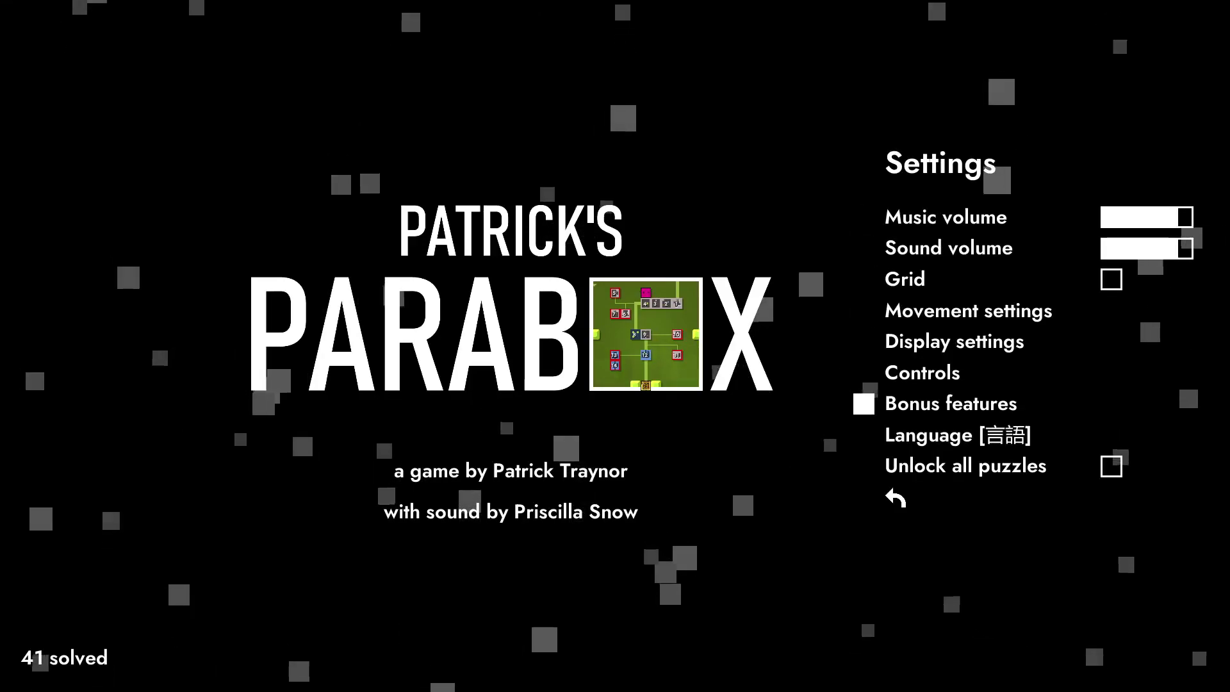
- In Bonus features, toggle the puzzles between text-based and graphical views with 7
key(Return)
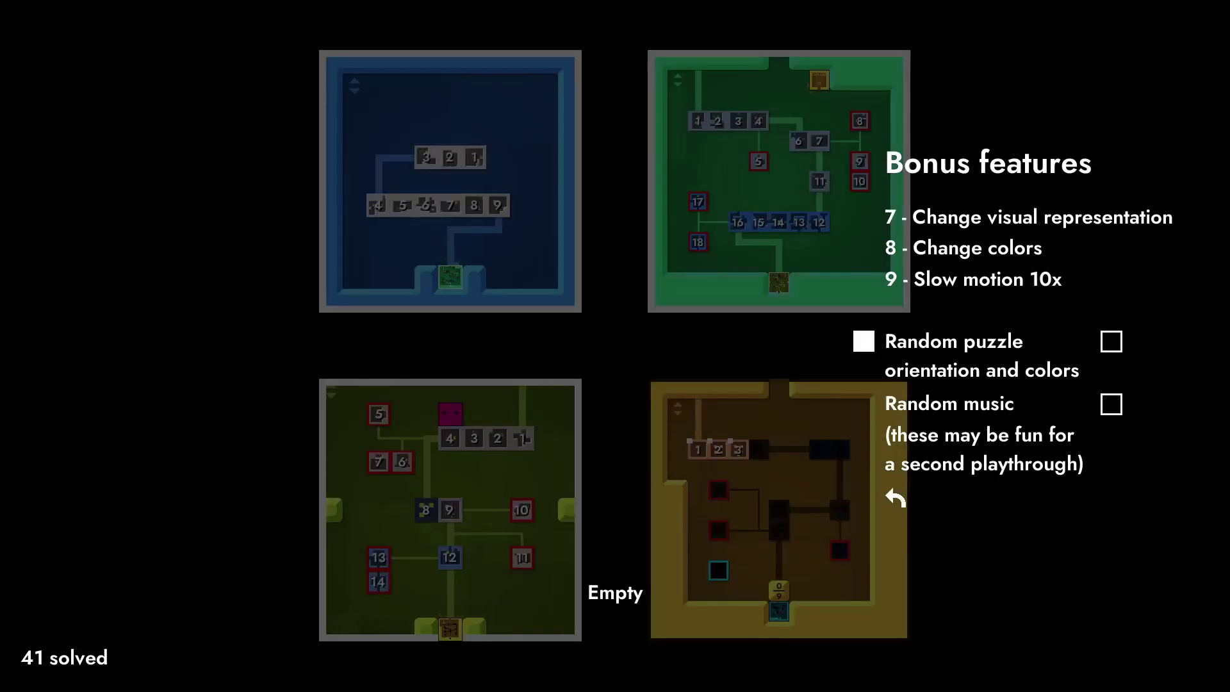
key(7)
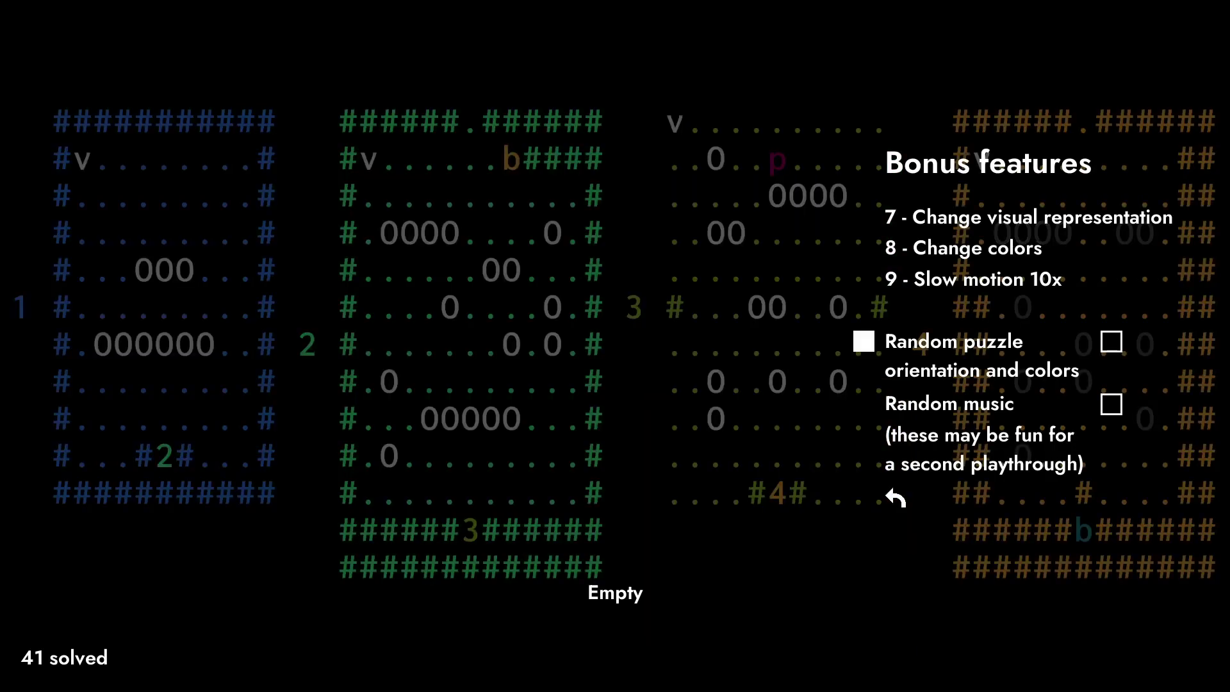
key(7)
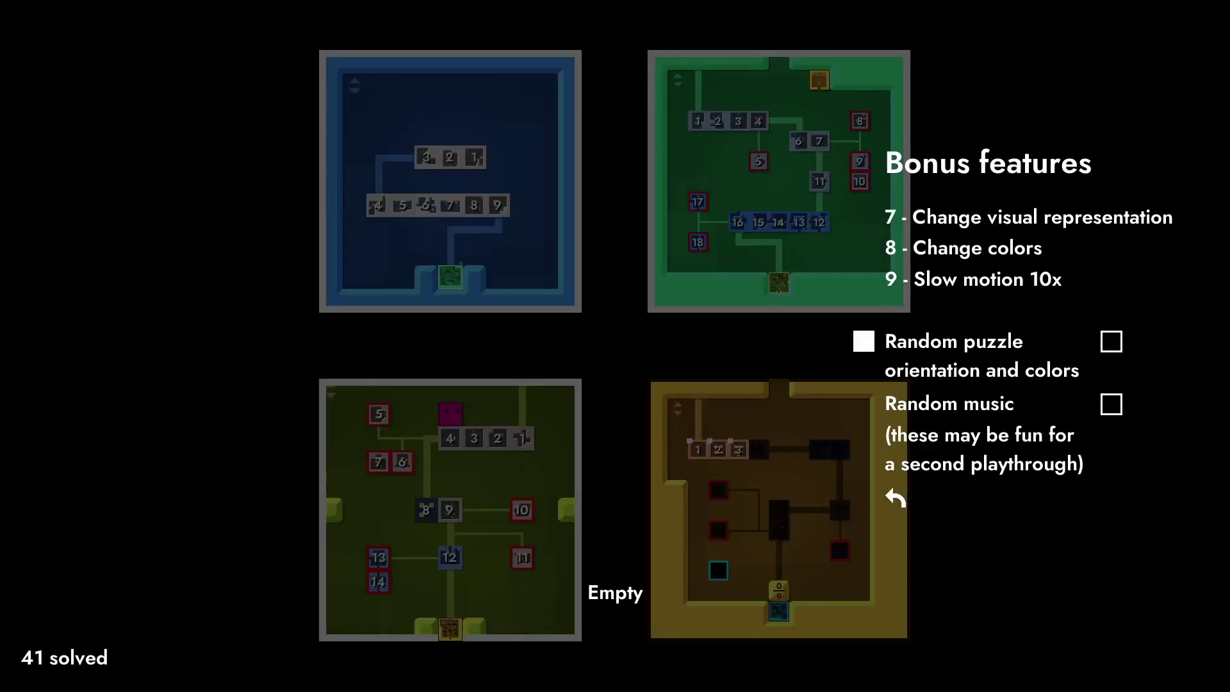
key(7)
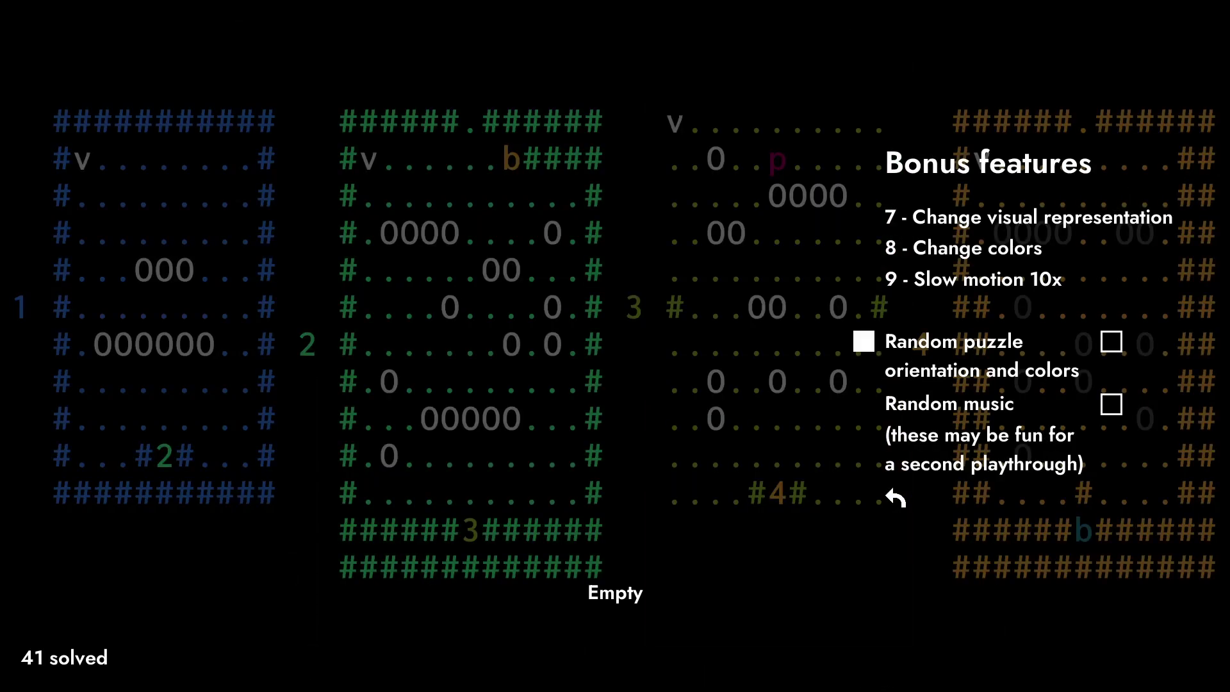
key(7)
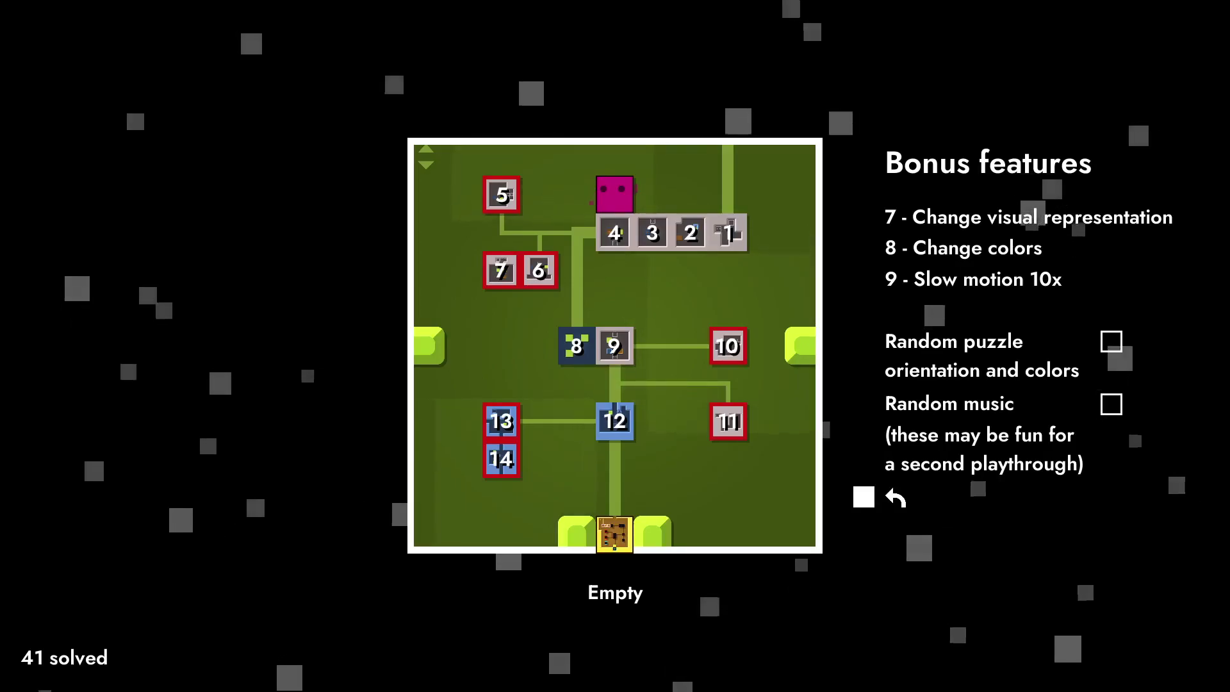
key(Escape)
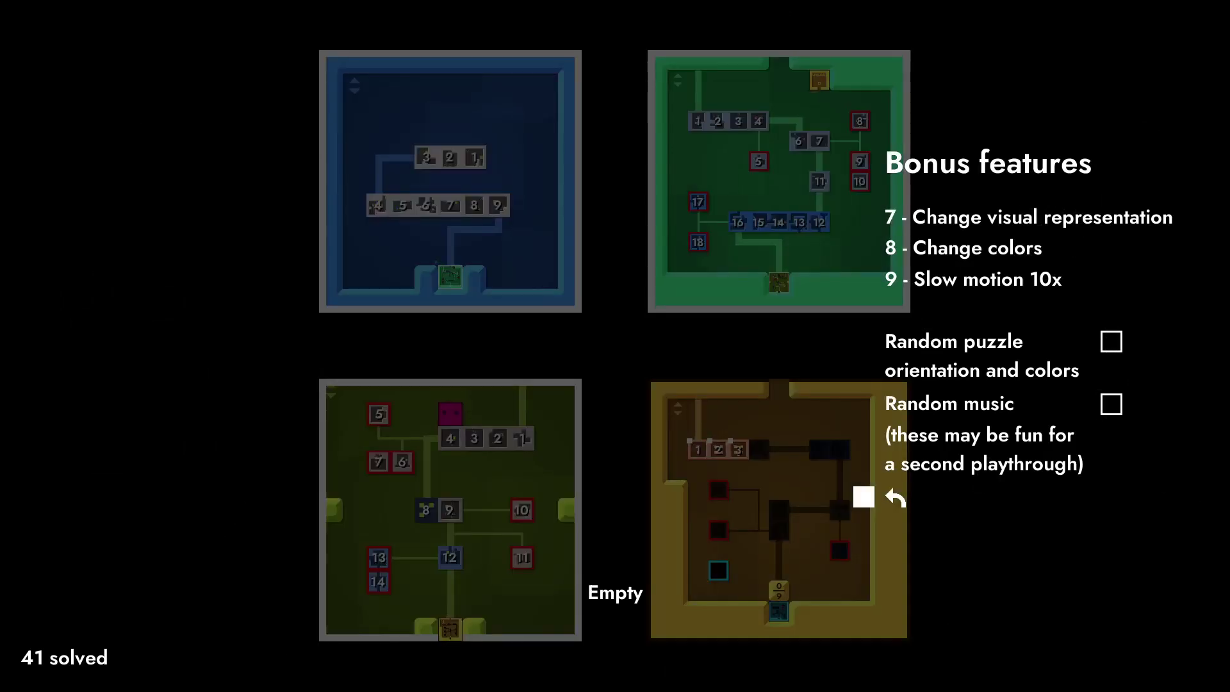
key(7)
key(7)
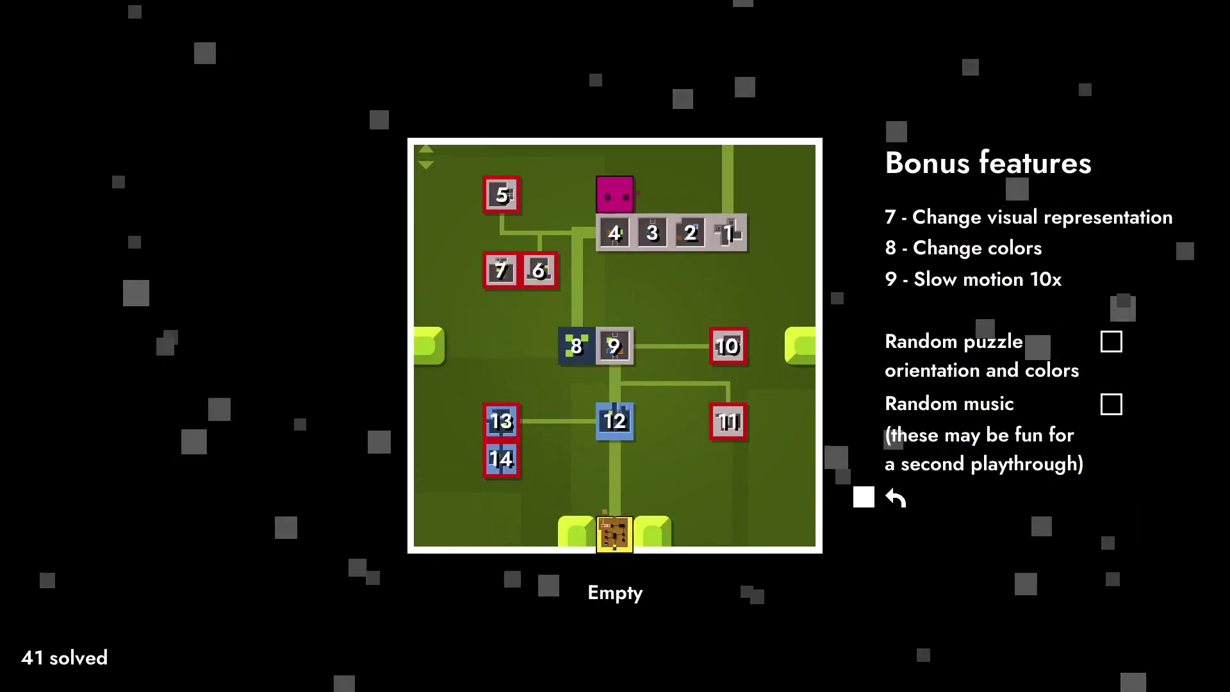
- Back out of Bonus features and Settings to the title screen and open Extras
key(Return)
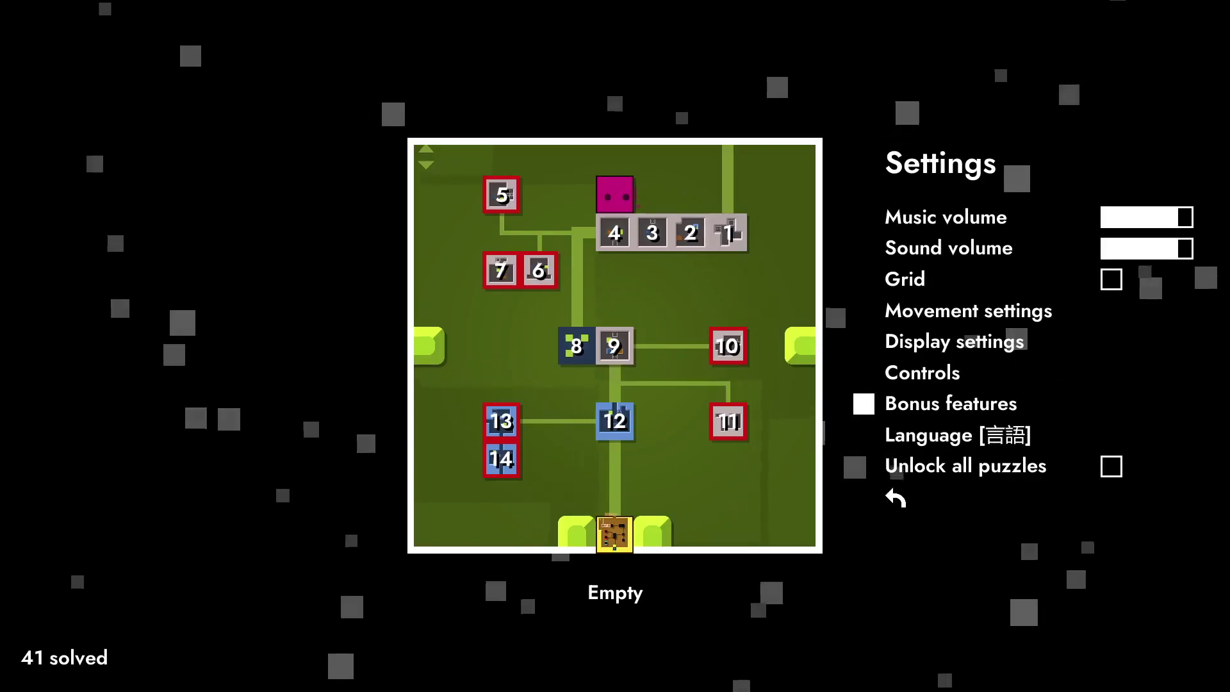
key(Down)
key(Down)
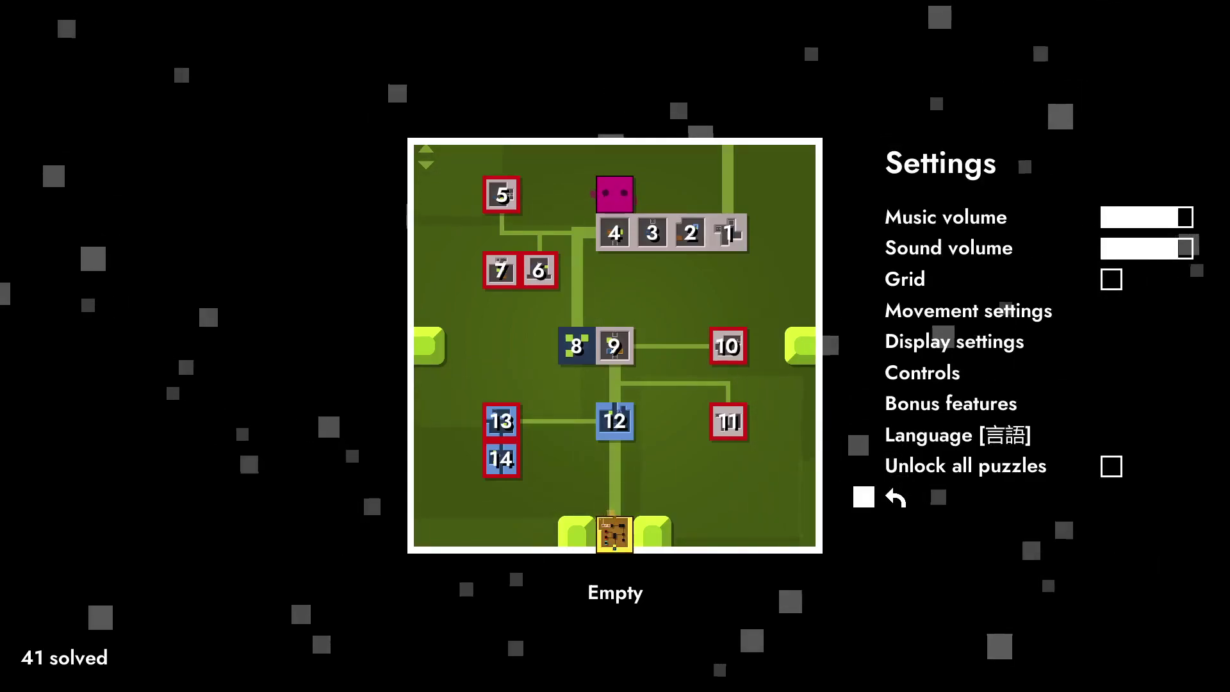
key(Return)
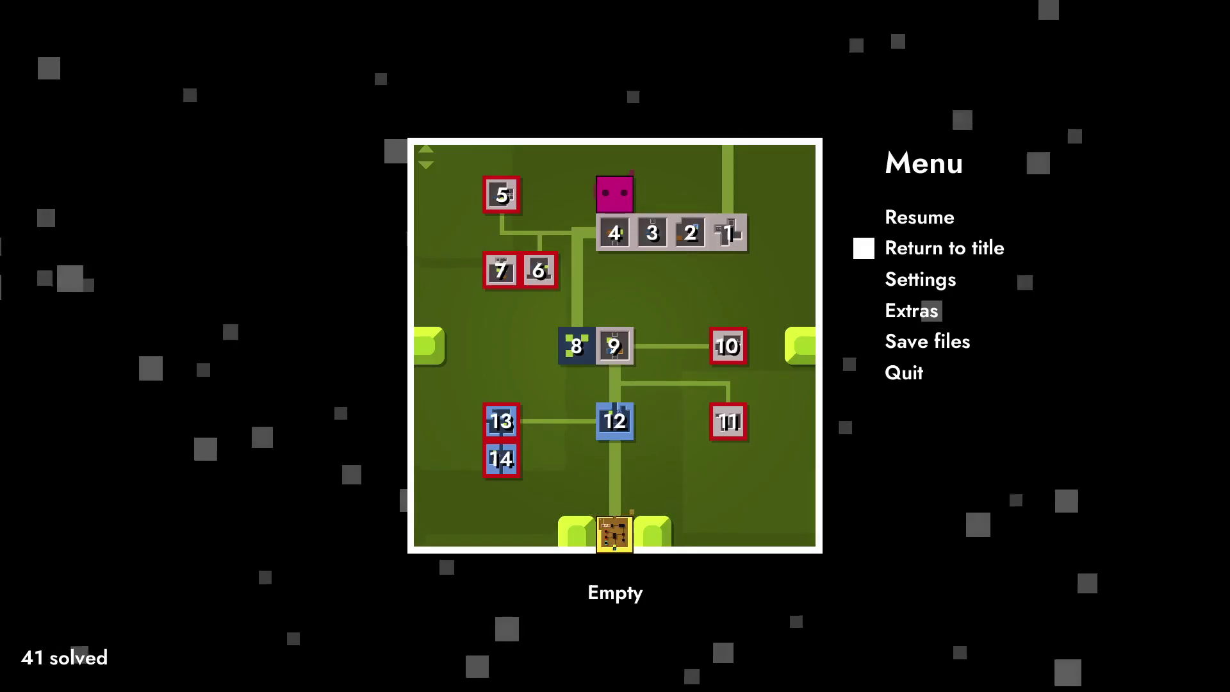
key(Return)
key(Escape)
key(Down)
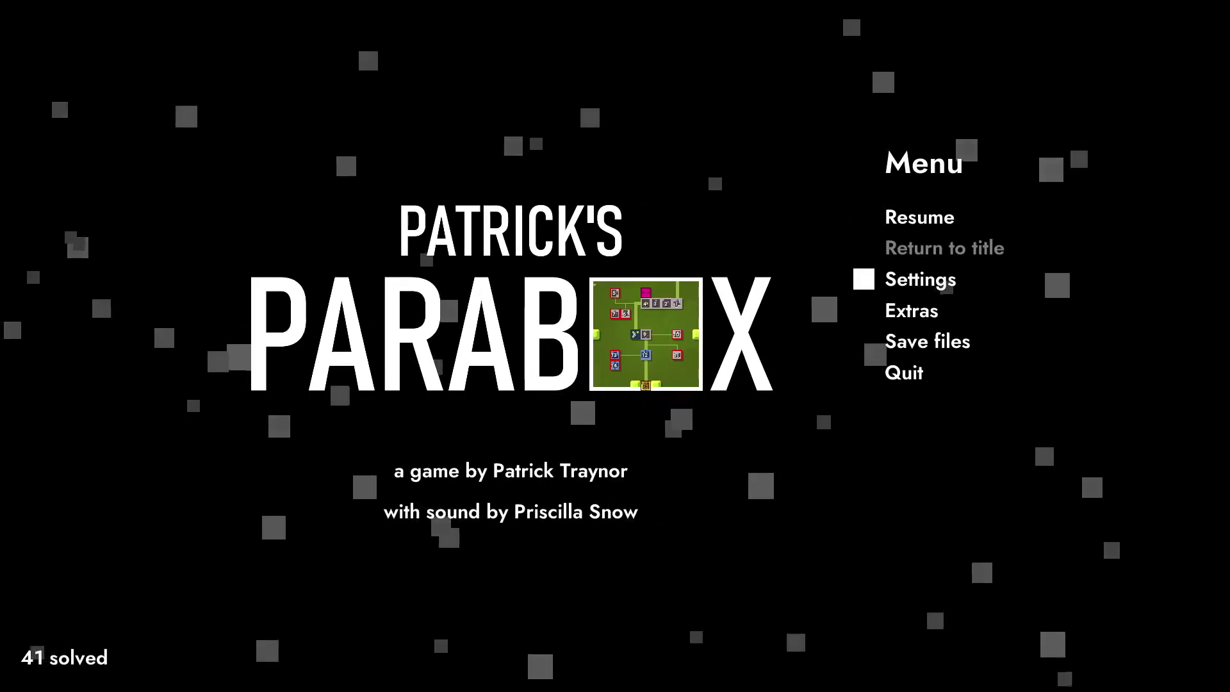
key(Return)
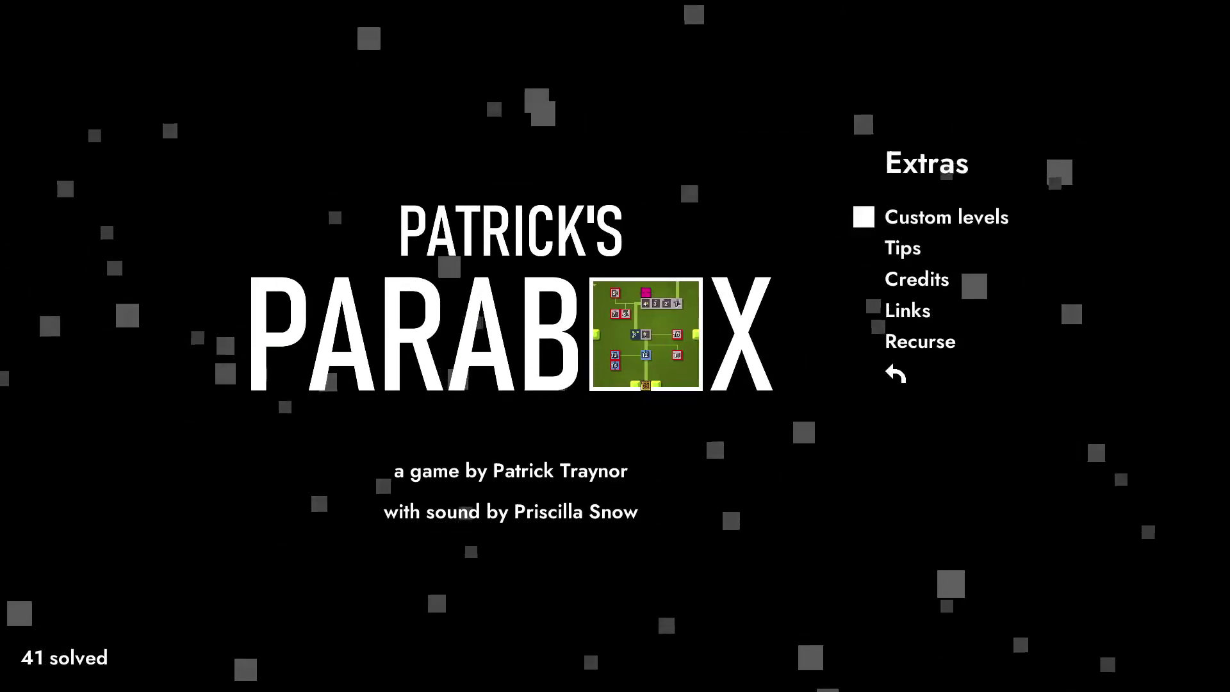
- Leave the Extras list and resume the saved game
key(Return)
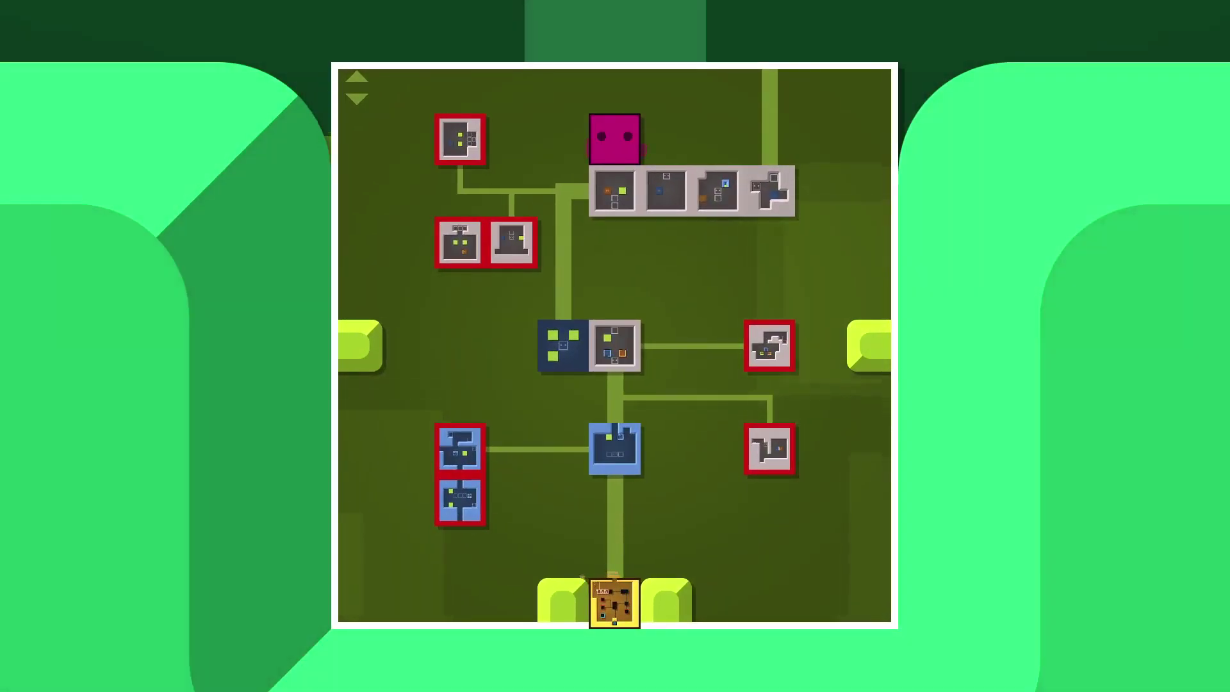
- Walk the player into the Eat area and enter its first puzzle
key(Left)
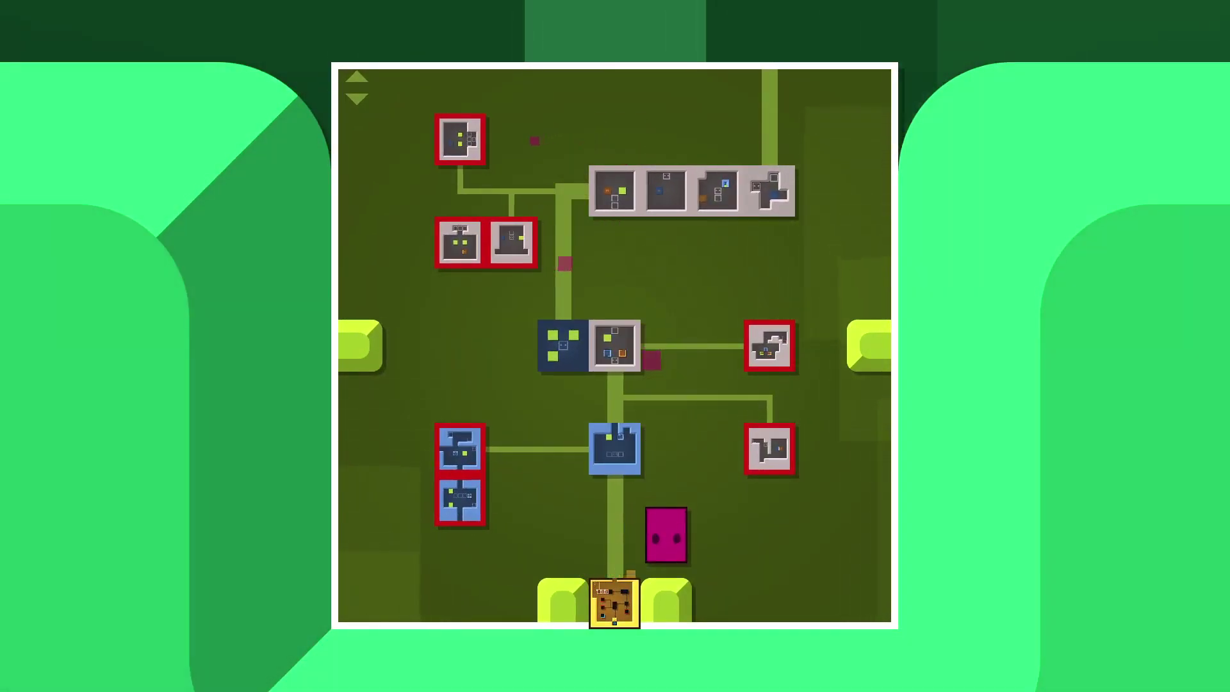
key(Left)
key(Down)
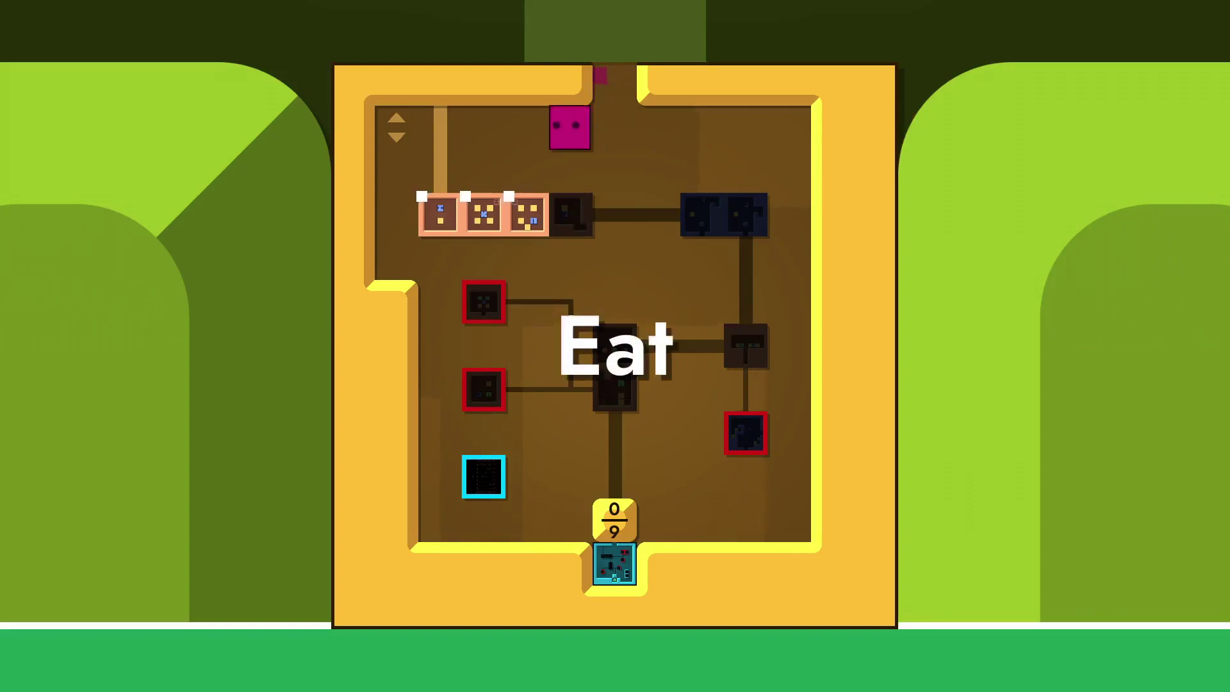
key(Return)
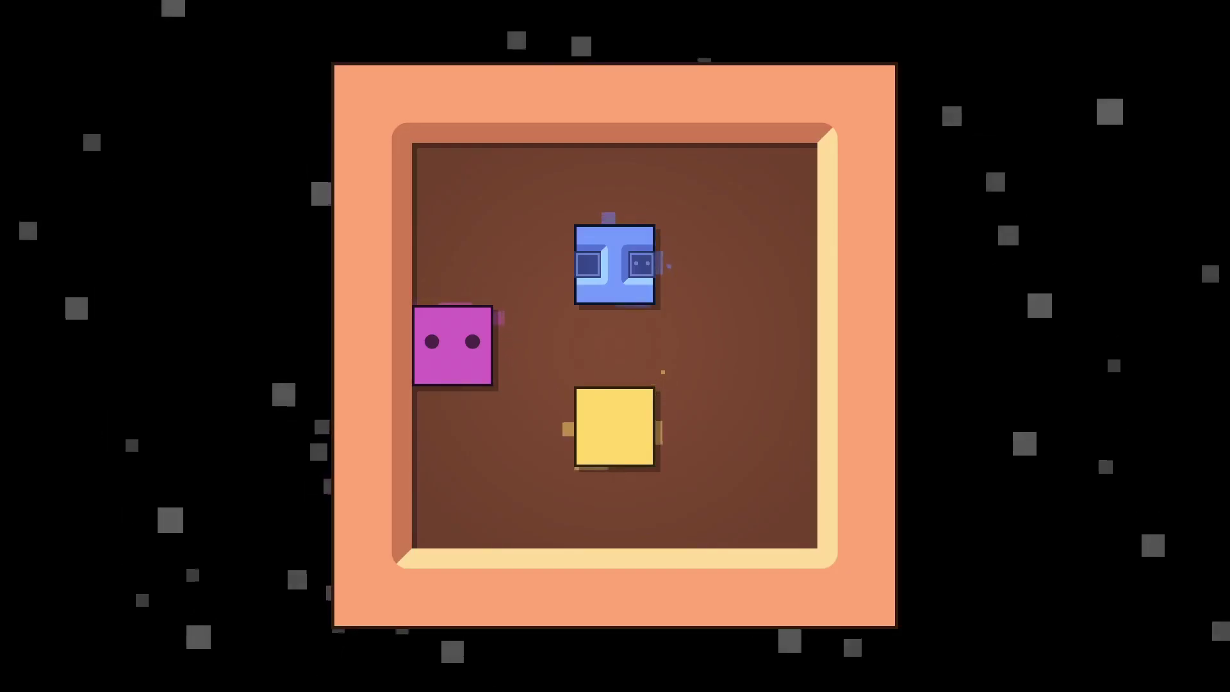
- Push the yellow and blue boxes into position in the first puzzle
key(Right)
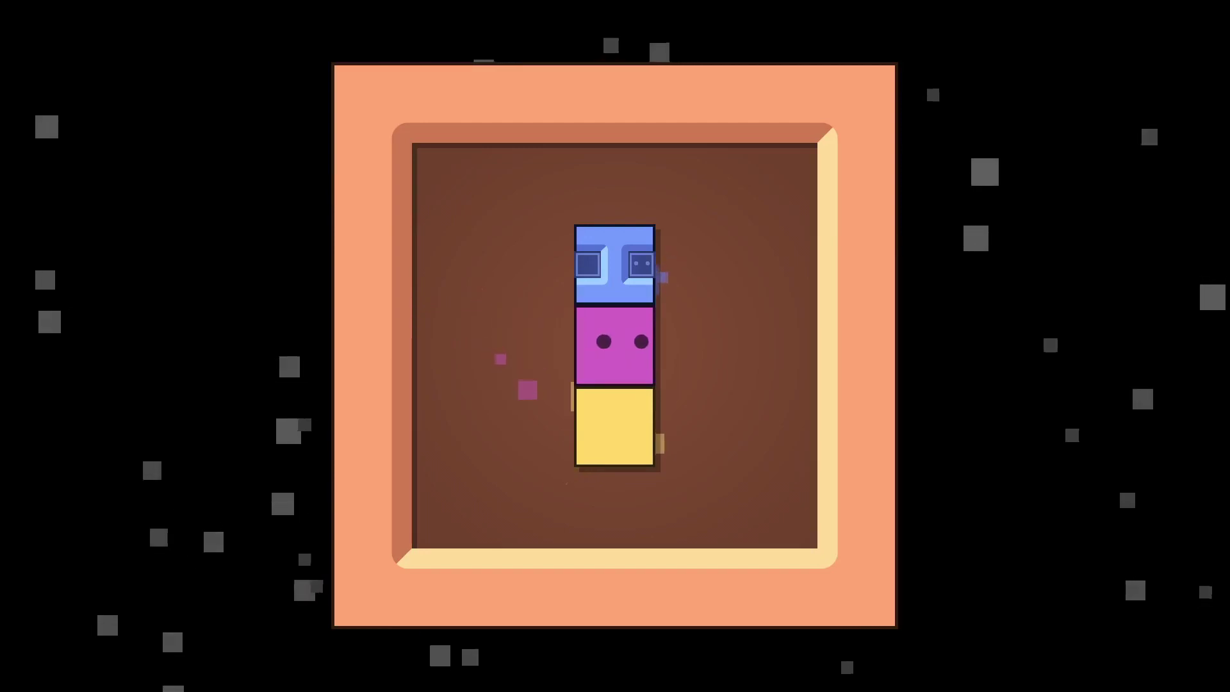
key(Right)
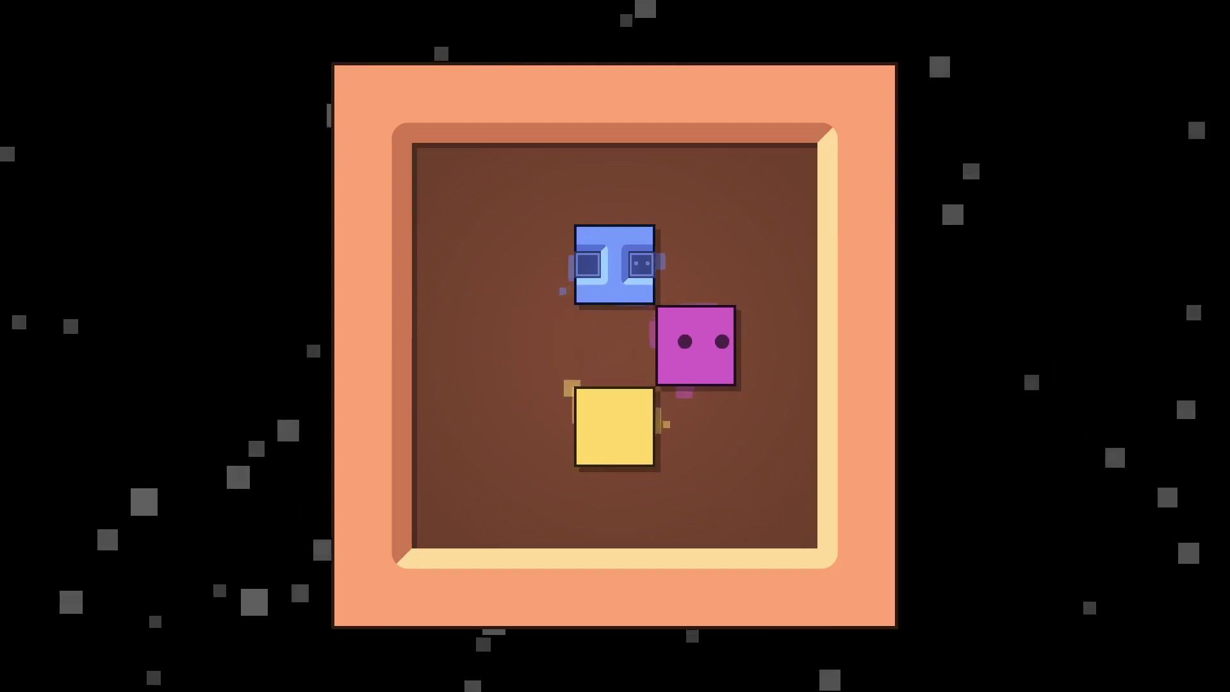
key(Down)
key(Down)
key(Left)
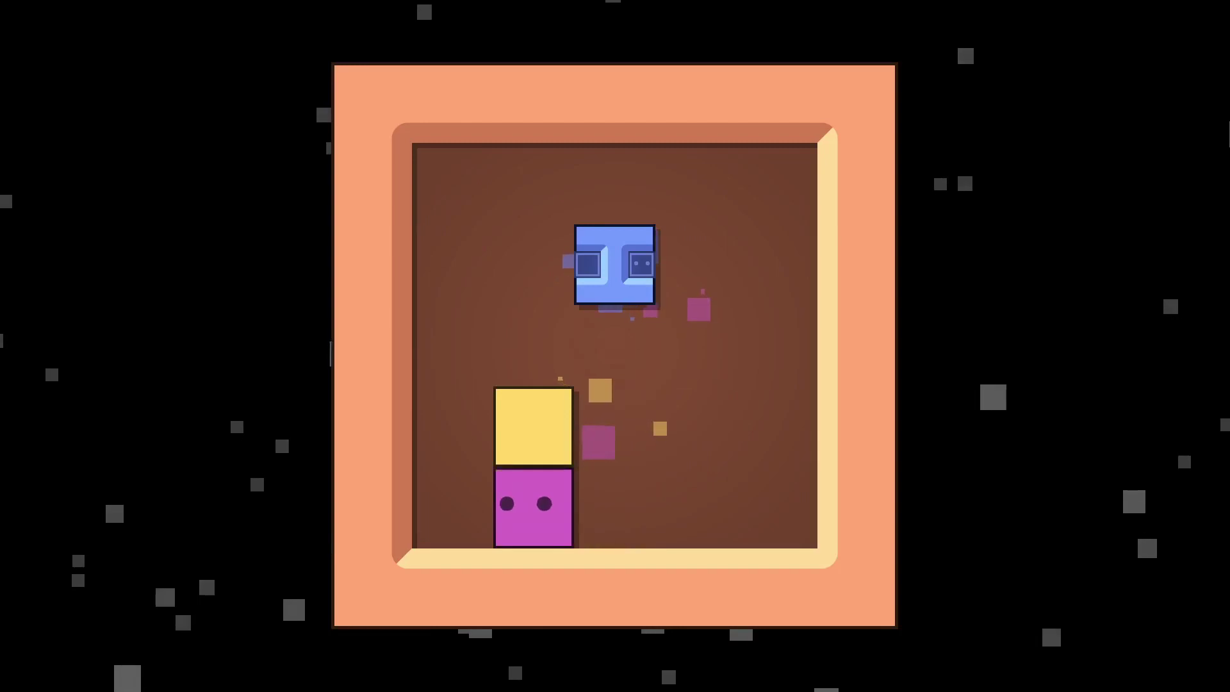
key(Up)
key(Up)
key(Right)
key(Up)
key(Left)
key(Left)
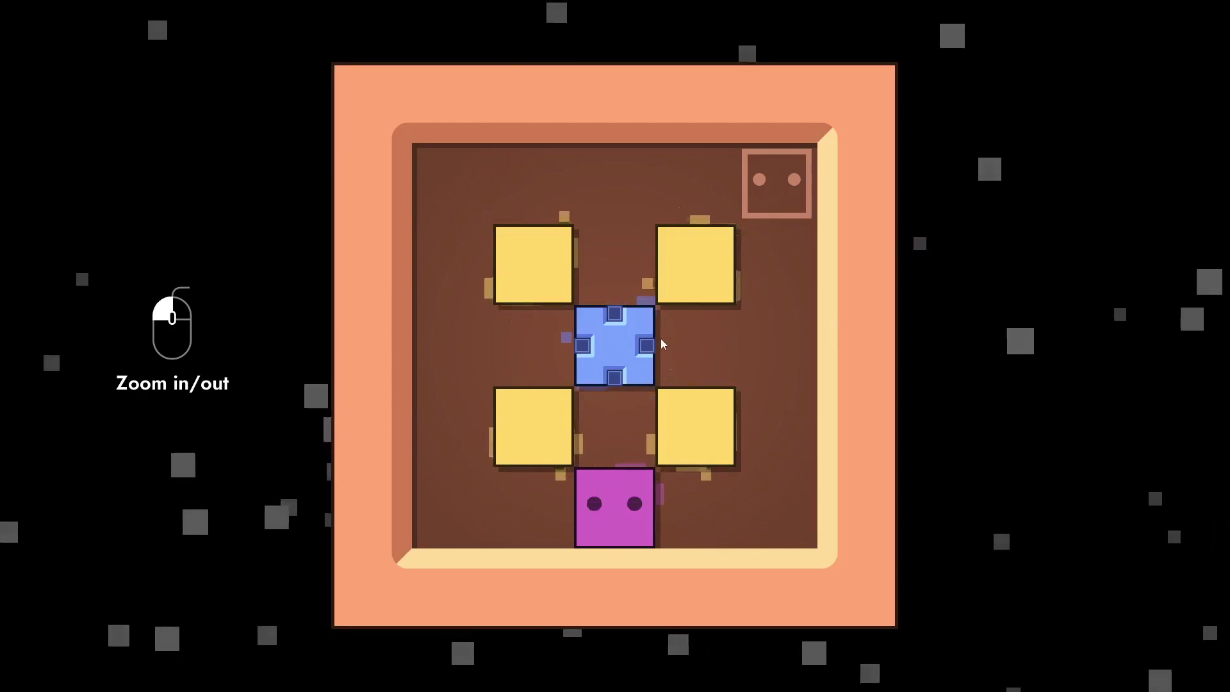
scroll(661, 343, up, 5)
scroll(989, 327, down, 2)
scroll(990, 327, down, 5)
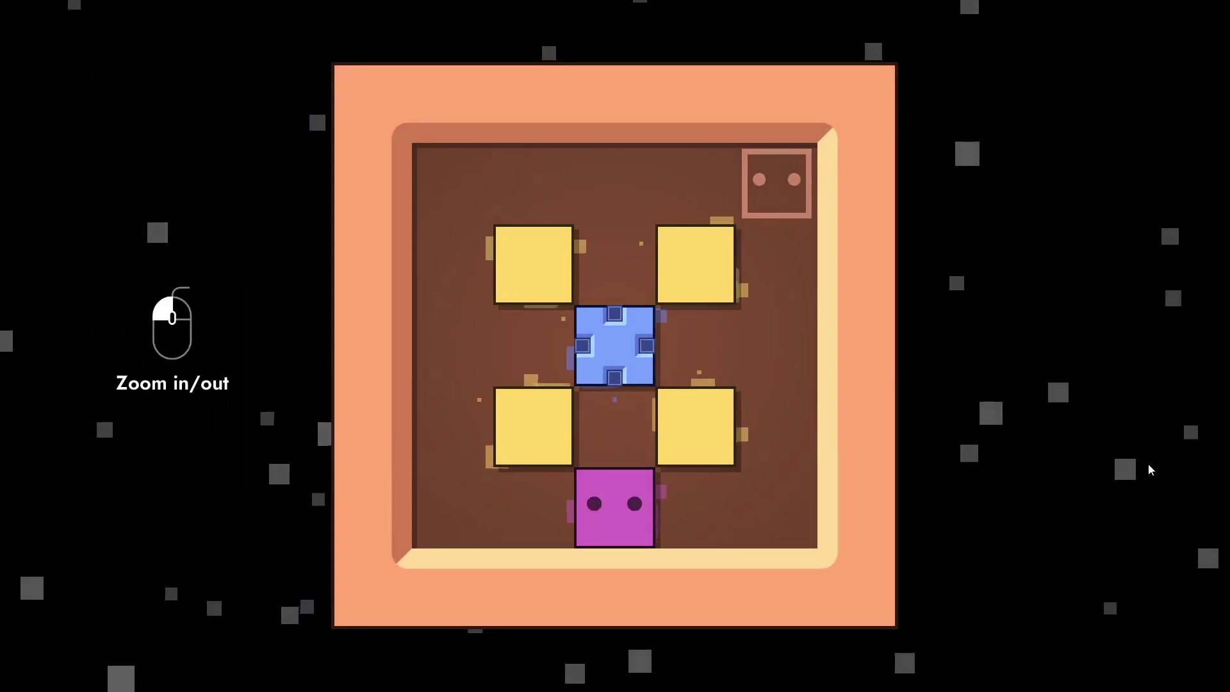
- Push the lower-left yellow block upward and the row of blocks leftward
key(Left)
key(Up)
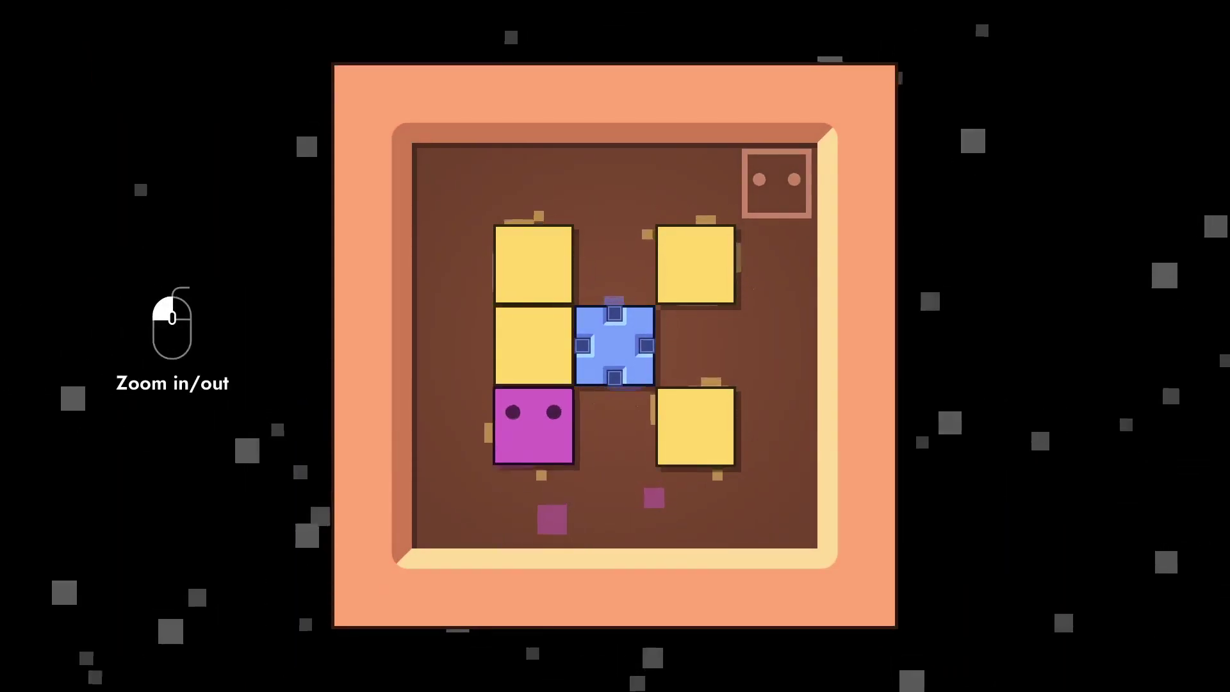
key(Down)
key(Right)
key(Right)
key(Right)
key(Up)
key(Down)
key(Left)
key(Up)
key(Right)
key(Up)
key(Left)
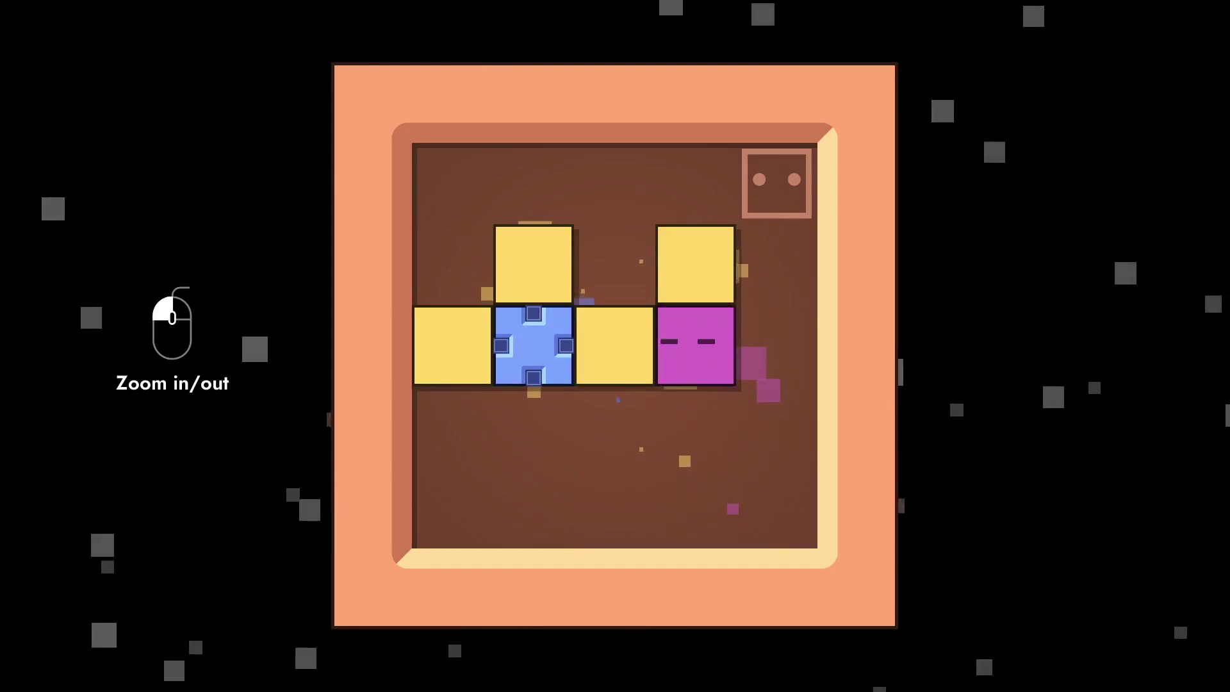
- Line the yellow blocks along the left side and feed them into the blue box
key(Left)
key(Left)
key(Left)
key(Right)
key(Up)
key(Left)
key(Up)
key(Right)
key(Down)
key(Down)
key(Right)
key(Left)
key(Left)
key(Up)
key(Up)
key(Up)
key(Up)
key(Right)
key(Right)
key(Right)
key(Right)
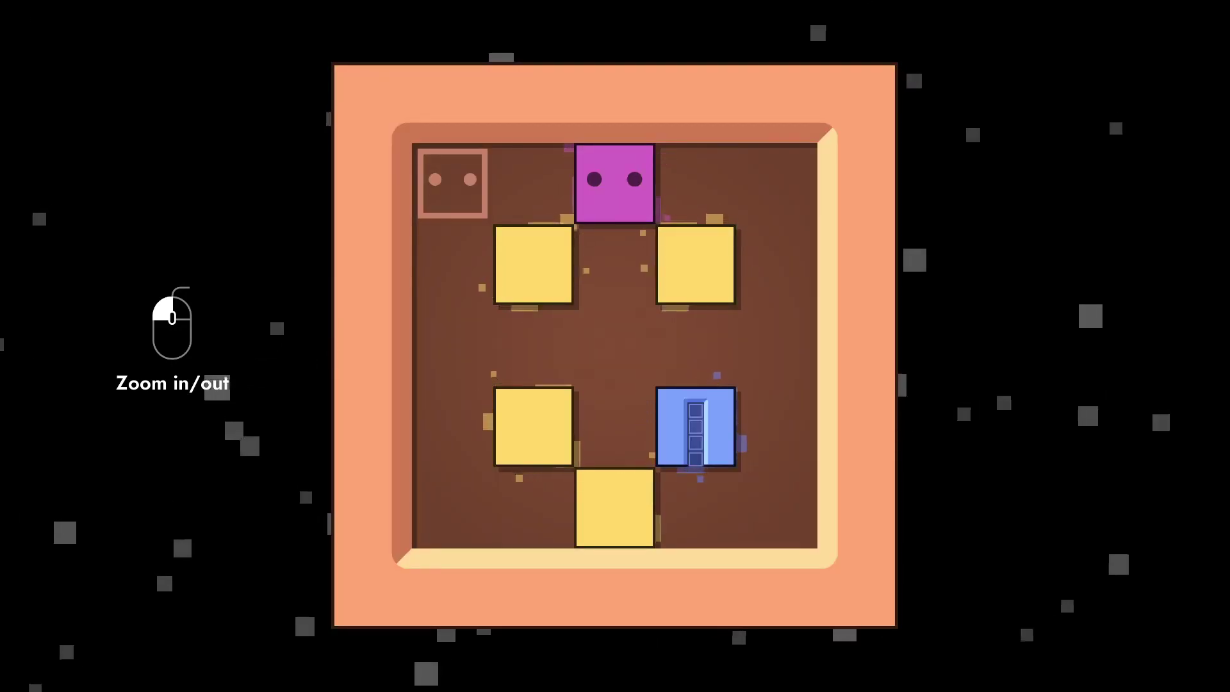
- Stack the yellow blocks into a column, nudging the top block into place
key(Left)
key(Down)
key(Right)
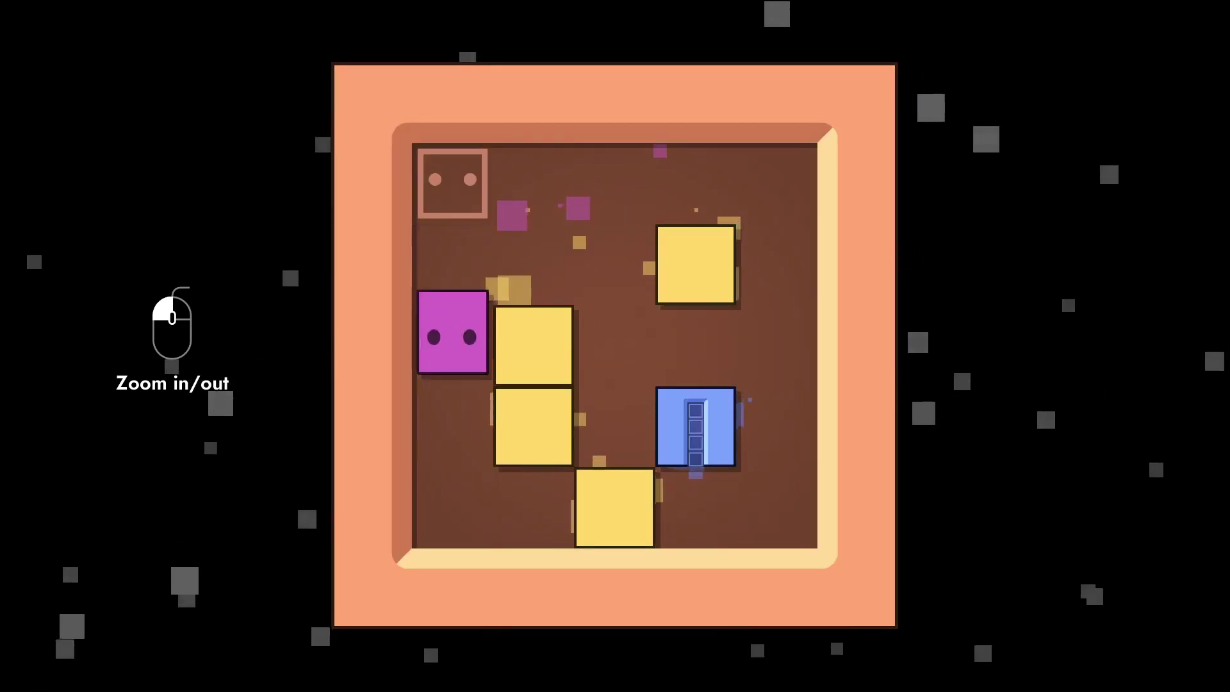
key(Down)
key(Right)
key(Up)
key(Up)
key(Right)
key(Up)
key(Left)
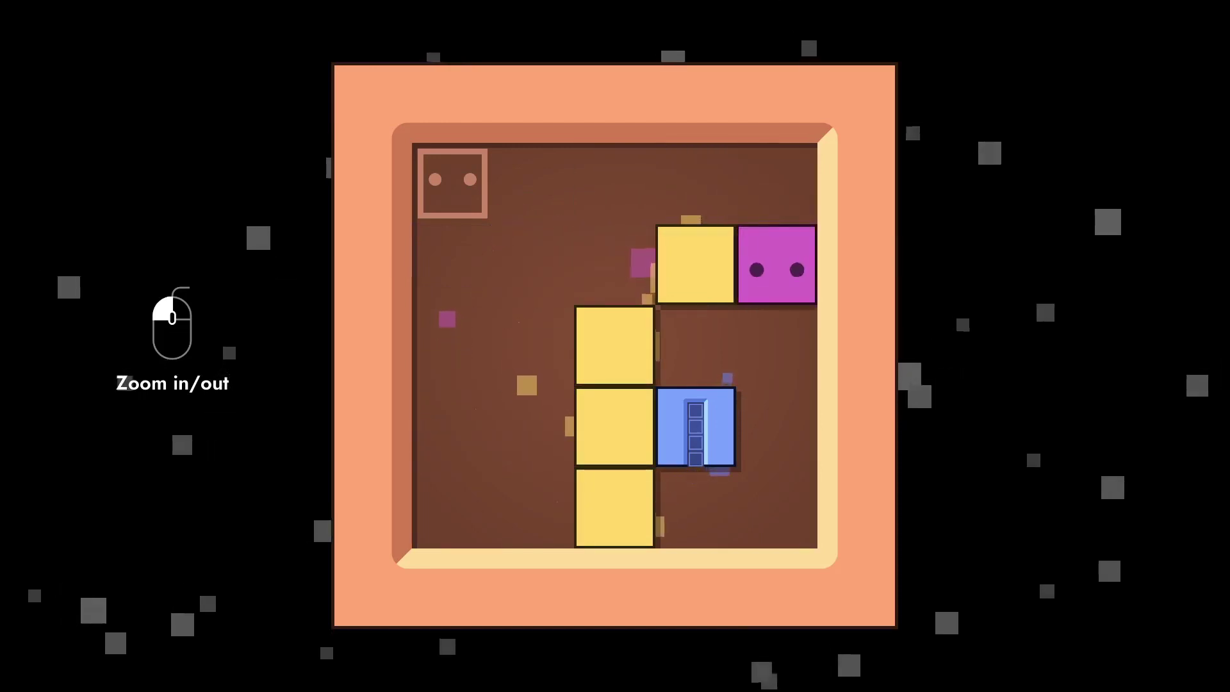
key(Down)
- Reposition the top yellow block and walk the player to the right
key(Up)
key(Left)
key(Left)
key(Down)
key(Right)
key(Up)
key(Right)
key(Down)
key(Right)
key(Right)
- Carry the blue box to the top of the column and set it to the right
key(Down)
key(Down)
key(Left)
key(Up)
key(Up)
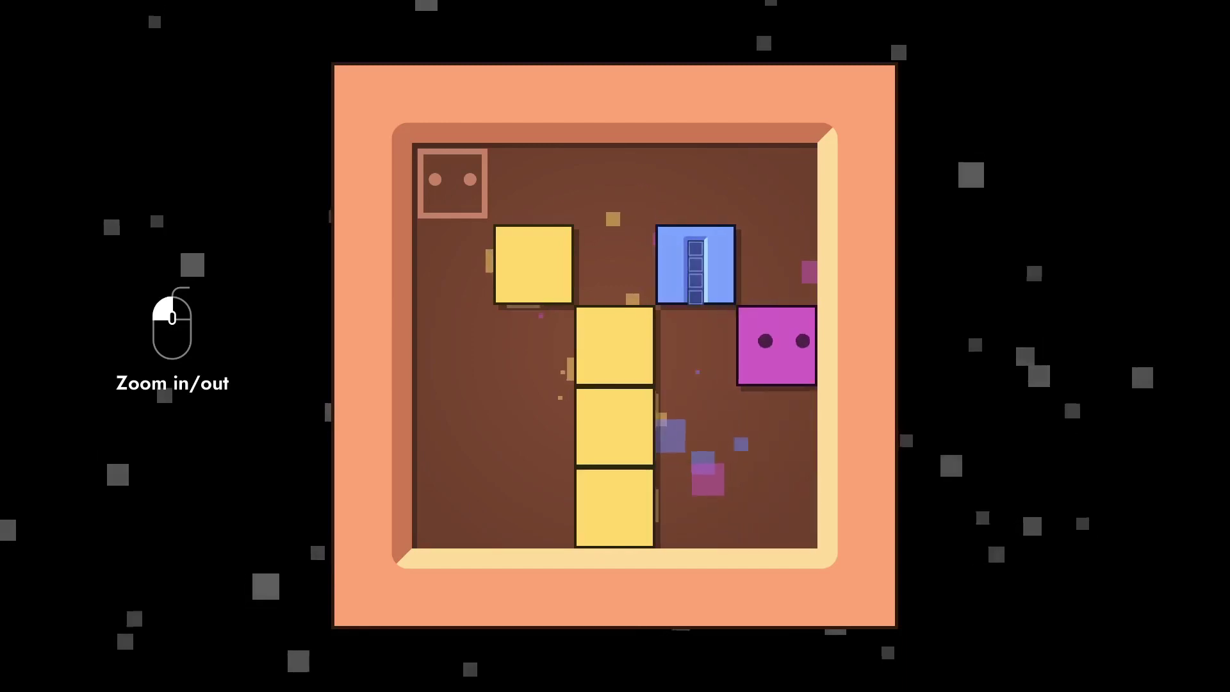
key(Up)
key(Left)
key(Up)
key(Down)
key(Up)
key(Left)
key(Left)
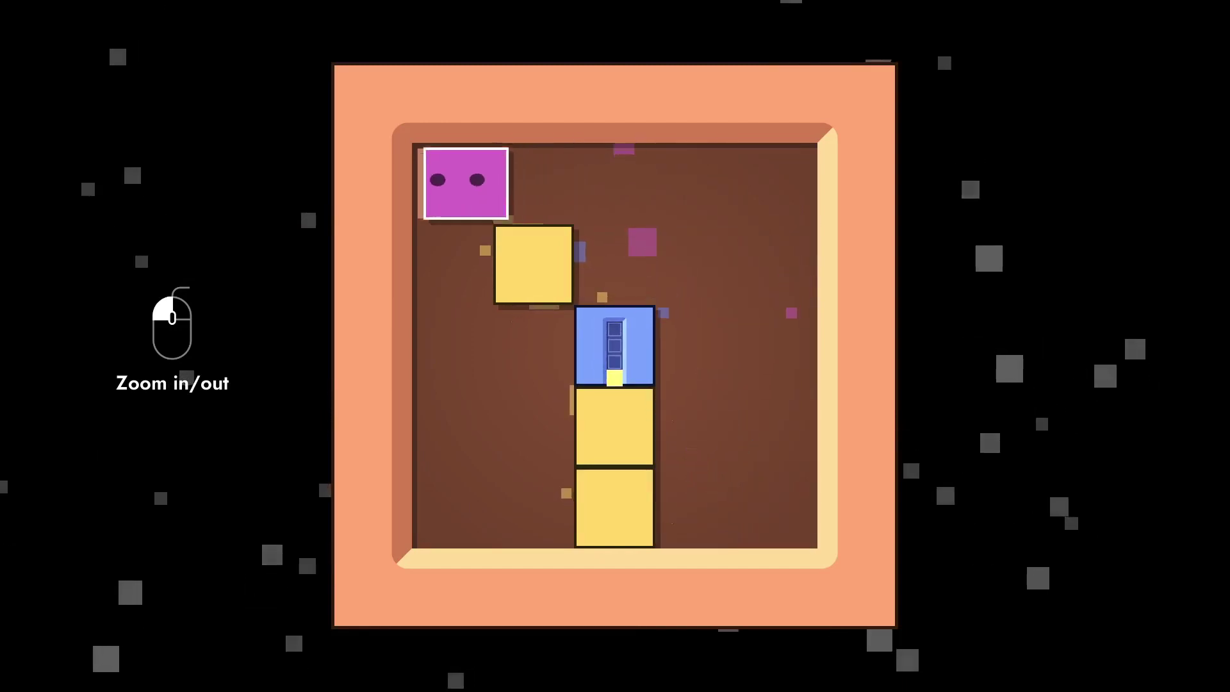
key(Down)
key(Down)
key(Right)
key(Right)
key(Up)
- Push the blue box to the top row to swallow the yellow blocks, then reach the top-left goal
key(Down)
key(Down)
key(Left)
key(Up)
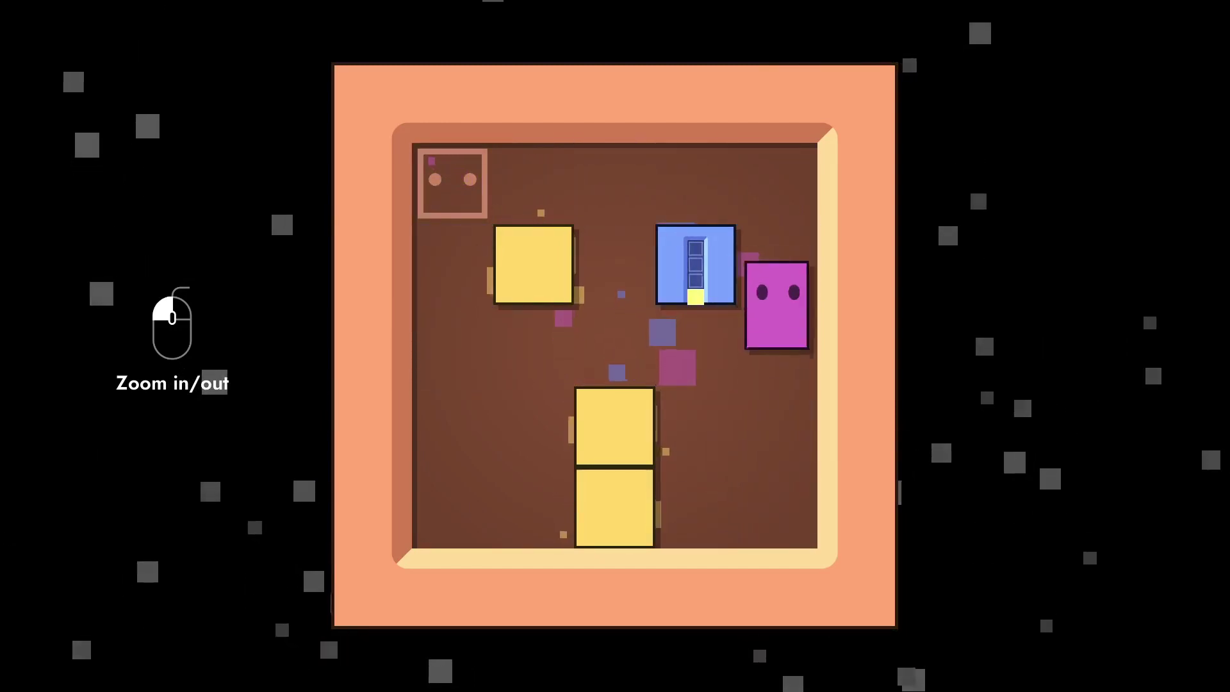
key(Up)
key(Up)
key(Left)
key(Left)
key(Left)
key(Down)
key(Right)
key(Up)
key(Up)
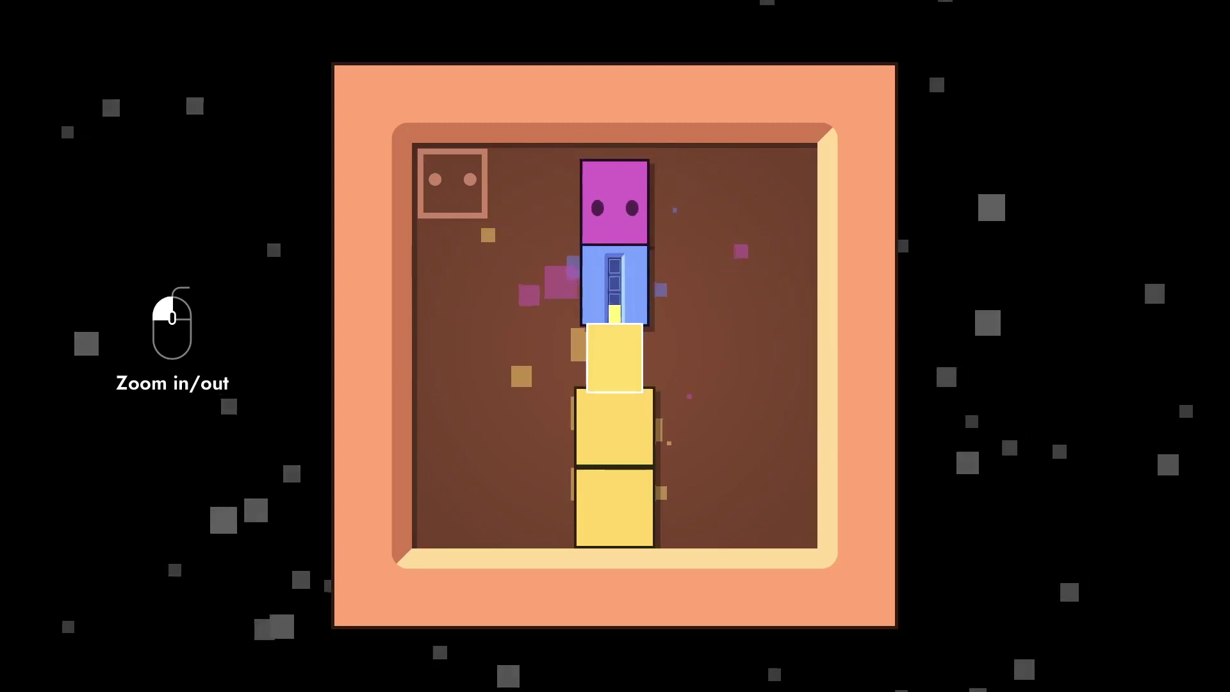
key(Down)
key(Down)
key(Down)
key(Left)
key(Left)
key(Up)
key(Up)
key(Up)
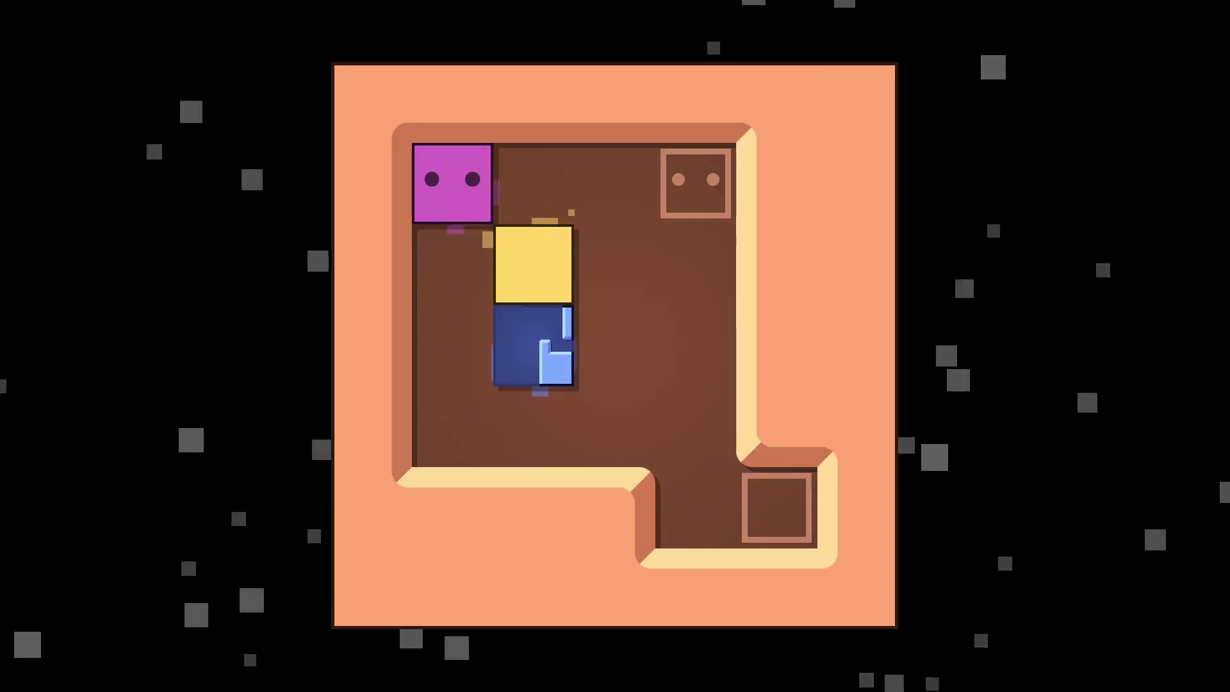
- Bring the player below the blue block and line the yellow block up beside it
key(Right)
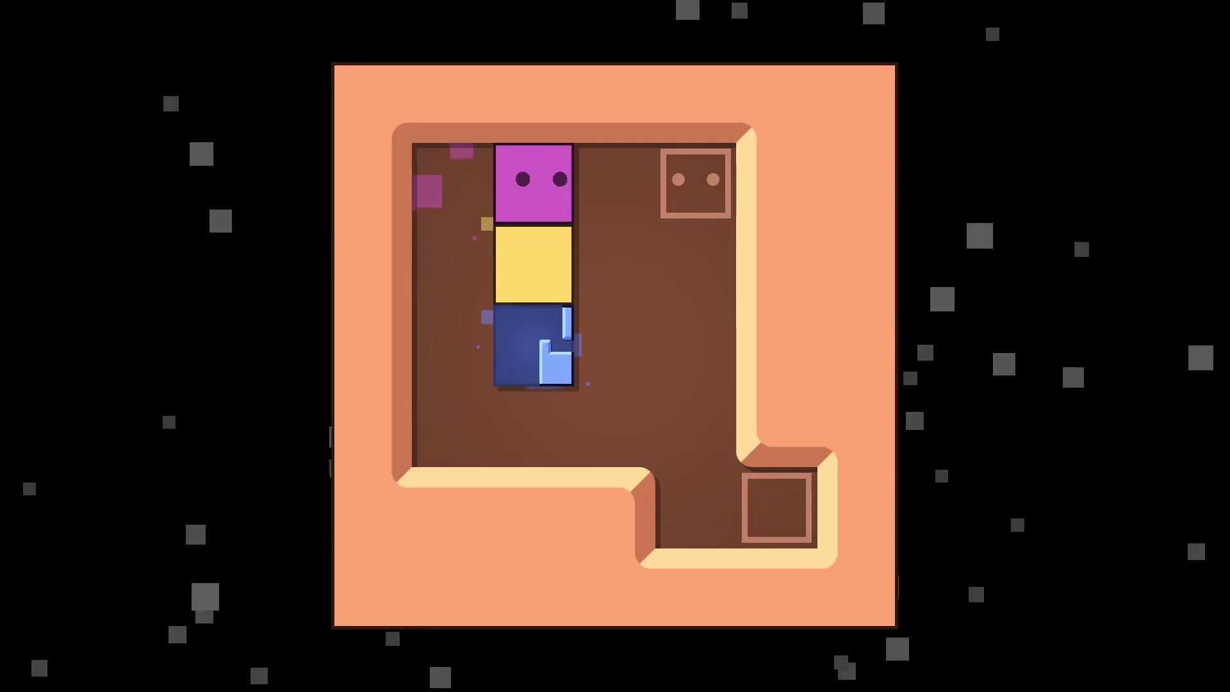
key(Right)
key(Right)
key(Down)
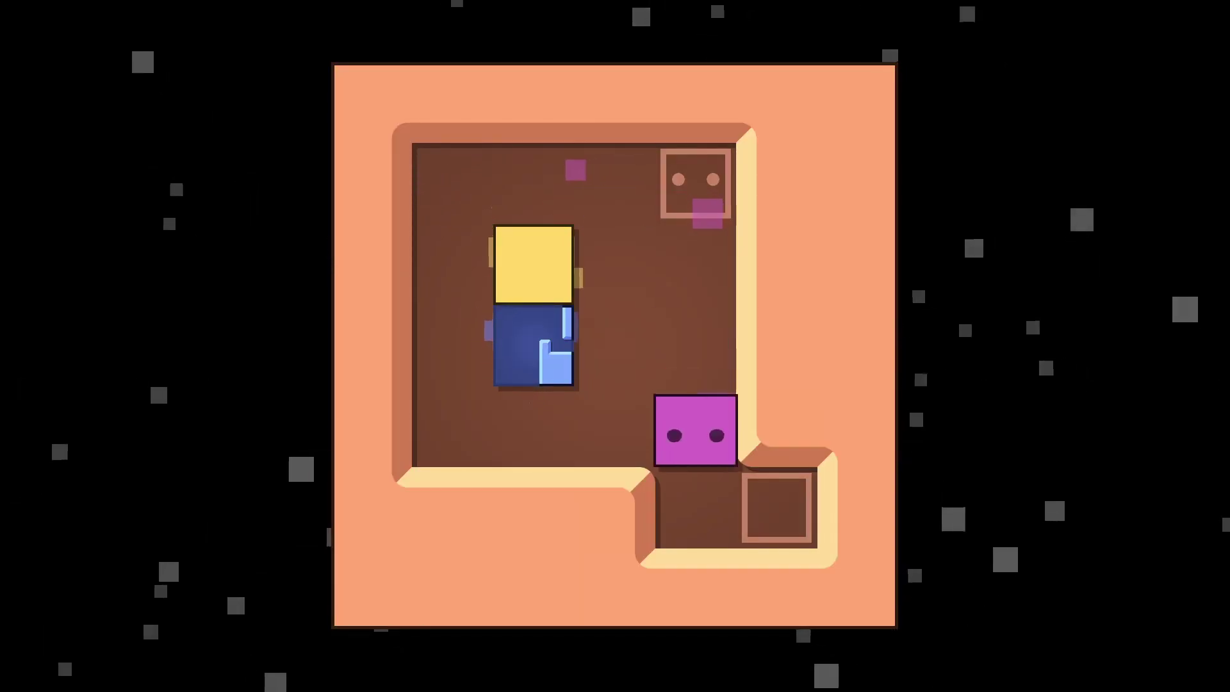
key(Left)
key(Left)
key(Left)
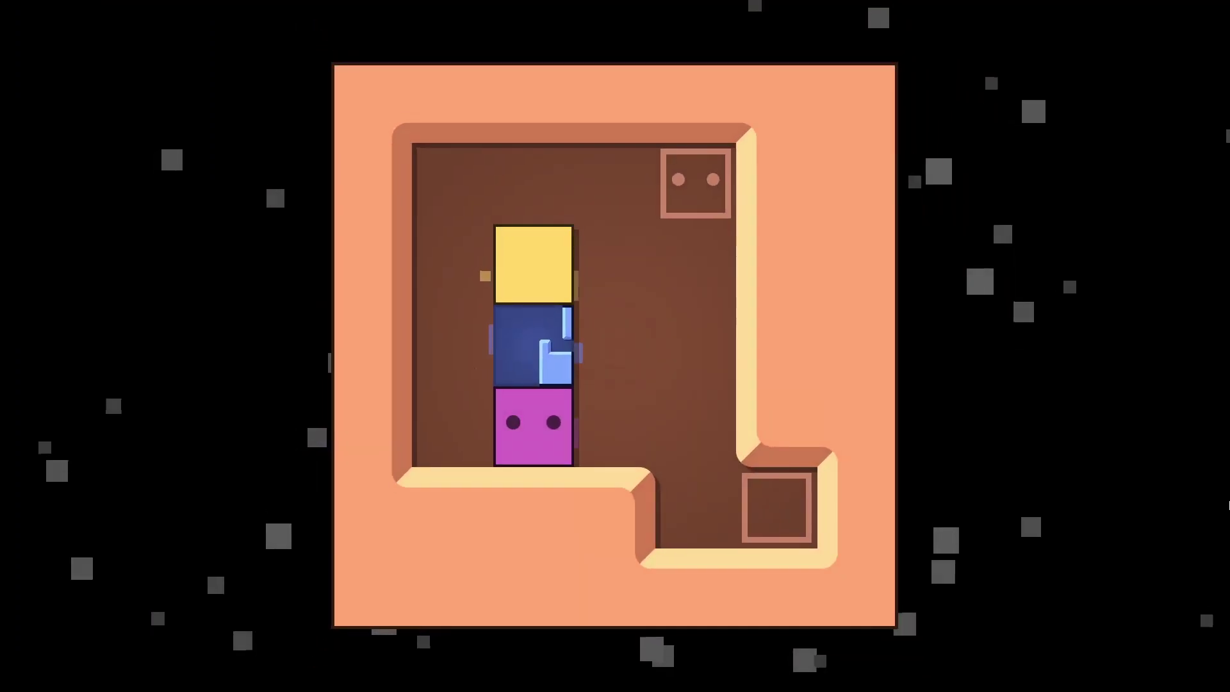
key(Left)
key(Up)
key(Left)
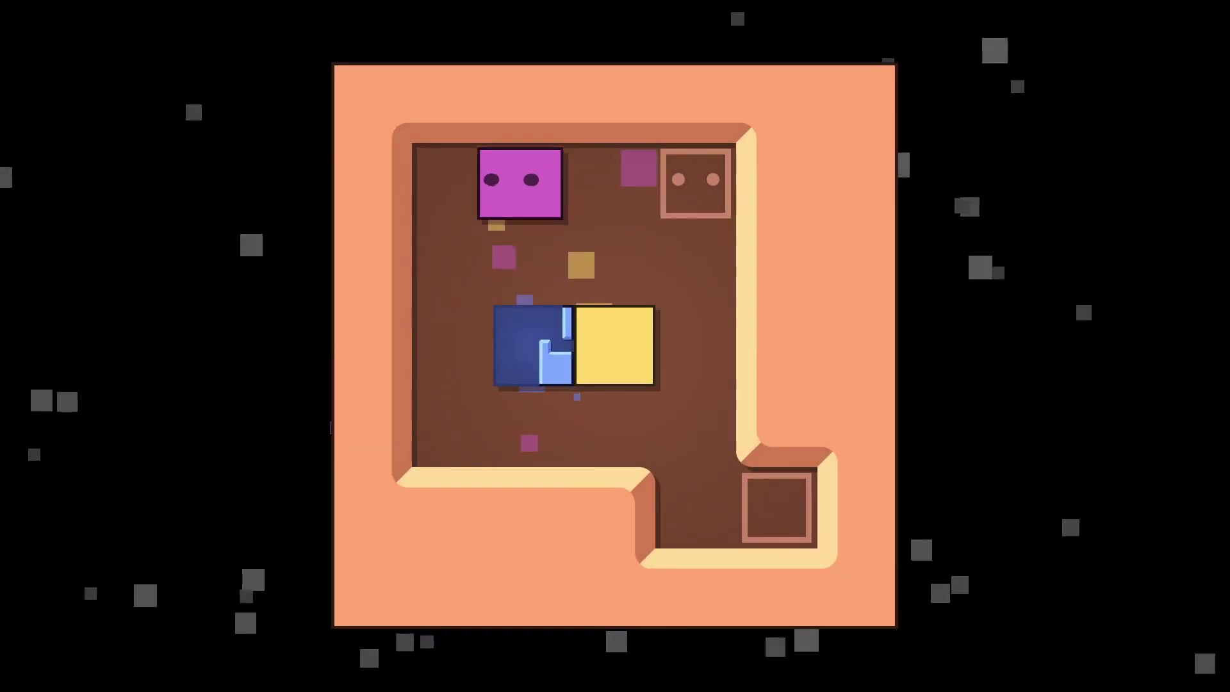
- Push the yellow block into the blue box
key(Down)
key(Down)
key(Right)
key(Right)
key(Right)
key(Up)
key(Right)
key(Down)
- Push the yellow block out from inside the blue box, then climb out to finish
key(Down)
key(Right)
key(Down)
key(Right)
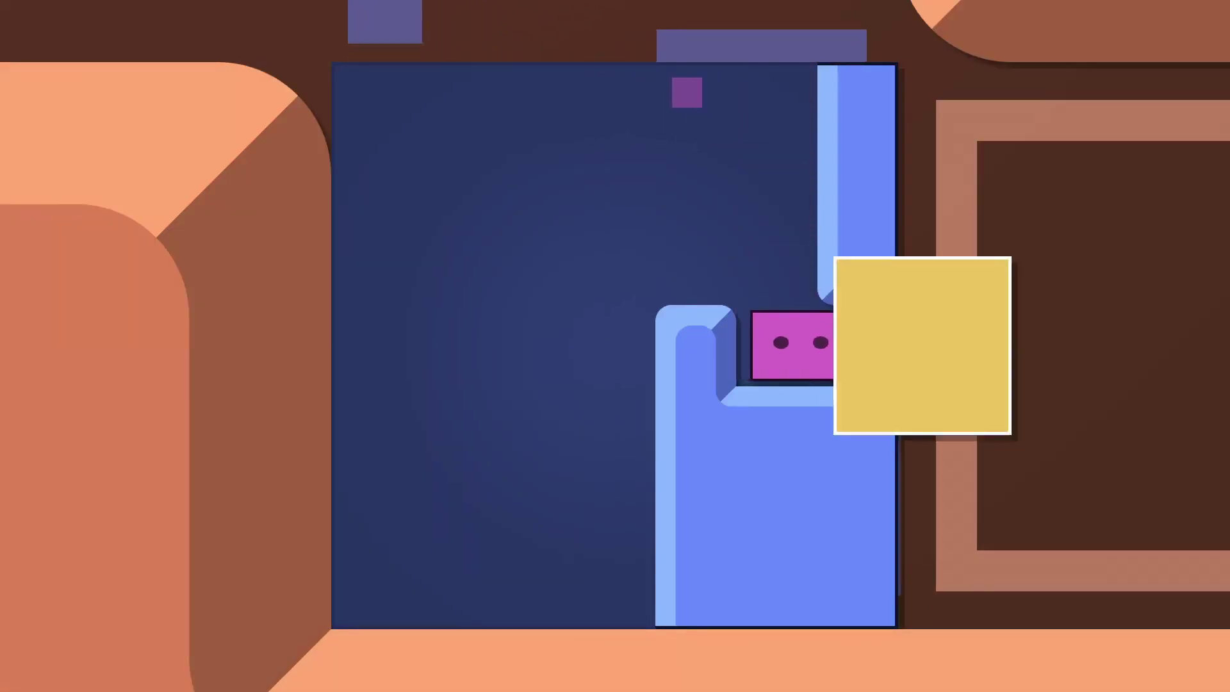
key(Left)
key(Up)
key(Up)
key(Up)
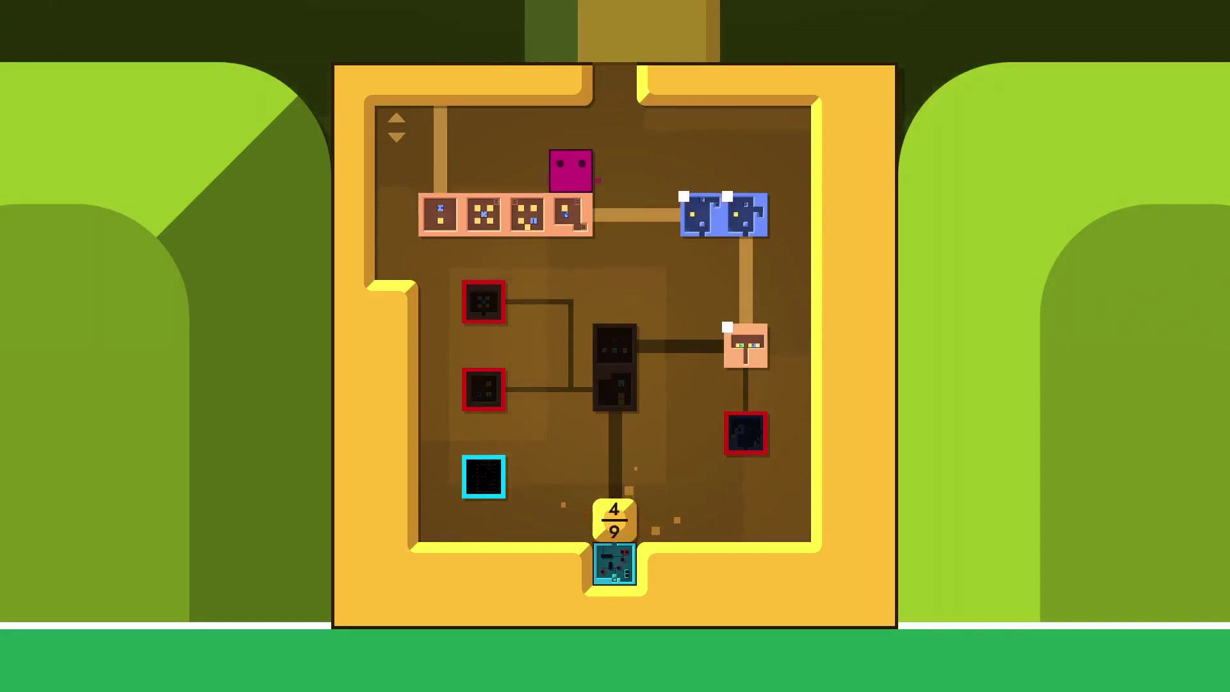
- Enter the next level and walk the player around to stand above the yellow block
key(Return)
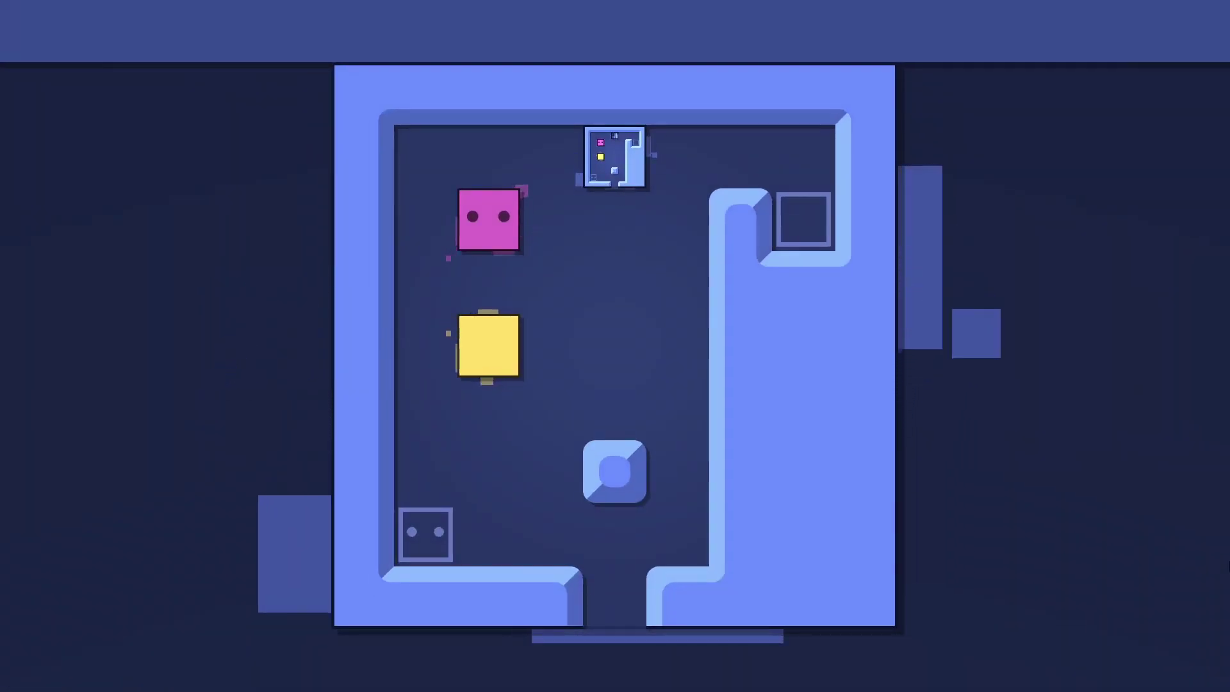
key(Down)
key(Down)
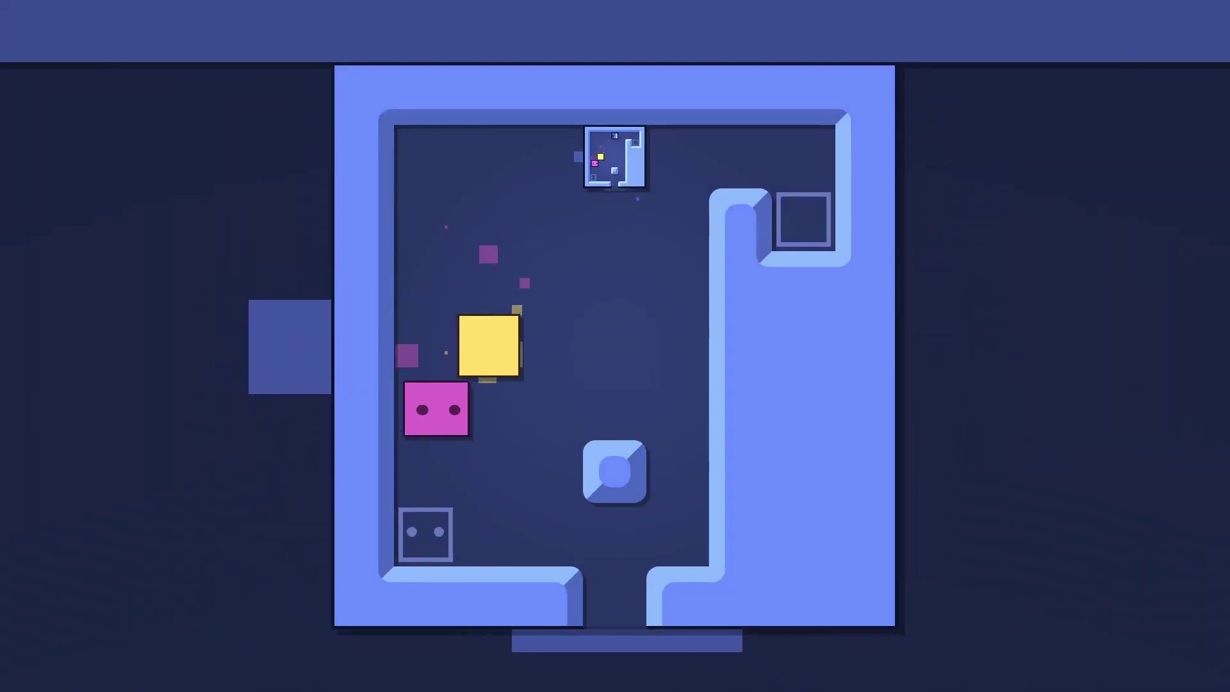
key(Right)
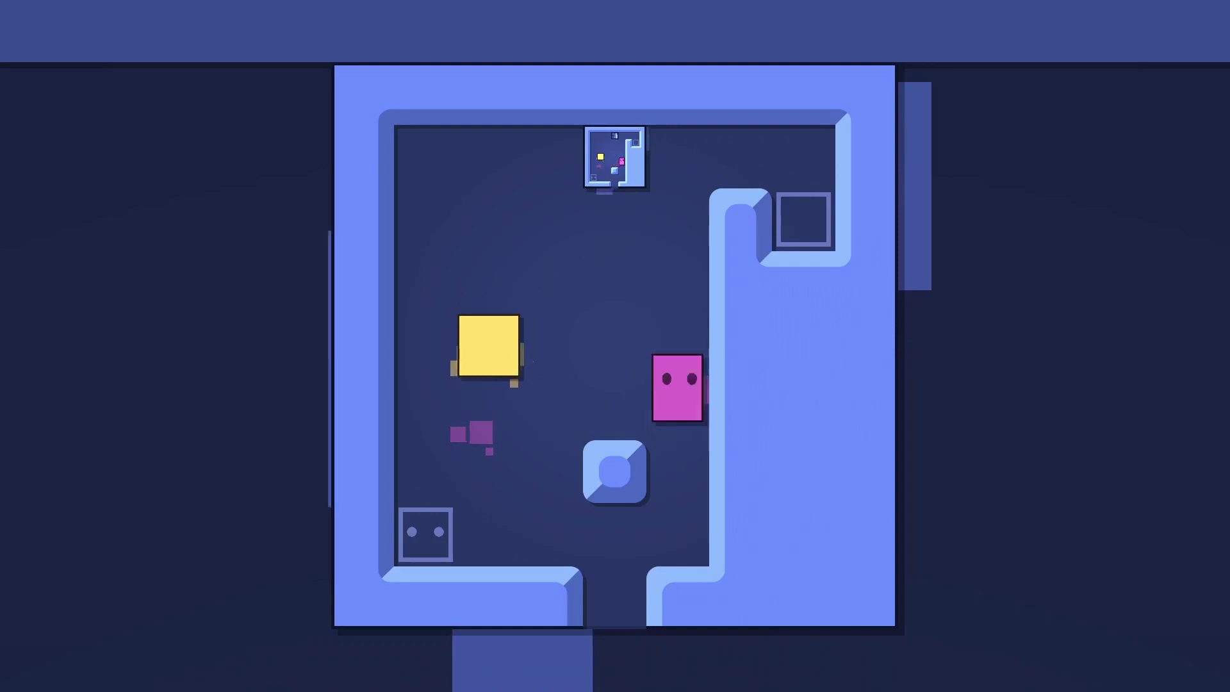
key(Up)
key(Left)
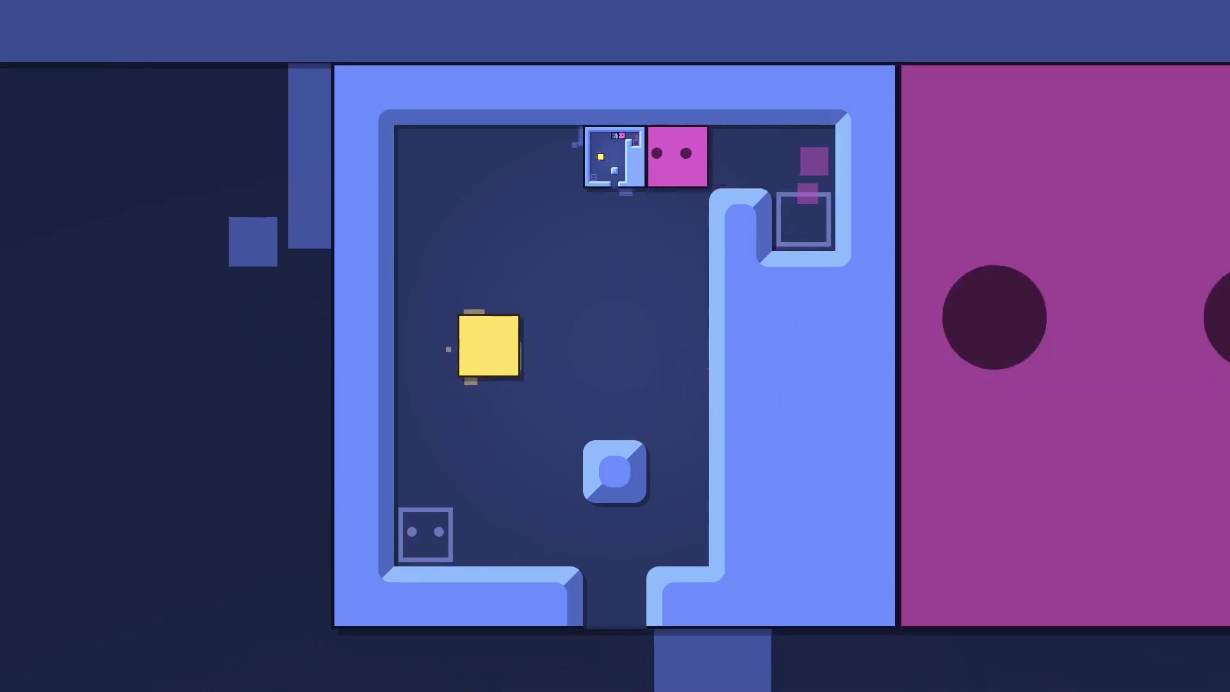
key(Down)
key(Left)
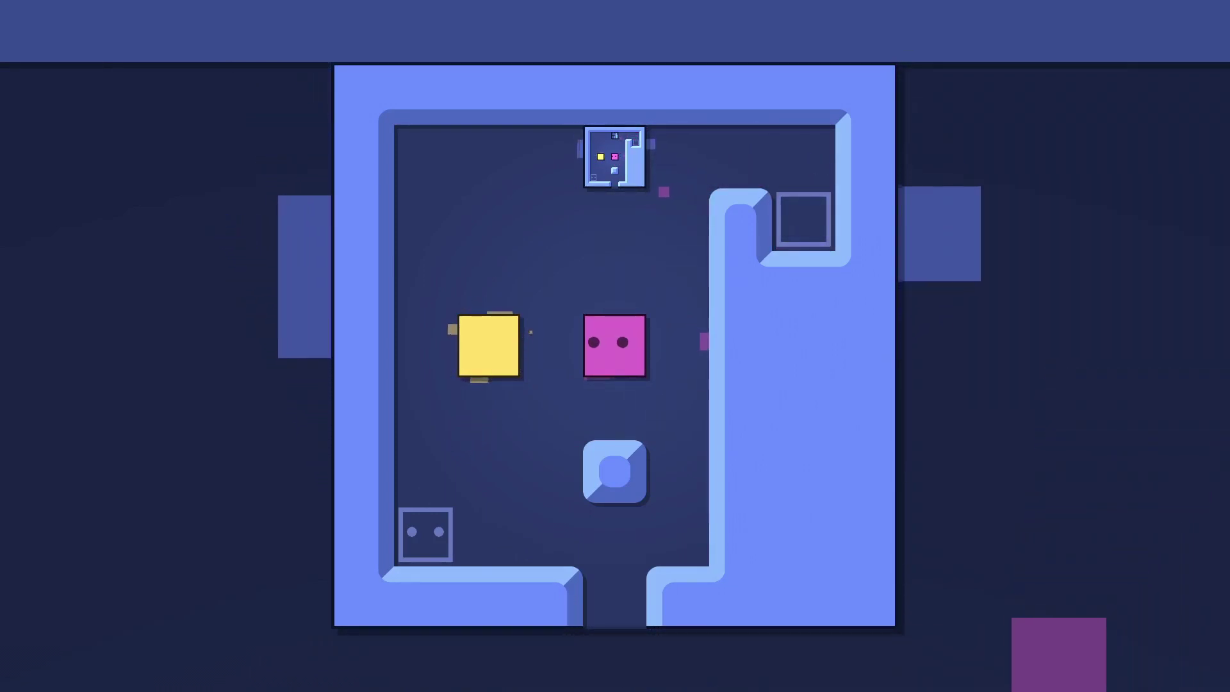
key(Up)
key(Left)
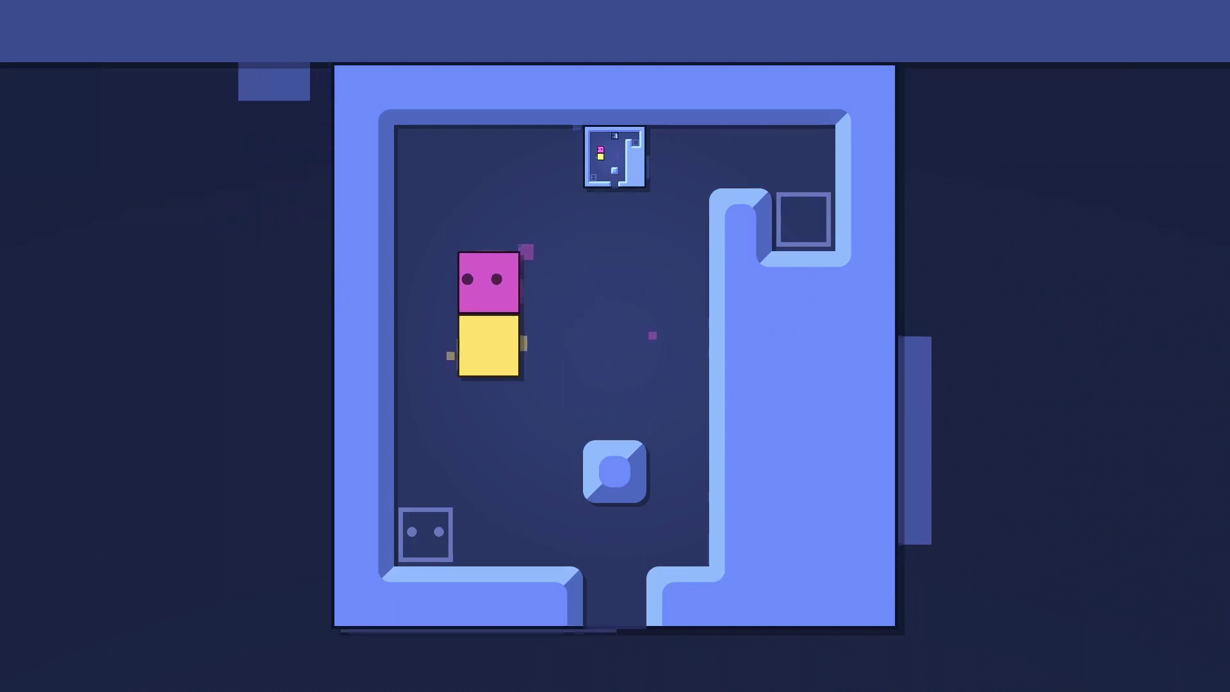
- Push the yellow block toward the centre of the room
key(Left)
key(Down)
key(Right)
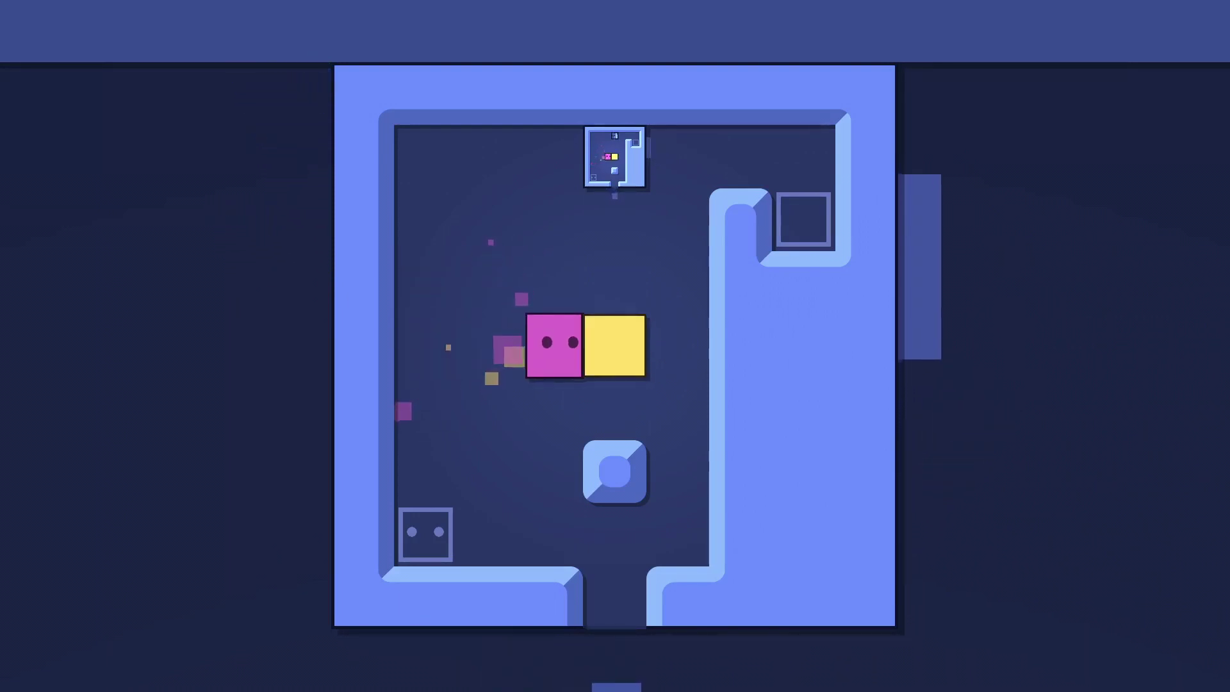
key(Up)
key(Up)
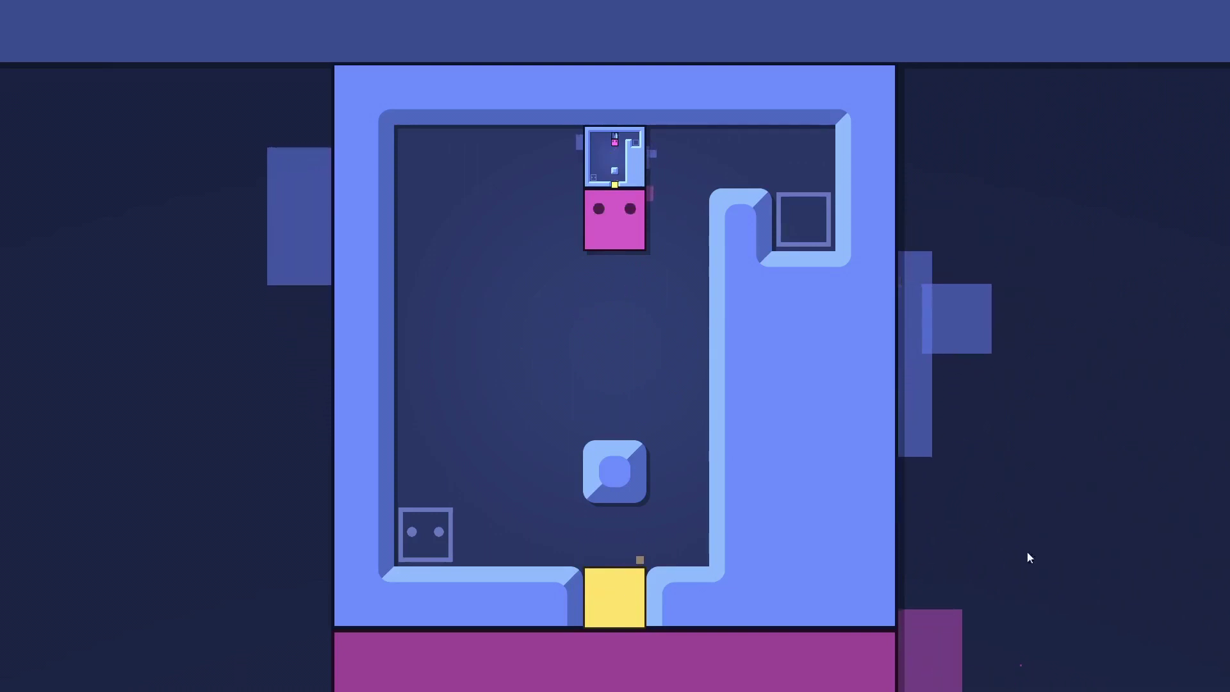
- Deliver the yellow block into the top-right goal and step onto the bottom-left target
key(Left)
key(Up)
key(Right)
key(Down)
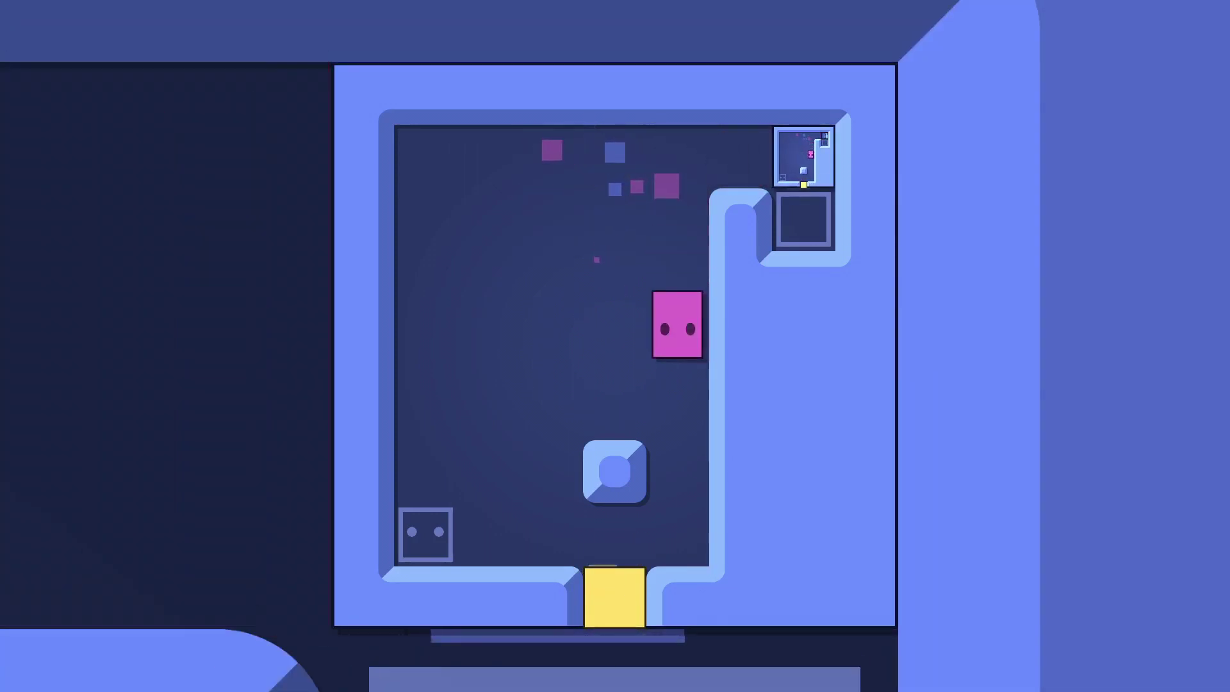
key(Left)
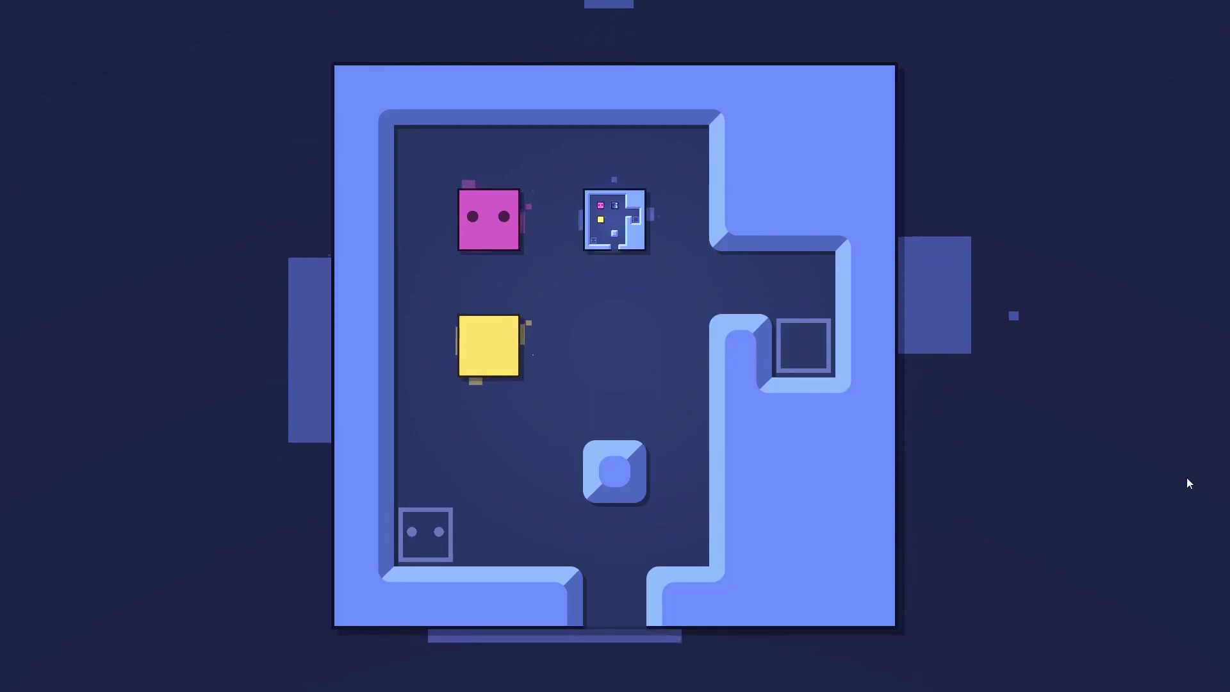
- Explore the right end of the top row, then bring the player back to the middle
key(Up)
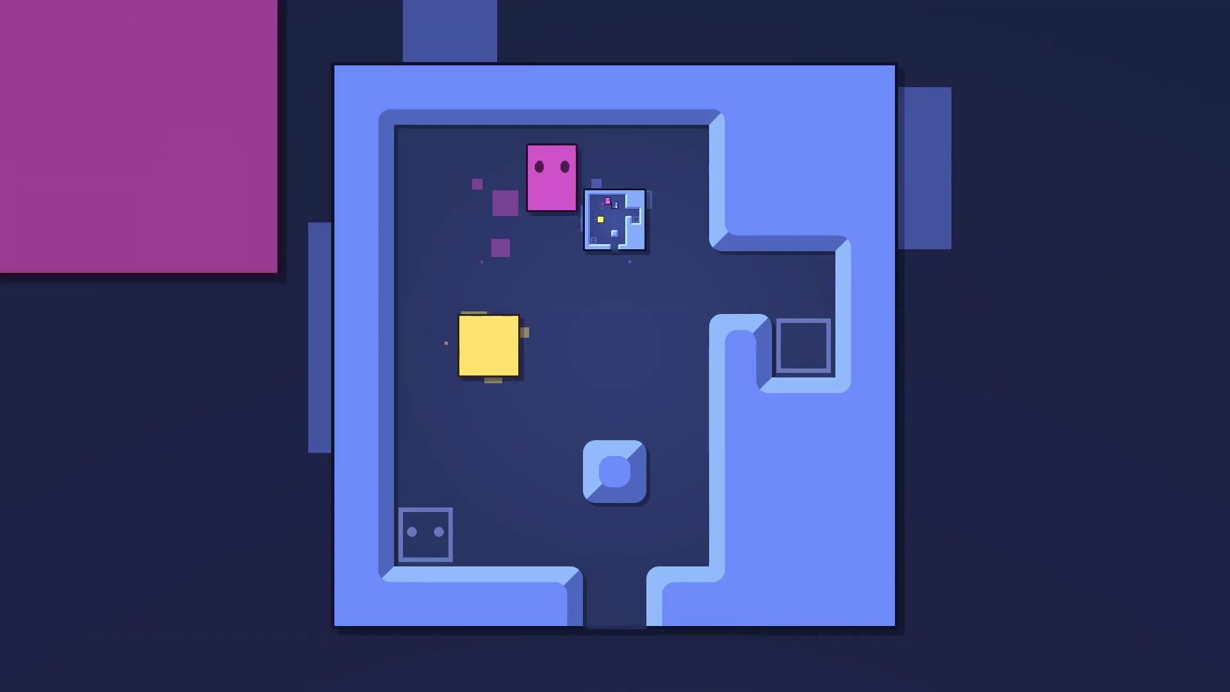
key(Right)
key(Down)
key(Down)
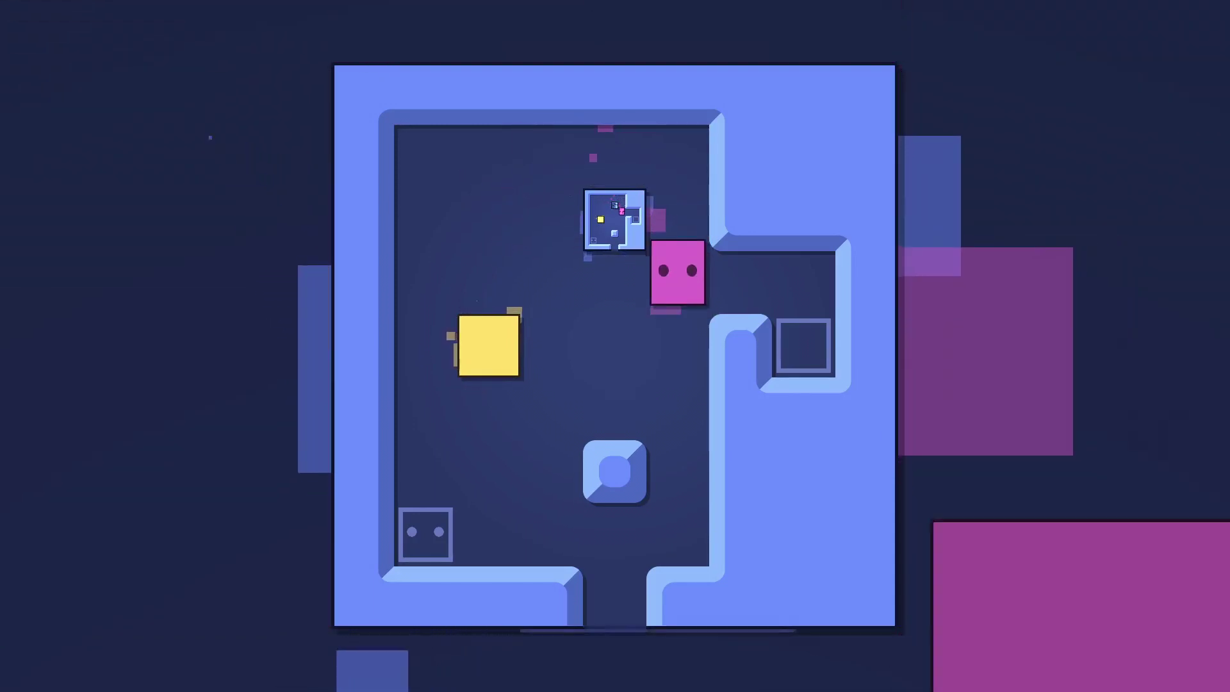
key(Up)
key(Down)
key(Left)
key(Down)
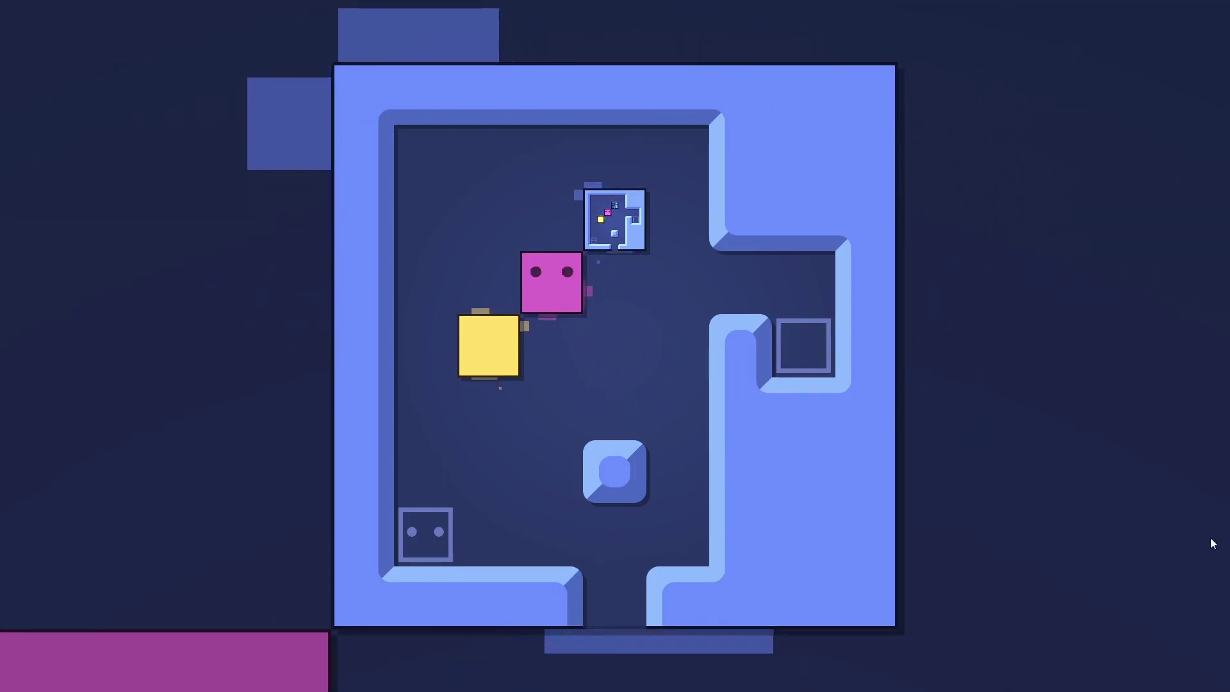
- Position the player beside the small box and below-right of the yellow block
key(Up)
key(Left)
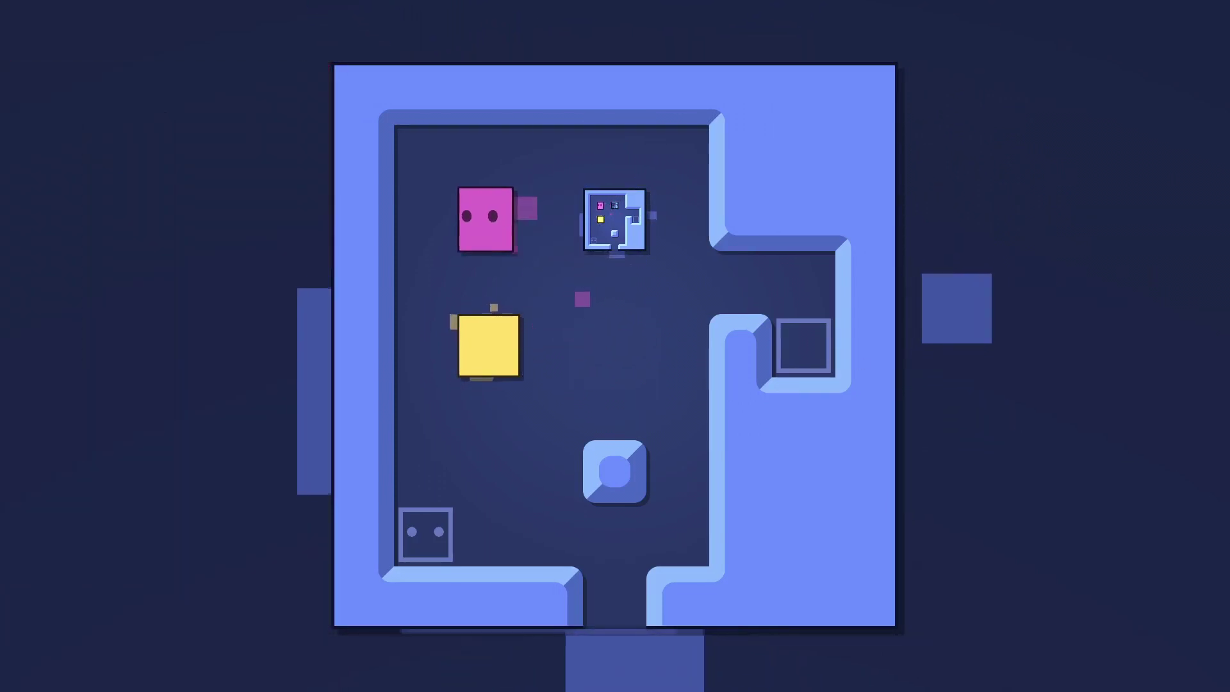
key(Down)
key(Right)
key(Down)
key(Down)
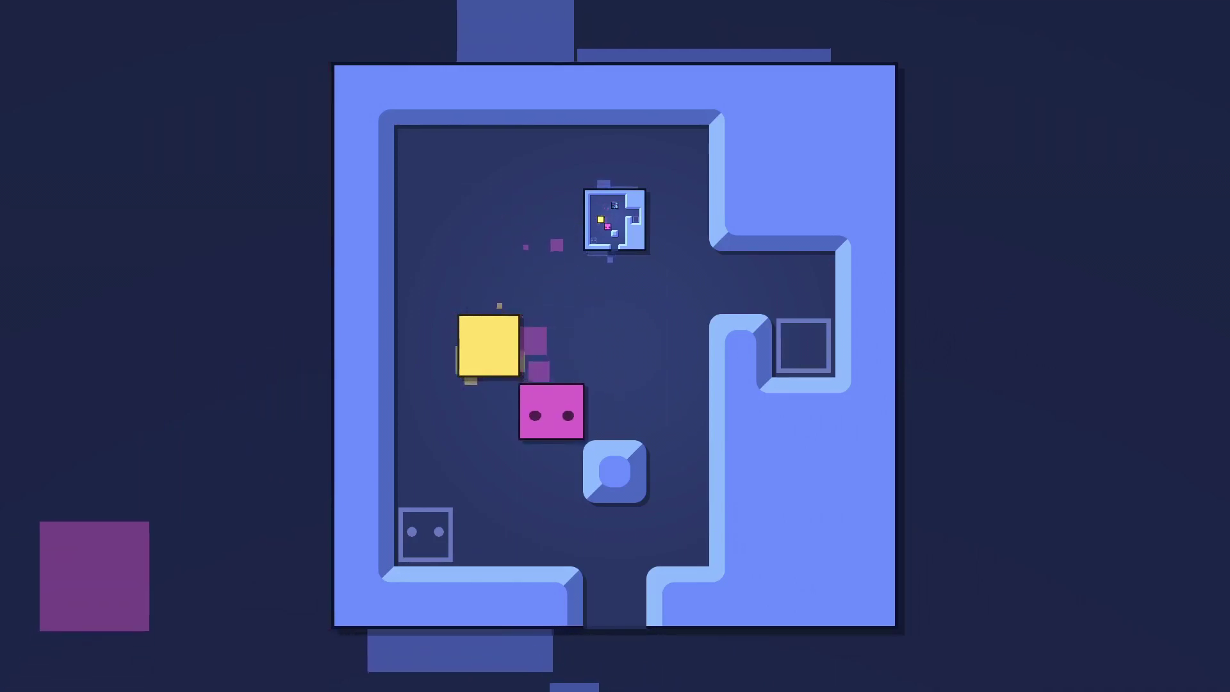
key(Up)
key(Down)
key(Right)
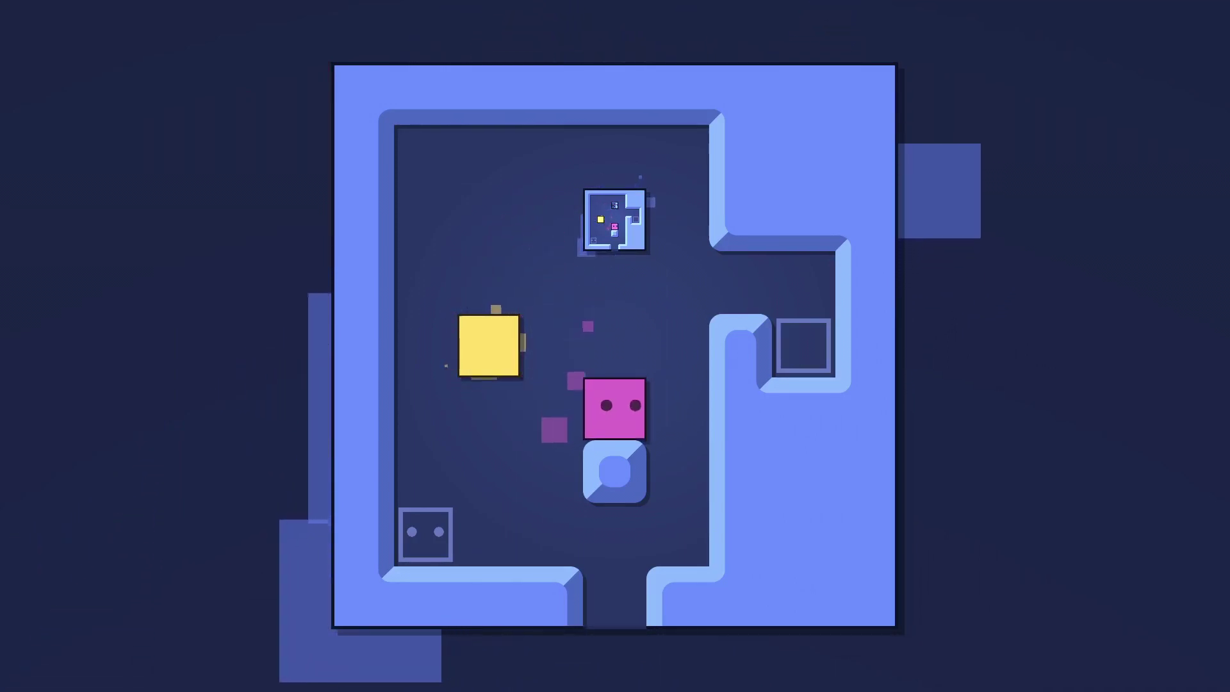
key(Right)
key(Left)
key(Left)
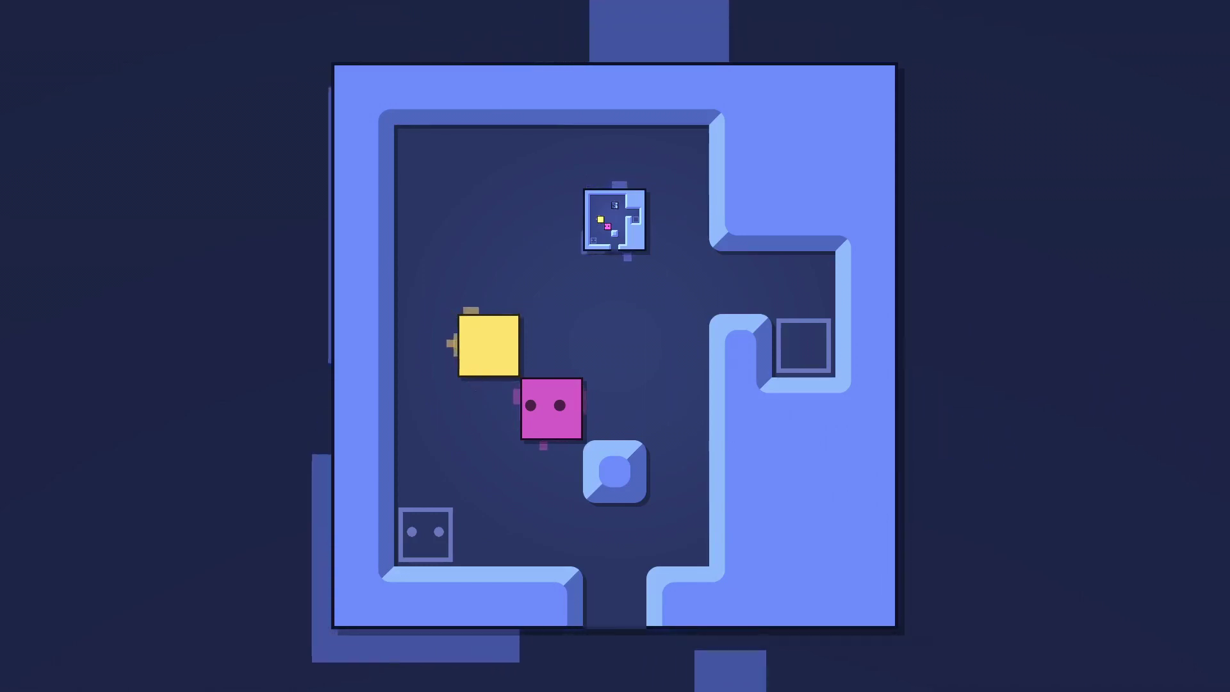
- Push the yellow block to the centre and out through the bottom gap
key(Left)
key(Left)
key(Up)
key(Right)
key(Right)
key(Right)
key(Up)
key(Up)
key(Up)
key(Right)
key(Right)
key(Left)
key(Down)
key(Down)
- Push the small box up to the top-right and into its alcove, completing the level
key(Left)
key(Down)
key(Down)
key(Down)
key(Right)
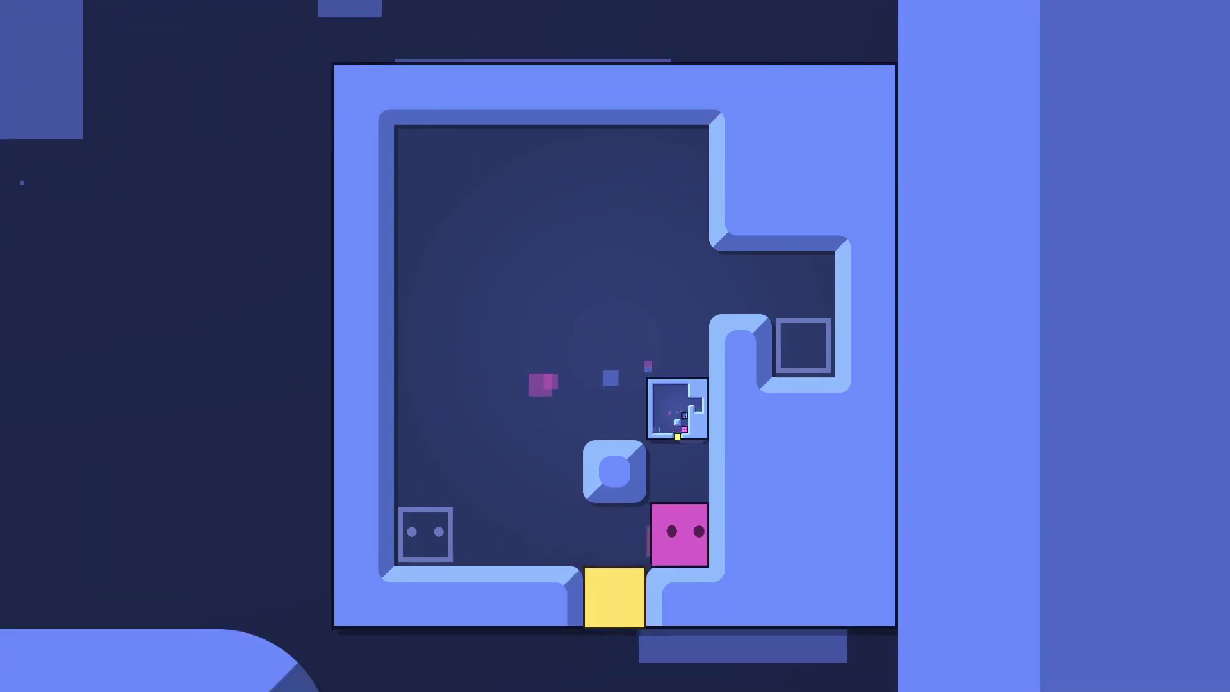
key(Up)
key(Up)
key(Up)
key(Up)
key(Right)
key(Left)
key(Down)
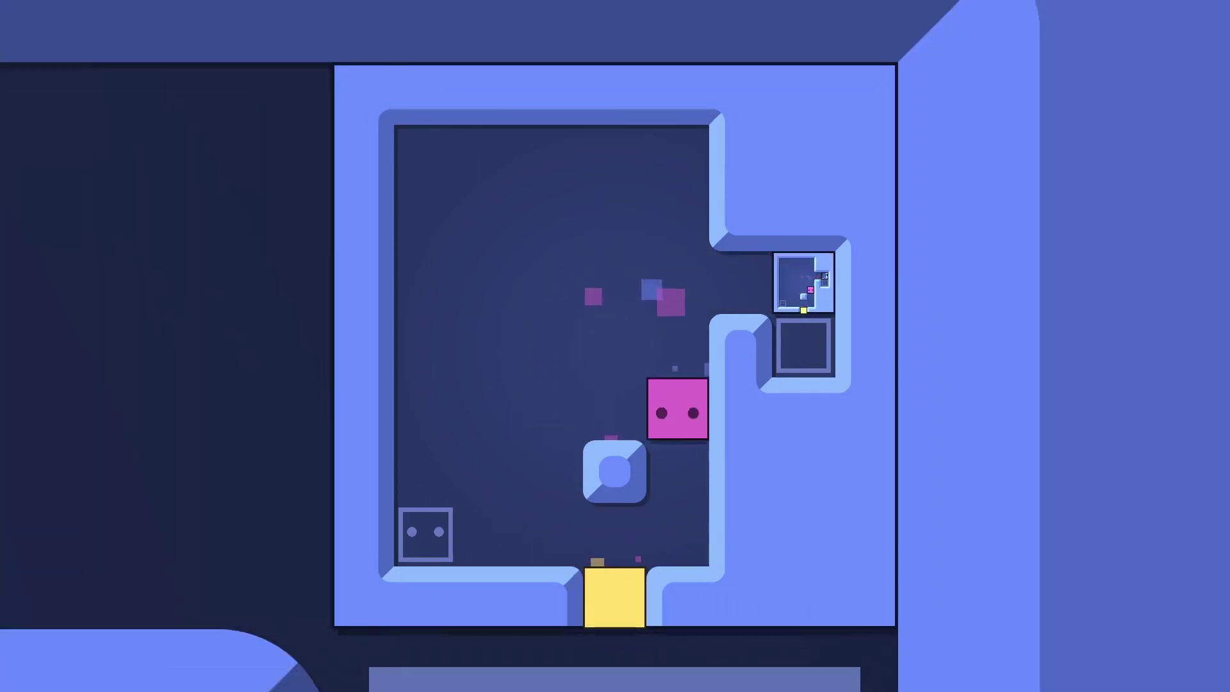
key(Down)
key(Down)
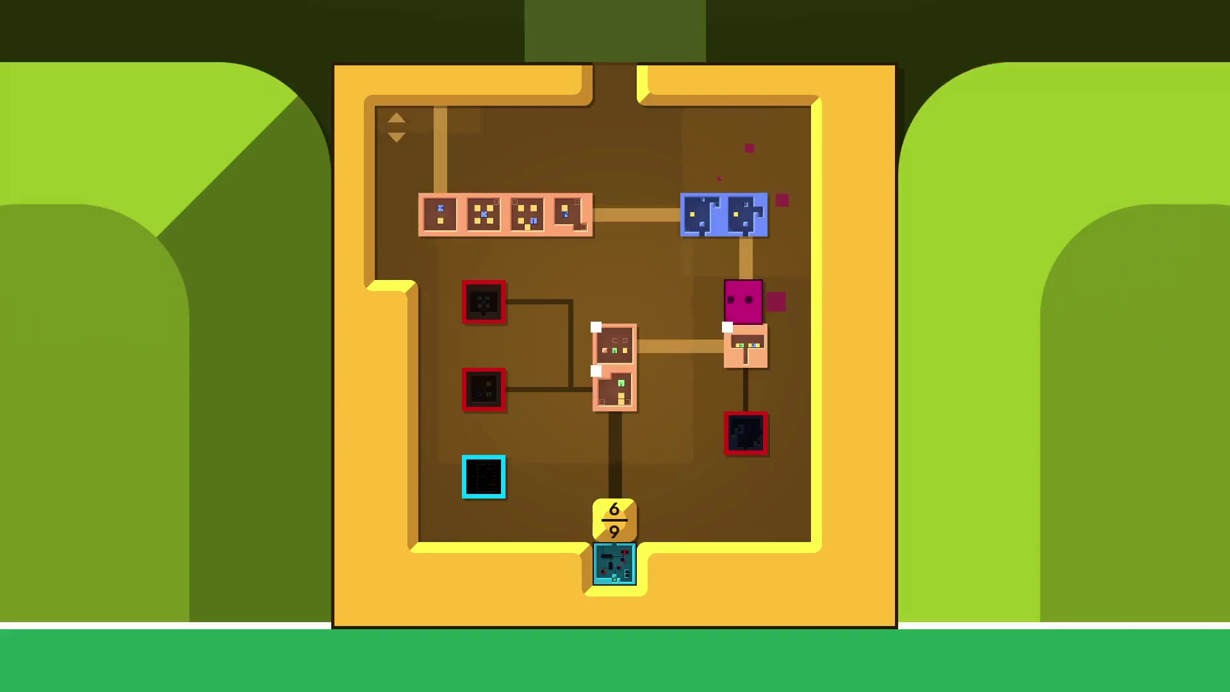
- Enter the T-shaped shaft level, walk into the blue block and back out on top
key(Return)
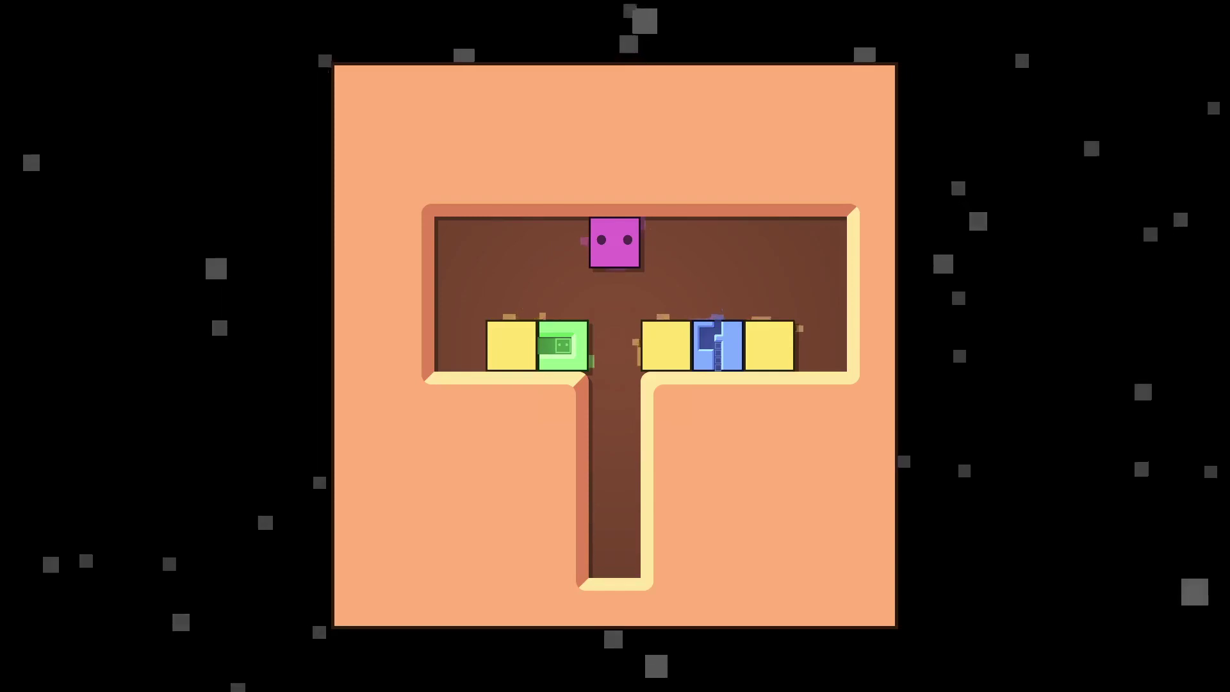
key(Right)
key(Right)
key(Down)
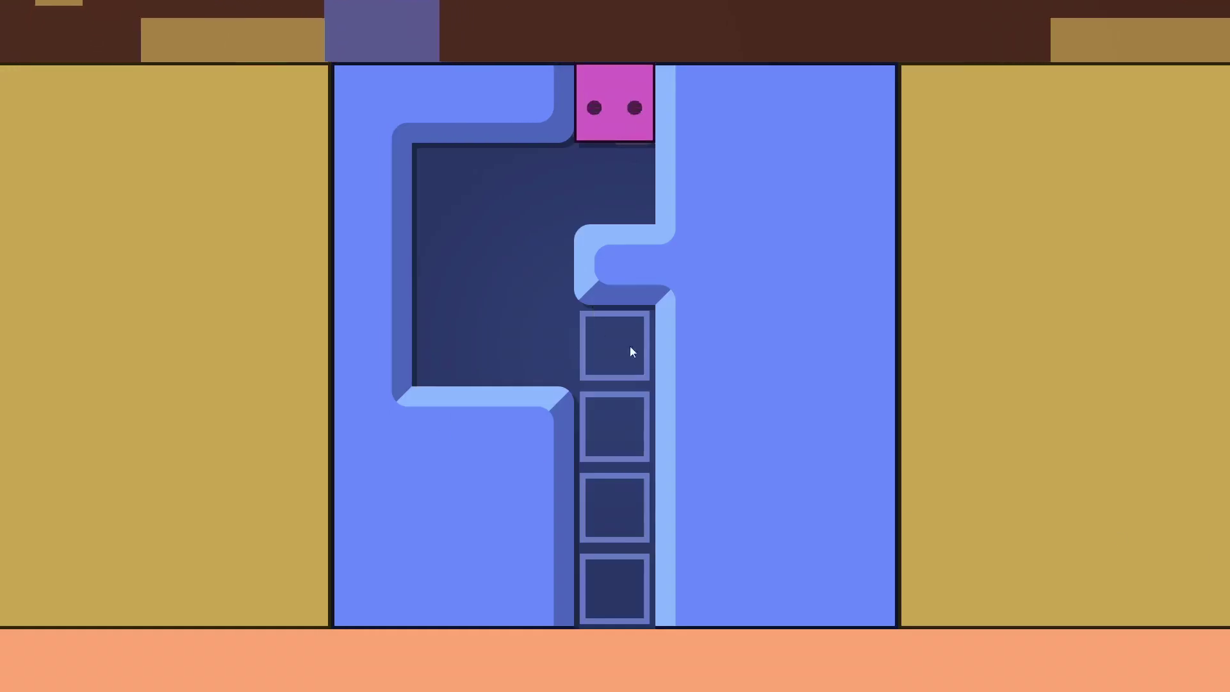
key(Up)
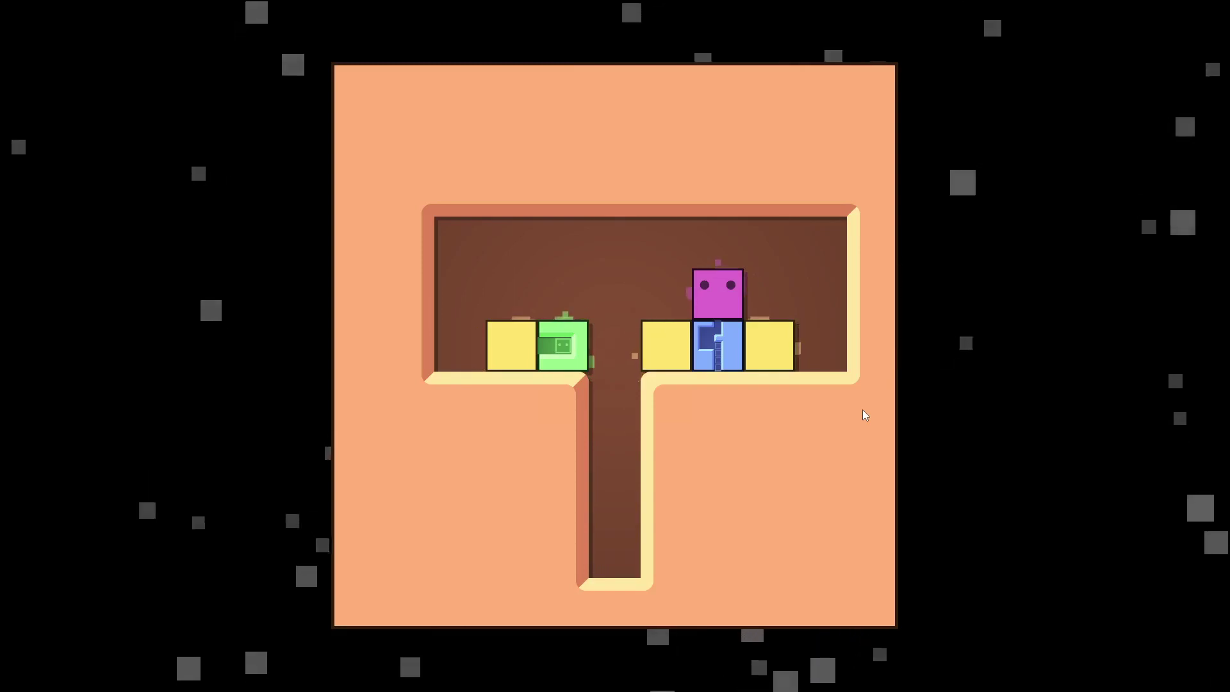
key(Up)
key(Left)
key(Left)
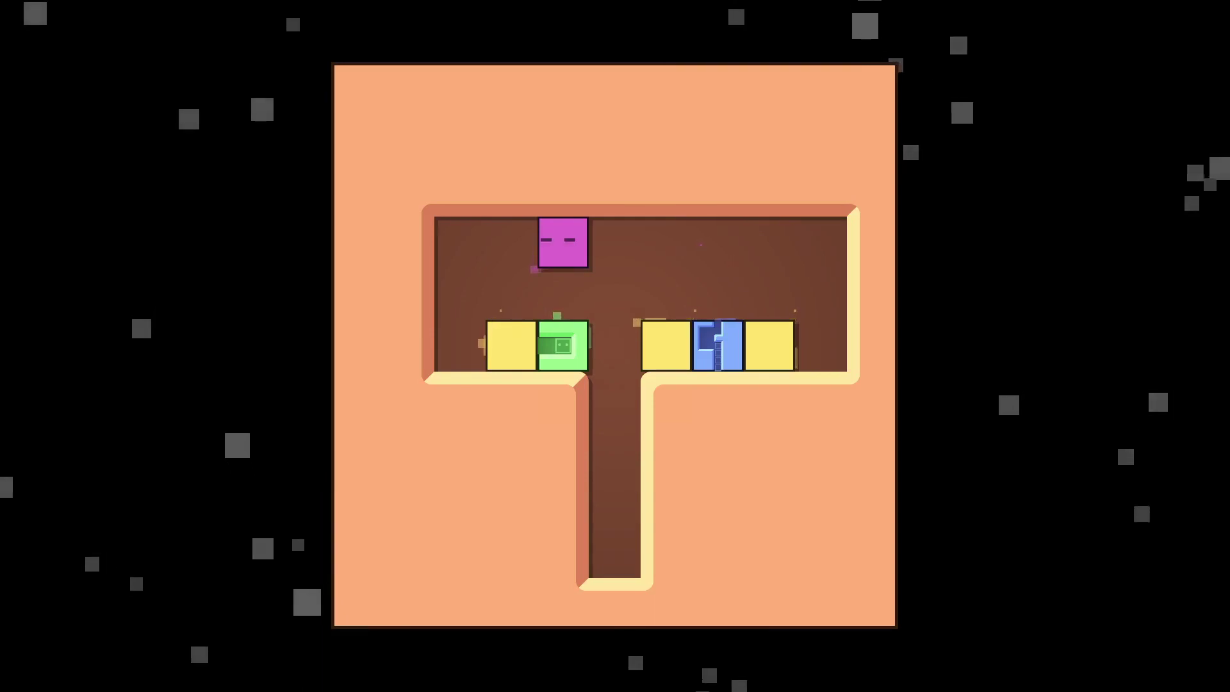
- Shift the block row left, climb onto the yellow block, then push the row back right
key(Right)
key(Right)
key(Down)
key(Left)
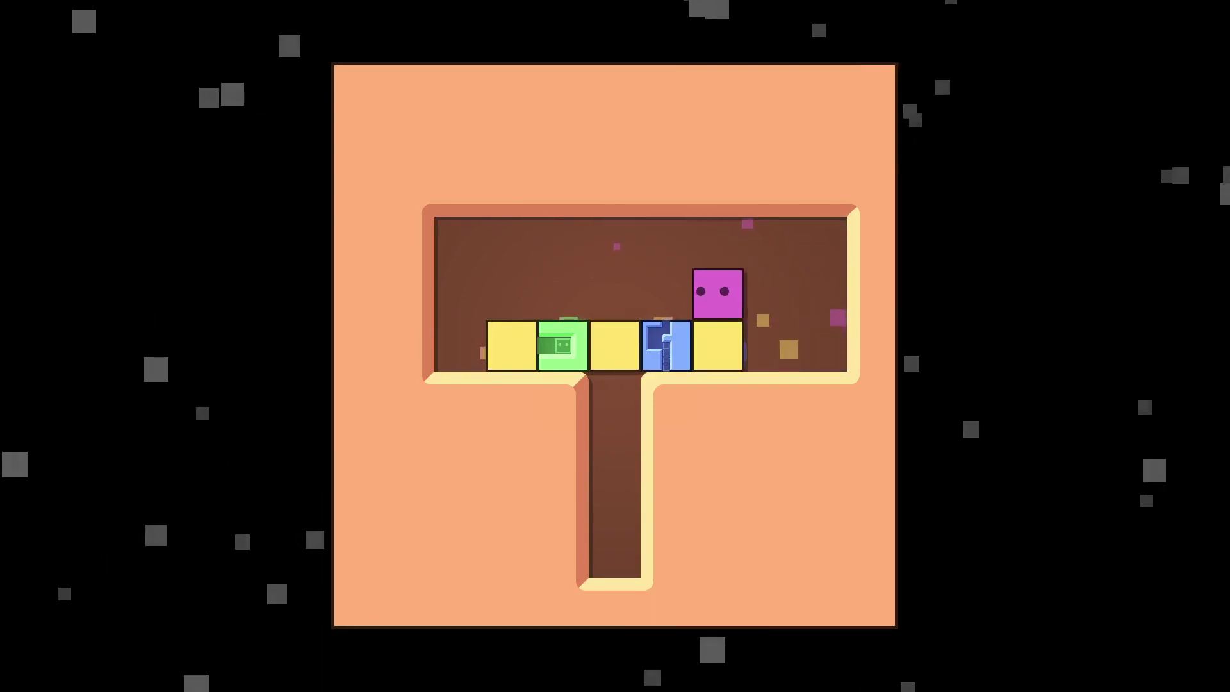
key(Left)
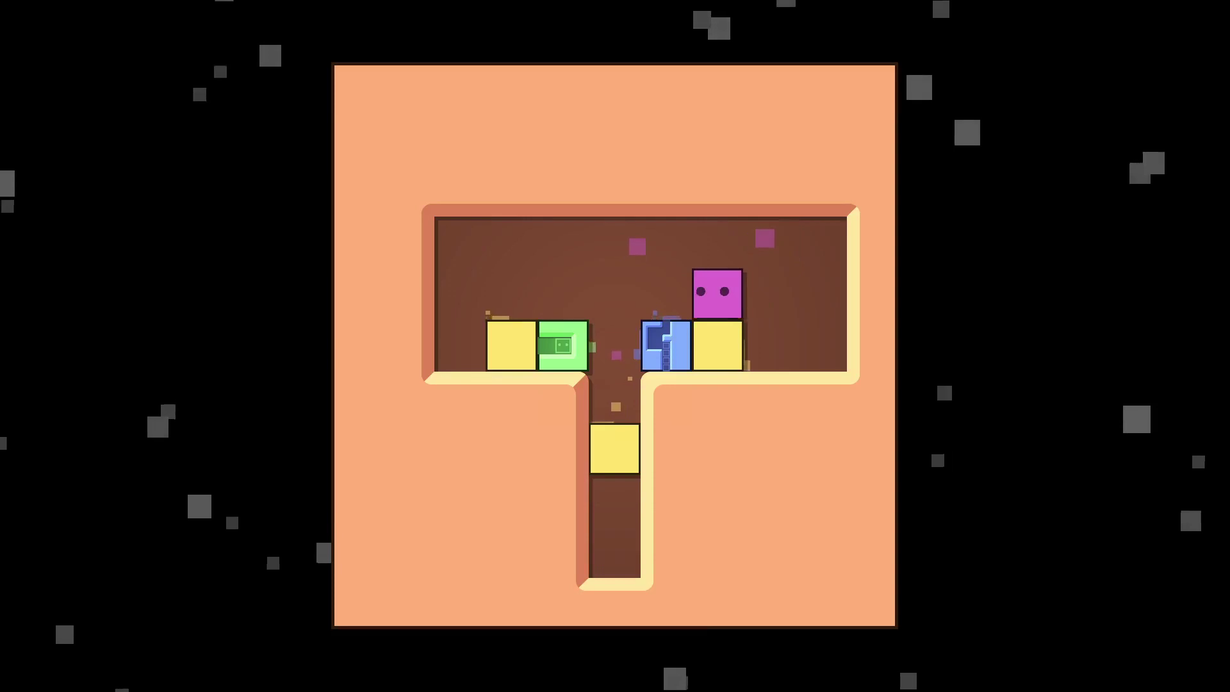
key(Right)
key(Up)
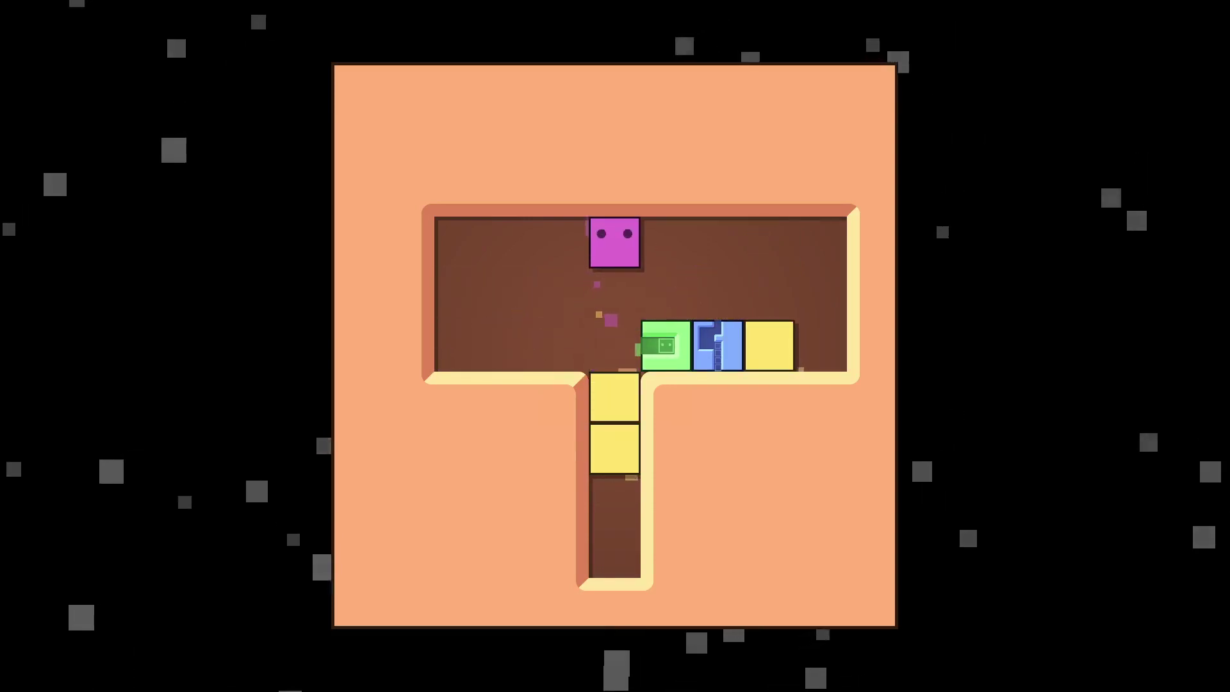
key(Right)
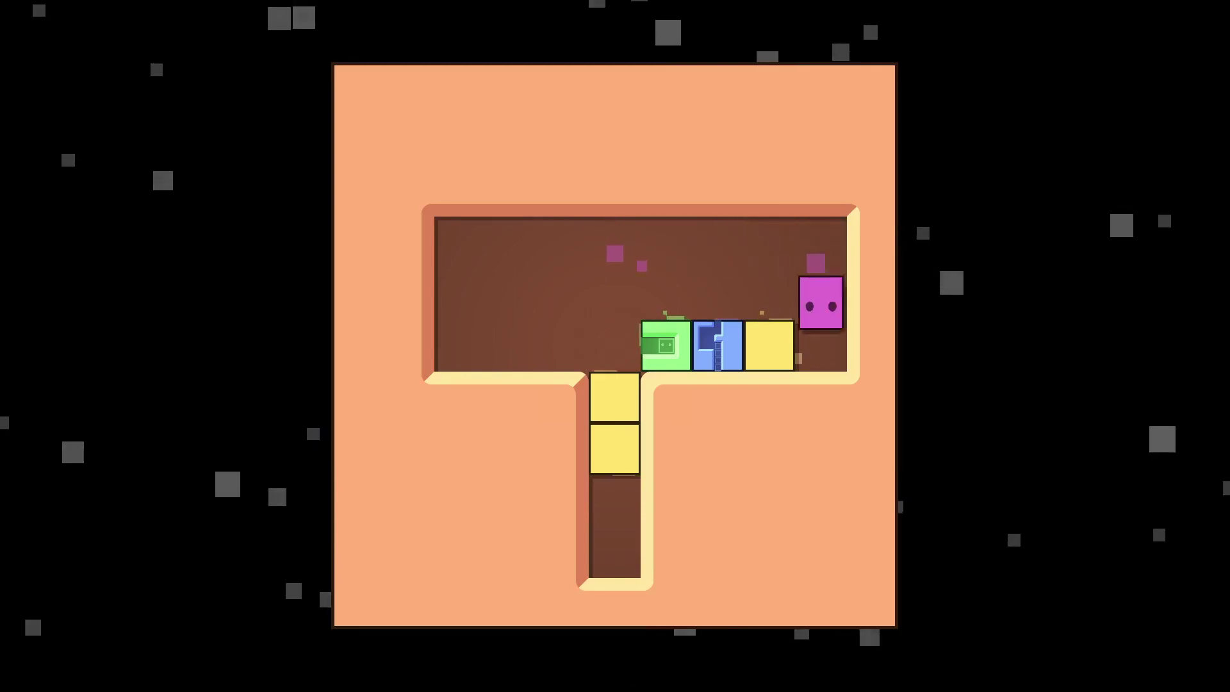
- Push a yellow block, then the green block, down the shaft to finish the level
key(Left)
key(Left)
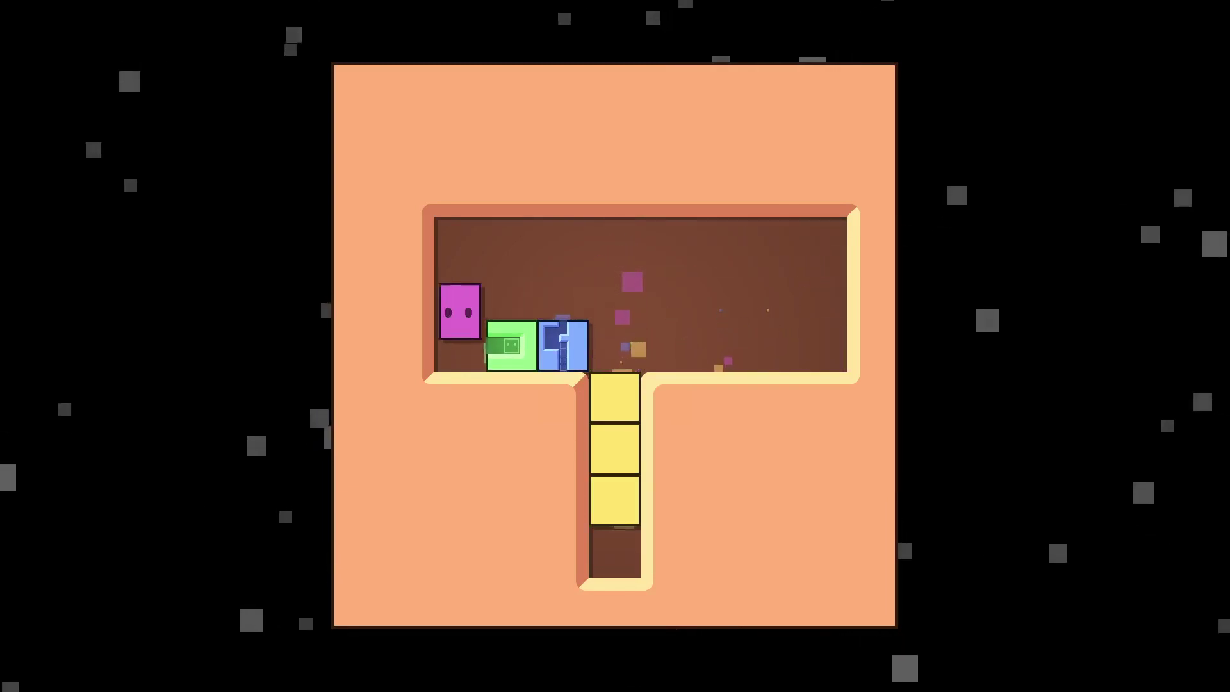
key(Right)
key(Right)
key(Up)
key(Right)
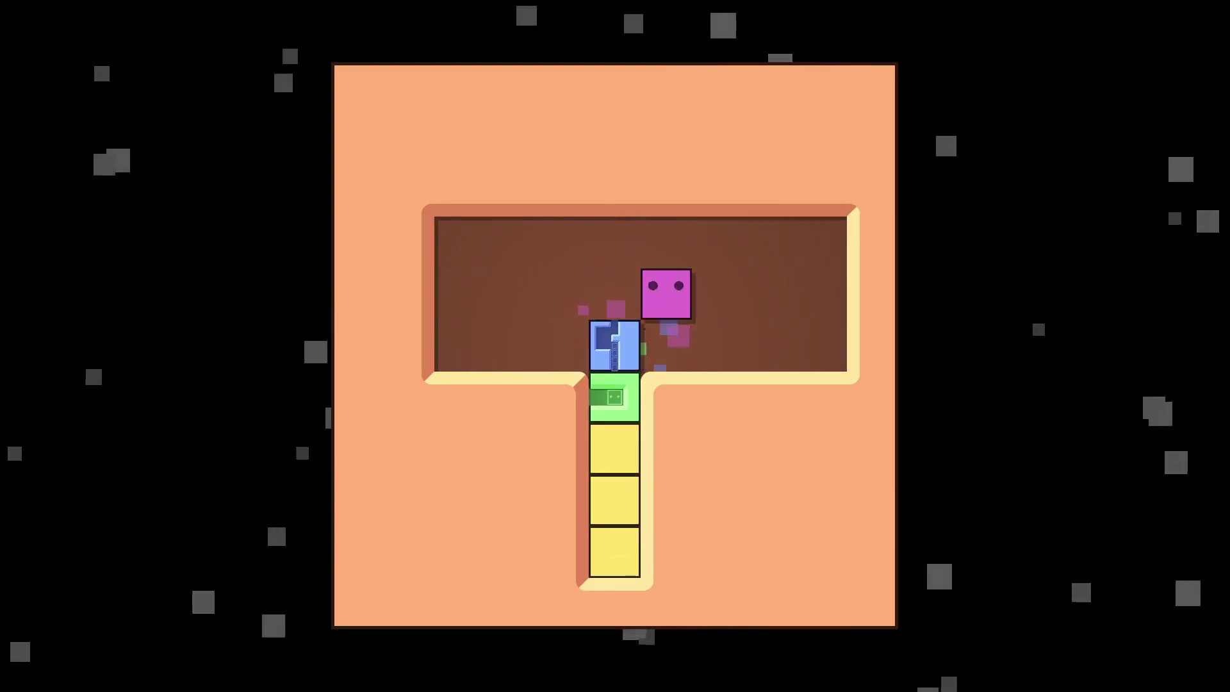
key(Left)
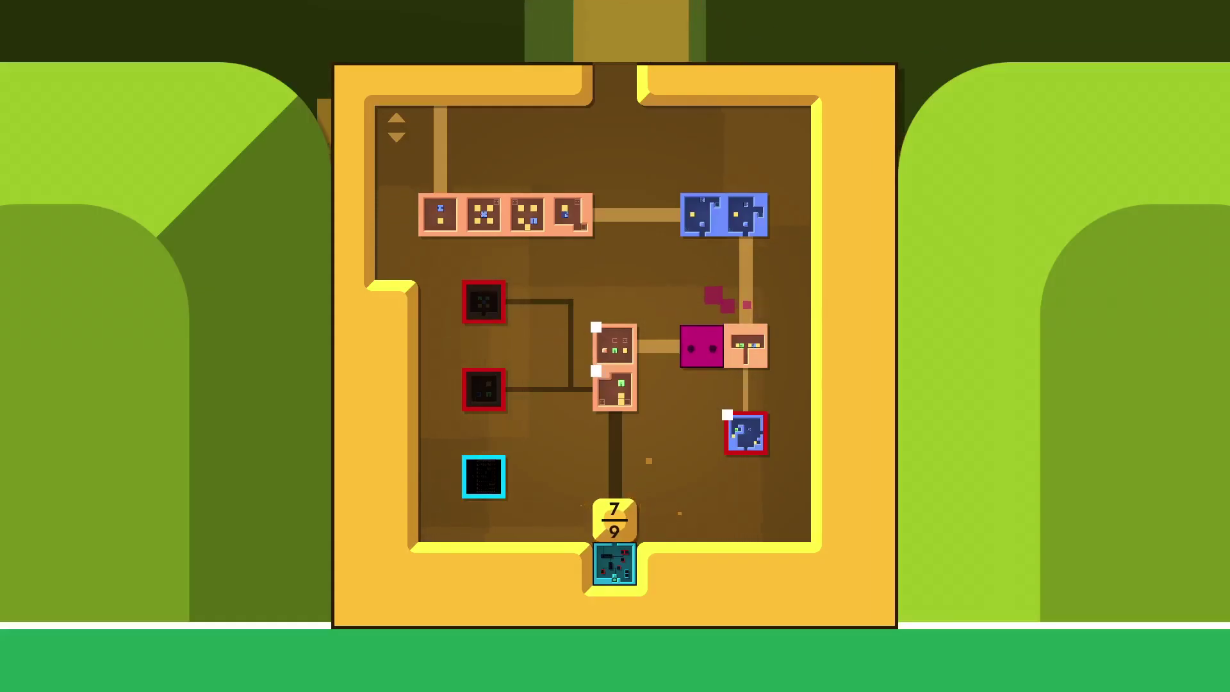
- Enter the next blue level and move pink up above the small level block
key(Return)
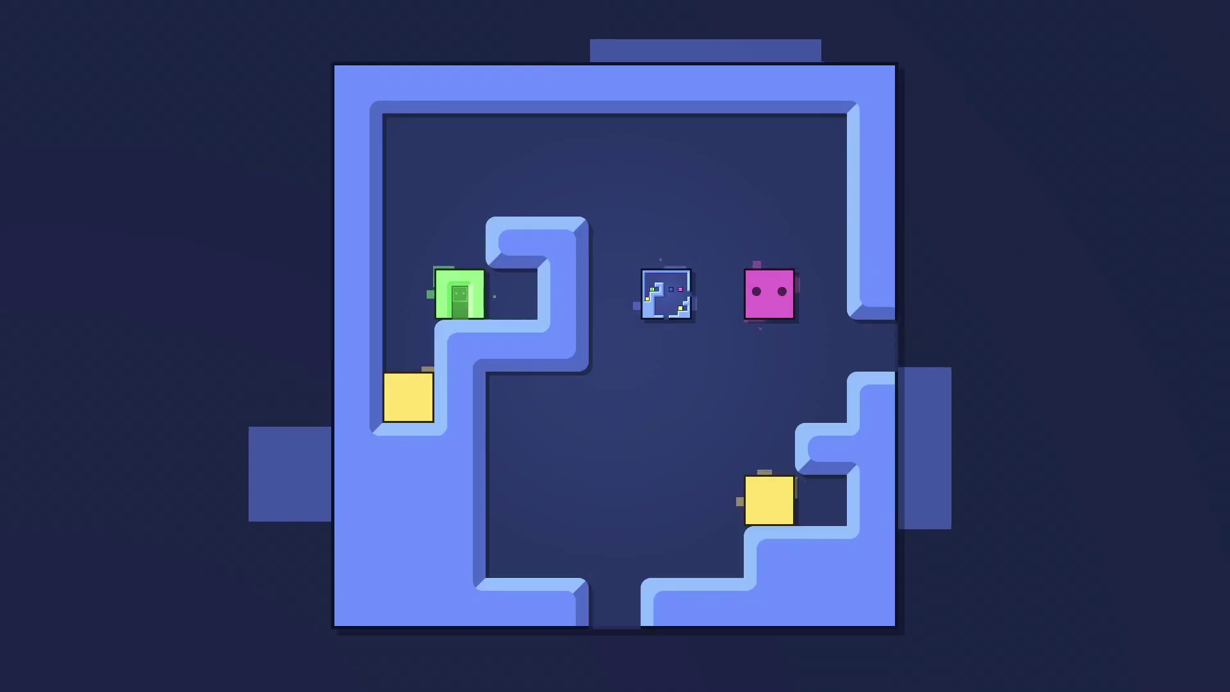
key(Up)
key(Left)
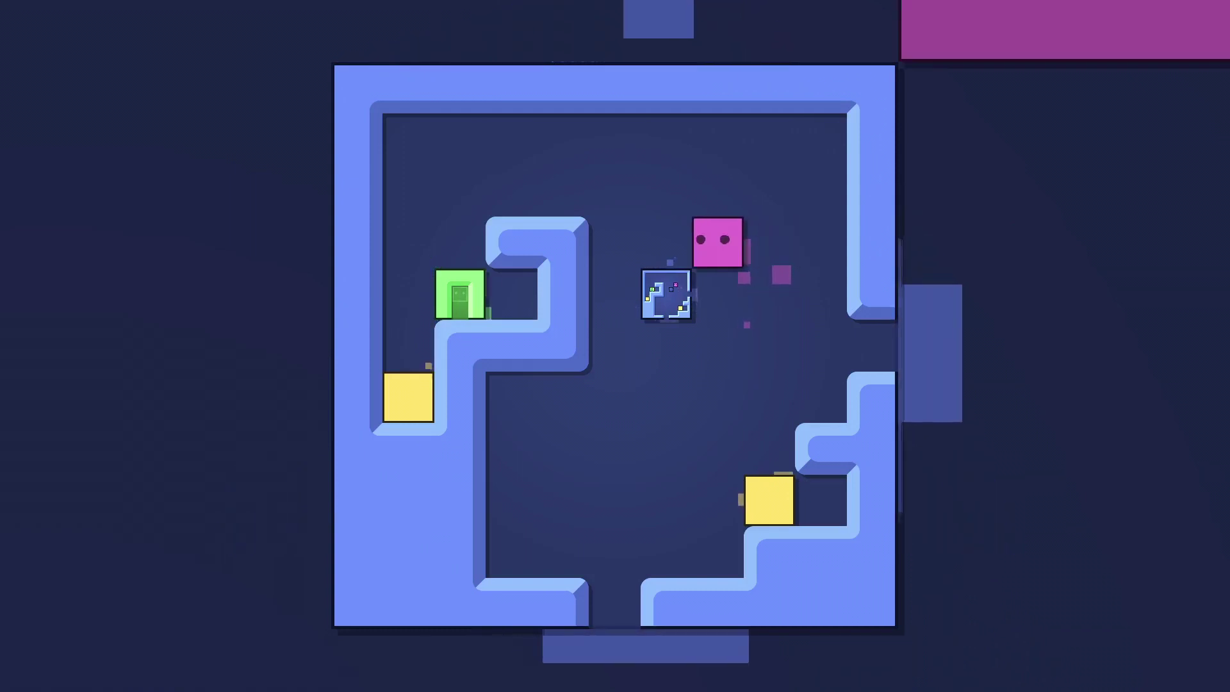
key(Left)
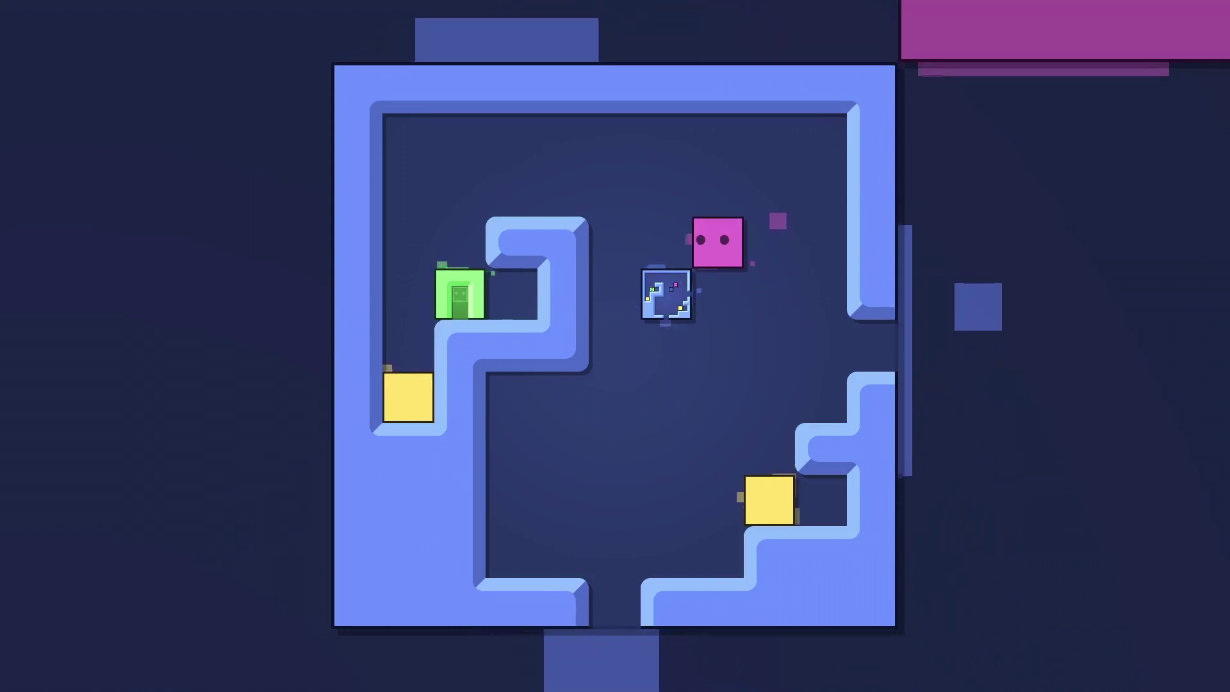
key(Left)
key(Left)
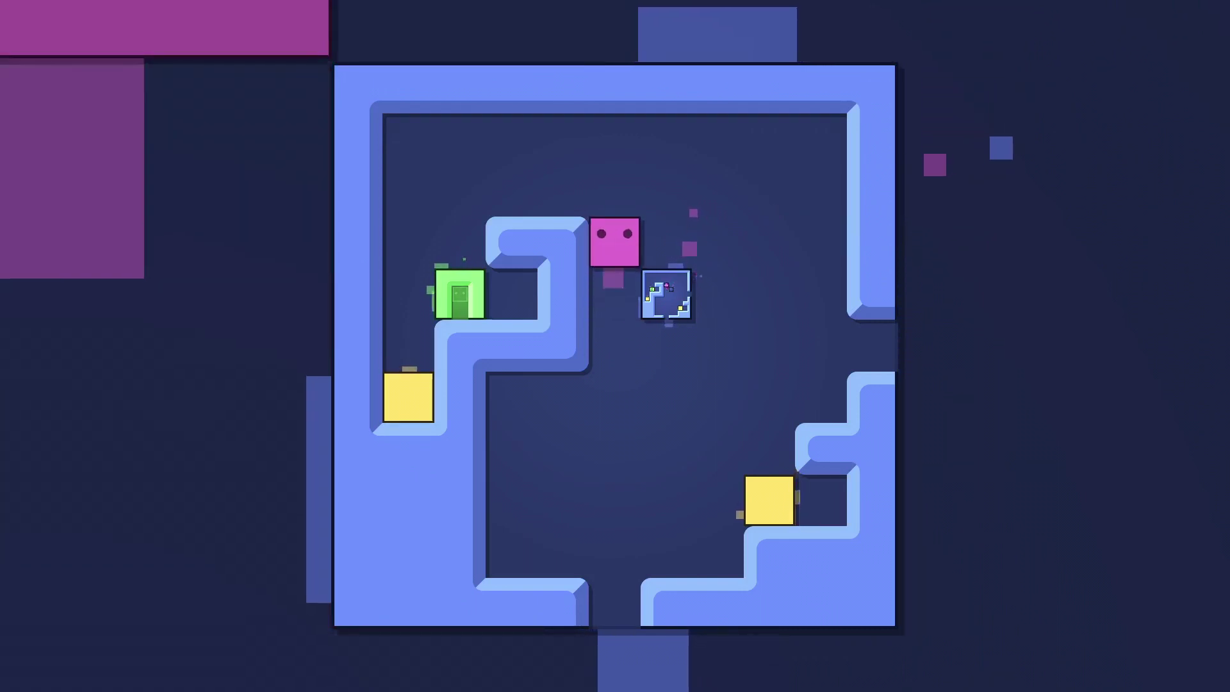
key(Up)
key(Right)
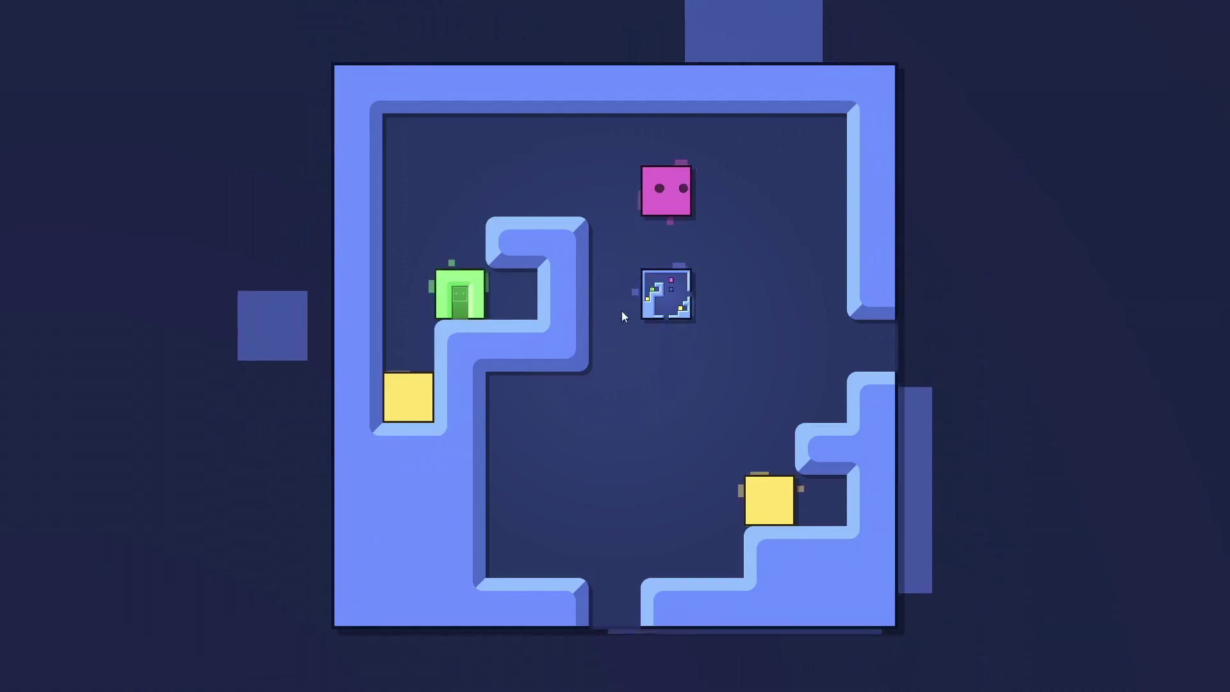
scroll(624, 309, up, 2)
scroll(1002, 347, down, 4)
scroll(1046, 341, up, 2)
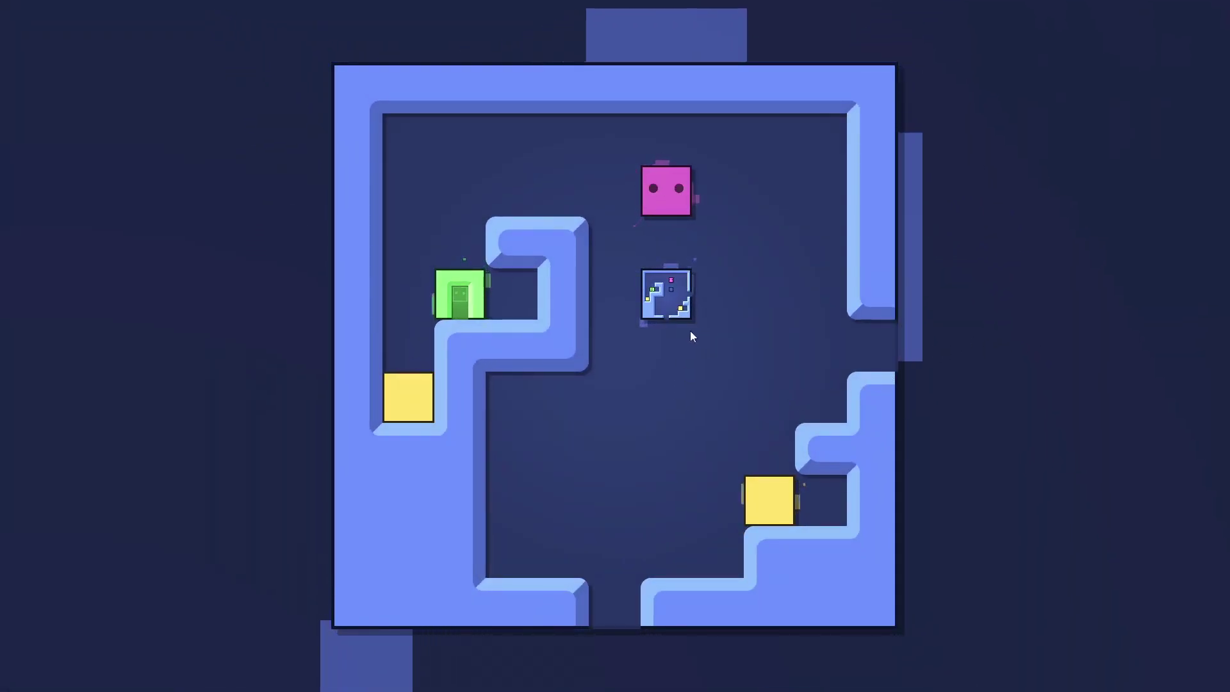
- Walk pink left, right, down and back up around the level
key(Left)
key(Left)
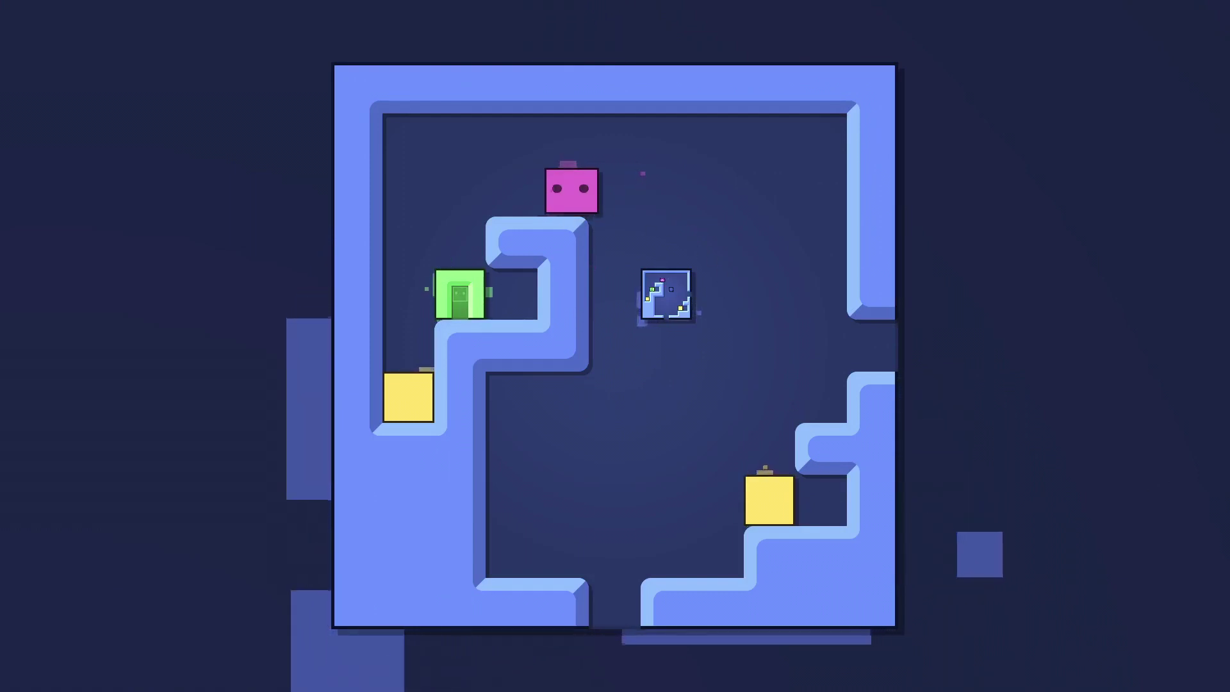
key(Right)
key(Right)
key(Right)
key(Down)
key(Down)
key(Down)
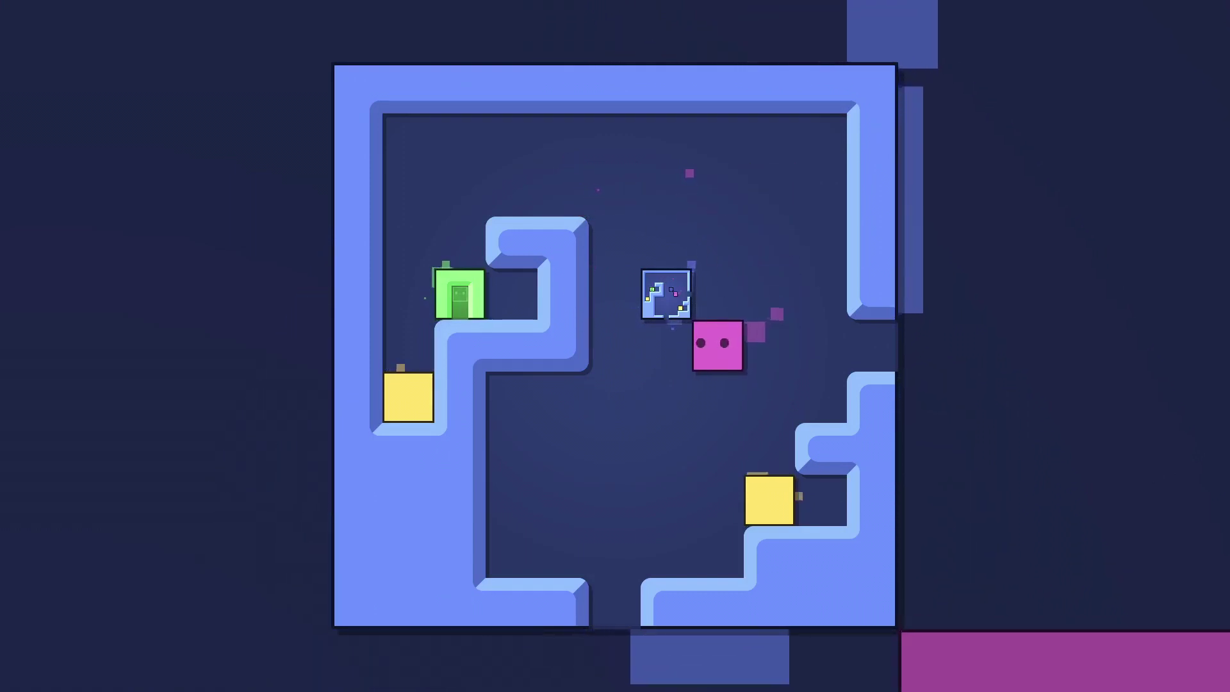
key(Right)
key(Left)
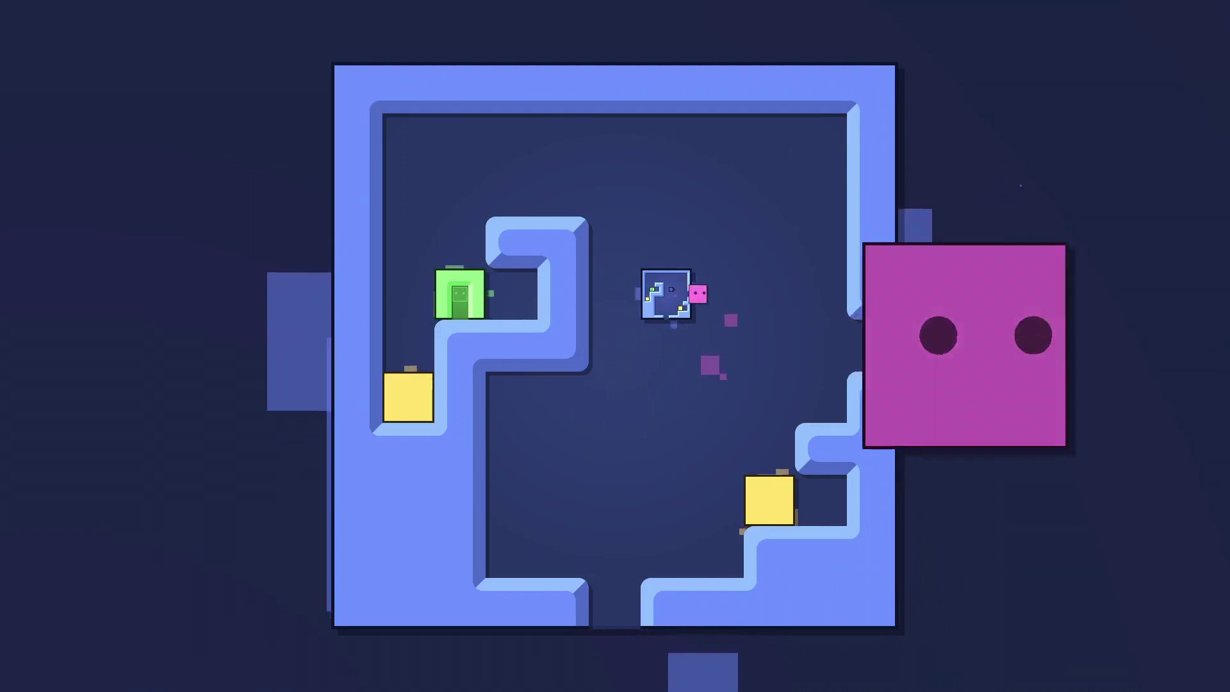
key(Up)
key(Down)
key(Left)
key(Up)
key(Up)
- Drop pink onto green, push the small level block up, and send green to the bottom exit
key(Left)
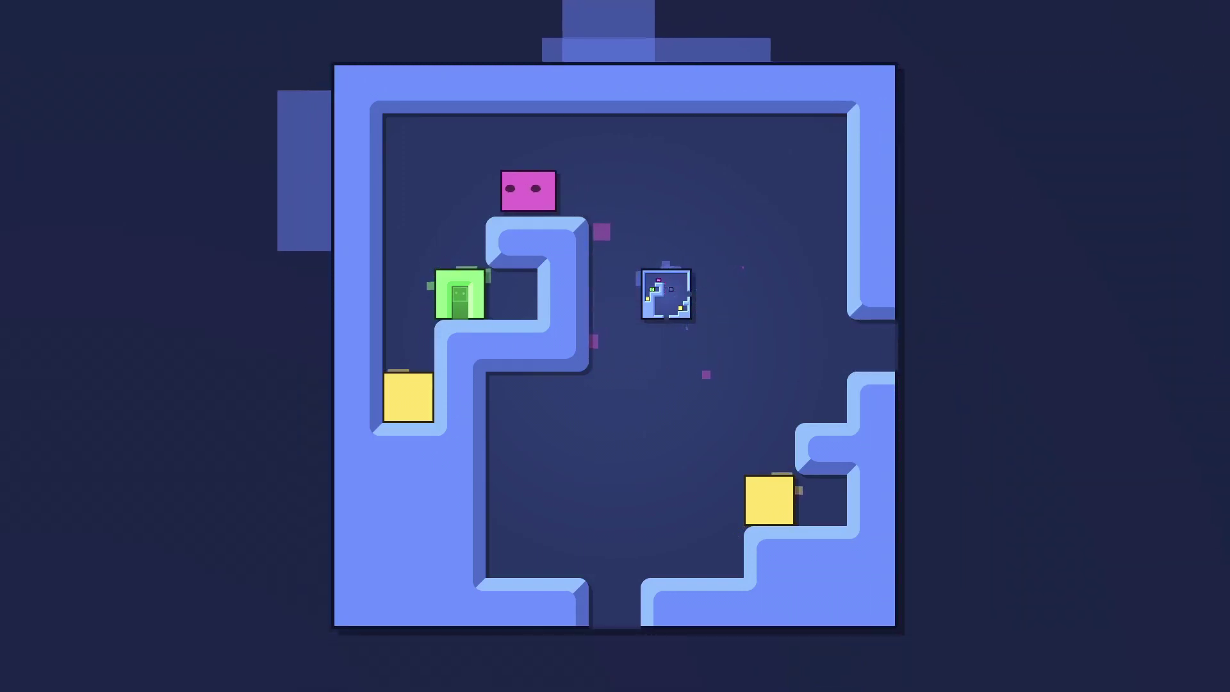
key(Down)
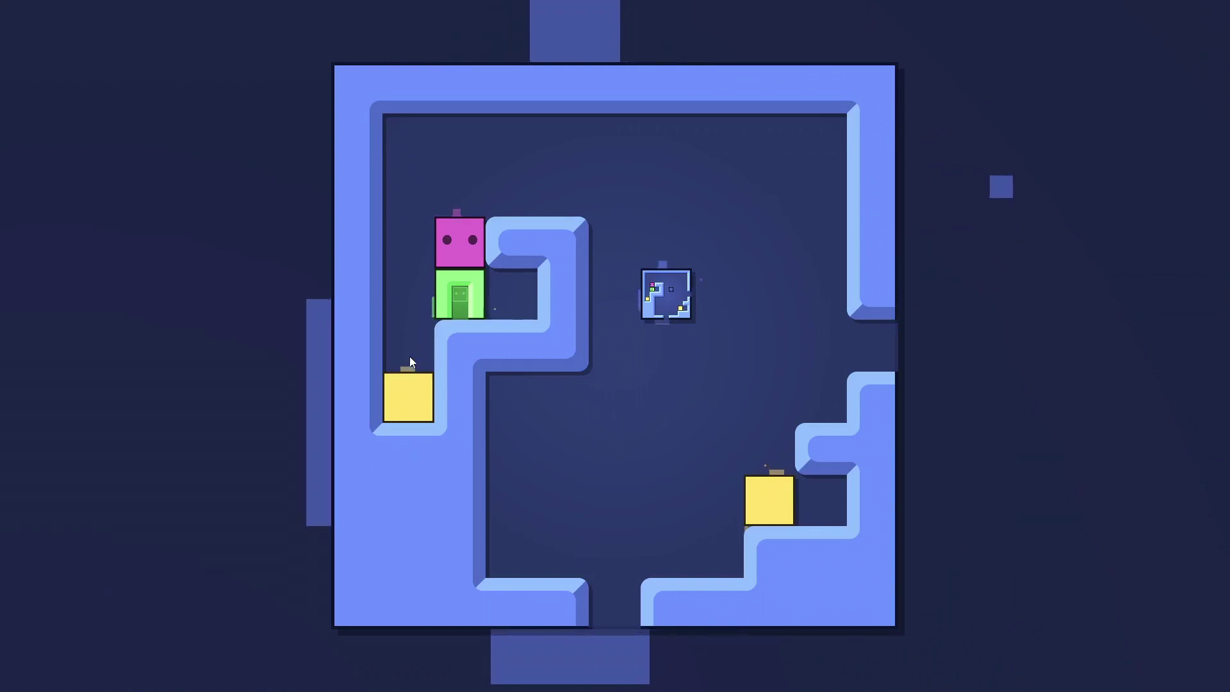
key(Right)
key(Right)
key(Right)
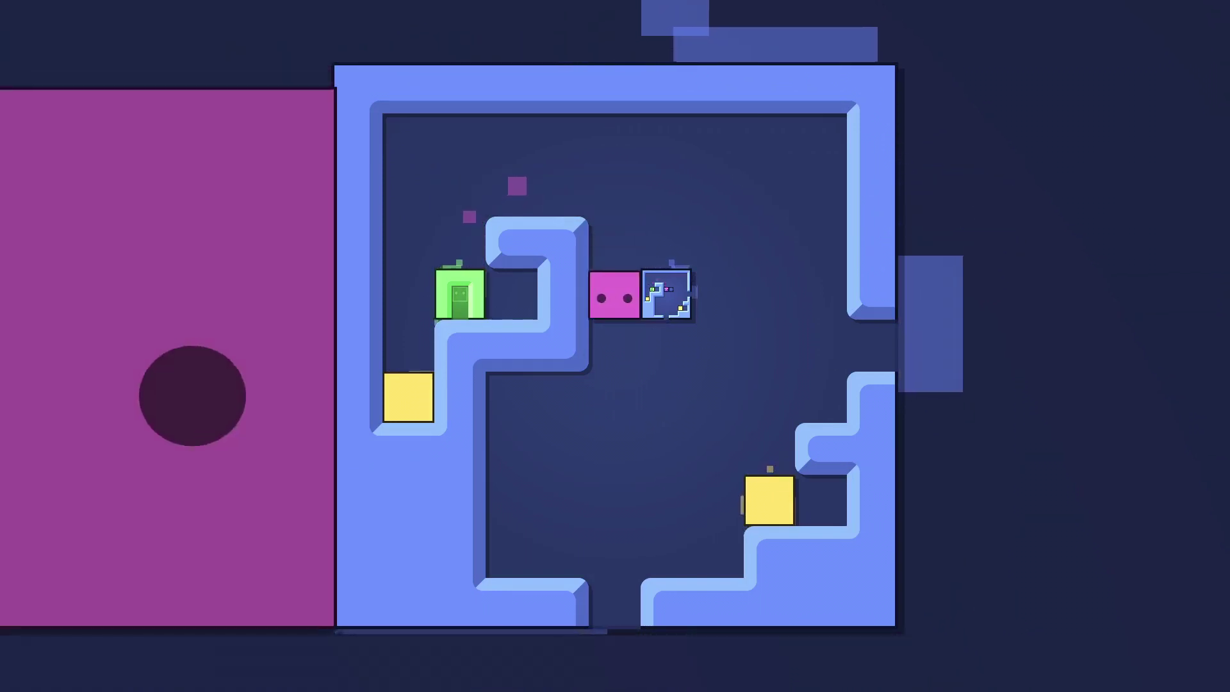
key(Up)
key(Up)
key(Left)
key(Left)
key(Left)
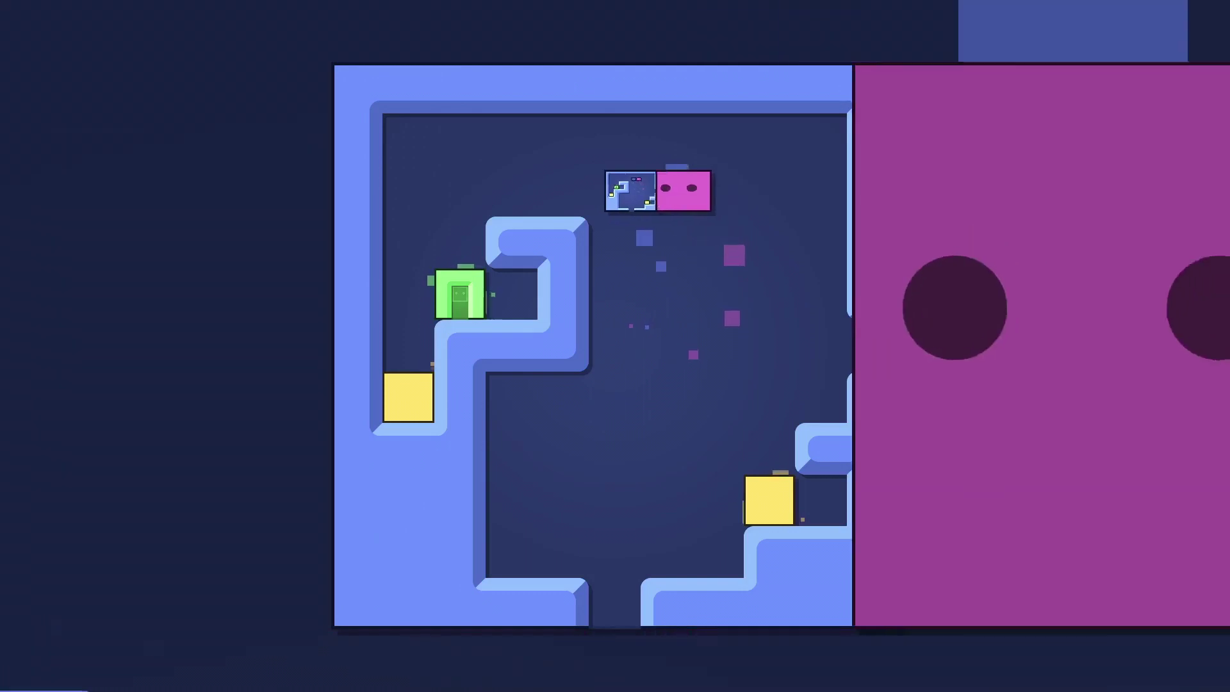
key(Left)
key(Down)
key(Down)
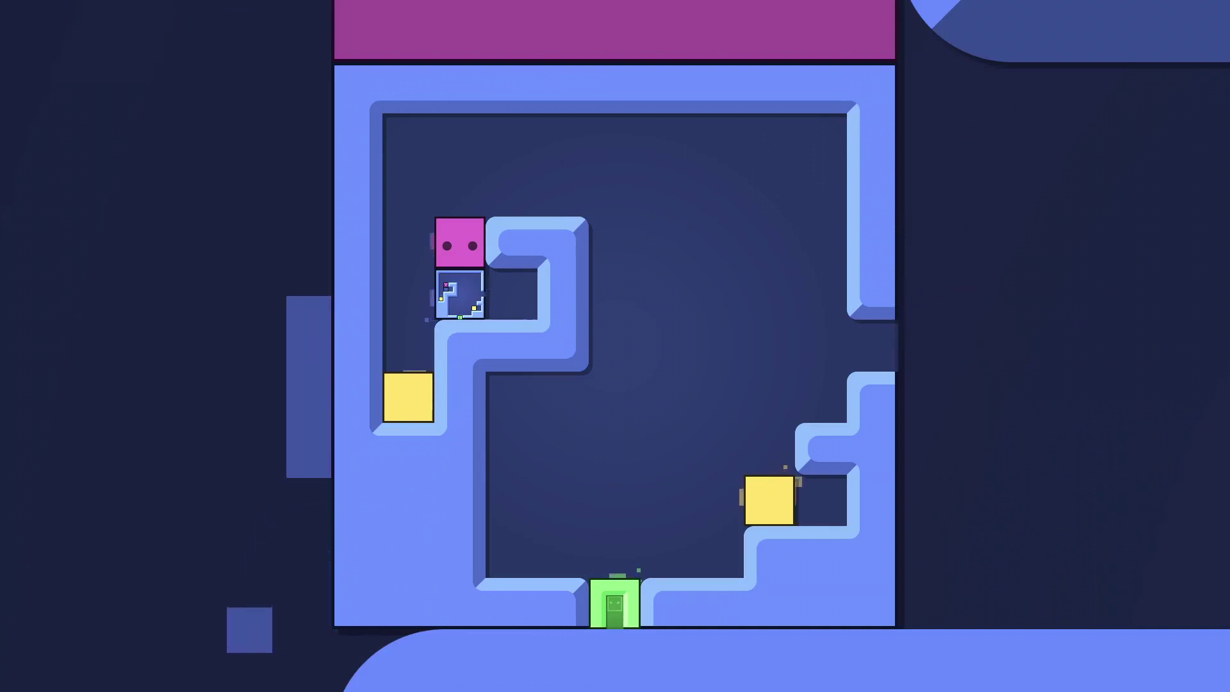
- Walk pink out the right side, re-enter to push the level block left, and return centre
key(Right)
key(Right)
key(Right)
key(Right)
key(Right)
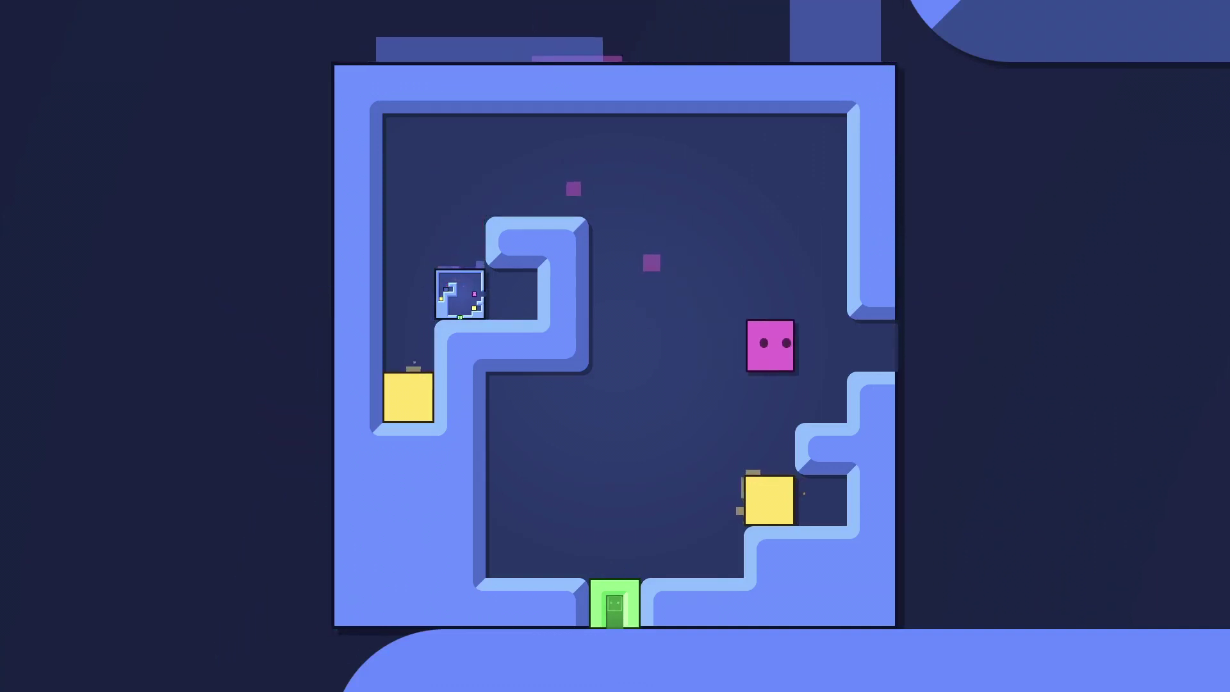
key(Right)
key(Left)
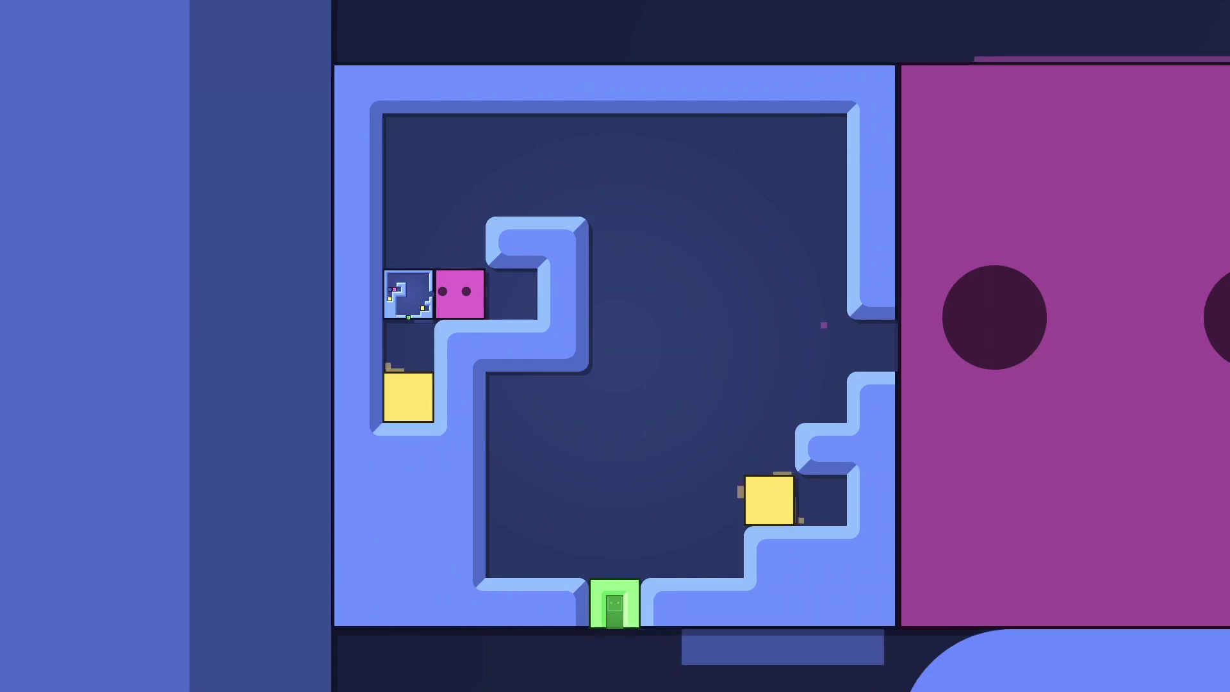
key(Right)
key(Down)
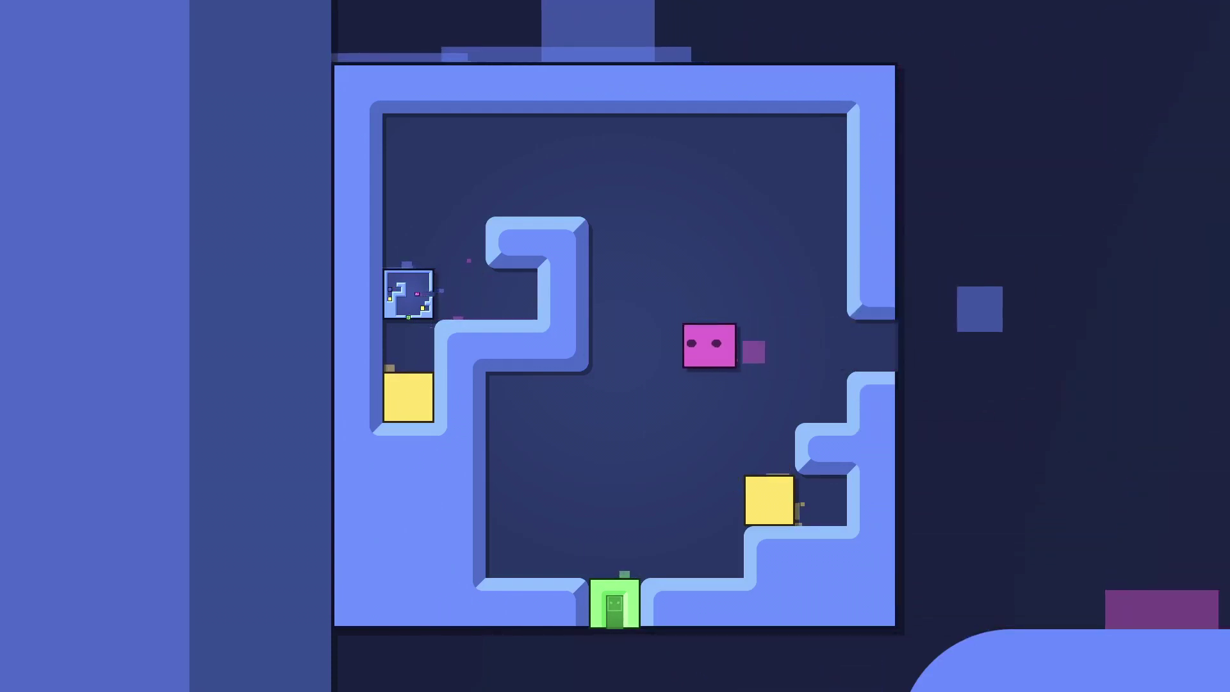
key(Left)
key(Down)
key(Down)
key(Down)
key(Down)
key(Down)
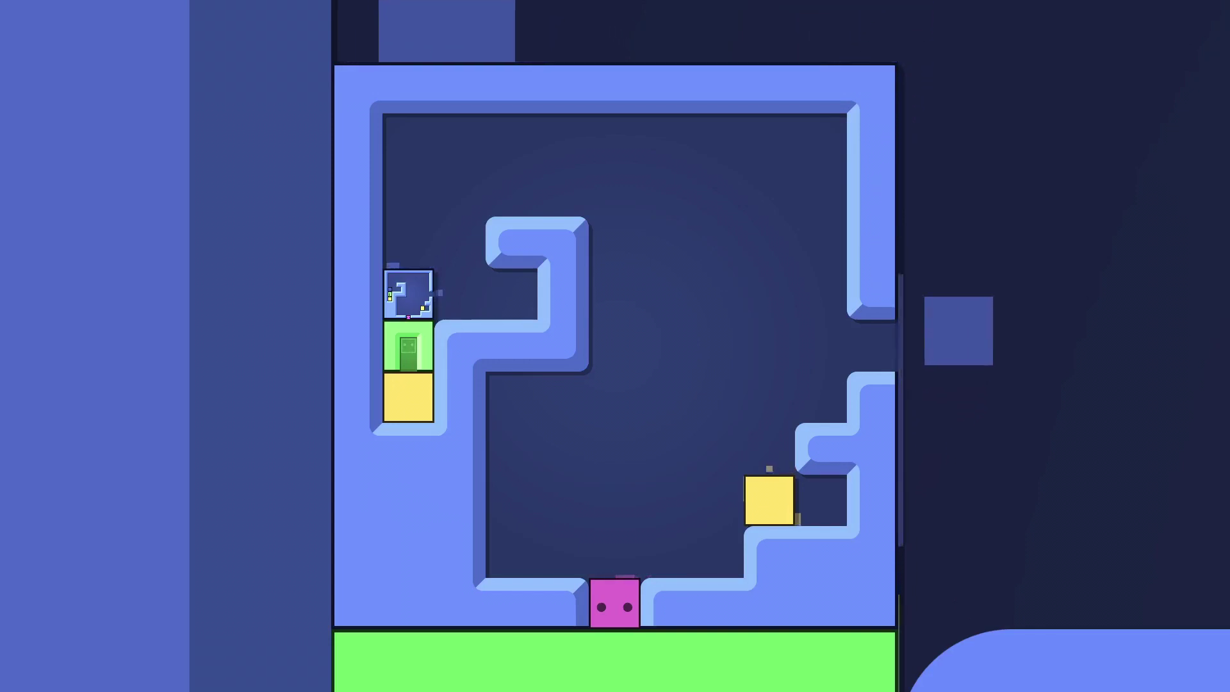
- Restart the level and push the level block across and down the right side
key(space)
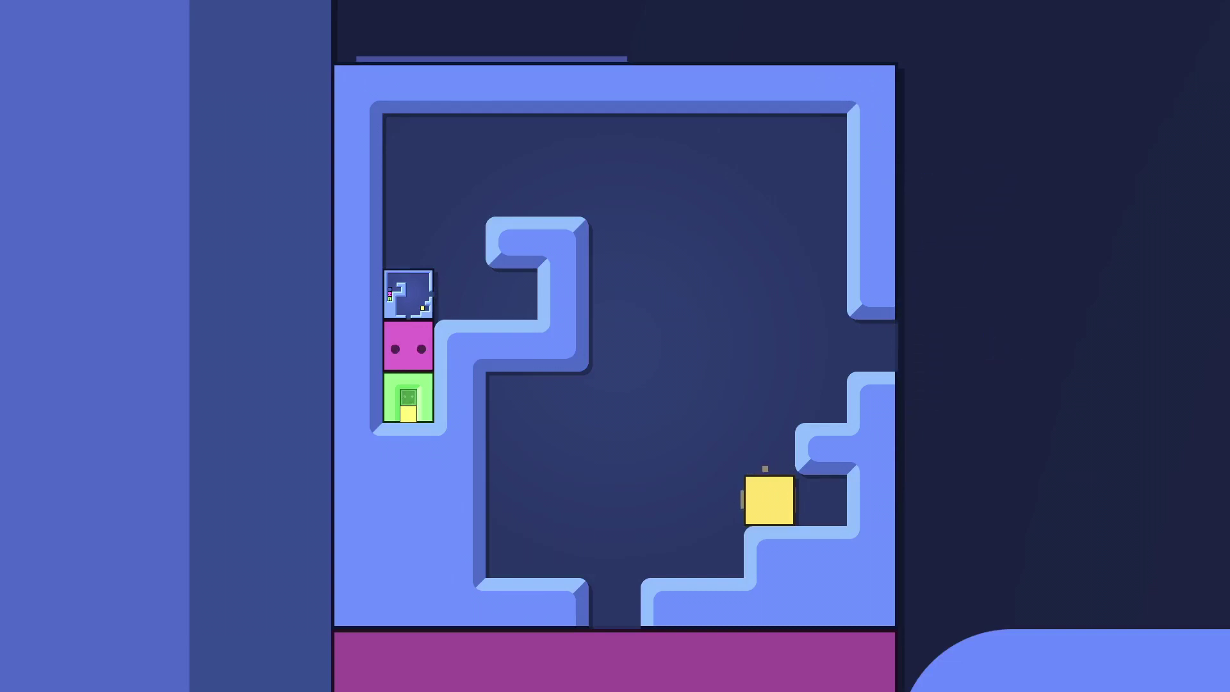
key(r)
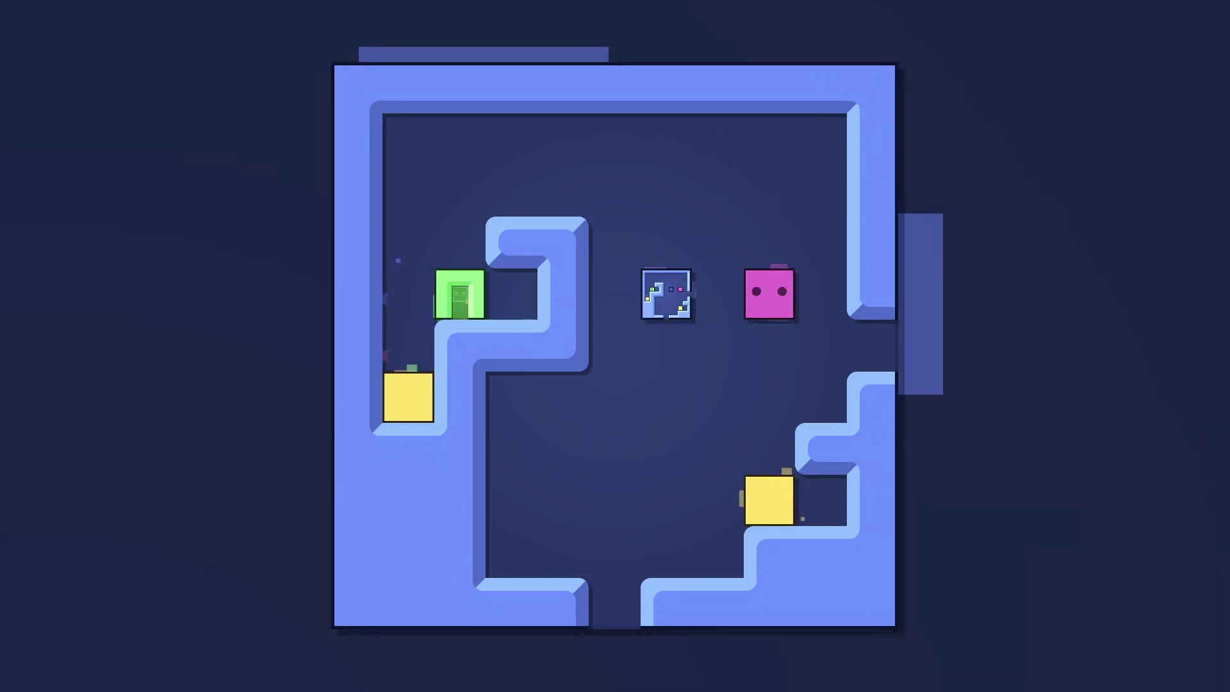
key(Down)
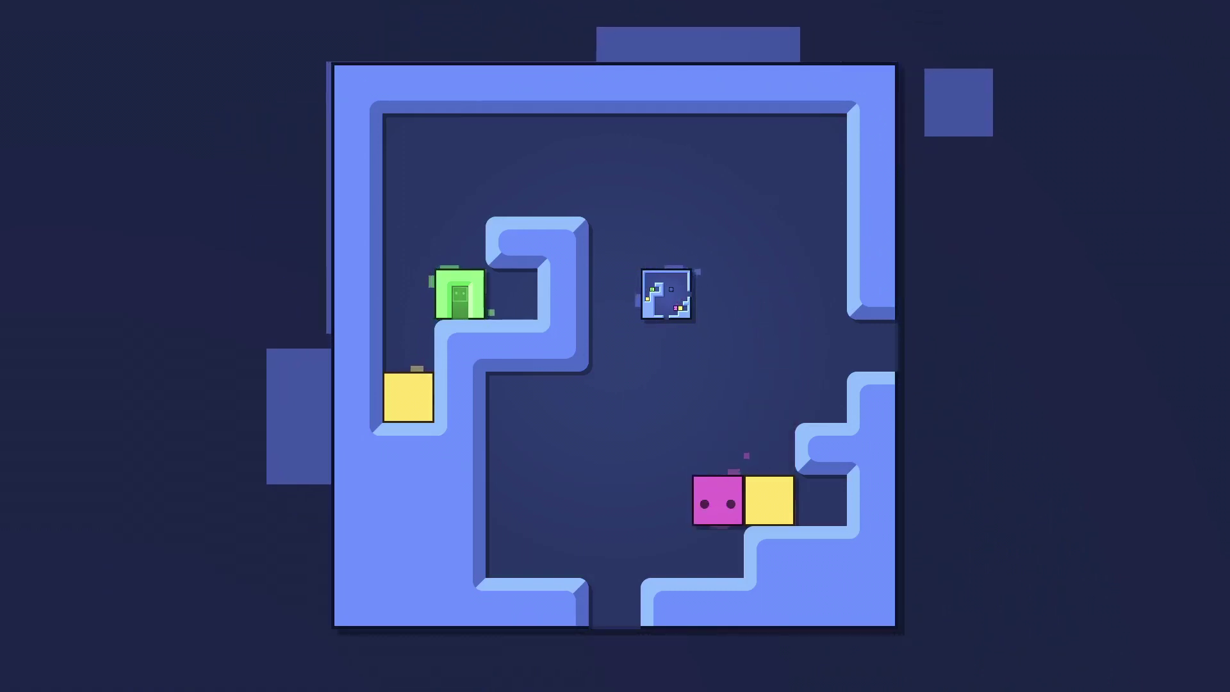
key(Up)
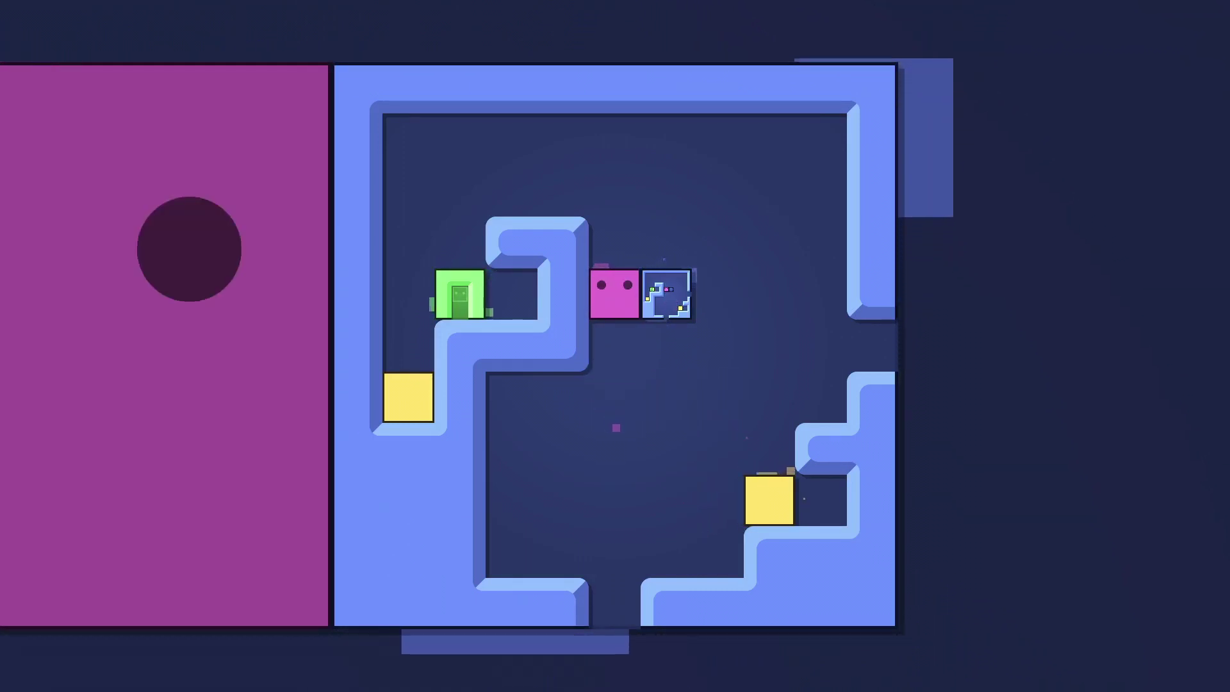
key(Right)
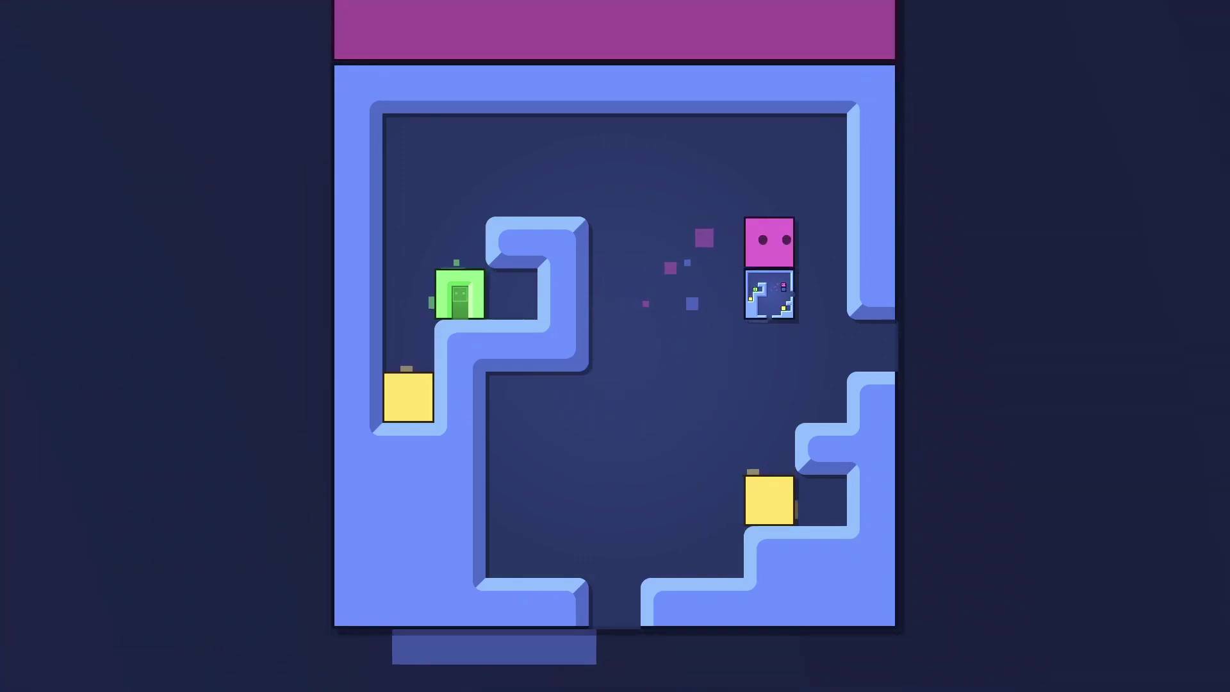
key(Down)
key(Down)
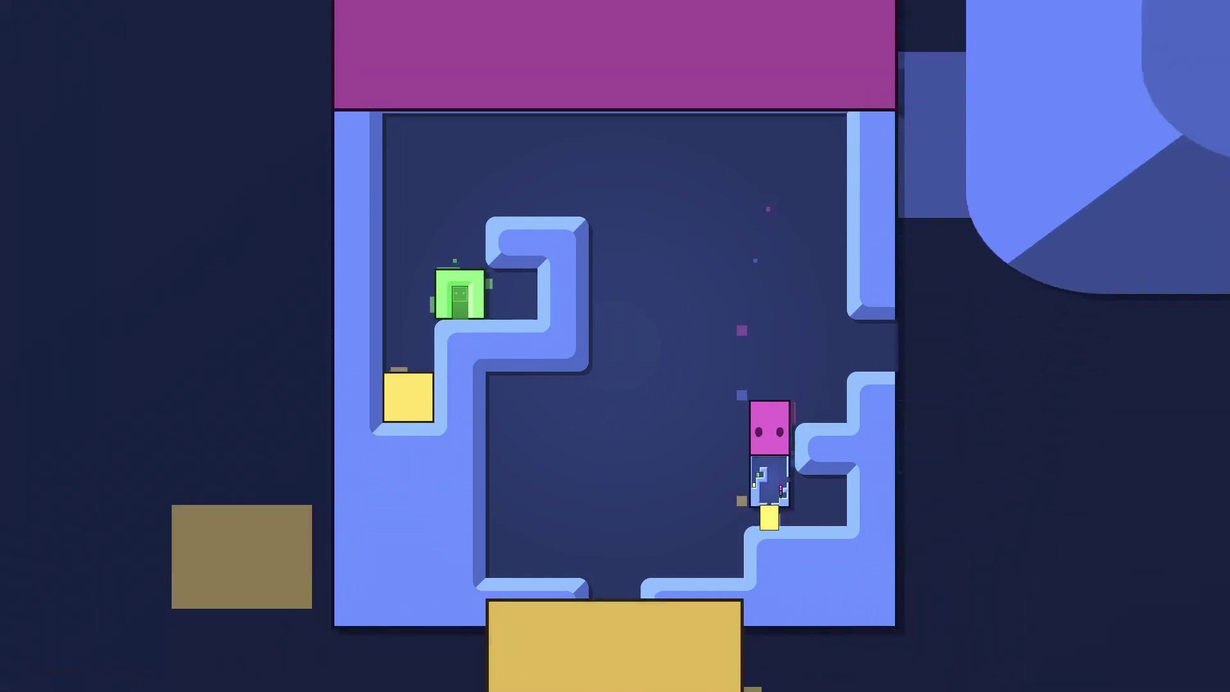
- Carry the mini-box up toward the top and push the green block into the bottom gap
key(Up)
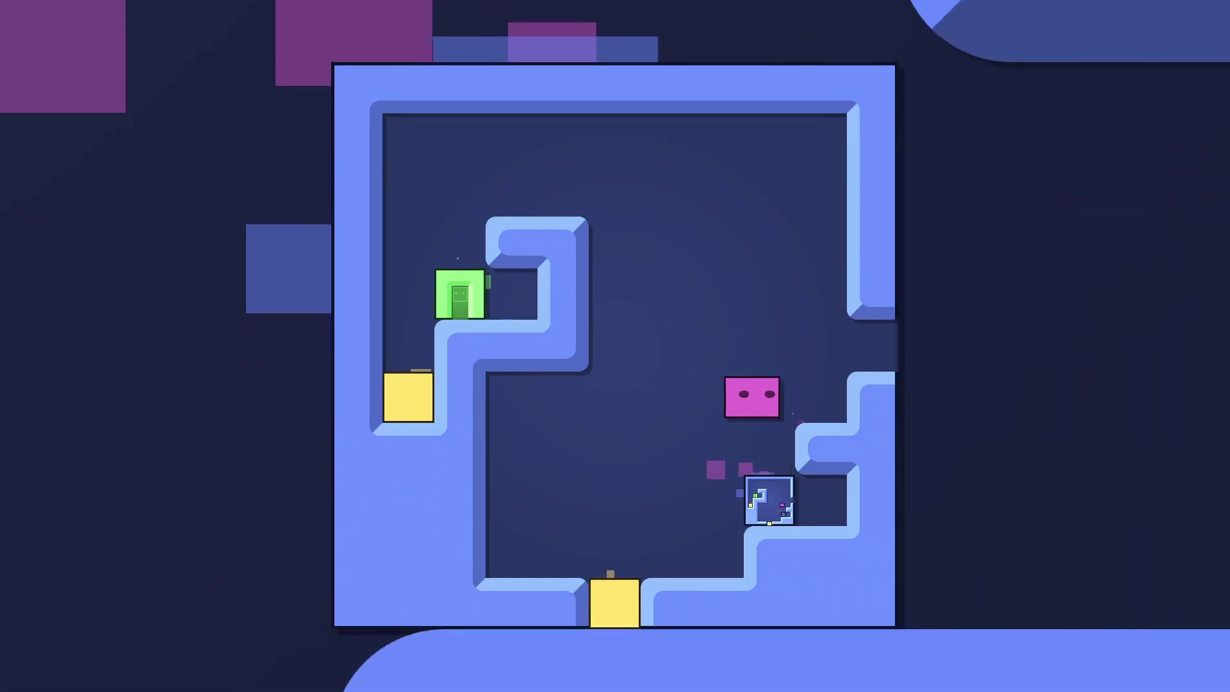
key(Right)
key(Down)
key(Left)
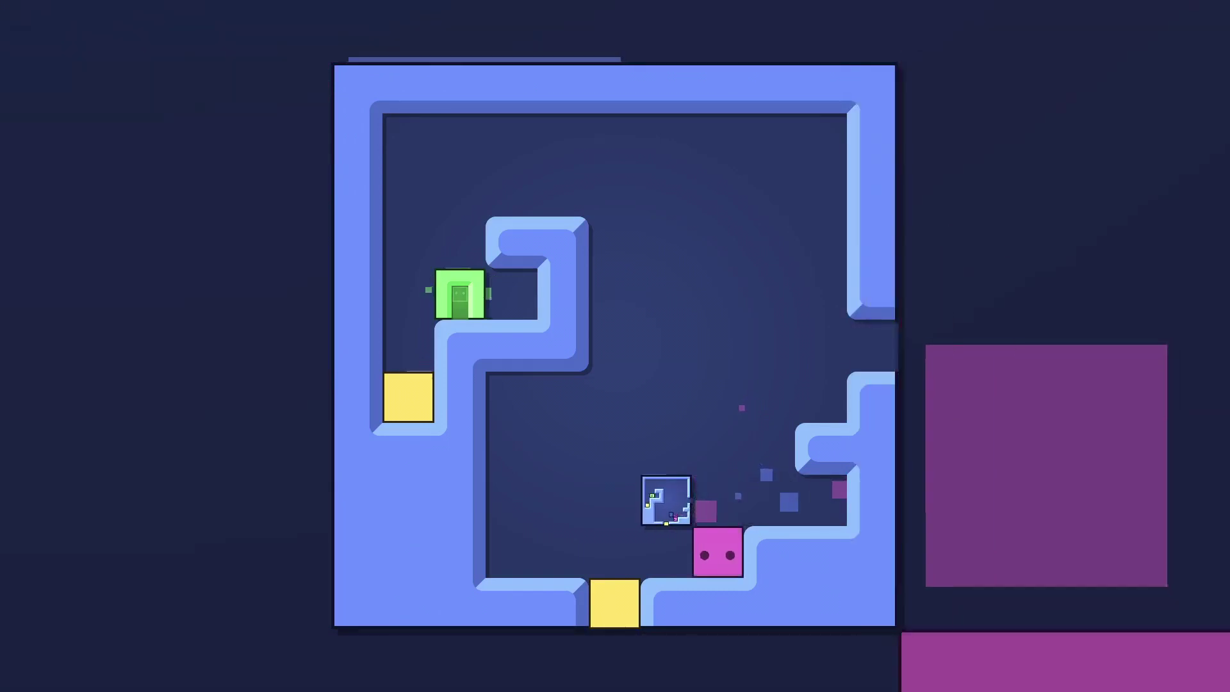
key(Up)
key(Left)
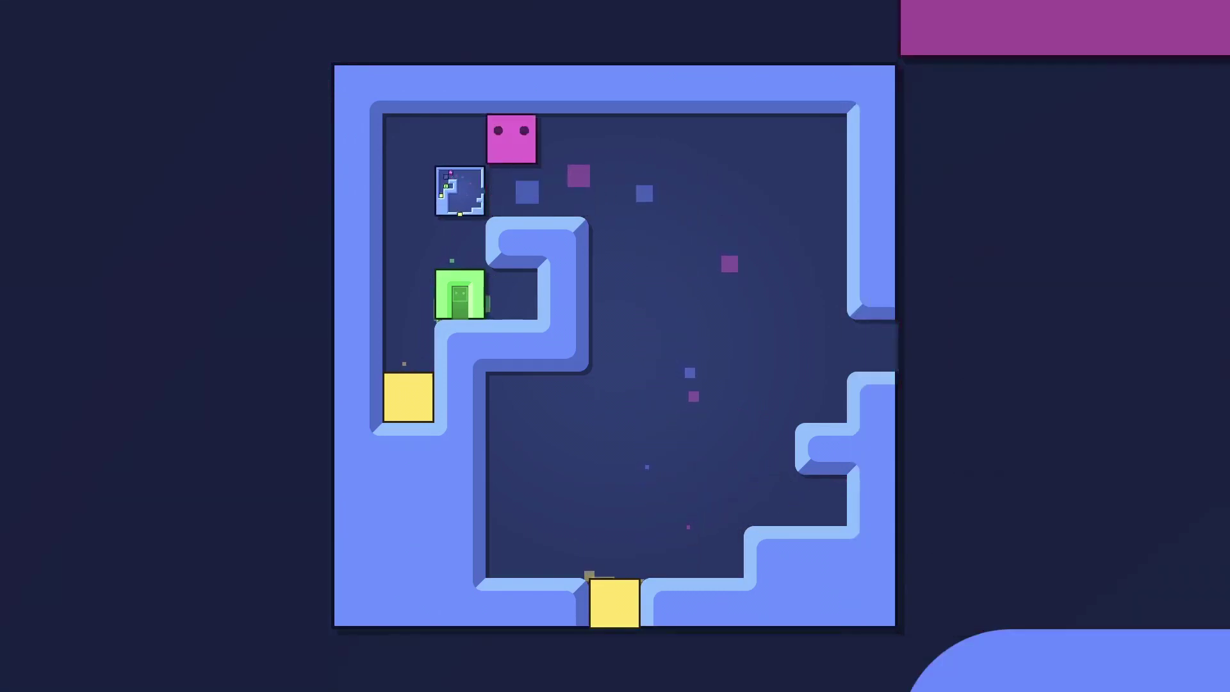
key(Down)
- Move the pink block up to the top area and over to the right
key(Up)
key(Right)
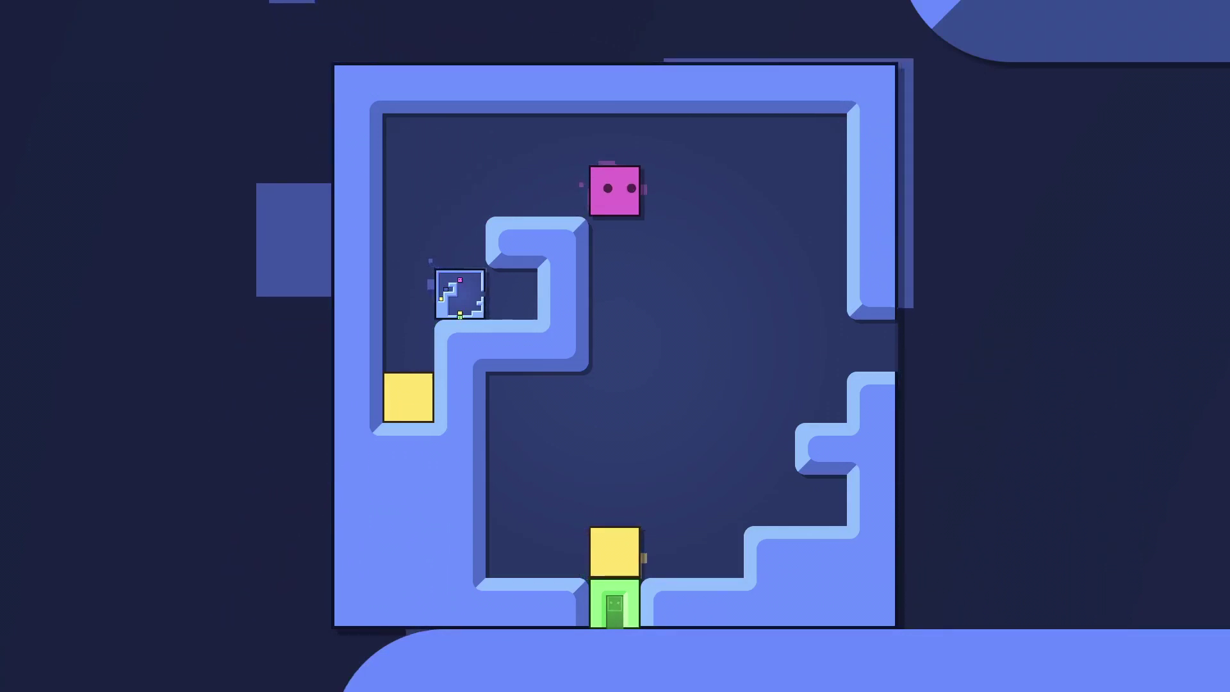
key(Left)
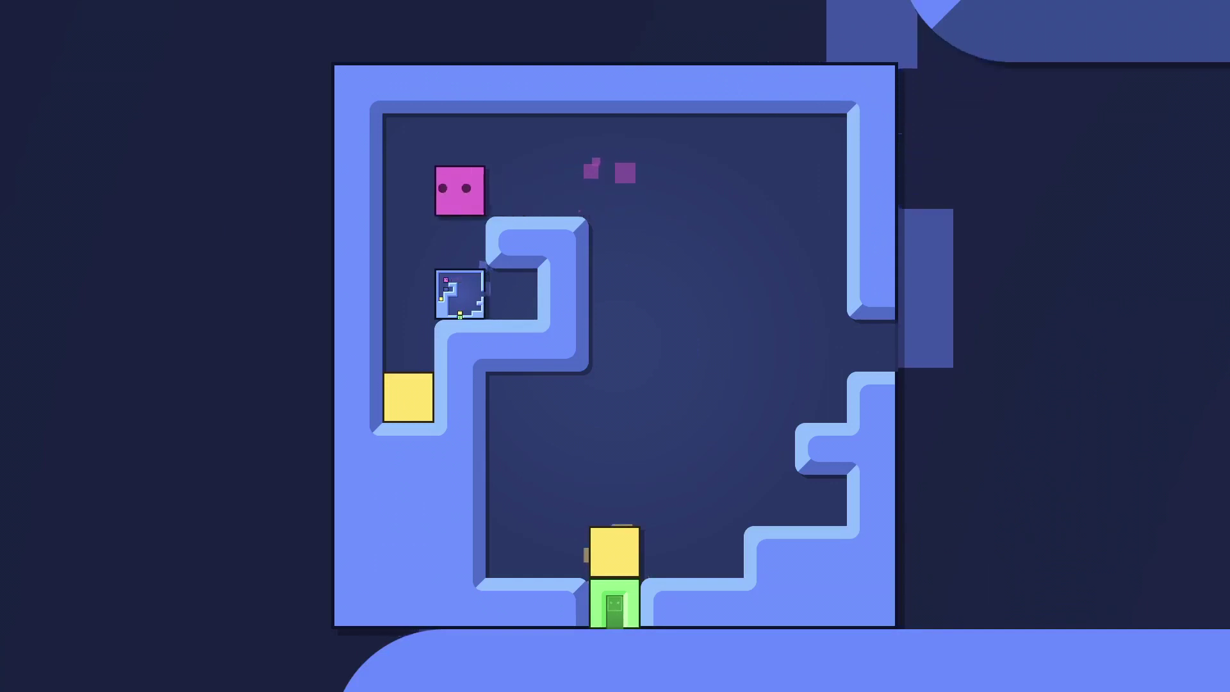
key(Down)
key(Up)
key(Right)
- Push the mini-box left toward the left wall, then down toward the yellow box
key(Down)
key(Right)
key(Right)
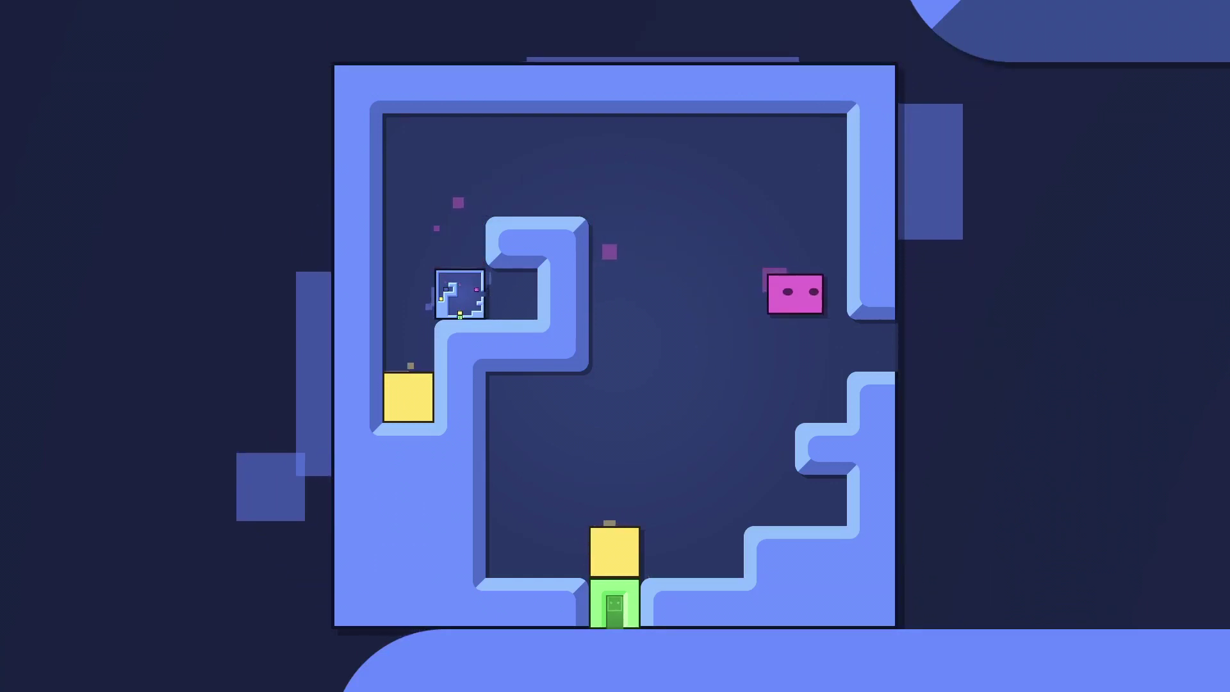
key(Right)
key(Left)
key(Left)
key(Up)
key(Left)
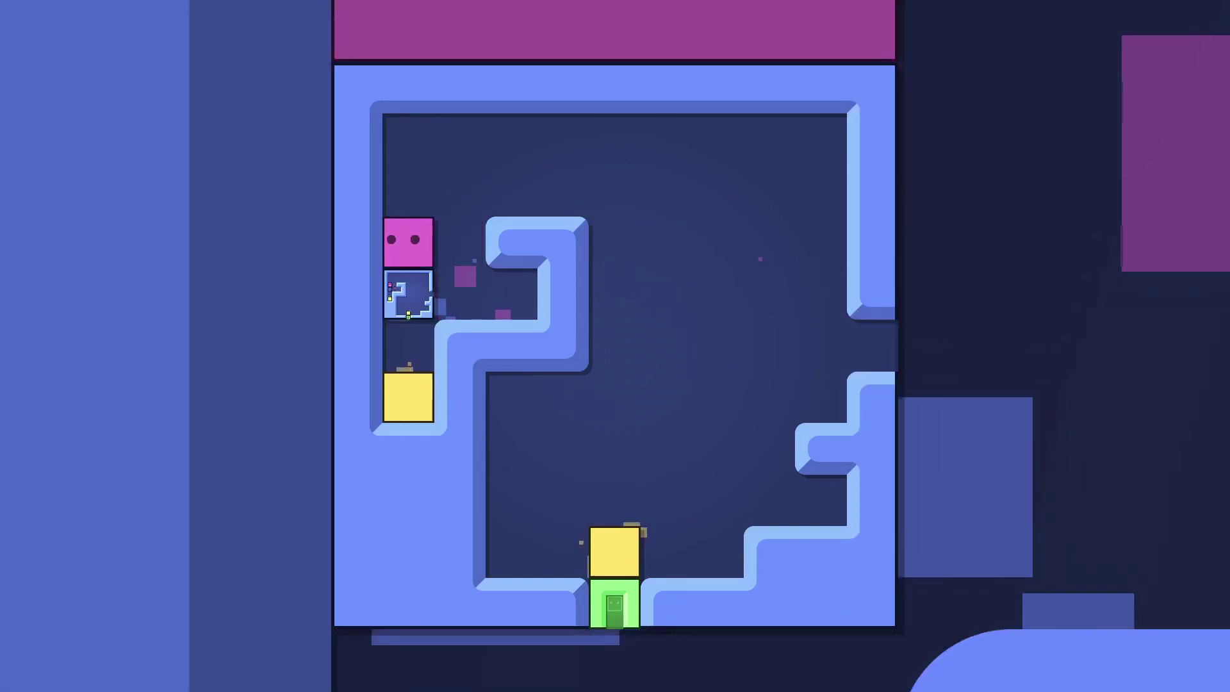
key(Down)
key(Up)
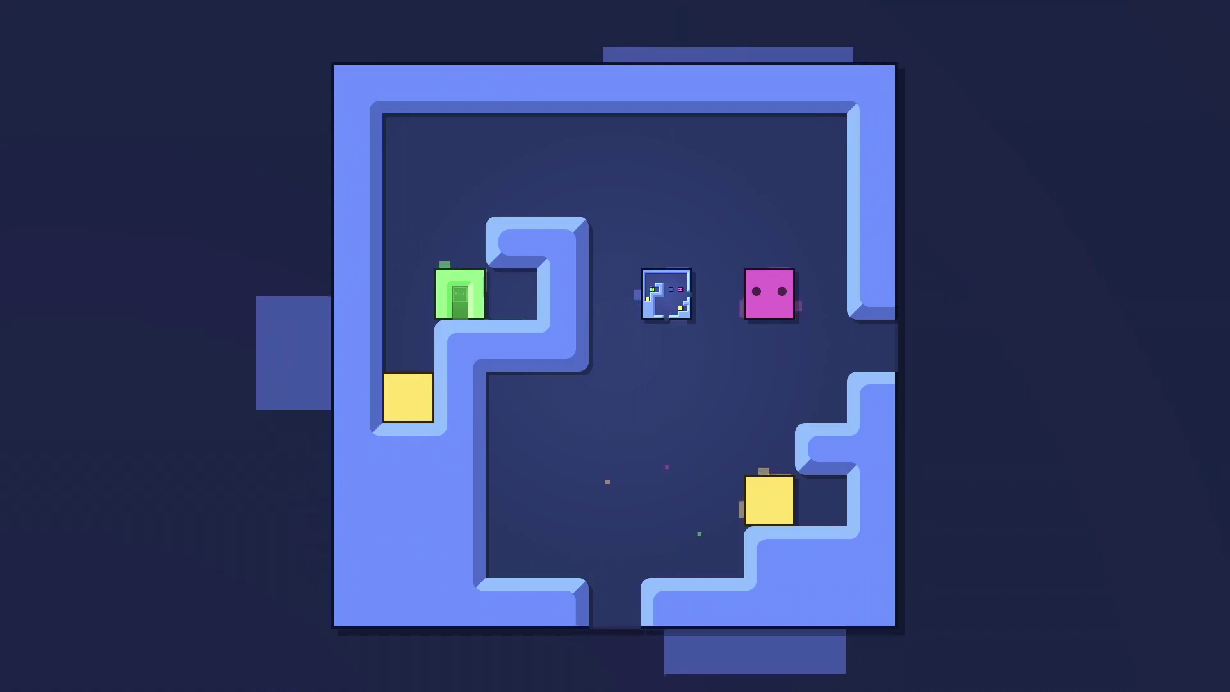
- Maneuver the pink block around the lower yellow boxes and back beside the mini-box
key(Down)
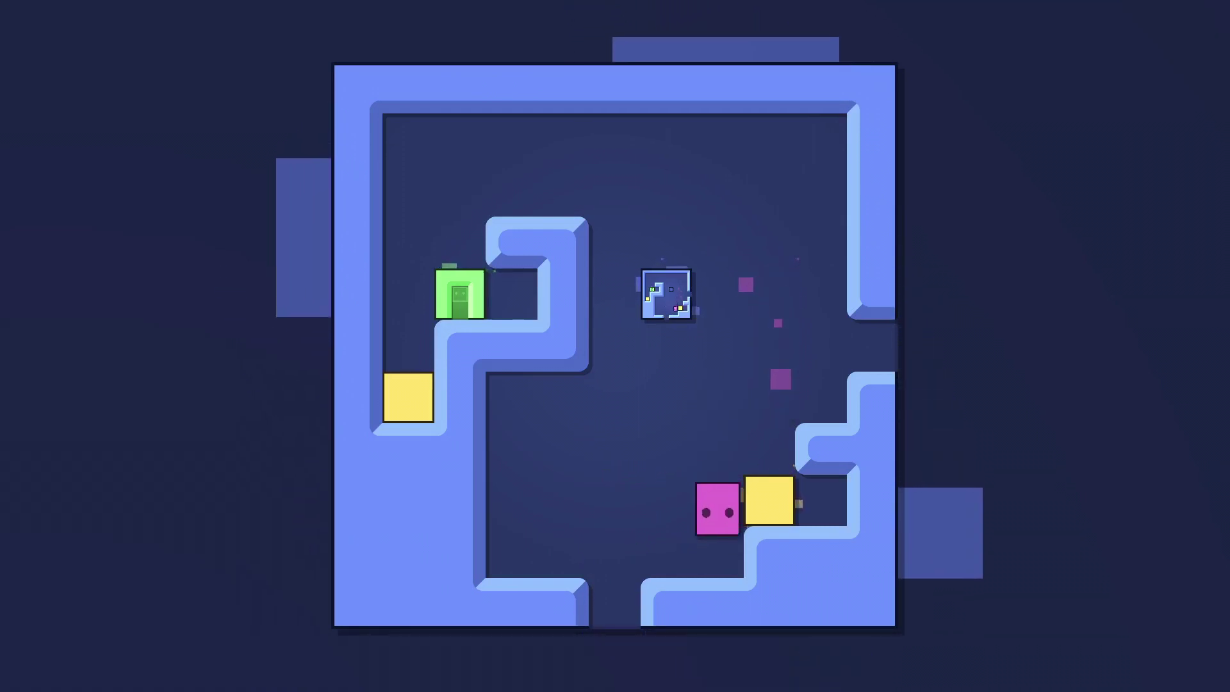
key(Left)
key(Up)
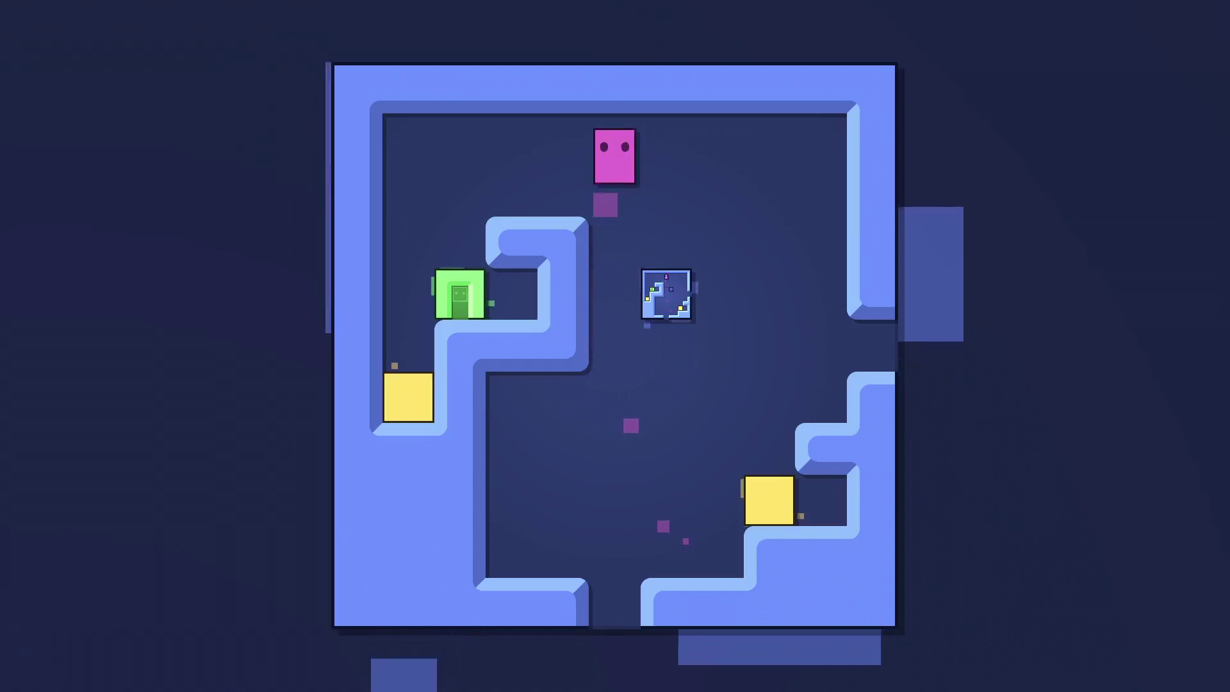
key(Down)
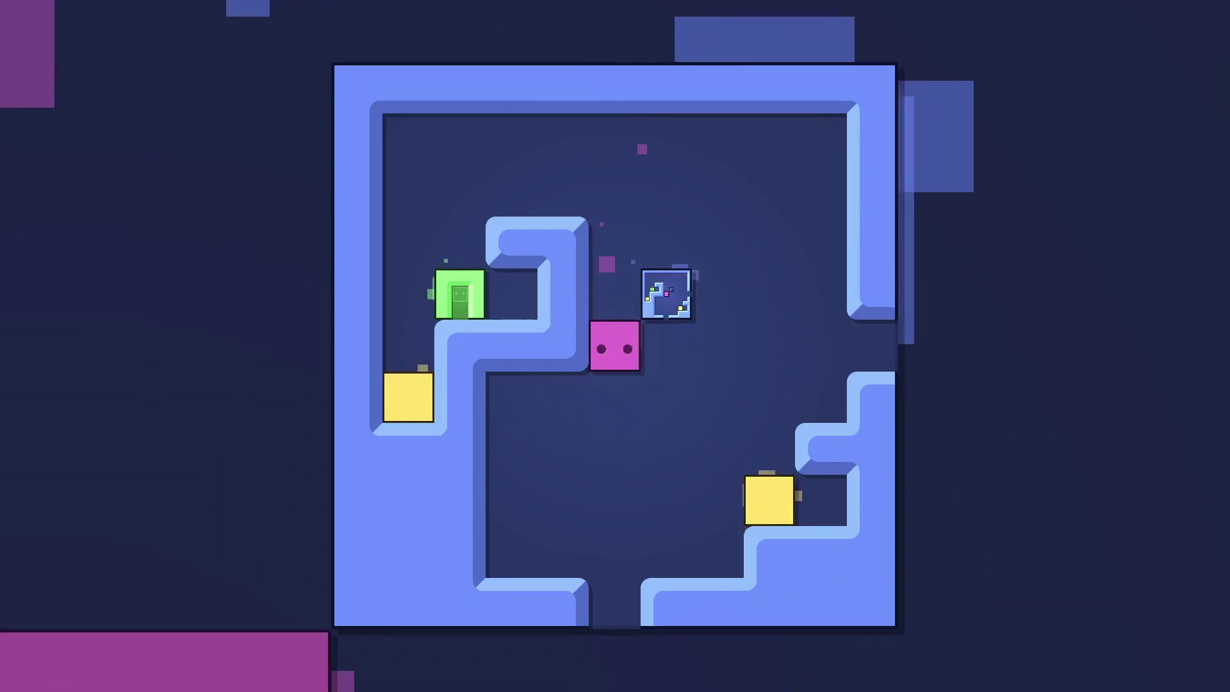
key(Right)
key(Up)
key(Down)
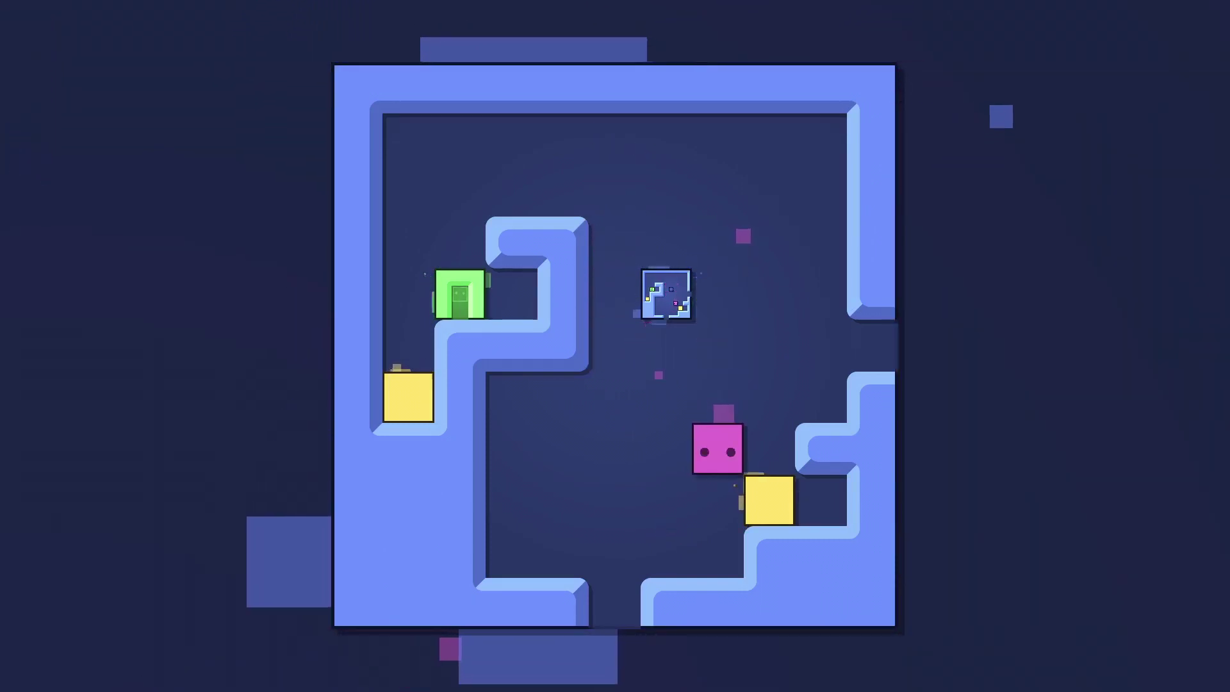
key(Up)
key(Right)
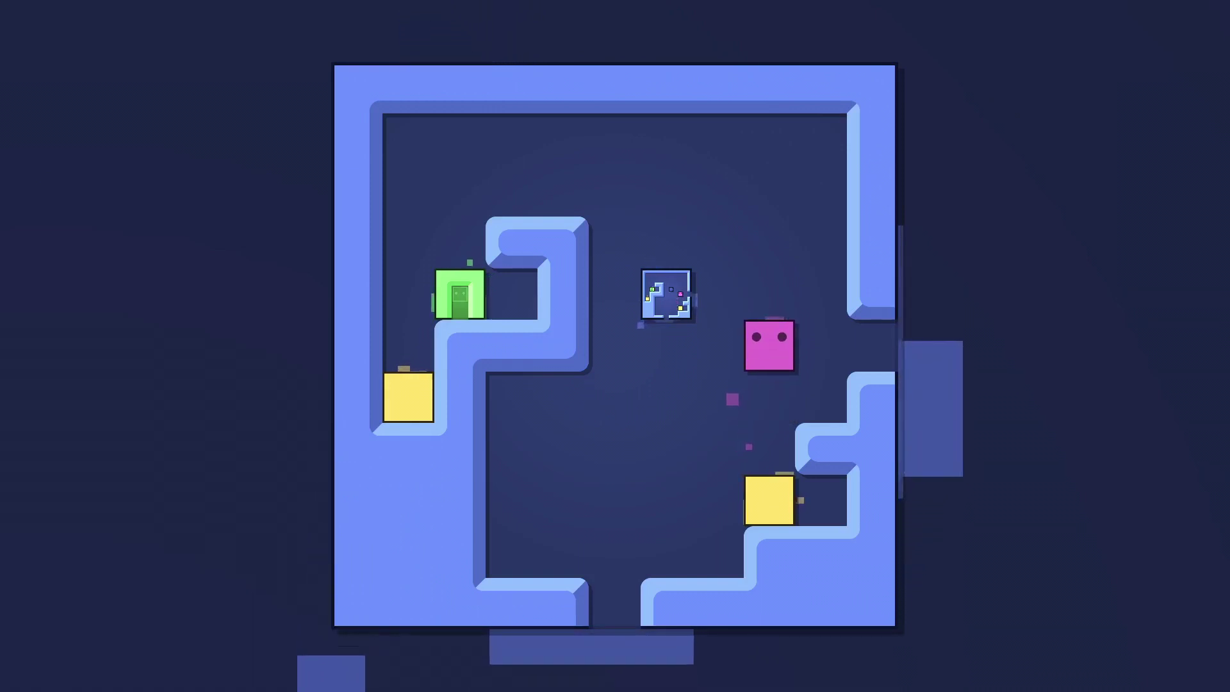
key(Left)
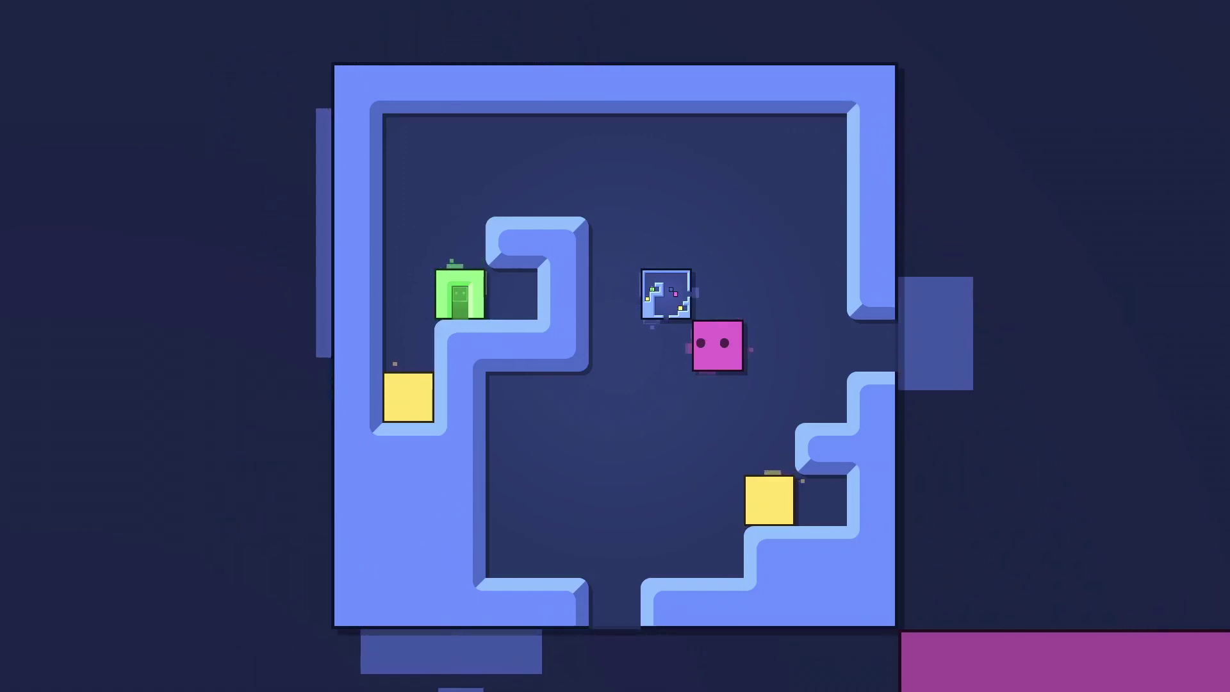
- Push the mini-box up two cells and step the pink block on top of it
key(Left)
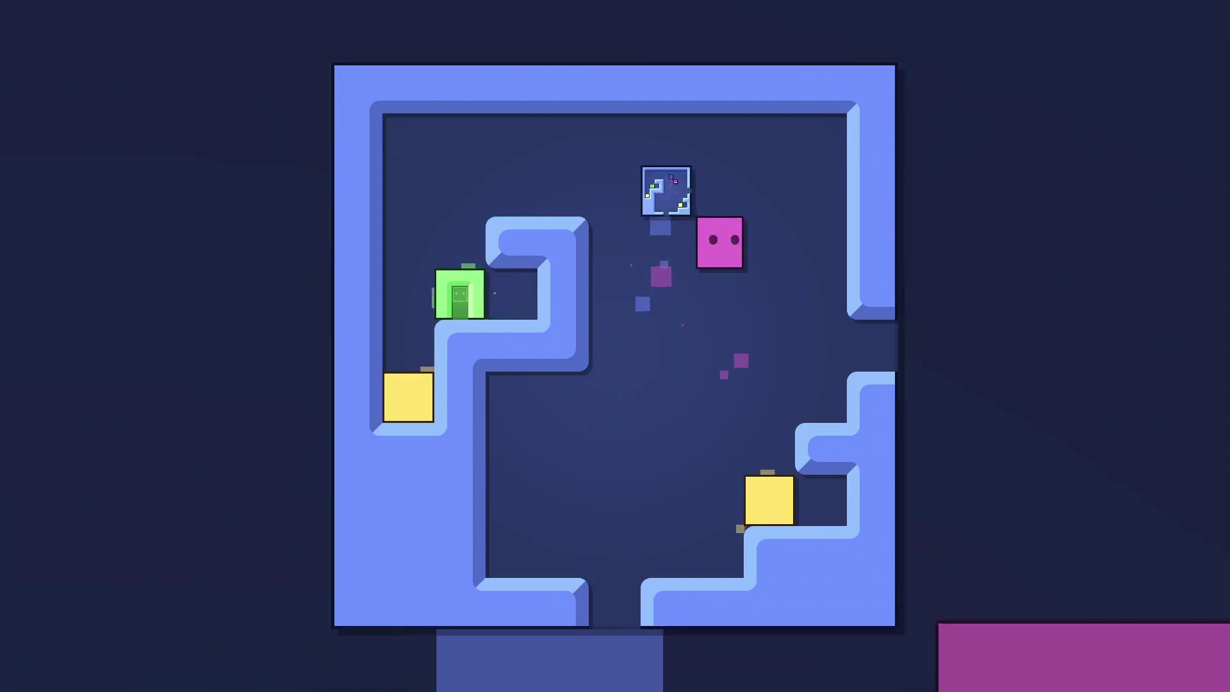
key(Up)
key(Up)
key(Up)
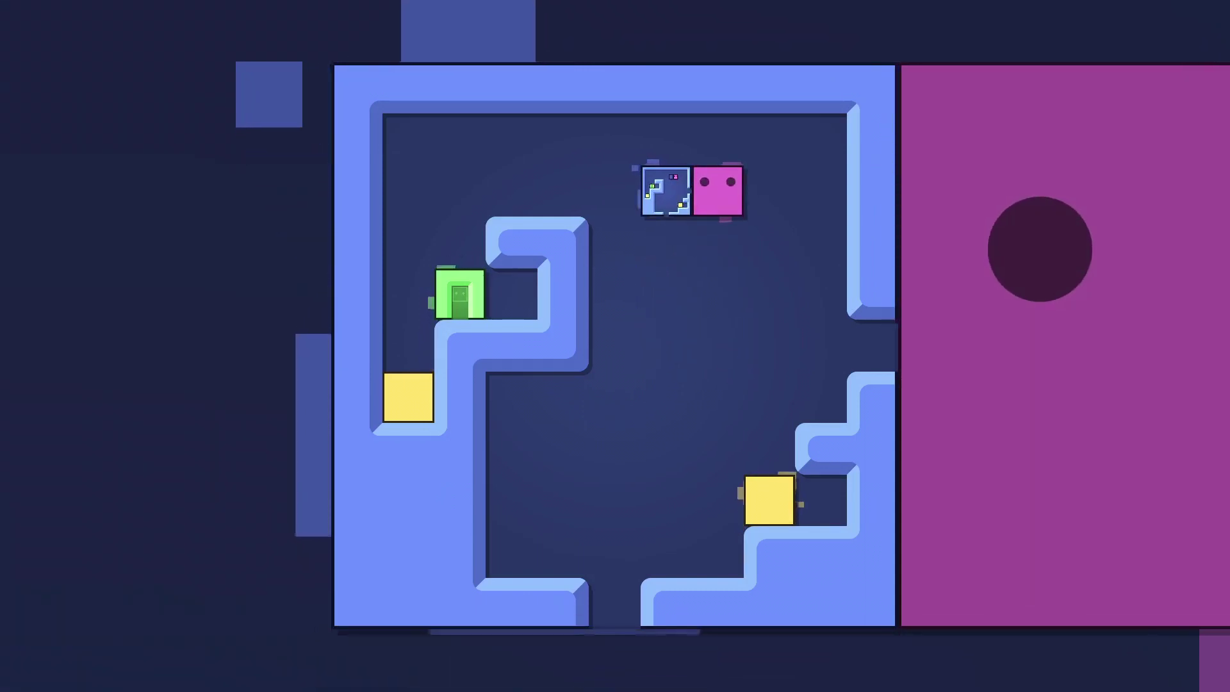
key(Up)
key(Left)
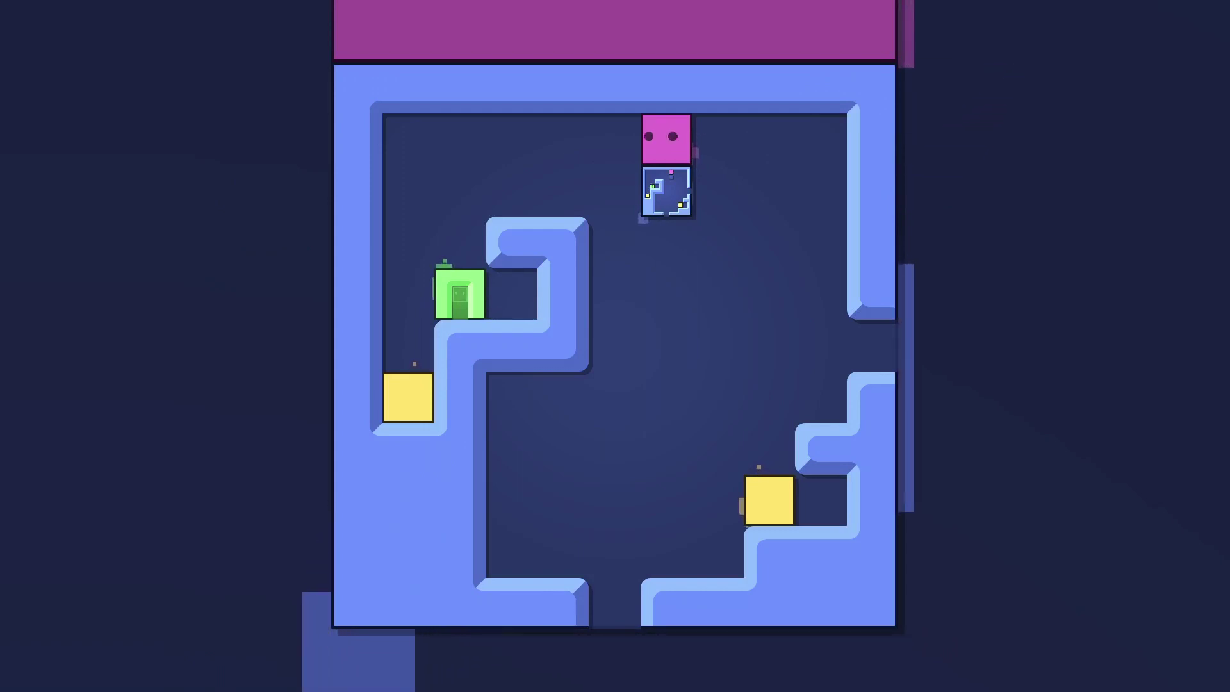
- Push the mini-box down two cells and the yellow box out the bottom gap, then exit right
key(Down)
key(Down)
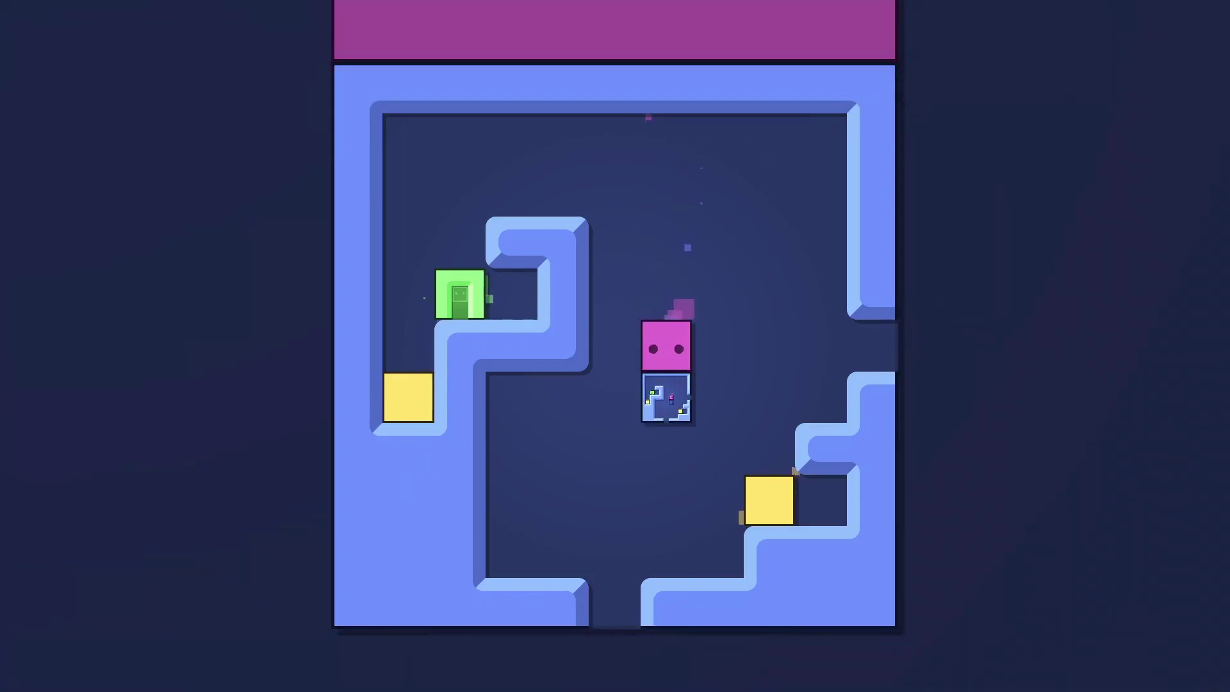
key(Right)
key(Right)
key(Down)
key(Down)
key(Up)
key(Right)
key(Up)
key(Right)
key(Right)
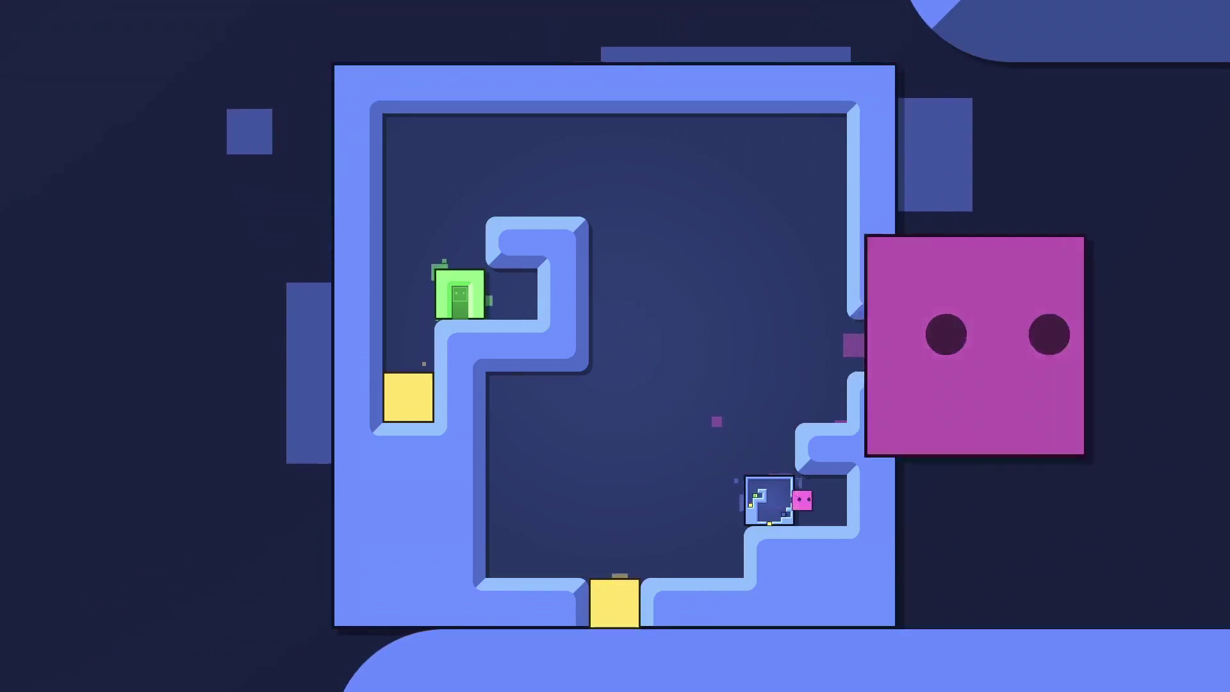
- Re-enter, push the mini-box left, and push the yellow box into the bottom gap
key(Left)
key(Left)
key(Left)
key(Left)
key(Left)
key(Left)
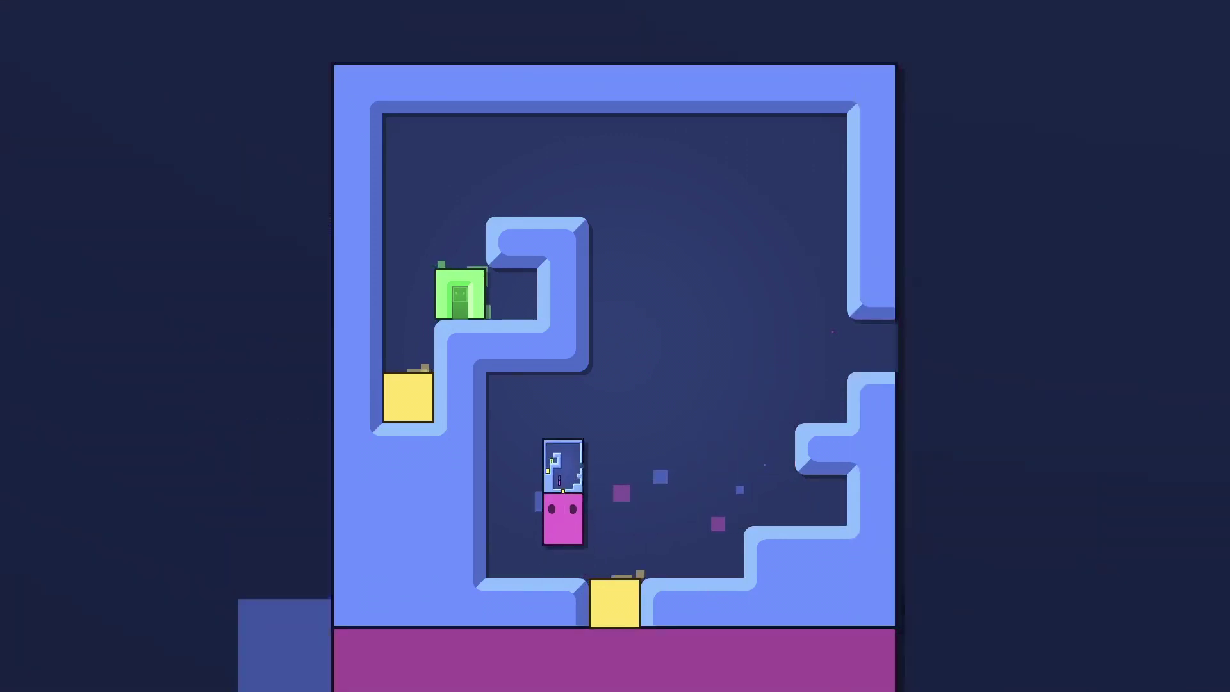
key(Up)
key(Down)
key(Down)
key(Down)
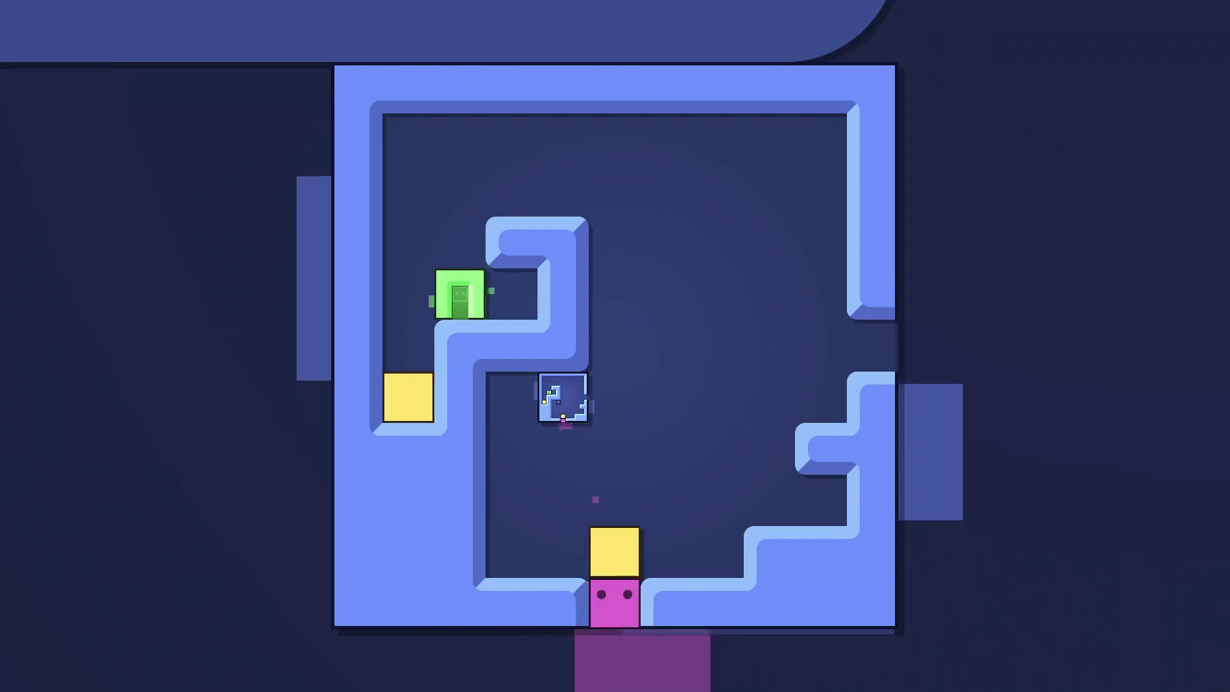
- Shove the yellow box back up into the room and into the right wall gap
key(Up)
key(Up)
key(Left)
key(Up)
key(Right)
key(Right)
key(Down)
key(Right)
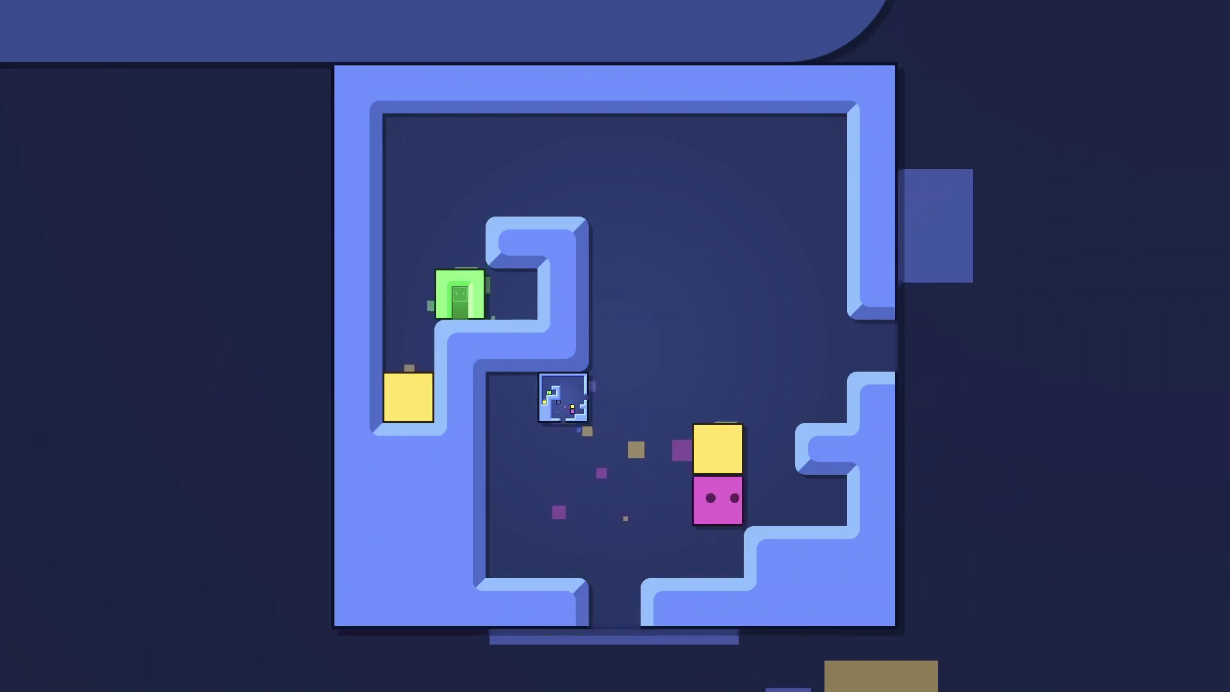
key(Up)
key(Up)
key(Left)
key(Up)
key(Right)
key(Right)
key(Right)
key(Right)
key(Left)
key(Left)
key(Left)
key(Down)
key(Down)
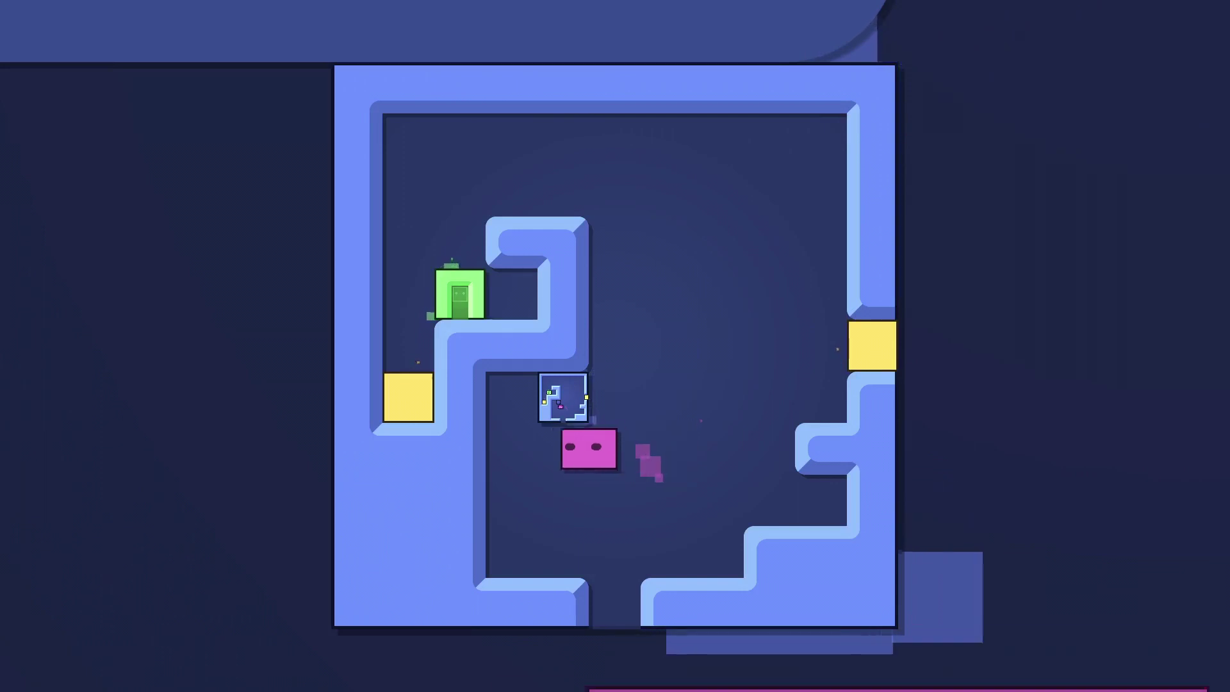
- Push the mini-box right and up two cells, then left into the top-left corner
key(Left)
key(Left)
key(Up)
key(Right)
key(Down)
key(Right)
key(Up)
key(Up)
key(Up)
key(Up)
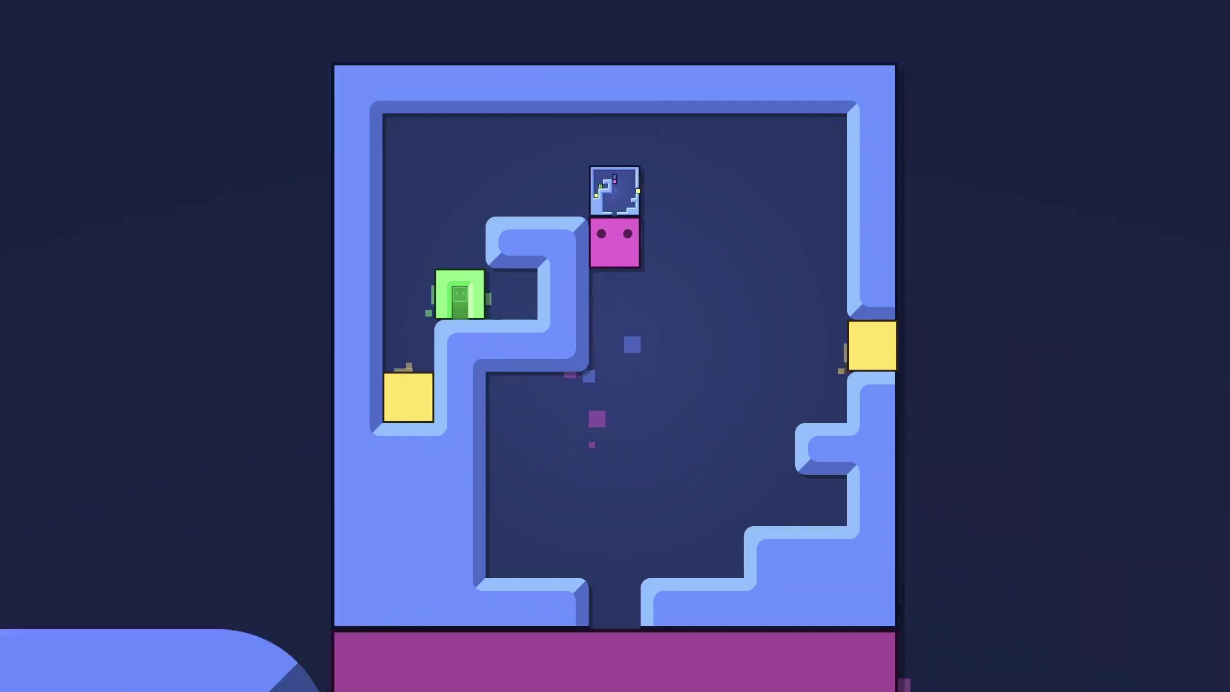
key(Right)
key(Up)
key(Left)
key(Left)
key(Left)
key(Up)
key(Left)
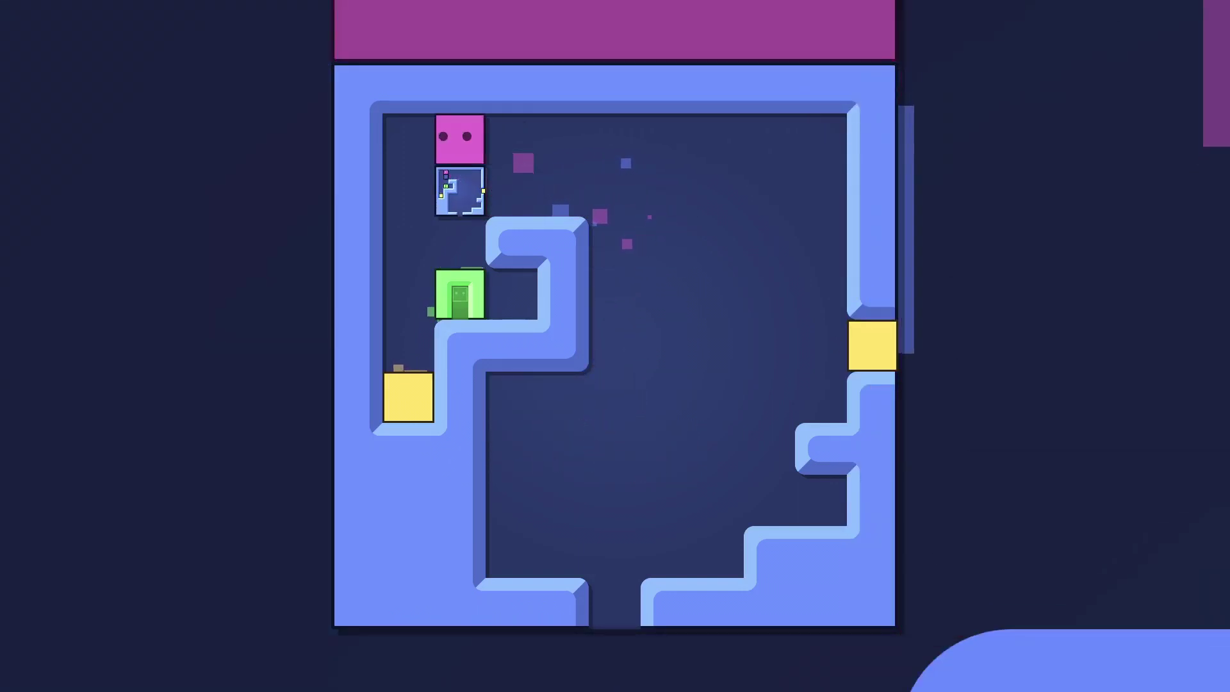
- Push the green block out the bottom and the right yellow box out the right, then restart
key(Down)
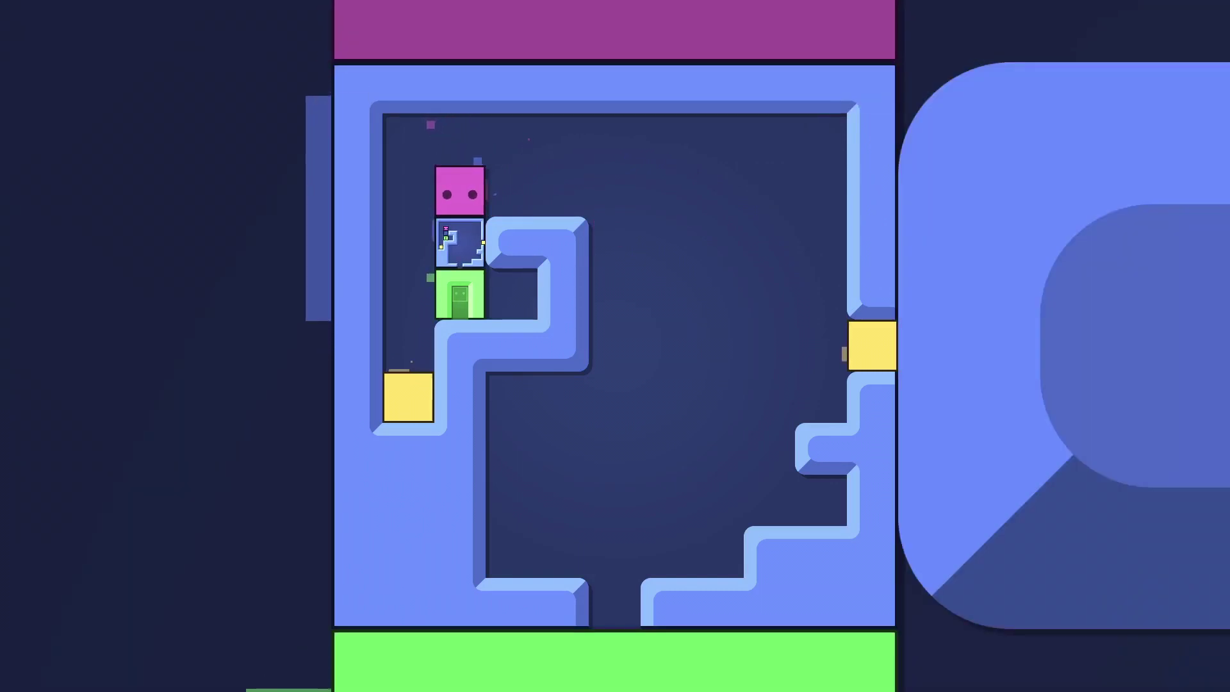
key(Down)
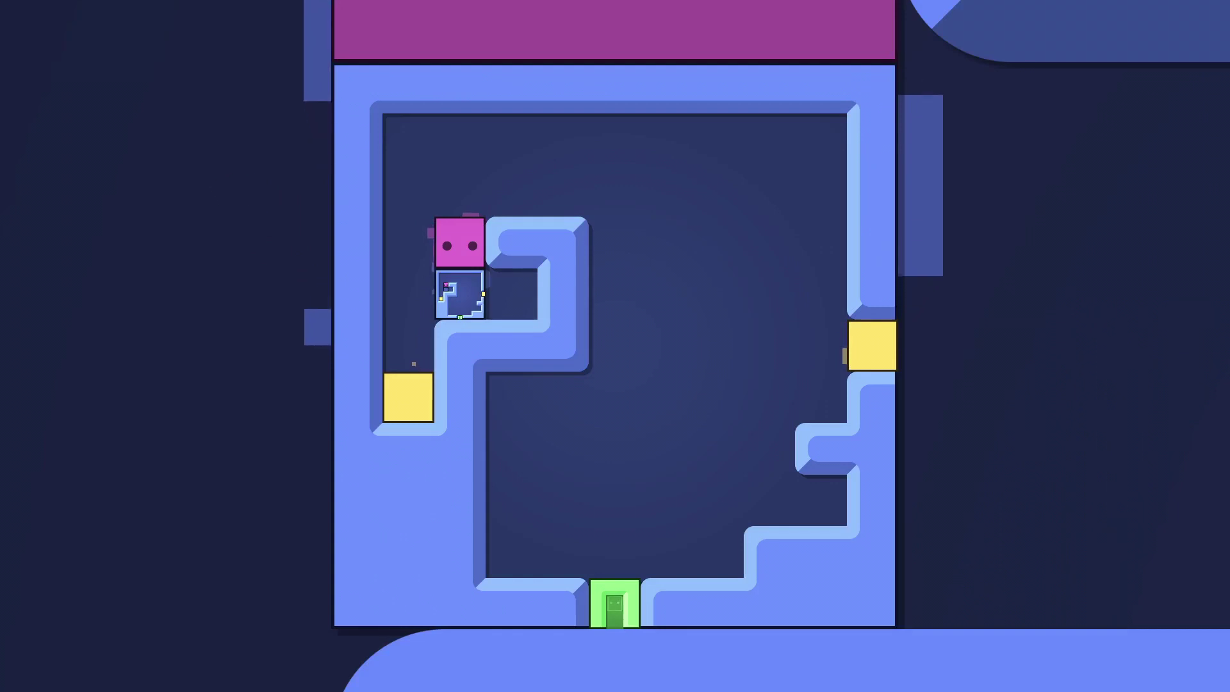
key(Up)
key(Right)
key(Right)
key(Right)
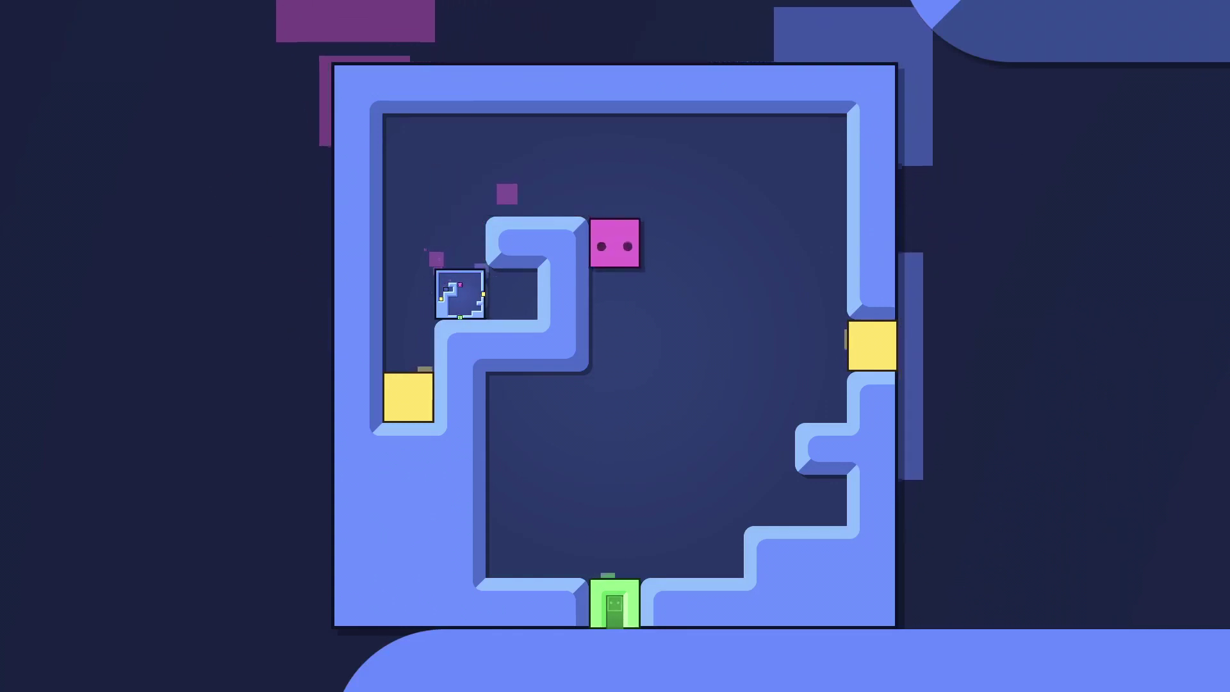
key(Right)
key(Down)
key(Right)
key(Right)
key(Down)
key(Right)
key(Right)
key(Right)
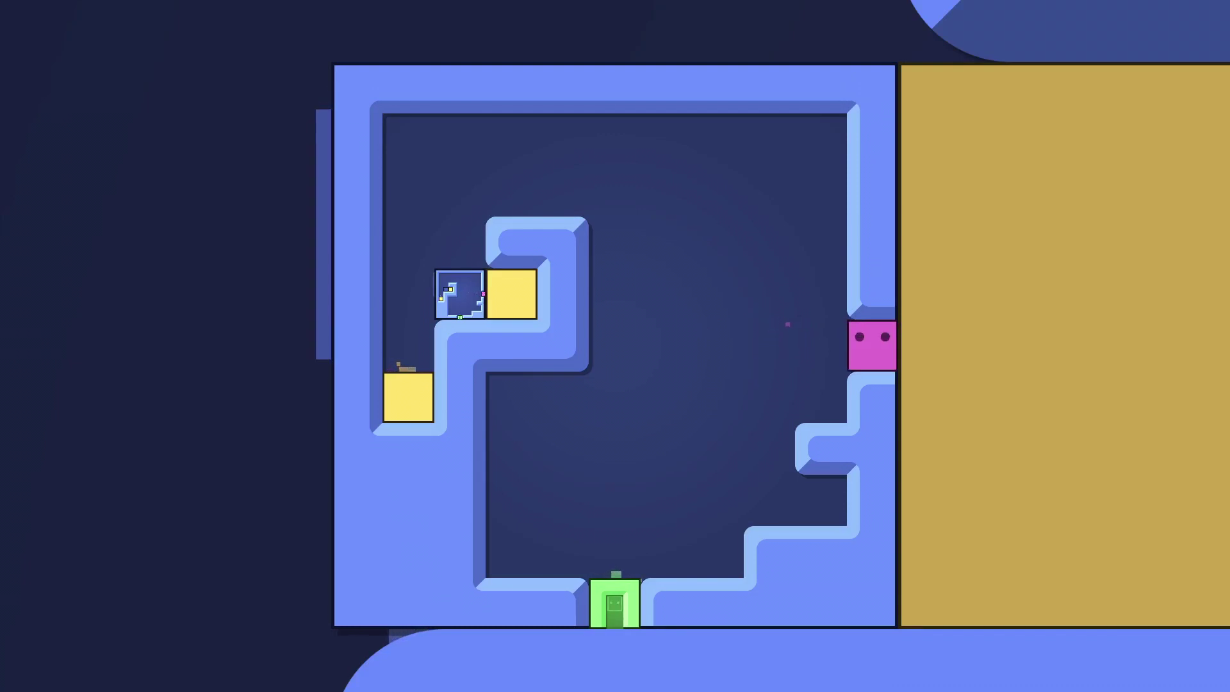
key(r)
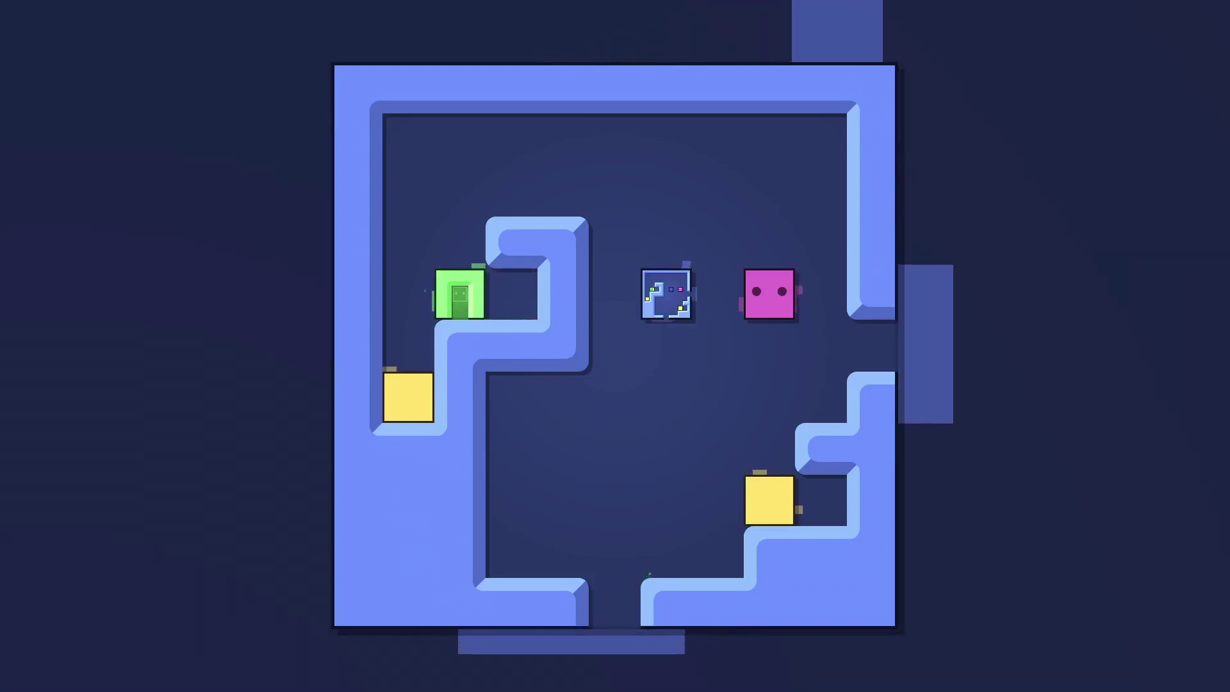
- Move the pink block below the mini-box, push the blue box right, and walk left along the top
key(Down)
key(Left)
key(Left)
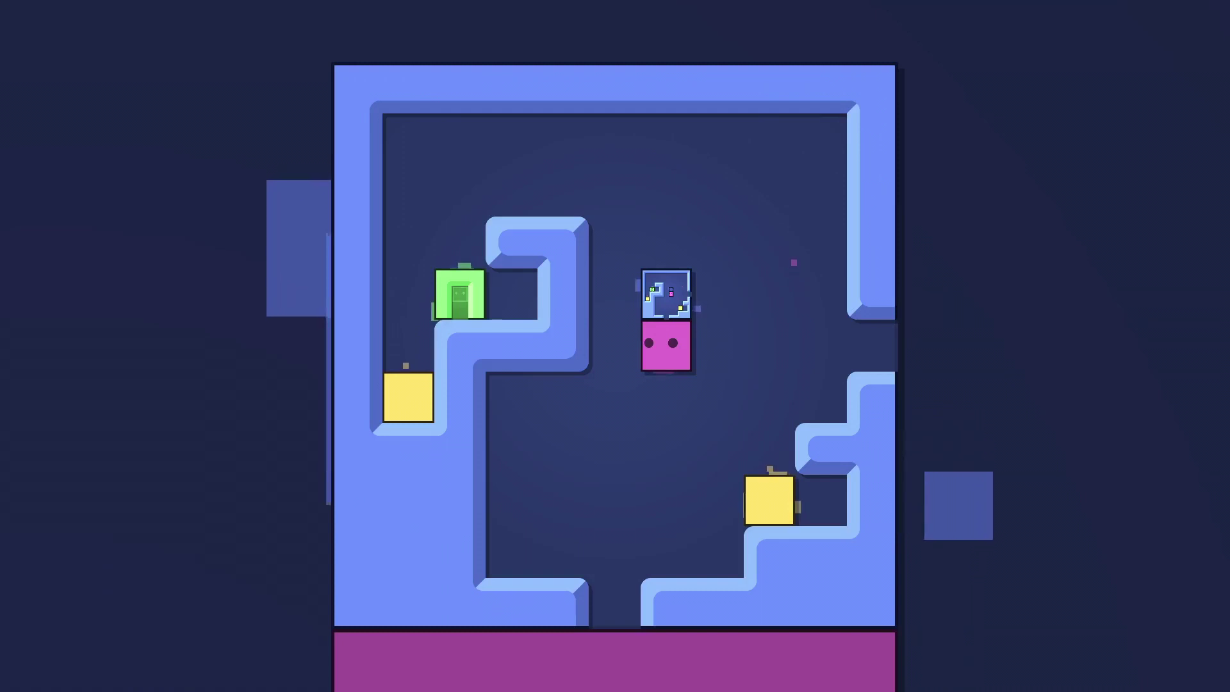
key(Left)
key(Up)
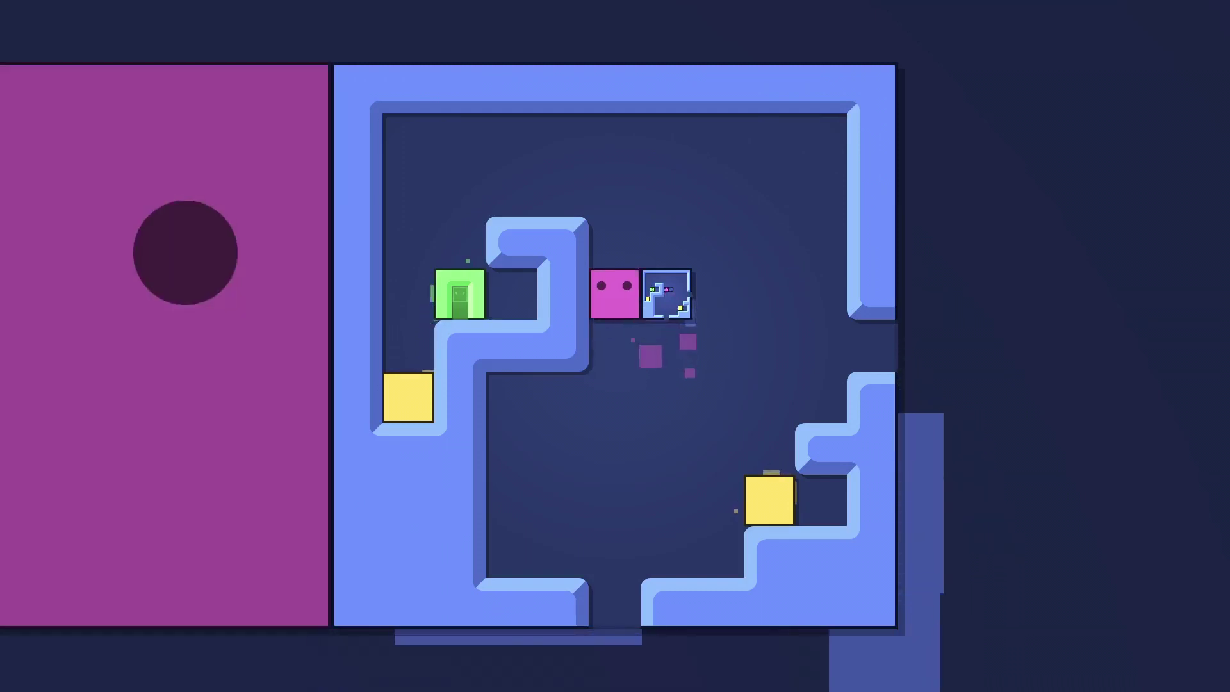
key(Right)
key(Up)
key(Right)
key(Right)
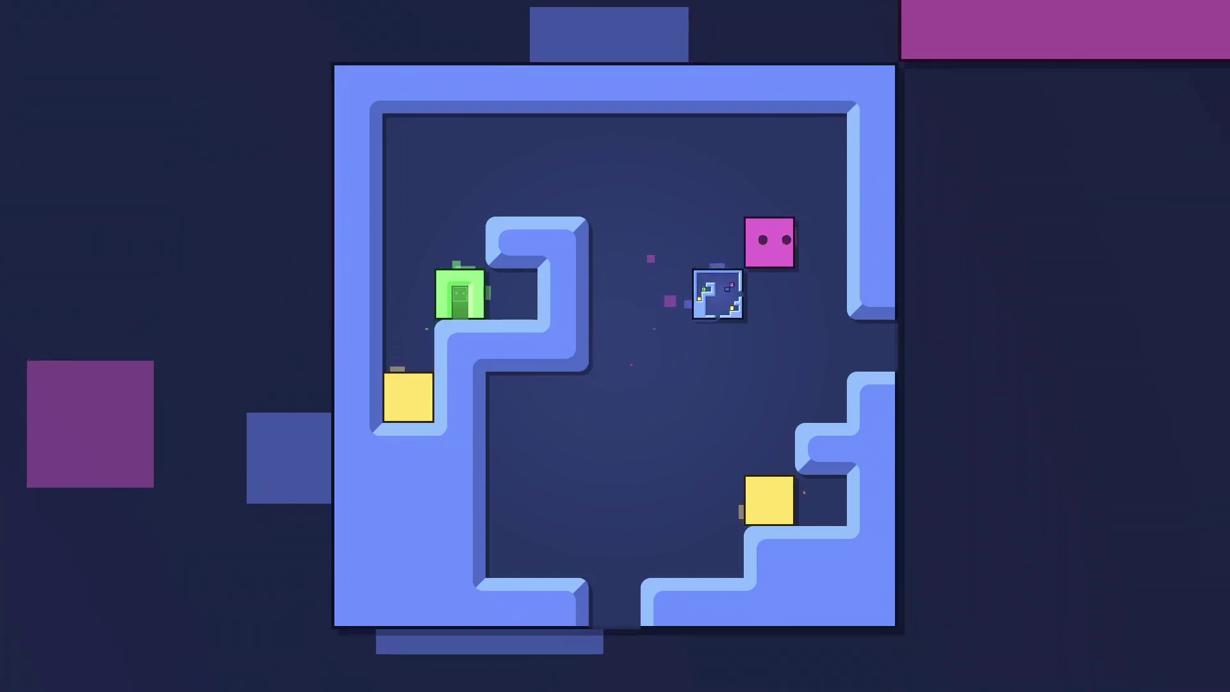
key(Left)
key(Left)
key(Left)
key(Up)
key(Left)
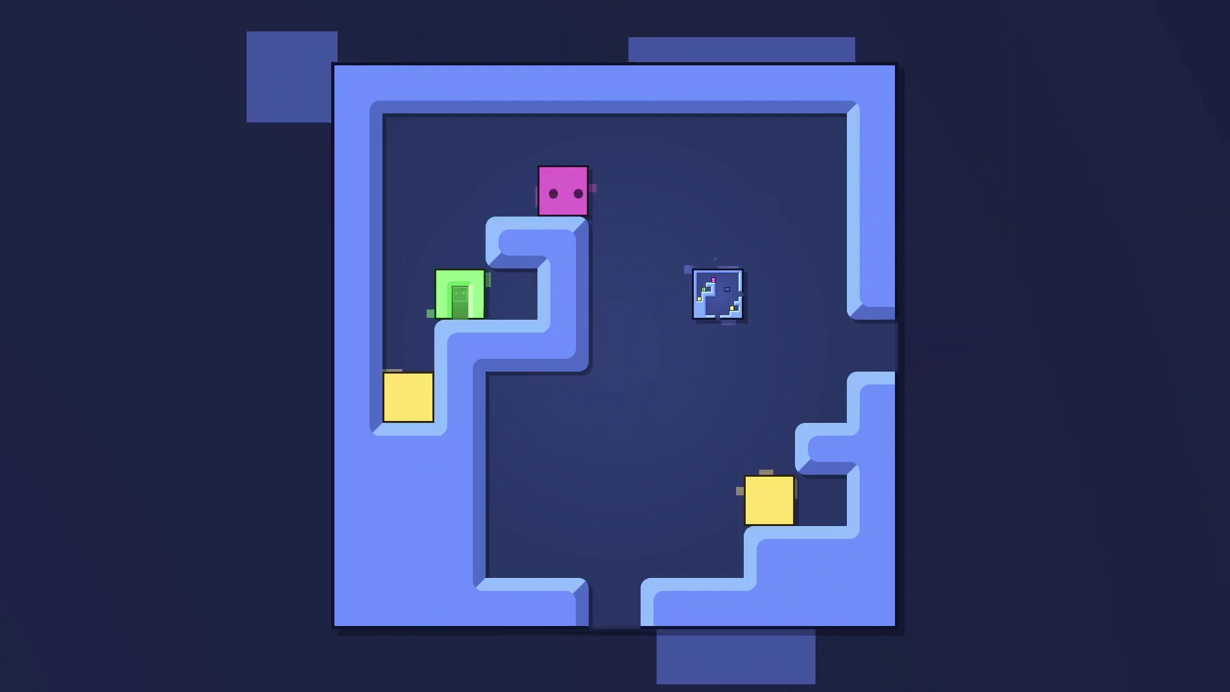
- Push the blue box down onto the yellow block, then down and to the left
key(Right)
key(Right)
key(Right)
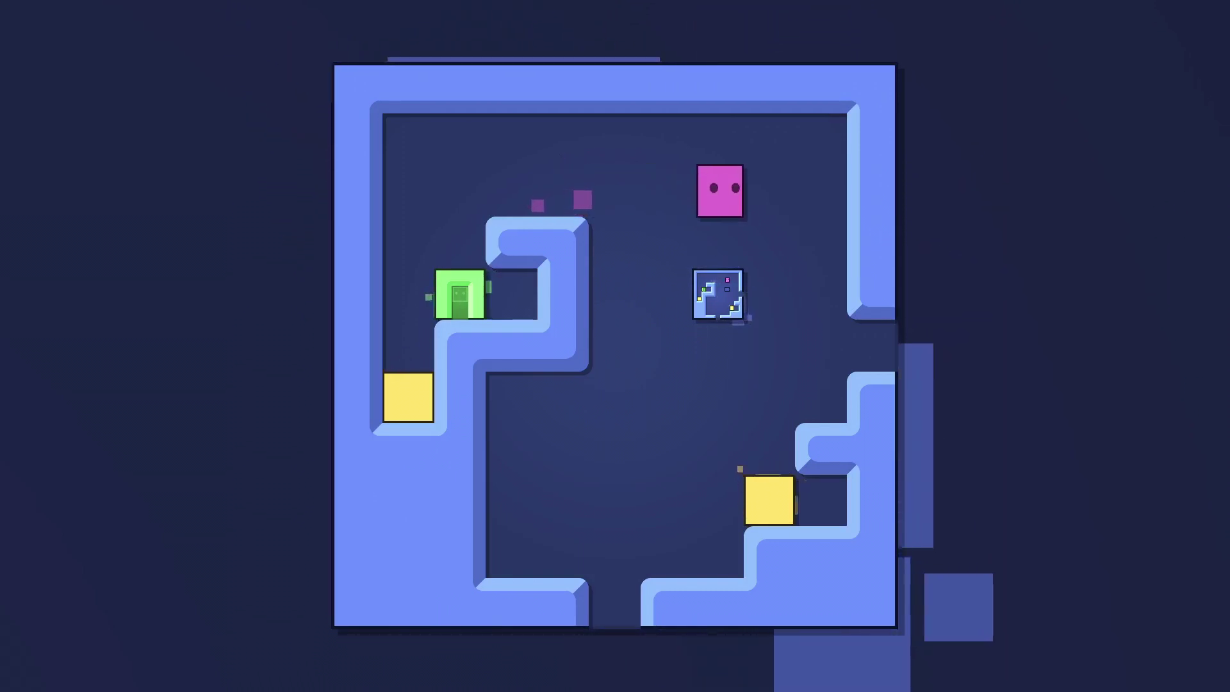
key(Down)
key(Left)
key(Up)
key(Right)
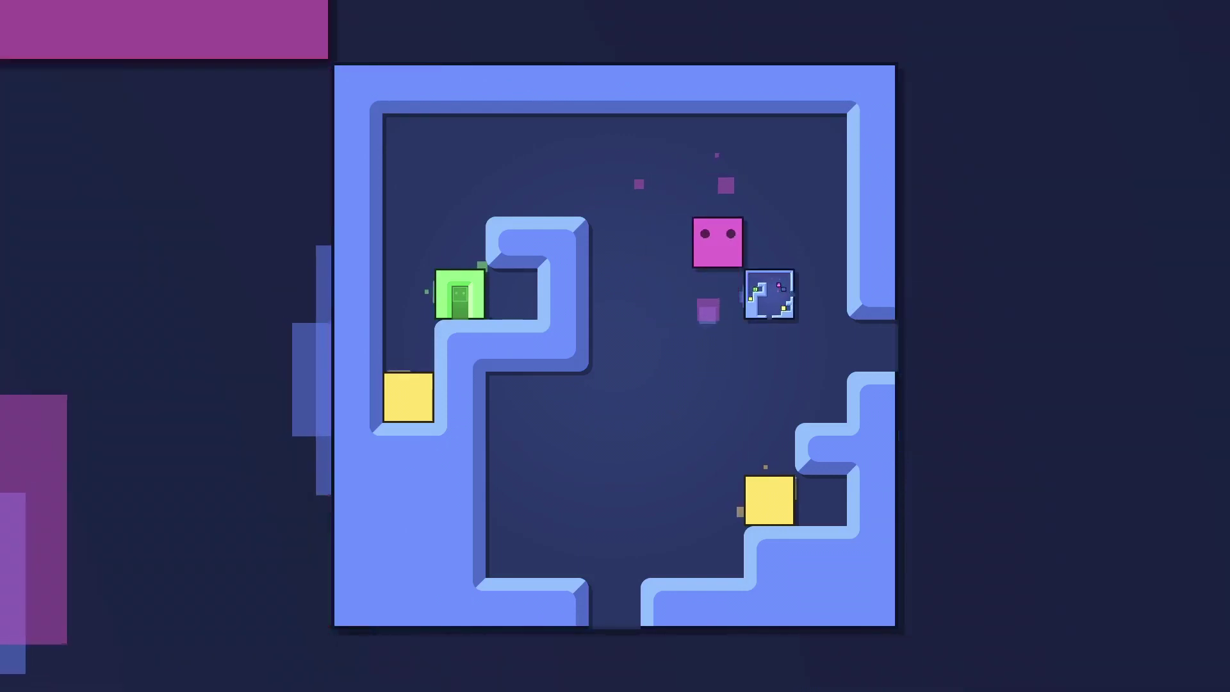
key(Right)
key(Down)
key(Down)
key(Down)
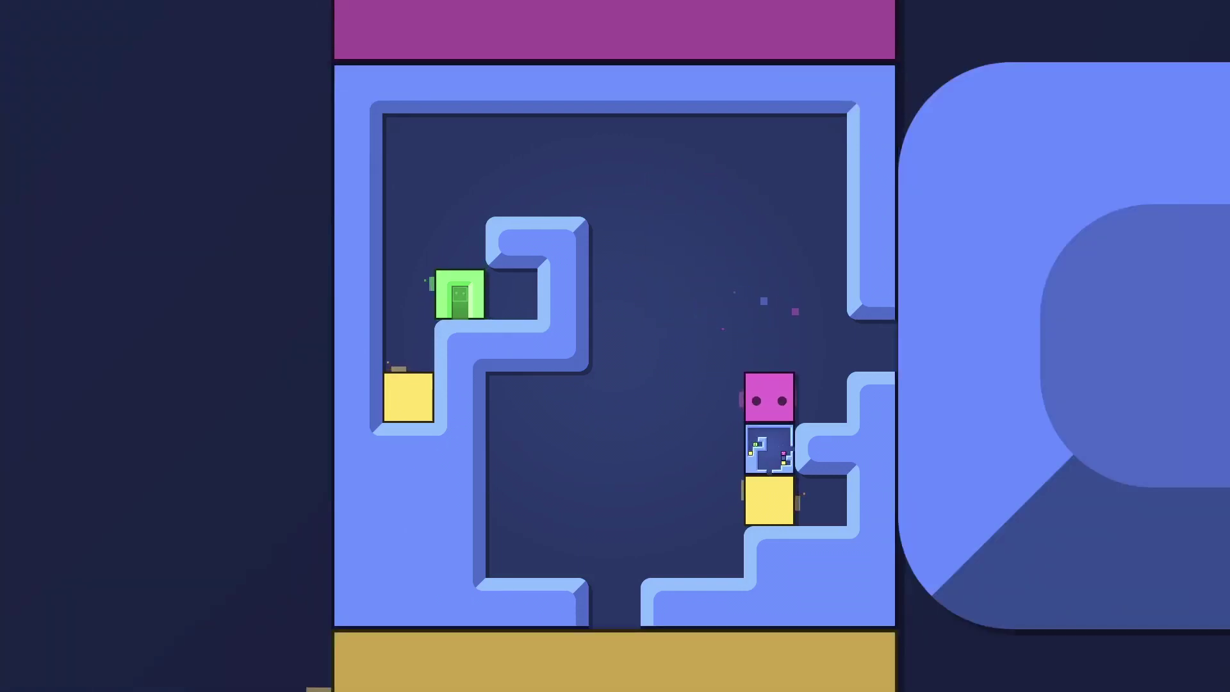
key(Down)
key(Right)
key(Down)
key(Left)
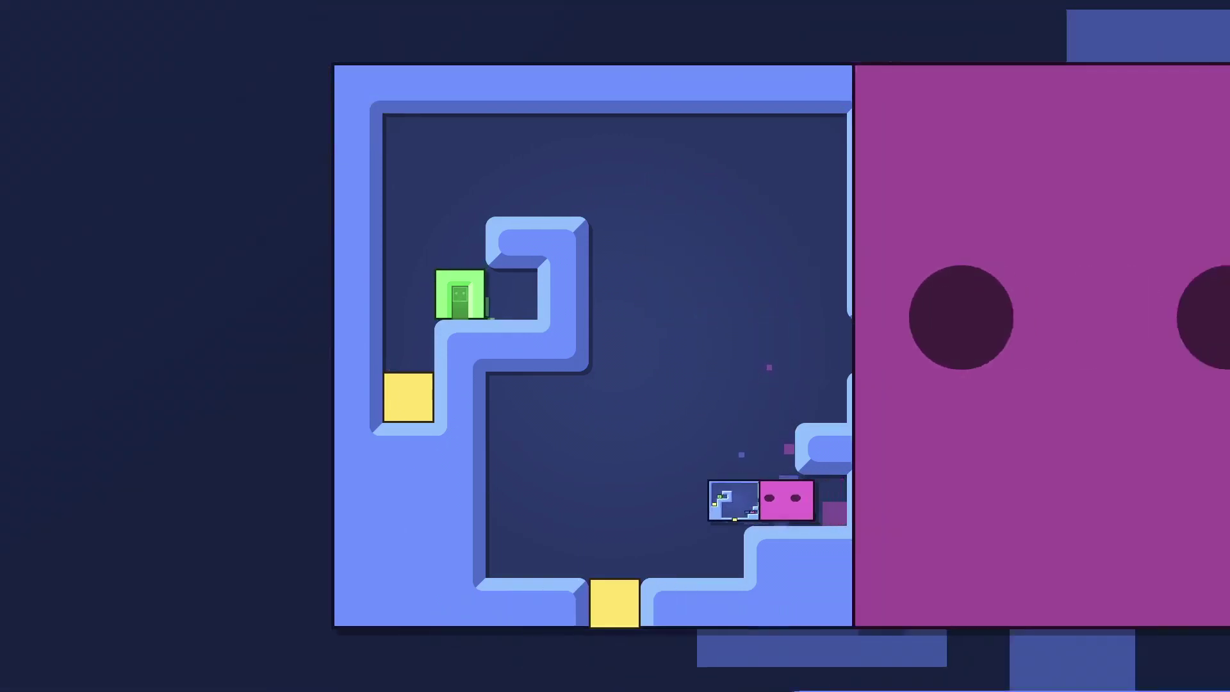
key(Left)
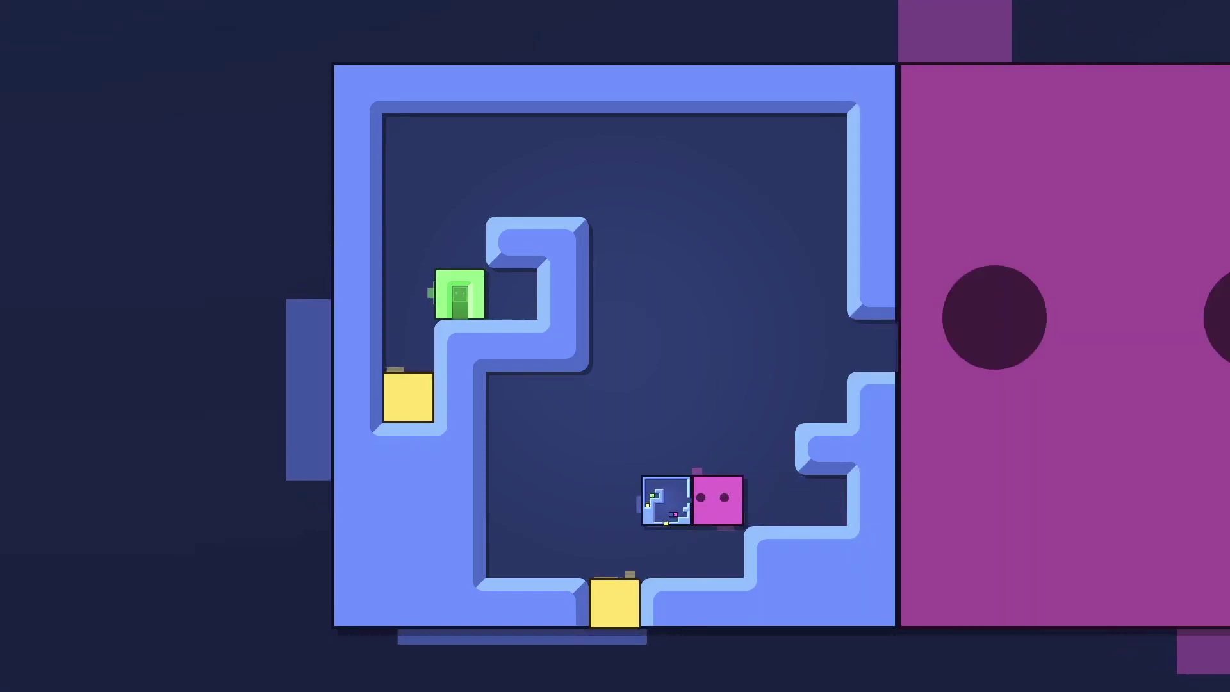
- Carry the yellow block through the bottom gap and set it beside the green block at top-left
key(Left)
key(Down)
key(Down)
key(Down)
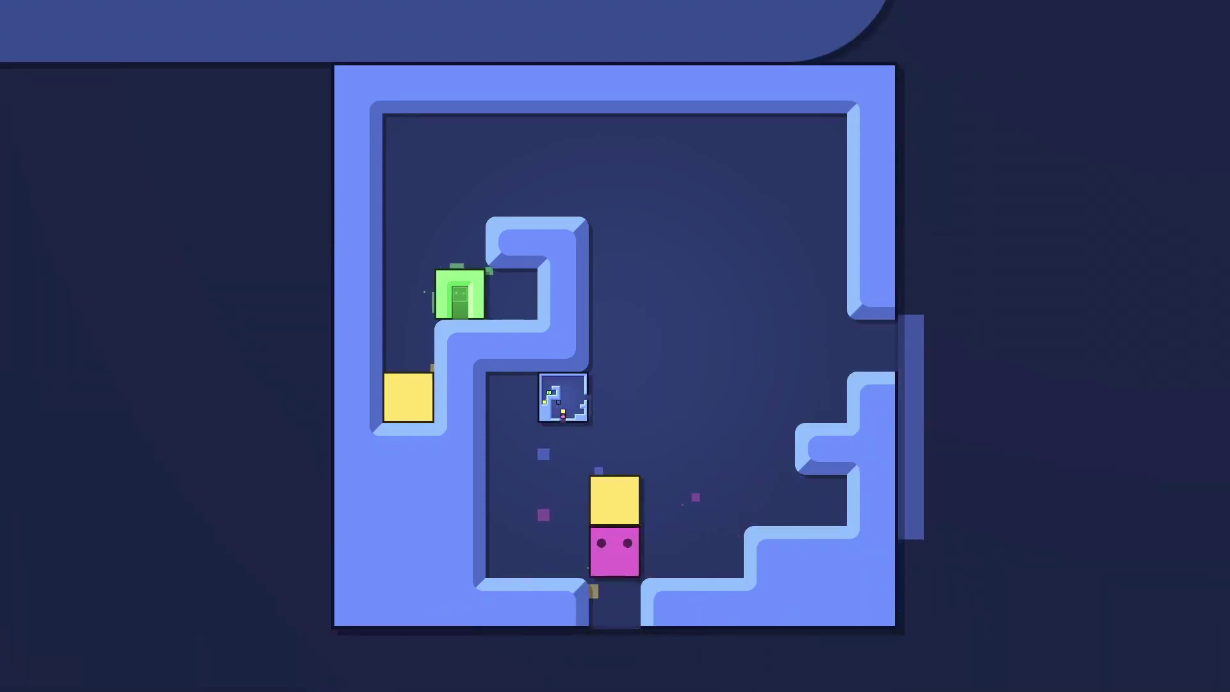
key(Up)
key(Up)
key(Up)
key(Up)
key(Left)
key(Left)
key(Left)
key(Left)
key(Left)
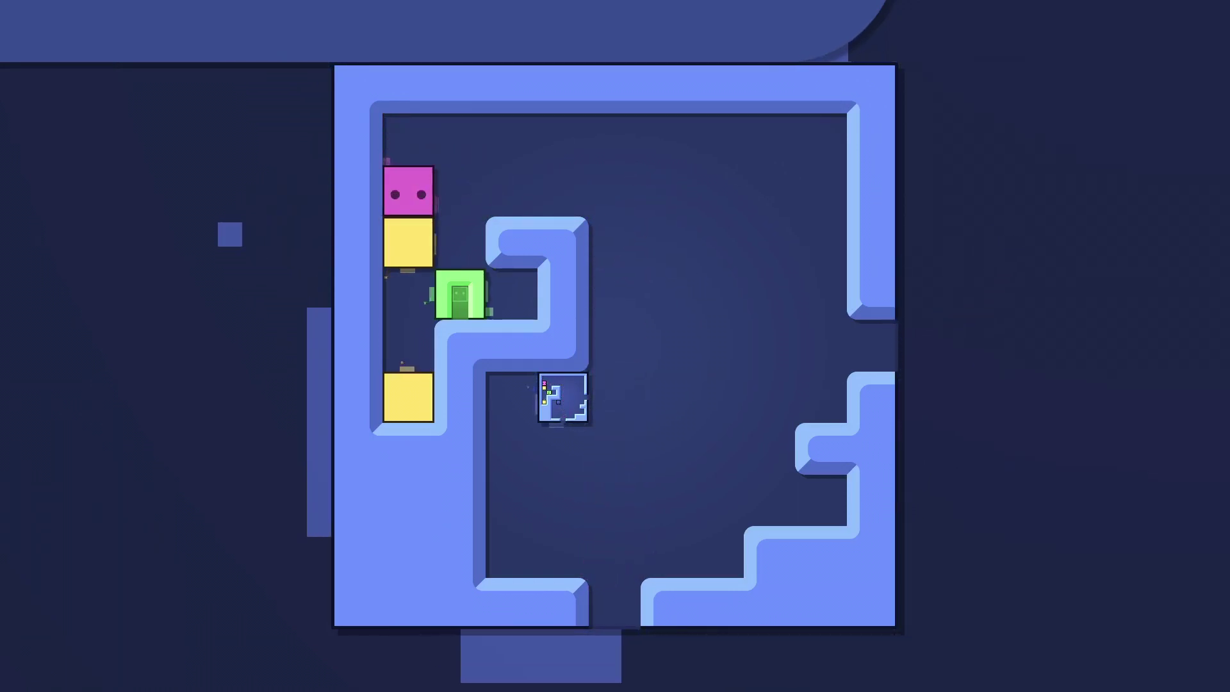
key(Down)
- Walk around to the blue box and push it up and then left
key(Up)
key(Right)
key(Right)
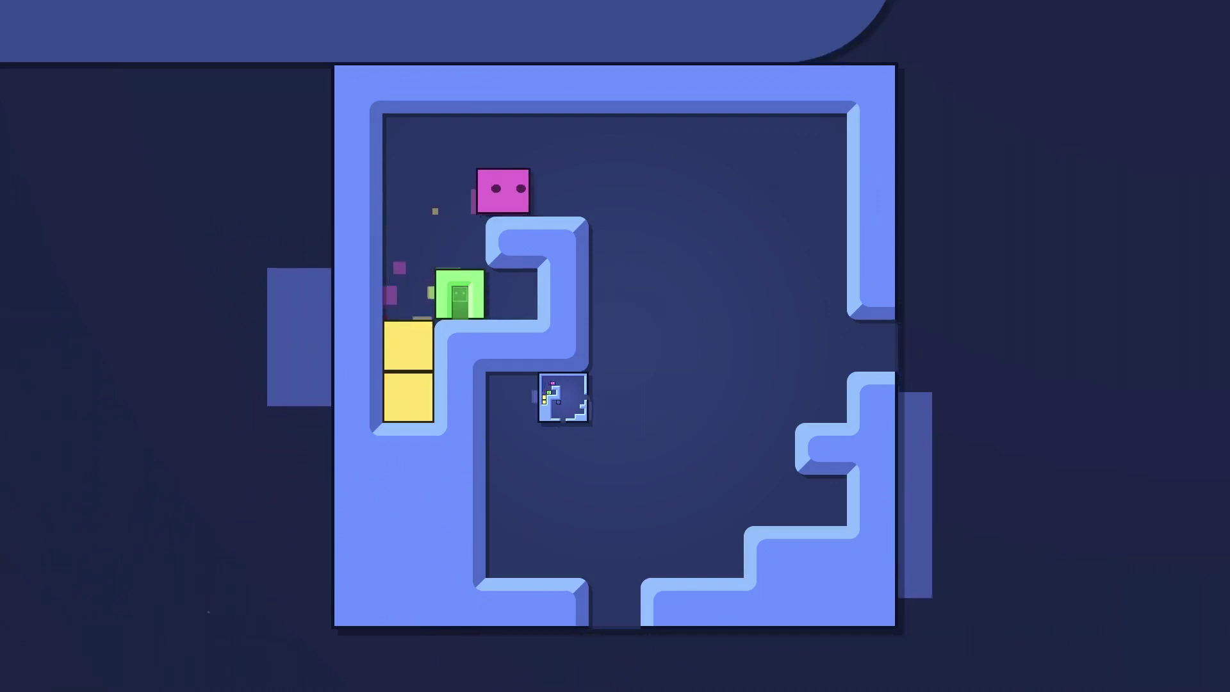
key(Right)
key(Down)
key(Down)
key(Down)
key(Left)
key(Left)
key(Up)
key(Right)
key(Down)
key(Right)
key(Up)
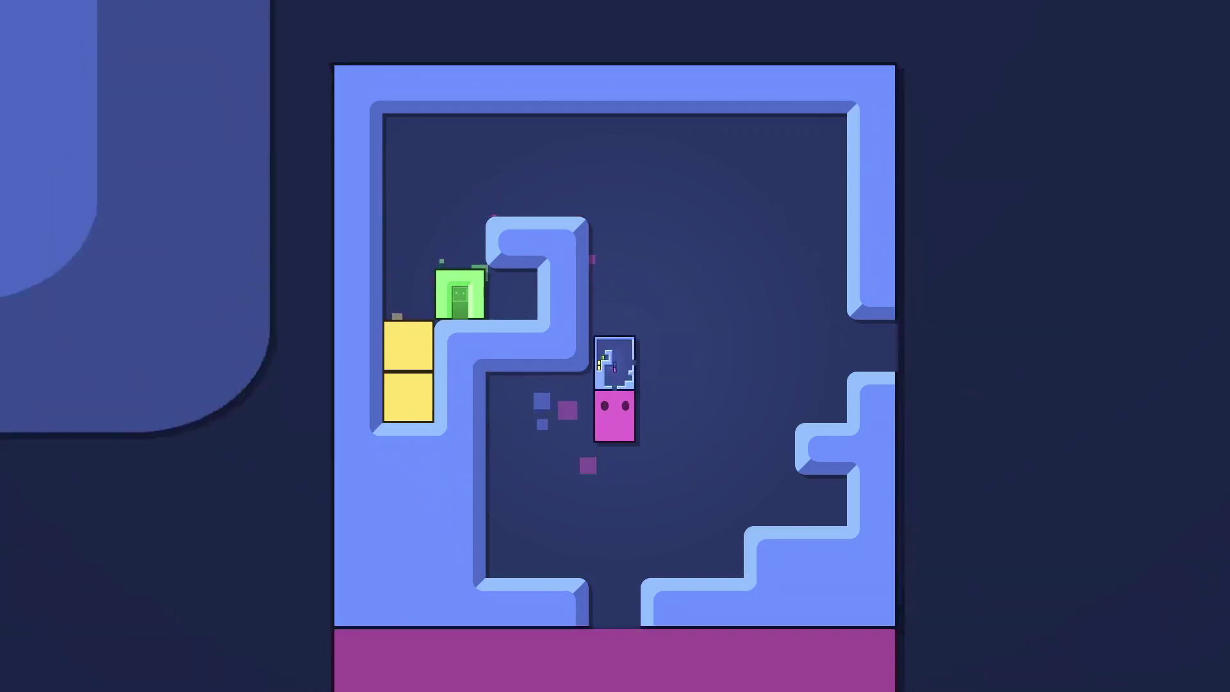
key(Up)
key(Up)
key(Up)
key(Right)
key(Up)
key(Left)
key(Left)
key(Left)
- Push the blue box into the green block's spot and walk out through the right wall gap
key(Up)
key(Left)
key(Down)
key(Down)
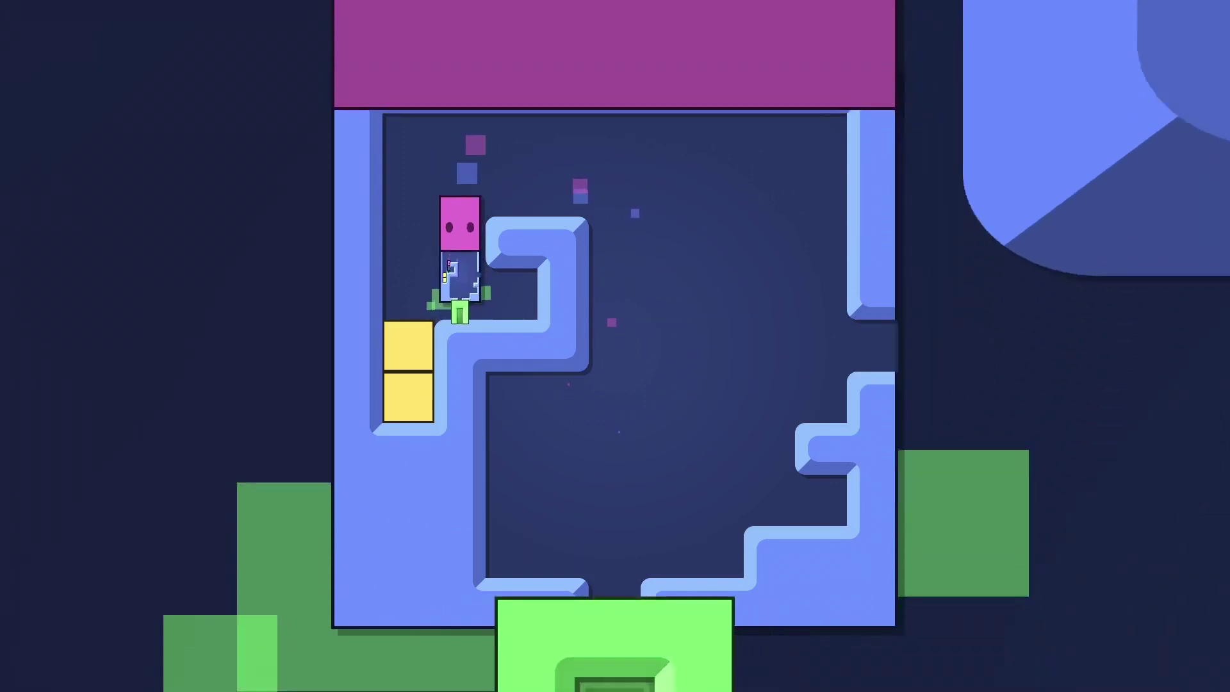
key(Down)
key(Up)
key(Up)
key(Right)
key(Right)
key(Down)
key(Right)
key(Right)
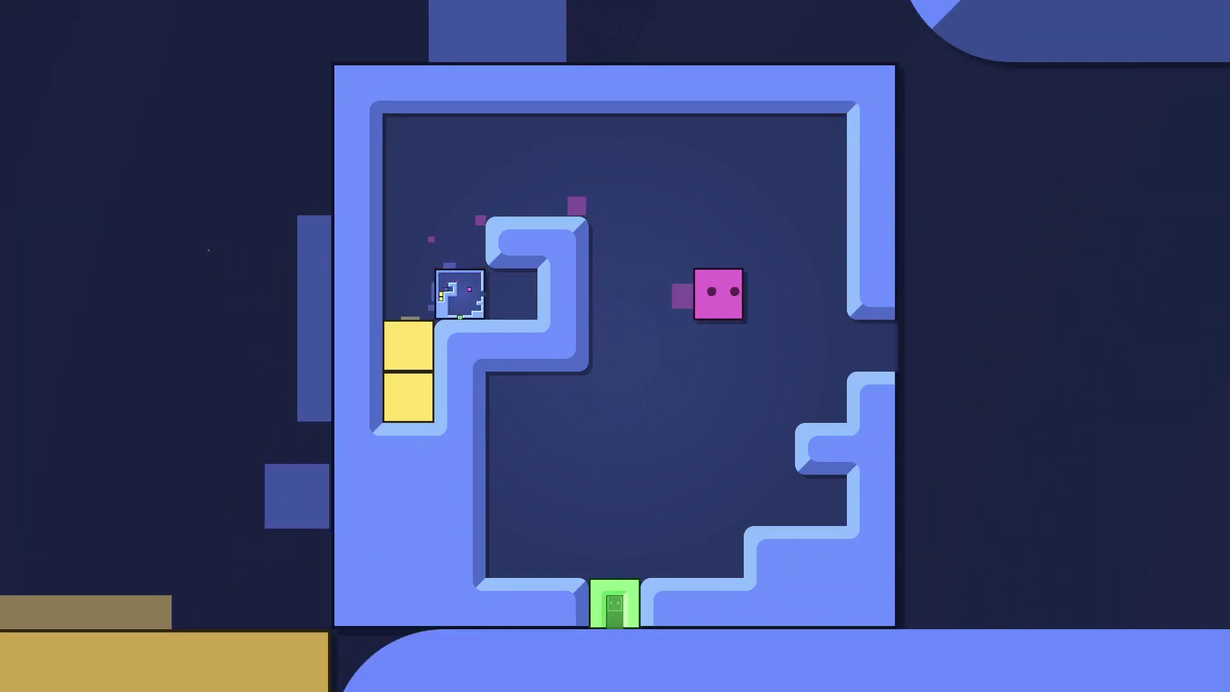
key(Right)
key(Right)
key(Down)
key(Right)
key(Right)
- Push the blue box left and down so both yellow blocks stack in the bottom gap
key(Left)
key(Left)
key(Up)
key(Down)
key(Down)
key(Down)
key(Up)
key(Up)
key(Right)
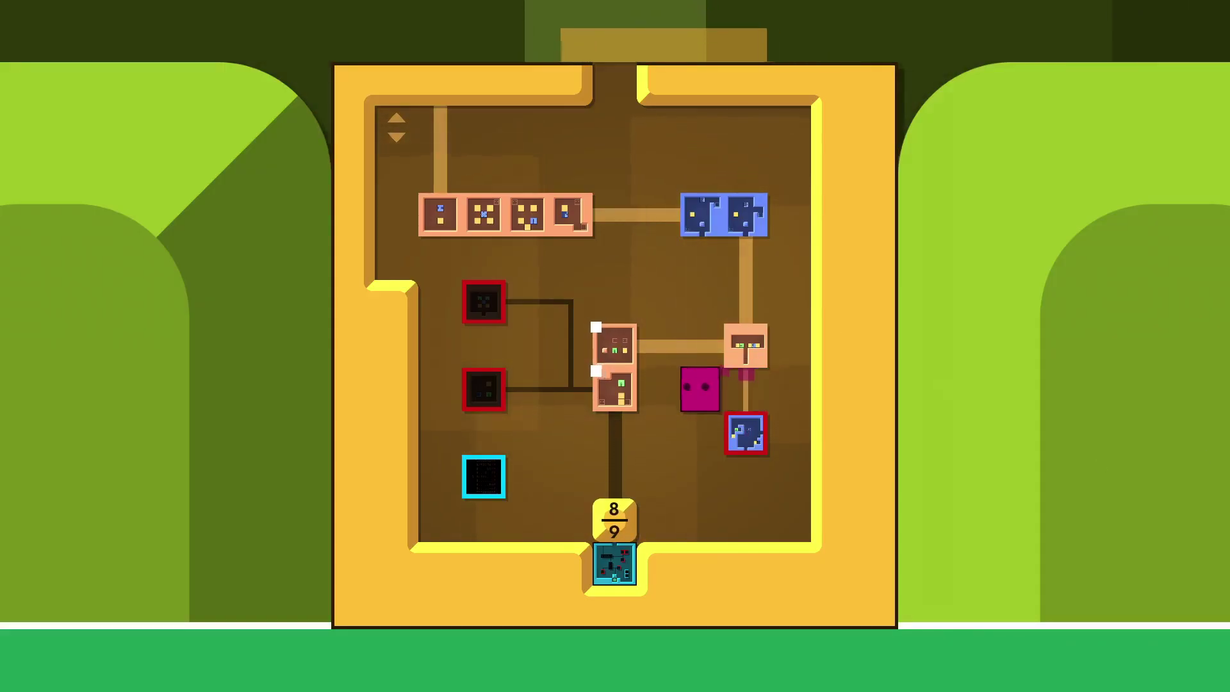
- Enter the next level from the map and carry the green box upward
key(Left)
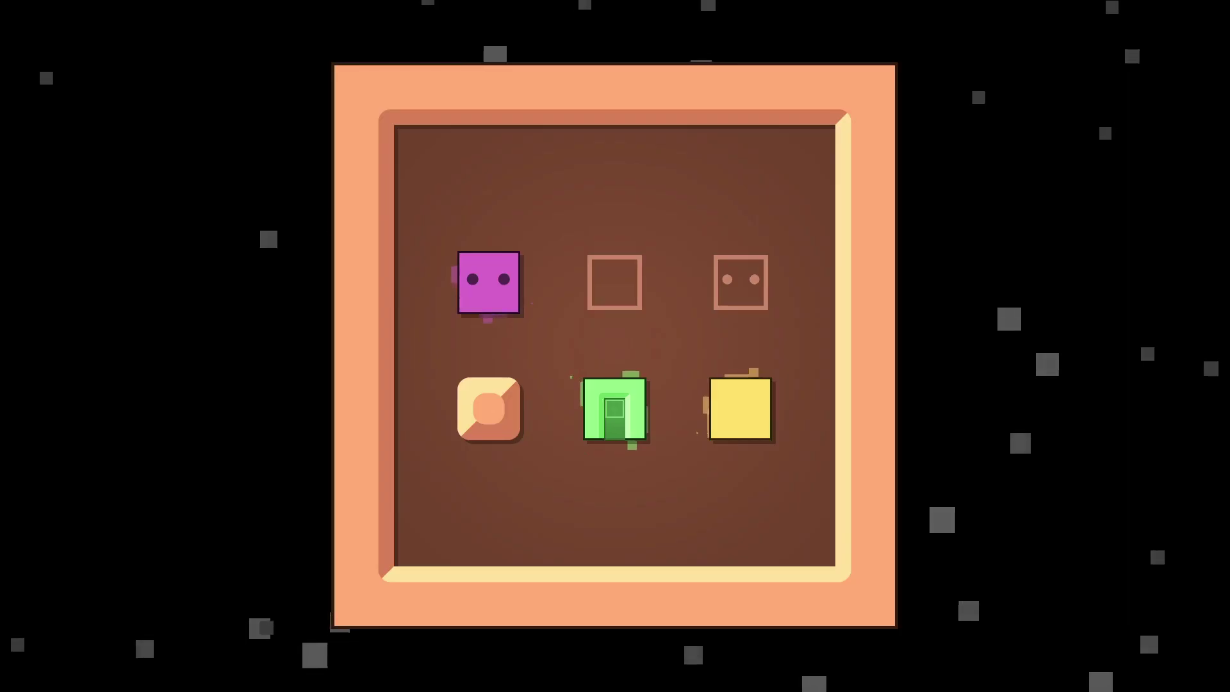
key(Down)
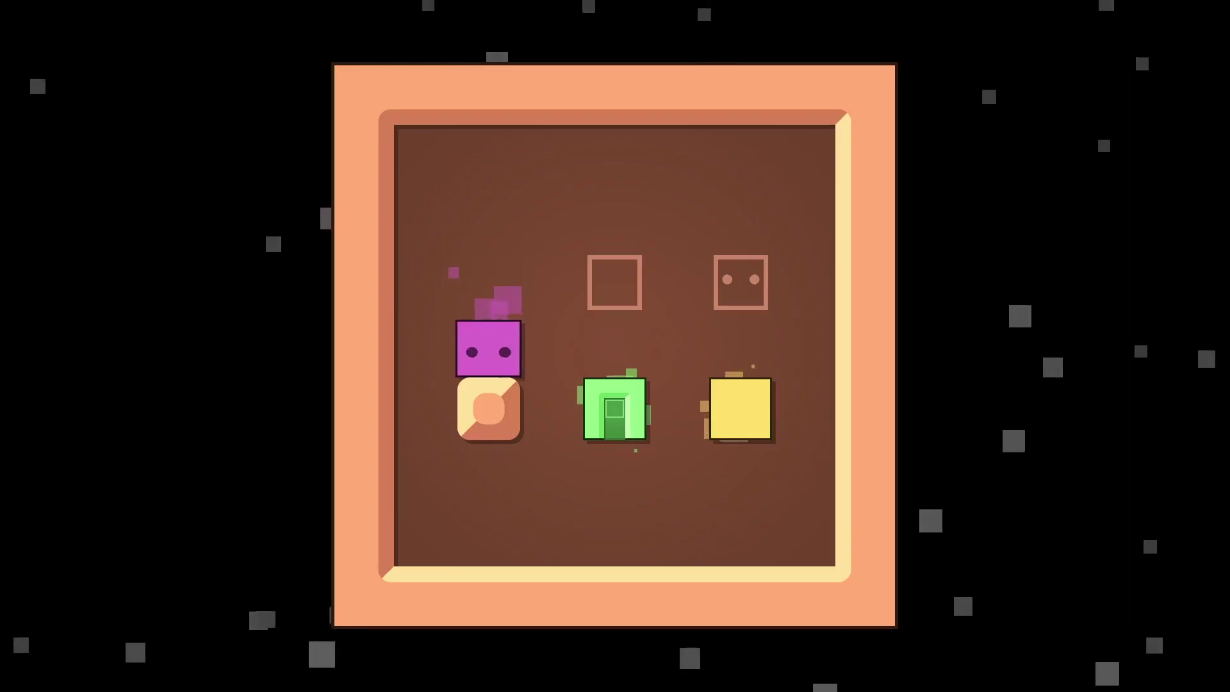
key(Right)
key(Up)
key(Up)
- Bring the green box back down a cell, then push it down two cells
key(Down)
key(Up)
key(Down)
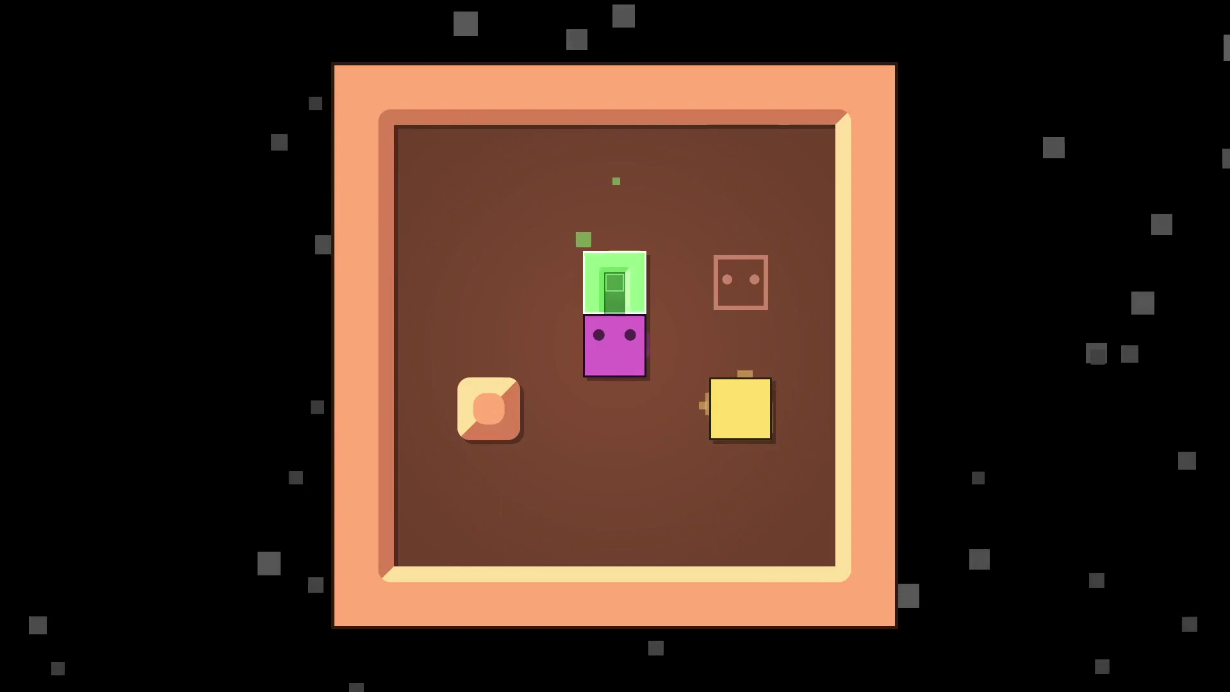
key(Right)
key(Up)
key(Up)
key(Left)
key(Down)
key(Down)
key(Right)
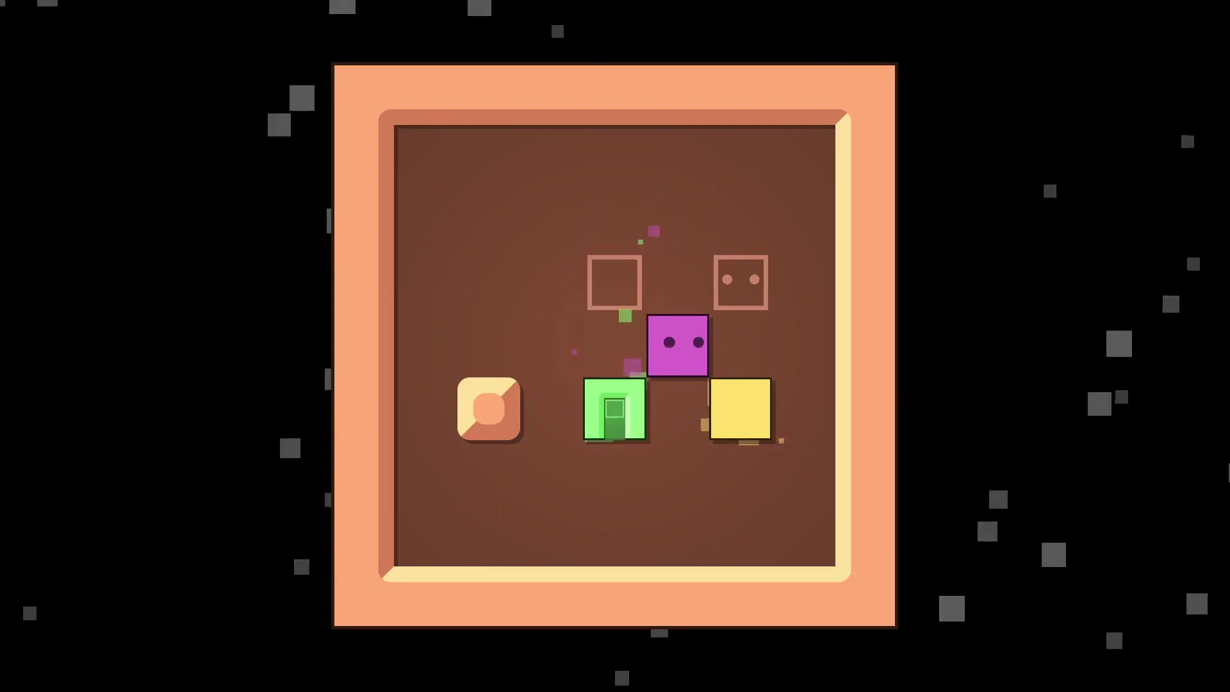
- Push the green box up onto the target, then move above it
key(Down)
key(Left)
key(Up)
key(Up)
key(Right)
key(Right)
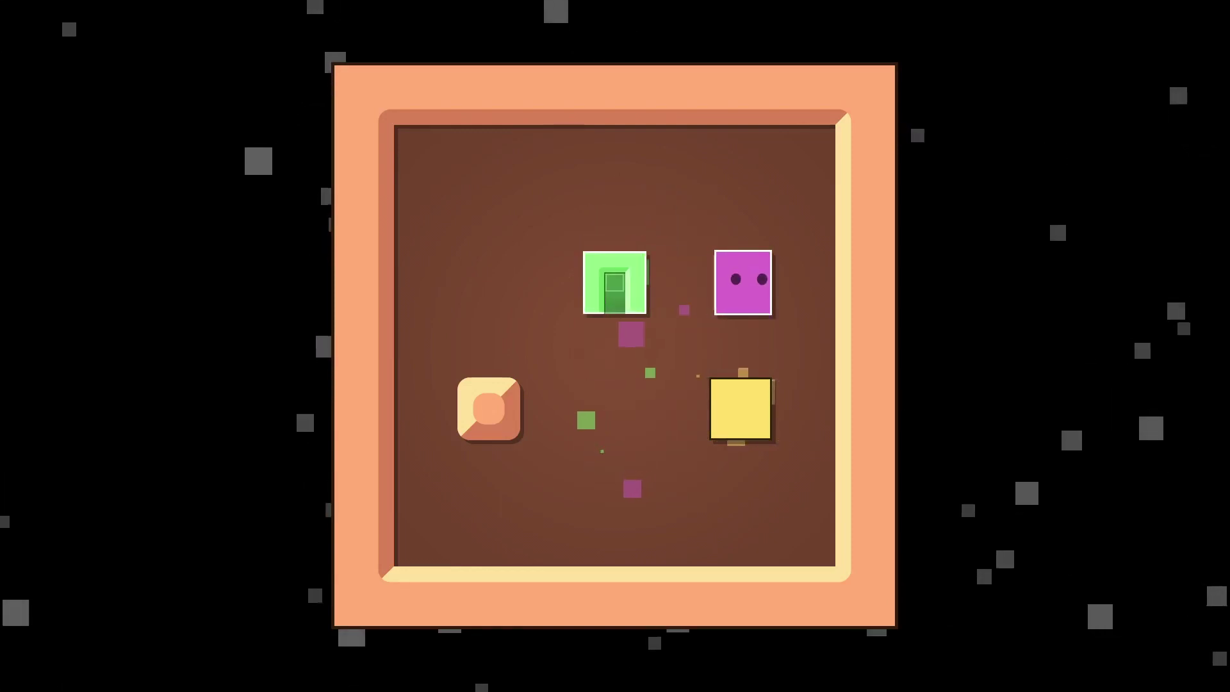
key(Down)
key(Left)
key(Down)
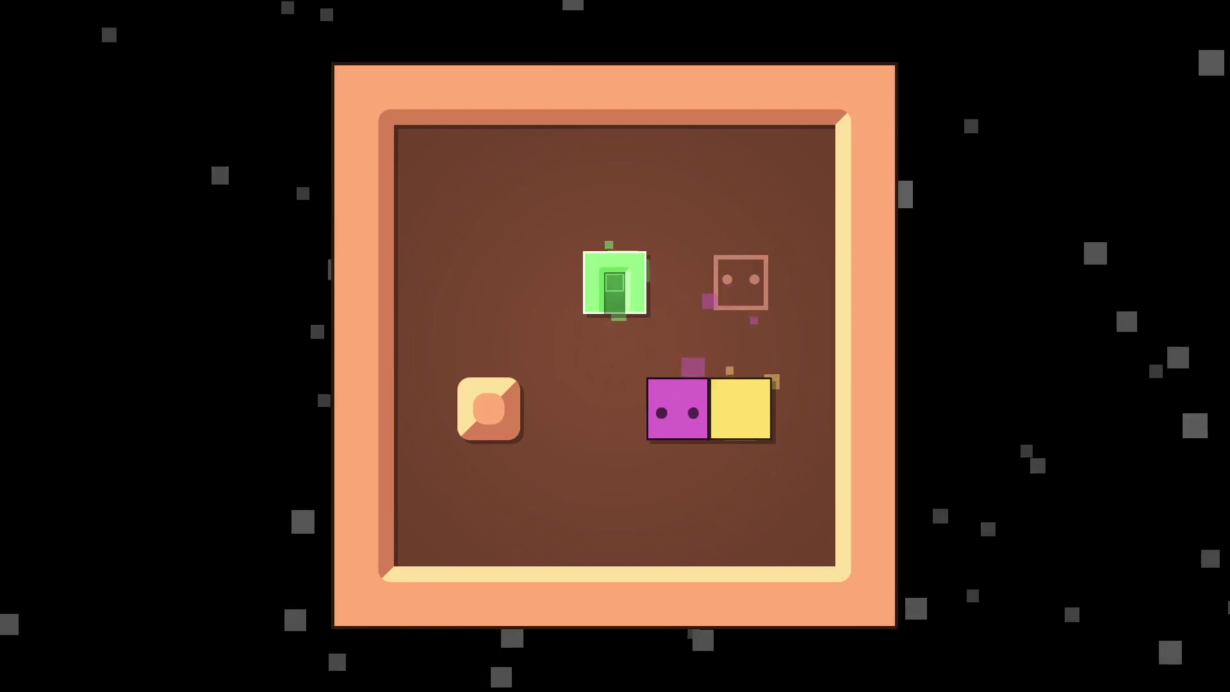
key(Up)
key(Up)
key(Up)
key(Left)
key(Left)
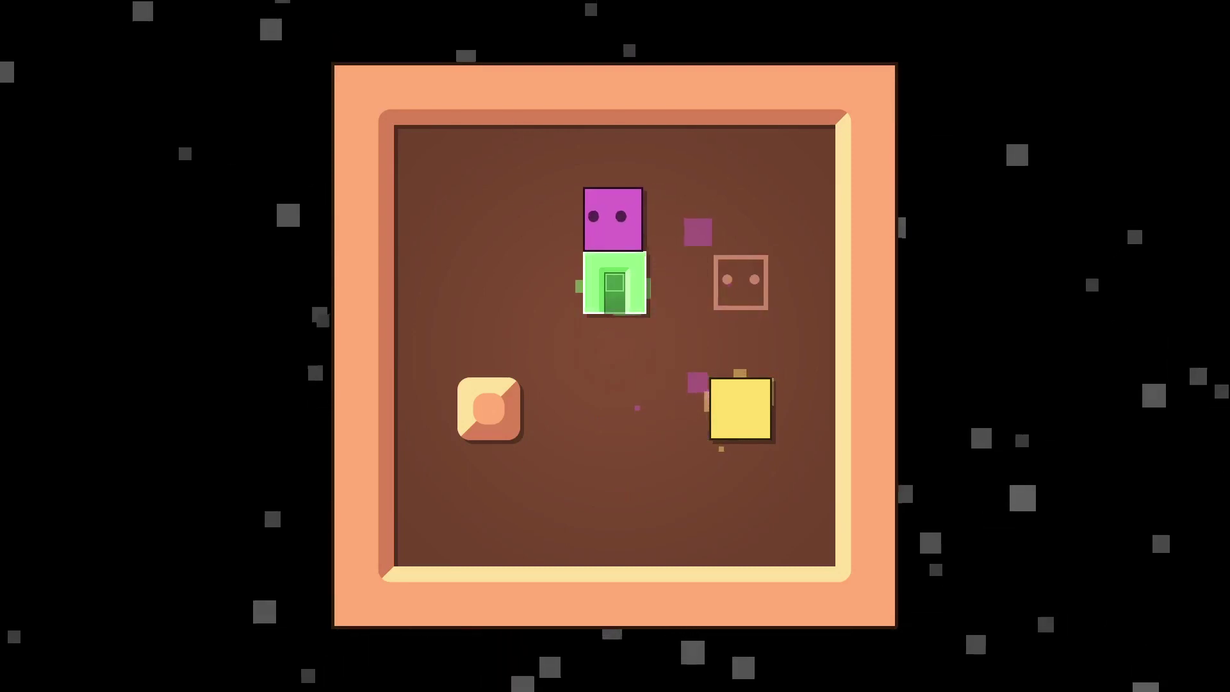
- Get below the yellow box and push it upward
key(Right)
key(Right)
key(Right)
key(Down)
key(Down)
key(Down)
key(Left)
key(Down)
key(Left)
key(Up)
- Push the yellow box left, followed by the green box
key(Up)
key(Right)
key(Up)
key(Left)
key(Left)
key(Left)
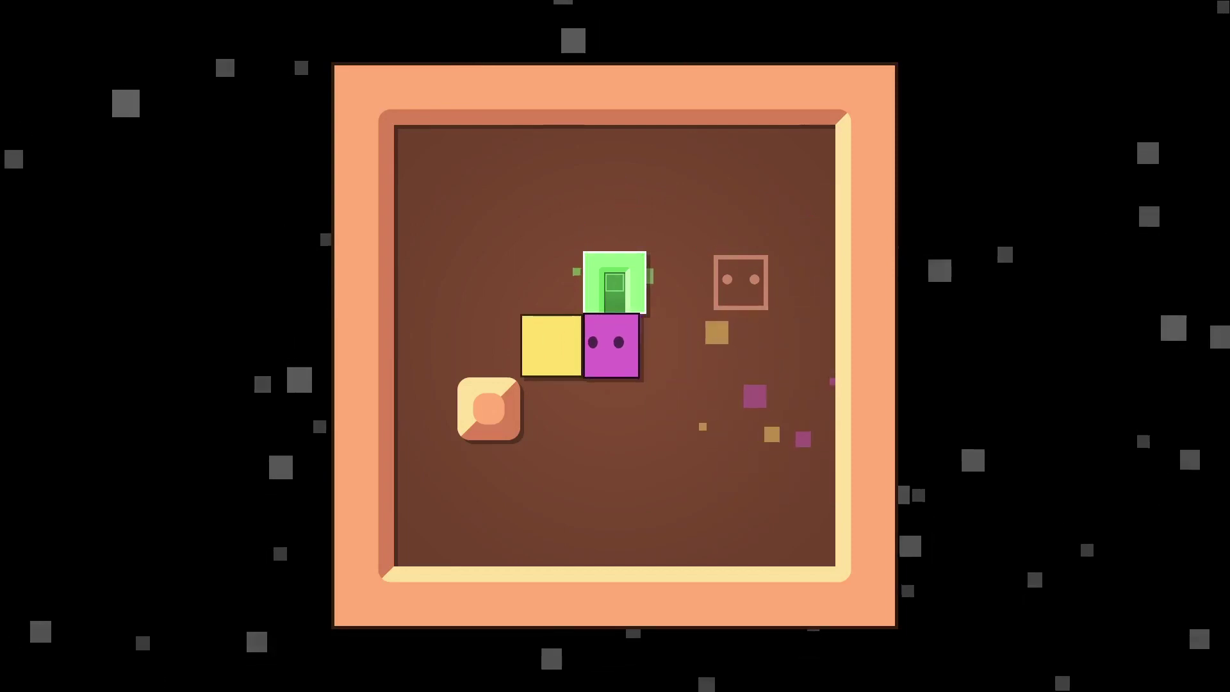
key(Left)
key(Right)
key(Right)
key(Up)
key(Left)
key(Left)
- Push the green box left and down until it sits under the orange block
key(Left)
key(Up)
key(Left)
key(Down)
key(Left)
key(Down)
key(Right)
key(Up)
key(Right)
key(Down)
key(Down)
key(Right)
key(Down)
key(Left)
key(Left)
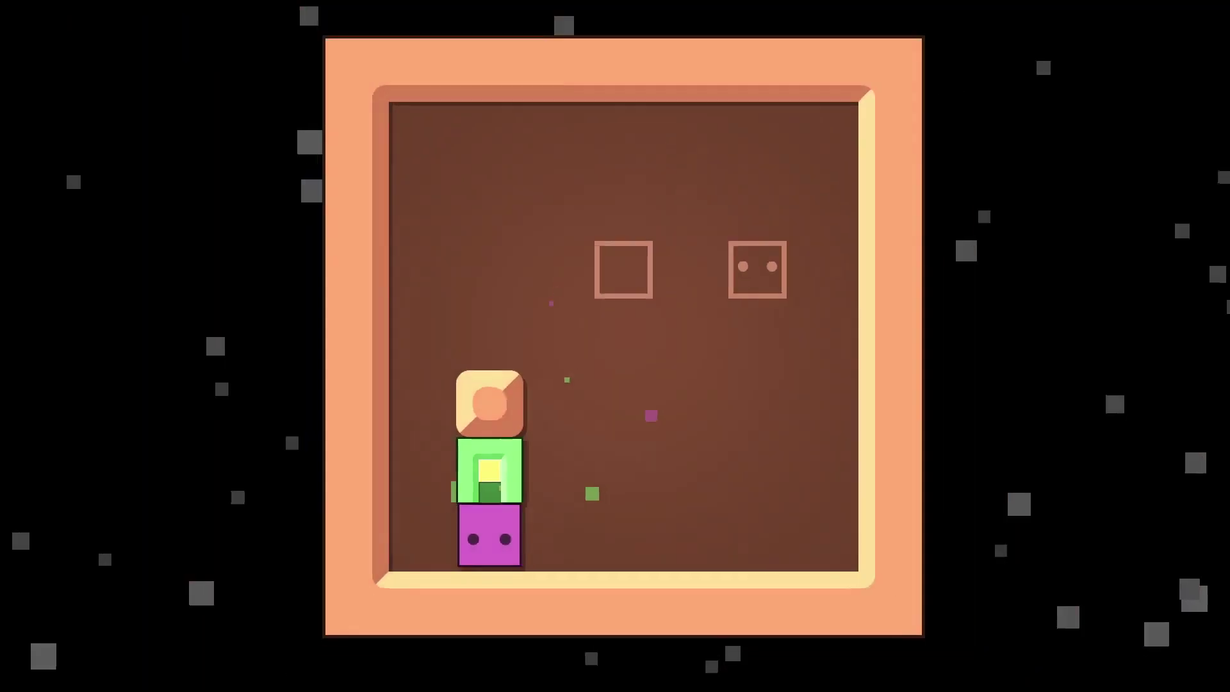
- Push the green box onto its target
key(Left)
key(Up)
key(Right)
key(Down)
key(Right)
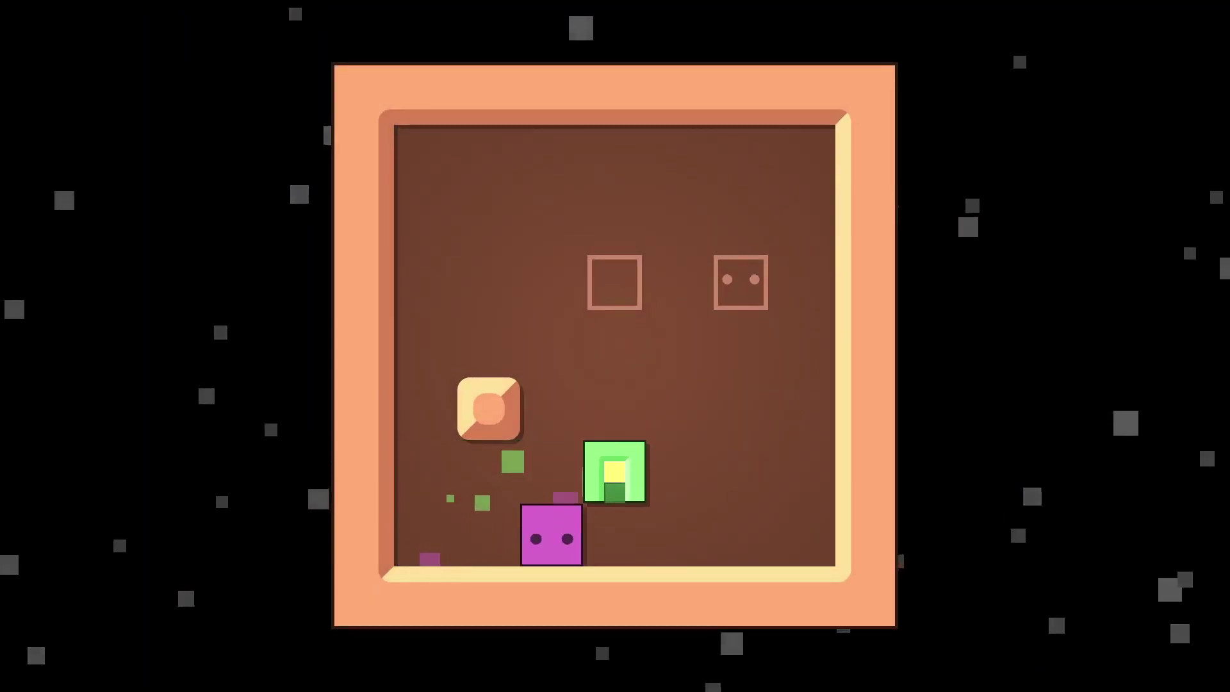
key(Up)
key(Up)
key(Up)
key(Right)
key(Right)
key(Right)
key(Left)
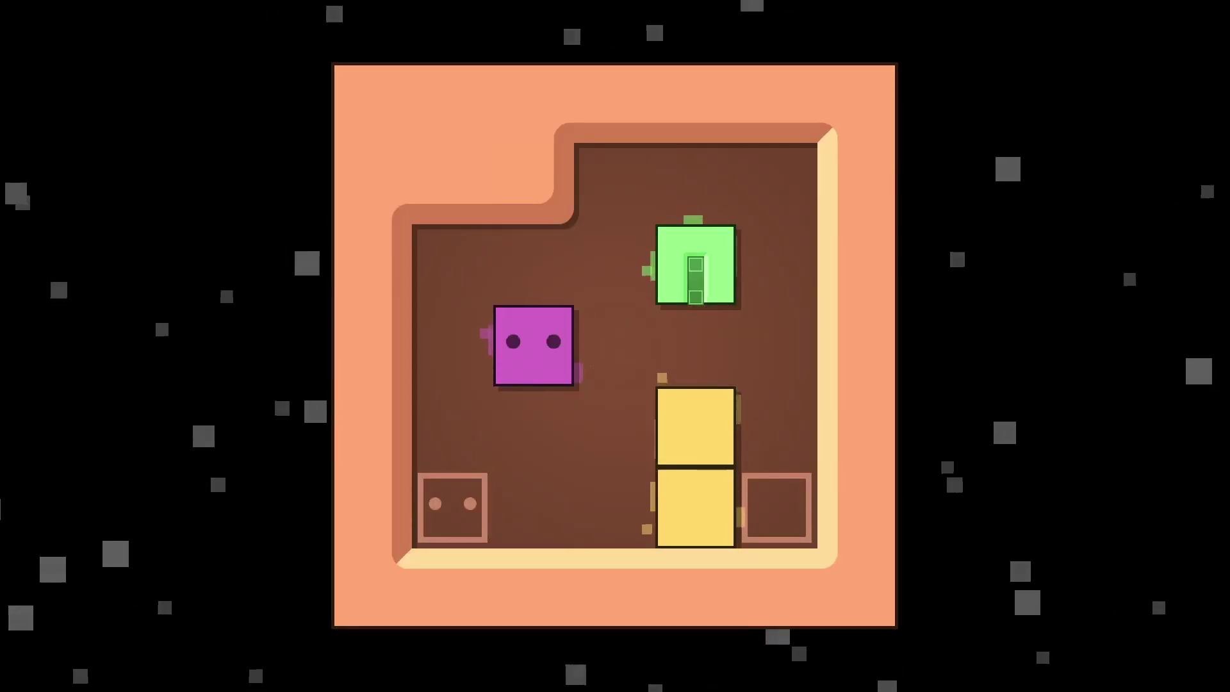
- Push the green box down onto the yellow stack
key(Right)
key(Up)
key(Up)
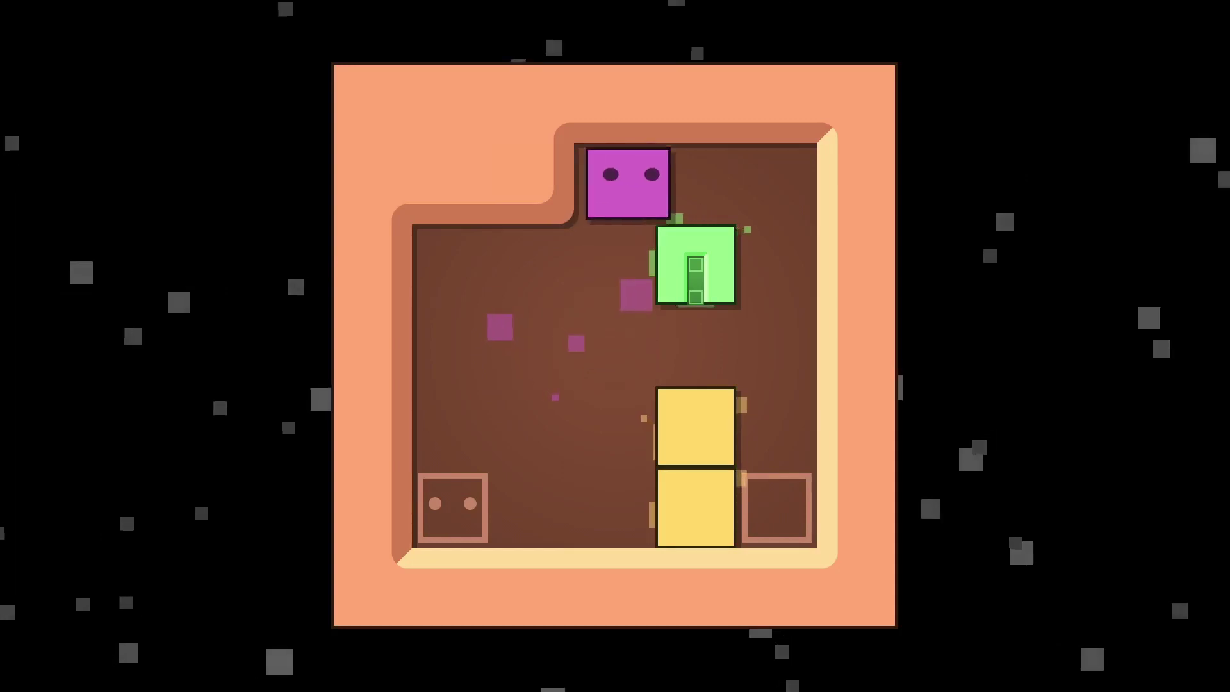
key(Right)
key(Right)
key(Down)
key(Down)
key(Down)
- Push the green box left and up along the left wall
key(Left)
key(Down)
key(Left)
key(Up)
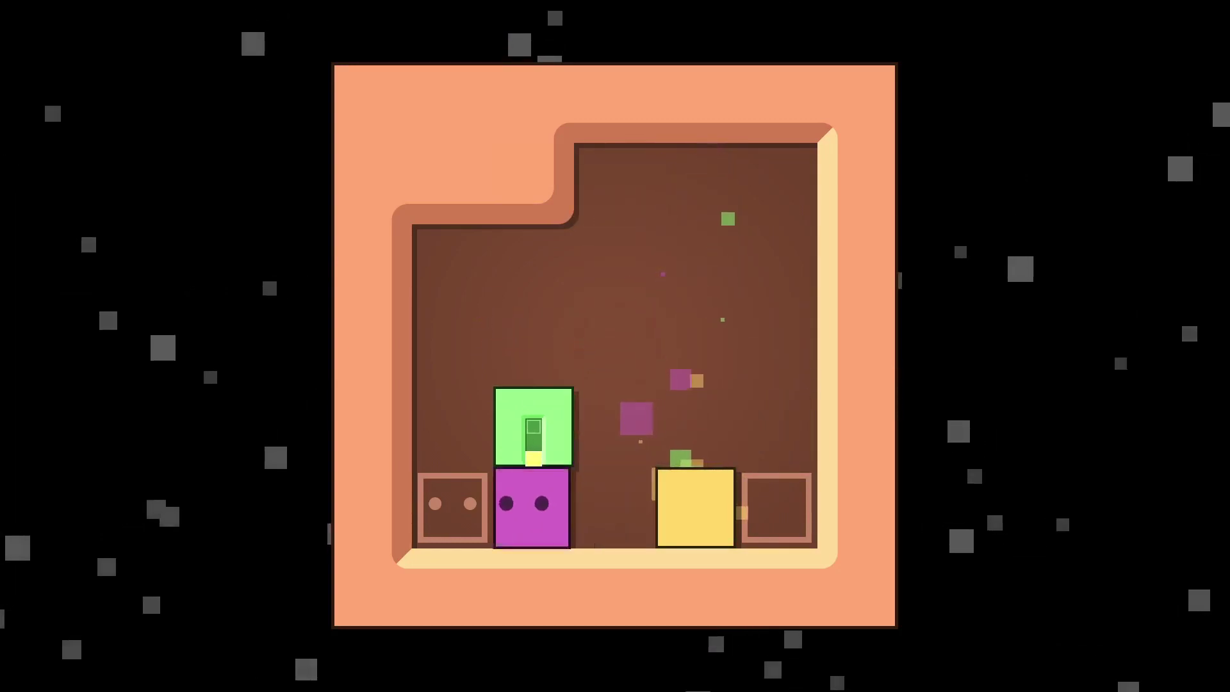
key(Up)
key(Up)
key(Up)
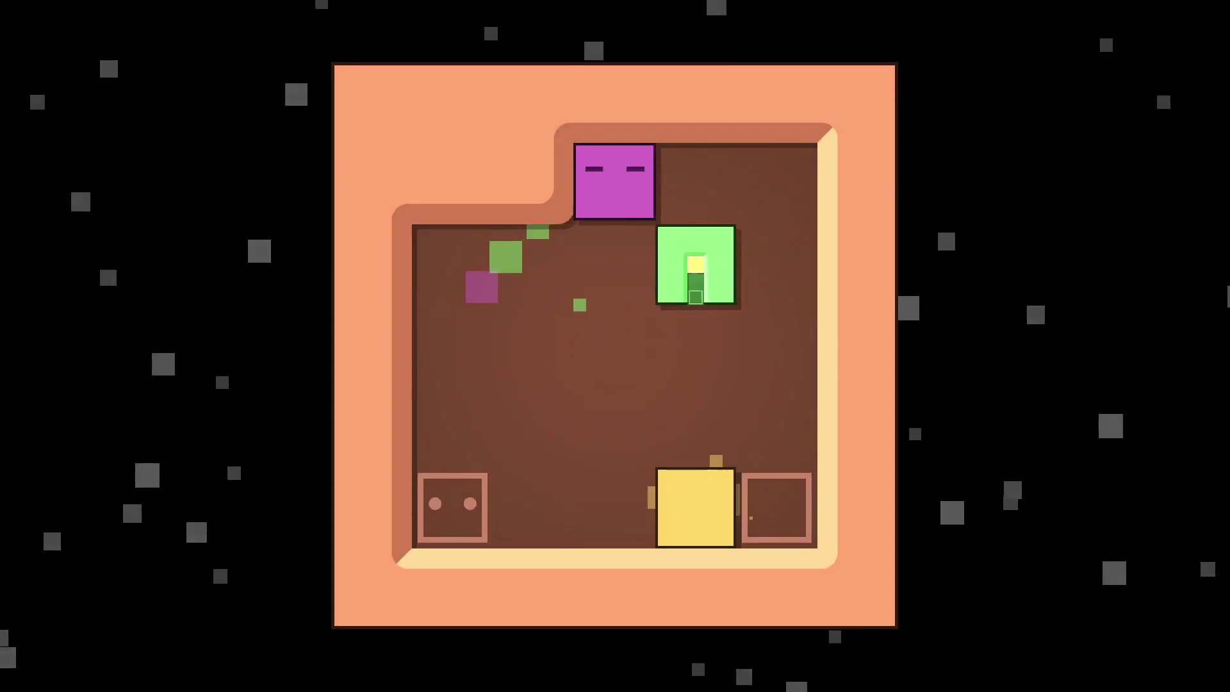
- Push the green box down onto the floor target, completing the level
key(Right)
key(Down)
key(Down)
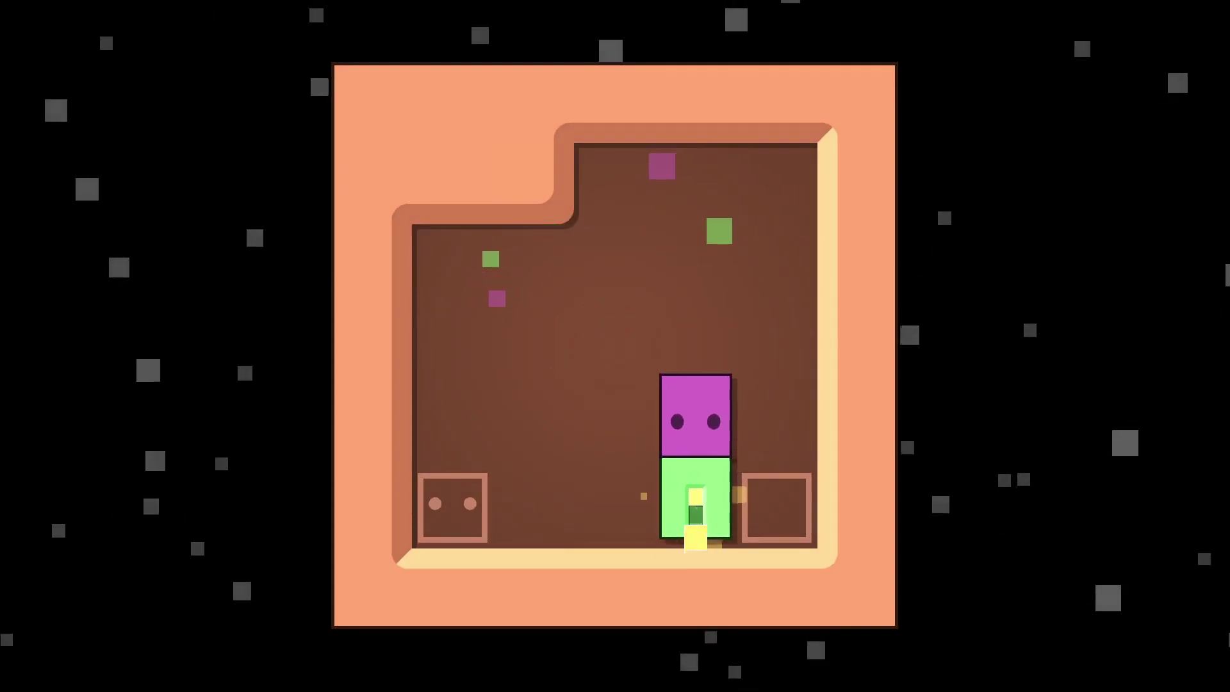
key(Down)
key(Right)
key(Left)
key(Left)
key(Left)
key(Left)
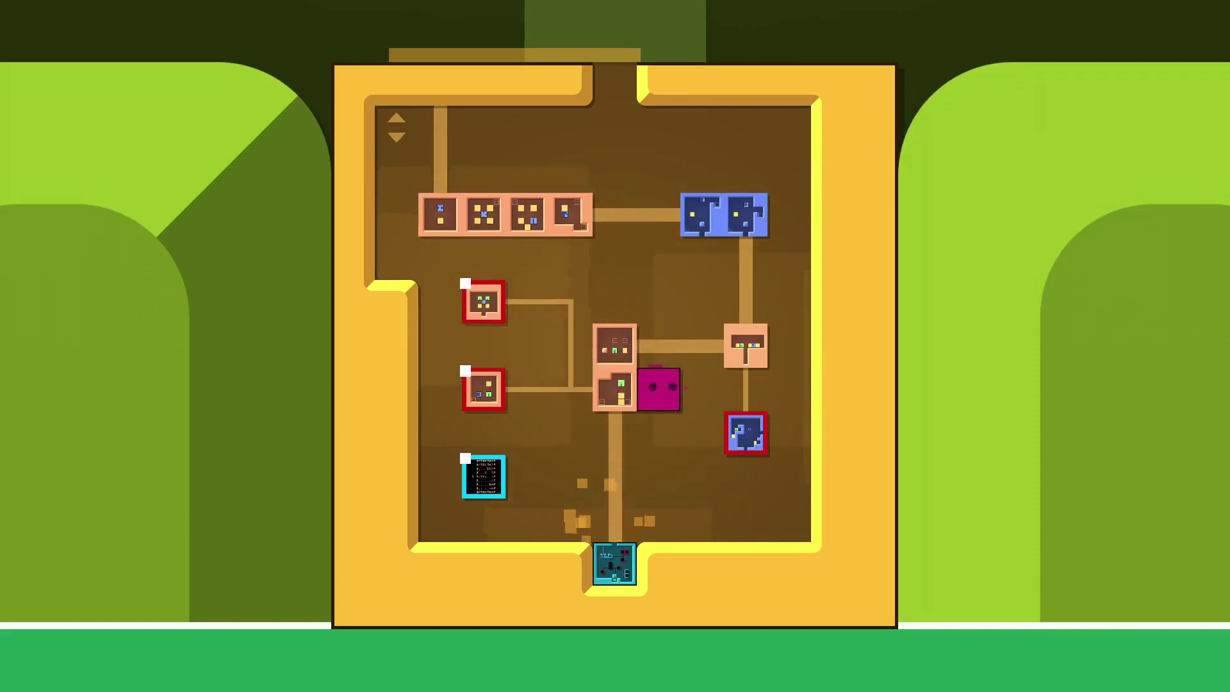
key(Return)
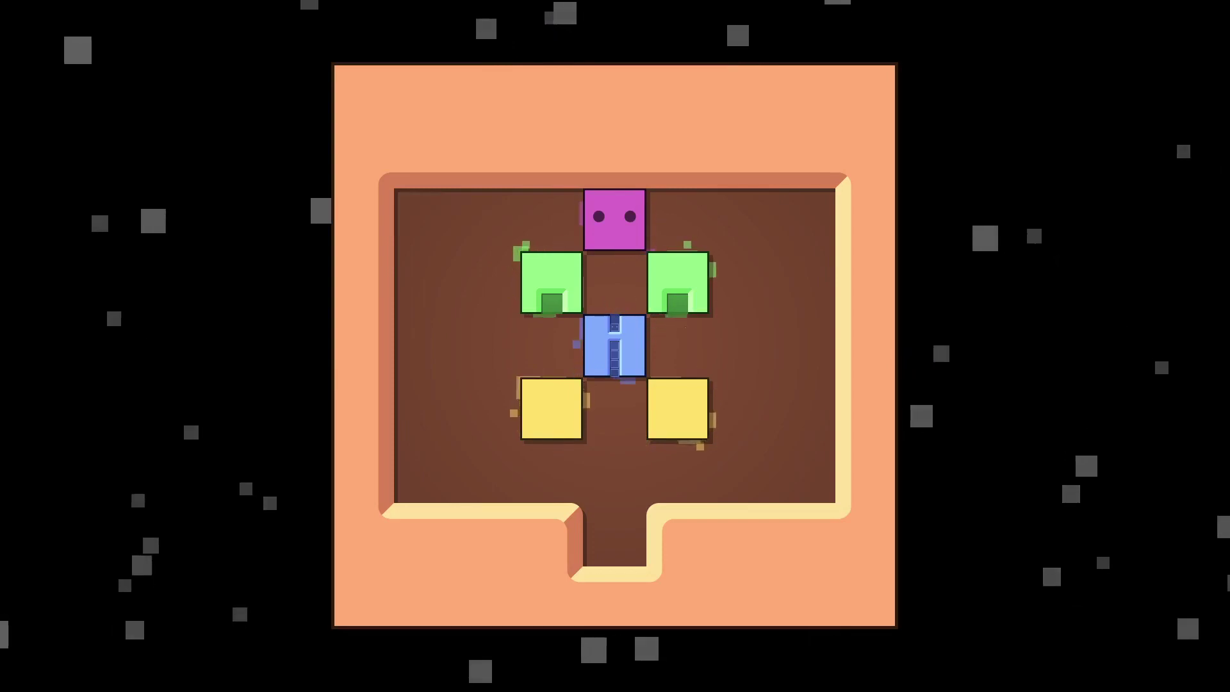
key(Right)
key(Right)
key(Down)
key(Down)
key(Down)
key(Down)
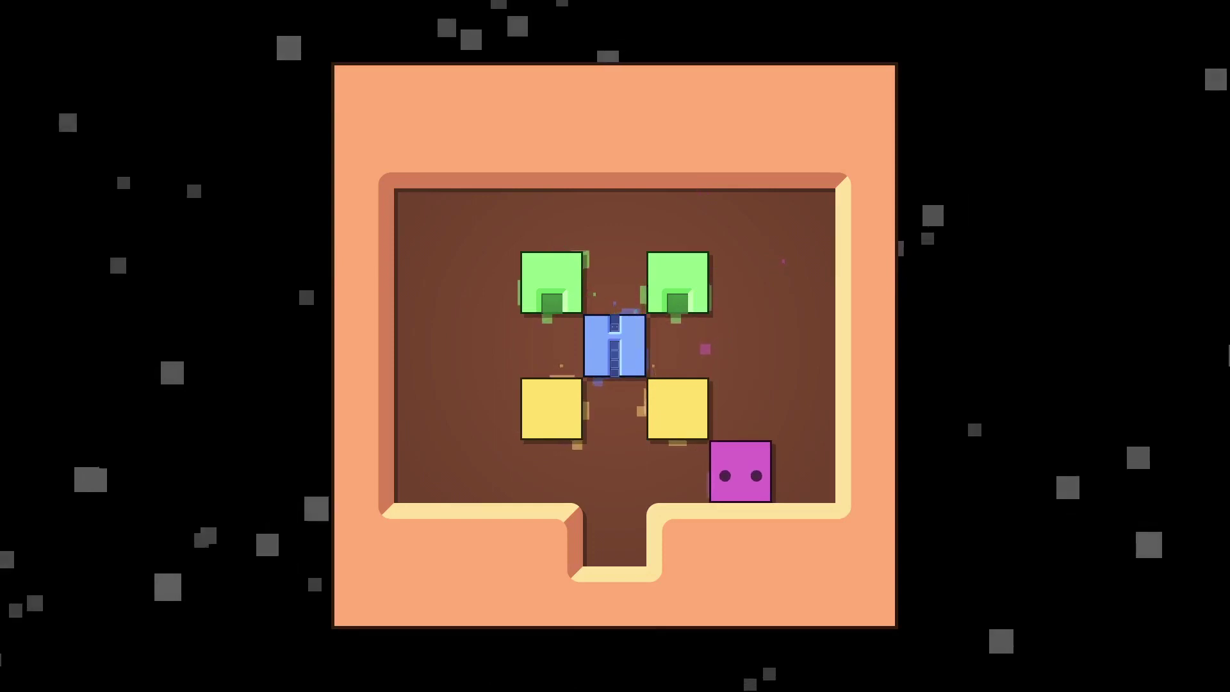
key(Return)
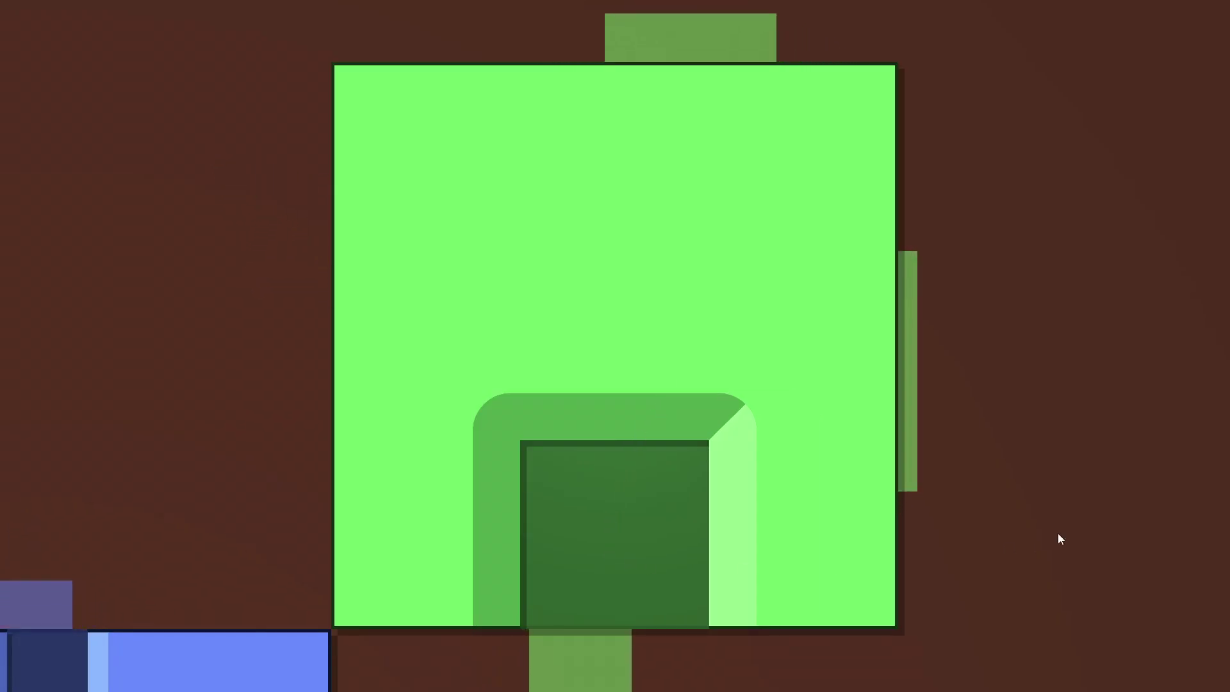
key(Return)
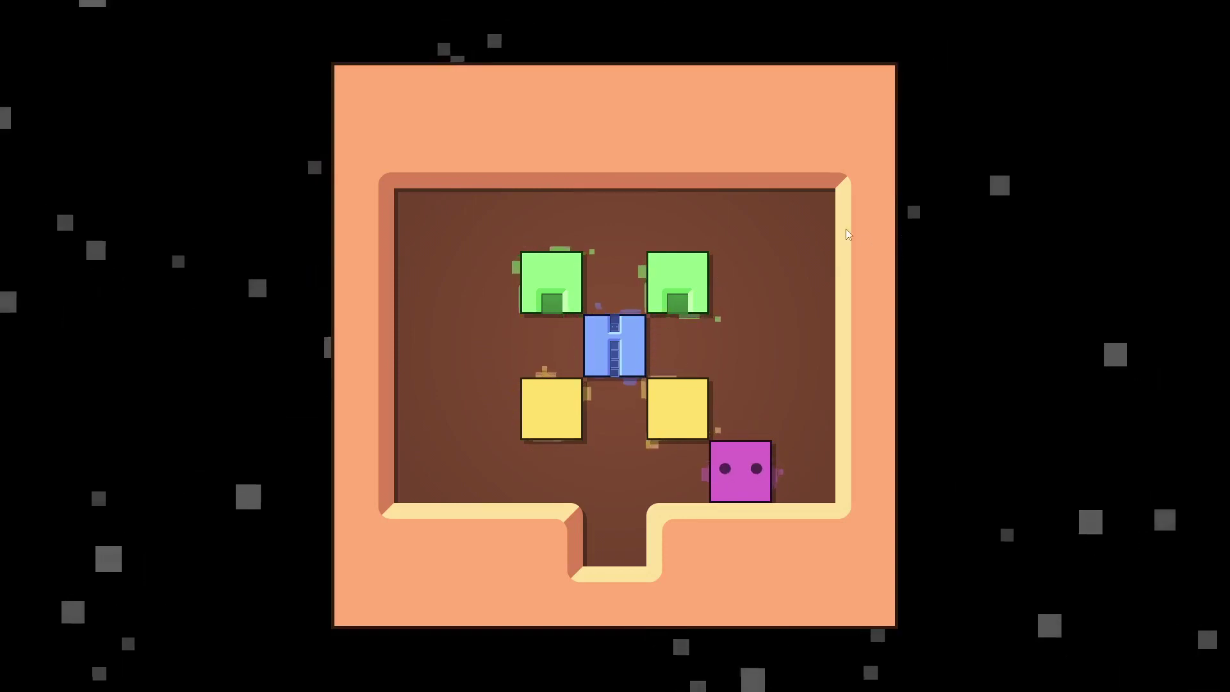
click(641, 341)
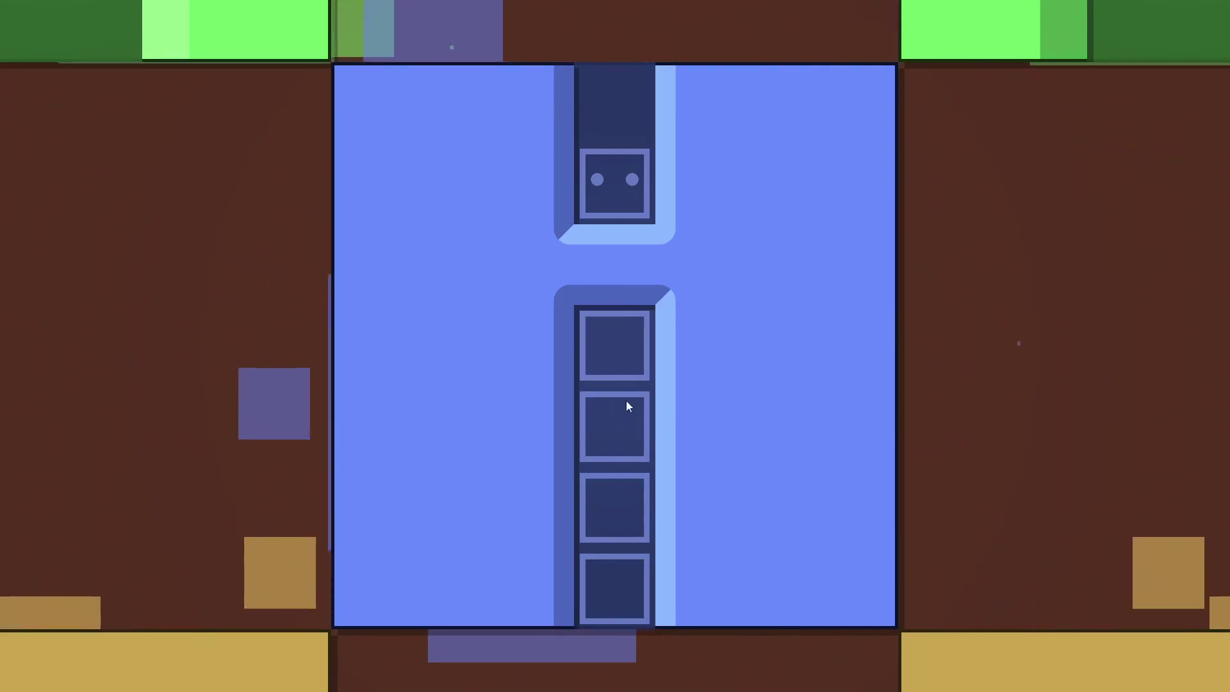
- Back out to the outer room and stack the yellow boxes into a column
key(Escape)
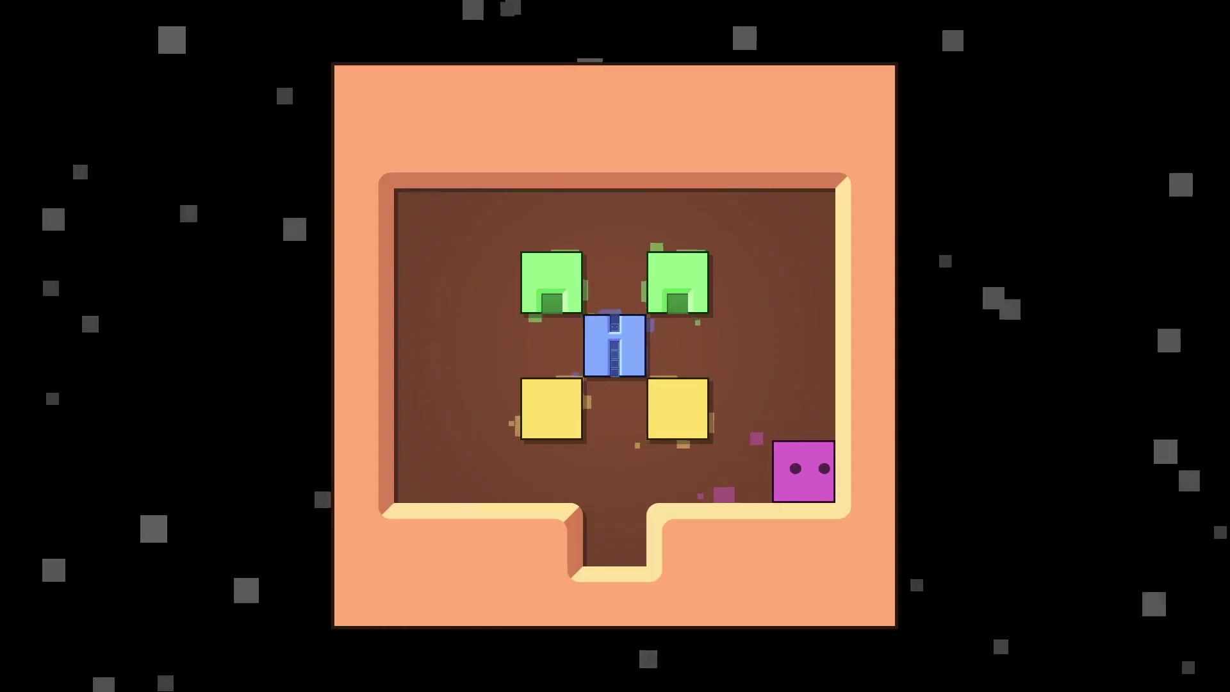
key(Left)
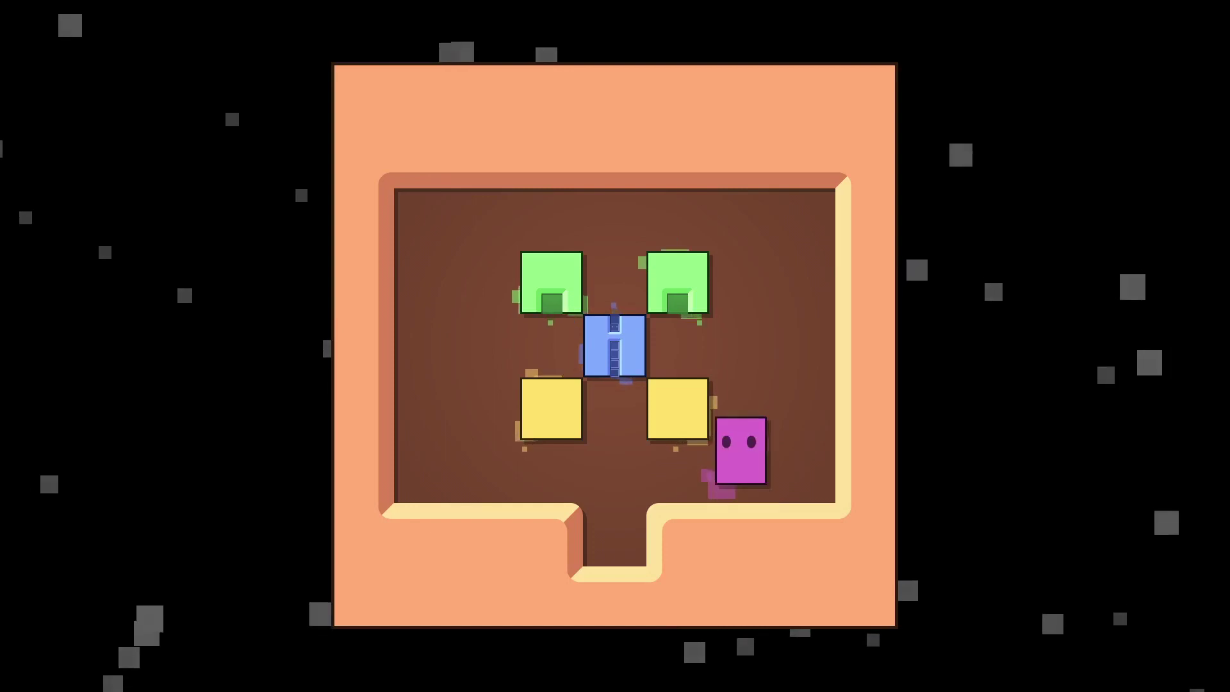
key(Up)
key(Up)
key(Left)
key(Down)
key(Left)
key(Down)
key(Left)
key(Left)
key(Up)
key(Right)
key(Right)
- Push the blue box beside green, then the right green box down beside blue
key(Left)
key(Up)
key(Right)
key(Left)
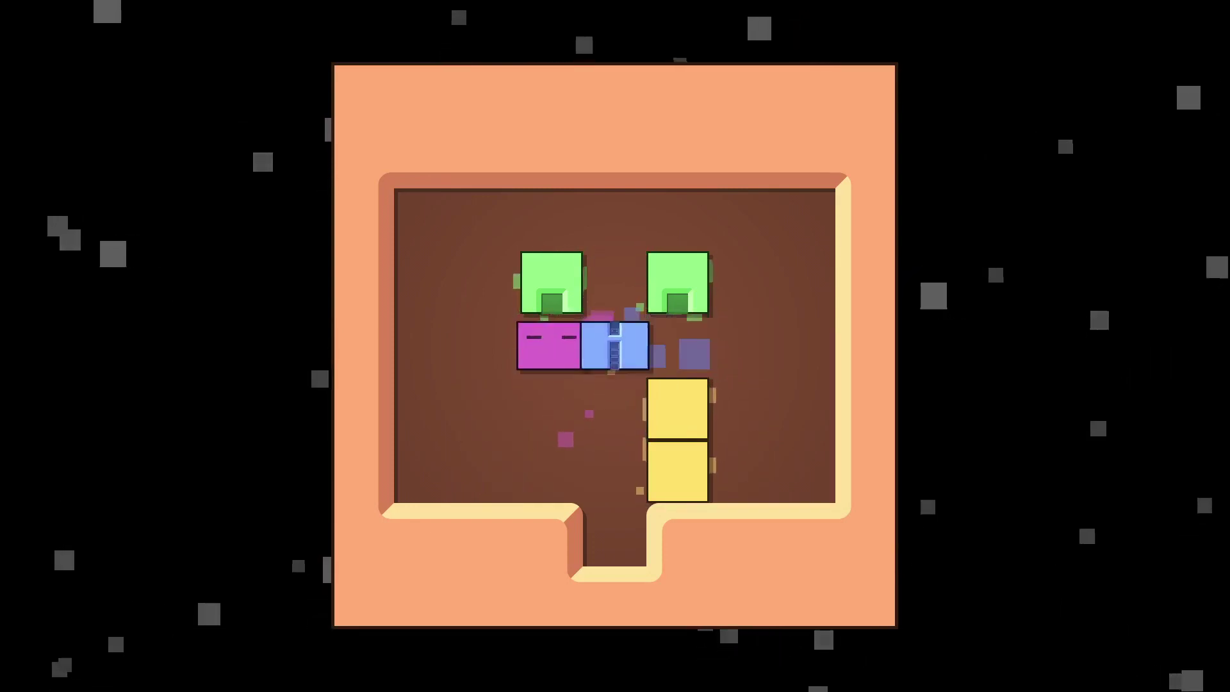
key(Left)
key(Up)
key(Up)
key(Right)
key(Right)
key(Down)
- Push the blue box up, shift green and blue right, then push the blue column down
key(Up)
key(Left)
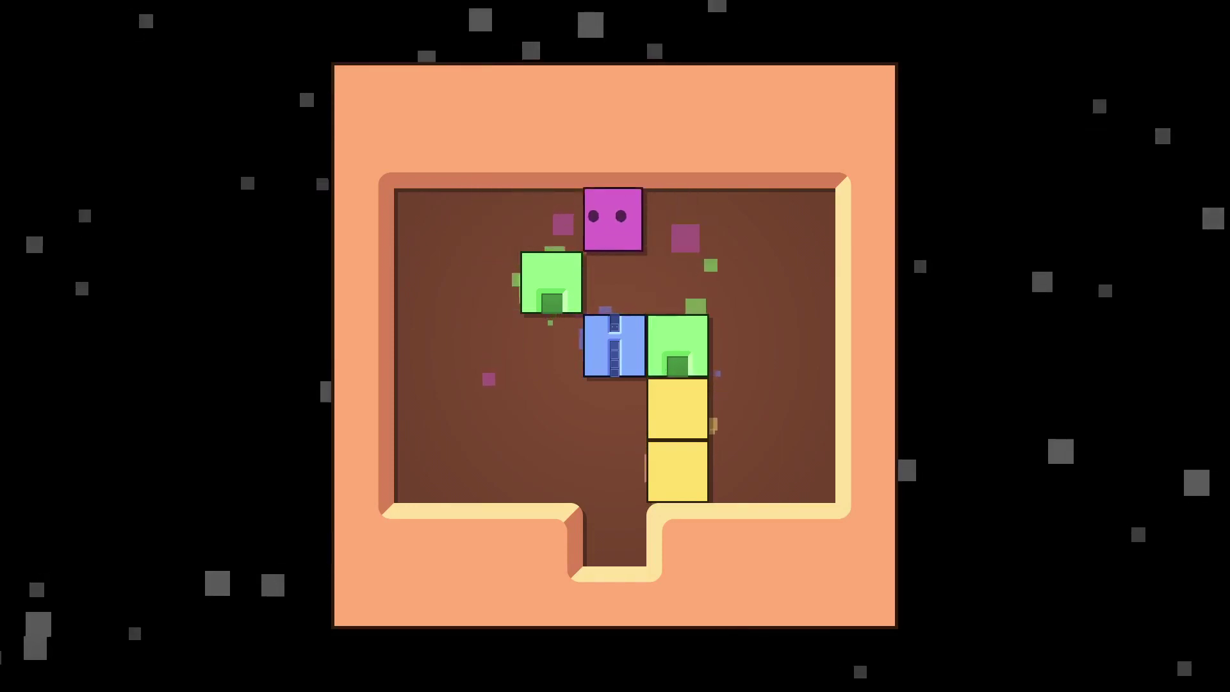
key(Left)
key(Left)
key(Down)
key(Down)
key(Right)
key(Right)
key(Up)
key(Left)
key(Left)
key(Up)
key(Right)
key(Up)
key(Right)
key(Right)
key(Right)
key(Down)
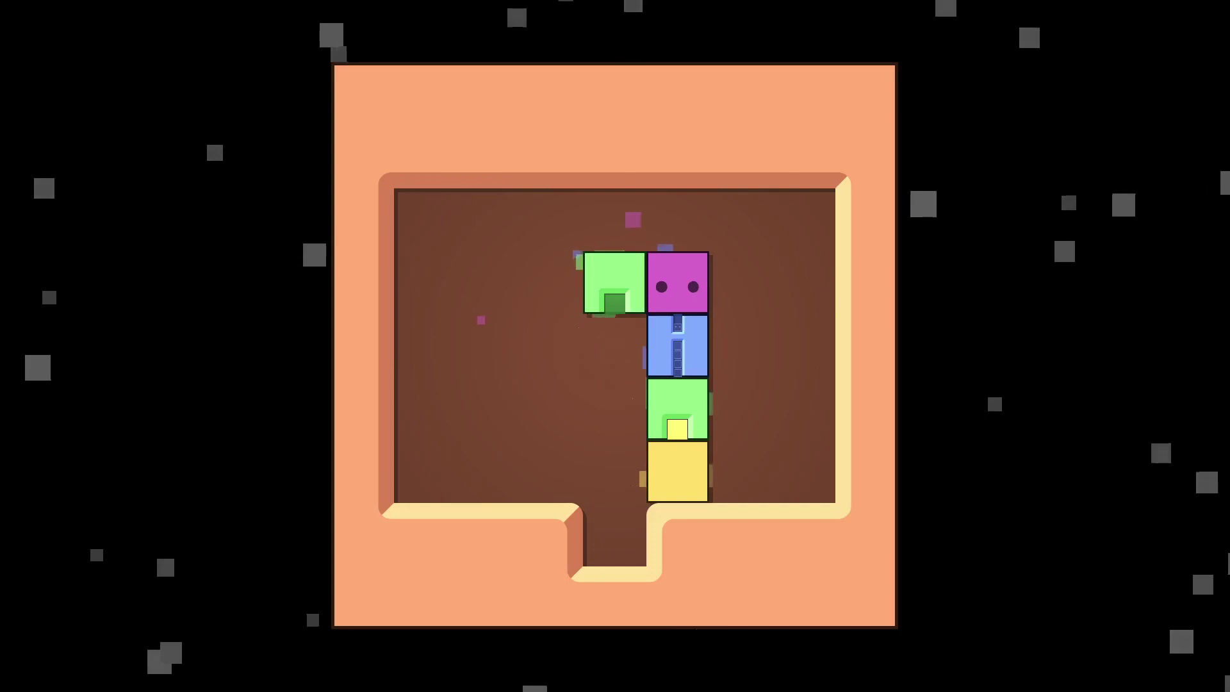
- Restart the level and bring the right green box down to the bottom row
key(r)
key(Right)
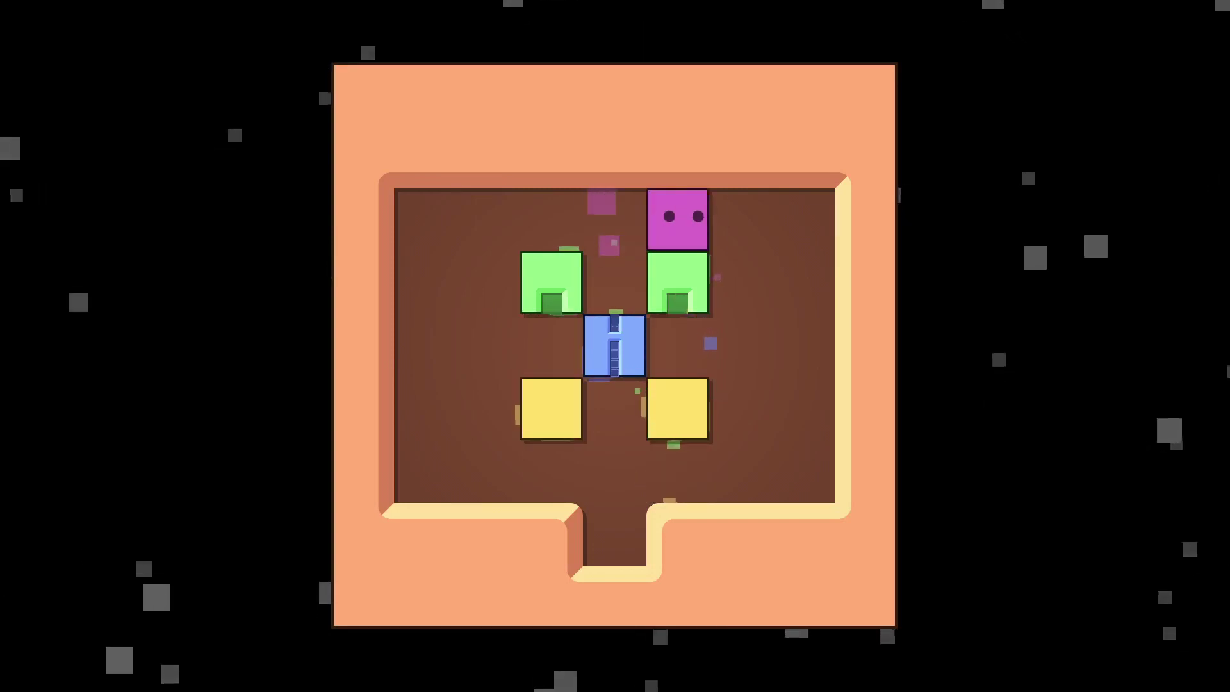
key(Right)
key(Left)
key(Left)
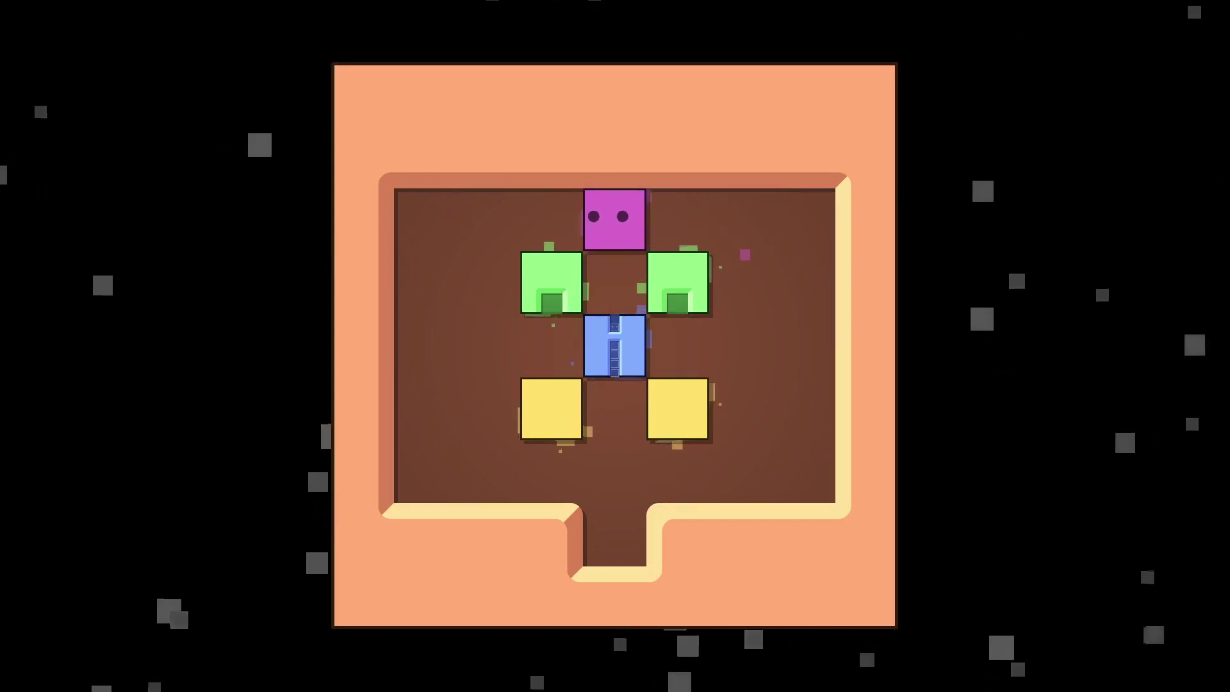
key(Down)
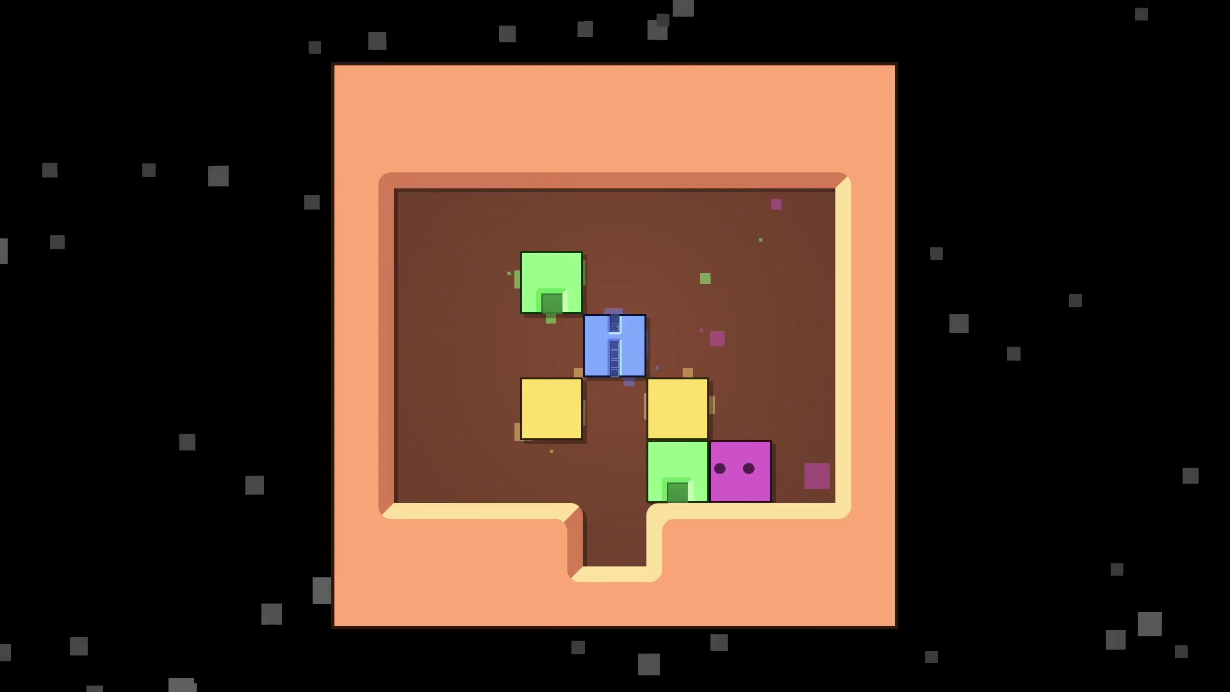
- Push the yellow and green boxes left along the bottom
key(Up)
key(Up)
key(Down)
key(Left)
key(Left)
key(Left)
key(Down)
- Push the top green box right, then push the blue box up
key(Left)
key(Left)
key(Left)
key(Up)
key(Up)
key(Up)
key(Right)
key(Right)
key(Right)
key(Up)
key(Right)
key(Right)
key(Down)
key(Down)
key(Down)
key(Left)
key(Left)
key(Up)
key(Left)
- Push the top green box down and blue right, then push the blue-green column down
key(Up)
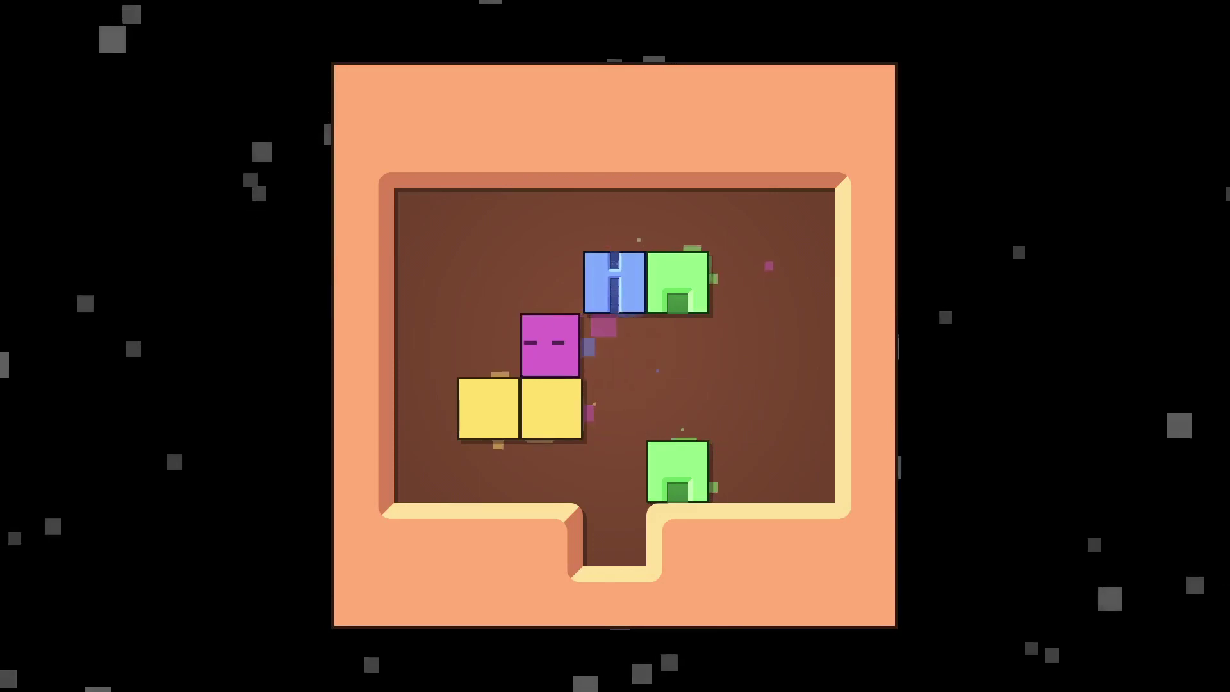
key(Up)
key(Right)
key(Right)
key(Down)
key(Up)
key(Left)
key(Left)
key(Down)
key(Right)
key(Up)
key(Right)
key(Down)
key(Down)
- Line a green box up with the yellows and push that row right
key(Up)
key(Right)
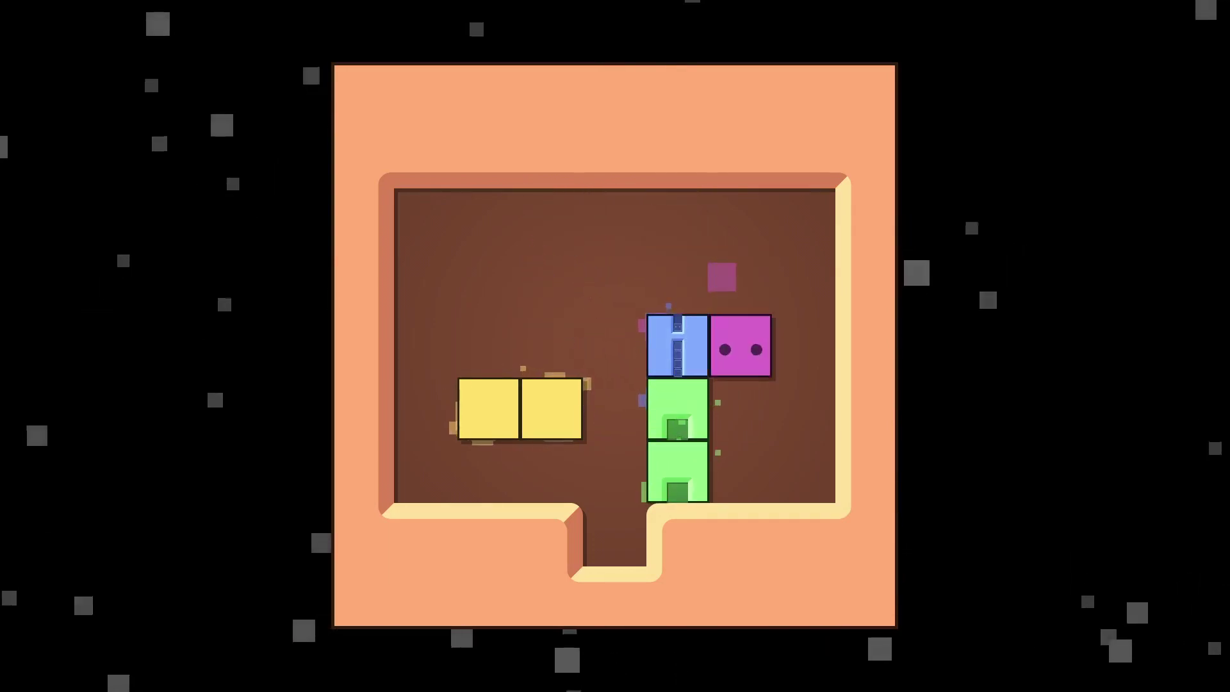
key(Down)
key(Left)
key(Left)
key(Up)
key(Left)
key(Left)
key(Left)
key(Down)
key(Down)
key(Up)
key(Right)
key(Right)
key(Up)
key(Up)
key(Up)
- Try pushing the blue box down onto the yellow row, then undo it
key(Right)
key(Right)
key(Down)
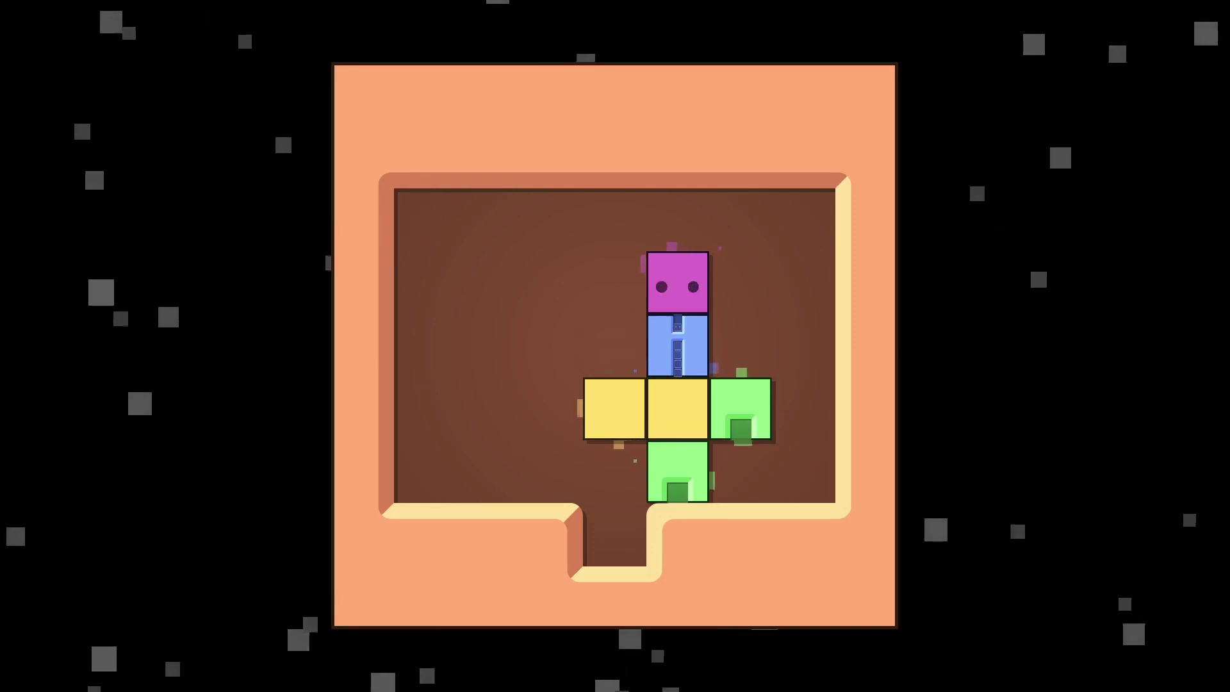
key(Down)
key(Down)
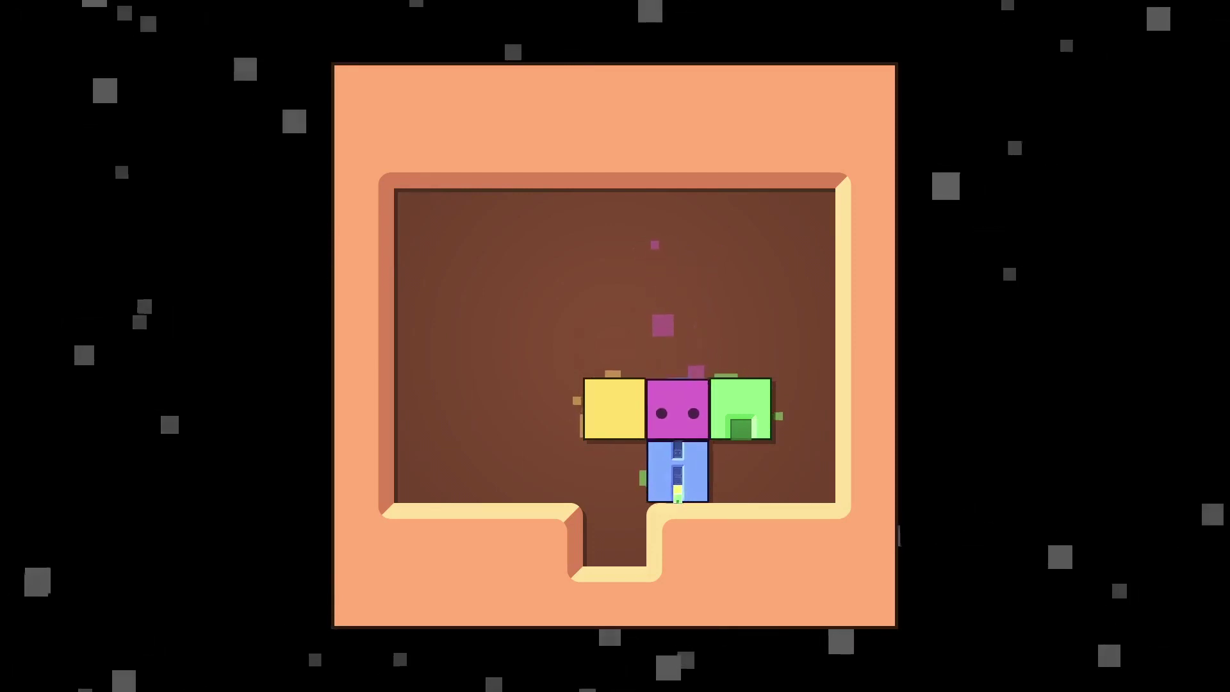
key(z)
key(z)
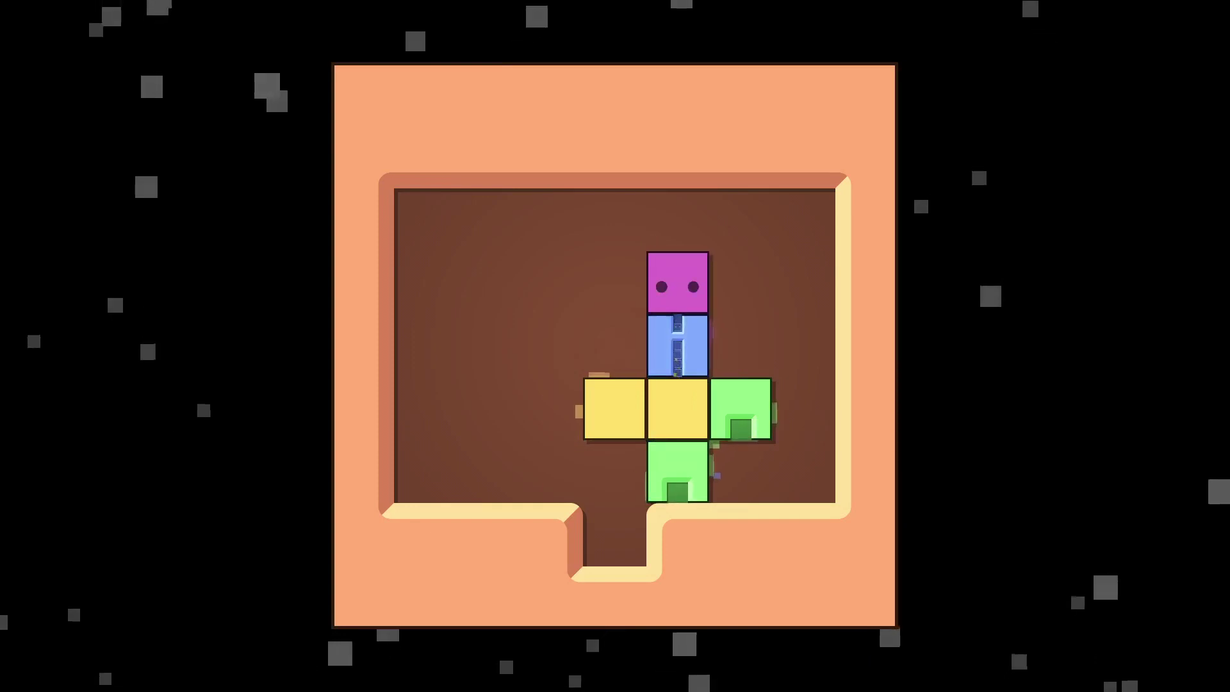
- Walk the player around the yellow boxes to stand beside the green box
key(Up)
key(Left)
key(Left)
key(Down)
key(Down)
key(Up)
key(Right)
key(Right)
key(Right)
key(Right)
key(Down)
key(Down)
- Shift the green boxes under and beside the blue box
key(Left)
key(Up)
key(Up)
key(Left)
key(Left)
key(Up)
key(Up)
key(Left)
key(Right)
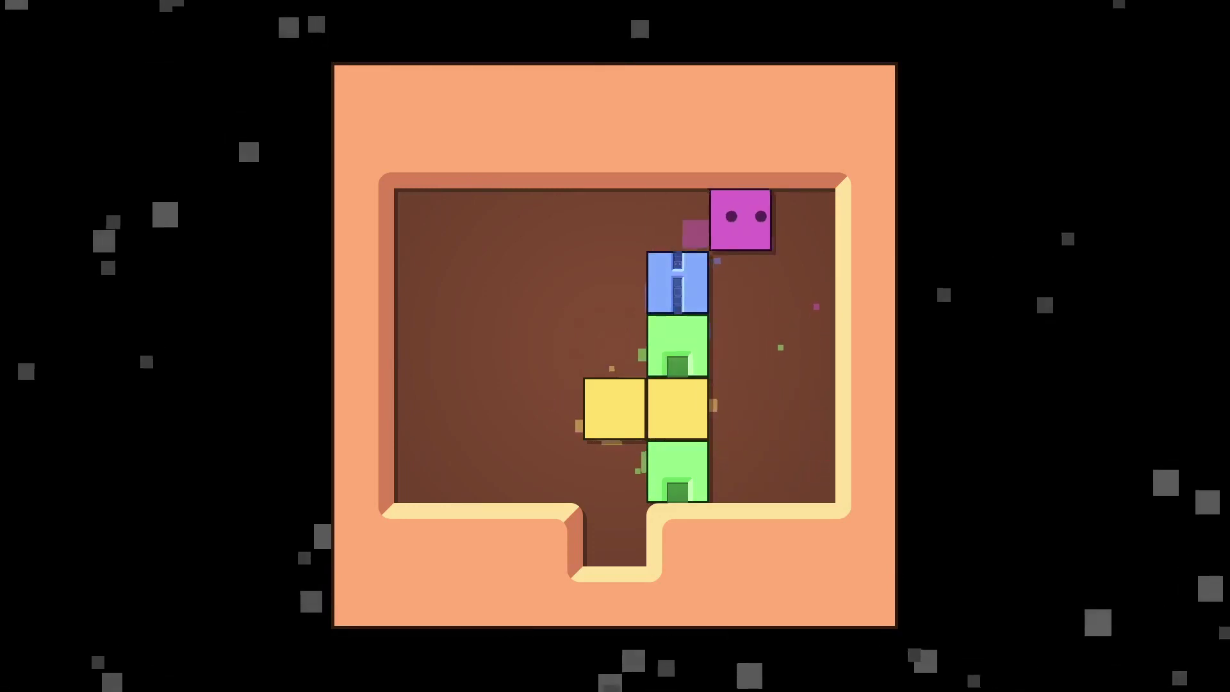
key(Down)
key(Down)
key(Left)
key(Left)
key(Left)
- Push a yellow box onto the column and sink the yellows into the blue box
key(Down)
key(Down)
key(Right)
key(Up)
key(Up)
key(Left)
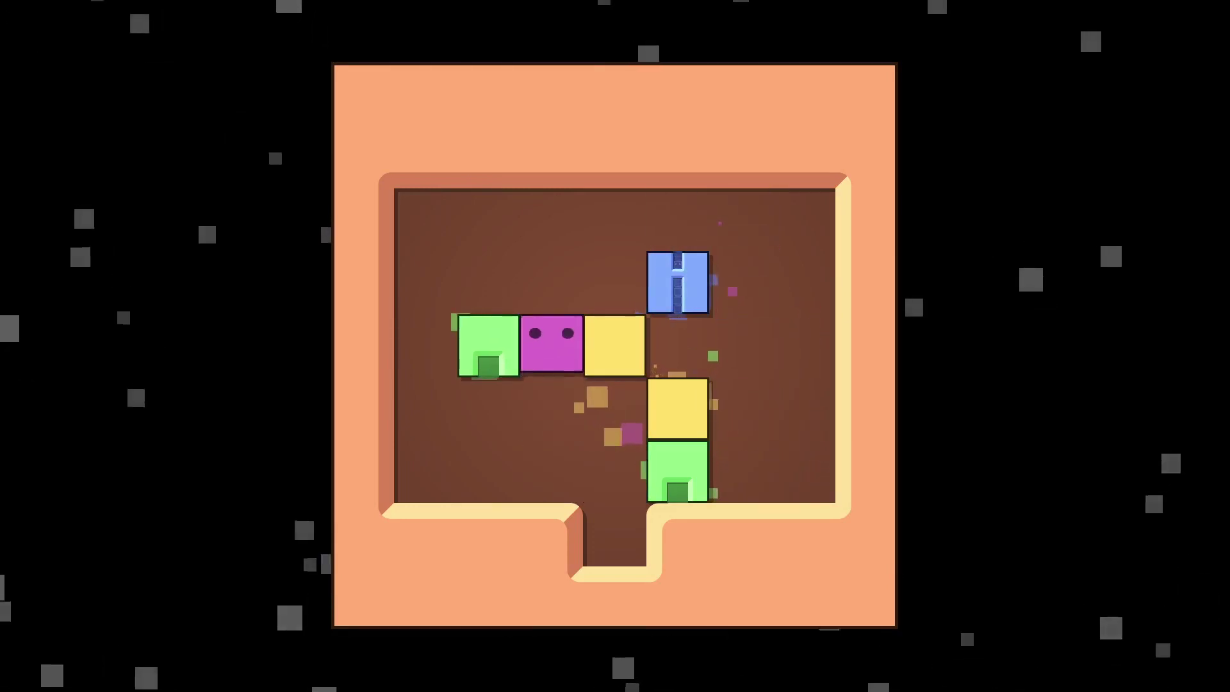
key(Right)
key(Up)
key(Up)
key(Right)
key(Right)
key(Down)
key(Down)
key(Down)
key(Down)
key(Right)
key(Down)
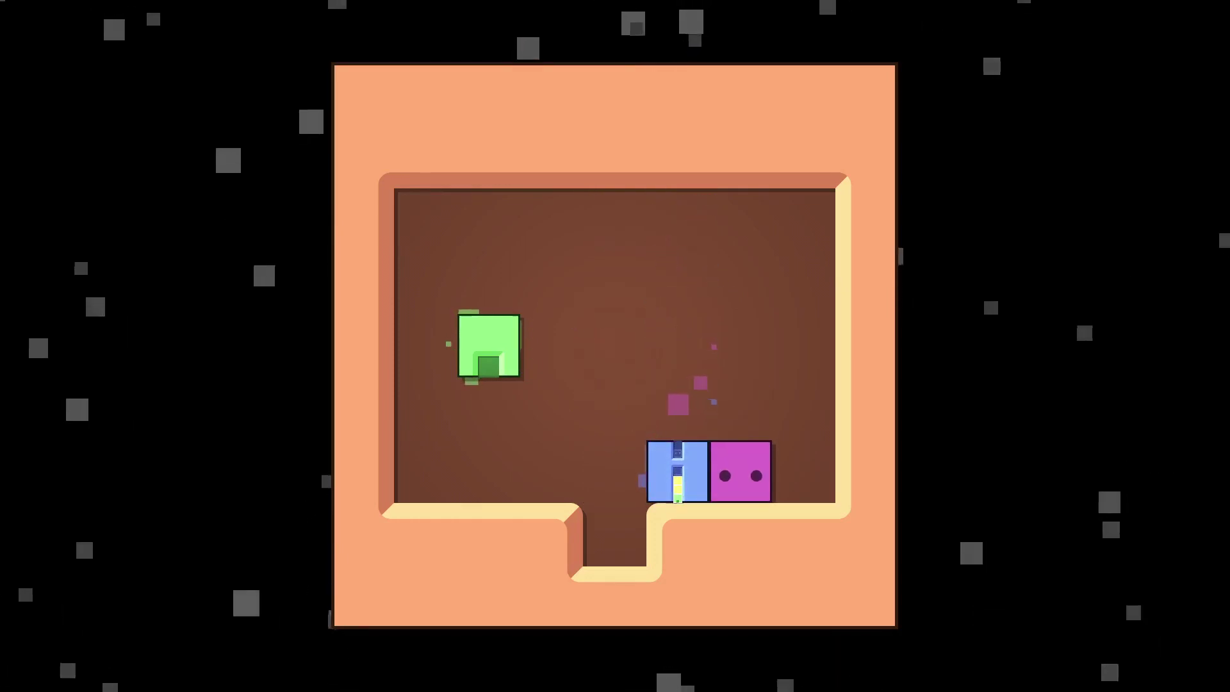
- Enter the blue box, exit it upward, and restart the level
key(Up)
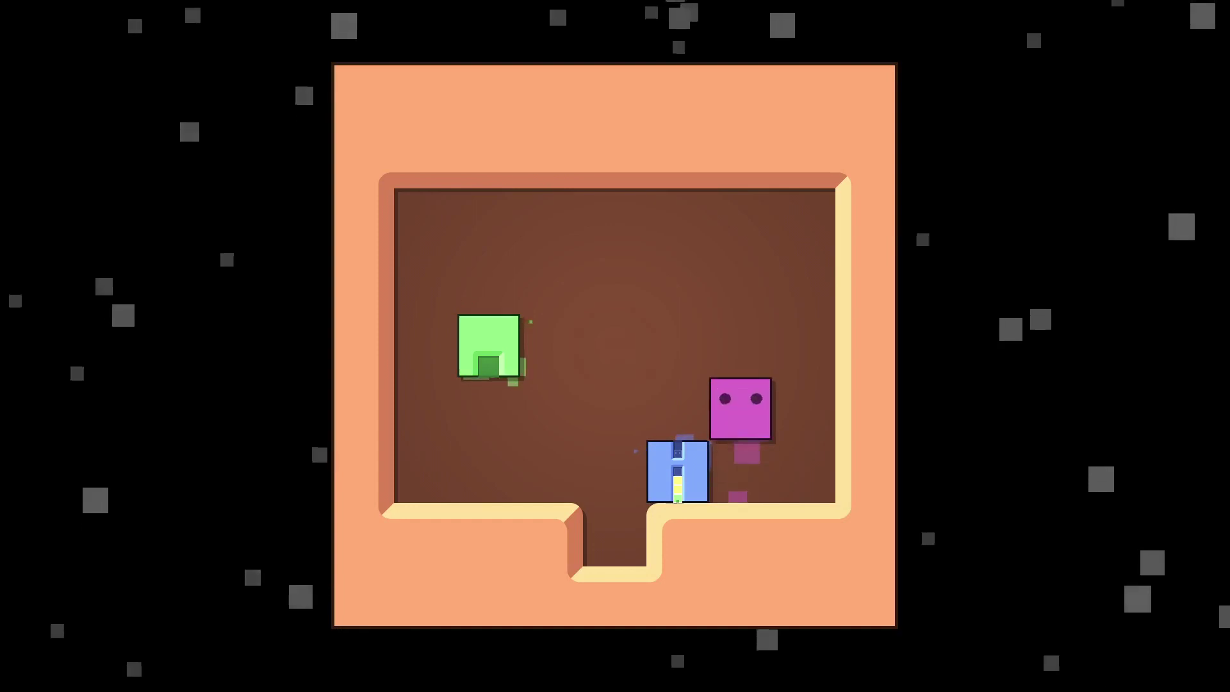
key(Left)
key(Down)
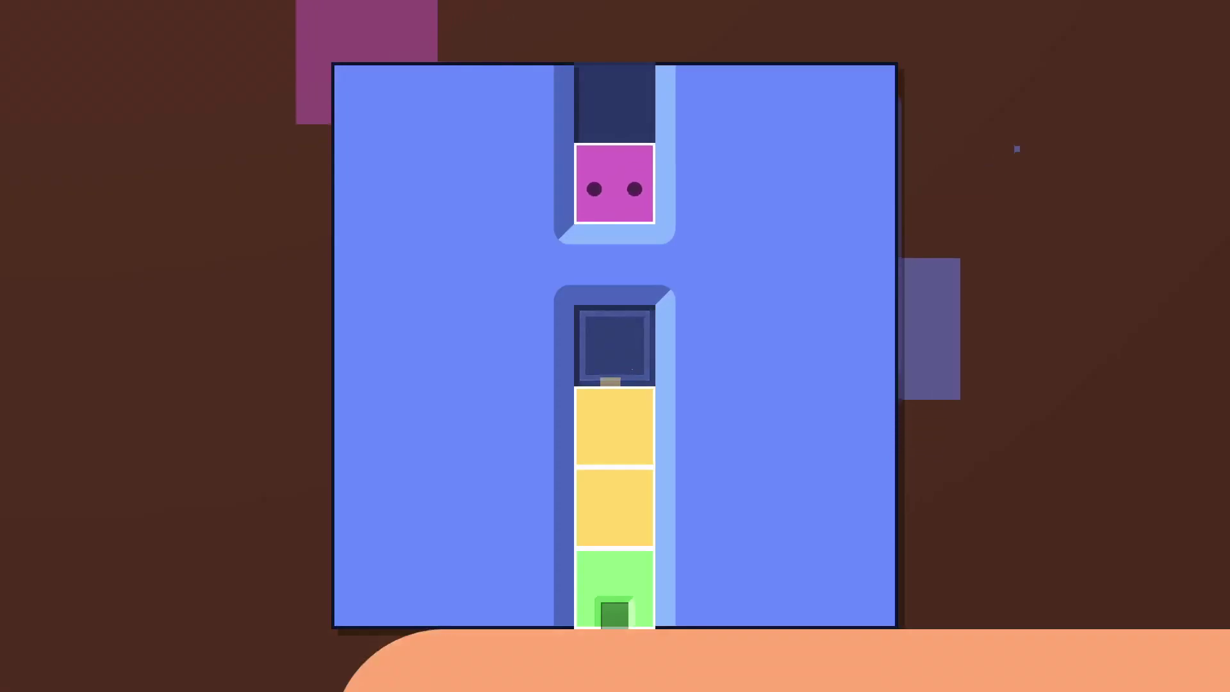
key(Up)
key(r)
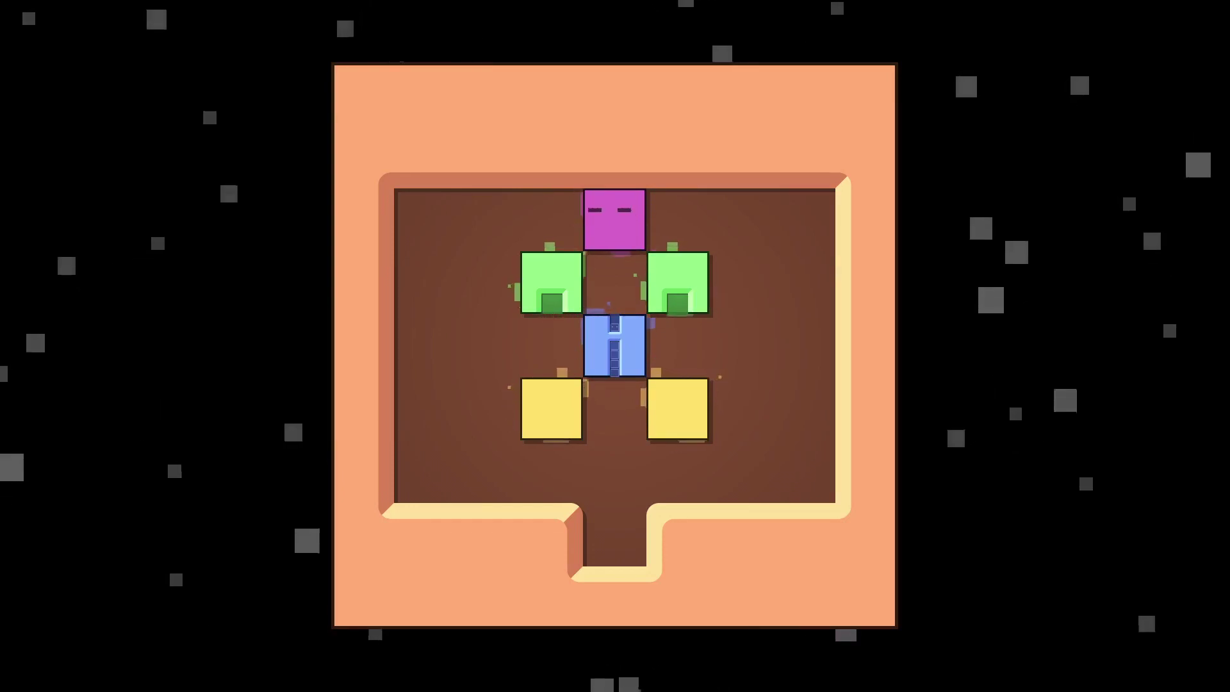
- Push the blue box up to the top wall from the bottom centre
key(Right)
key(Right)
key(Down)
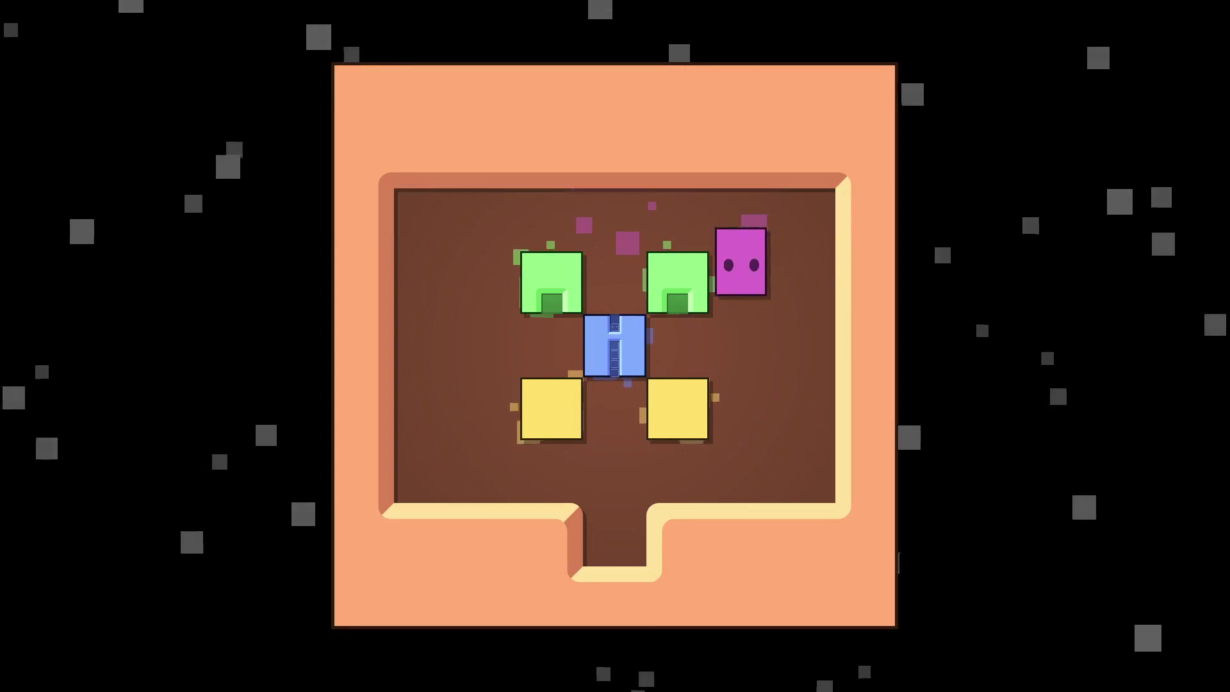
key(Down)
key(Down)
key(Down)
key(Left)
key(Left)
key(Up)
key(Up)
key(Up)
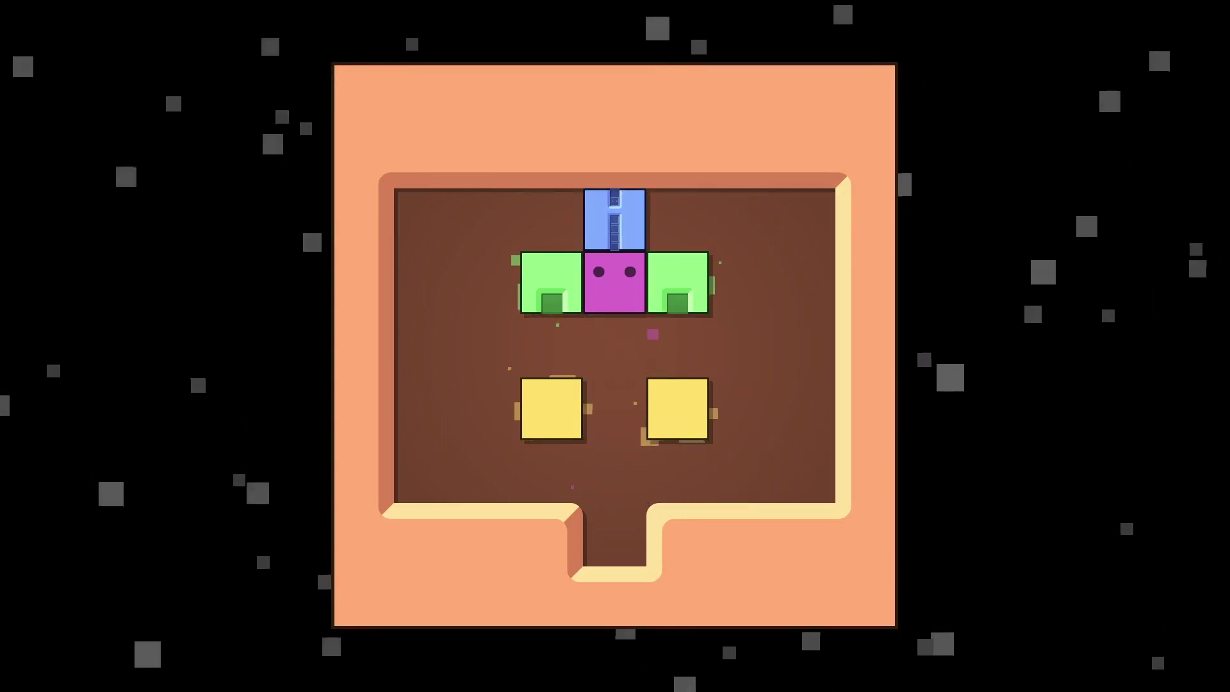
- Circle around the right green box and push the blue box back down
key(Down)
key(Right)
key(Right)
key(Left)
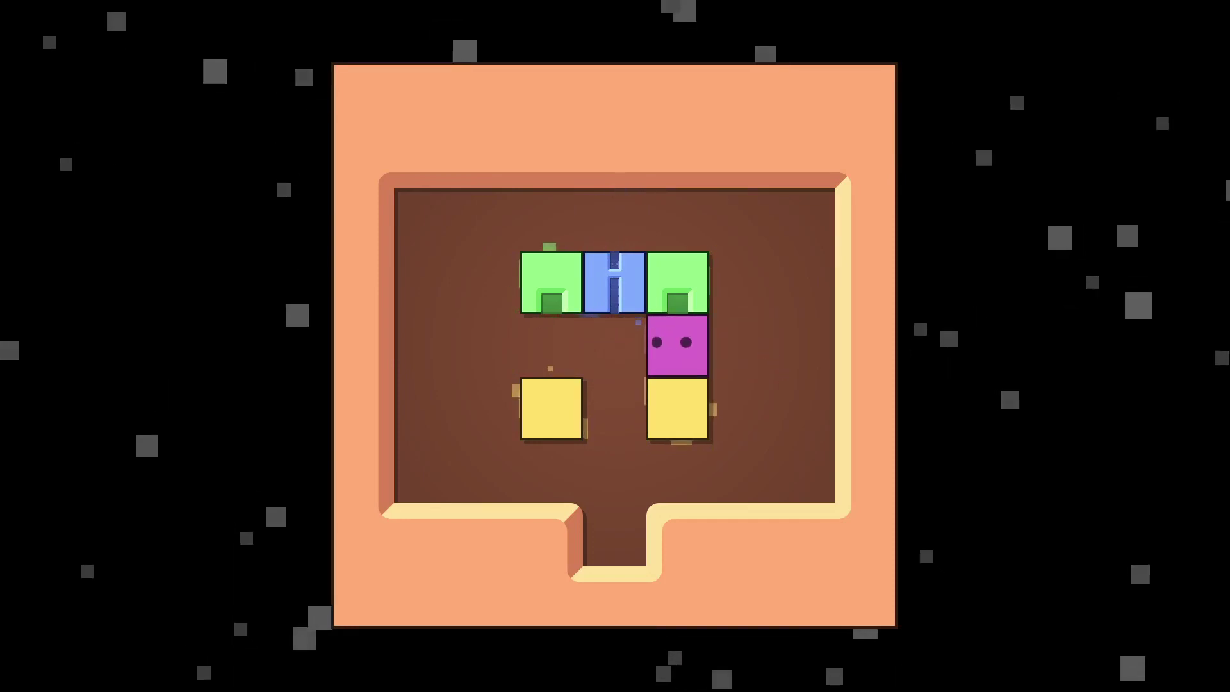
key(Right)
key(Up)
key(Up)
key(Left)
key(Left)
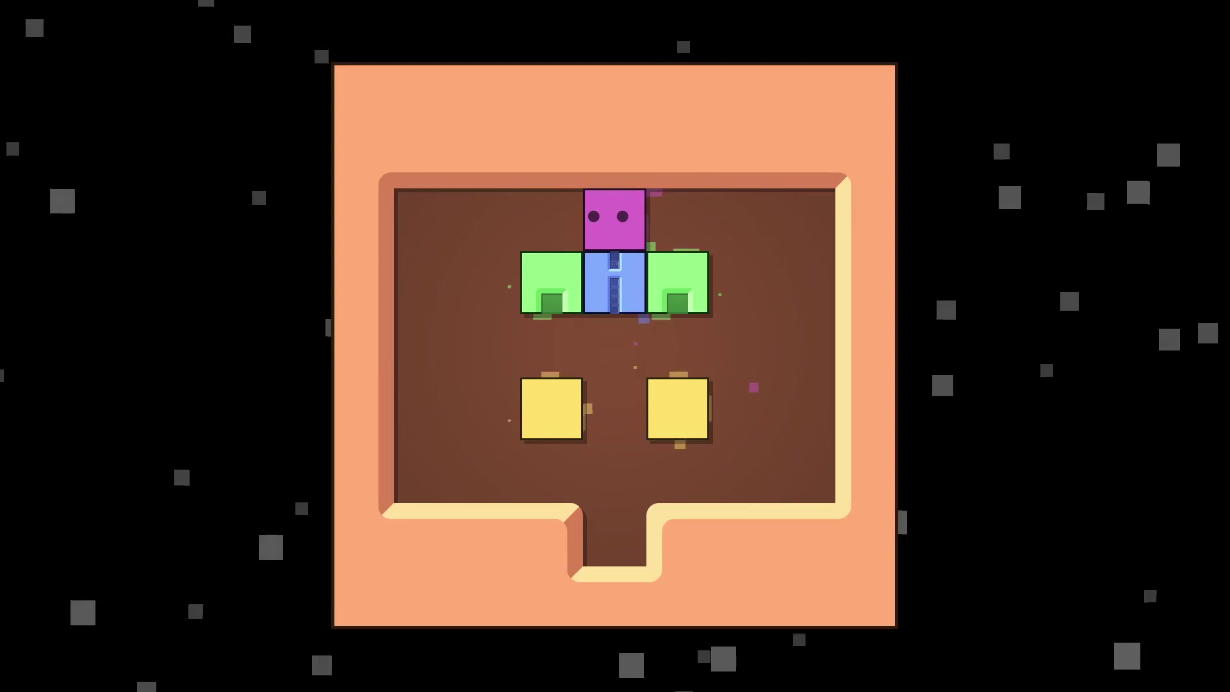
key(Down)
- Push the right green box left, then the blue box two spaces right
key(Up)
key(Right)
key(Right)
key(Right)
key(Down)
key(Left)
key(Left)
key(Up)
key(Left)
key(Left)
key(Left)
key(Down)
key(Down)
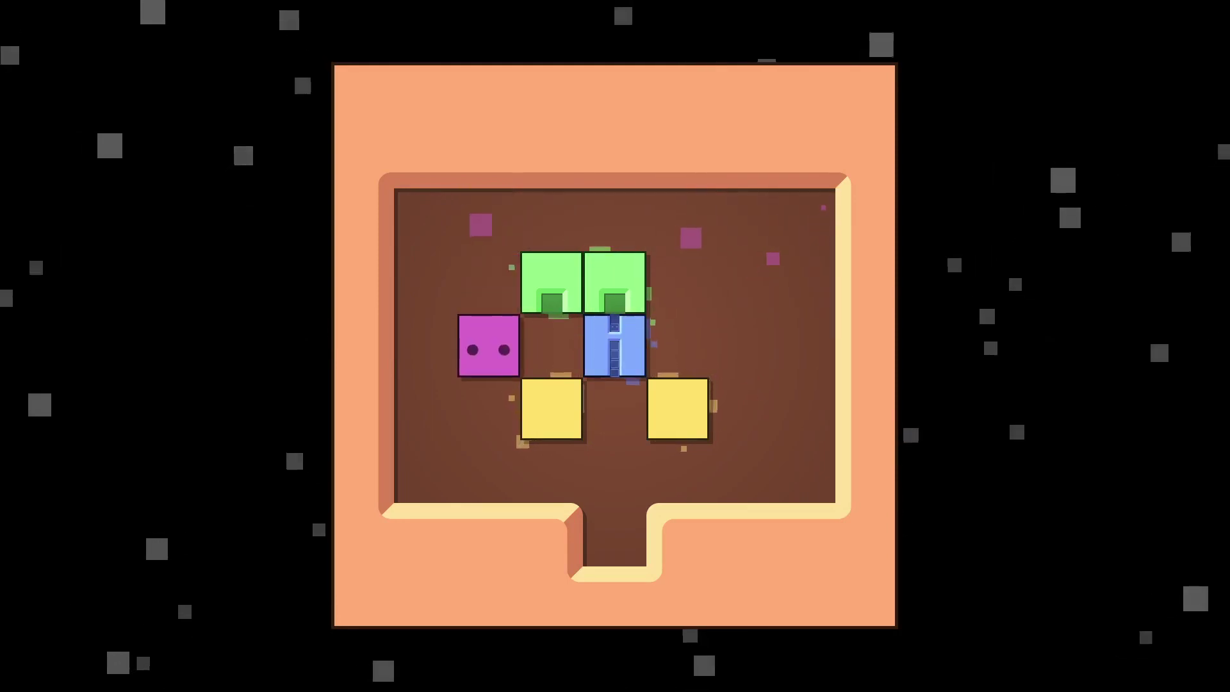
key(Right)
key(Right)
key(Up)
- Undo the green push, then move both green boxes toward the blue box
key(z)
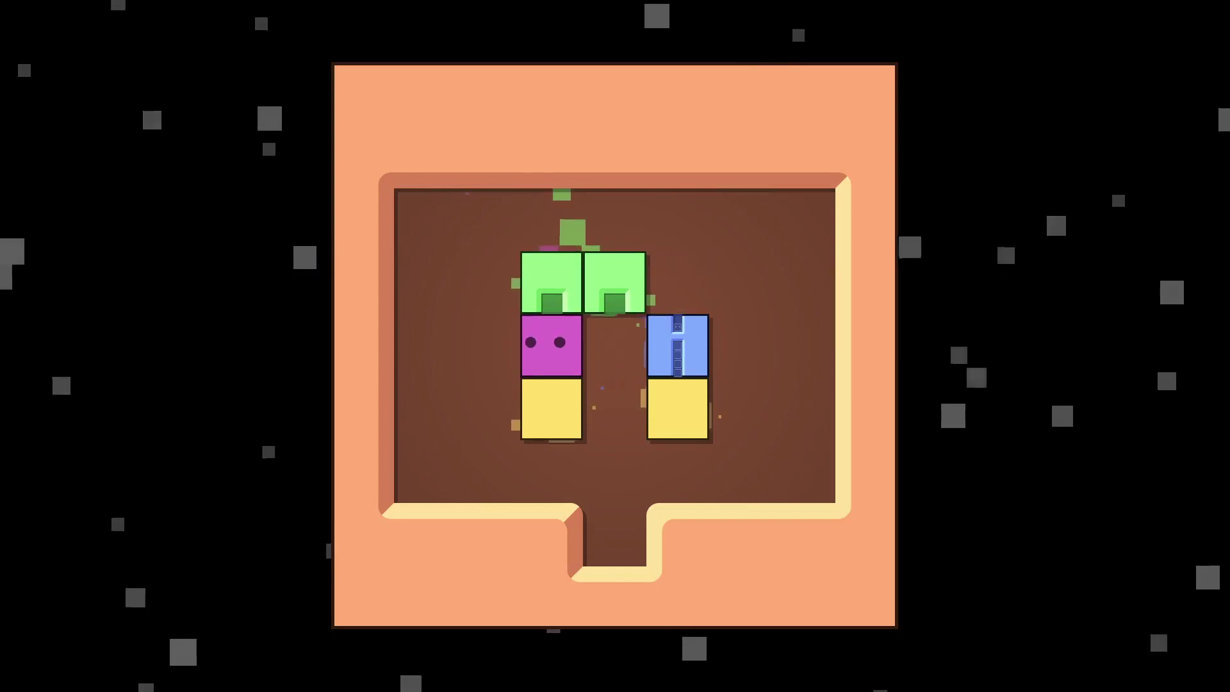
key(Up)
key(Up)
key(Right)
key(Down)
key(Right)
key(Left)
key(Down)
key(Down)
key(Up)
key(Right)
- Stack the top green box over blue, push the column down, then undo
key(Left)
key(Up)
key(Right)
key(Up)
key(Right)
key(Down)
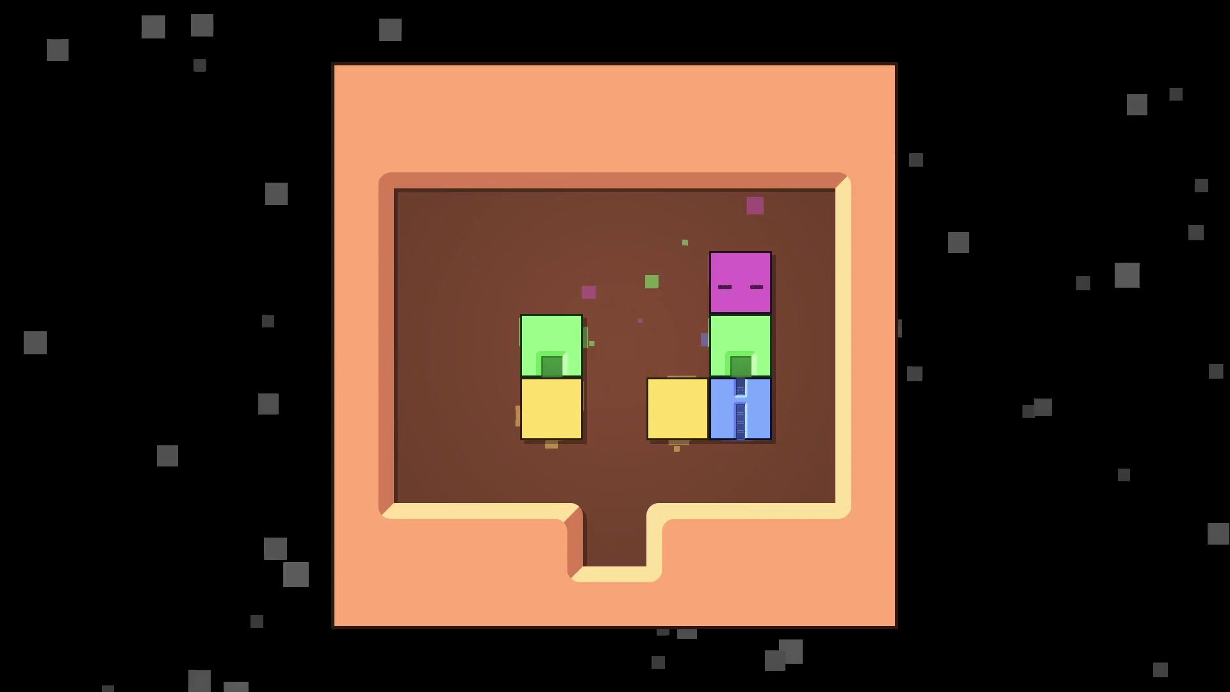
key(Down)
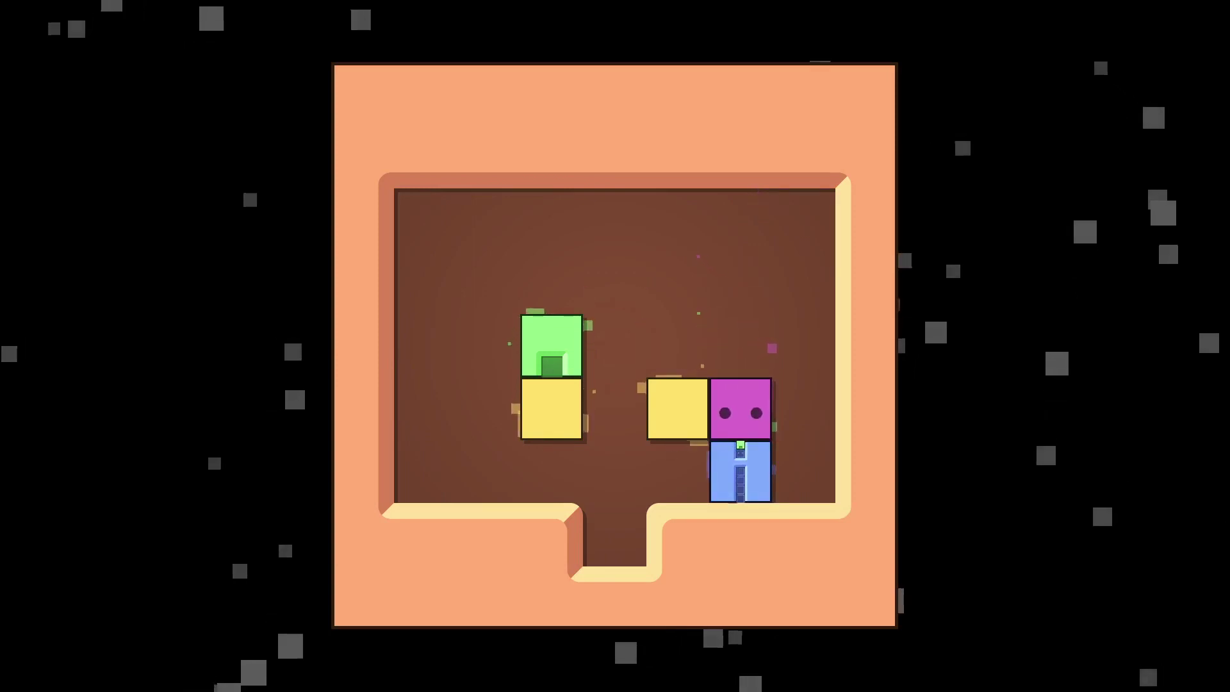
key(z)
- Push the column up into the blue box, back out, and restart the level
key(Right)
key(Down)
key(Down)
key(Down)
key(Left)
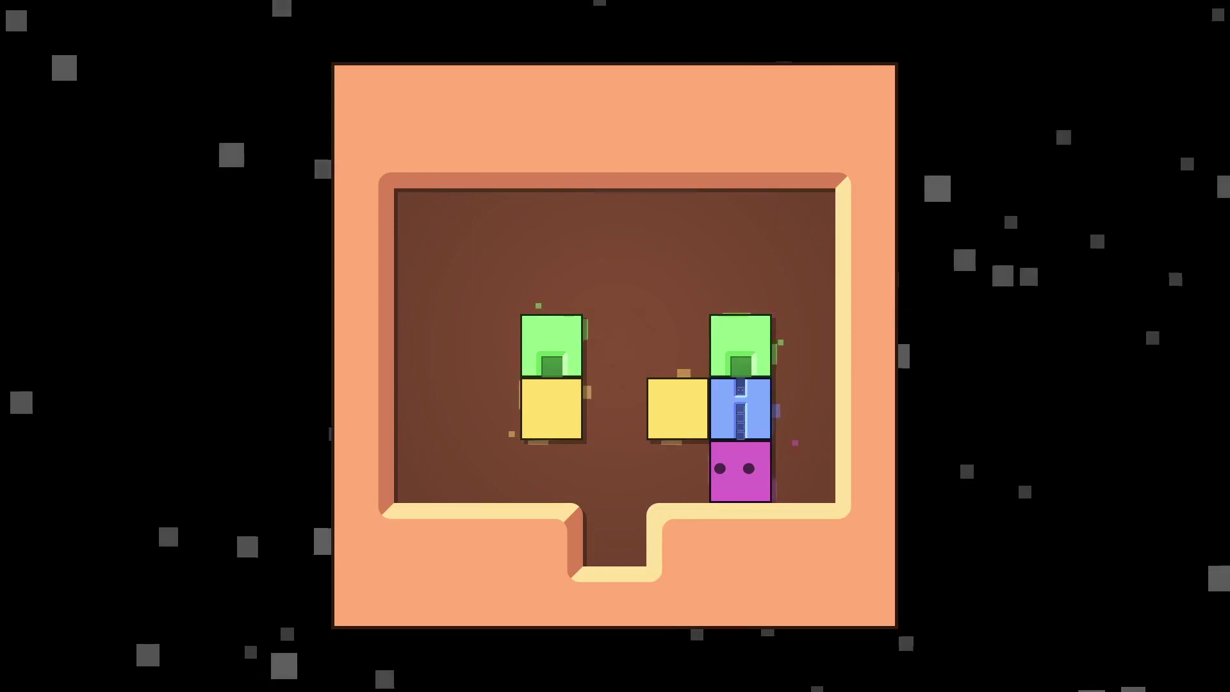
key(Up)
key(Up)
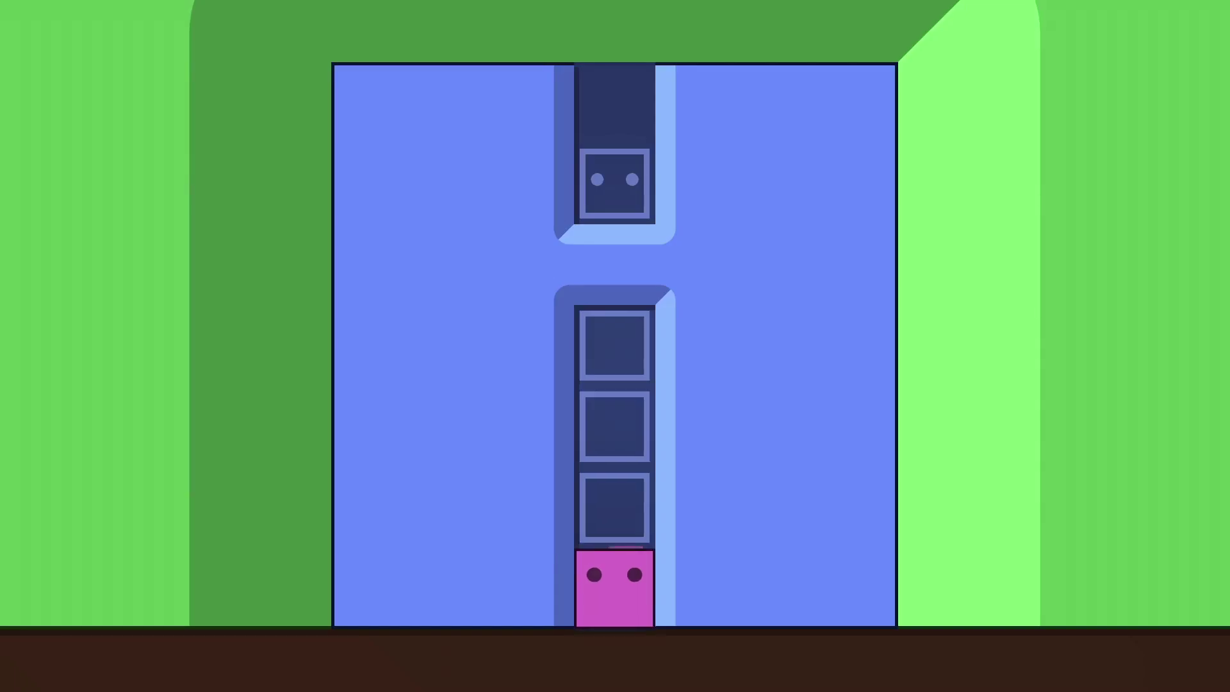
key(Down)
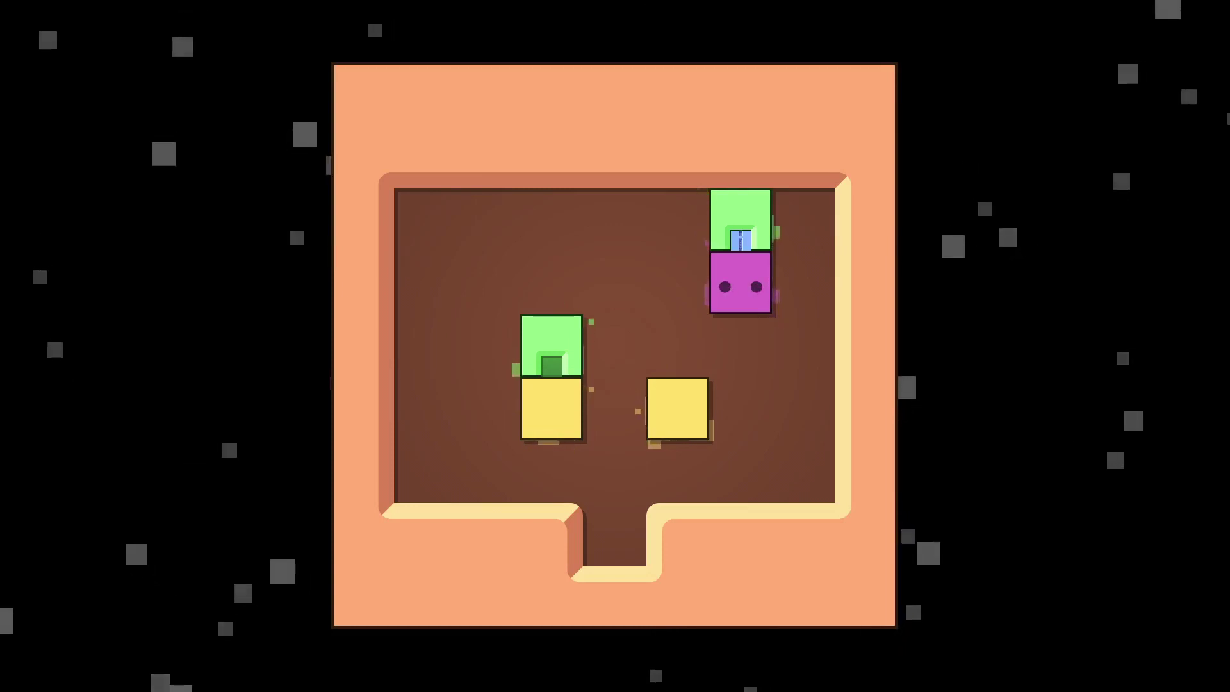
key(r)
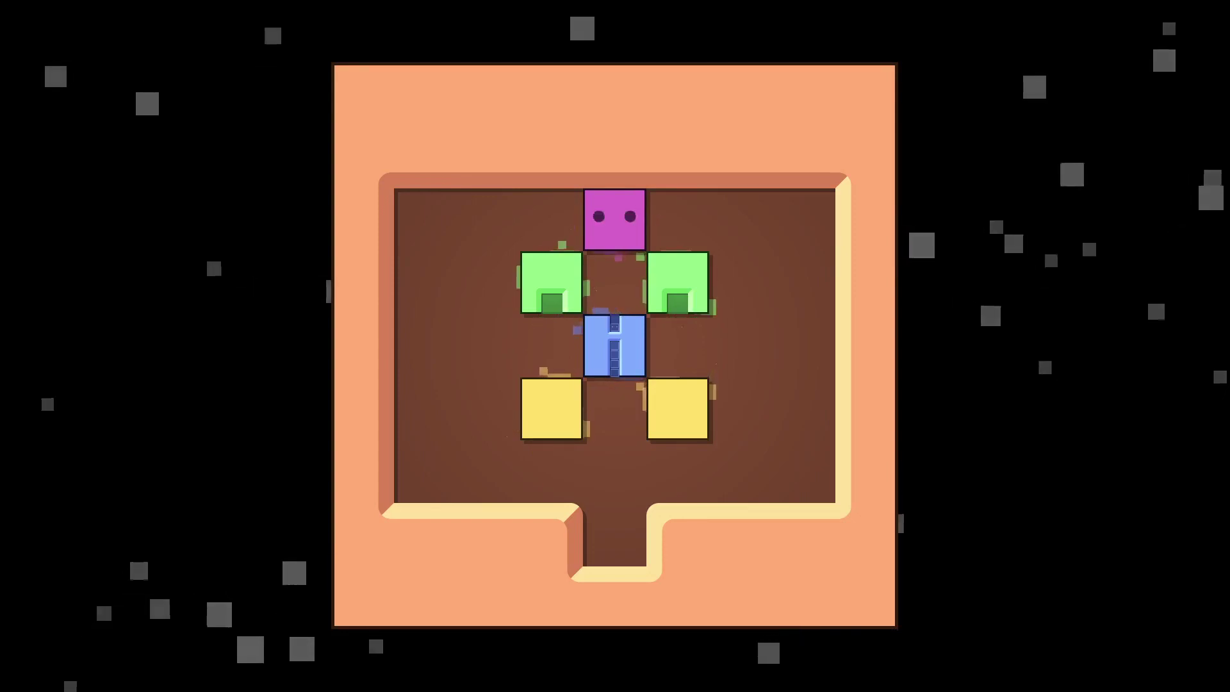
- Walk the player down into the bottom notch, then back up to the top row
key(Right)
key(Right)
key(Down)
key(Down)
key(Down)
key(Left)
key(Left)
key(Down)
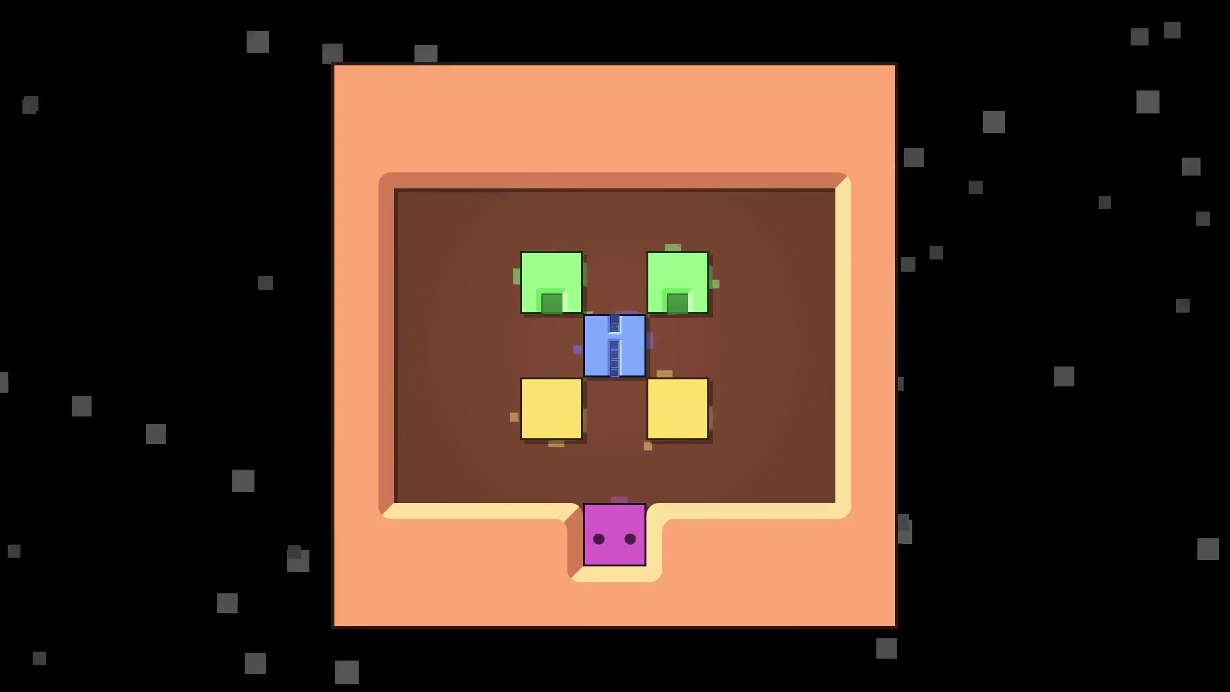
key(Up)
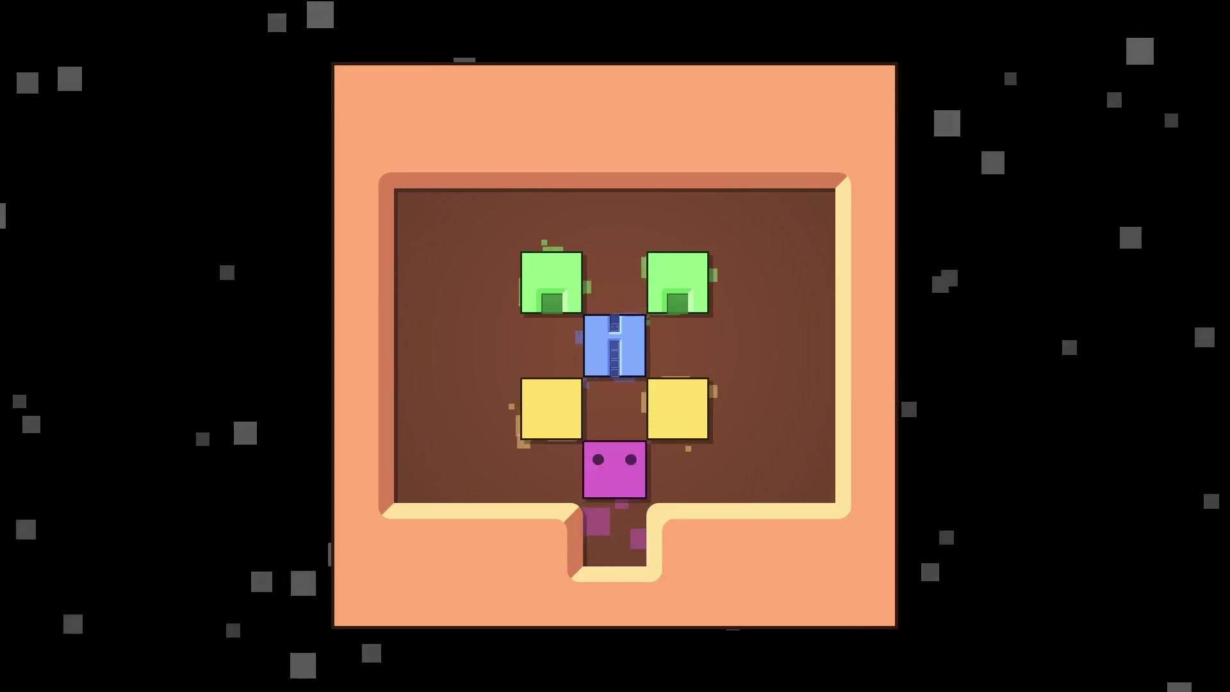
key(Right)
key(Right)
key(Up)
key(Up)
key(Left)
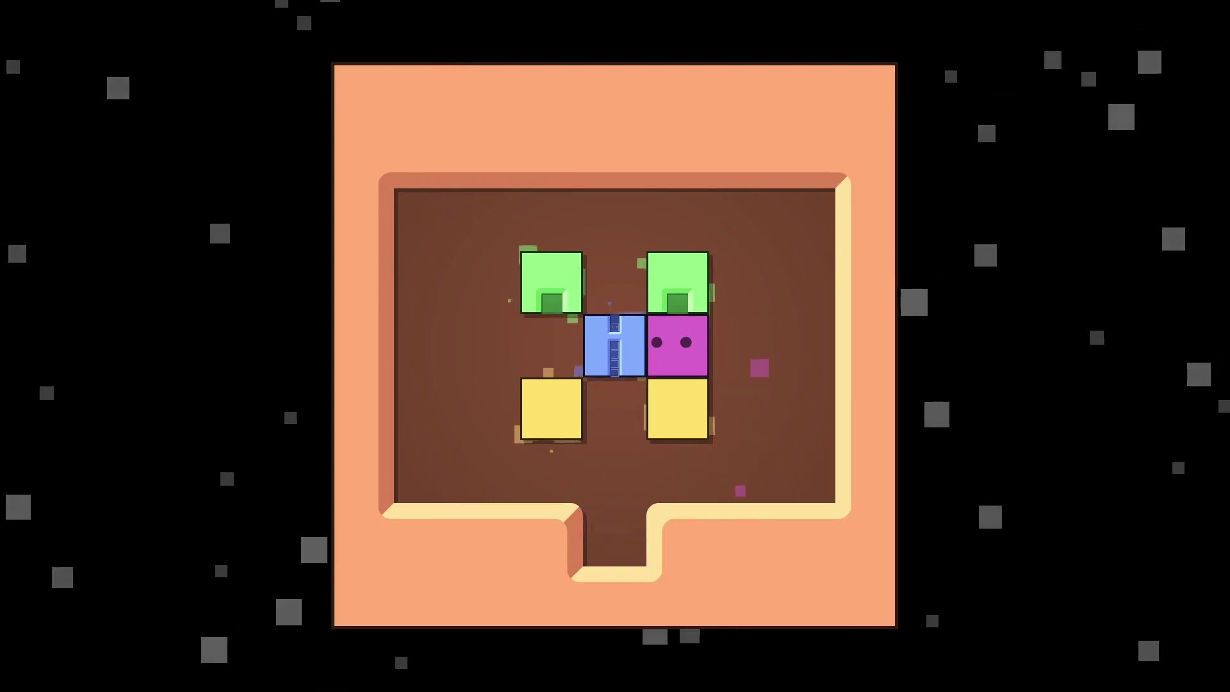
key(Right)
key(Up)
key(Up)
- Push the right green box further right, then return the player toward the blue box
key(Left)
key(Left)
key(Down)
key(Right)
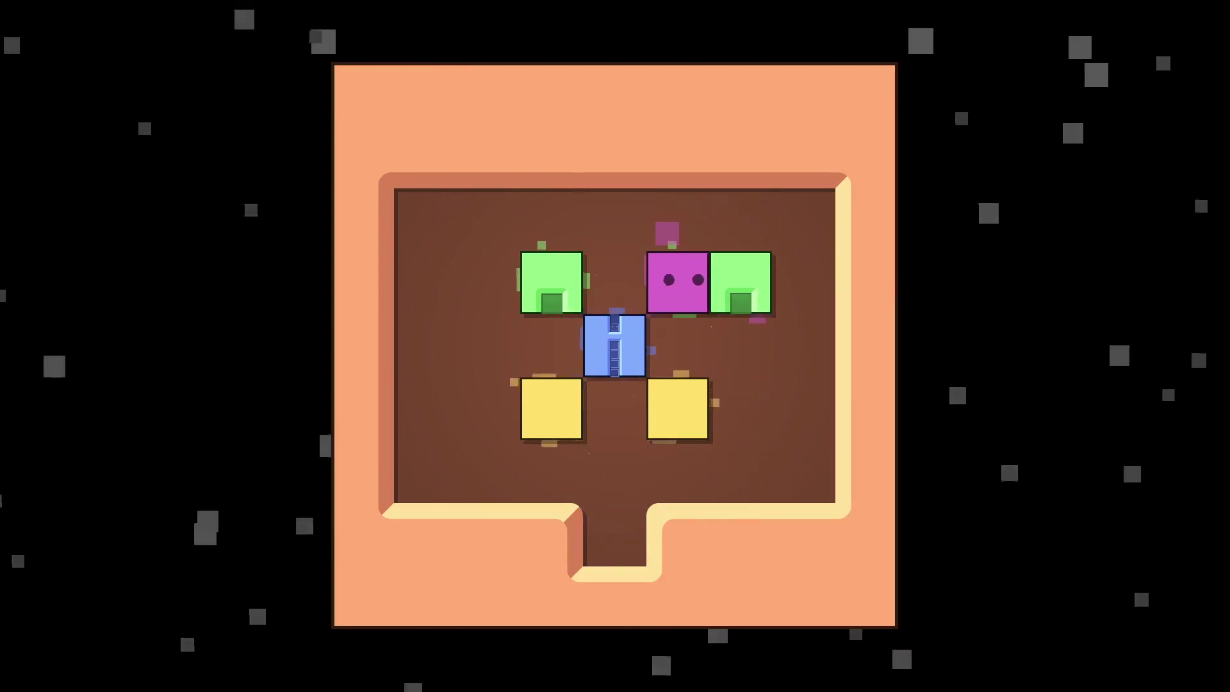
key(Right)
key(Up)
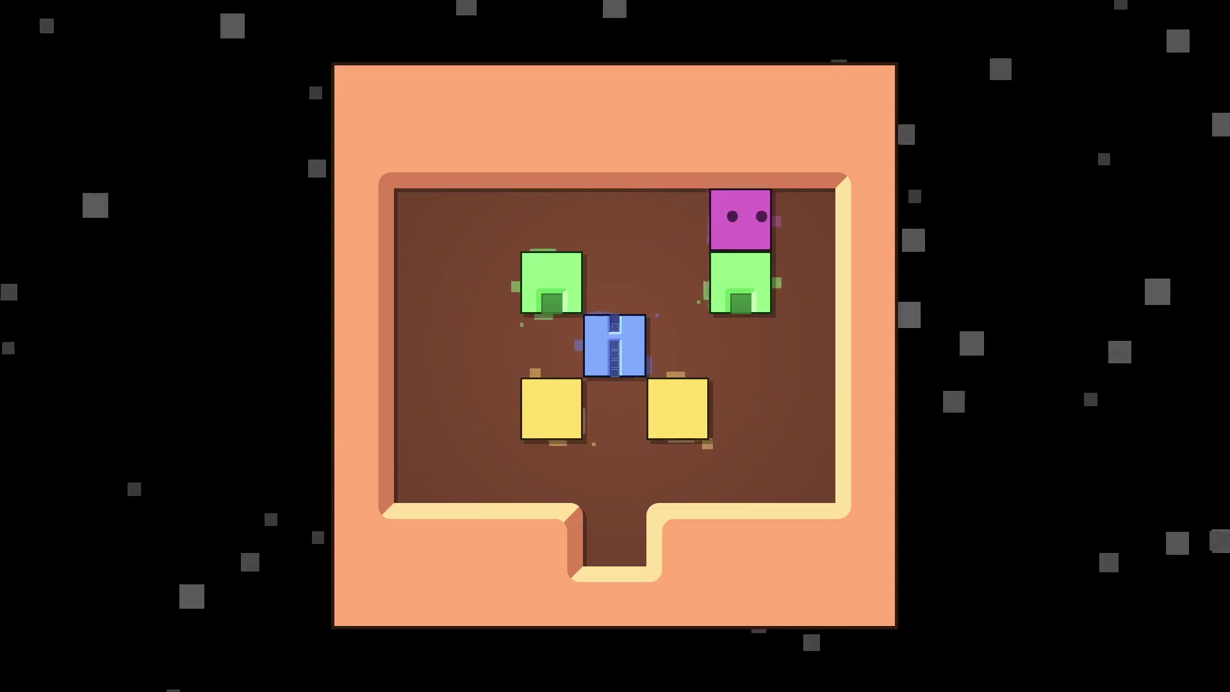
key(Right)
key(Down)
key(Down)
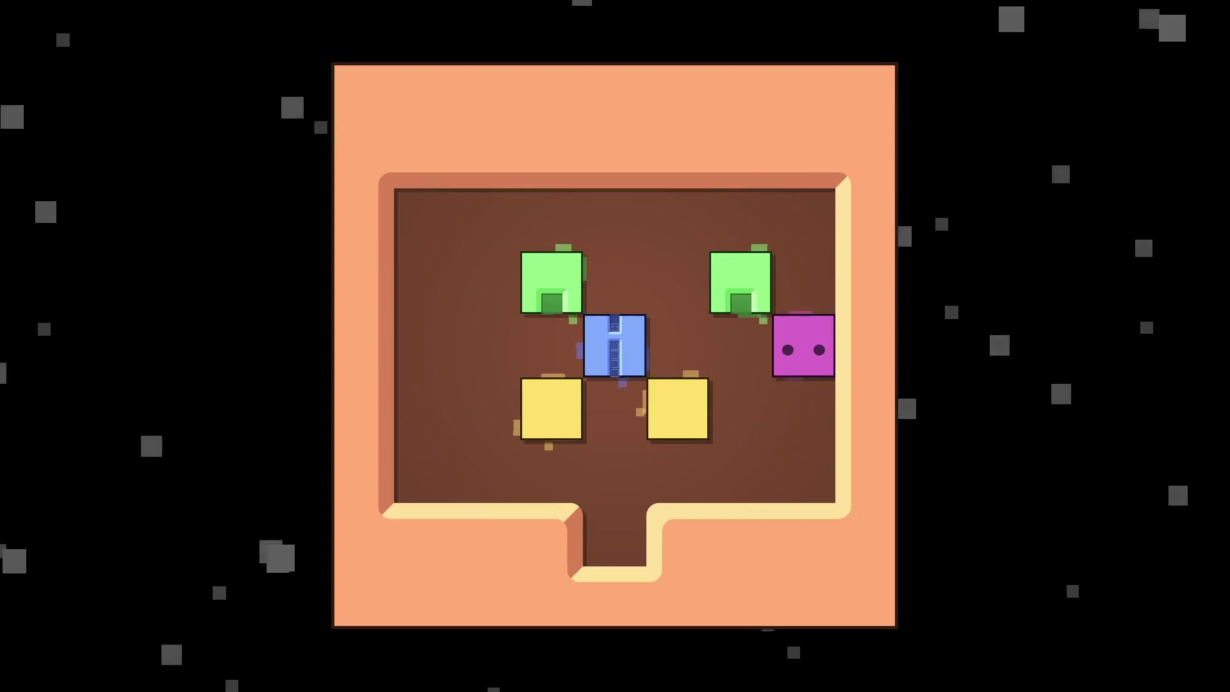
key(Left)
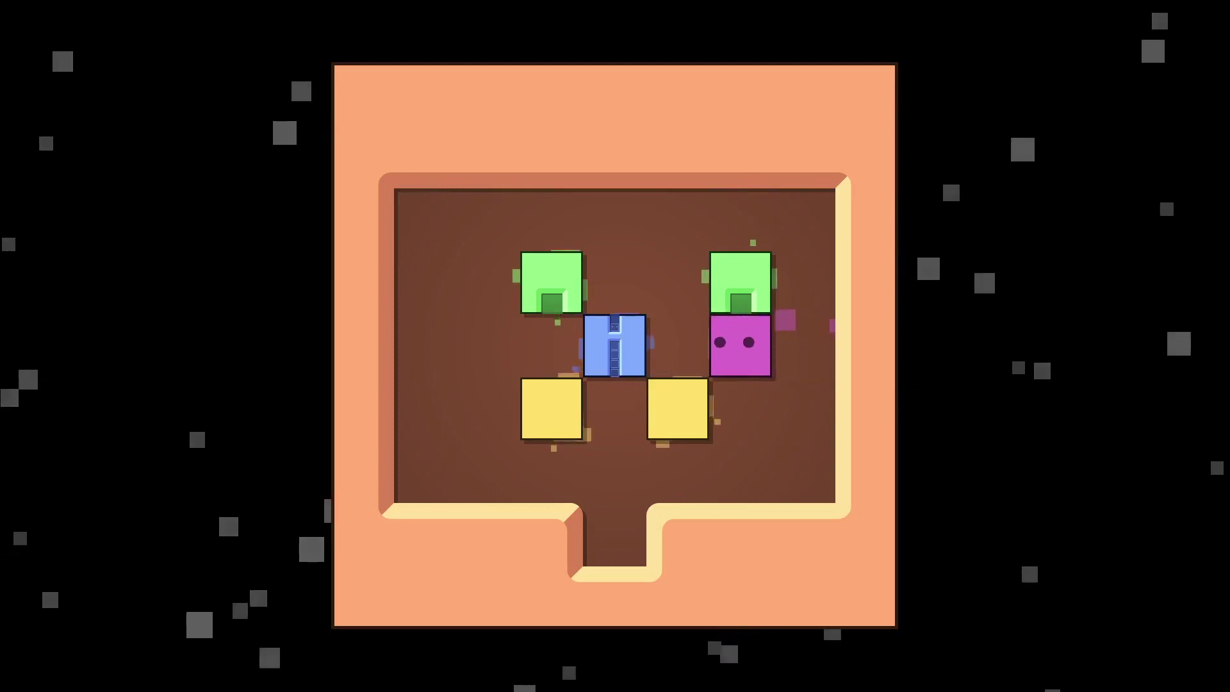
key(Left)
- Push the right green box down to the bottom wall, then back up the room
key(Up)
key(Up)
key(Left)
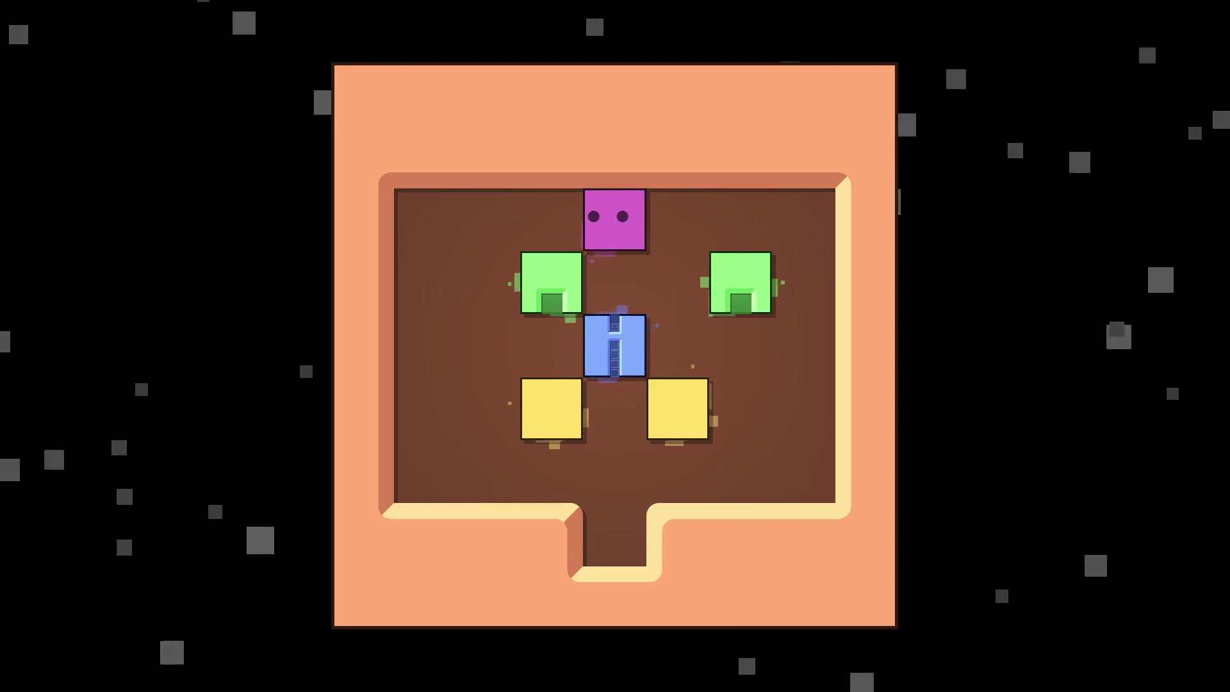
key(Right)
key(Right)
key(Down)
key(Down)
key(Down)
key(Right)
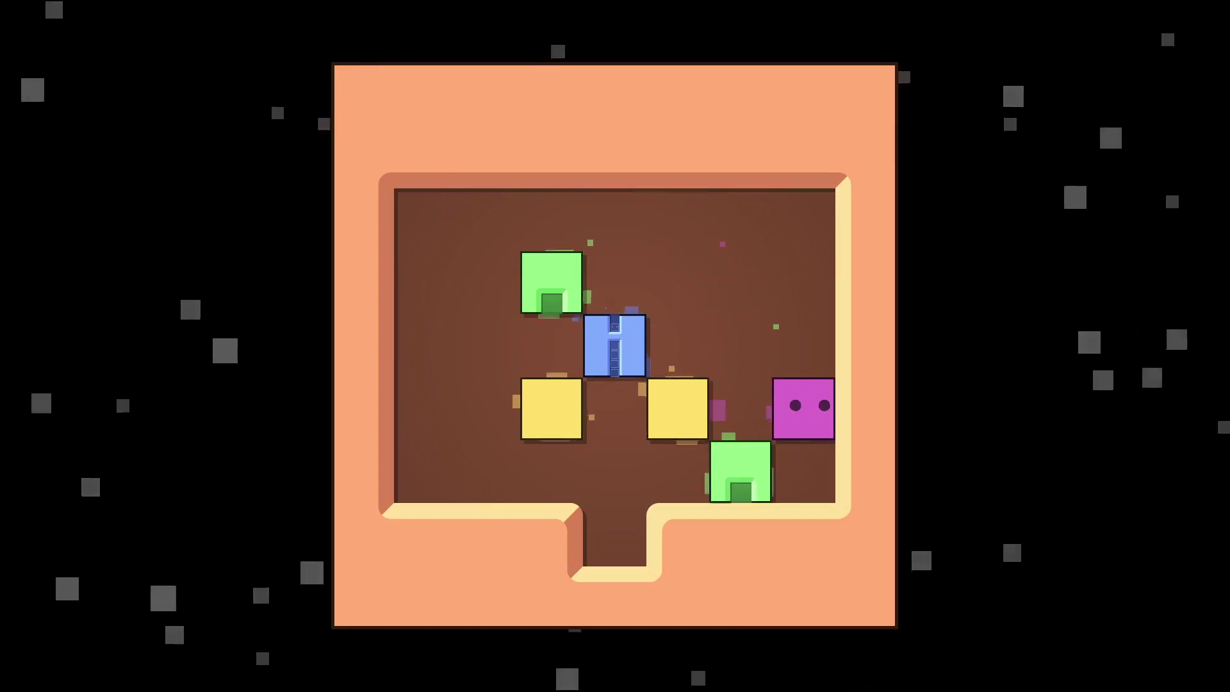
key(Left)
key(Up)
key(Up)
key(Down)
key(Left)
- Shift the right yellow box one cell right and push the green box down to the bottom
key(Left)
key(Down)
key(Down)
key(Left)
key(Left)
key(Up)
key(Right)
key(Right)
key(Down)
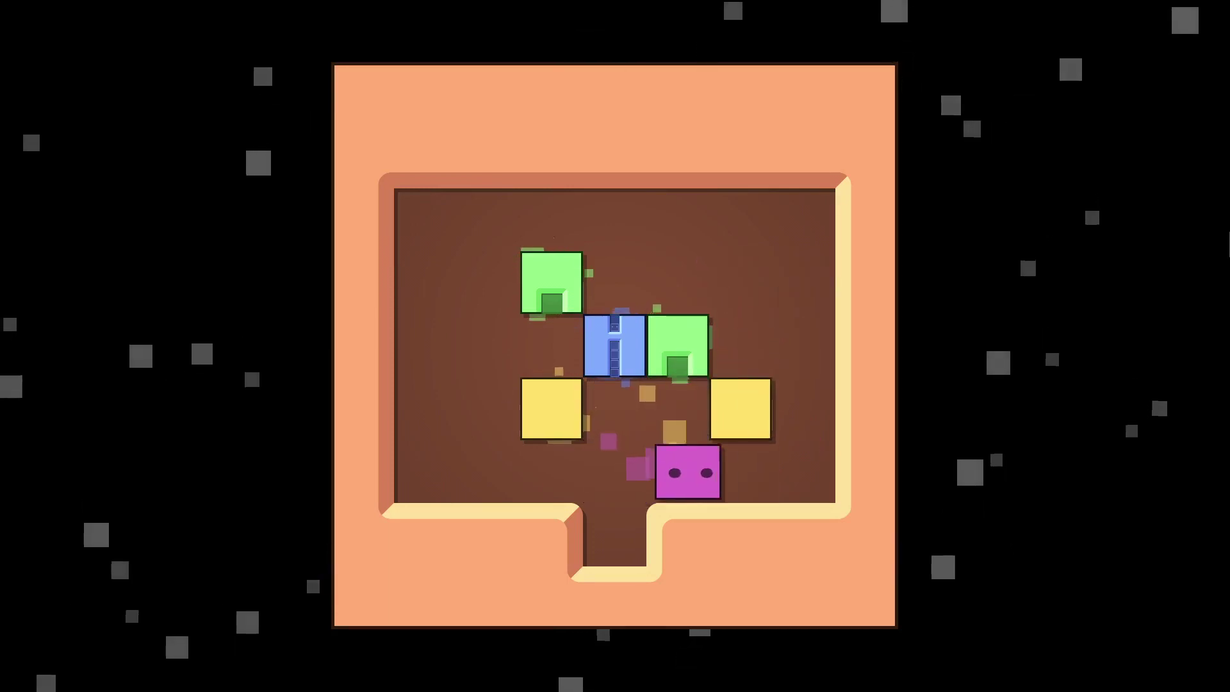
key(Right)
key(Up)
key(Up)
key(Up)
key(Left)
key(Left)
key(Down)
key(Down)
key(Up)
key(Up)
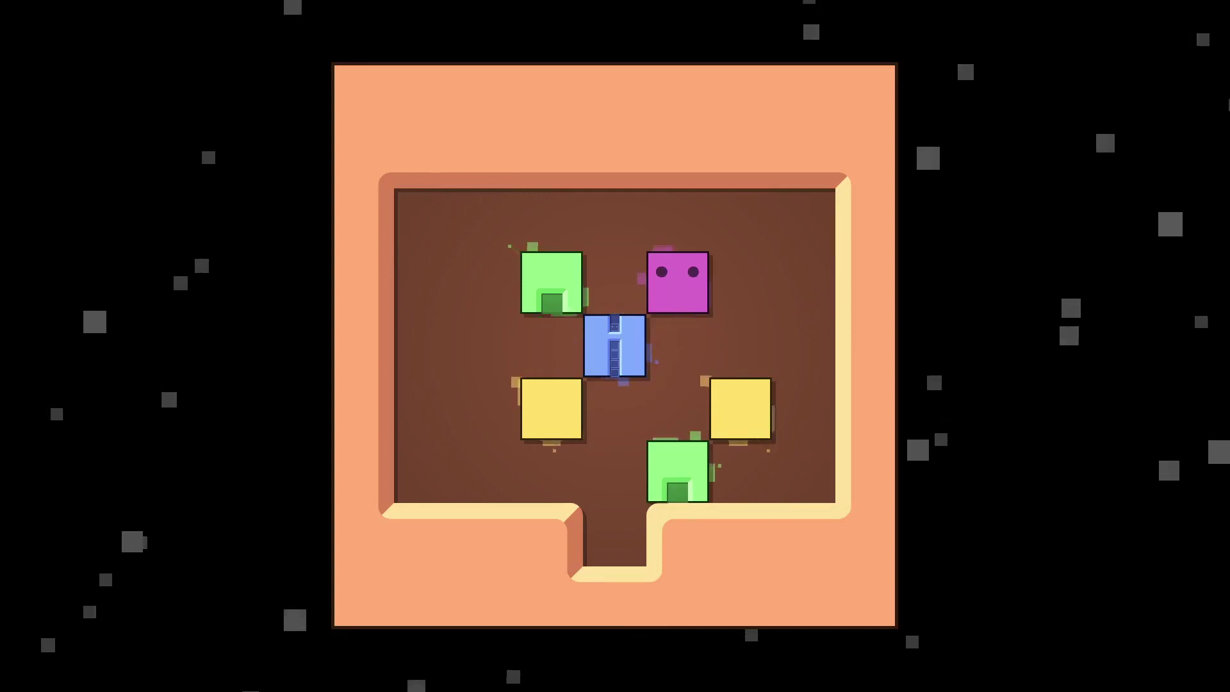
- Push the right yellow box back toward blue and nudge the blue box right and back
key(Right)
key(Right)
key(Down)
key(Down)
key(Left)
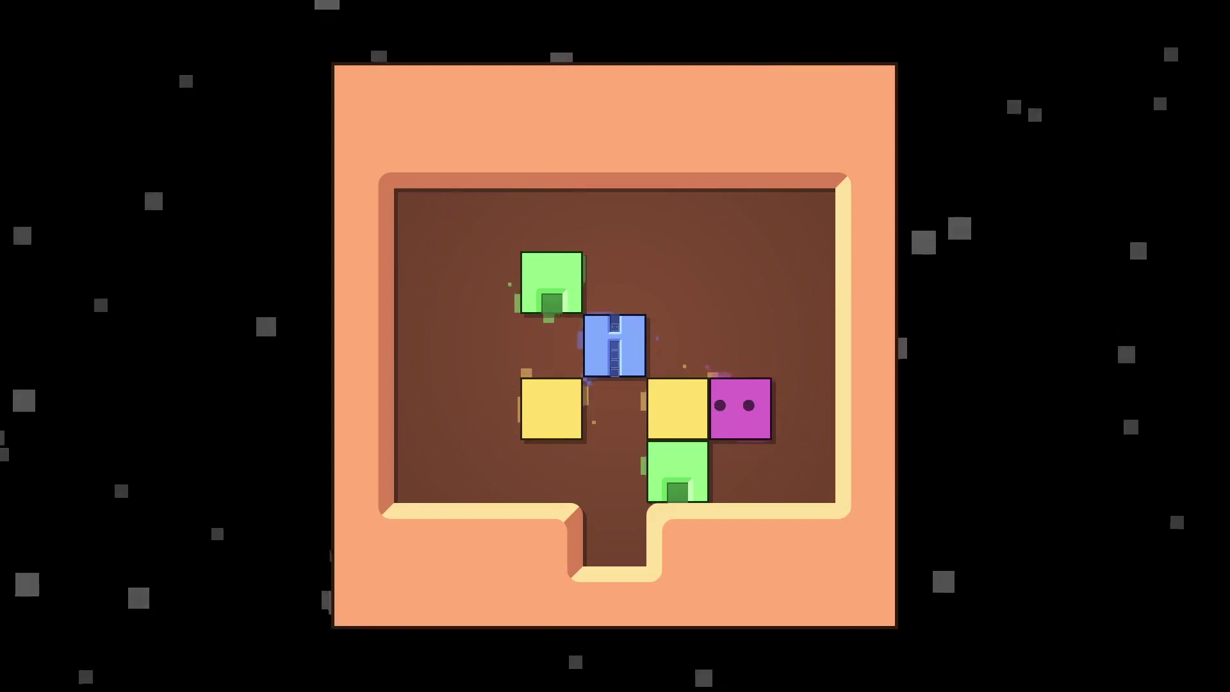
key(Up)
key(Up)
key(Up)
key(Left)
key(Left)
key(Left)
key(Left)
key(Down)
key(Down)
key(Right)
key(Right)
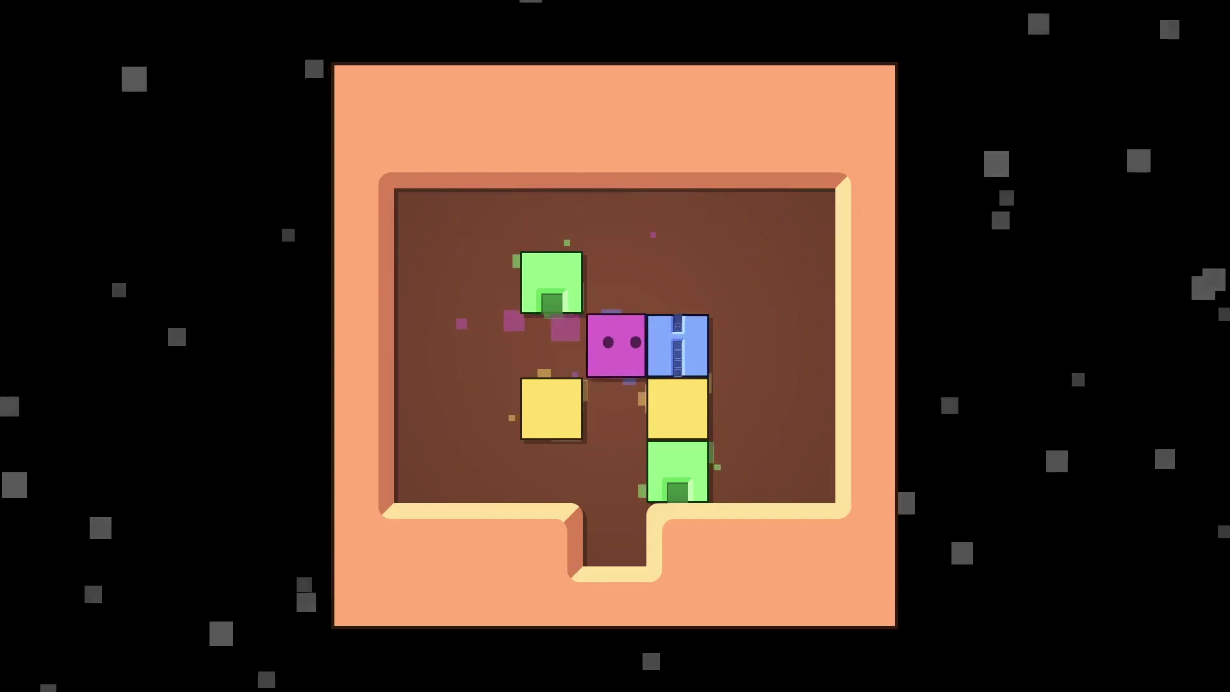
key(Left)
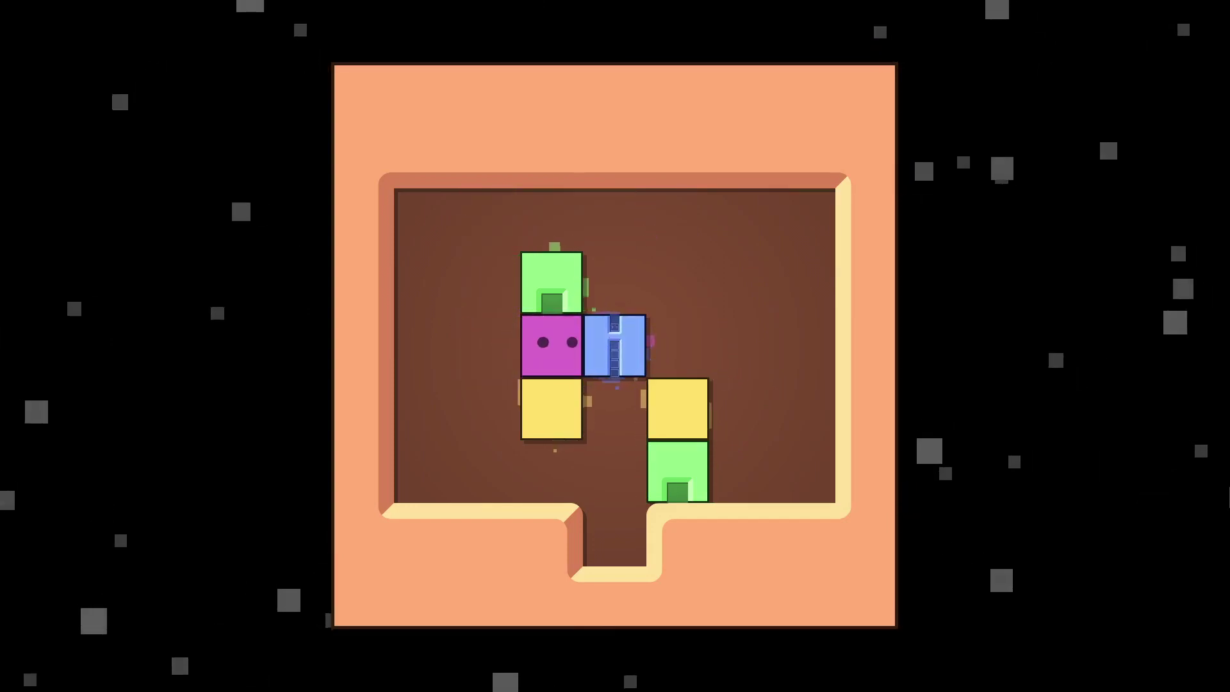
- Push the blue box one cell left
key(Left)
key(Up)
key(Up)
key(Right)
key(Right)
key(Right)
key(Down)
key(Down)
key(Left)
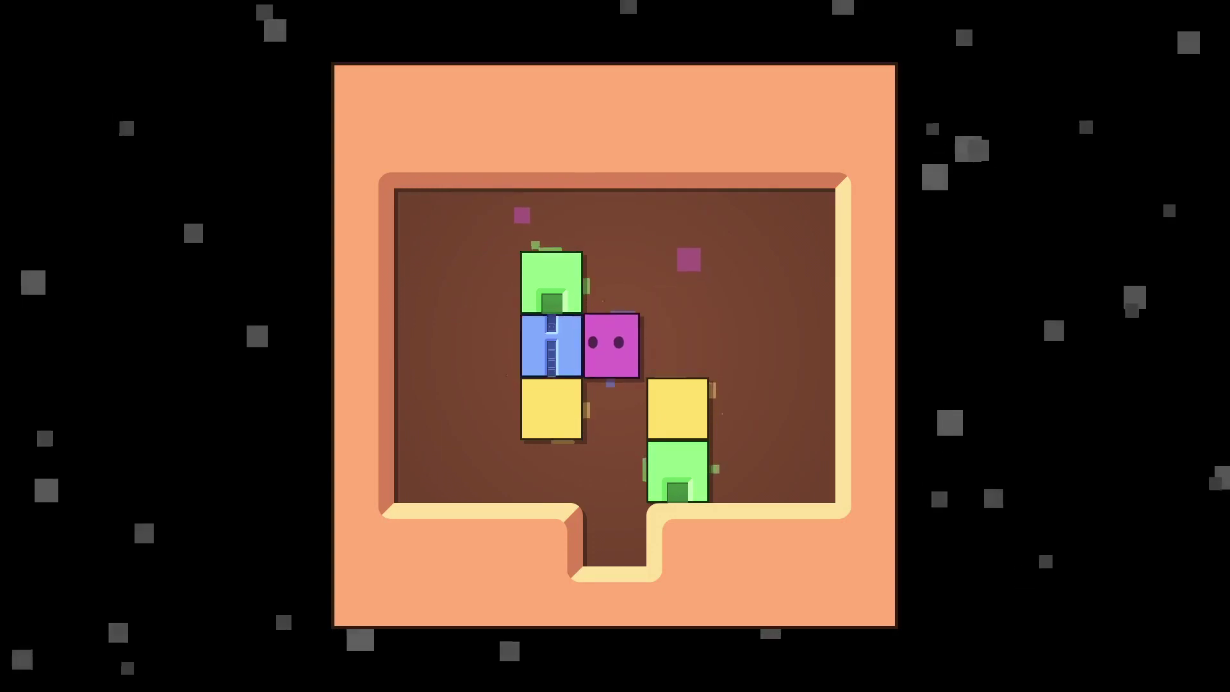
- Line up a yellow box to the right of the blue box
key(Down)
key(Down)
key(Left)
key(Up)
key(Right)
key(Up)
key(Up)
key(Left)
key(Left)
key(Down)
key(Left)
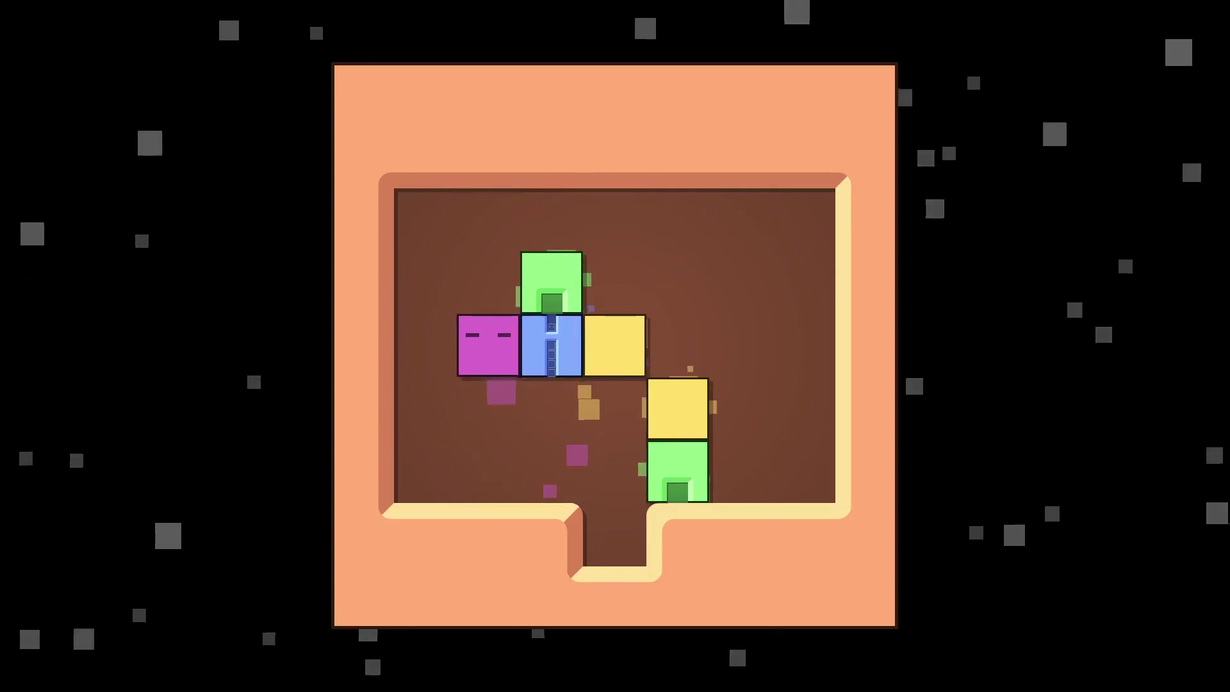
- Stack both yellow boxes below the blue box
key(Right)
key(Down)
key(Right)
key(Up)
key(Left)
key(Left)
key(Up)
key(Up)
key(Up)
key(Right)
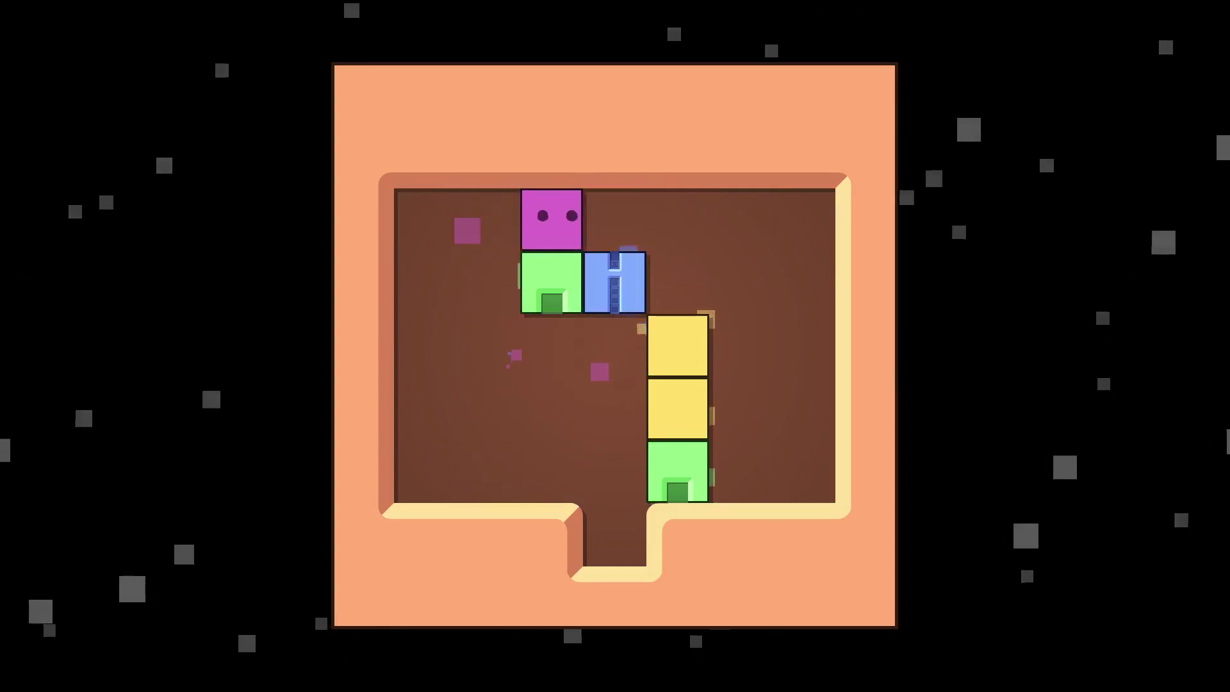
- Push down the blue-yellow column so blue swallows the yellows, then drop green into the notch
key(Left)
key(Down)
key(Right)
key(Right)
key(Up)
key(Right)
key(Down)
key(Down)
key(Down)
key(Down)
key(Down)
key(Down)
key(Up)
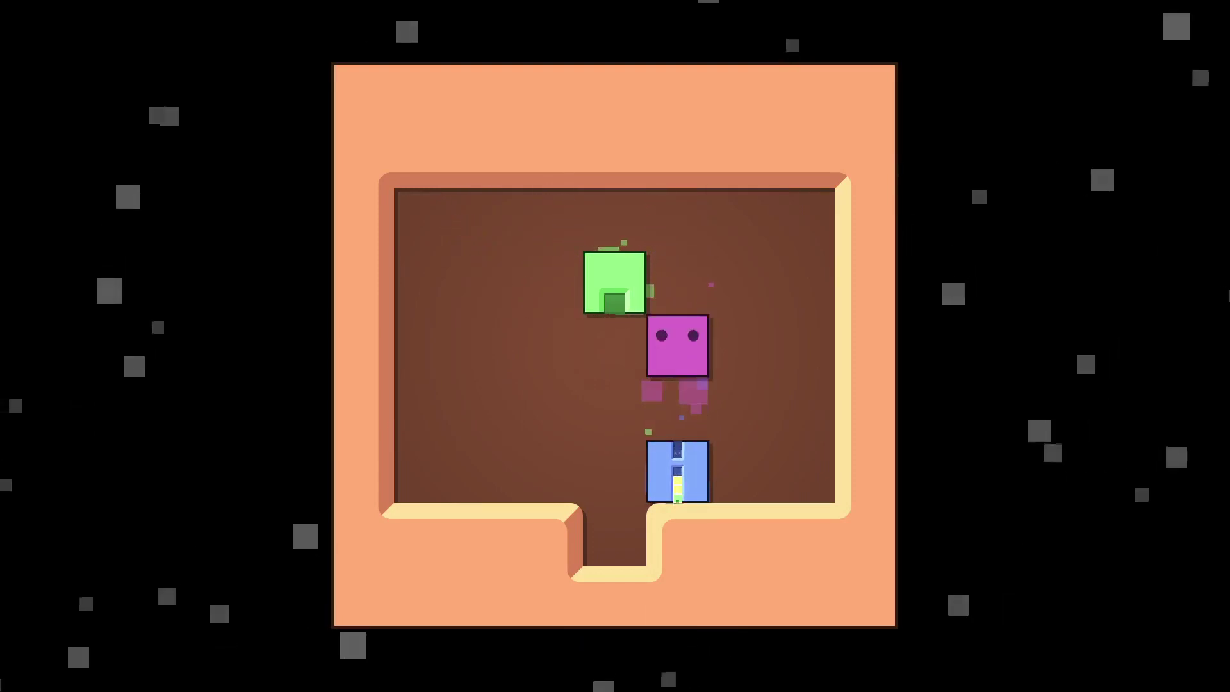
key(Up)
key(Left)
key(Down)
key(Down)
key(Down)
key(Down)
key(Right)
- Push the blue box down above the notch and drop into the notch to finish
key(Left)
key(Down)
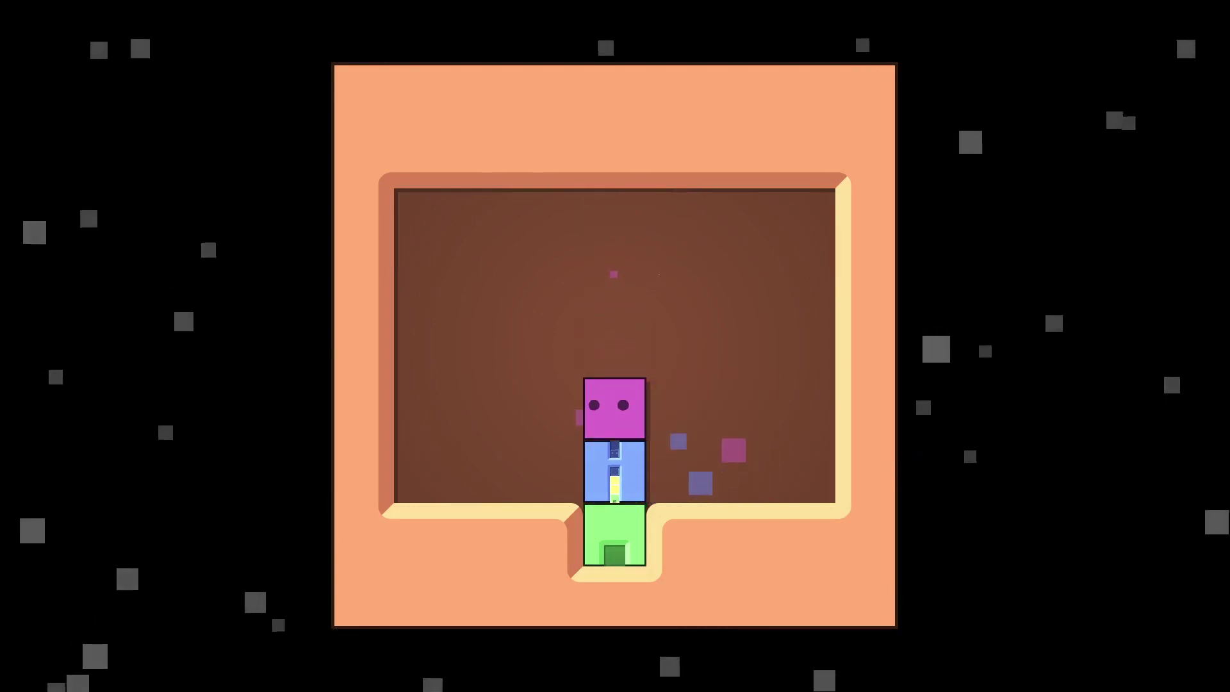
key(Down)
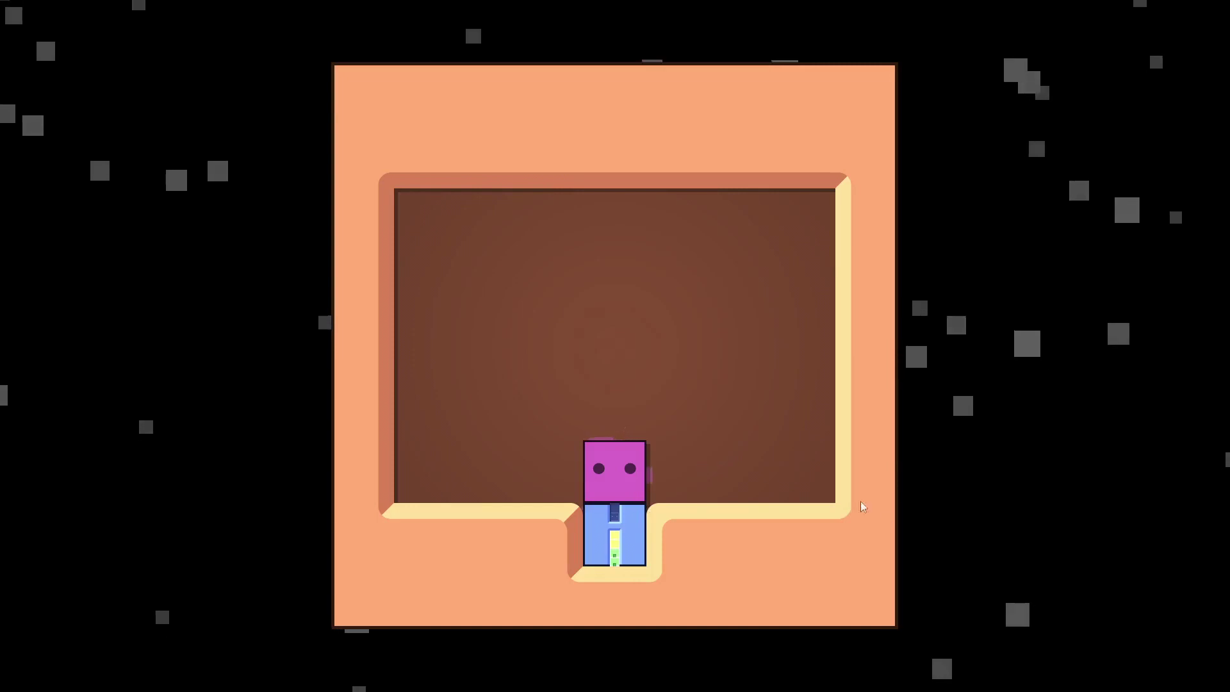
key(Down)
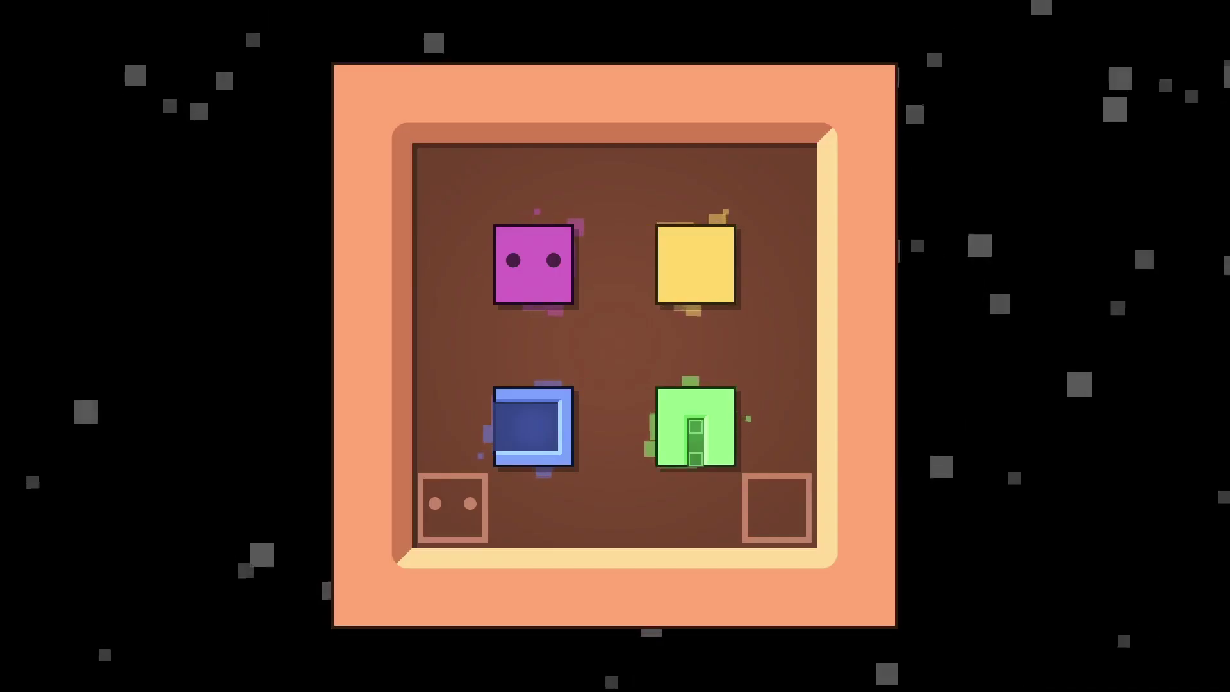
- Walk the player past the yellow box to stand beside the green box
key(Down)
key(Right)
key(Right)
key(Left)
key(Left)
key(Up)
key(Right)
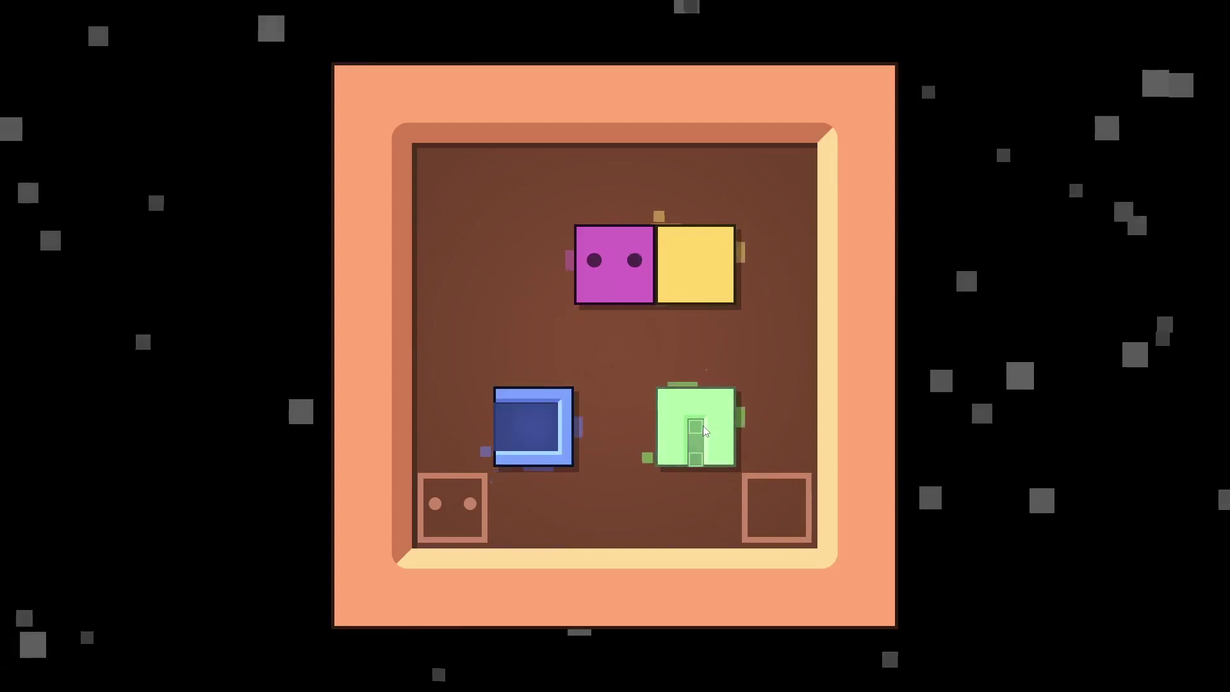
key(Down)
key(Right)
- Push the blue box across the board
key(Left)
key(Left)
key(Left)
key(Down)
key(Right)
key(Down)
key(Right)
key(Up)
- Line up the blue and green boxes
key(Left)
key(Up)
key(Right)
key(Right)
key(Right)
key(Left)
key(Down)
key(Down)
key(Right)
key(Up)
key(Left)
- Push the green box and then the yellow box into the blue box
key(Up)
key(Right)
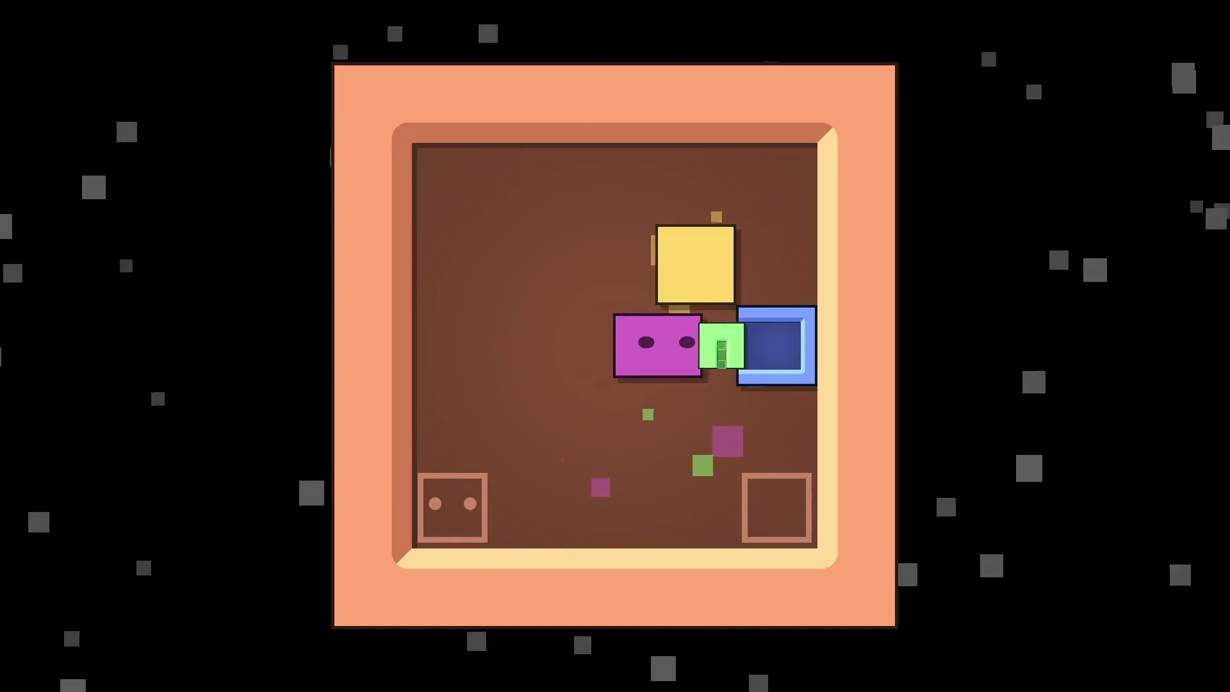
key(Left)
key(Left)
key(Up)
key(Right)
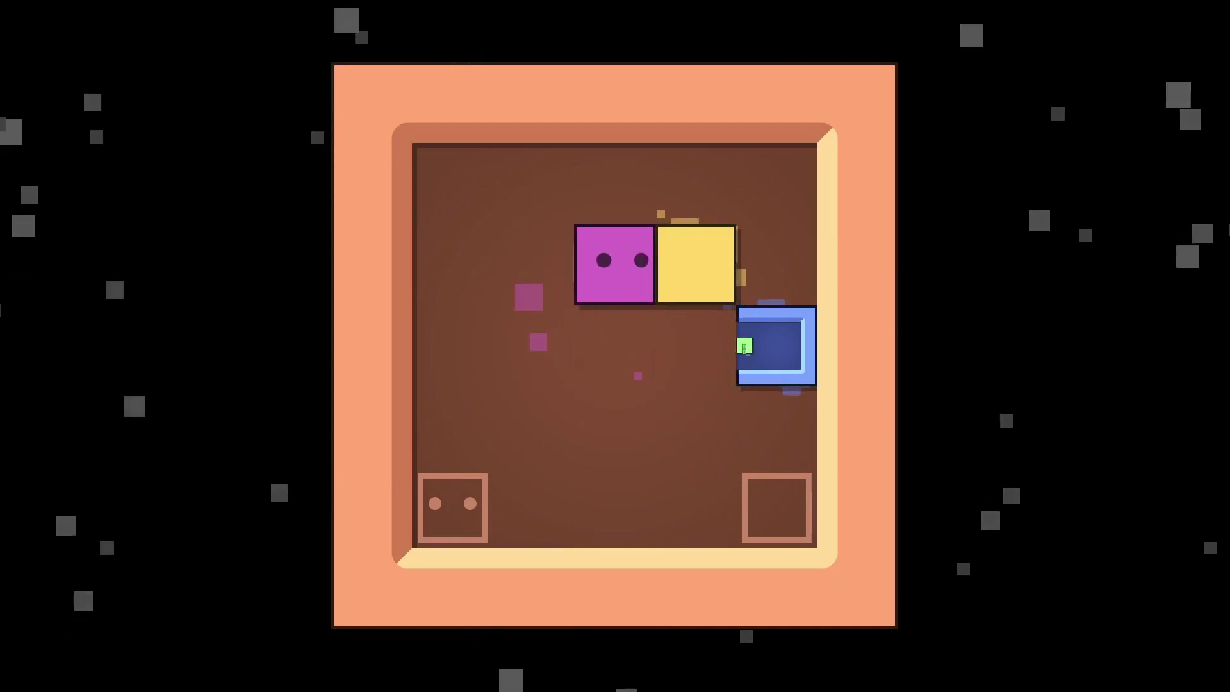
key(Up)
key(Right)
key(Down)
key(Down)
key(Right)
- Inside the blue box, push yellow into green, then push green back out
key(Right)
key(Right)
key(Down)
key(Right)
key(Up)
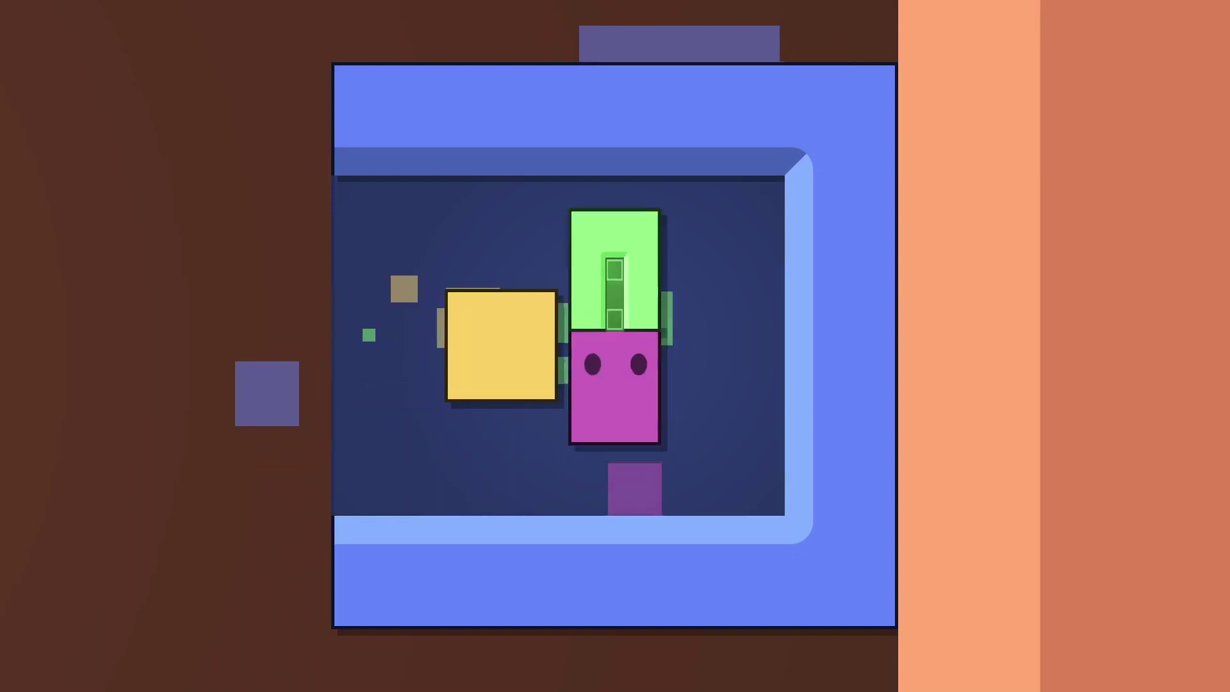
key(Right)
key(Up)
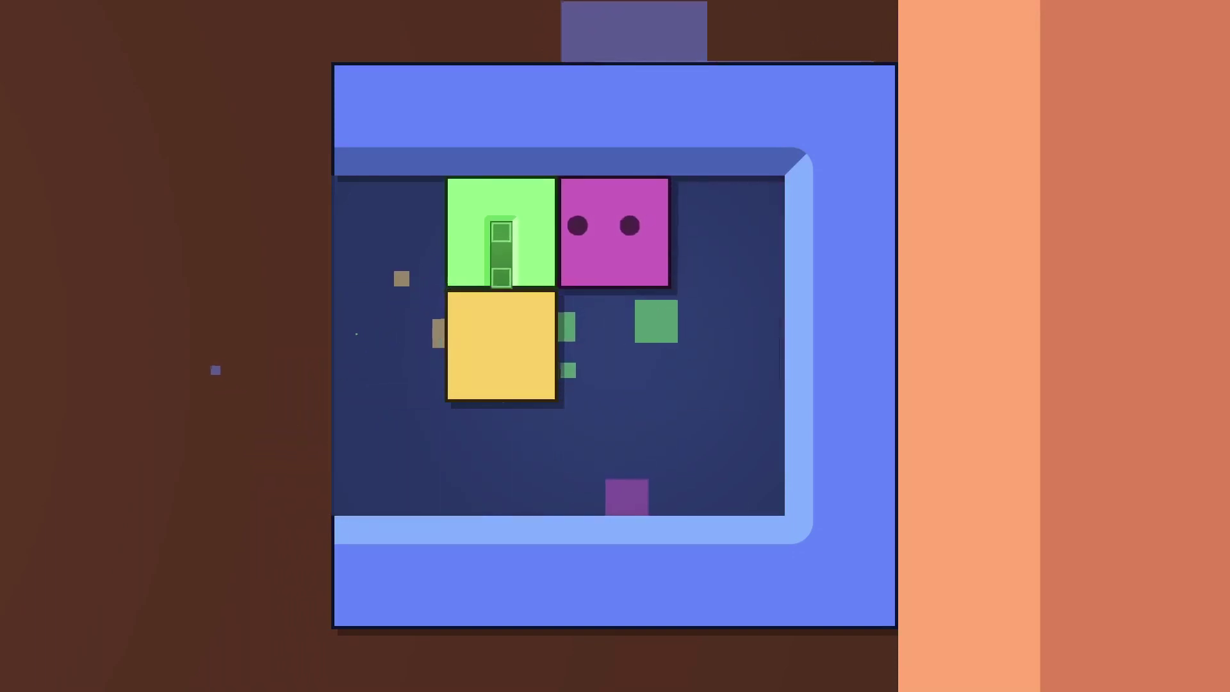
key(Down)
key(Left)
key(Down)
key(Up)
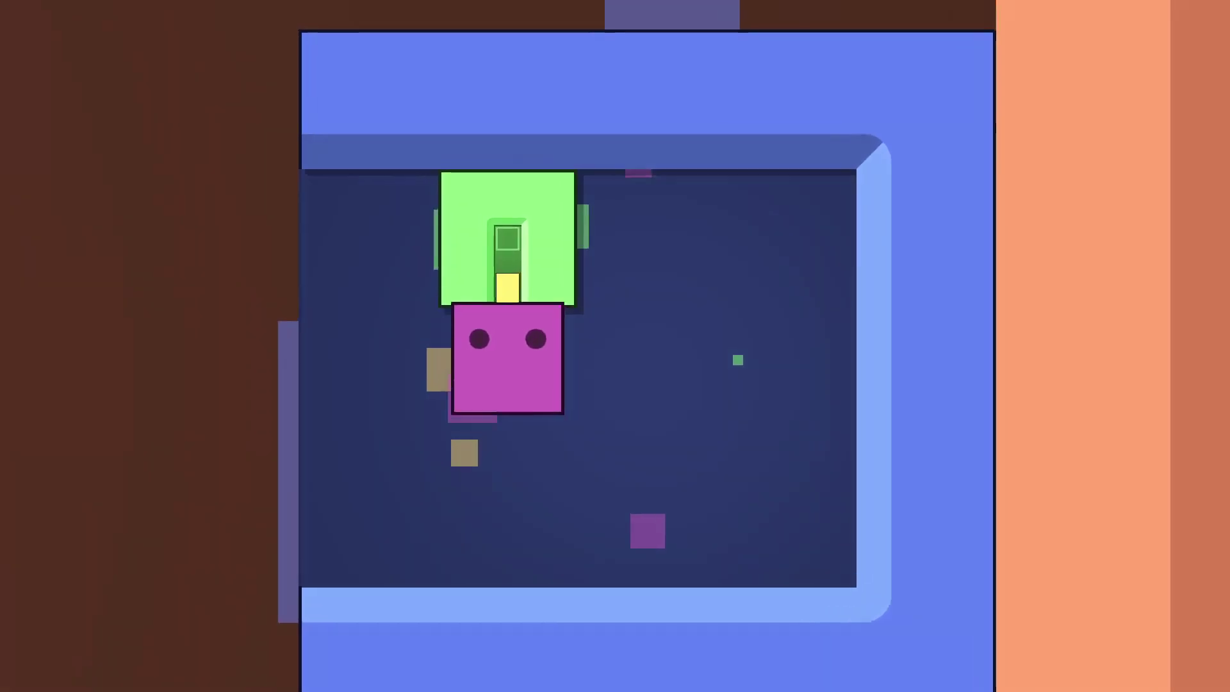
key(Up)
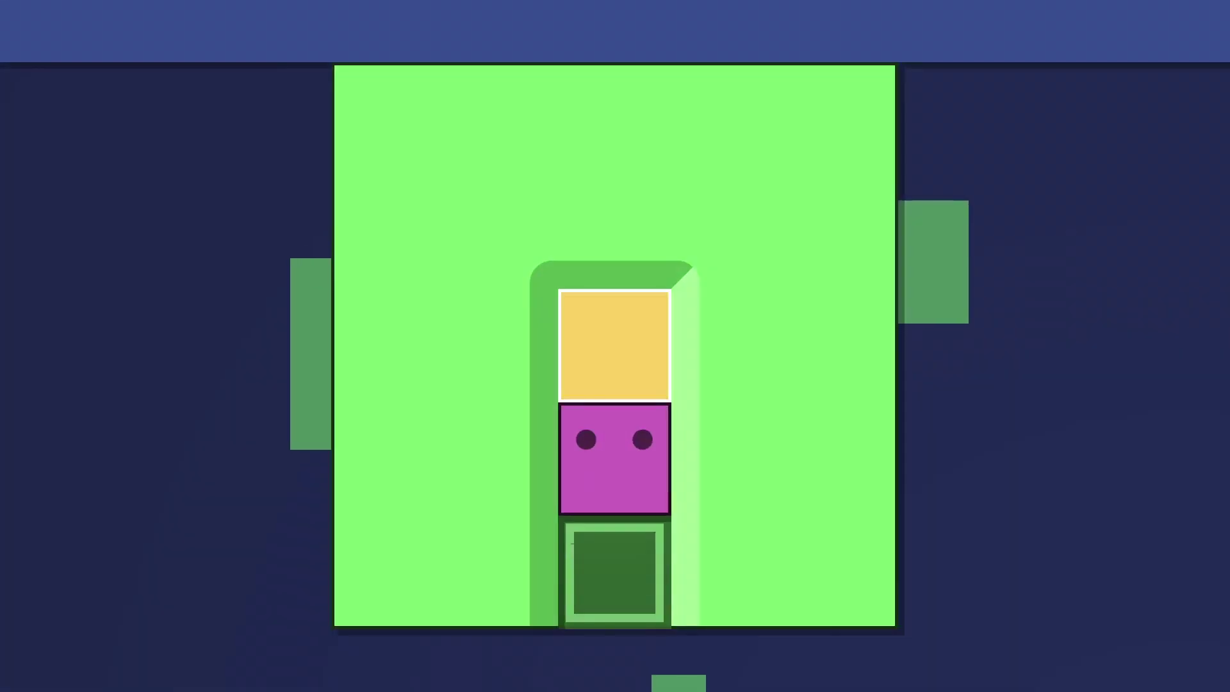
key(Down)
key(Down)
key(Up)
key(Right)
key(Left)
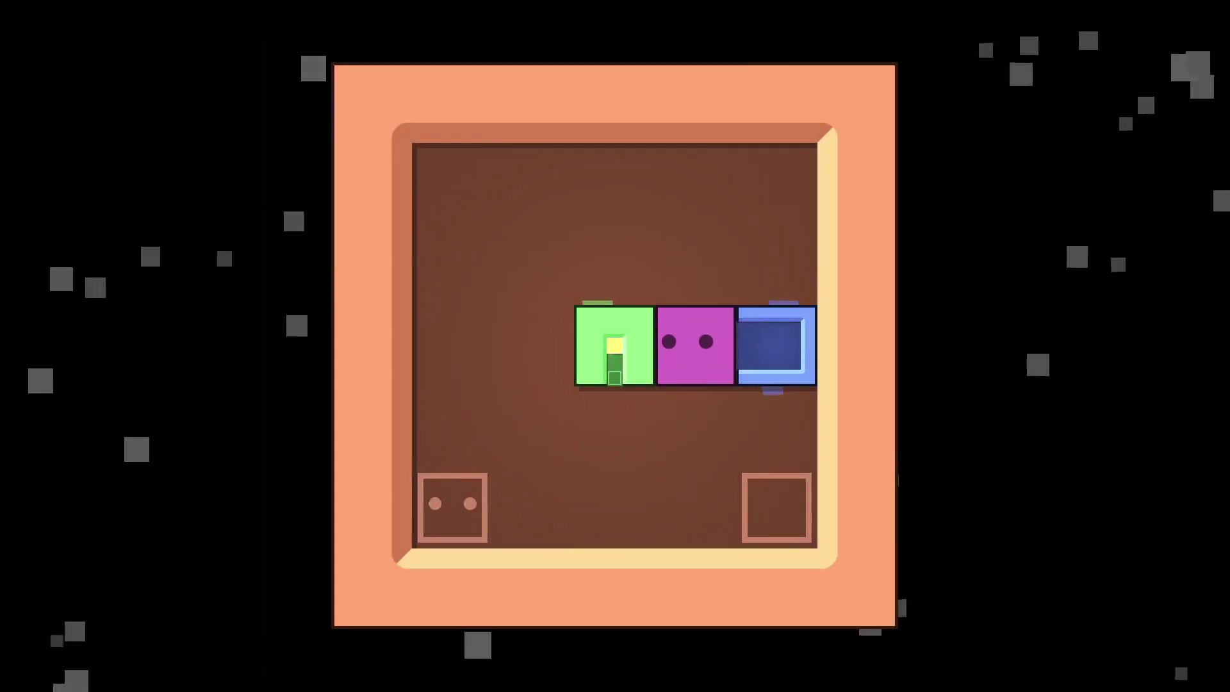
- Put the blue box on its bottom-right target, the green block into it, and the player on its goal
key(Up)
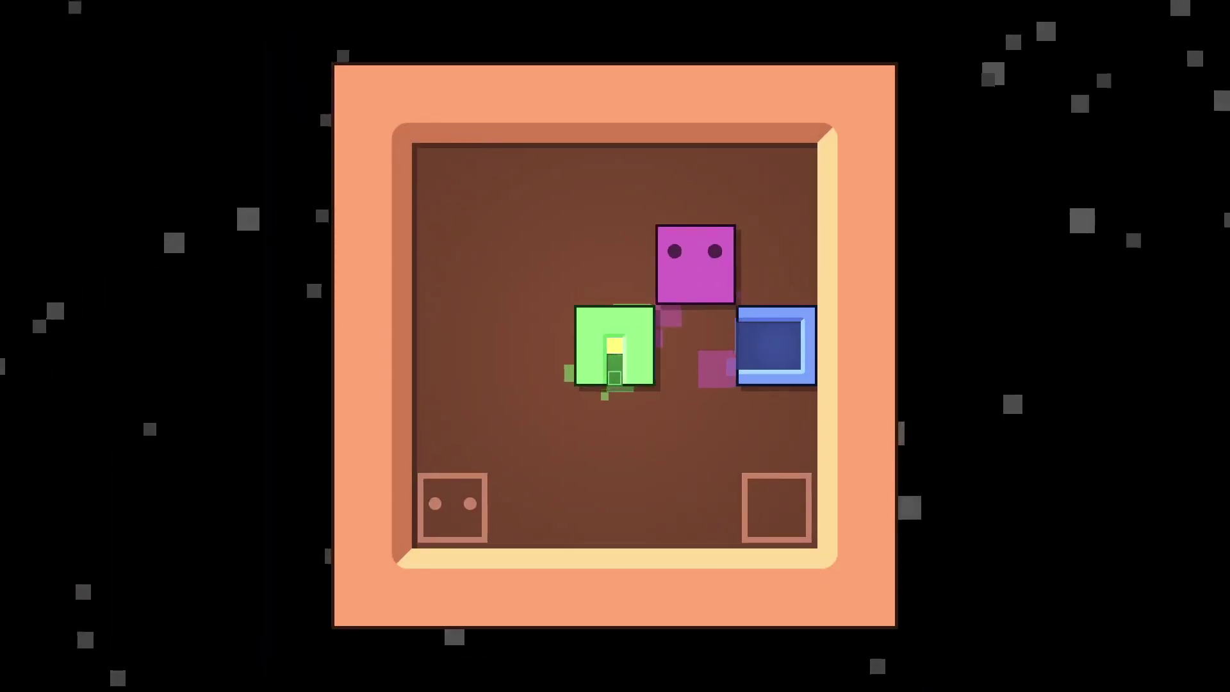
key(Up)
key(Right)
key(Right)
key(Down)
key(Down)
key(Down)
key(Down)
key(Left)
key(Left)
key(Left)
key(Up)
key(Right)
key(Right)
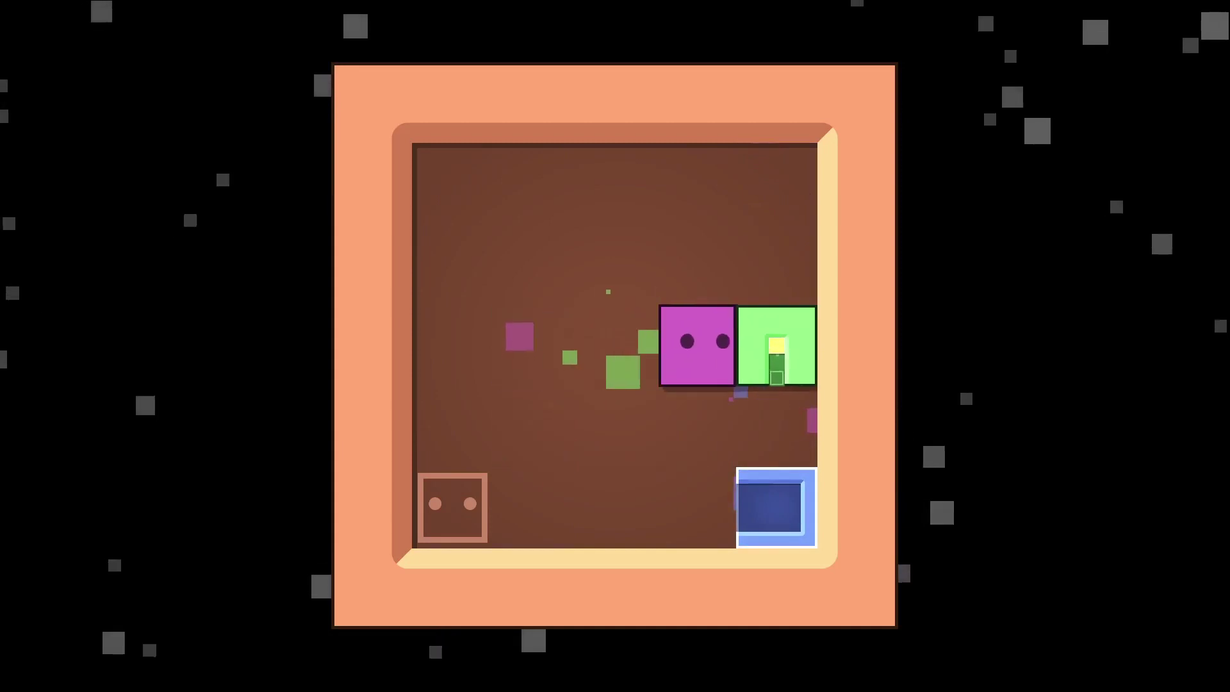
key(Right)
key(Down)
key(Down)
key(Down)
key(Left)
key(Left)
key(Left)
key(Left)
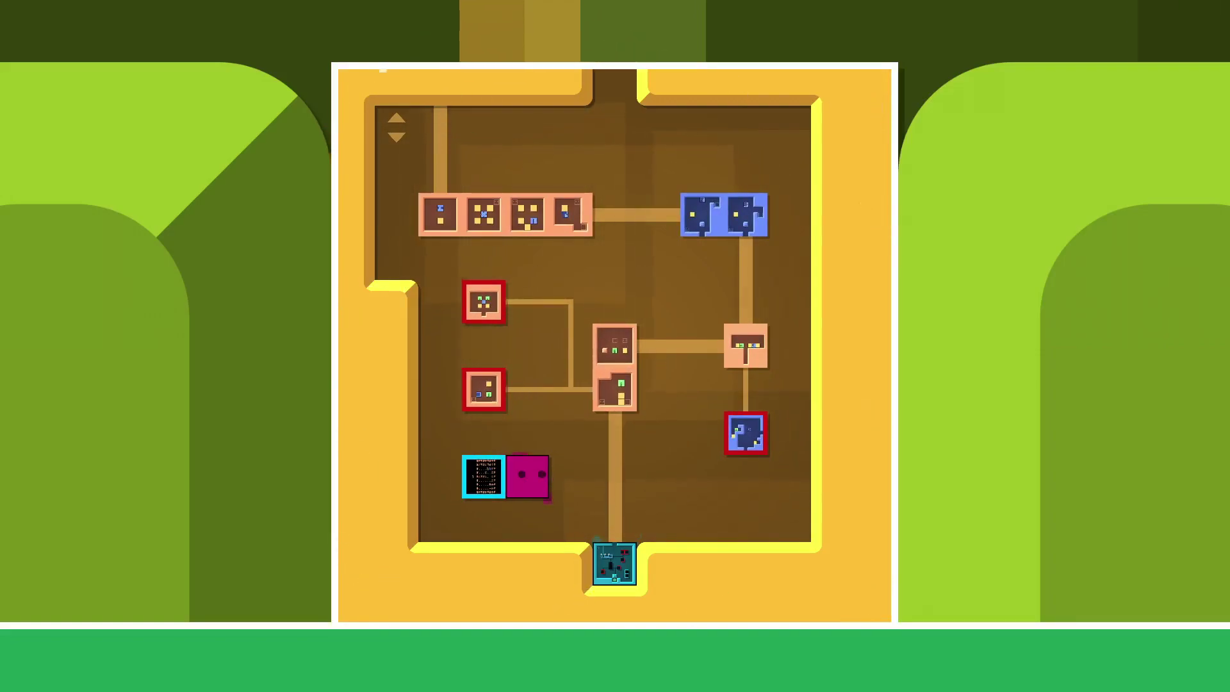
- Walk the player toward room 10, then bring up the pause menu's Settings
key(Right)
key(Up)
key(Escape)
key(Return)
- View the Bonus features settings page, then back out to the hub map
key(Down)
key(Down)
key(Down)
key(Down)
key(Down)
key(Down)
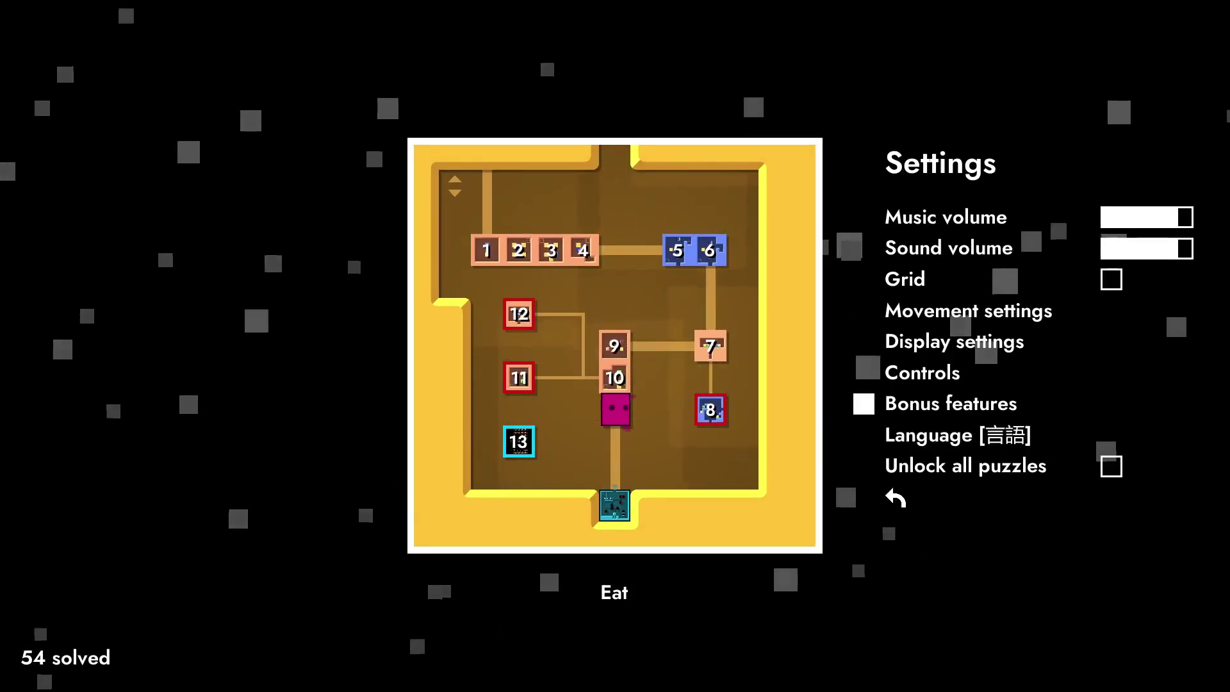
key(Up)
key(Down)
key(Return)
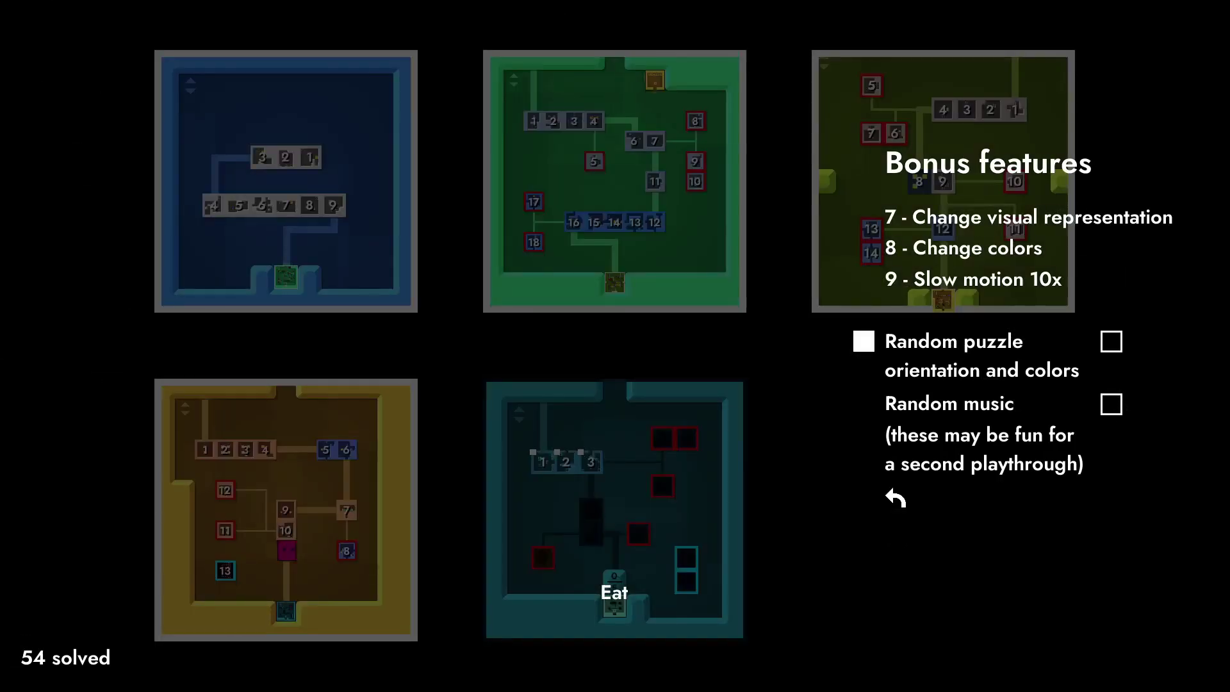
key(Escape)
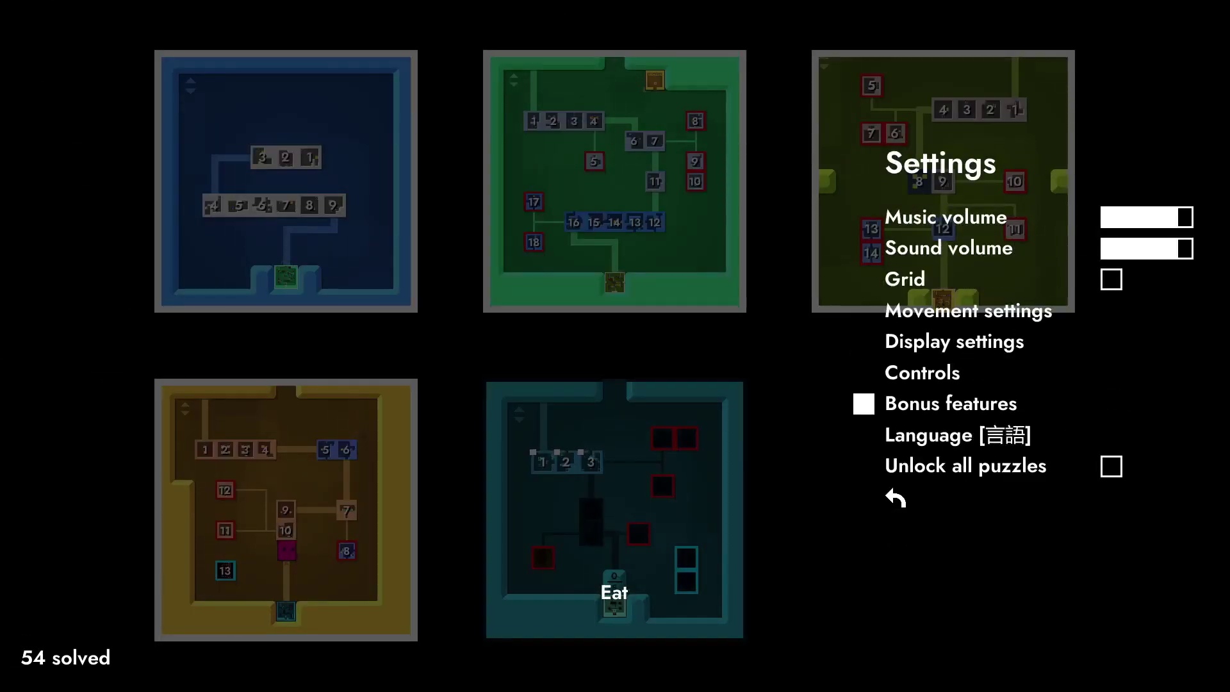
key(Escape)
key(Escape)
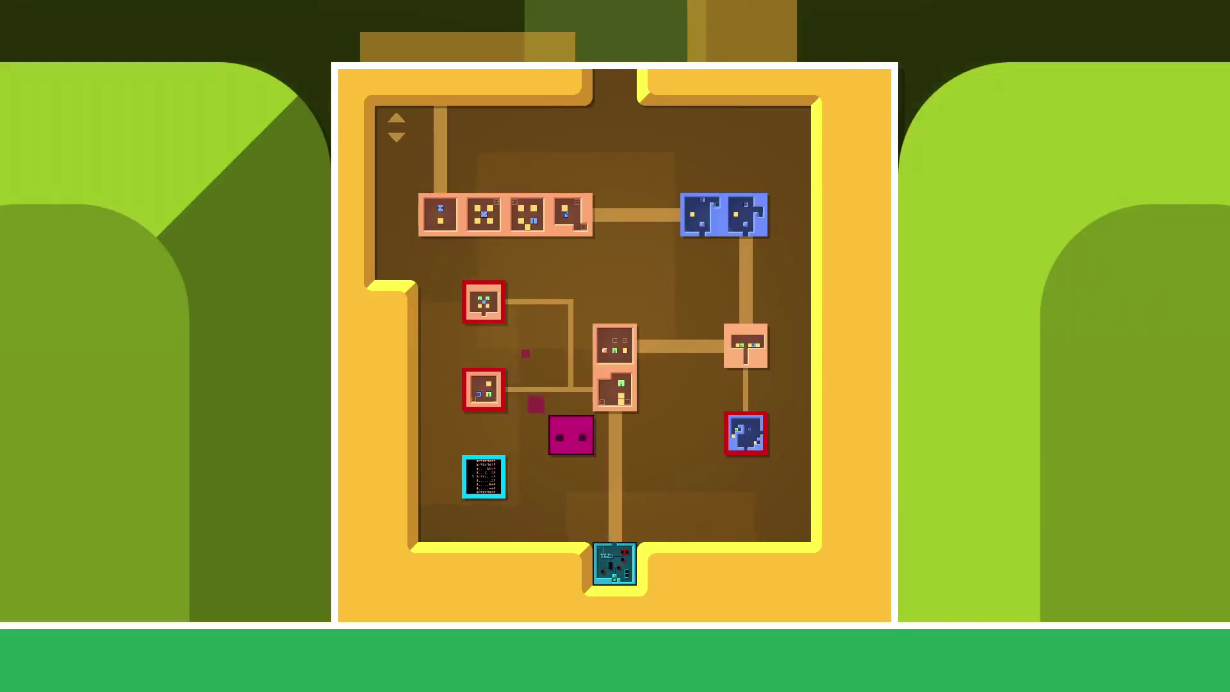
key(Down)
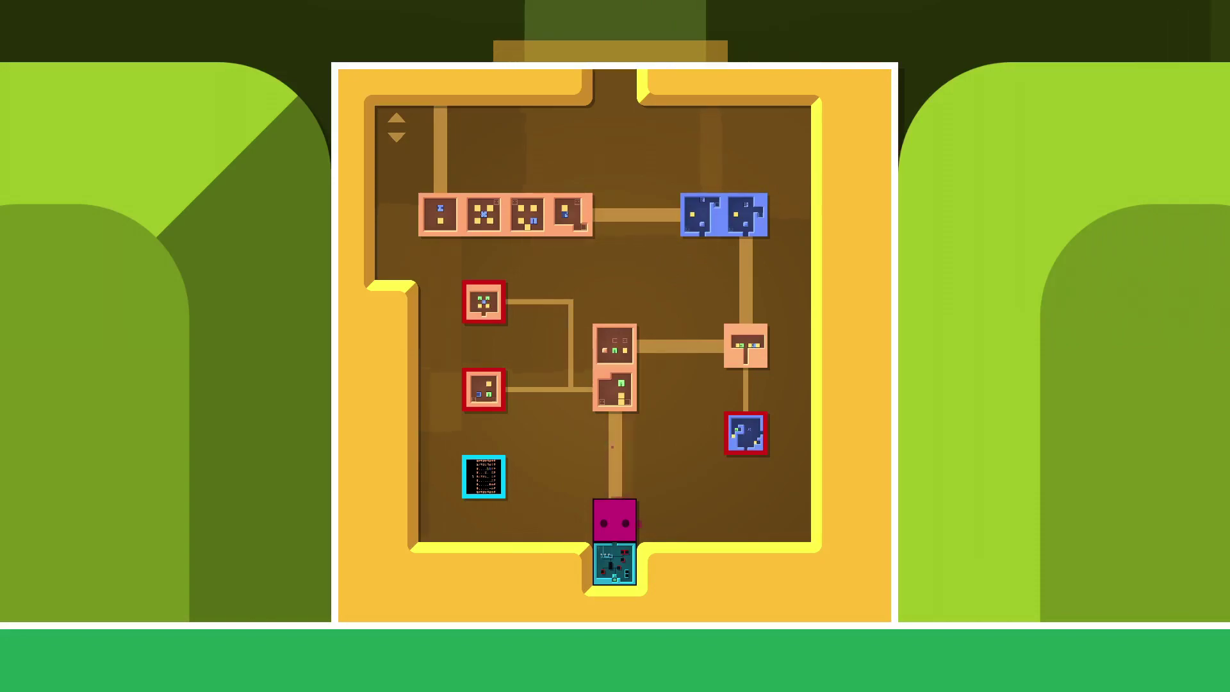
- Walk down the hub path and exit back to the Eat map's next room
key(Down)
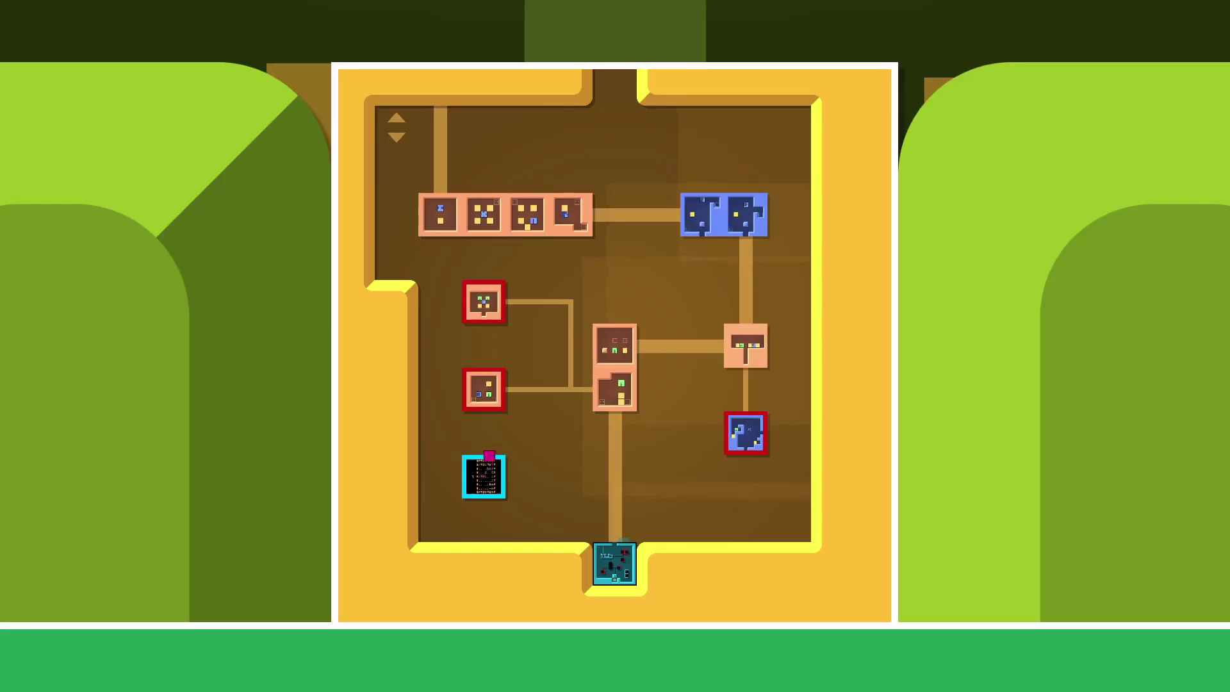
key(Down)
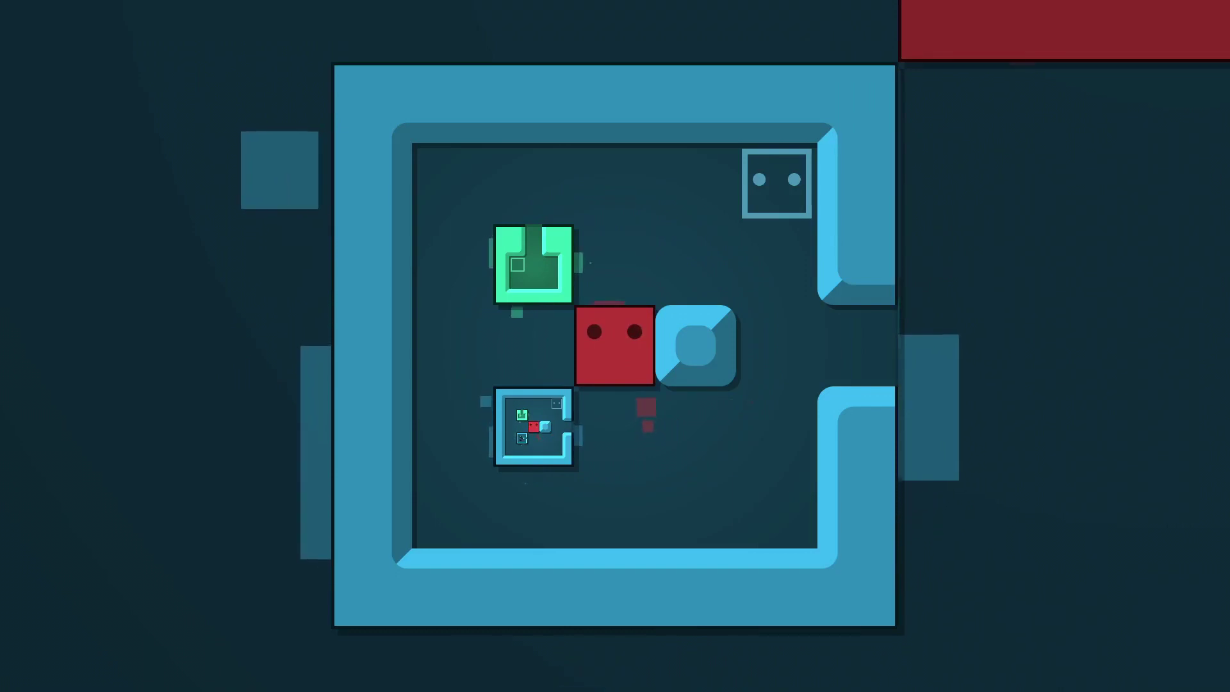
key(Up)
key(Up)
- Move the red player around the green block and walk out through the room exit
key(Right)
key(Right)
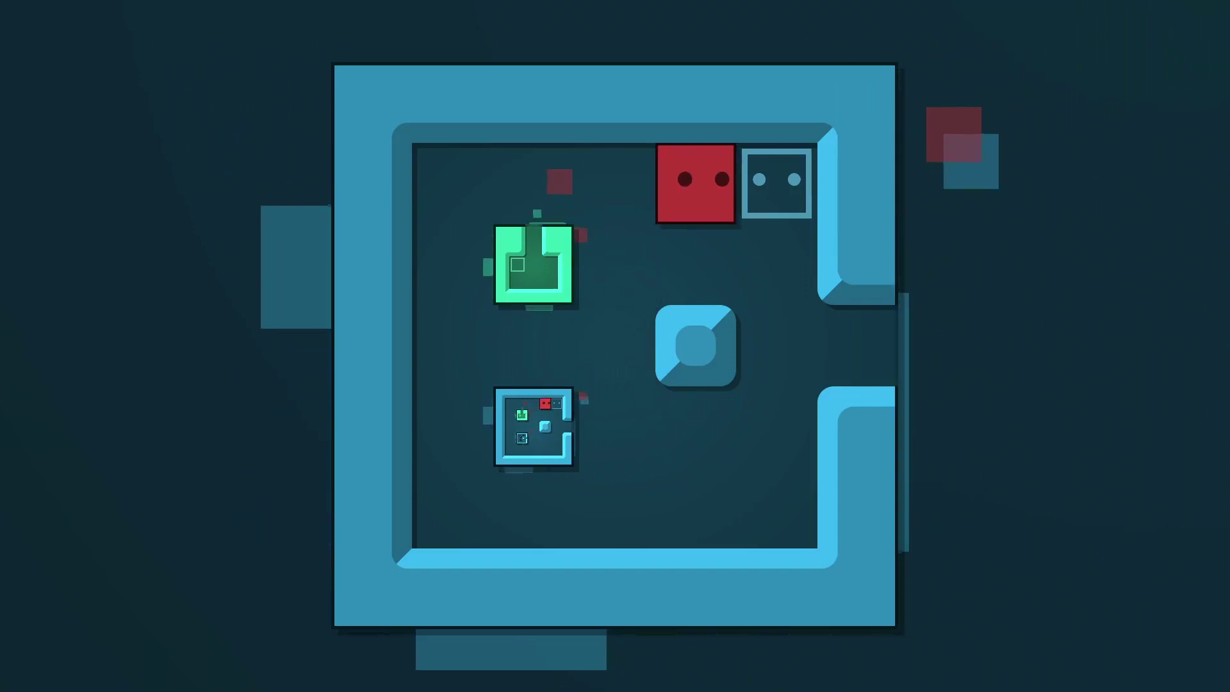
key(Right)
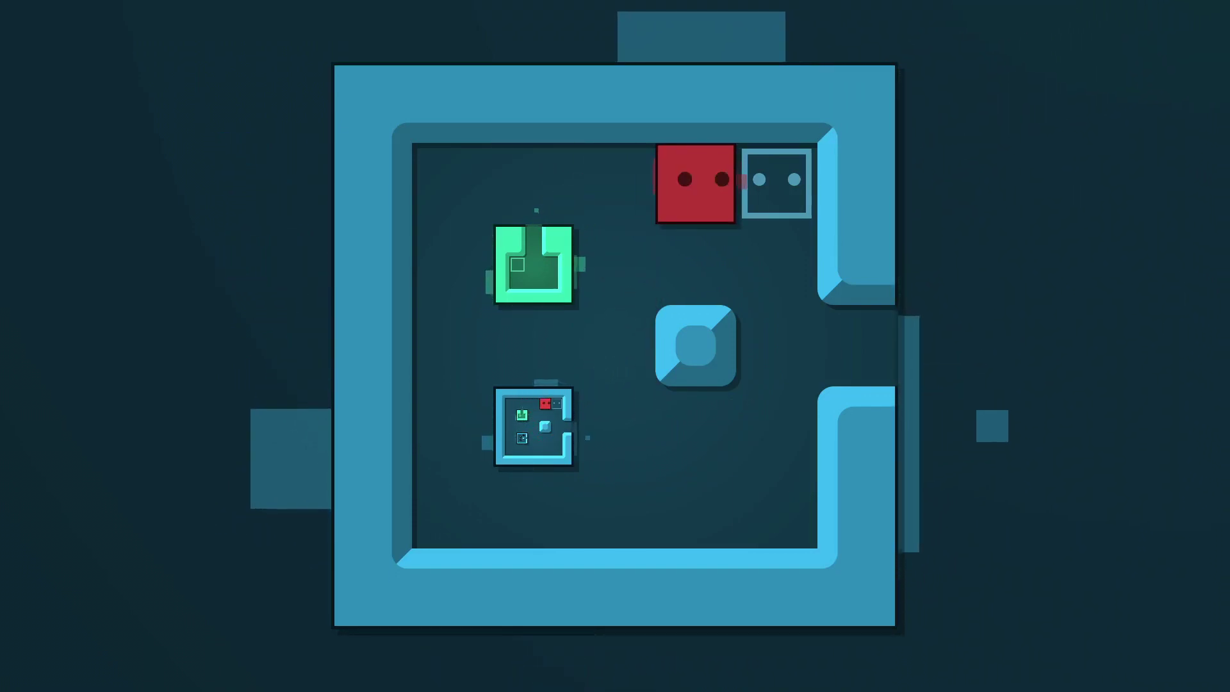
key(Down)
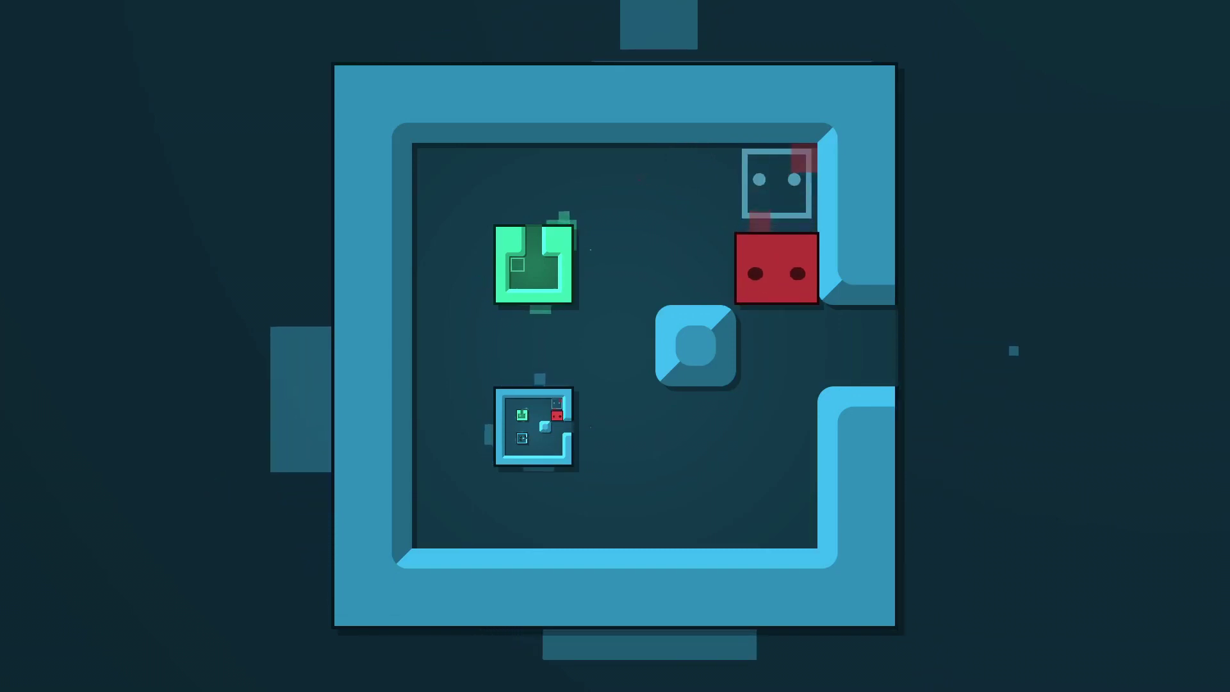
key(Down)
key(Down)
key(Up)
key(Right)
key(Right)
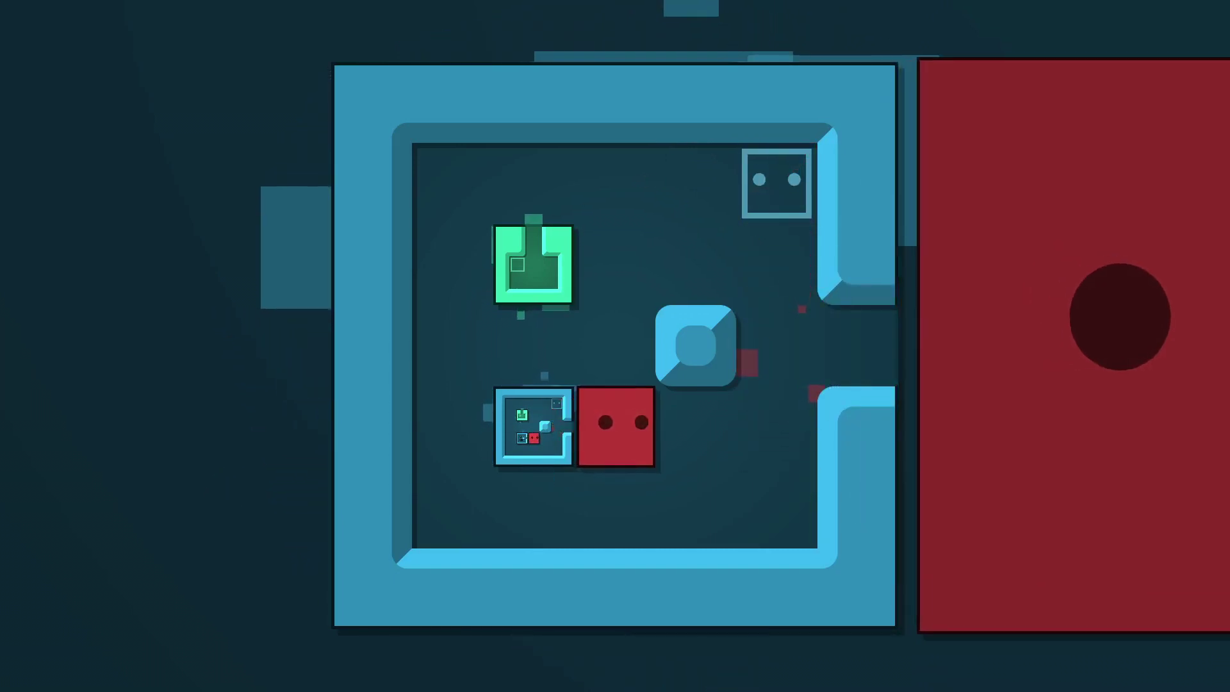
- Push the small blue box one cell right and circle to its left side
key(Up)
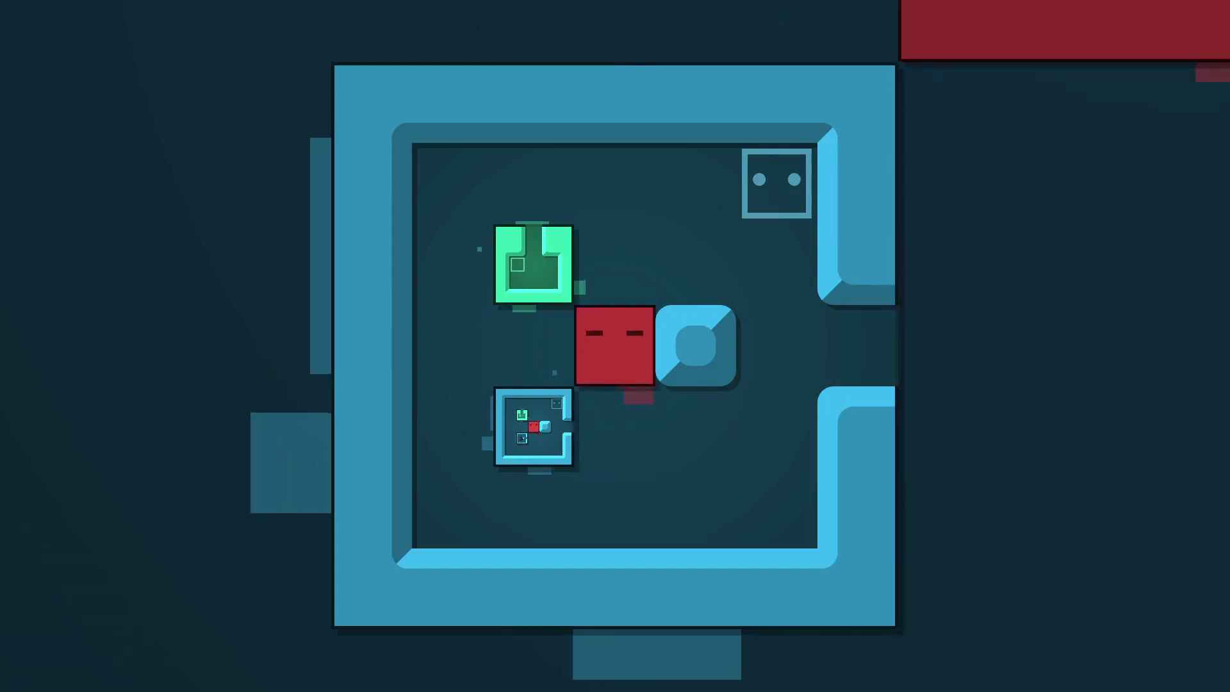
key(Left)
key(Left)
key(Right)
key(Up)
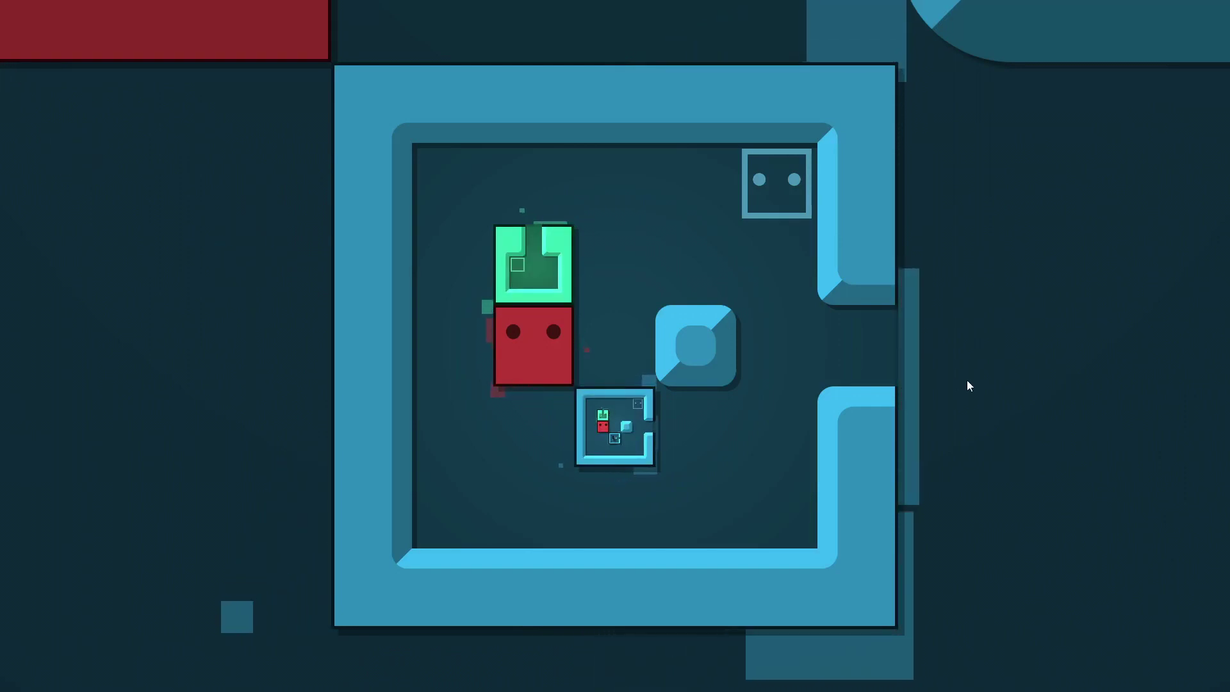
key(Right)
key(Left)
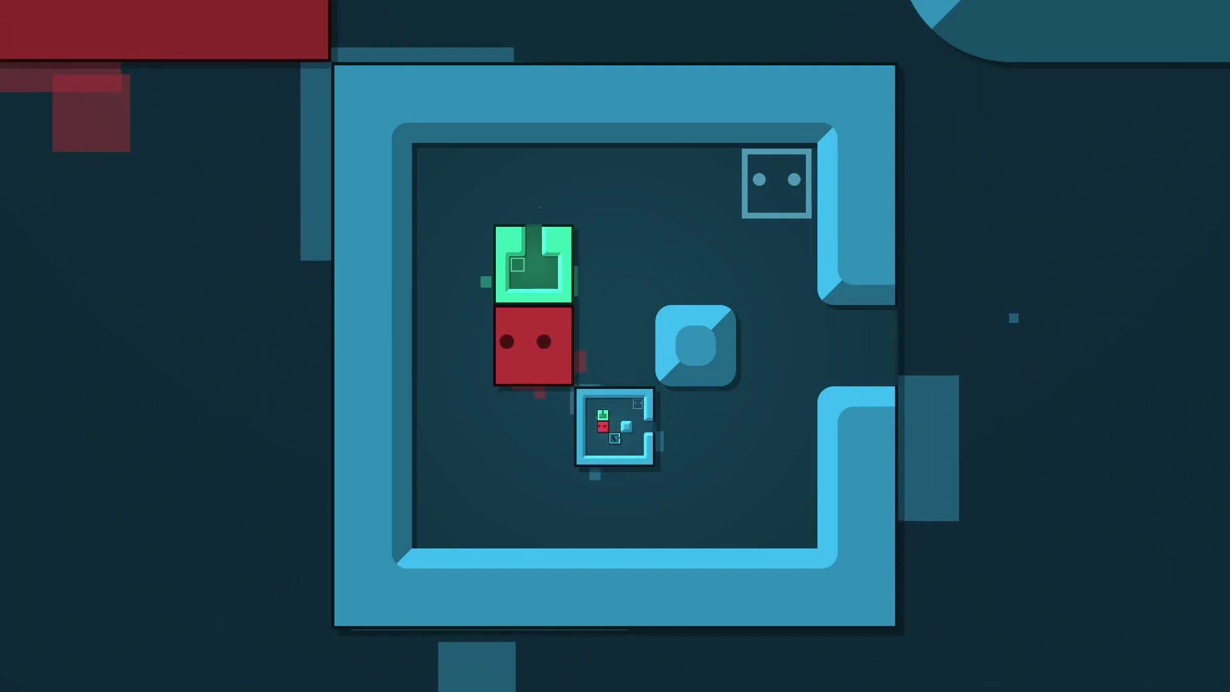
key(Down)
- Get above the green block and push it down to the bottom
key(Left)
key(Up)
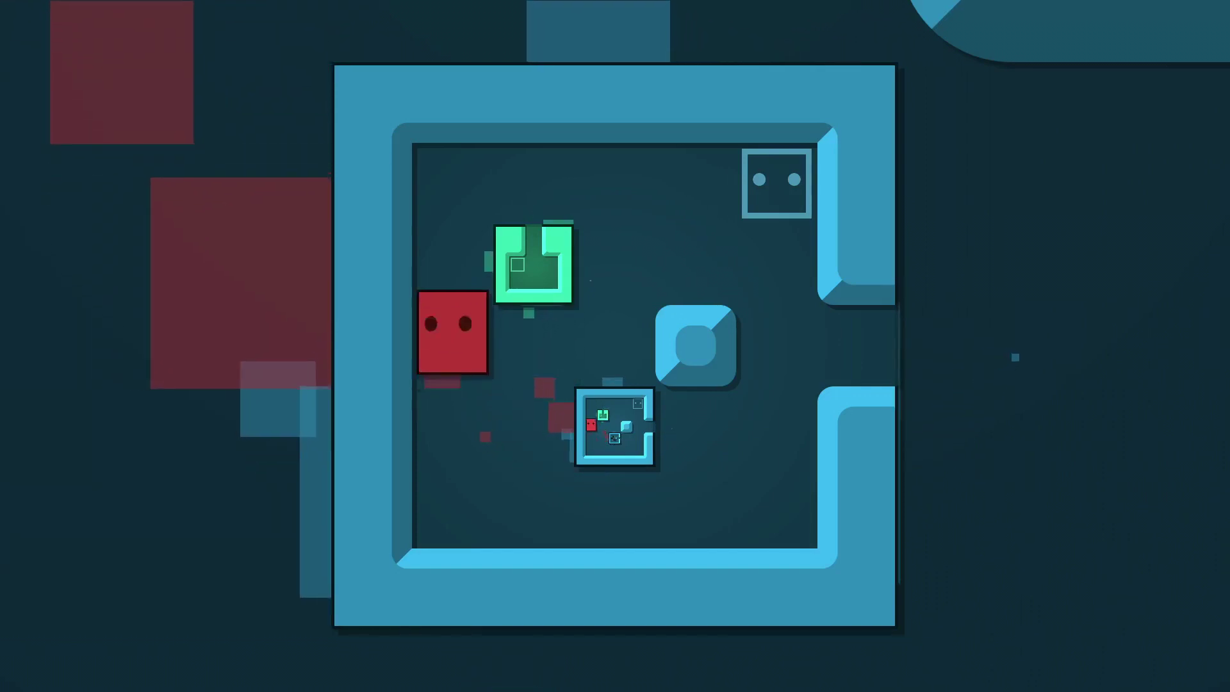
key(Up)
key(Right)
key(Down)
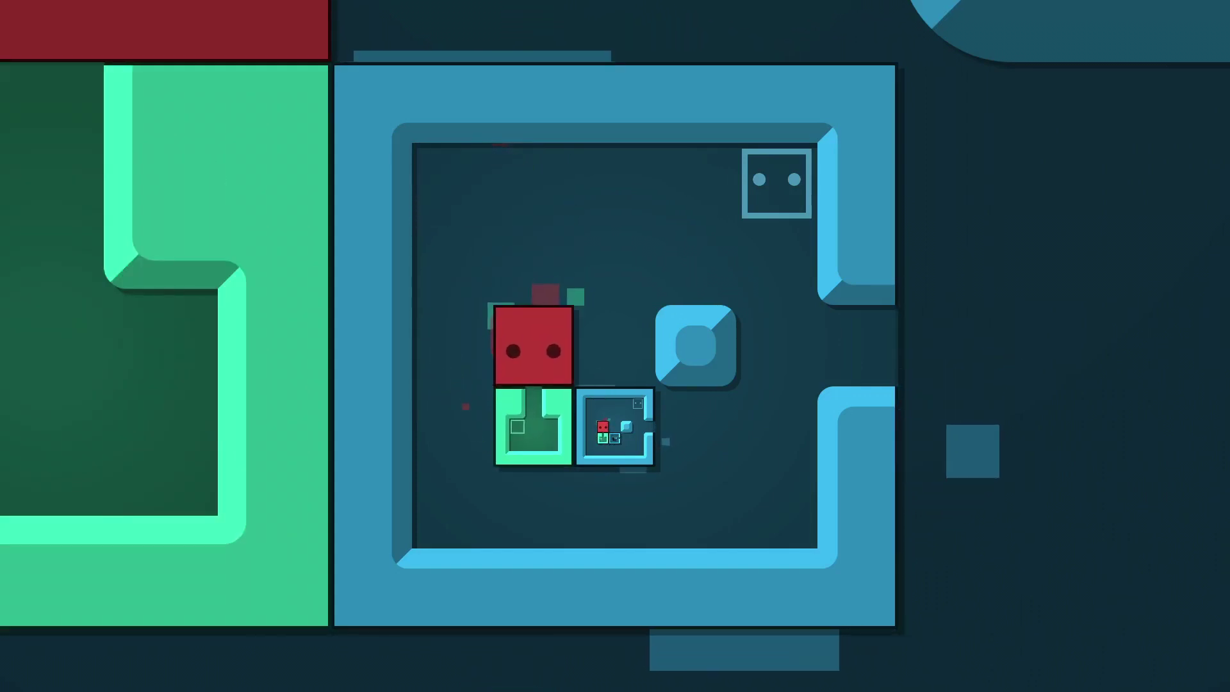
key(Down)
key(Down)
- Push the small box into the green block, then enter the green block
key(Up)
key(Up)
key(Right)
key(Right)
key(Right)
key(Down)
key(Down)
key(Left)
key(Up)
key(Left)
key(Left)
key(Down)
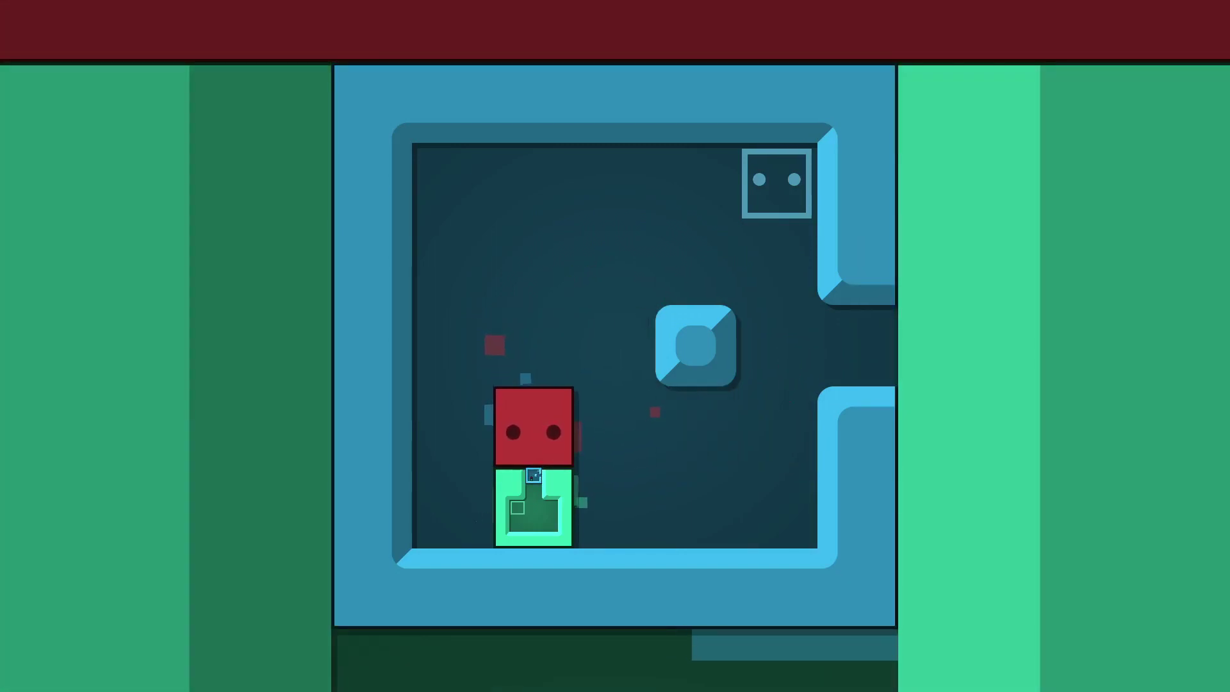
key(Down)
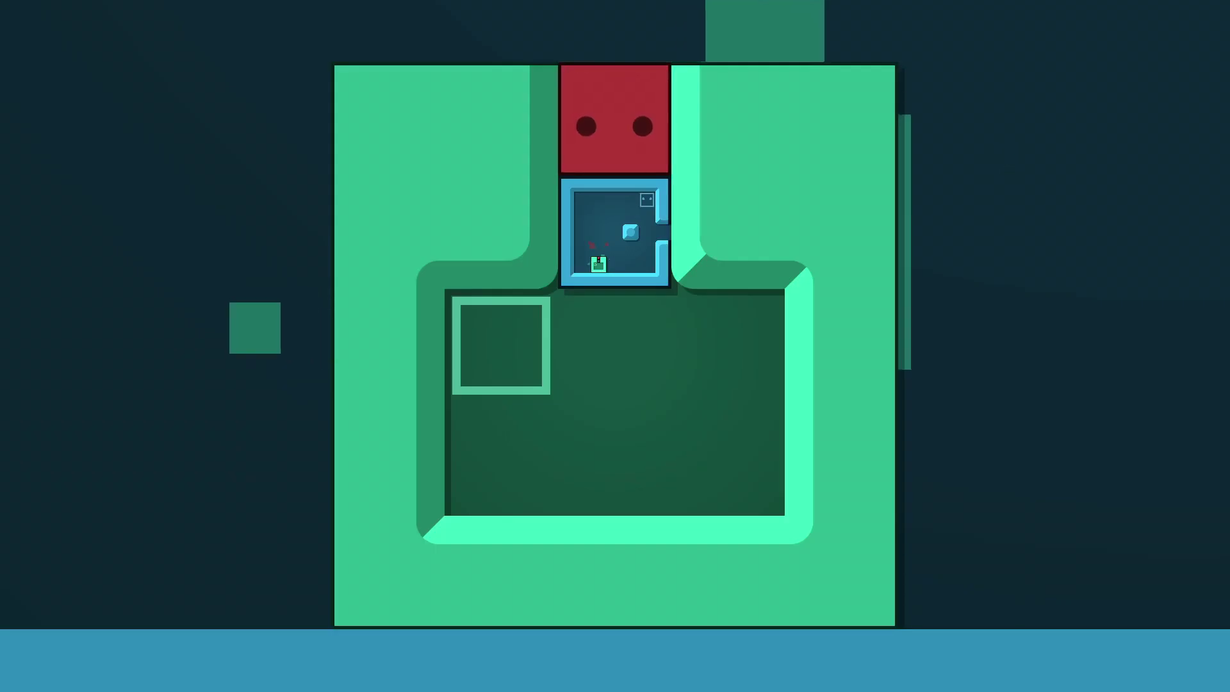
key(Down)
- Exit the green block, enter the blue box, and step onto the goal square
key(Up)
key(Up)
key(Right)
key(Right)
key(Right)
key(Right)
key(Right)
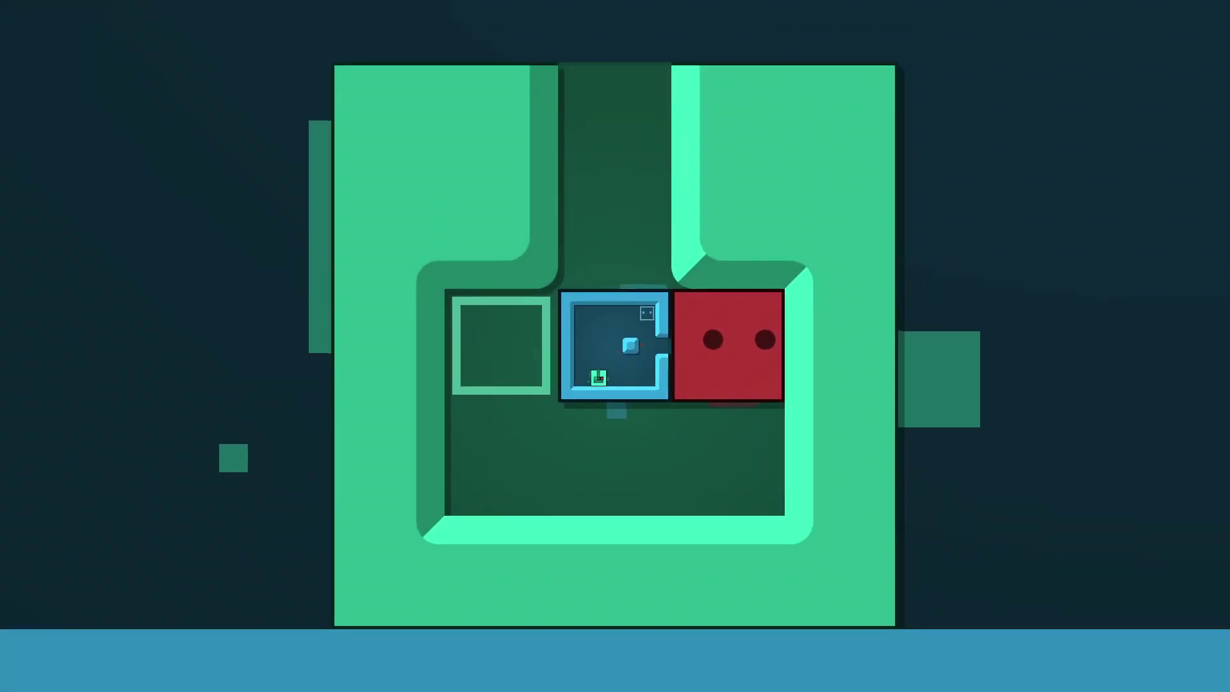
key(Left)
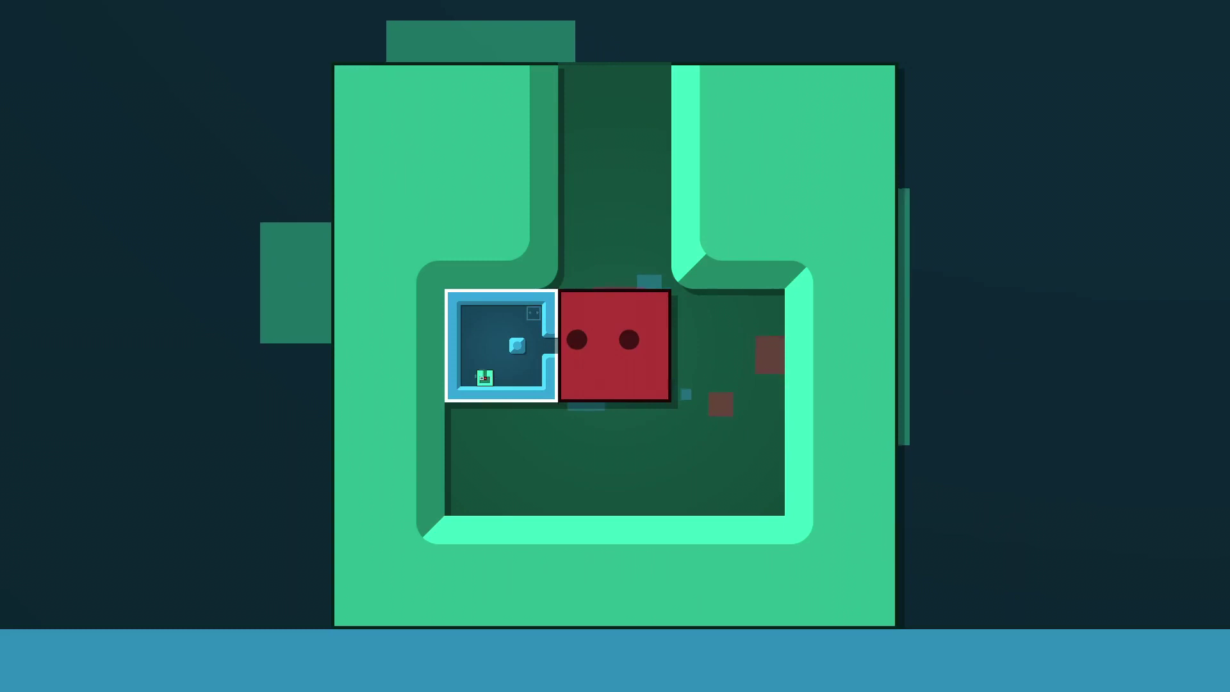
key(Left)
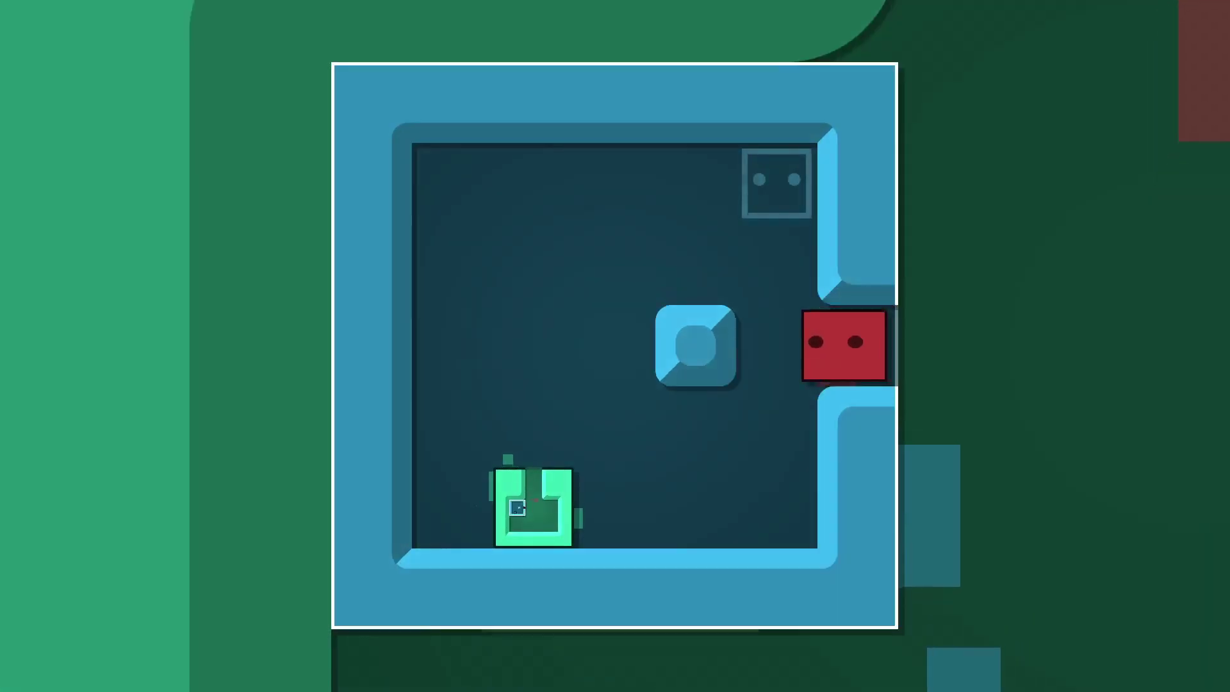
key(Left)
key(Up)
key(Up)
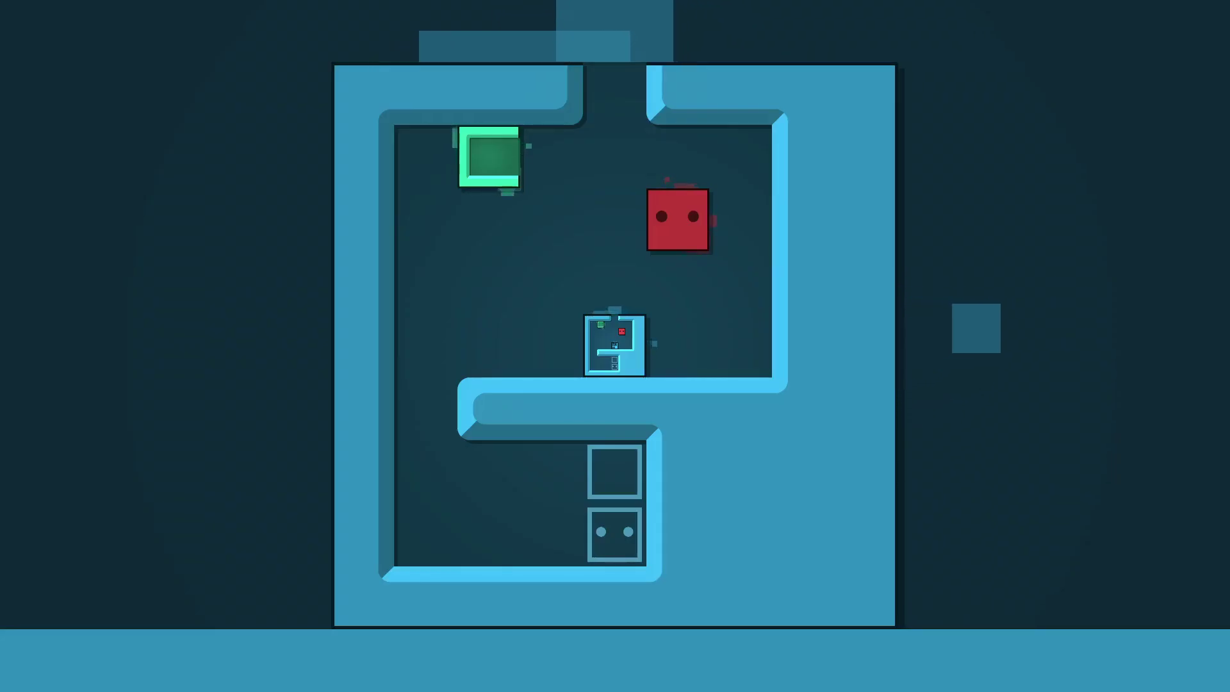
- Explore the room's lower left and move the player onto the small cyan box
key(Left)
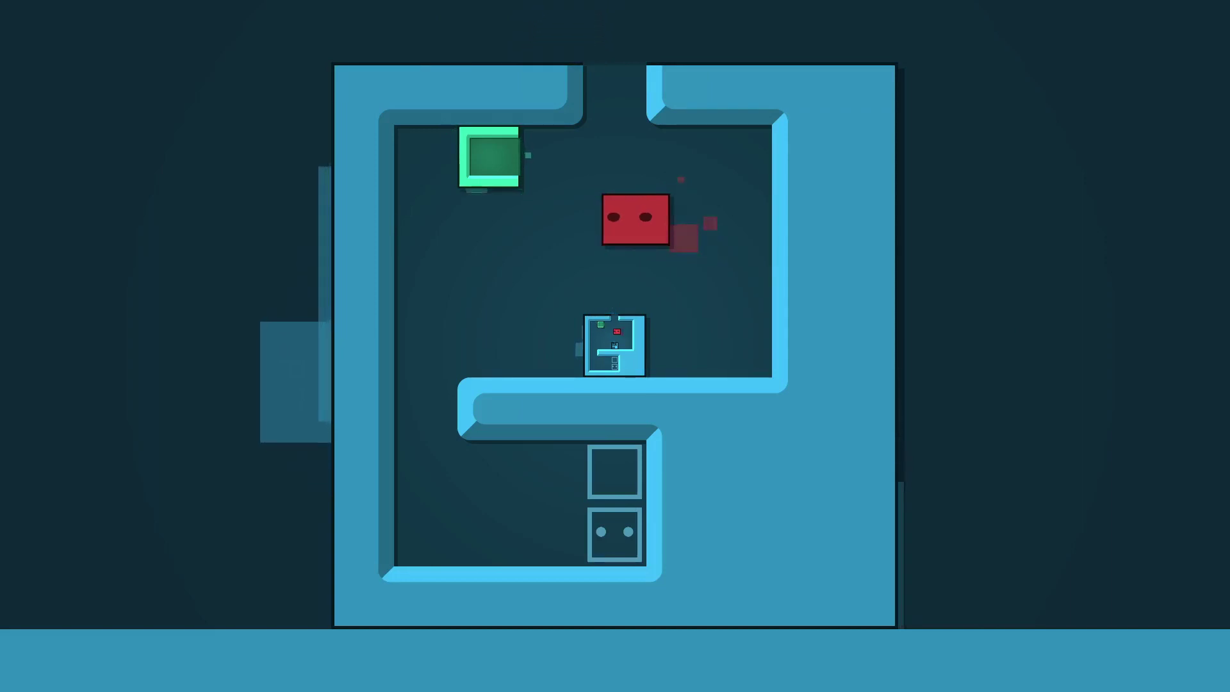
key(Down)
key(Left)
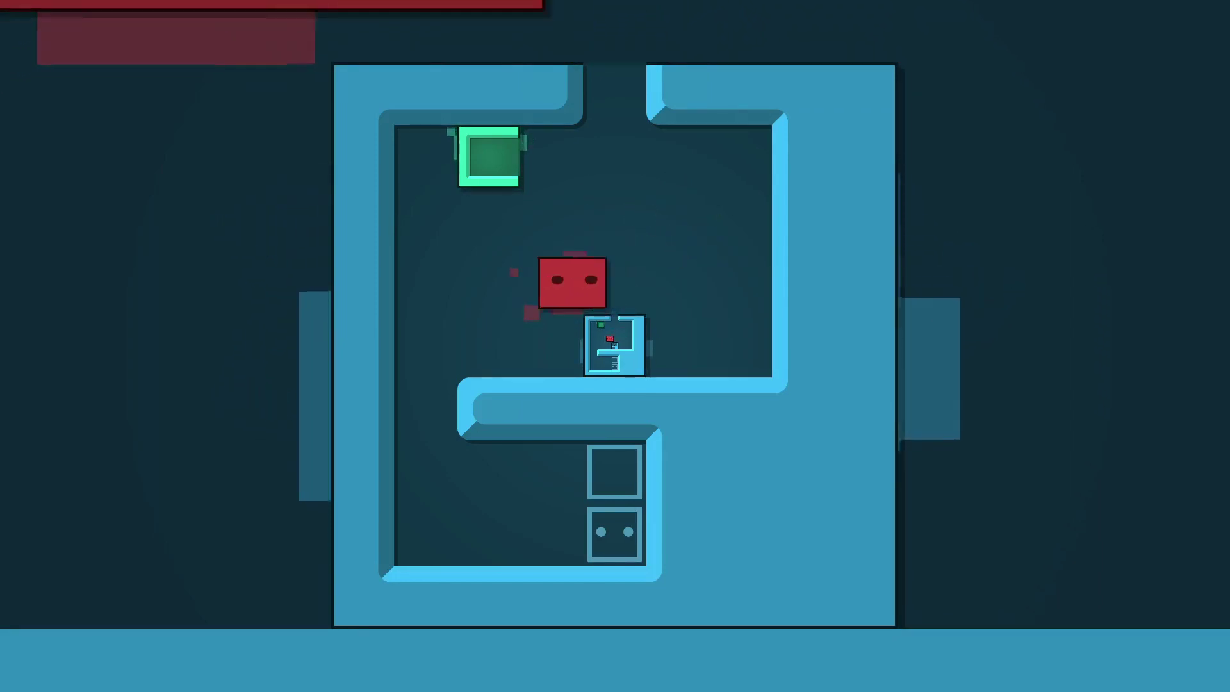
key(Right)
key(Left)
key(Left)
key(Down)
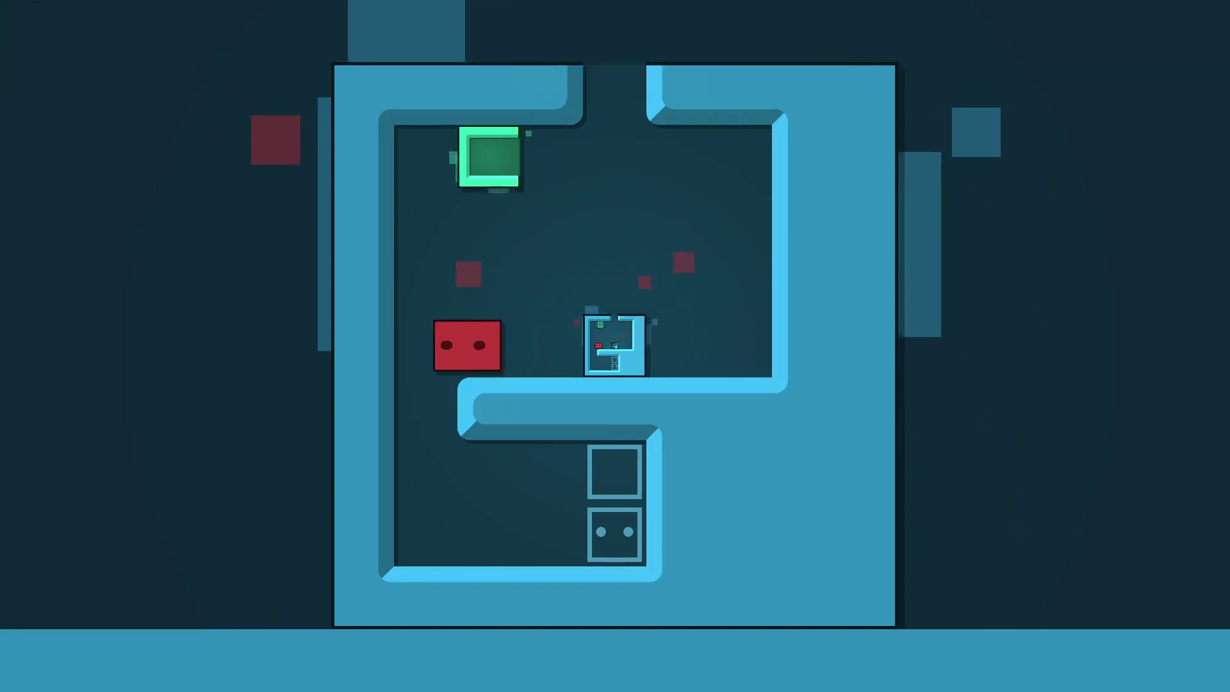
key(Down)
key(Up)
key(Right)
key(Right)
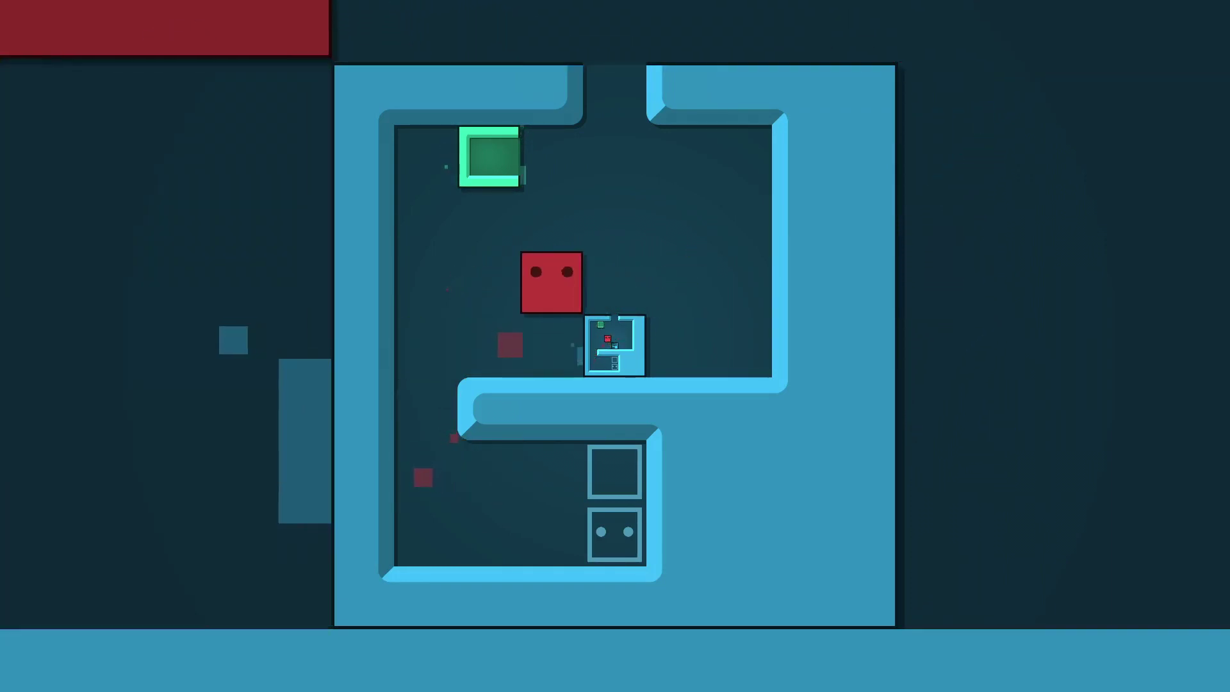
key(Up)
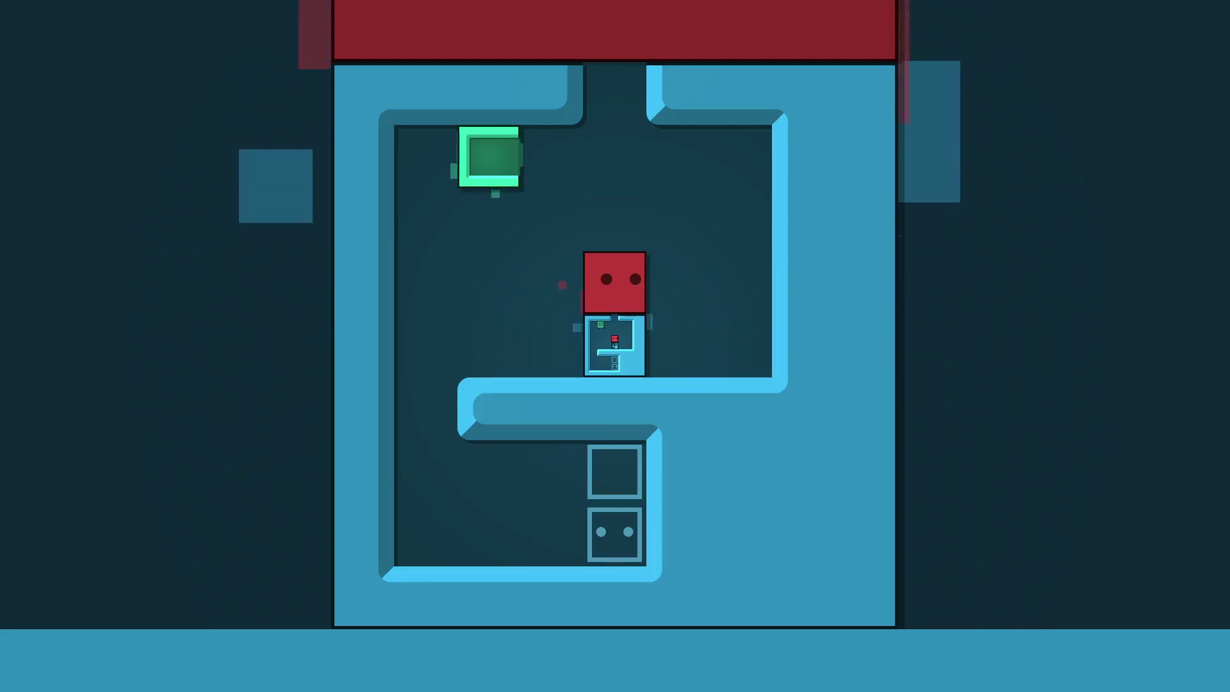
- Push the green block along the top row and onto the cyan box
key(Up)
key(Left)
key(Up)
key(Right)
key(Right)
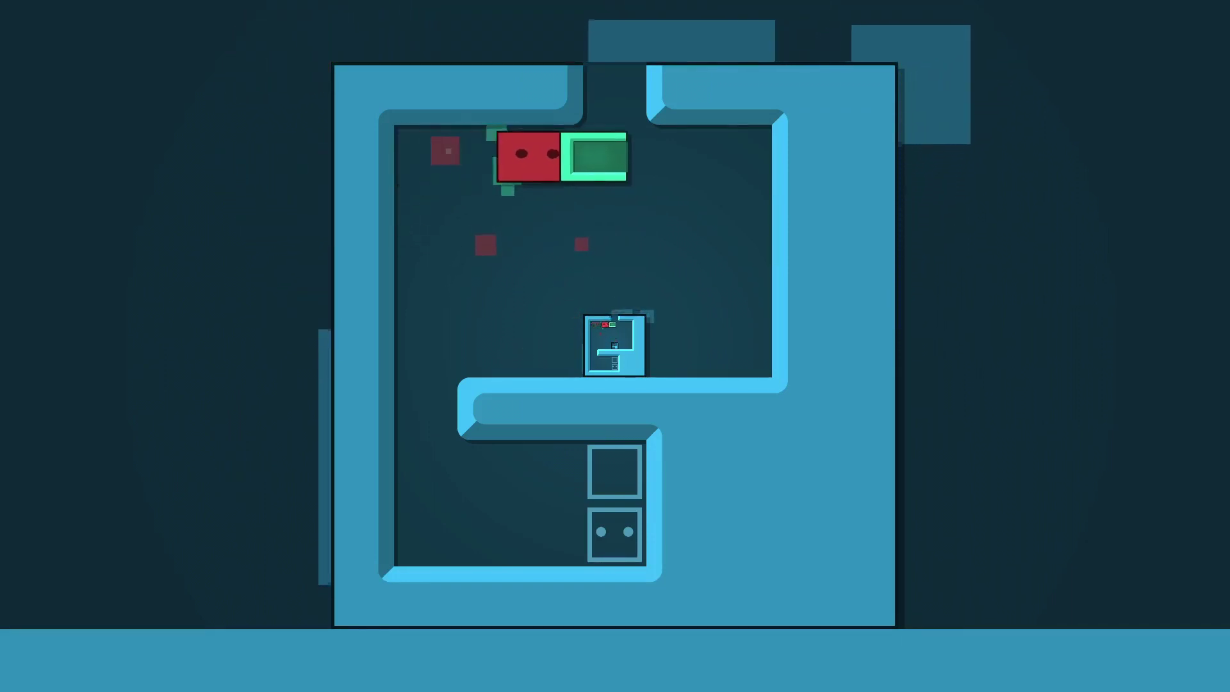
key(Right)
key(Up)
- Reposition the player between the green and cyan boxes near the top gap
key(Down)
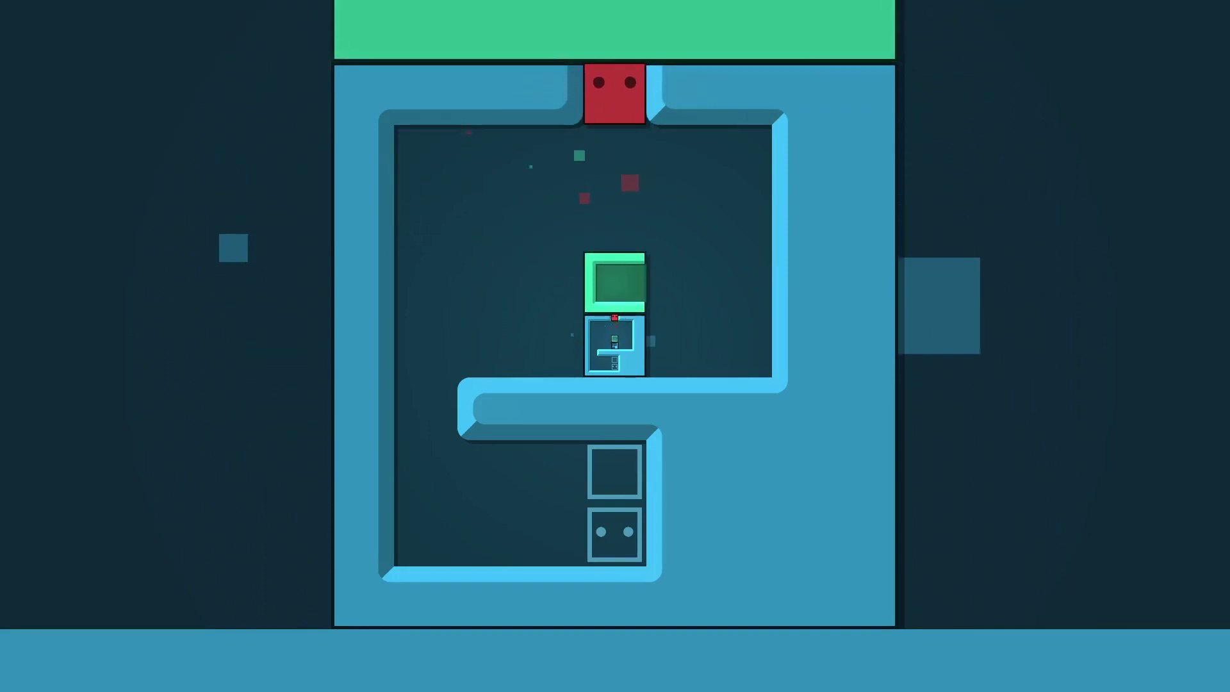
key(Down)
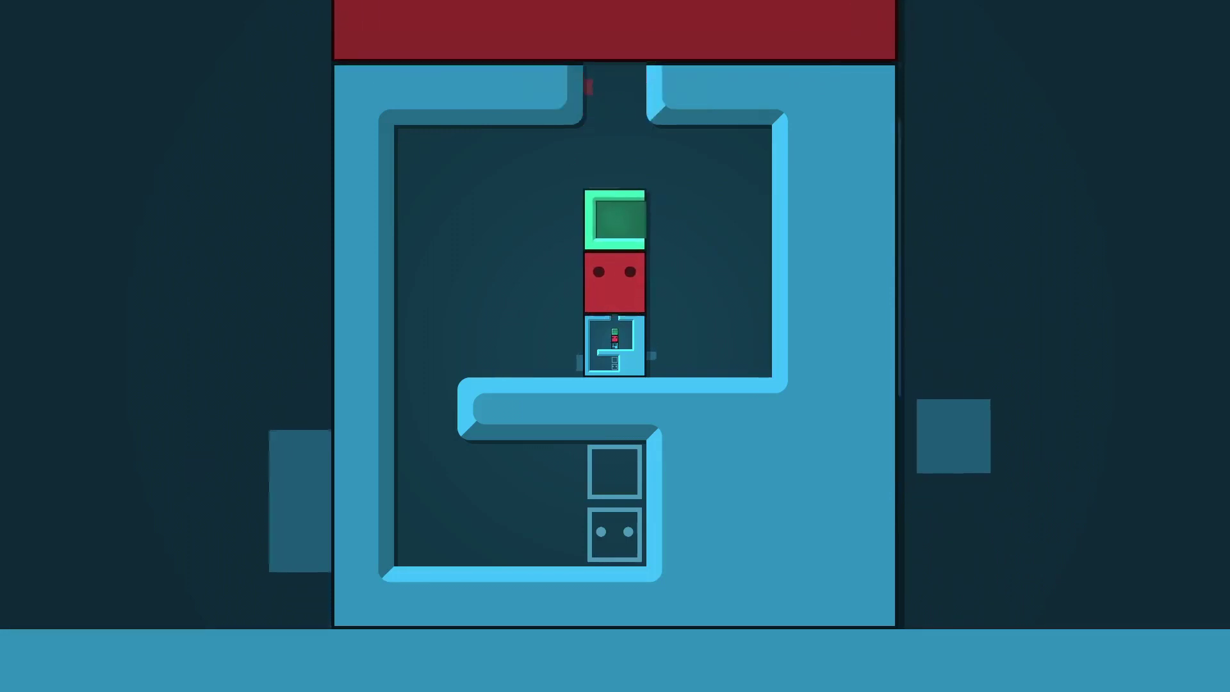
key(Right)
key(Up)
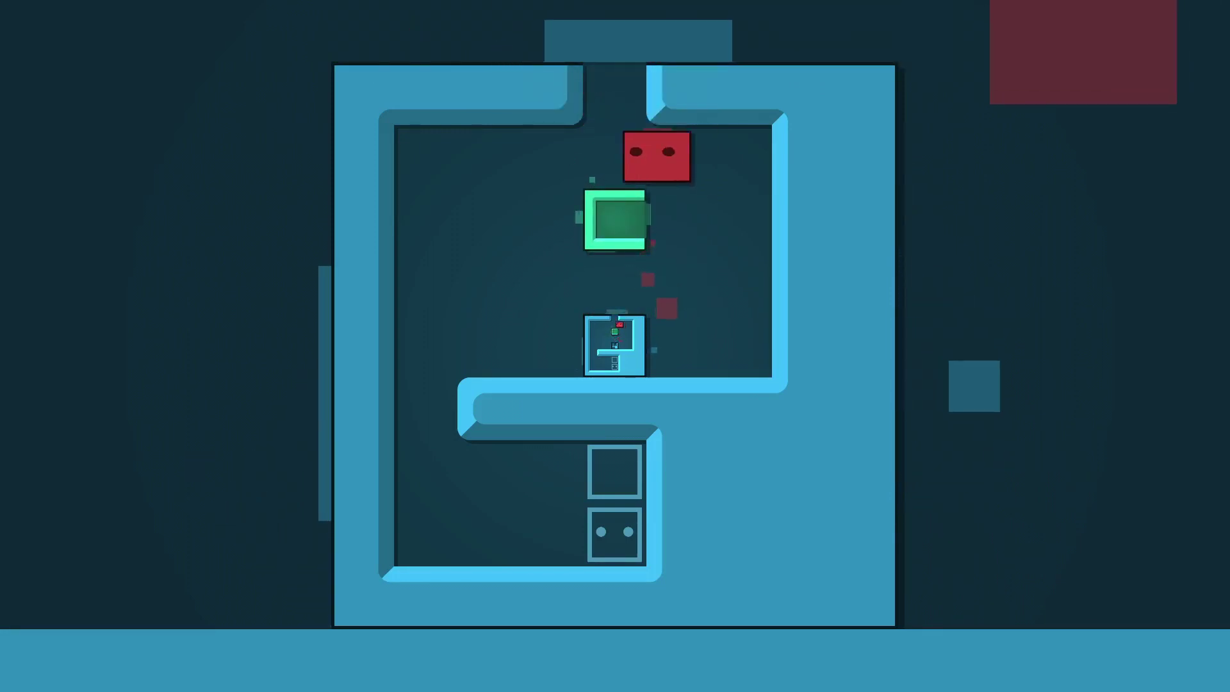
key(Up)
key(Down)
key(Down)
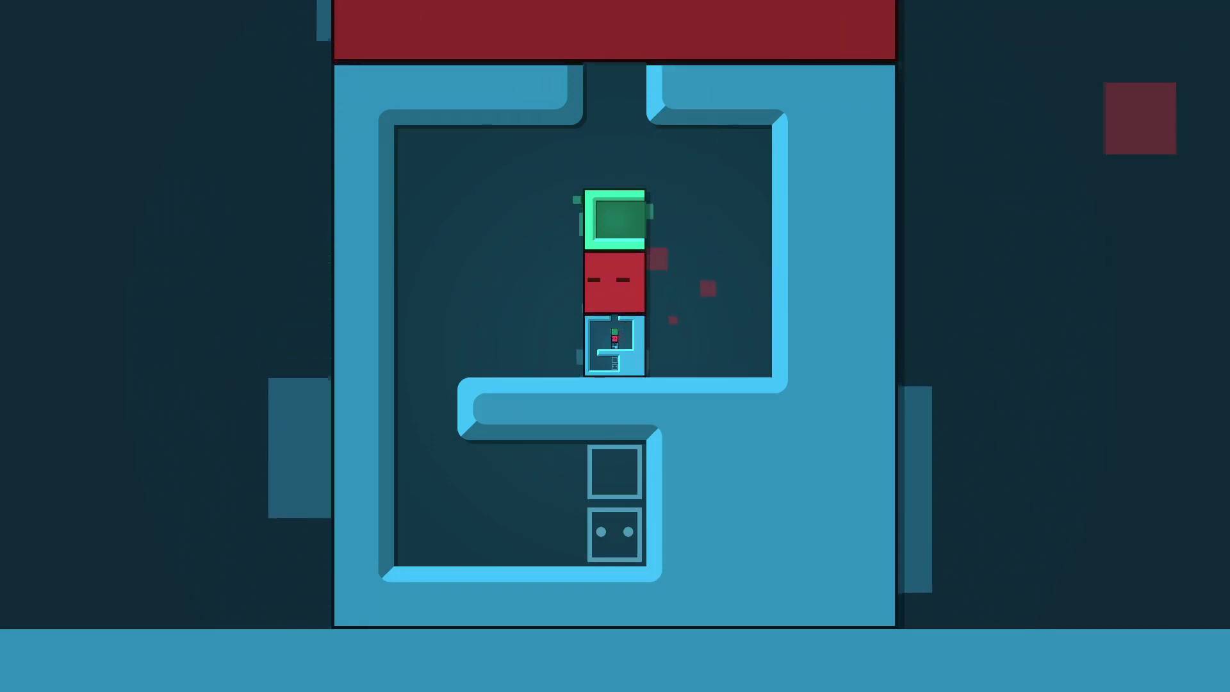
key(Up)
key(Up)
- Push the green box to the floor row, then push the green and blue boxes toward the left wall
key(Left)
key(Down)
key(Down)
key(Down)
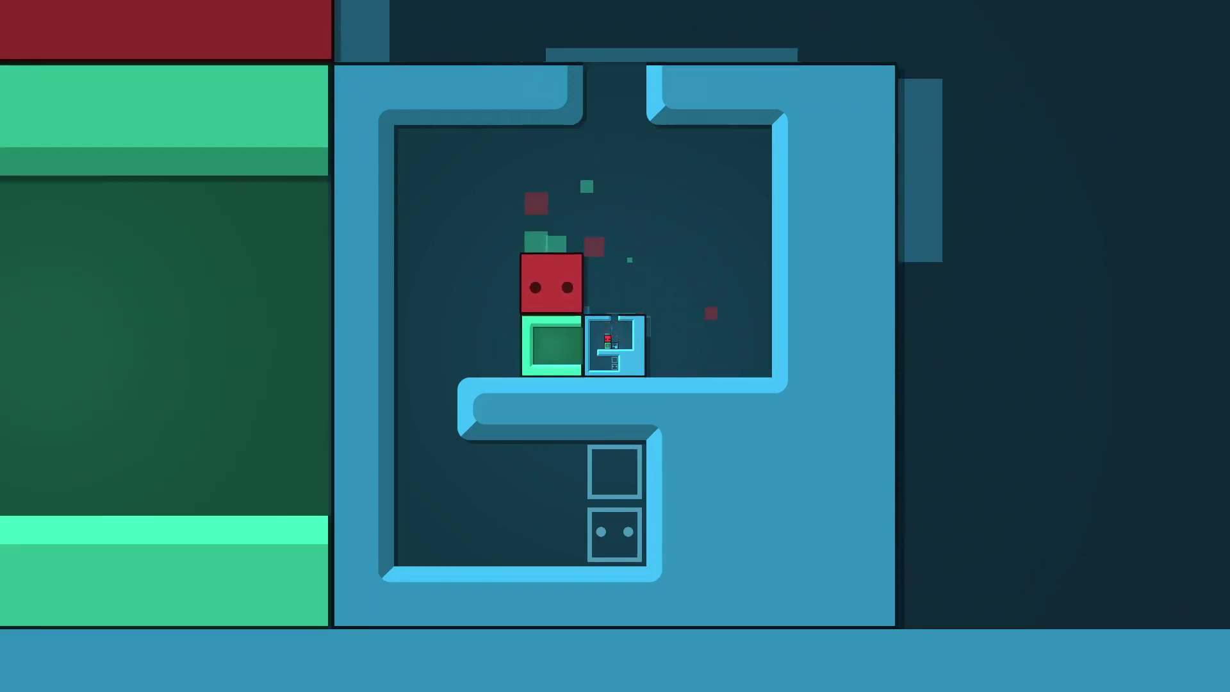
key(Right)
key(Right)
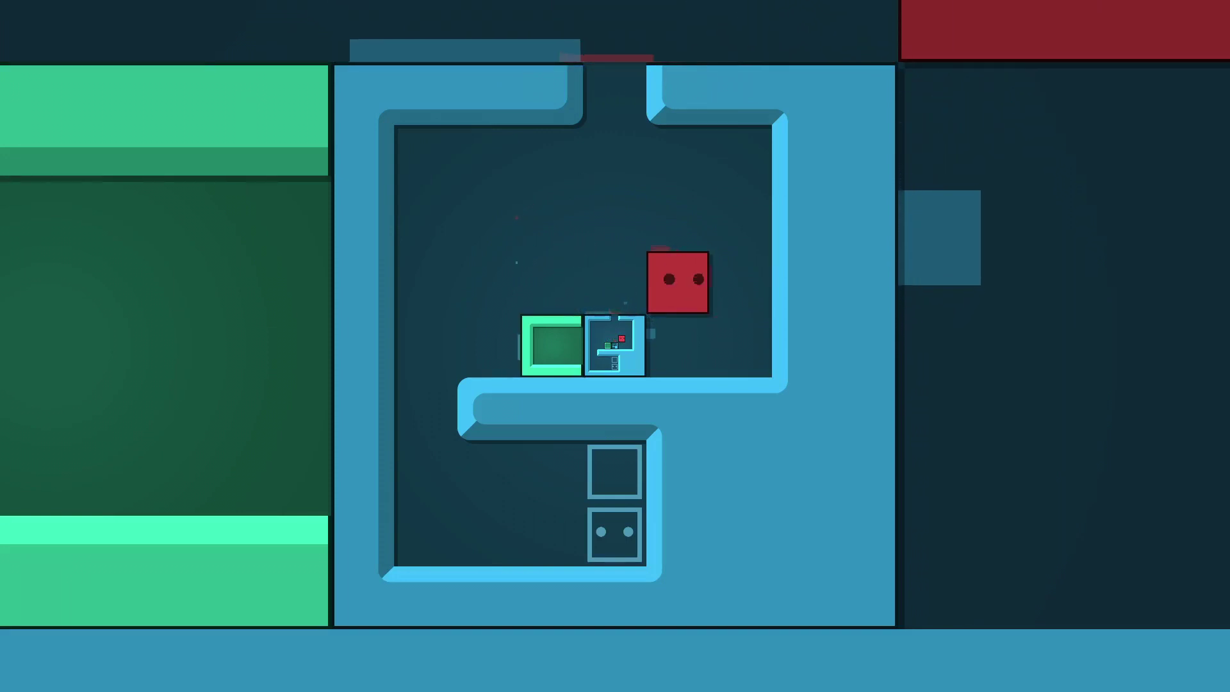
key(Down)
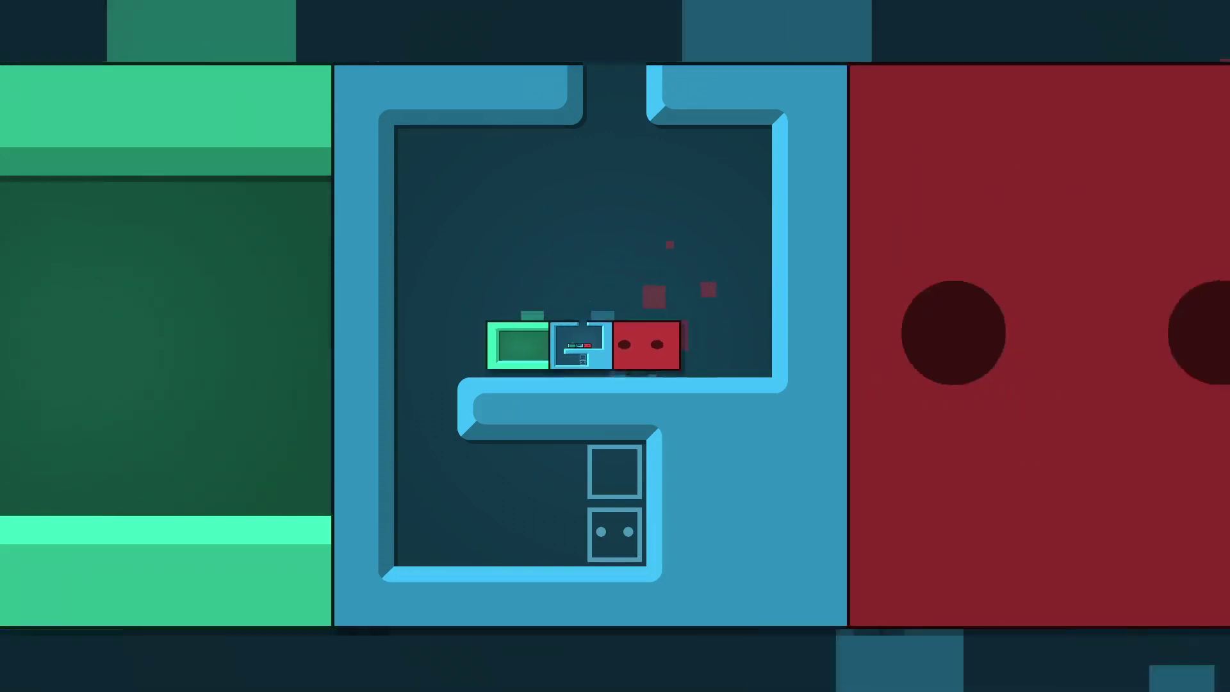
key(Left)
key(Left)
key(Left)
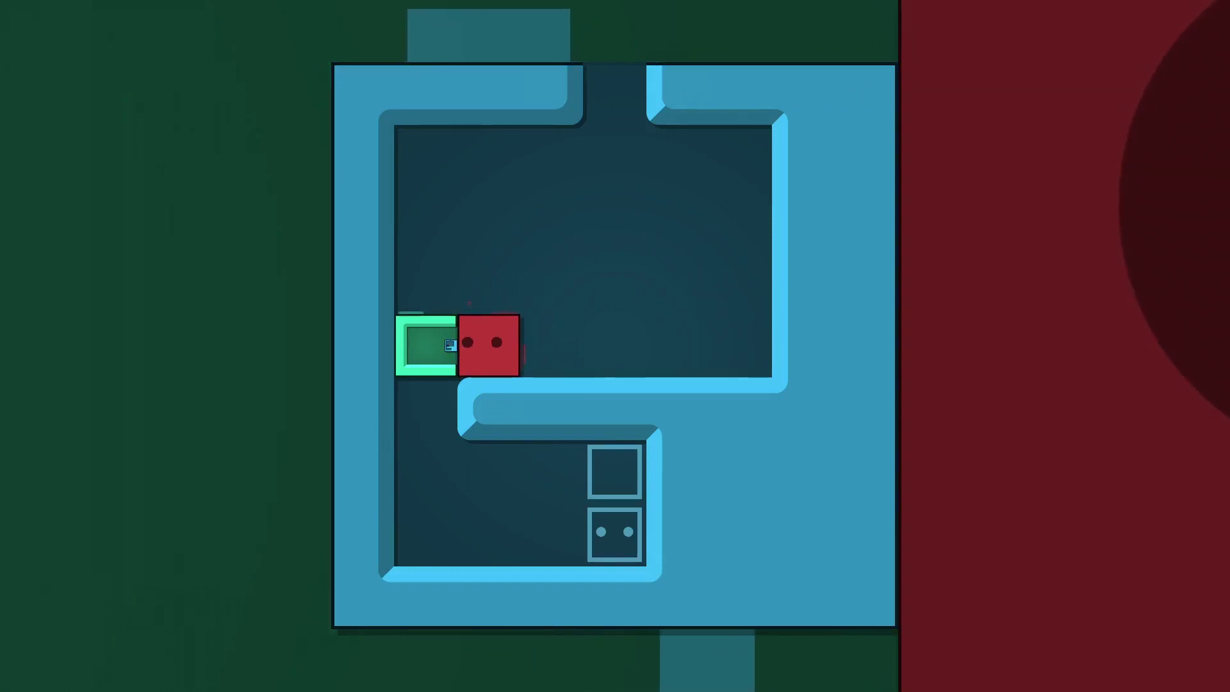
key(Up)
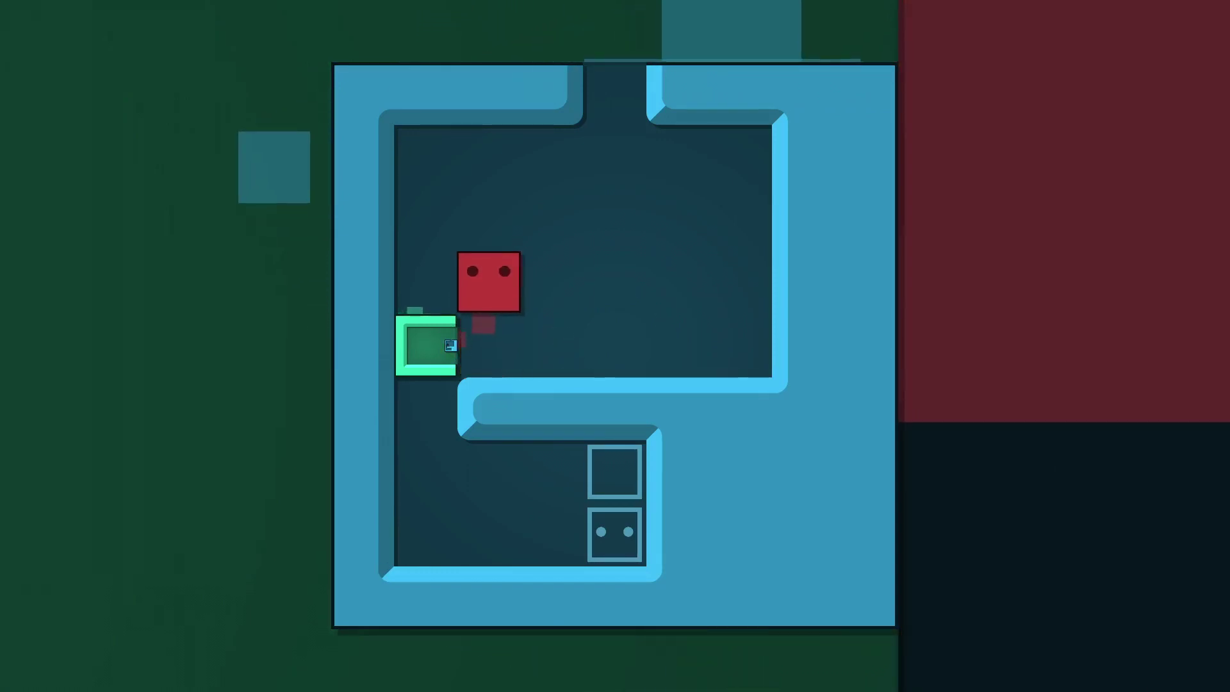
key(Left)
key(Down)
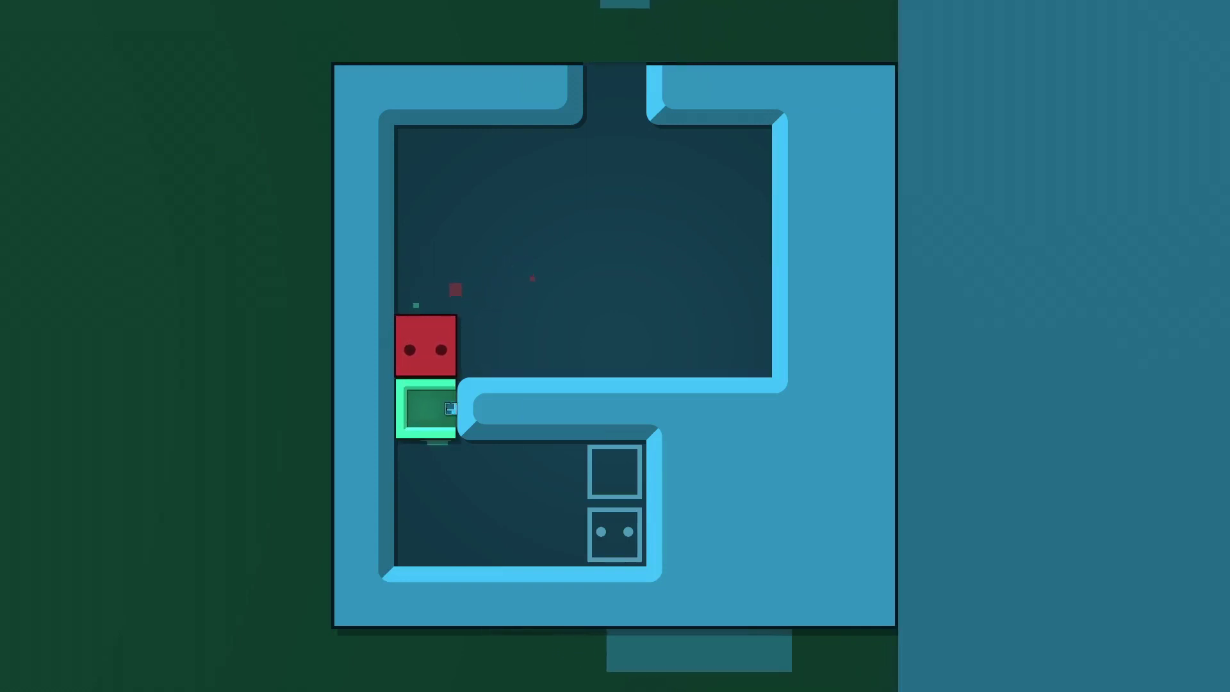
- Exit into the outer green room, then push the blue box out and enter it
key(Down)
key(Up)
key(Up)
key(Right)
key(Right)
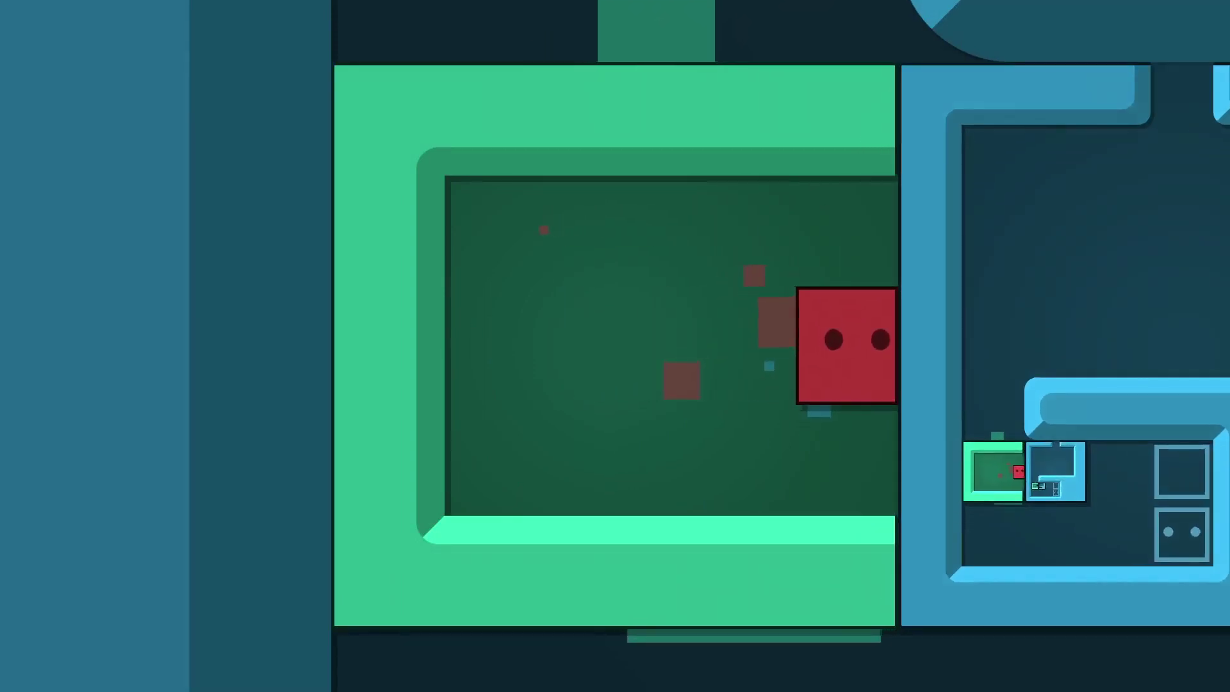
key(Right)
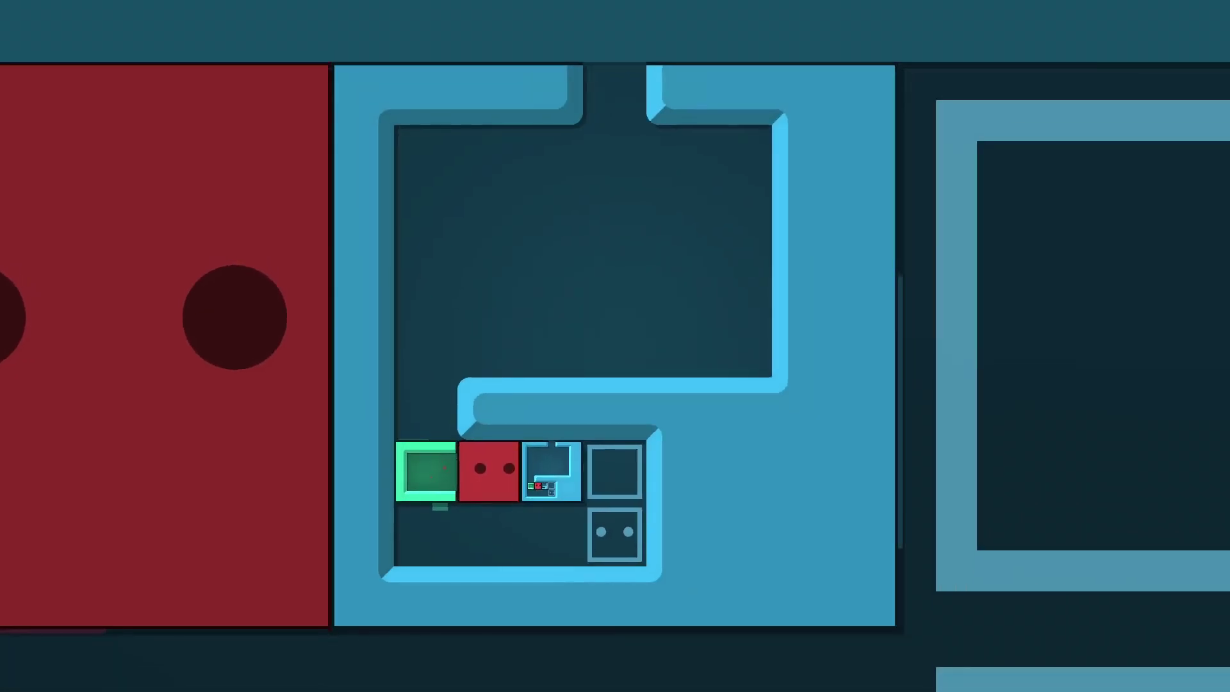
key(Right)
key(Down)
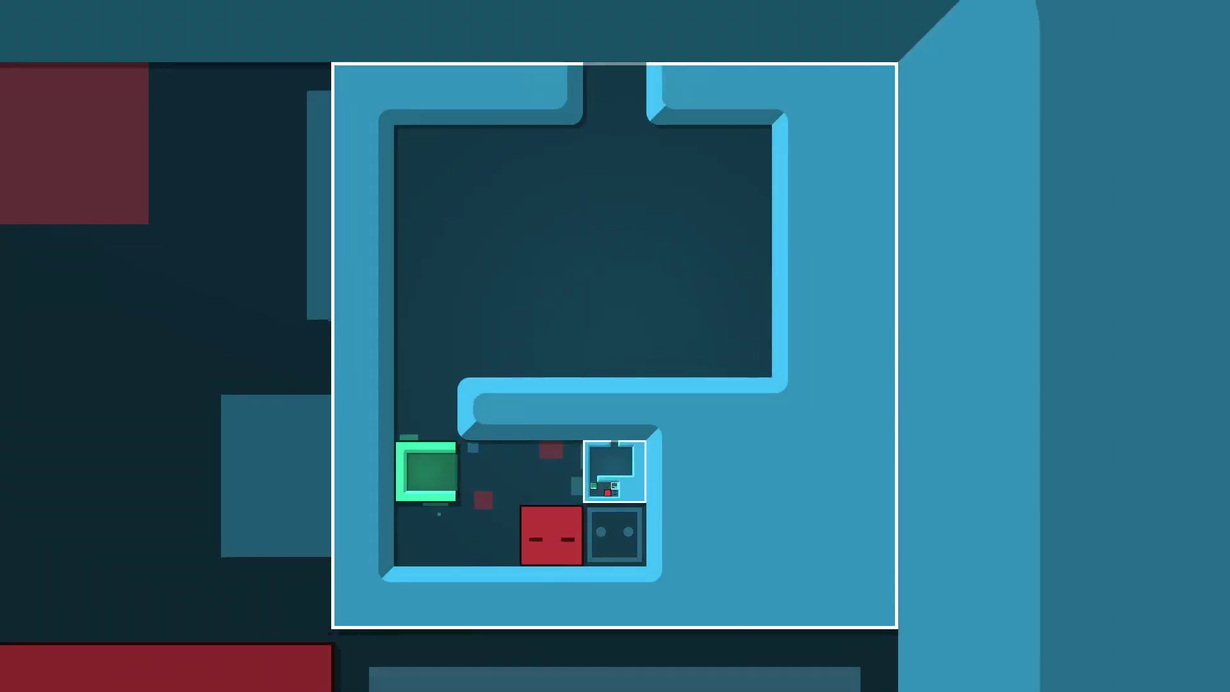
key(Right)
- Enter the small blue box, then step beside it and one tile right in the next level
key(Up)
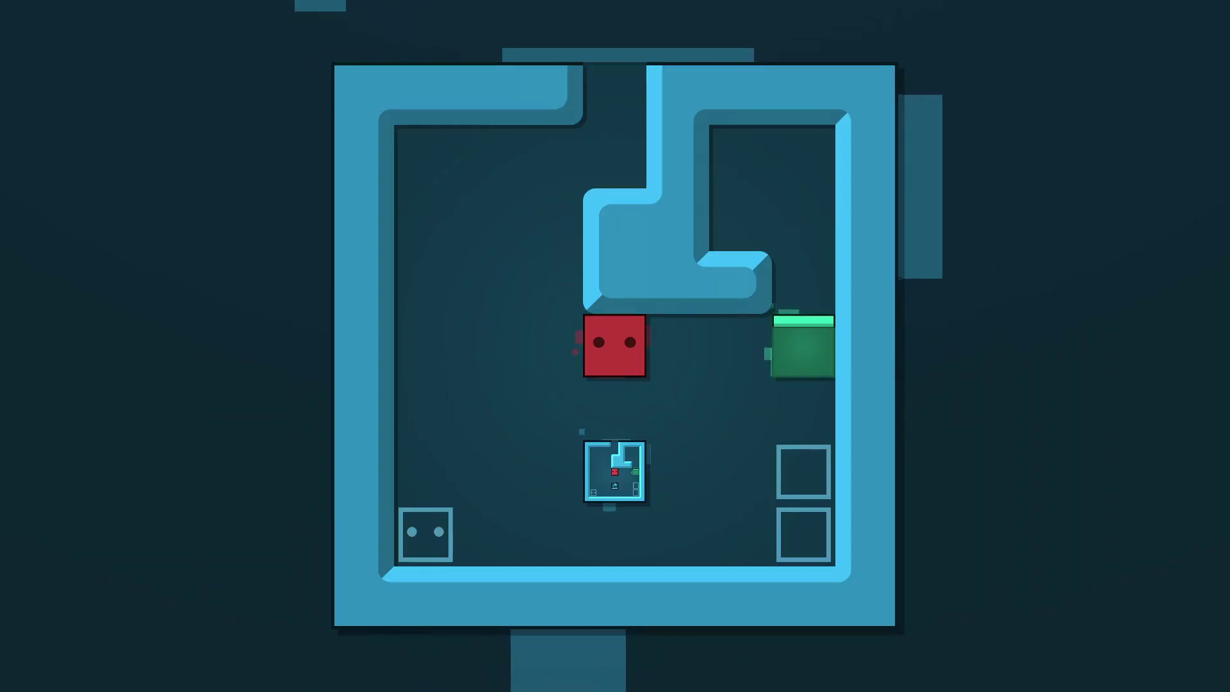
key(Down)
key(Right)
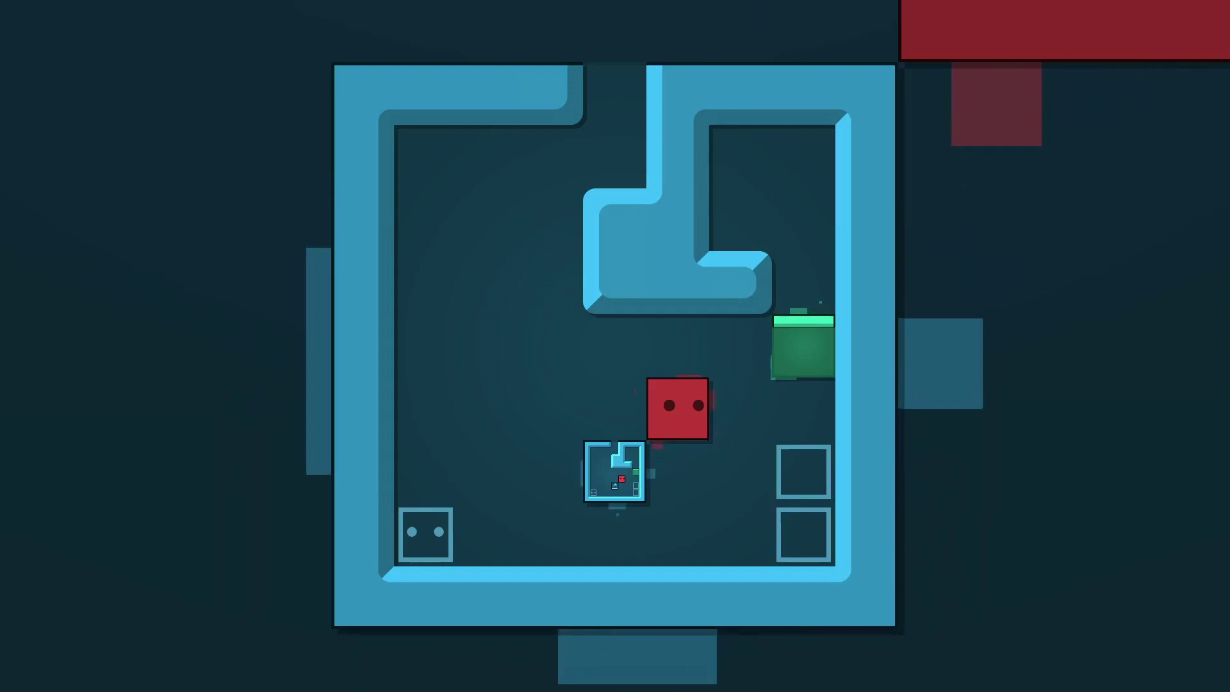
key(Right)
key(Right)
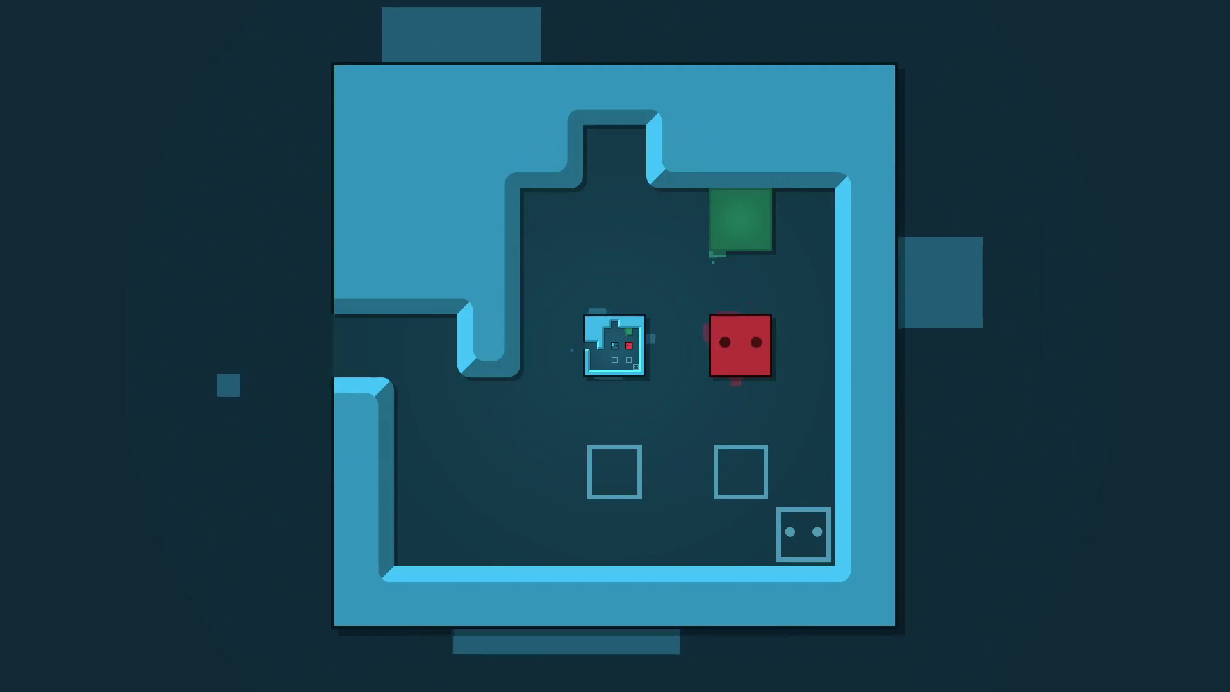
- Circle the room to stand left of the cyan box
key(Up)
key(Right)
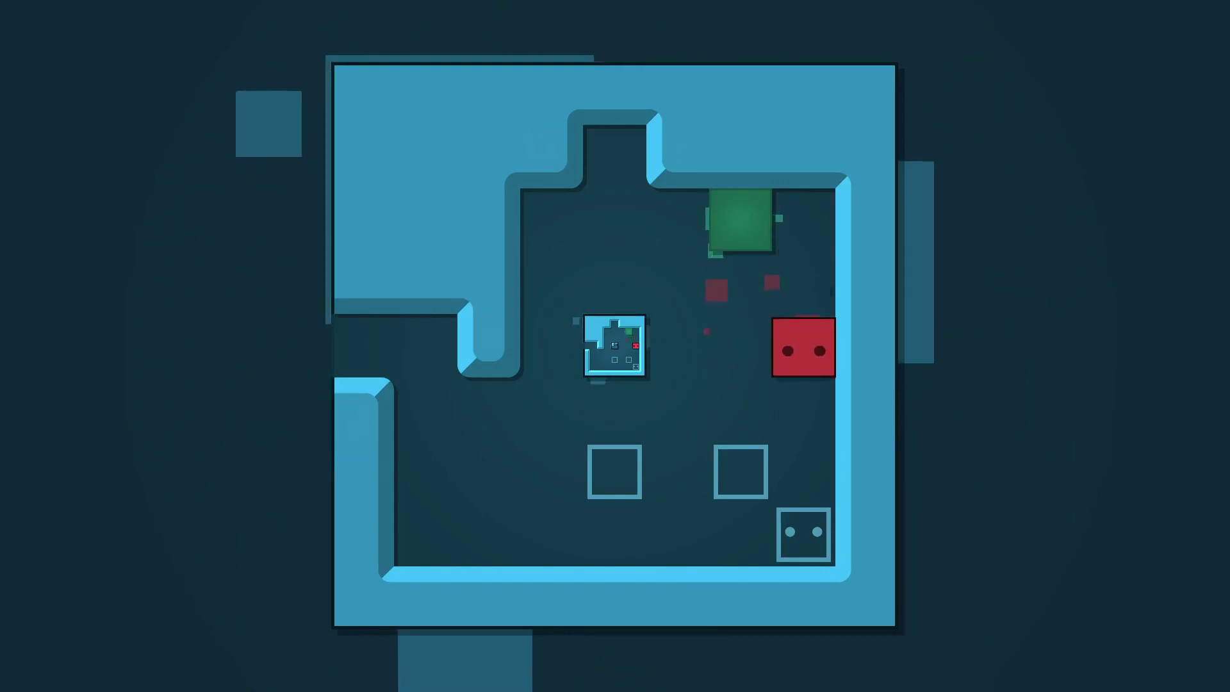
key(Down)
key(Down)
key(Down)
key(Left)
key(Right)
key(Up)
key(Up)
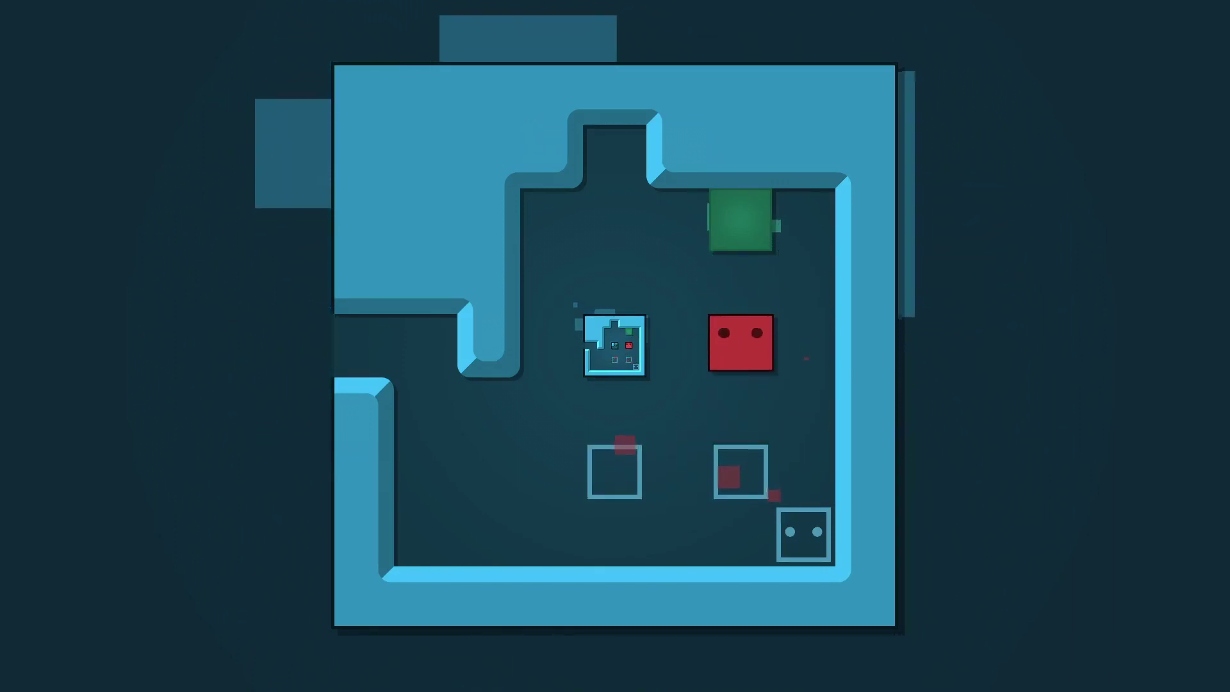
key(Right)
key(Up)
key(Left)
key(Left)
key(Left)
- Push the cyan box one tile right and step back beside it
key(Down)
key(Right)
key(Down)
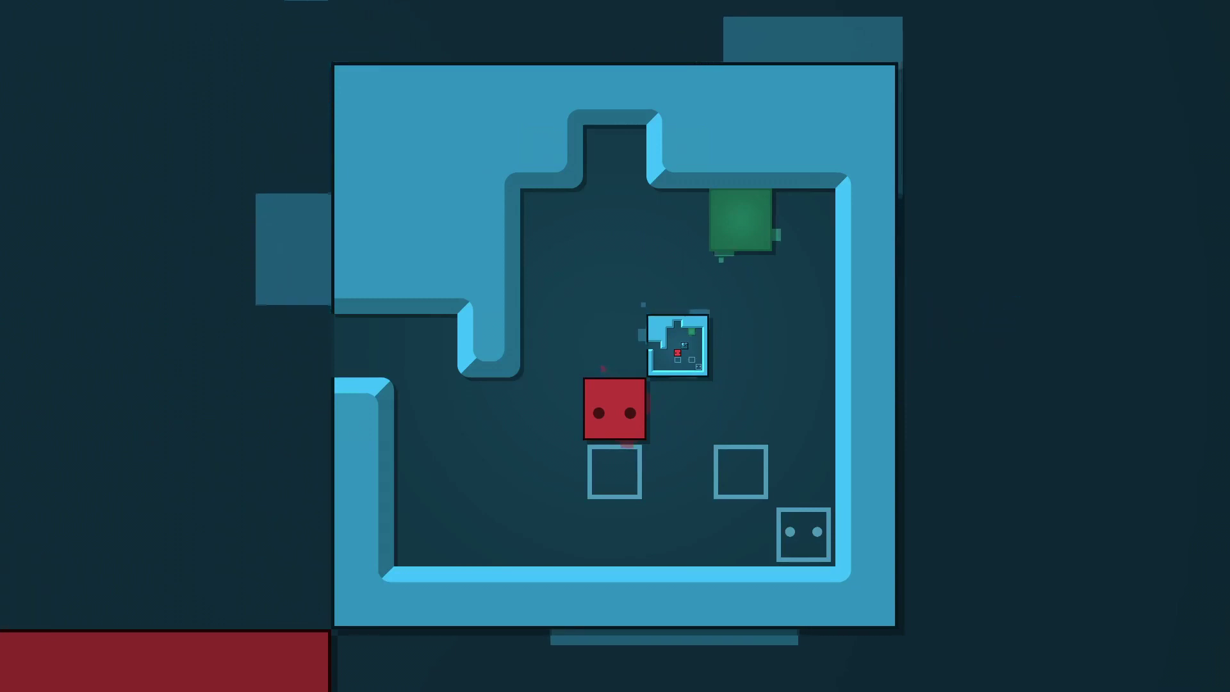
key(Up)
key(Up)
key(Up)
key(Up)
key(Down)
key(Down)
key(Down)
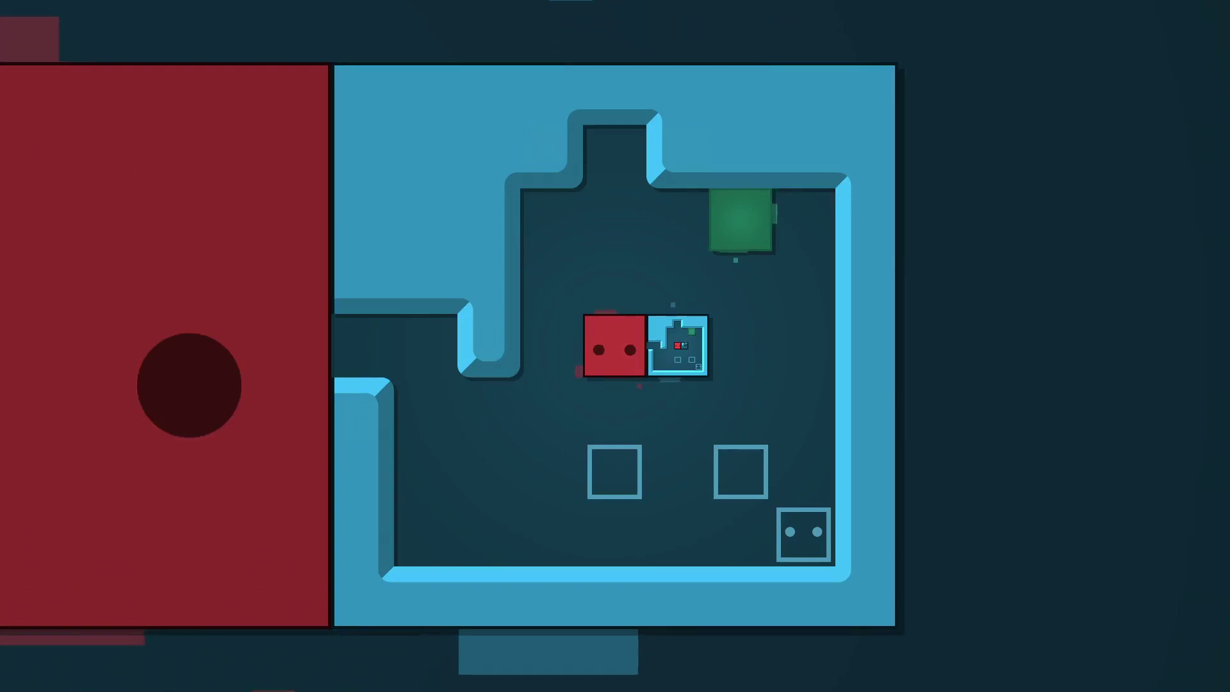
- Push the cyan box against the green box and shift both boxes left
key(Down)
key(Up)
key(Right)
key(Up)
key(Up)
key(Right)
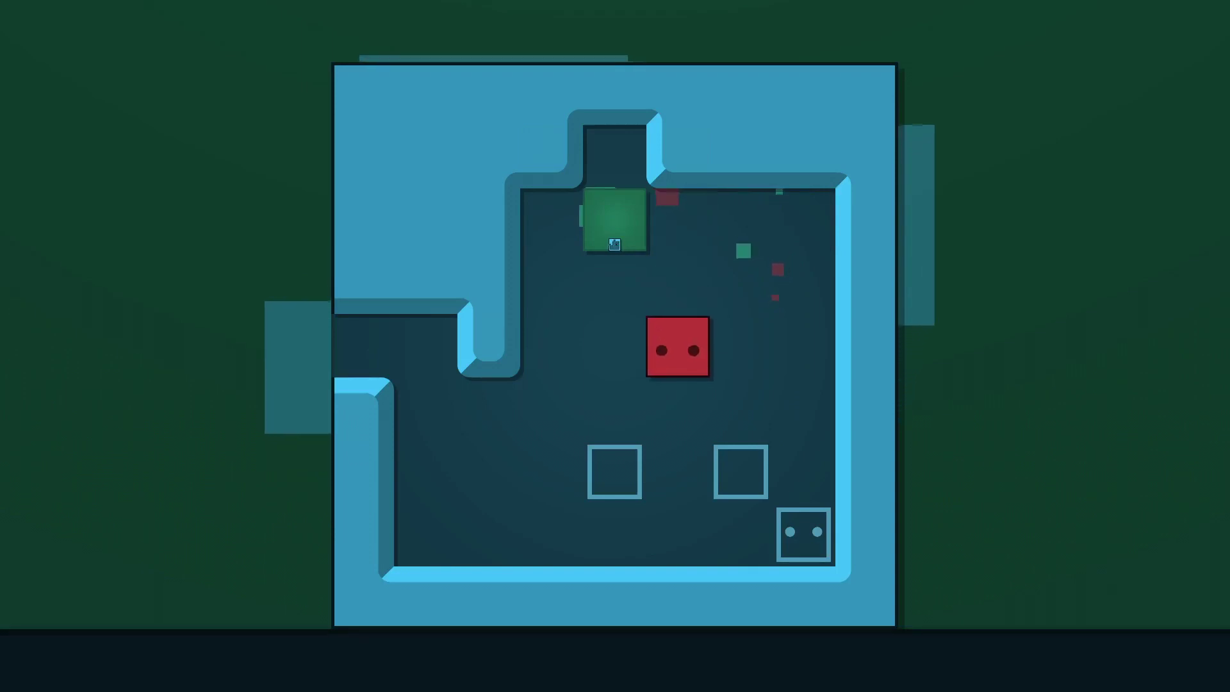
- Leave through the left opening and re-enter the cyan room from the top
key(Left)
key(Down)
key(Up)
key(Left)
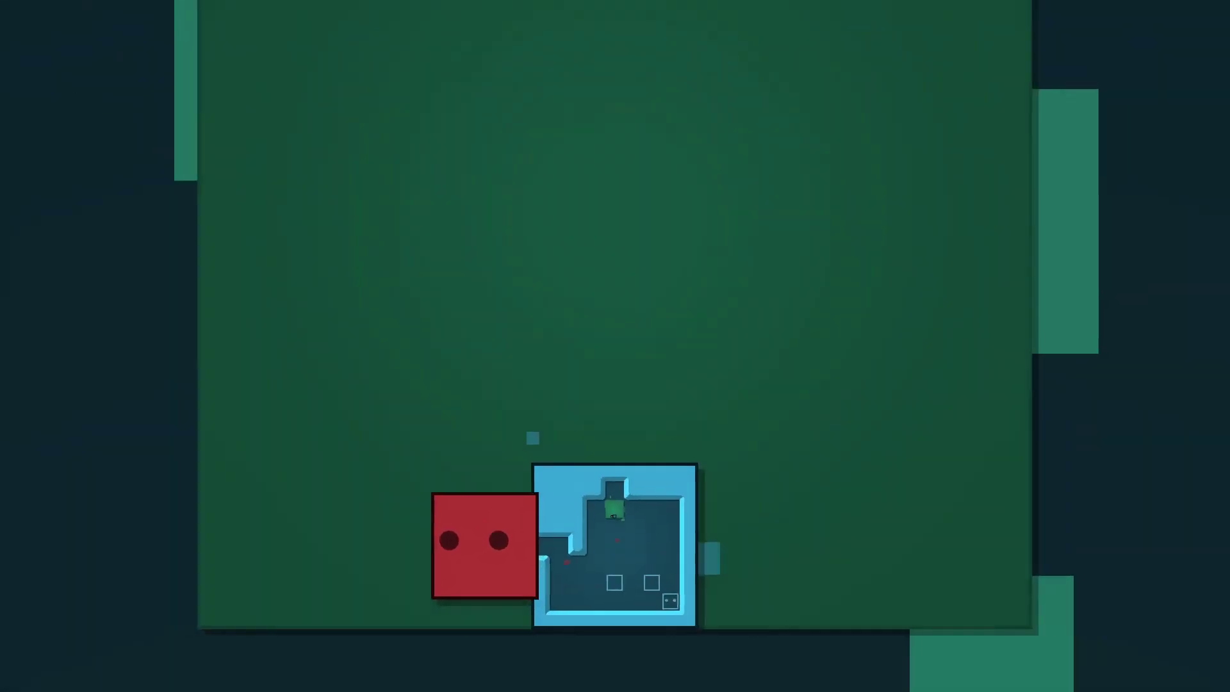
key(Up)
key(Up)
key(Down)
key(Down)
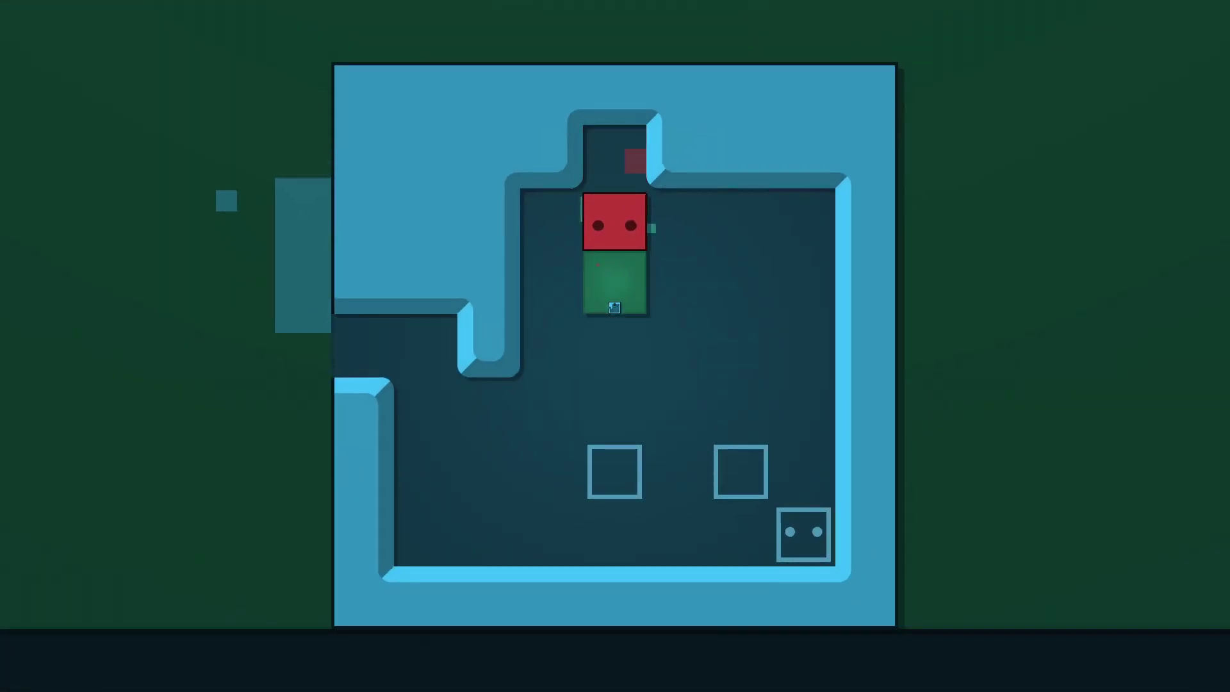
- Push and enter the green box, drop back, and push both boxes onto the goals
key(Right)
key(Left)
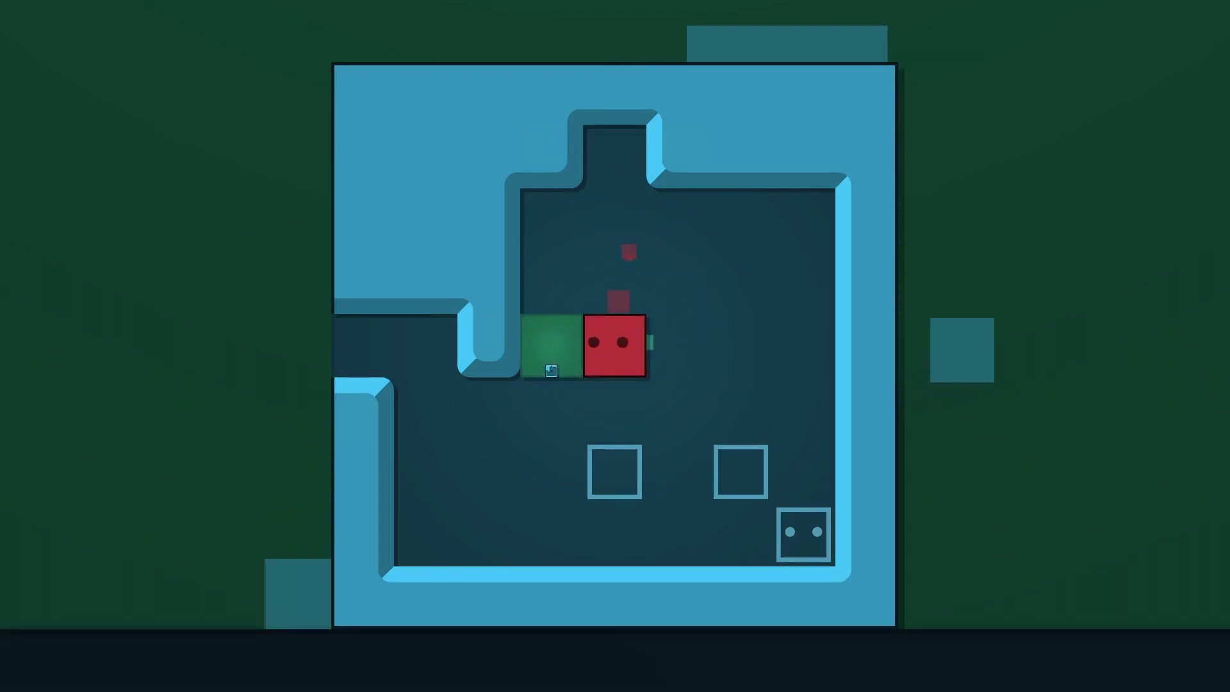
key(Left)
key(Down)
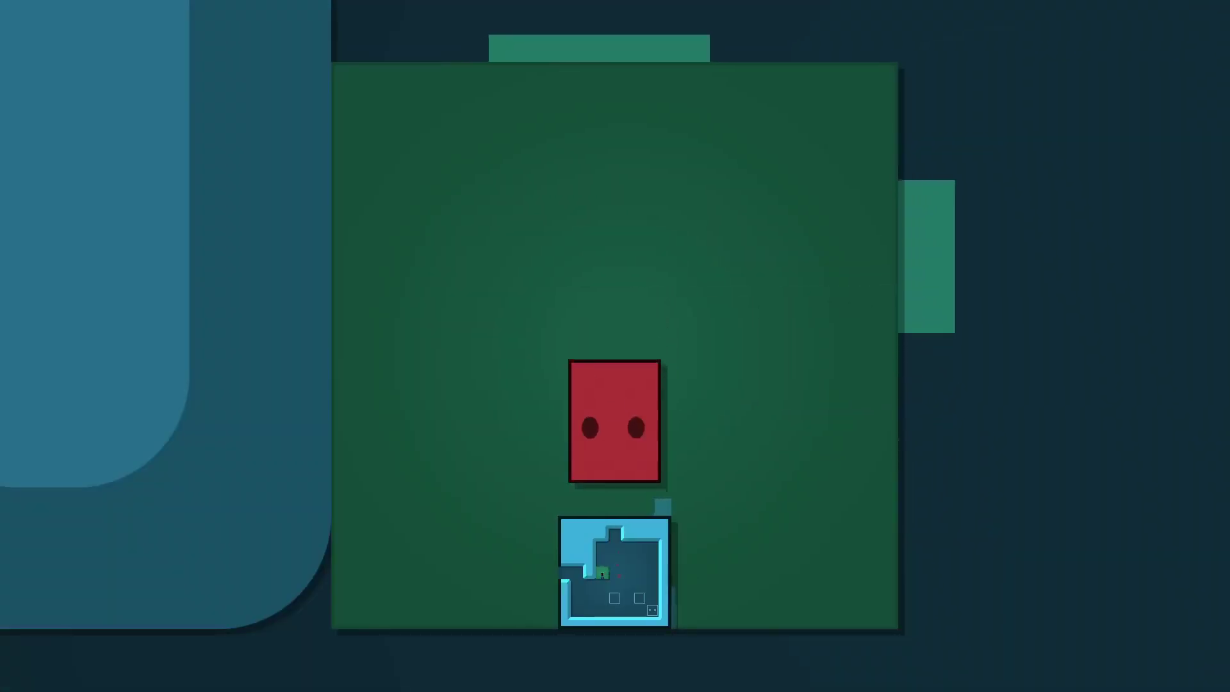
key(Down)
key(Down)
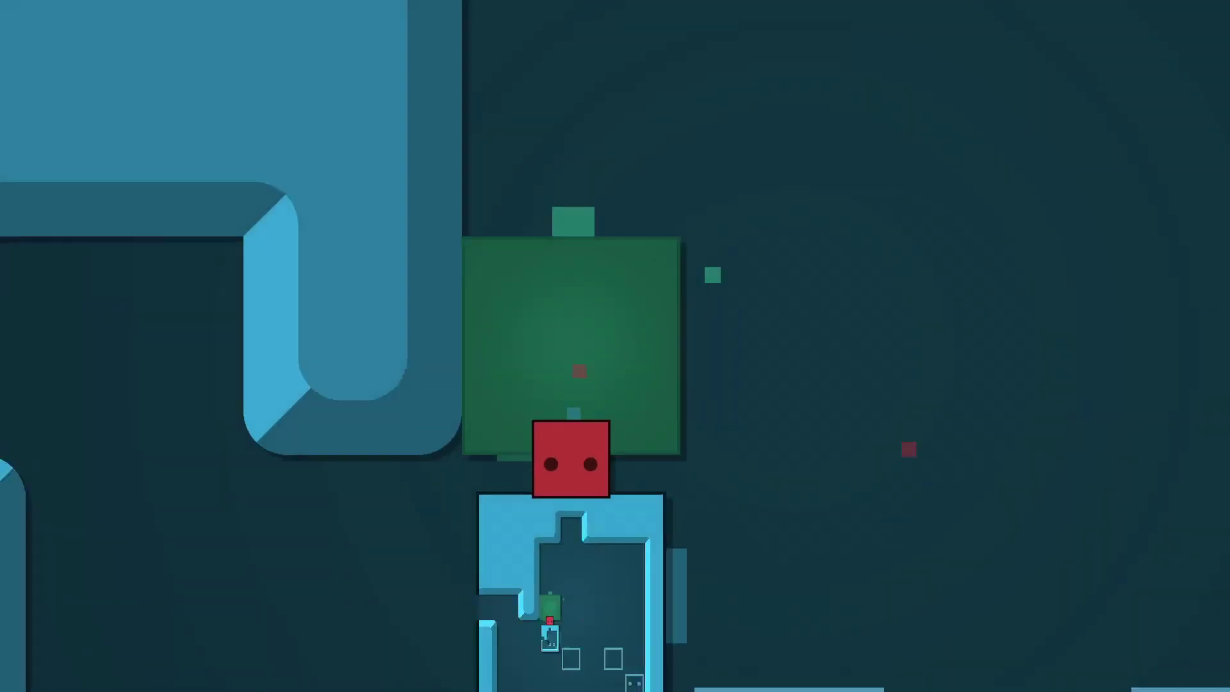
key(Down)
key(Right)
key(Right)
key(Up)
key(Up)
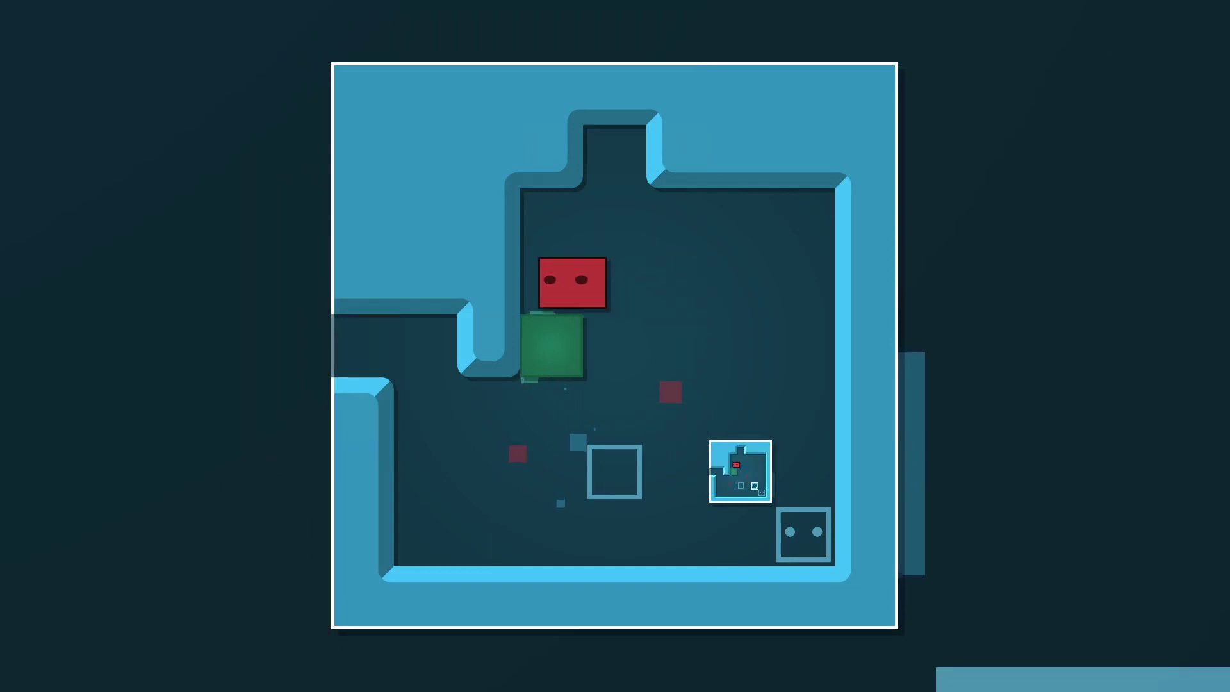
key(Left)
key(Down)
key(Down)
key(Right)
key(Right)
key(Right)
key(Right)
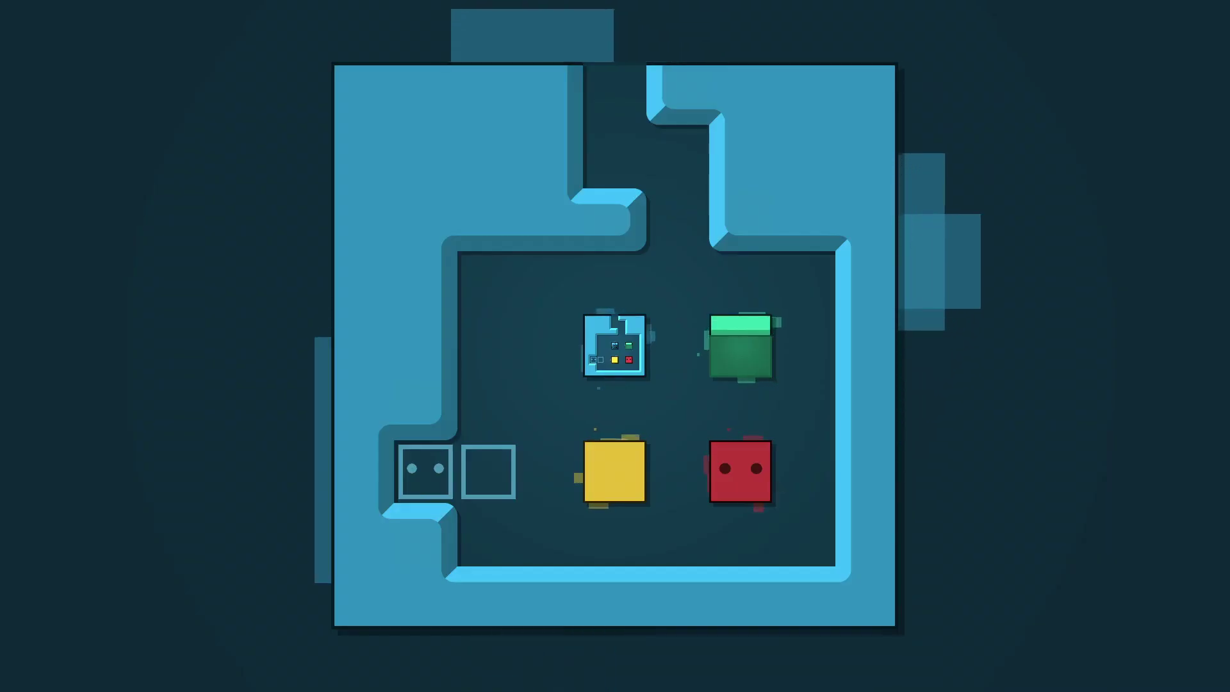
- Walk the red player past the yellow box and into the gap beside the cyan box
key(Left)
key(Up)
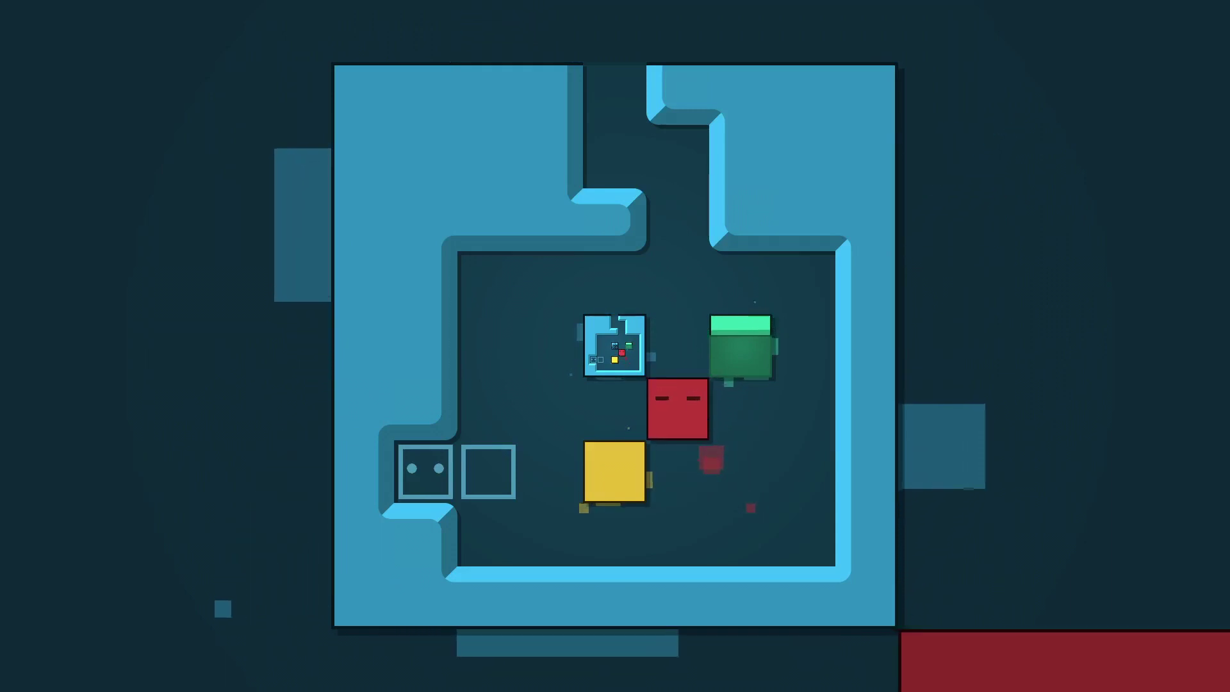
key(Left)
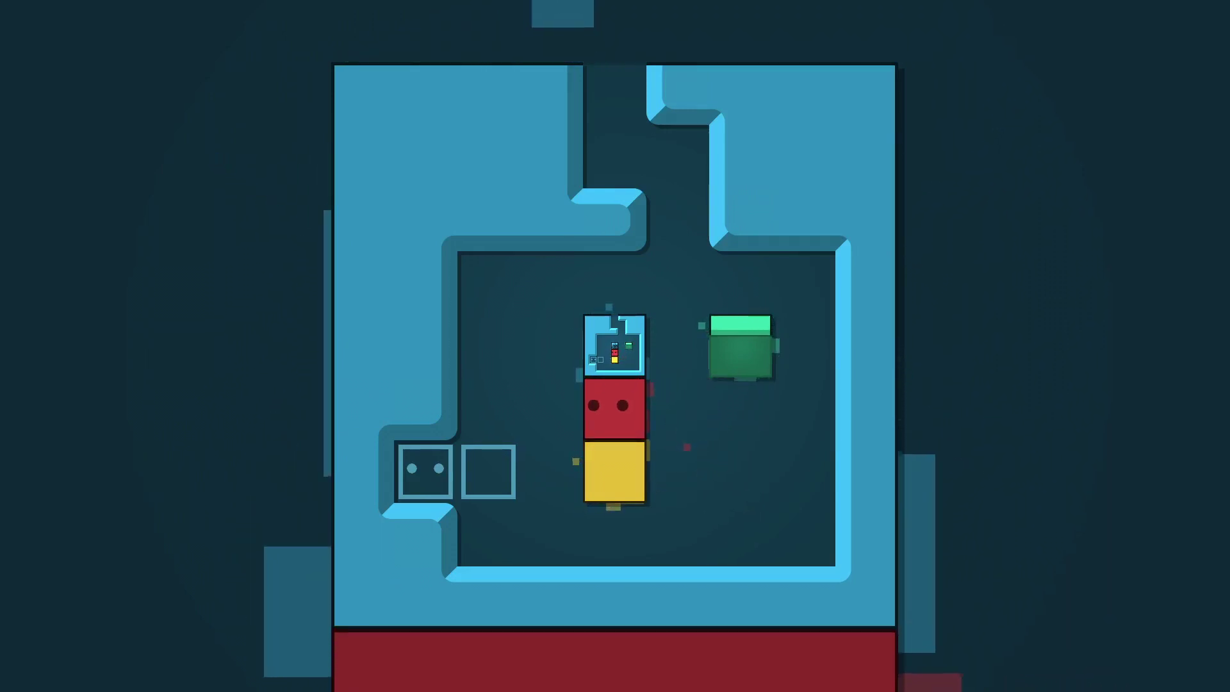
key(Left)
key(Right)
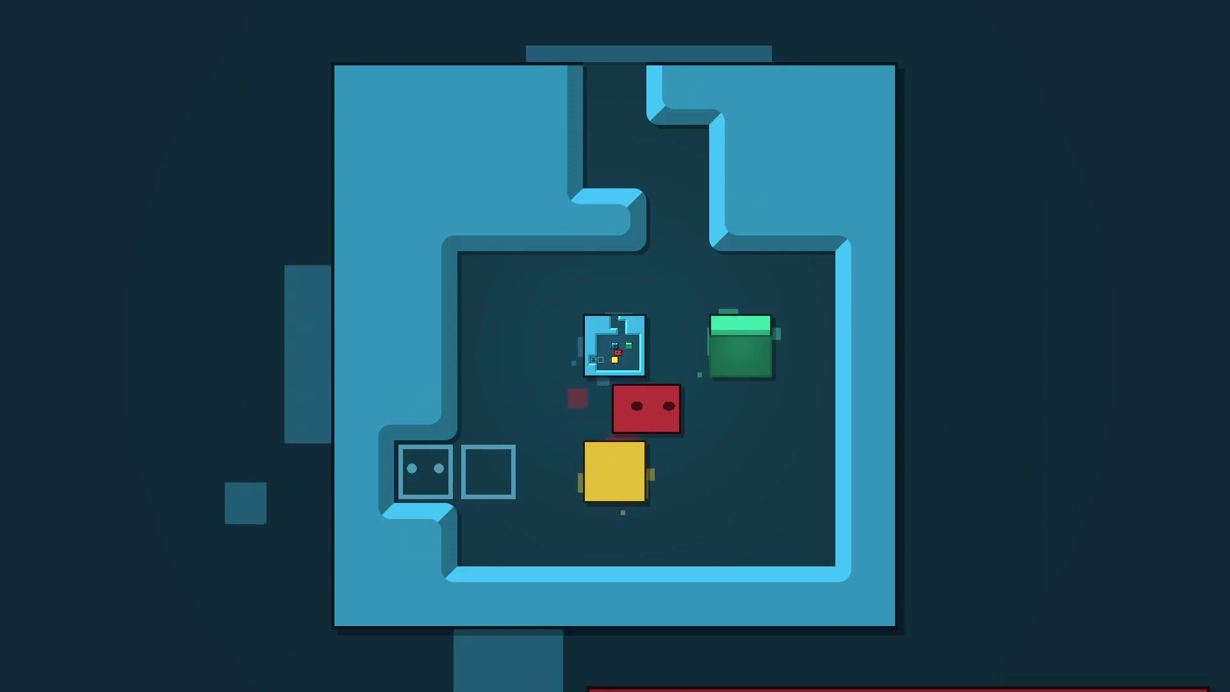
key(Right)
key(Up)
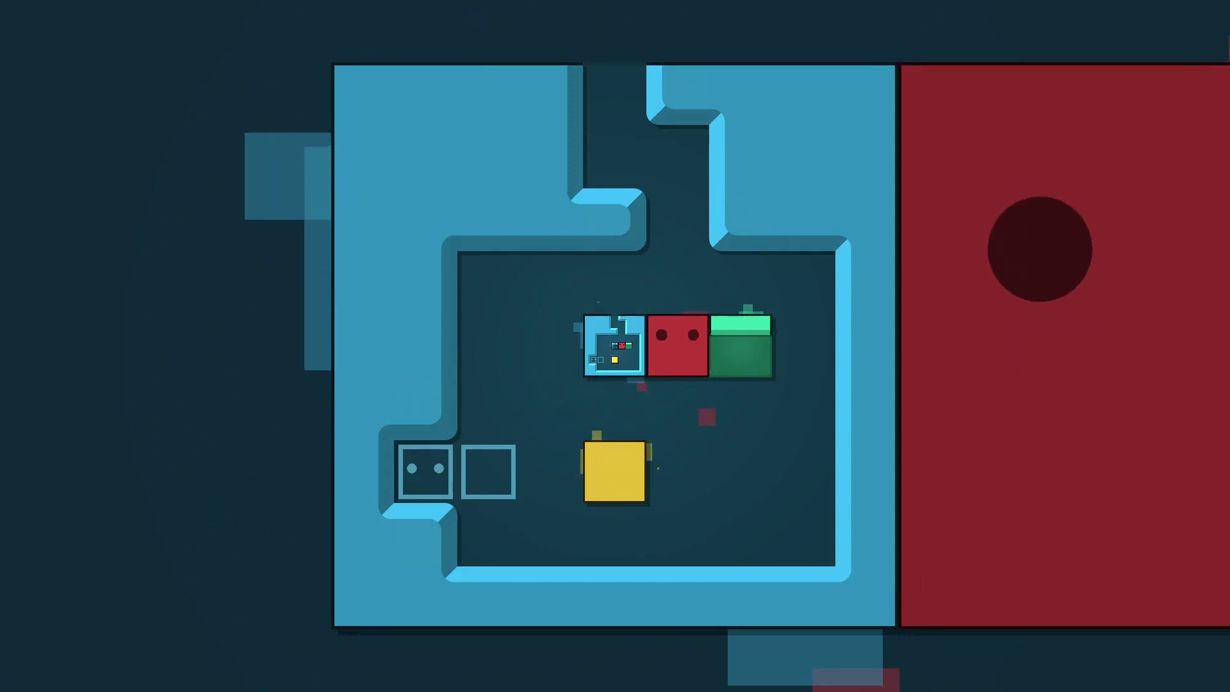
key(Up)
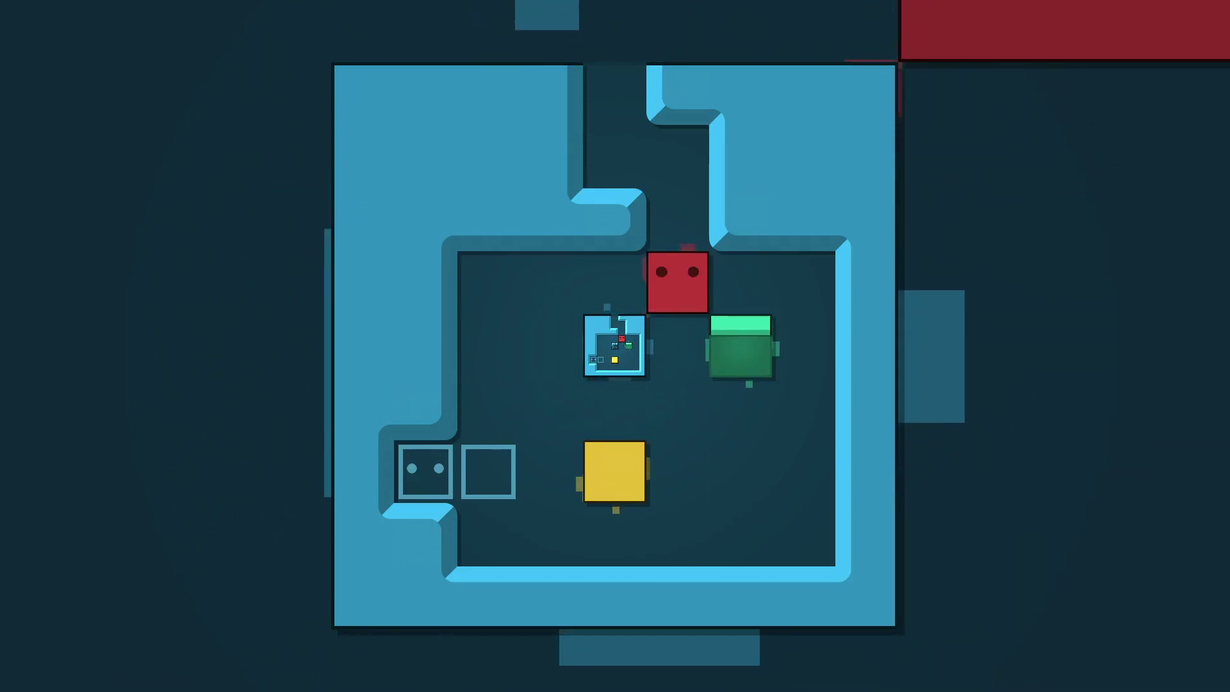
- Circle the red player around to below the green block
key(Right)
key(Down)
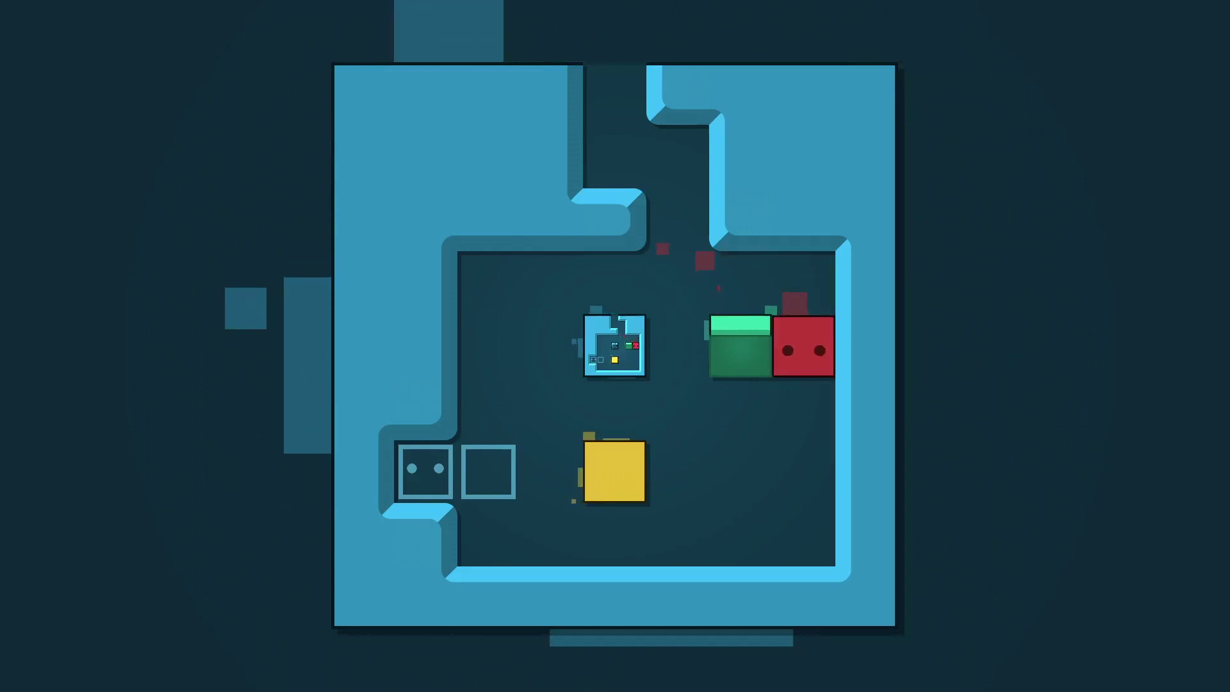
key(Down)
key(Left)
key(Left)
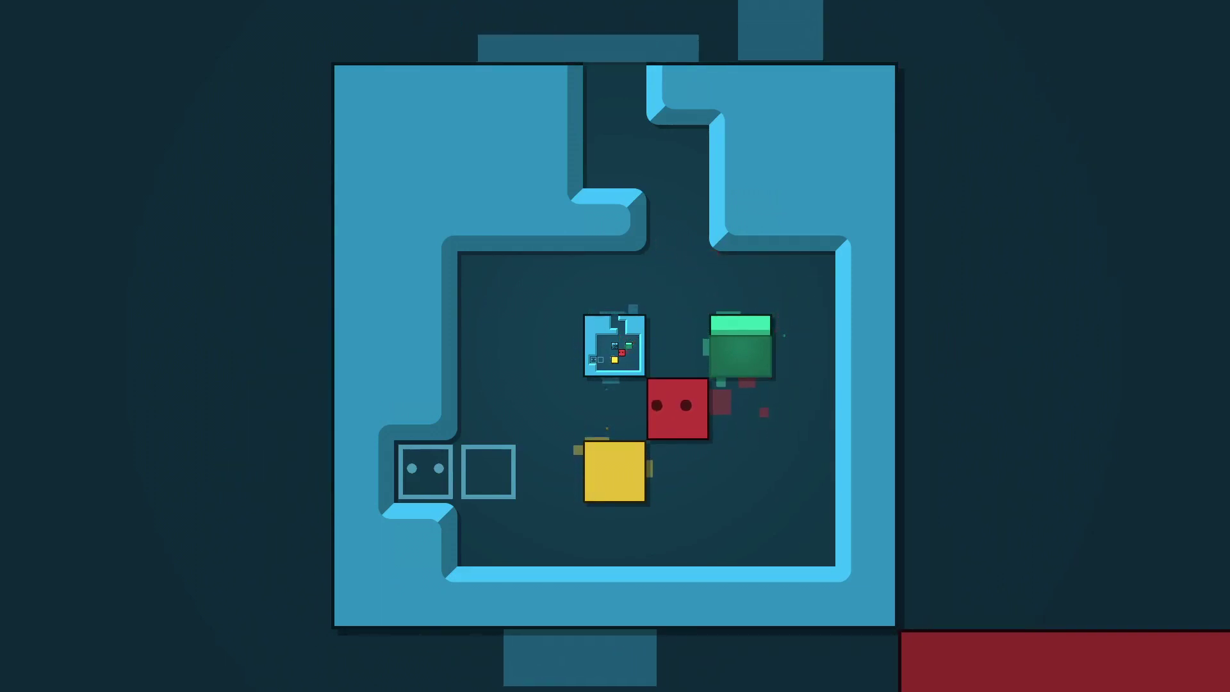
key(Up)
key(Up)
key(Right)
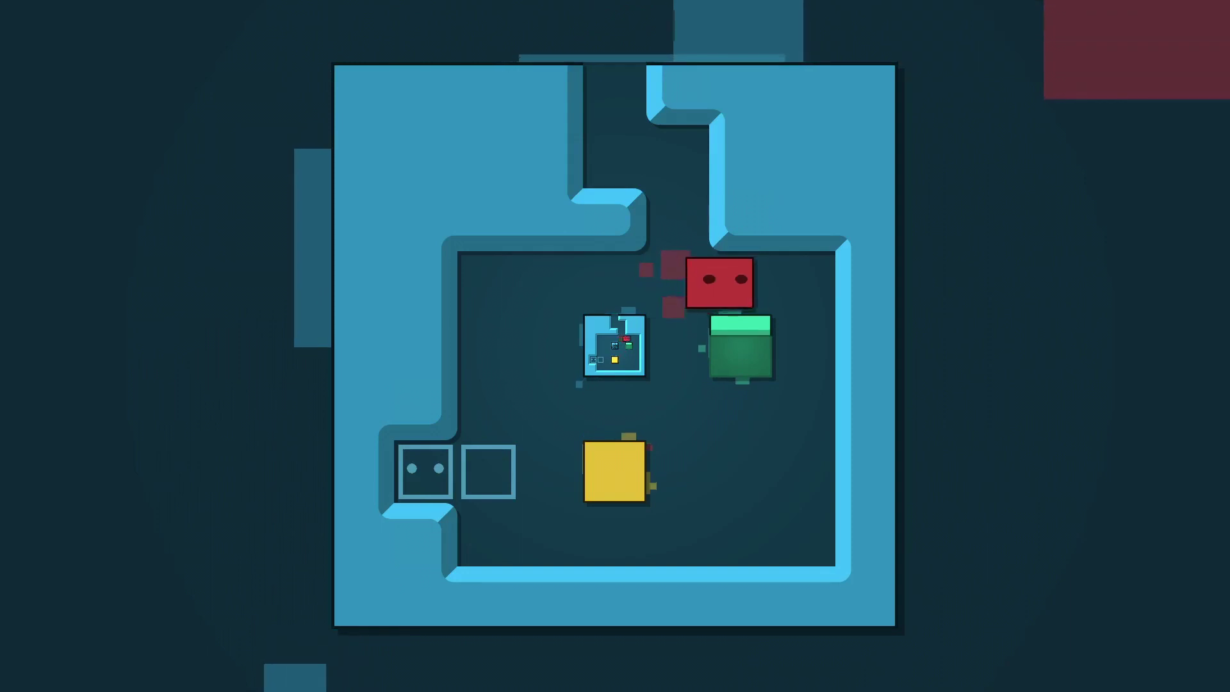
key(Right)
key(Left)
key(Left)
key(Right)
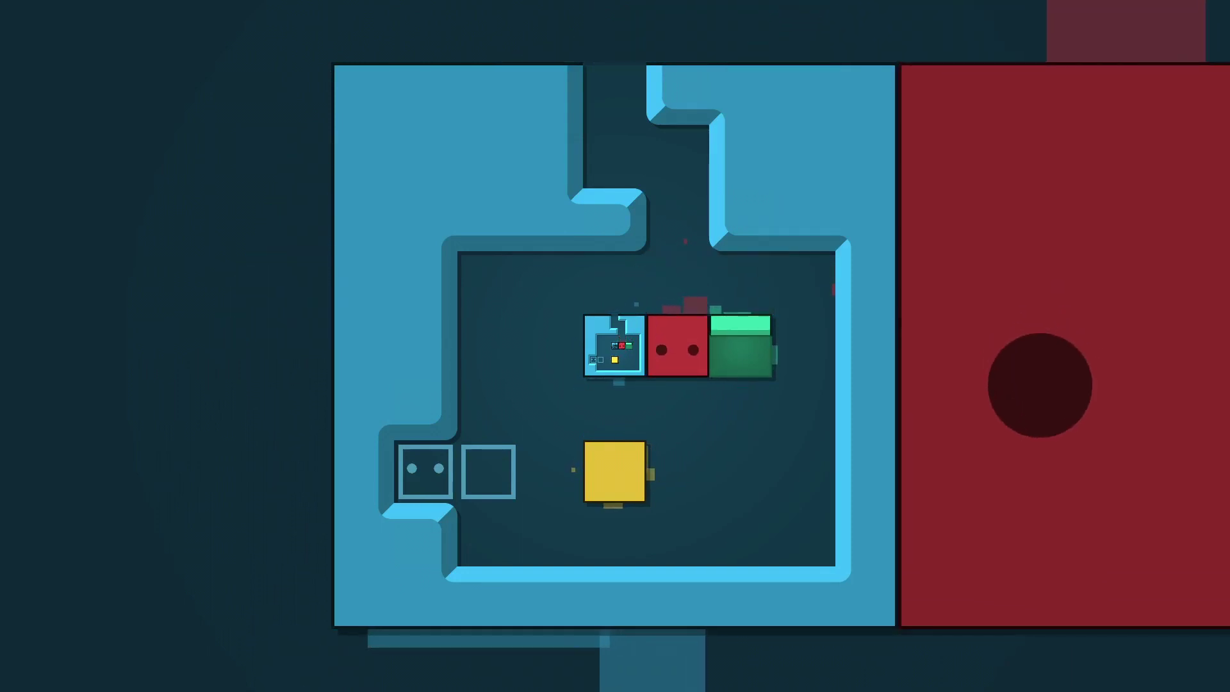
key(Down)
key(Down)
- Reposition the red player under, then right of and above the green block
key(Right)
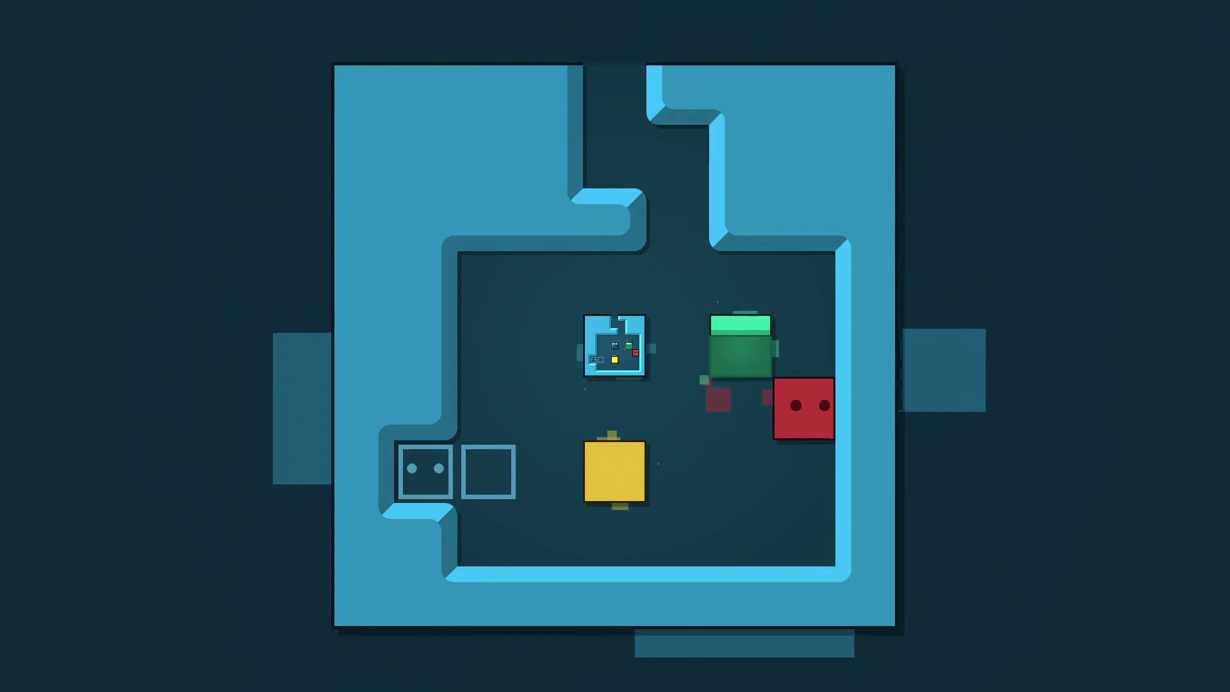
key(Up)
key(Up)
key(Down)
key(Down)
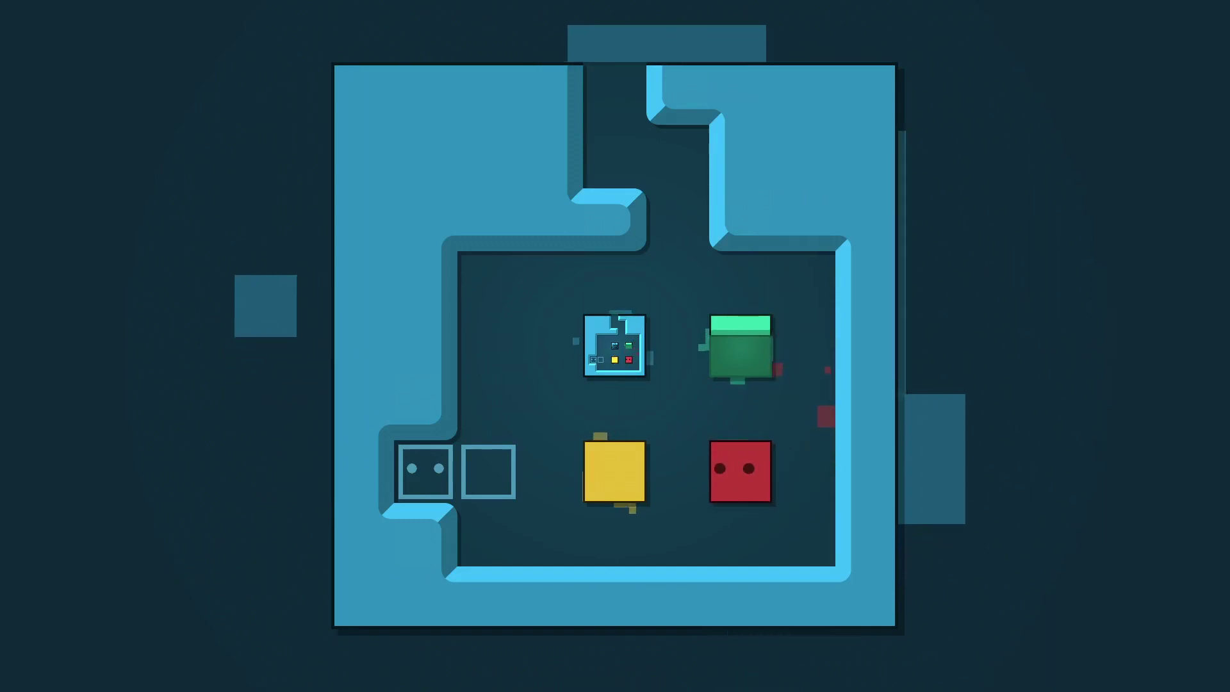
key(Left)
key(Left)
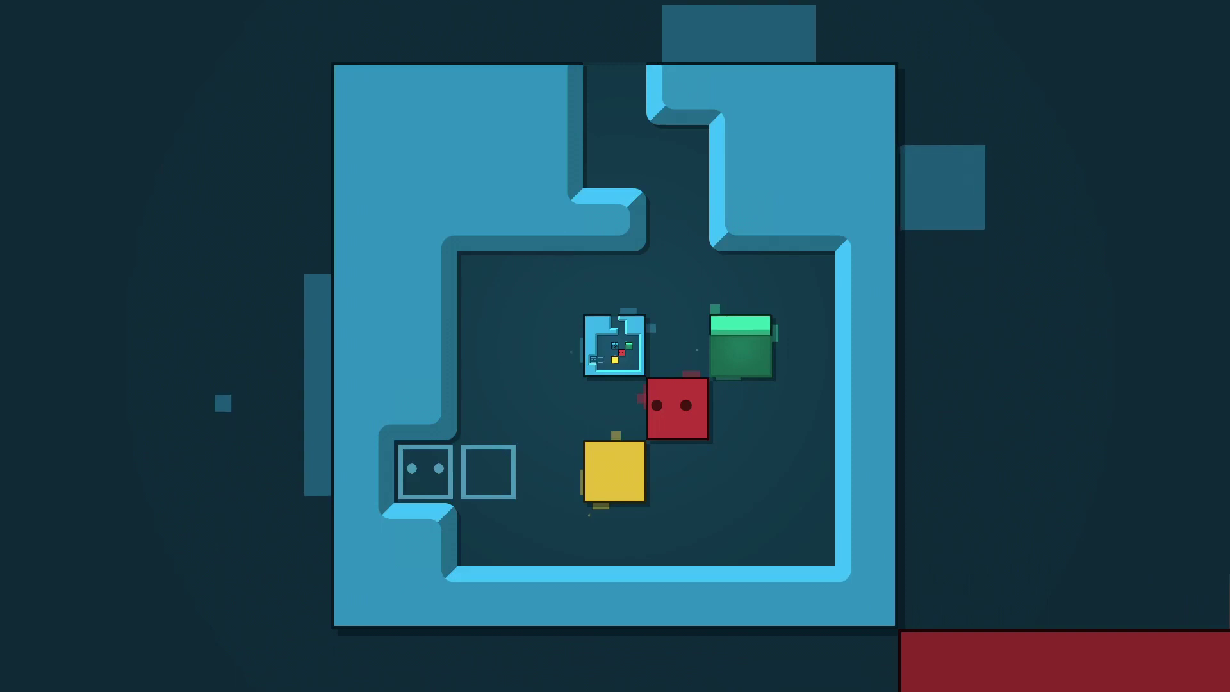
key(Right)
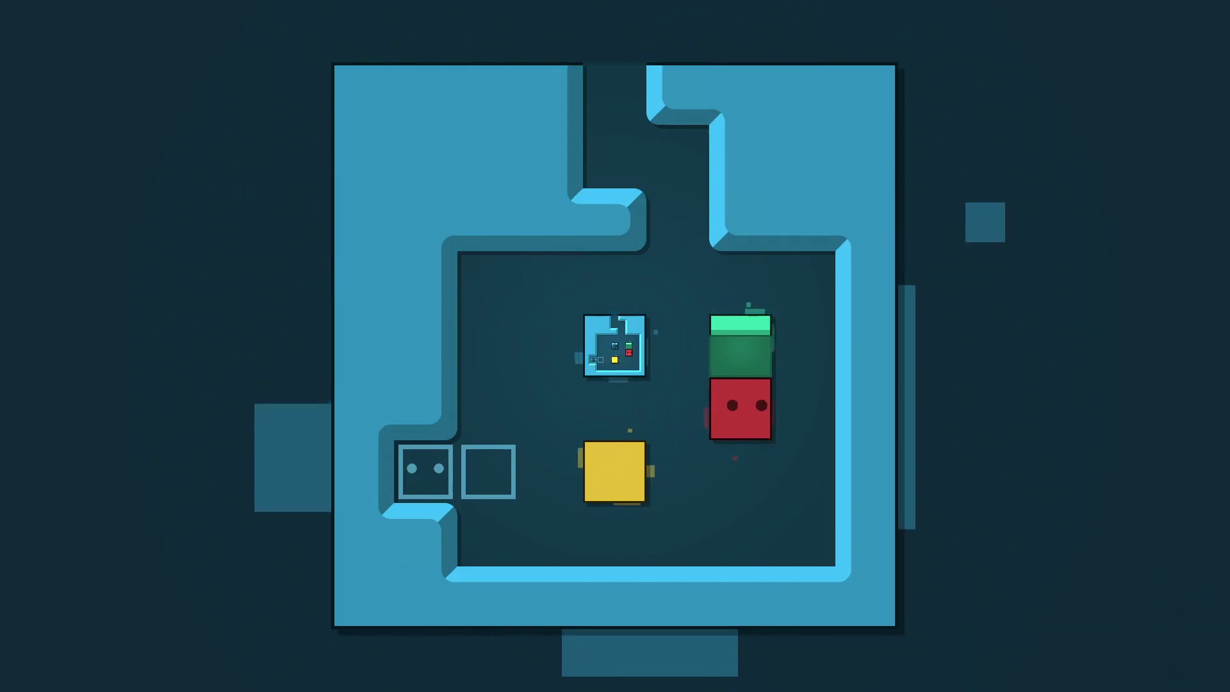
key(Left)
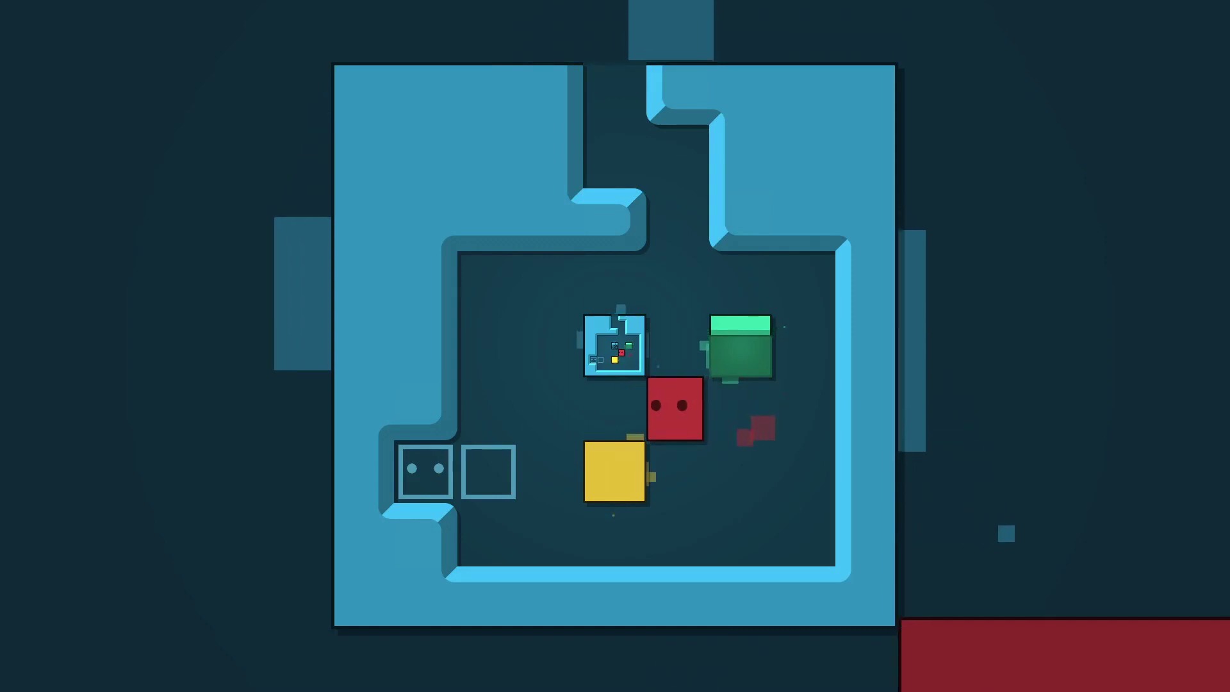
key(Right)
key(Right)
key(Up)
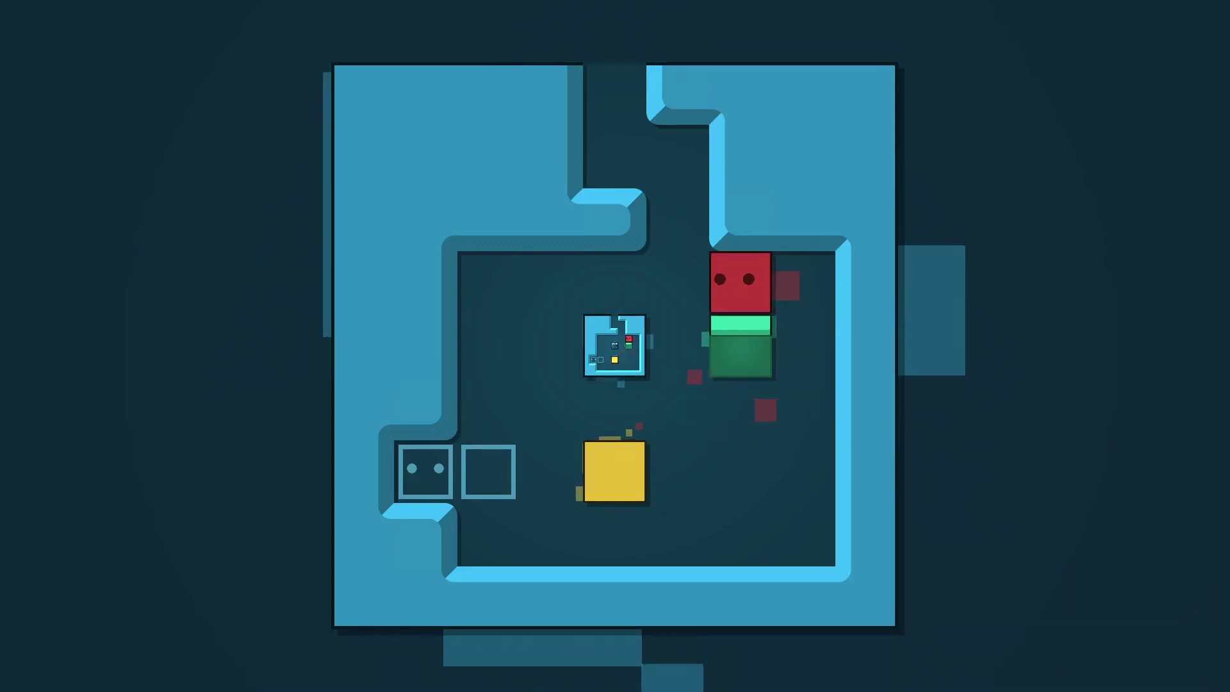
key(Right)
- Walk to the leftmost goal spot, then park between the blue room and yellow block
key(Left)
key(Left)
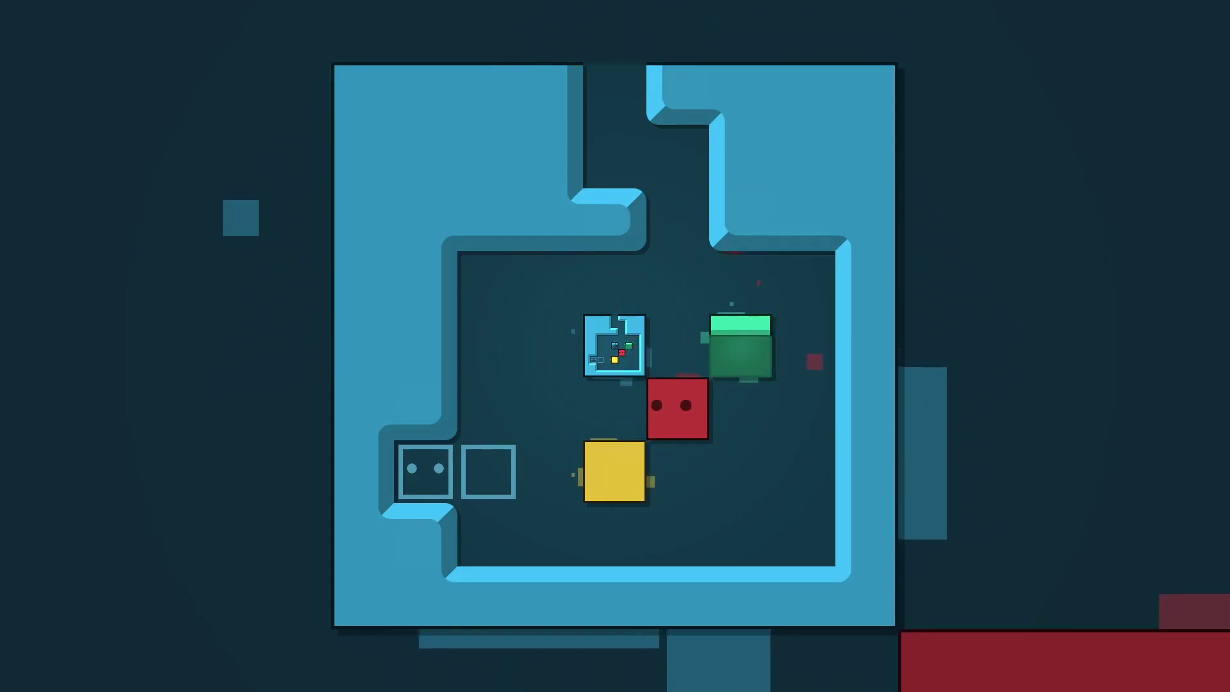
key(Left)
key(Left)
key(Left)
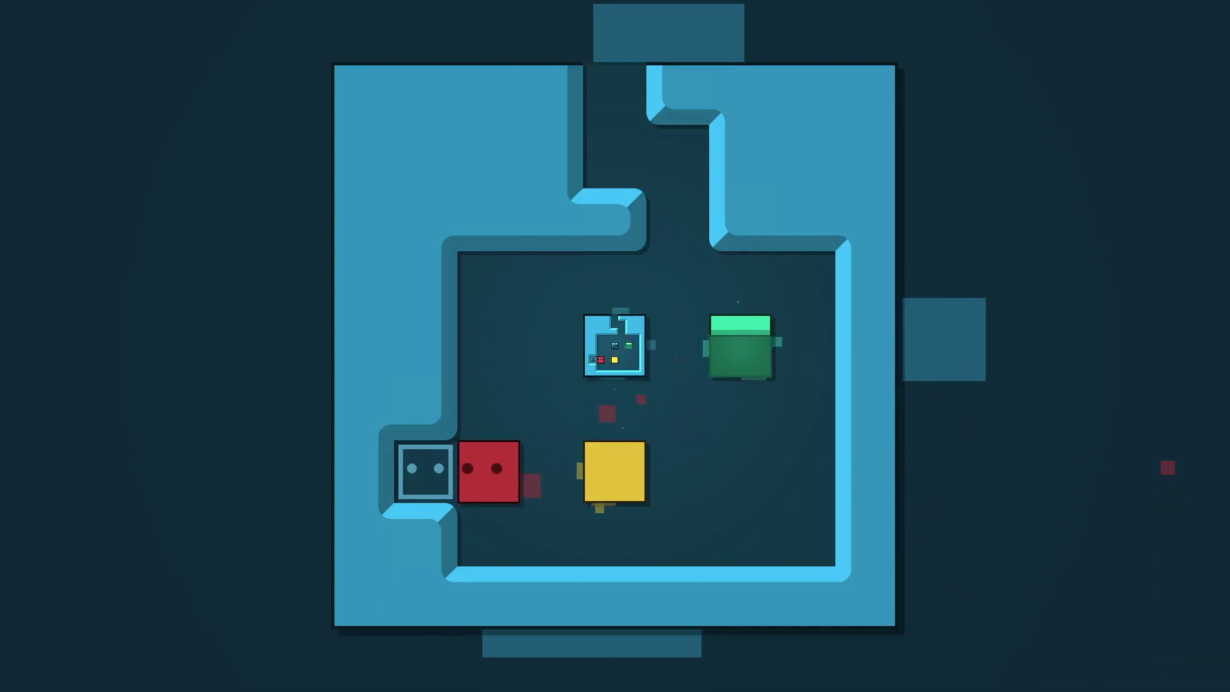
key(Left)
key(Right)
key(Right)
key(Right)
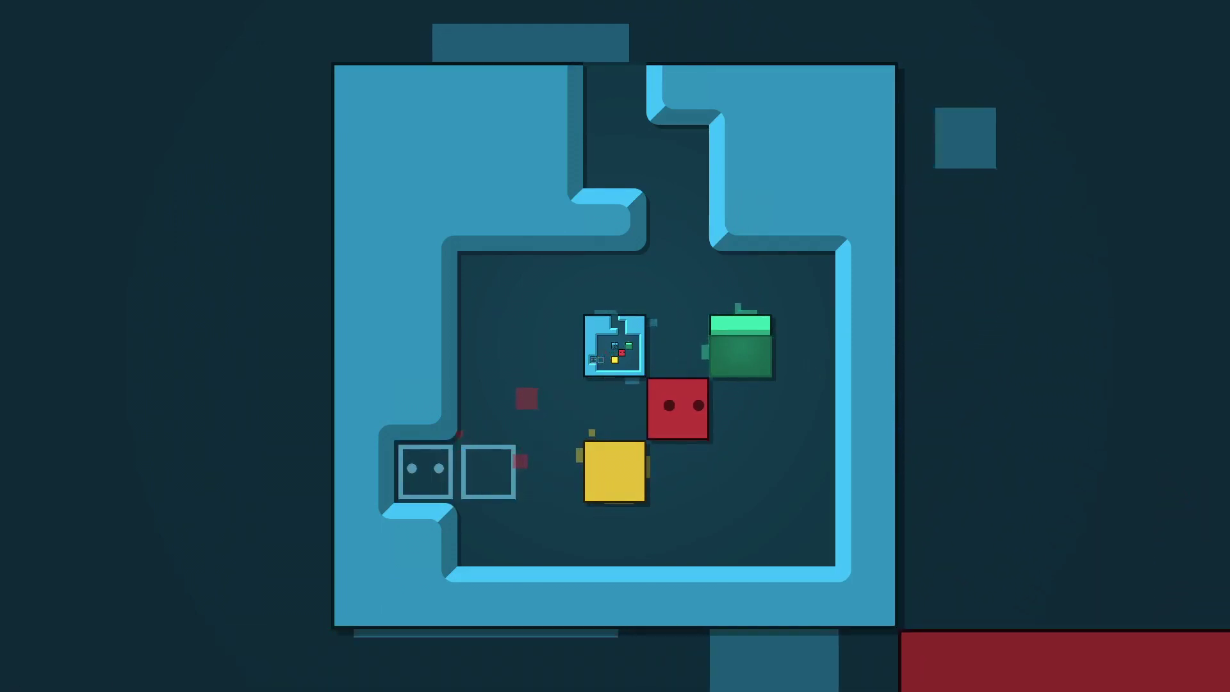
key(Right)
key(Right)
key(Left)
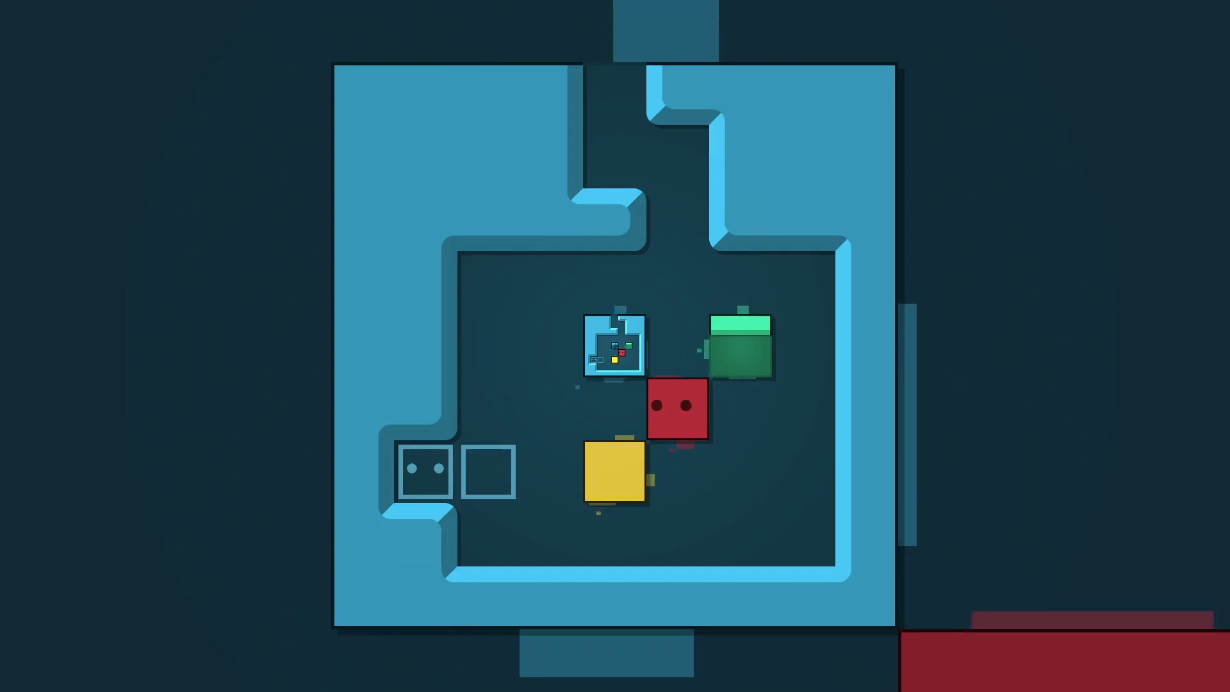
key(Left)
key(Left)
key(Left)
key(Left)
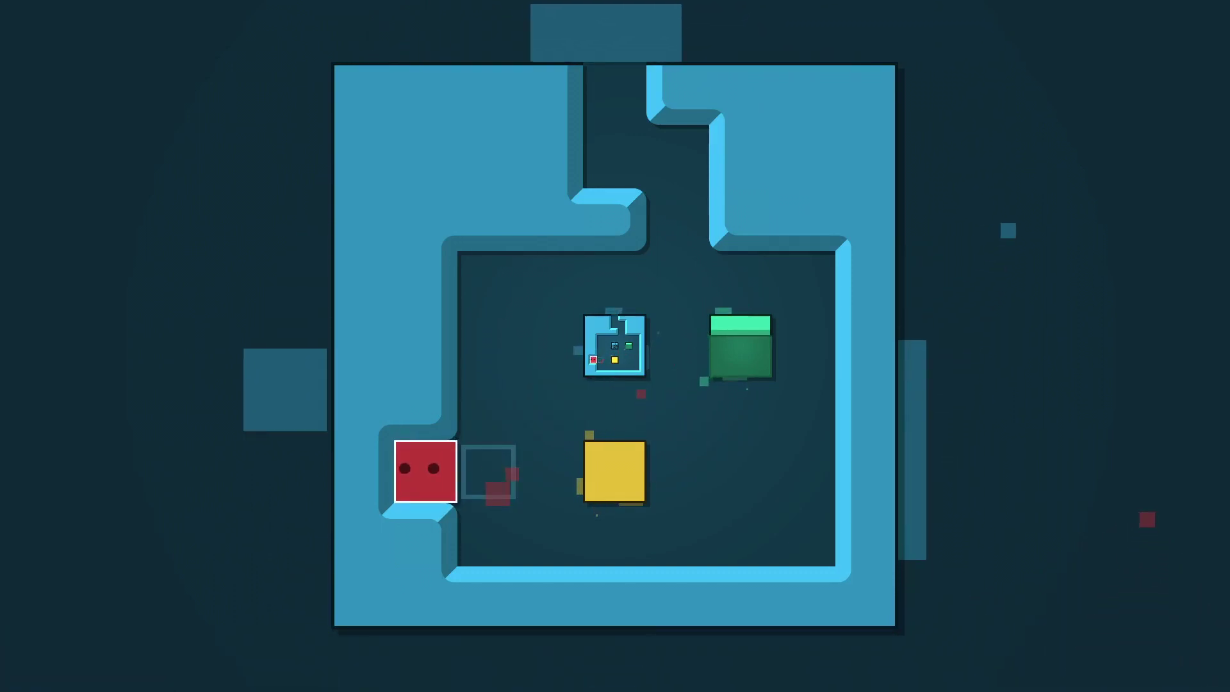
key(Right)
key(Right)
key(Right)
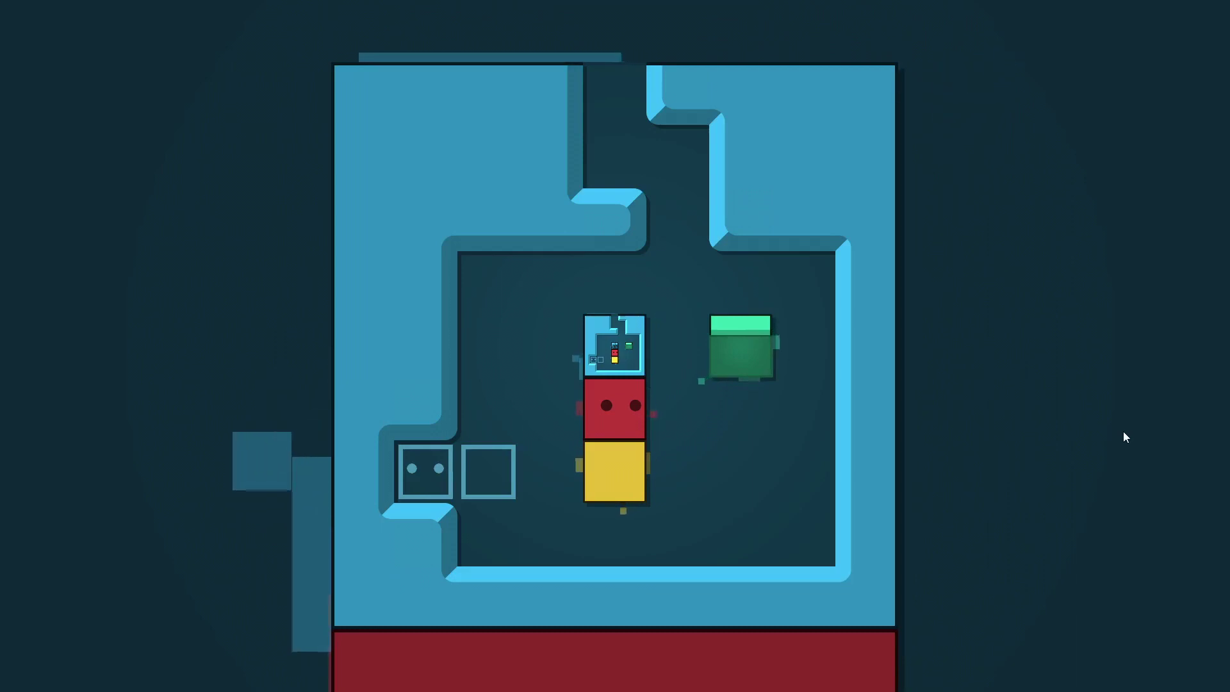
- Push the green block up and shove the small blue room into it
key(Right)
key(Right)
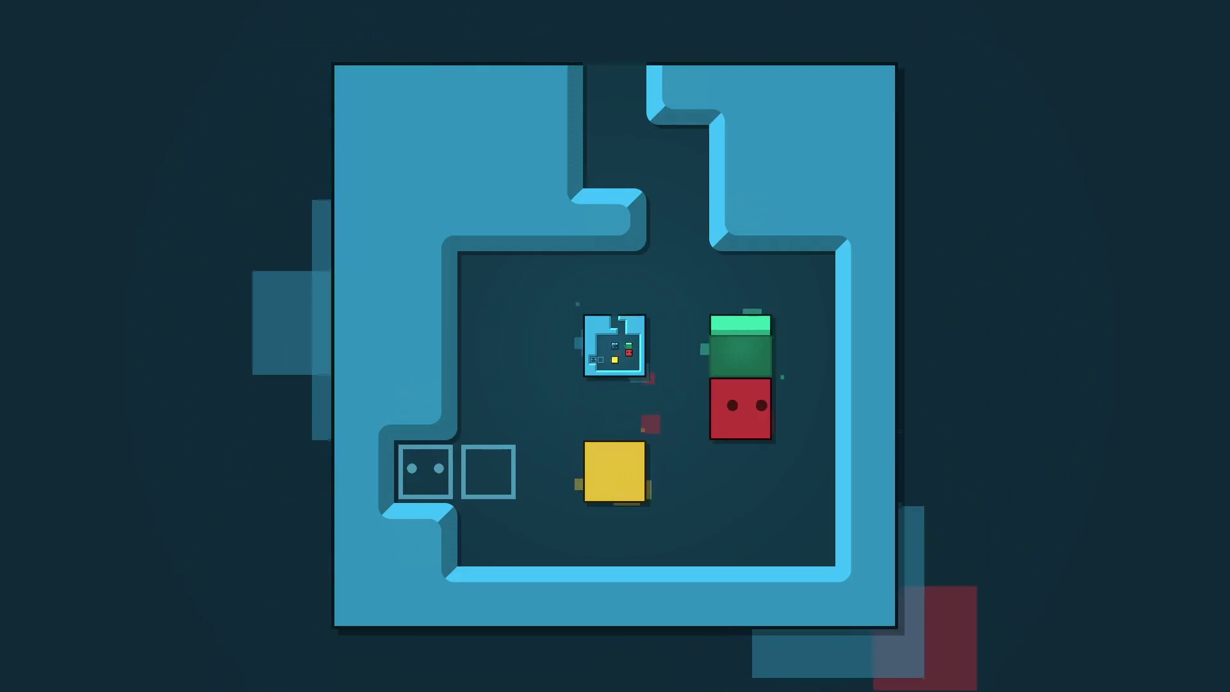
key(Up)
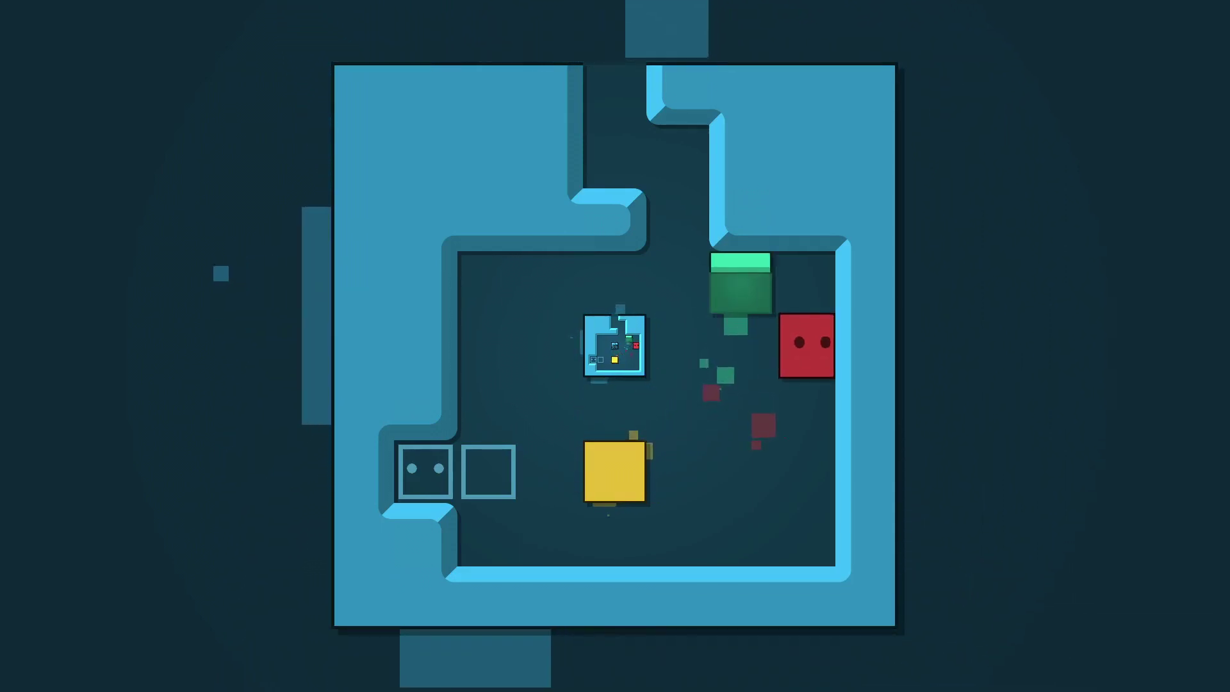
key(Down)
key(Left)
key(Left)
key(Up)
key(Left)
key(Right)
key(Right)
key(Down)
key(Right)
key(Up)
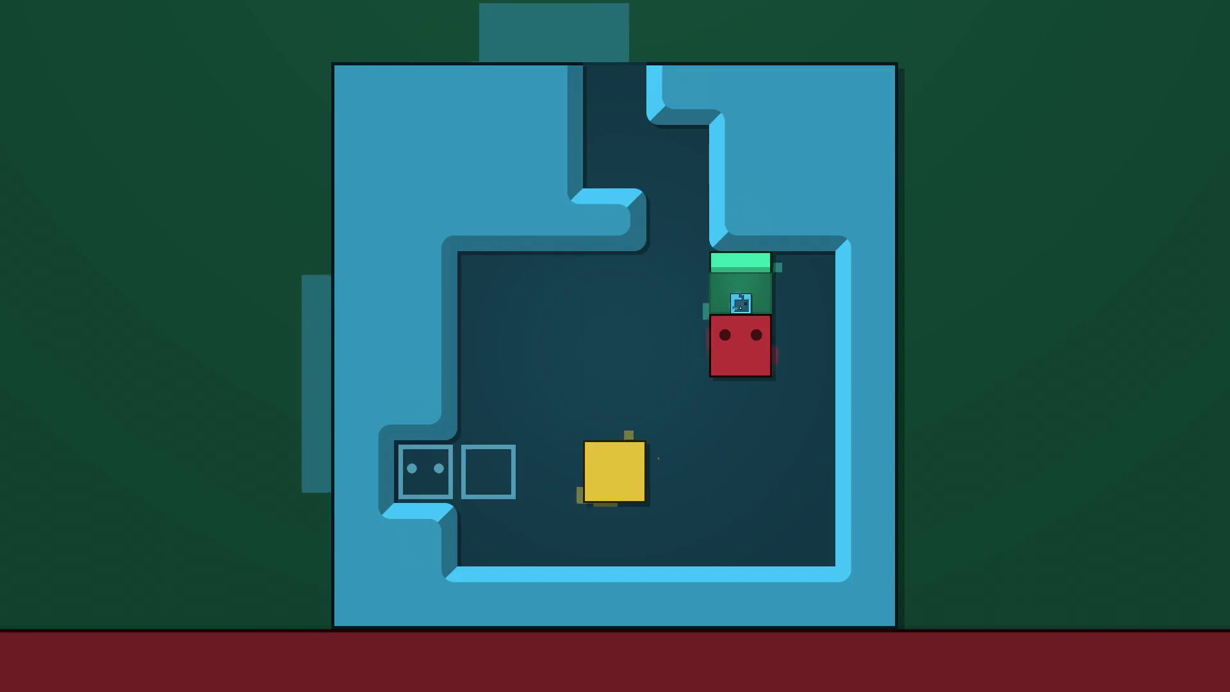
- Step out below the green block, enter the nested room, and move right of the block
key(Left)
key(Left)
key(Left)
key(Down)
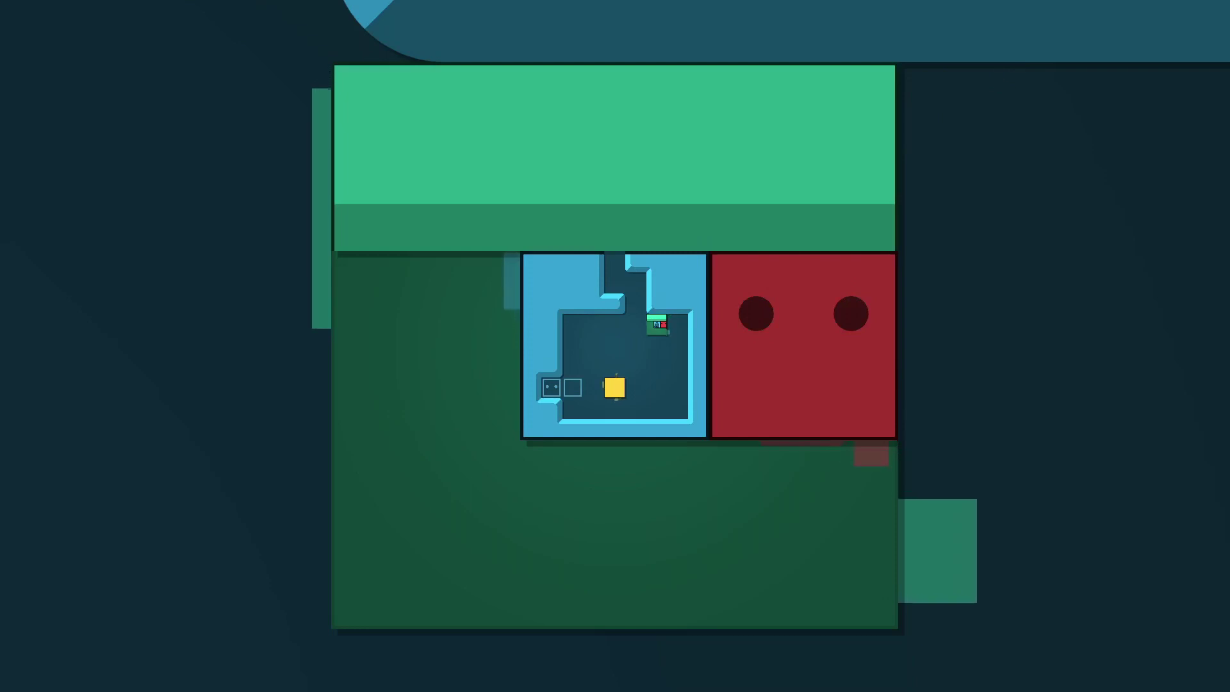
key(Down)
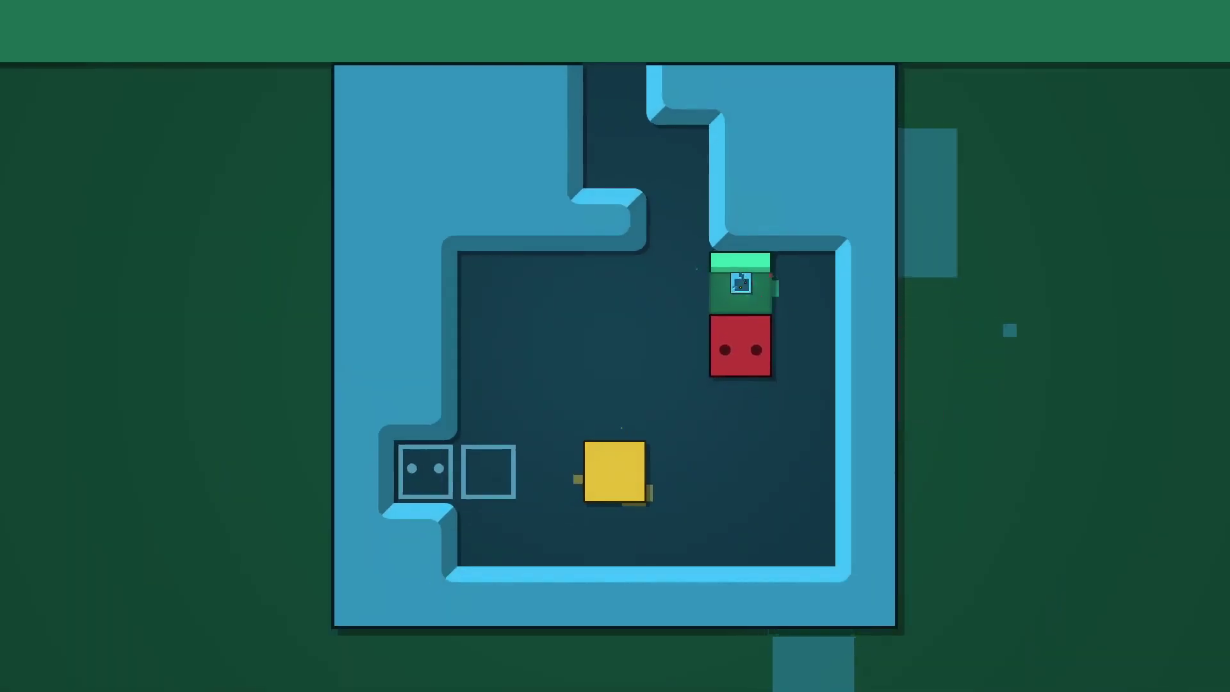
key(Right)
key(Up)
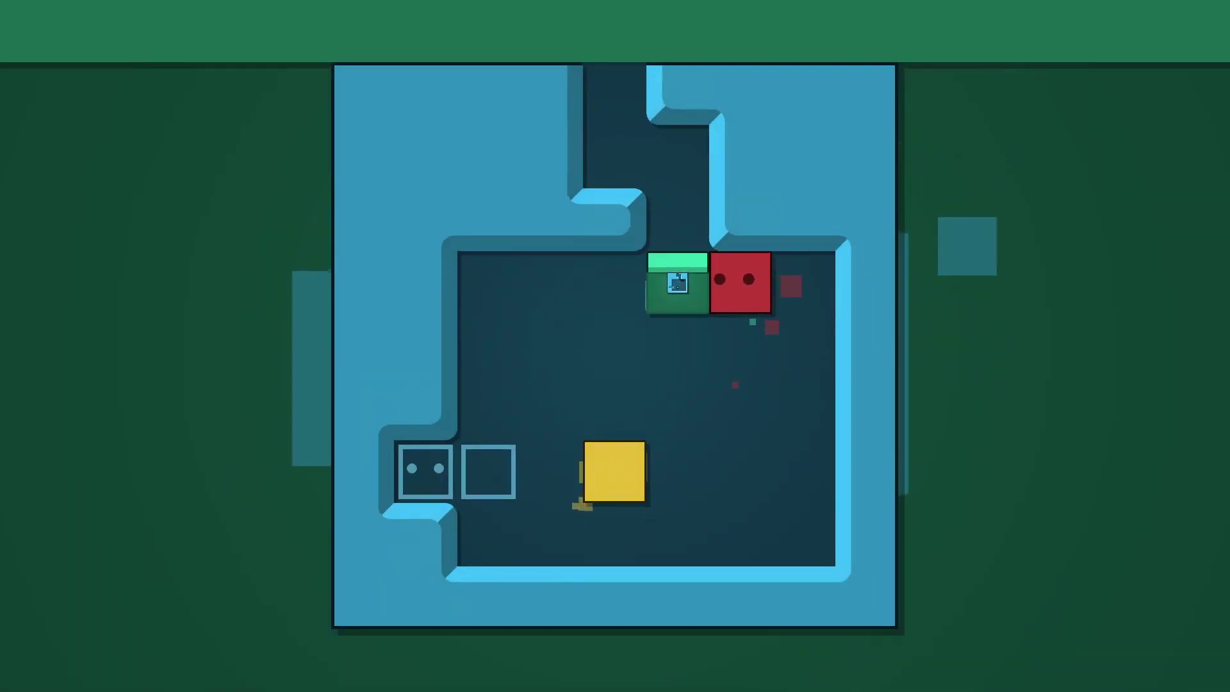
- Restart the room with R and walk the red player onto the leftmost goal spot
key(r)
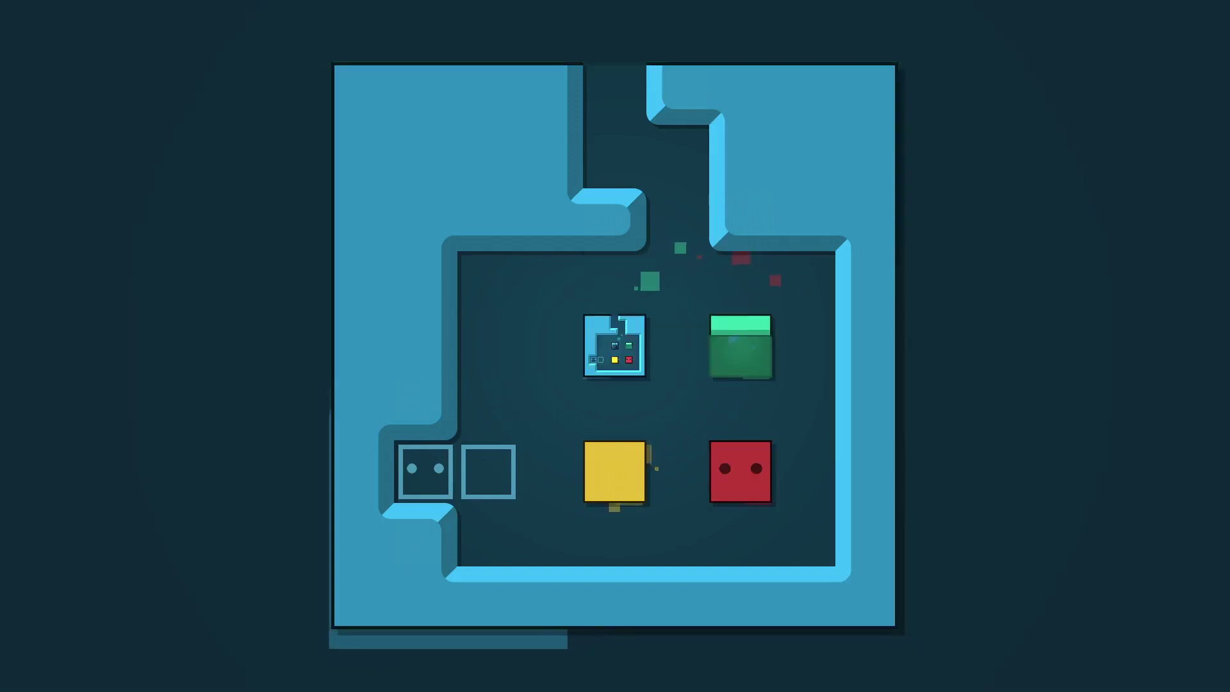
key(Up)
key(Left)
key(Left)
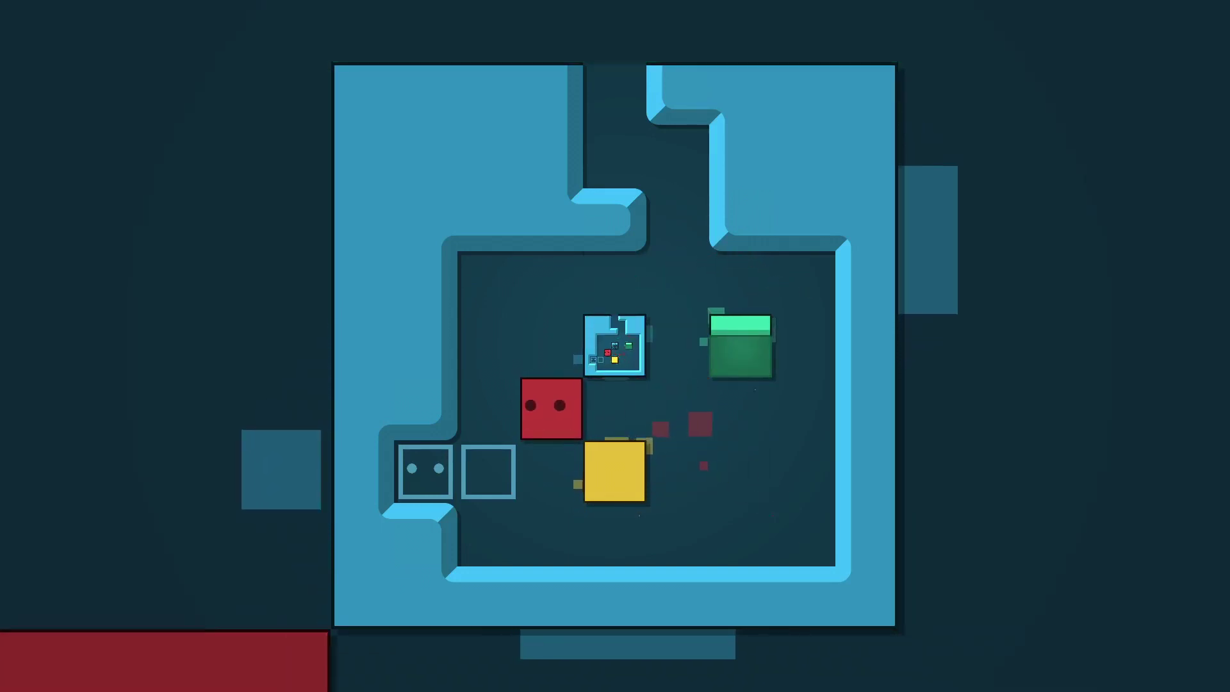
key(Right)
key(Right)
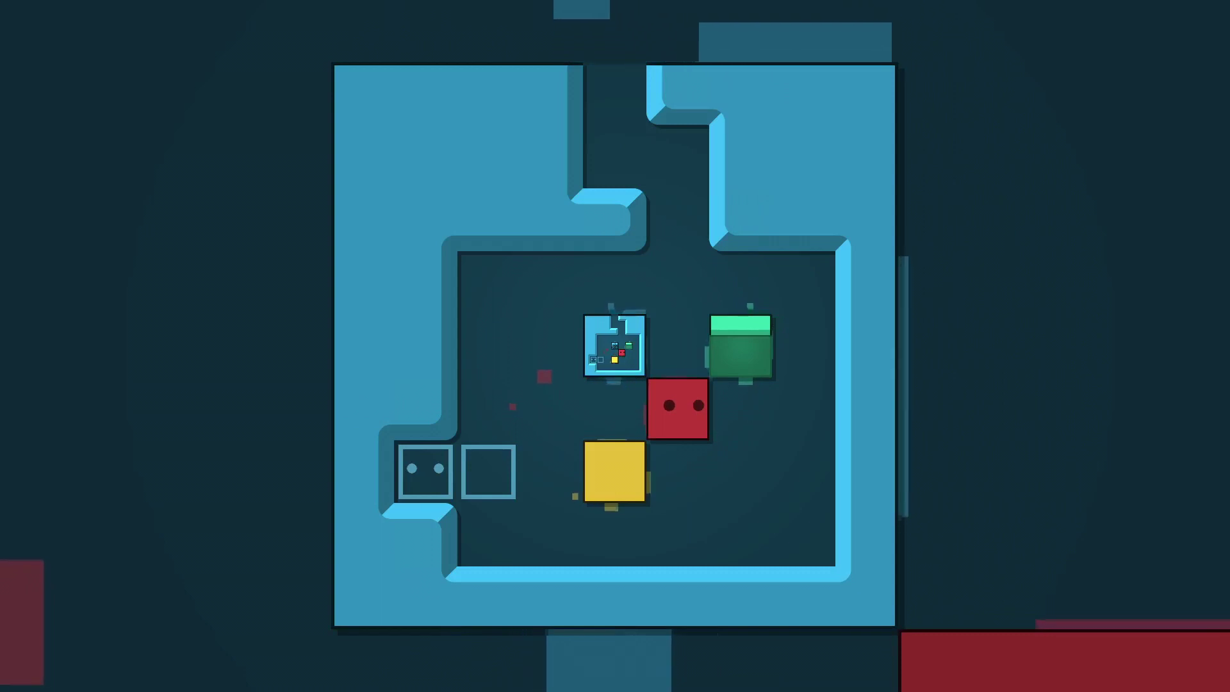
key(Left)
key(Down)
key(Left)
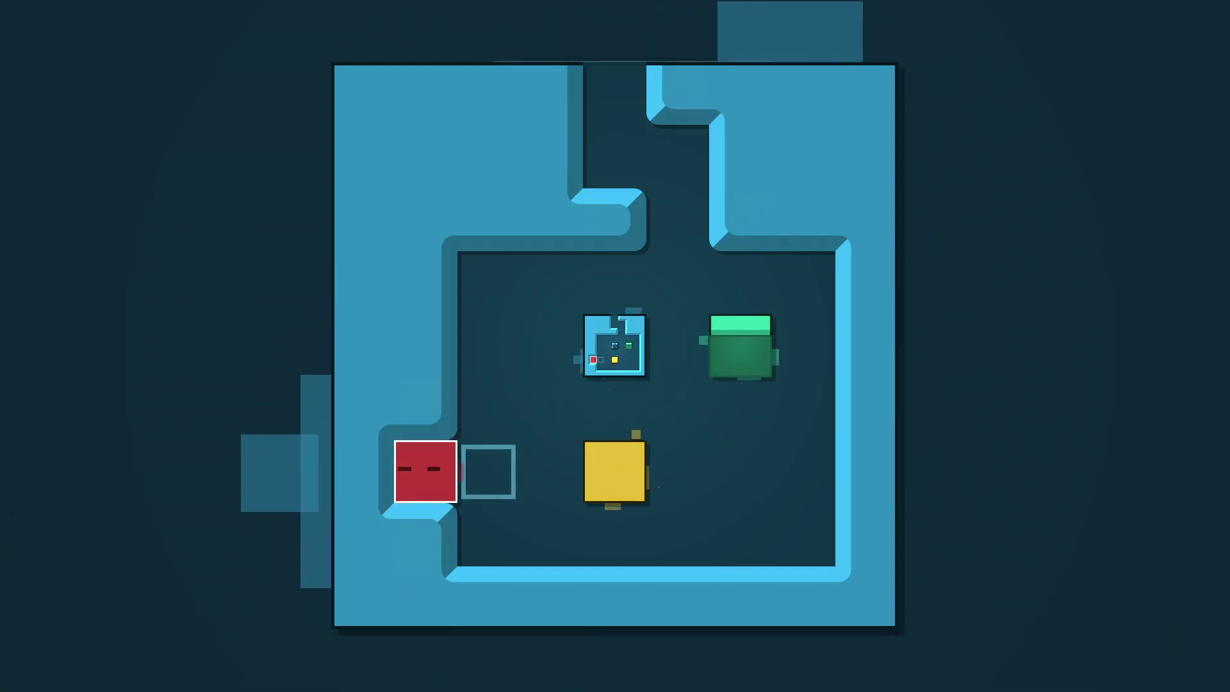
- Move the red player between the blue room and green block, then beside the yellow block
key(Right)
key(Up)
key(Right)
key(Right)
key(Right)
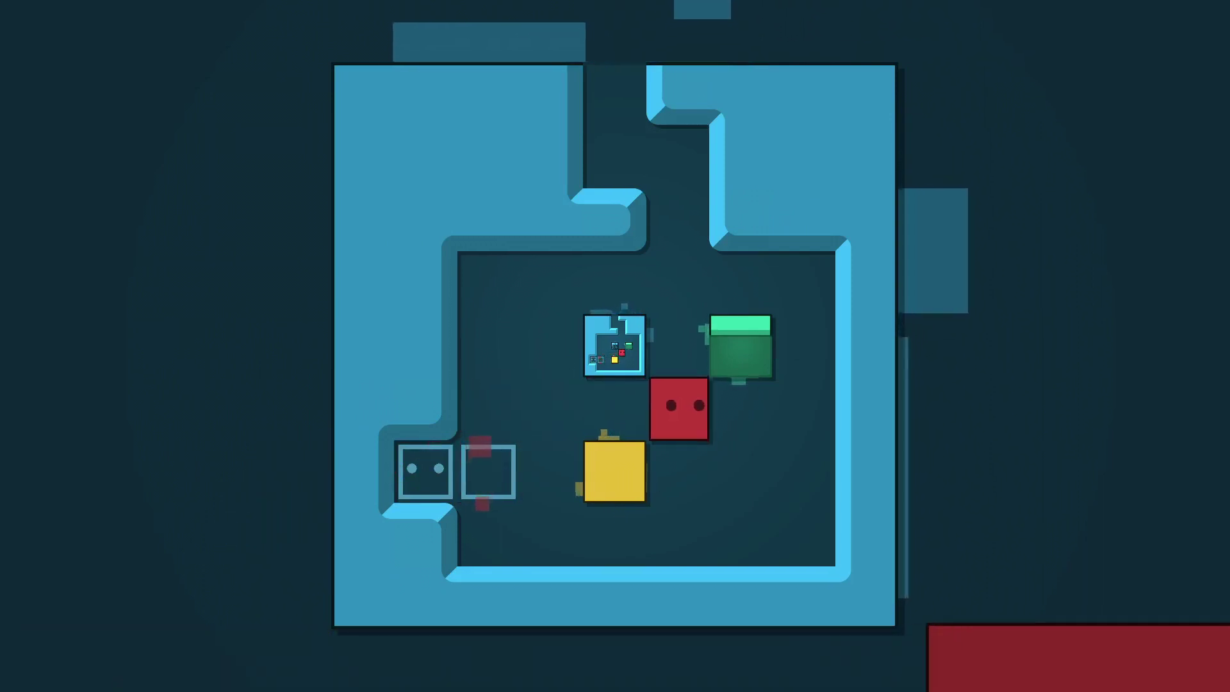
key(Up)
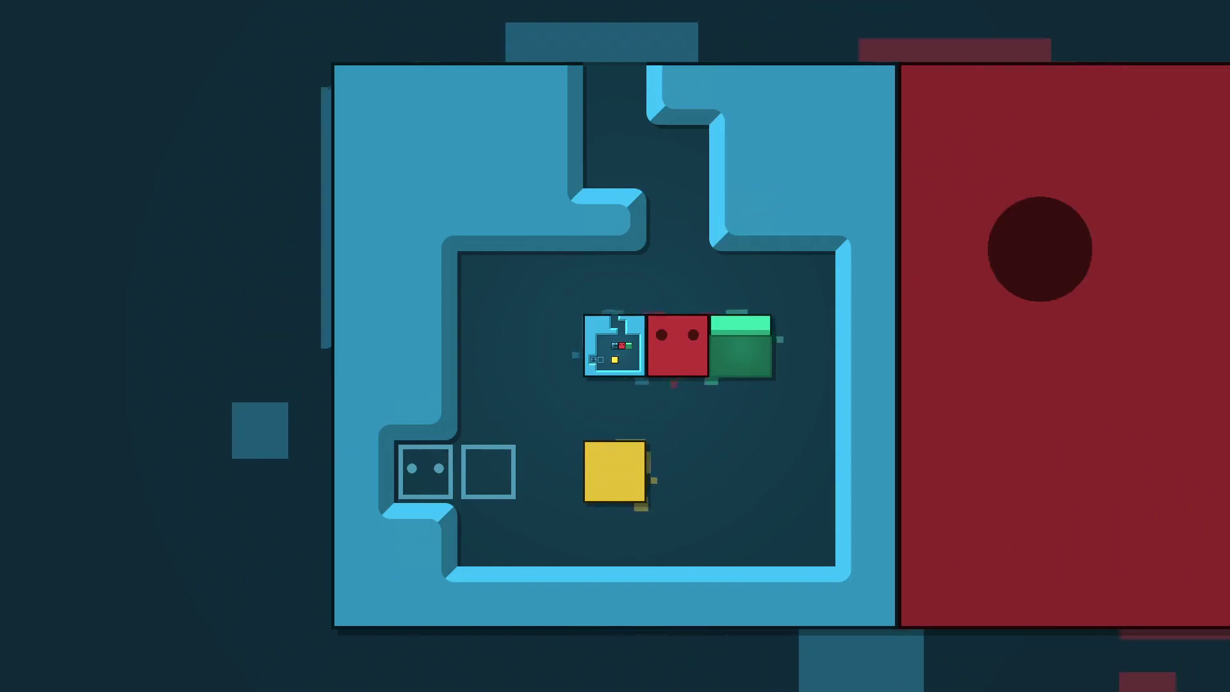
key(Down)
key(Left)
key(Up)
key(Right)
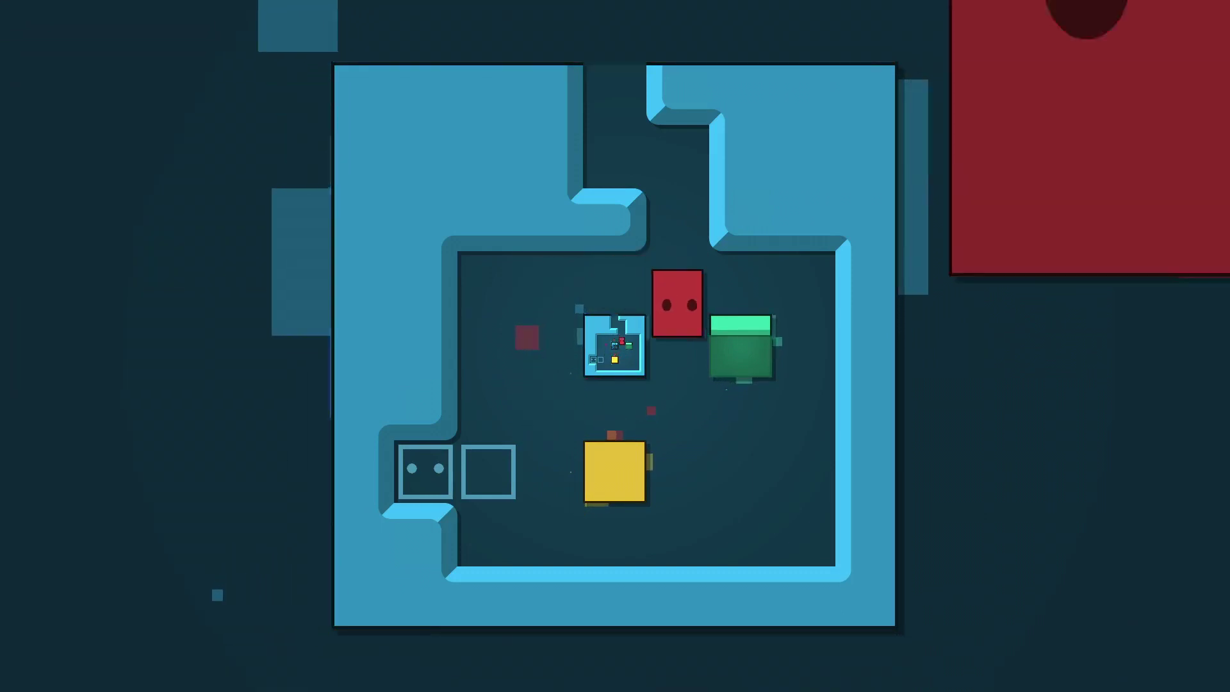
key(Down)
key(Left)
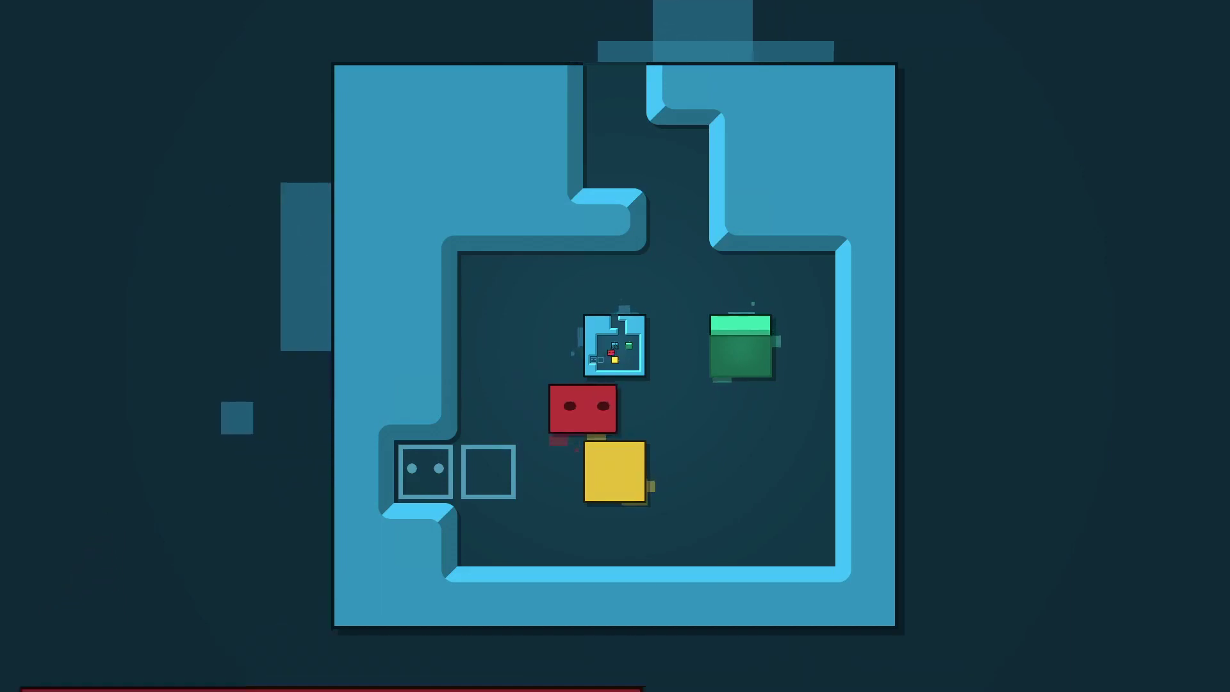
- Push the yellow block to the top of the room and the green block beneath it
key(Right)
key(Down)
key(Left)
key(Up)
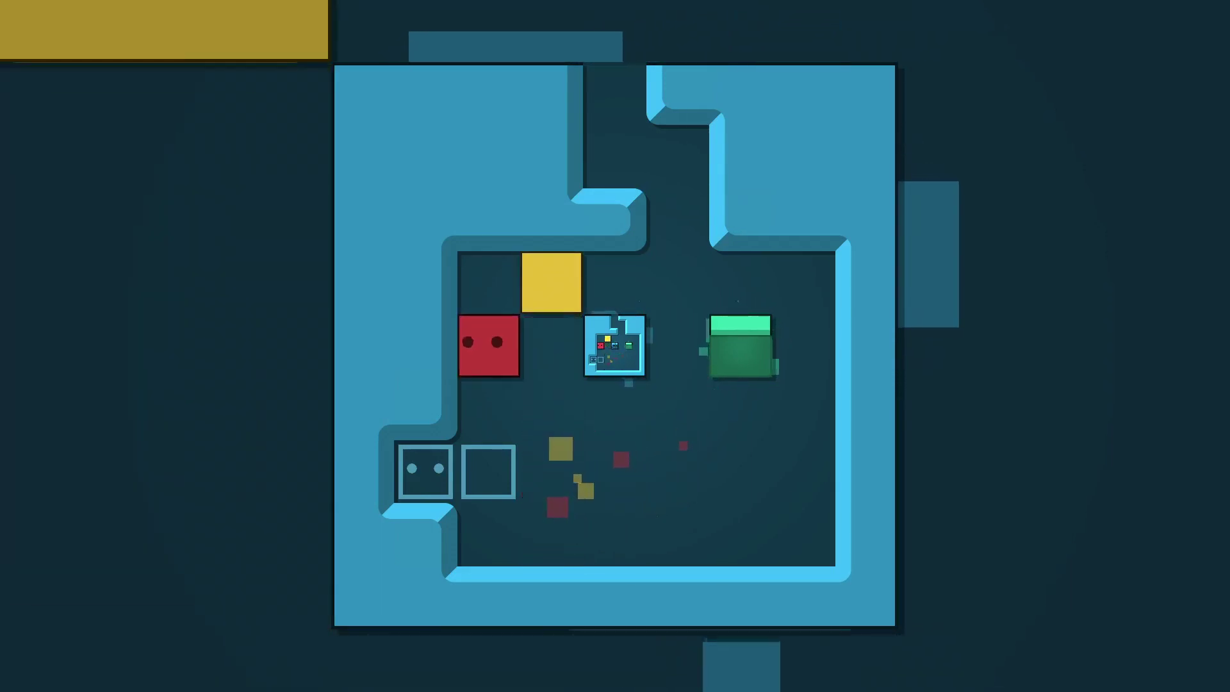
key(Right)
key(Right)
key(Down)
key(Right)
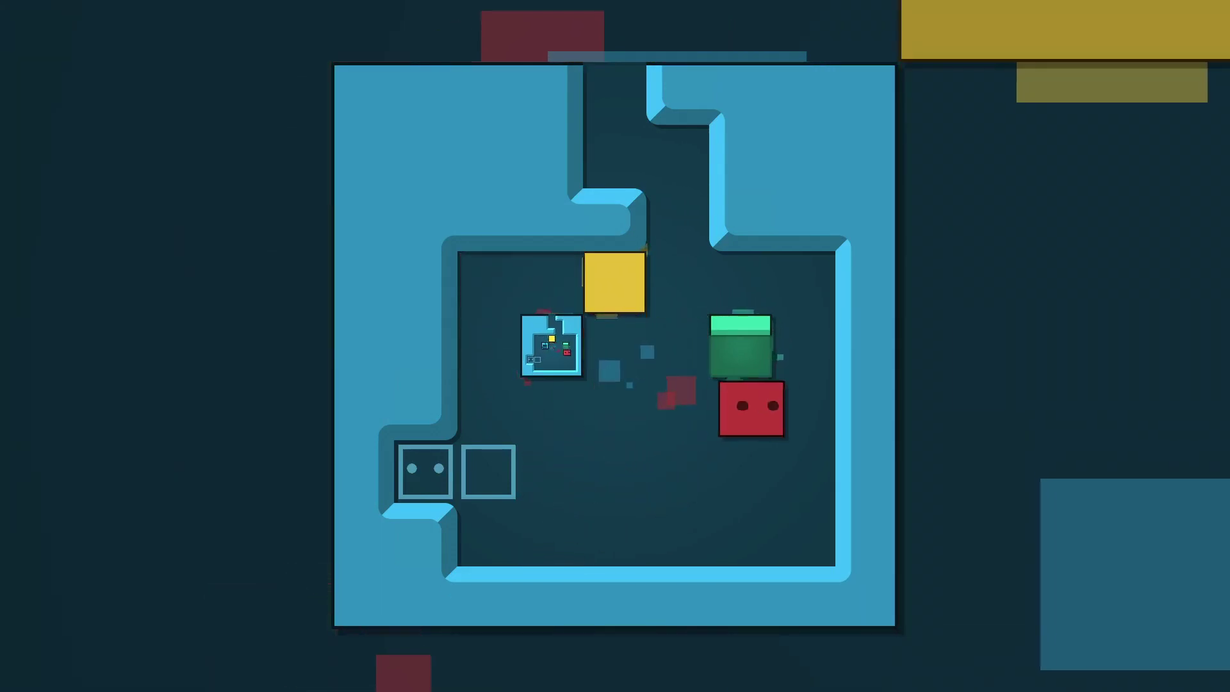
key(Up)
key(Left)
key(Left)
- Get below the green box and push it down onto its goal square
key(Down)
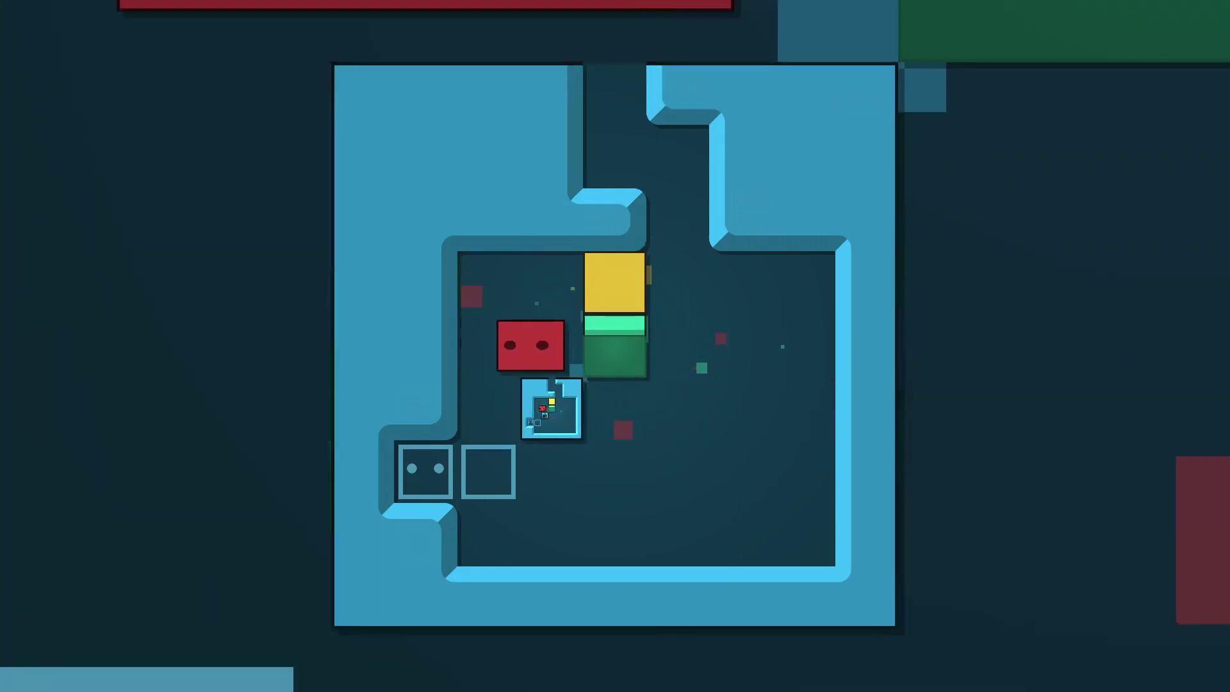
key(Right)
key(Up)
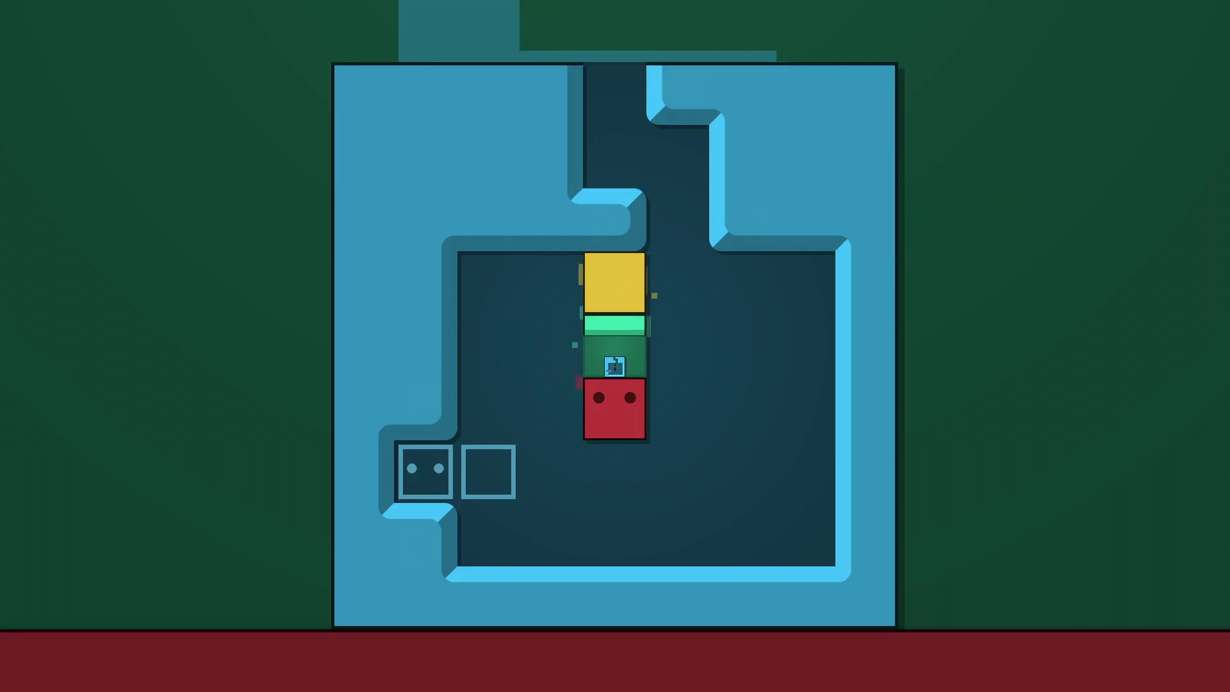
key(Left)
key(Down)
key(Down)
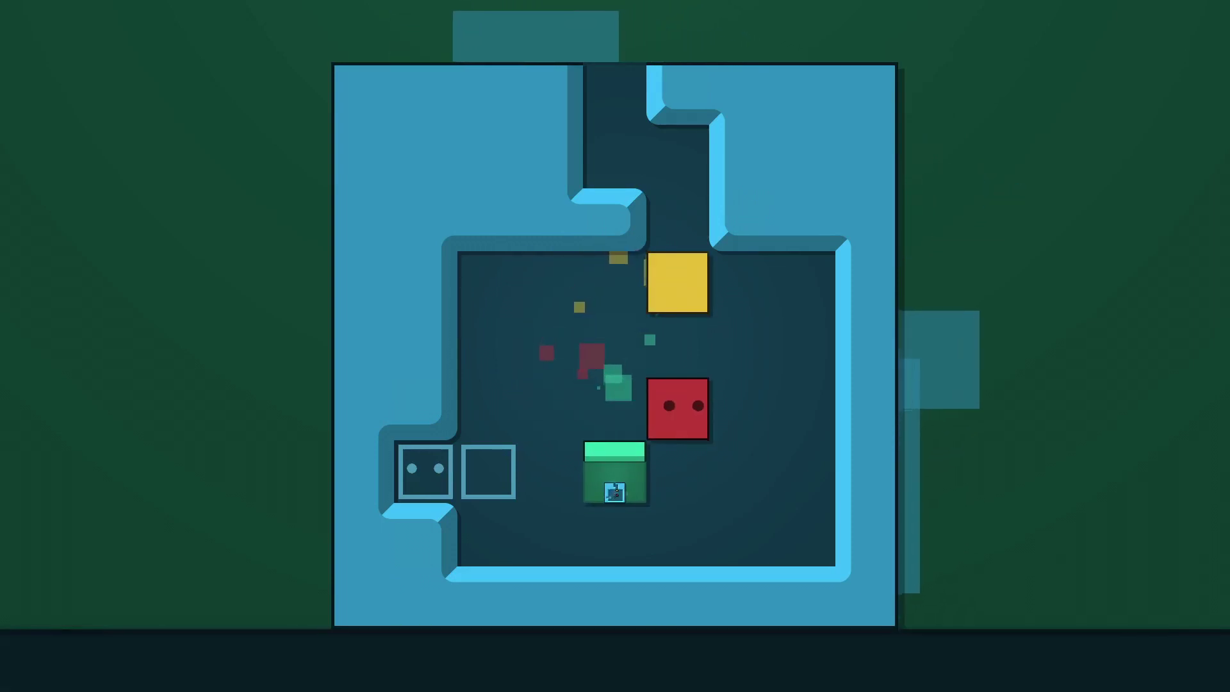
key(Down)
- Loop the player out the top passage onto its goal and return to the map
key(Up)
key(Right)
key(Up)
key(Up)
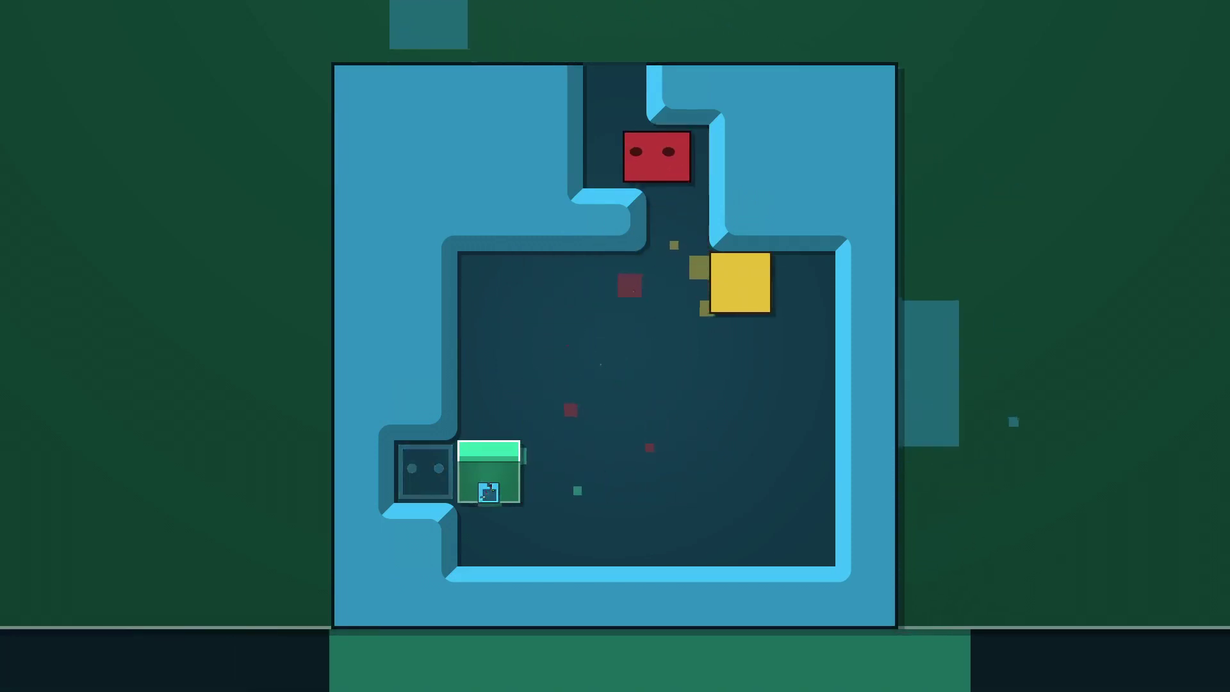
key(Up)
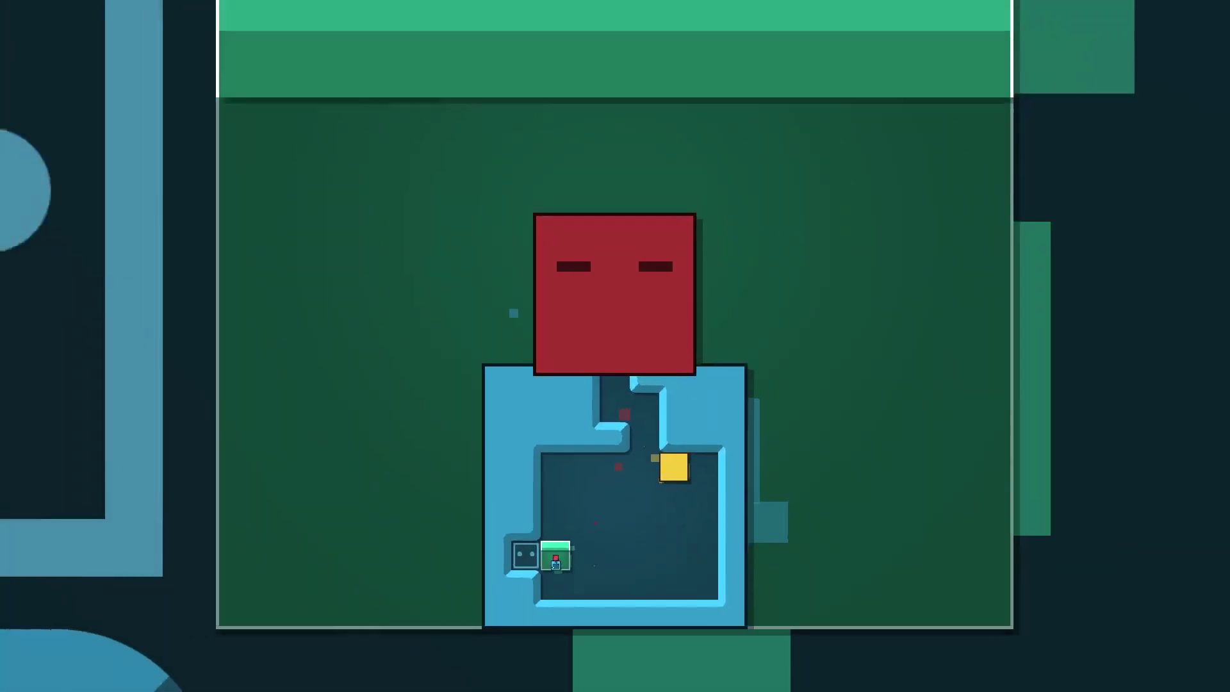
key(Down)
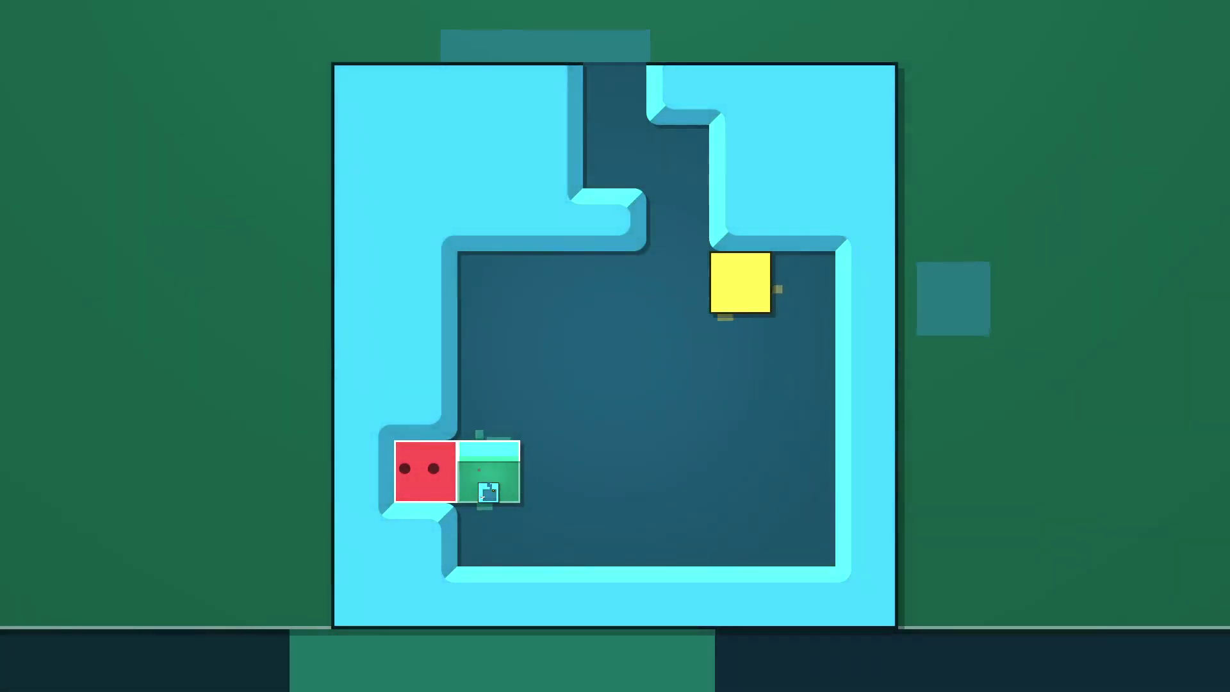
key(Escape)
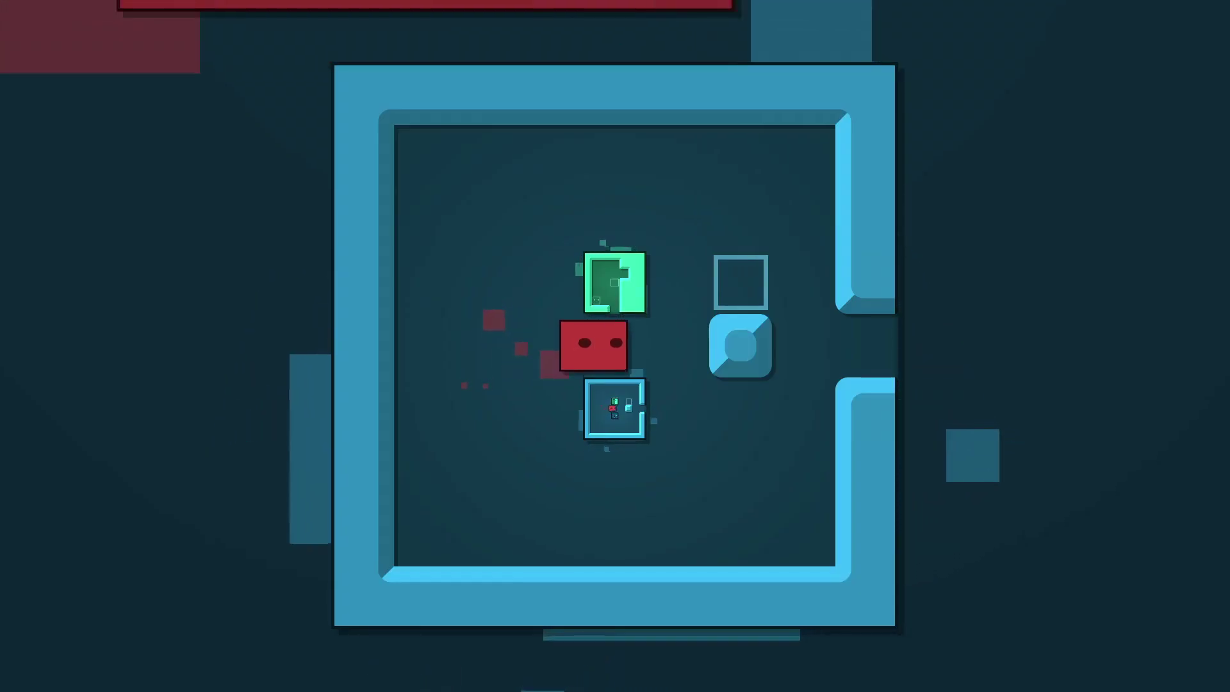
- Walk the player around the light-blue block to stand between the green box and target
key(Right)
key(Up)
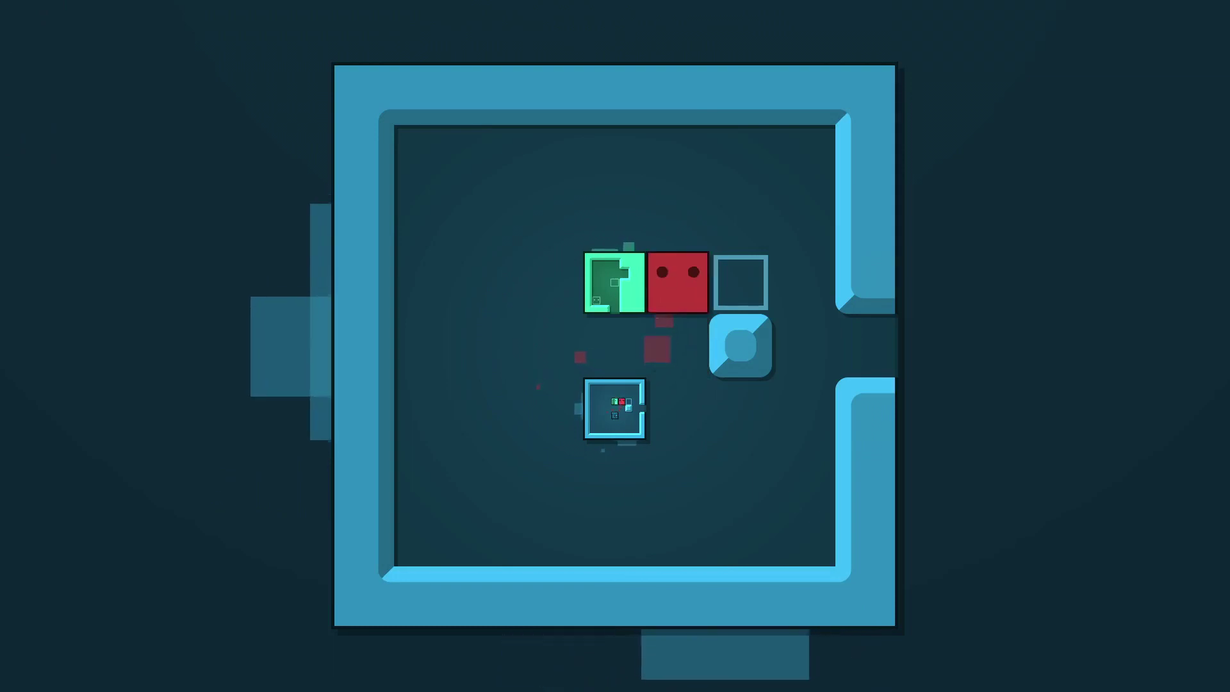
key(Right)
key(Down)
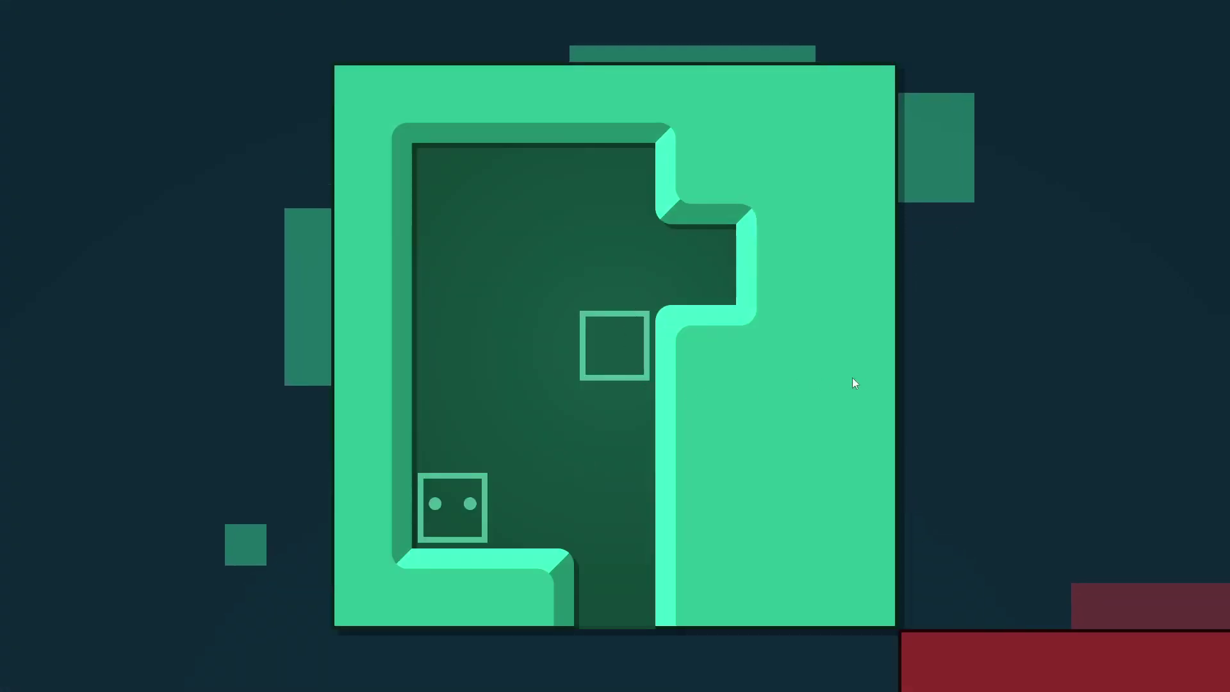
key(Up)
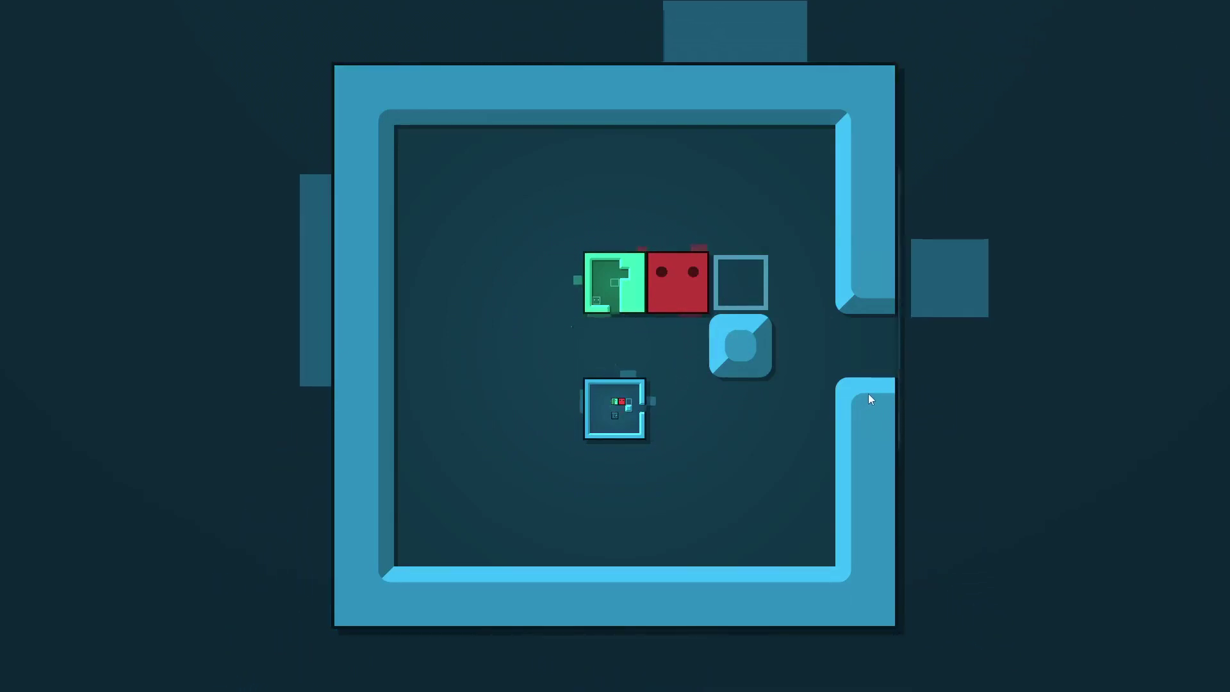
- Push the green and blue boxes down and over to the right column
key(Down)
key(Left)
key(Up)
key(Up)
key(Down)
key(Left)
key(Down)
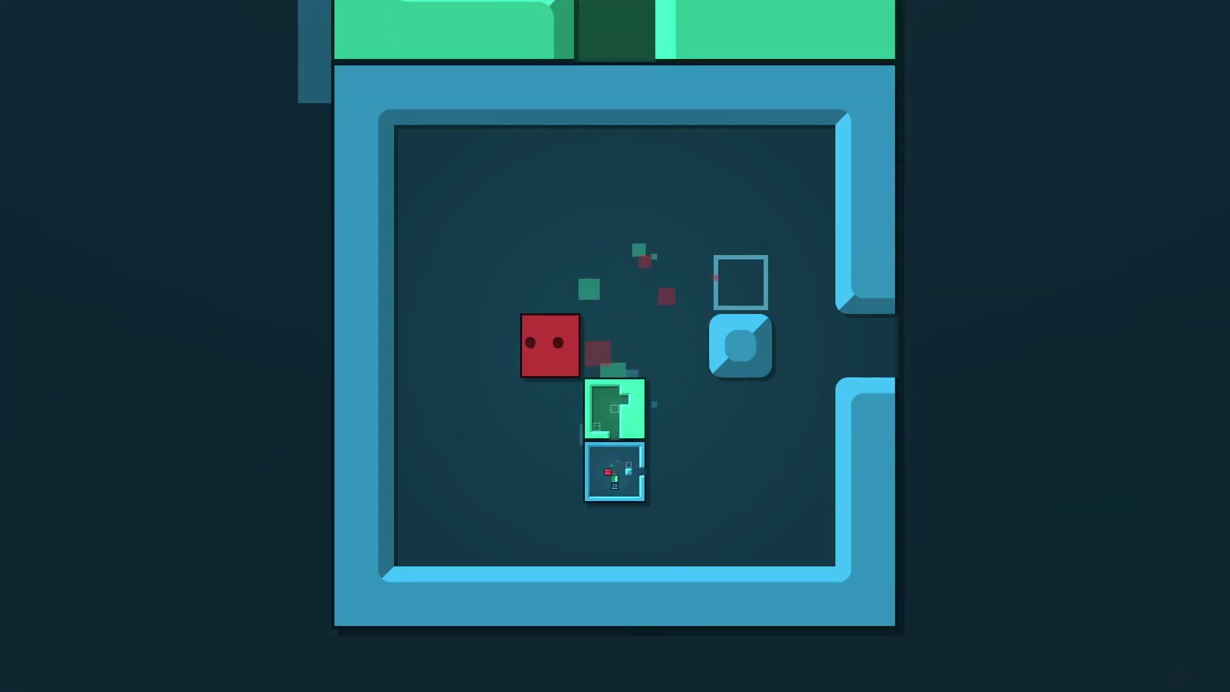
key(Down)
key(Right)
key(Right)
key(Left)
key(Left)
key(Down)
key(Right)
key(Right)
- Push the blue box up, circle the green box, and push it to the top row
key(Down)
key(Right)
key(Up)
key(Up)
key(Right)
key(Up)
key(Left)
key(Down)
key(Left)
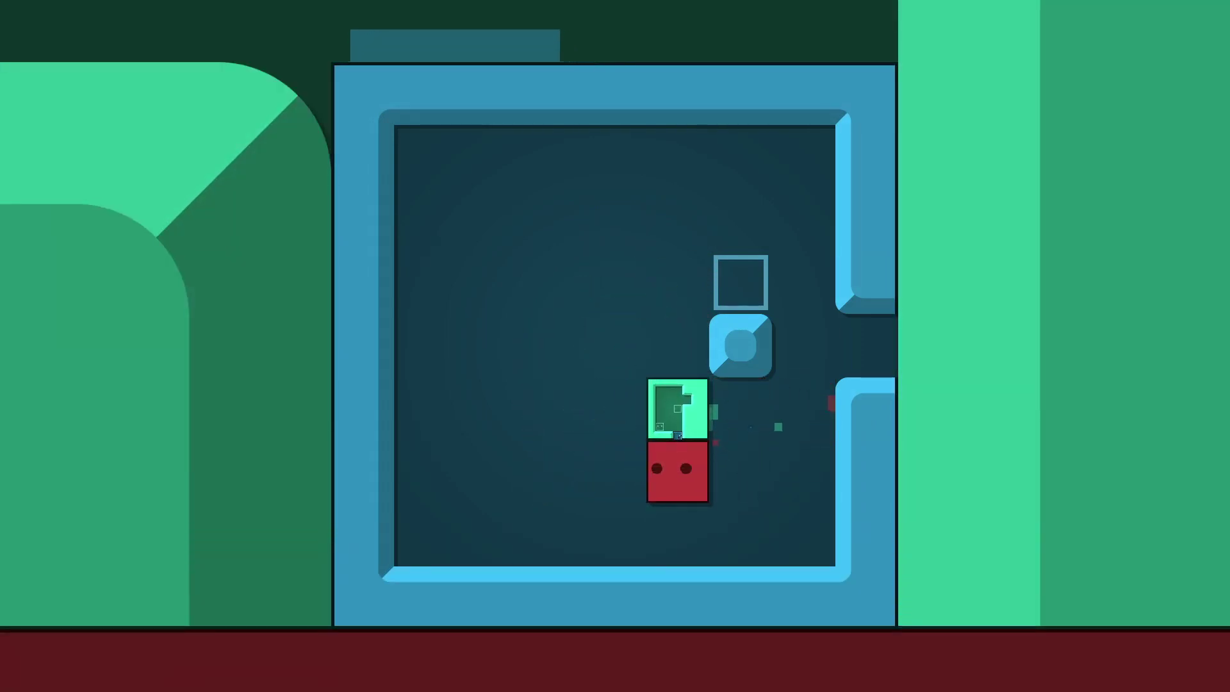
key(Up)
key(Up)
key(Left)
key(Up)
key(Right)
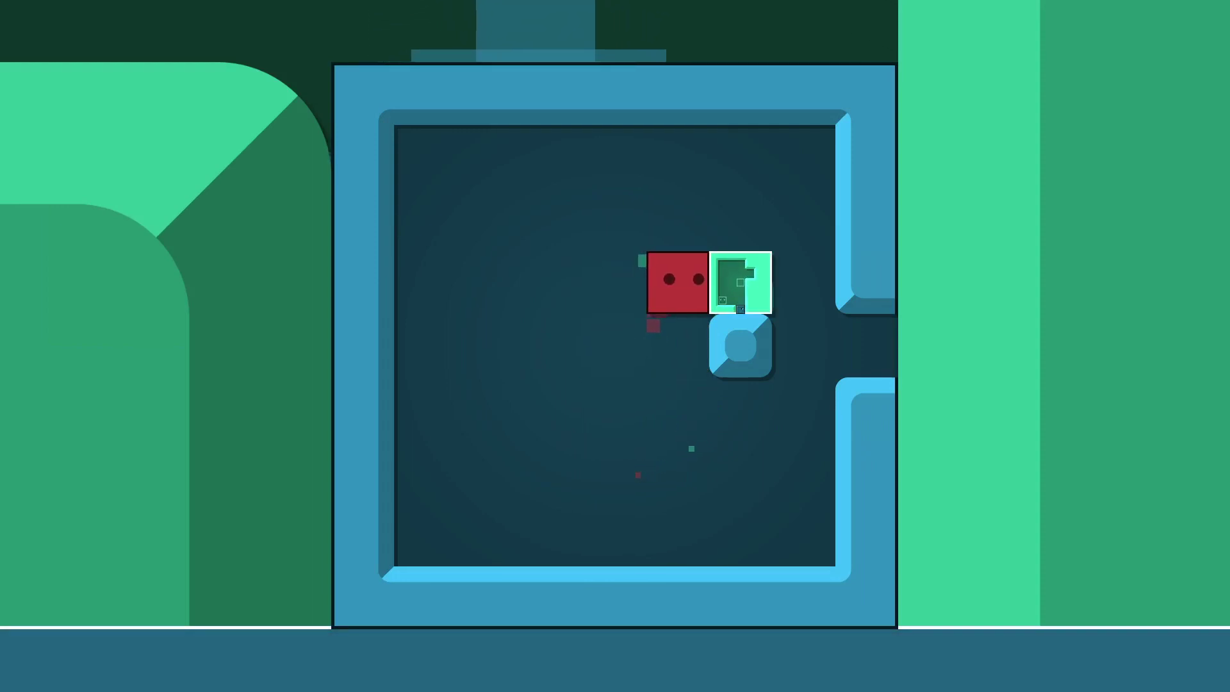
key(Right)
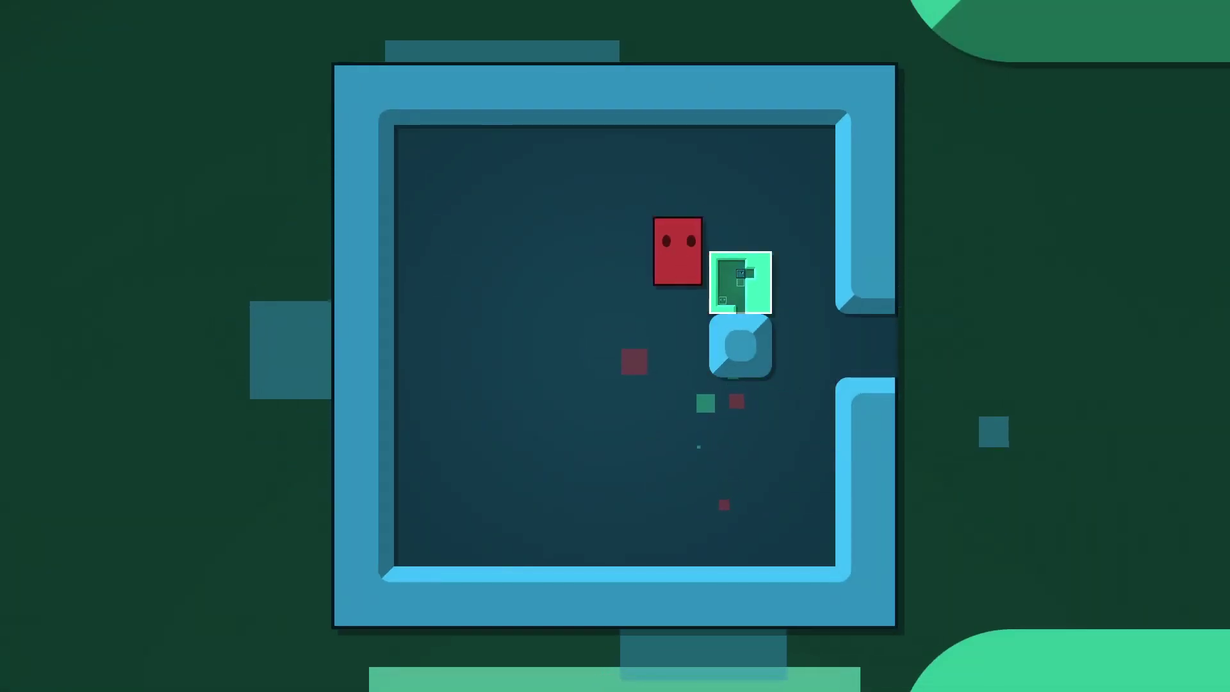
- Exit into the outer room, shift the green box left and right, and re-enter it
key(Up)
key(Right)
key(Down)
key(Right)
key(Right)
key(Right)
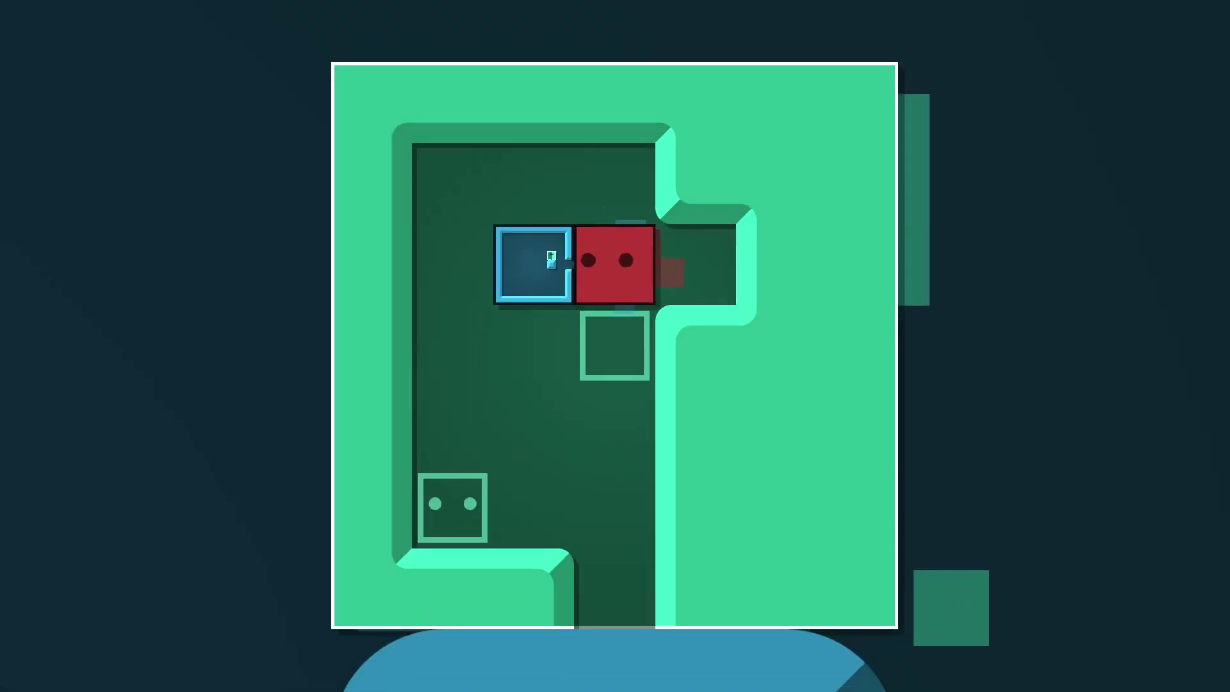
- Push the blue box onto its goal and step the player onto its goal spot
key(Left)
key(Up)
key(Left)
key(Down)
key(Right)
key(Down)
key(Down)
key(Left)
key(Left)
key(Down)
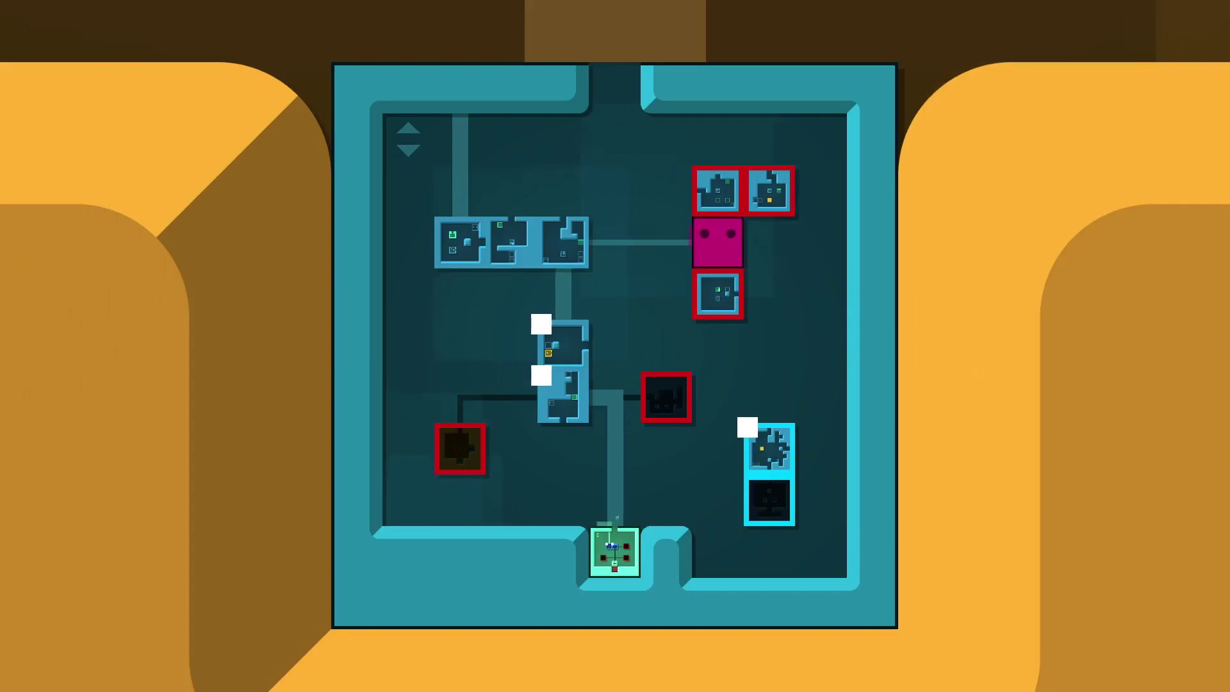
- Enter the next level from the map and step the player left, then down
key(Down)
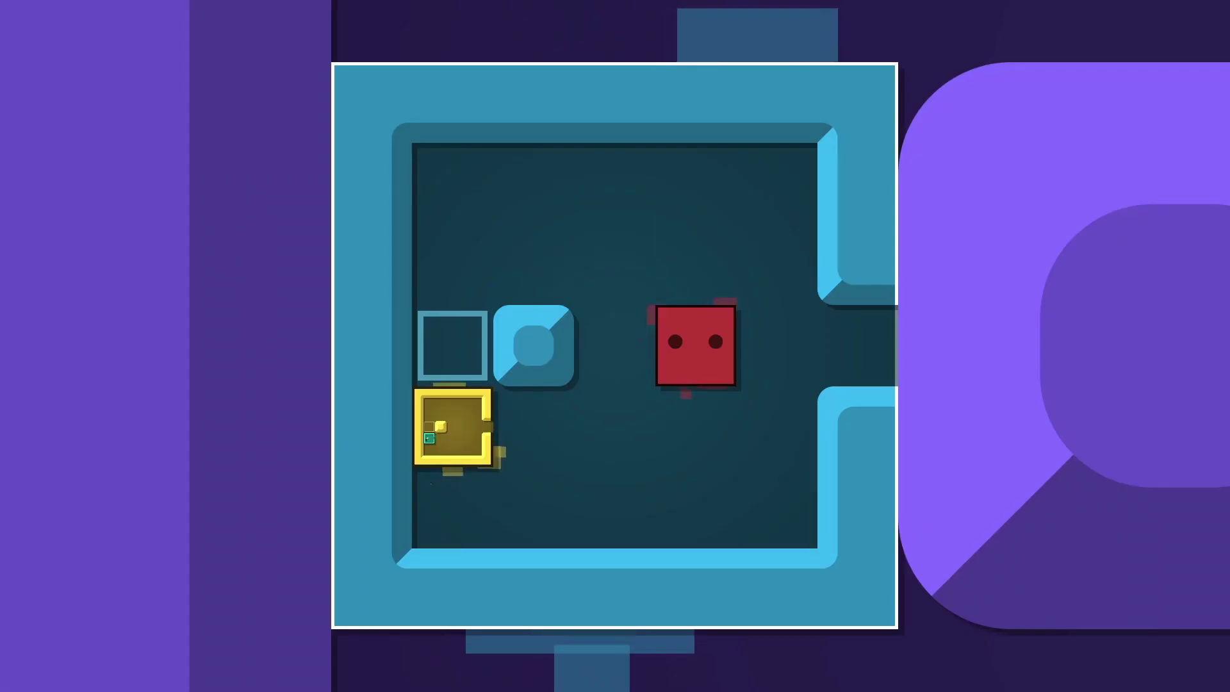
key(Left)
key(Down)
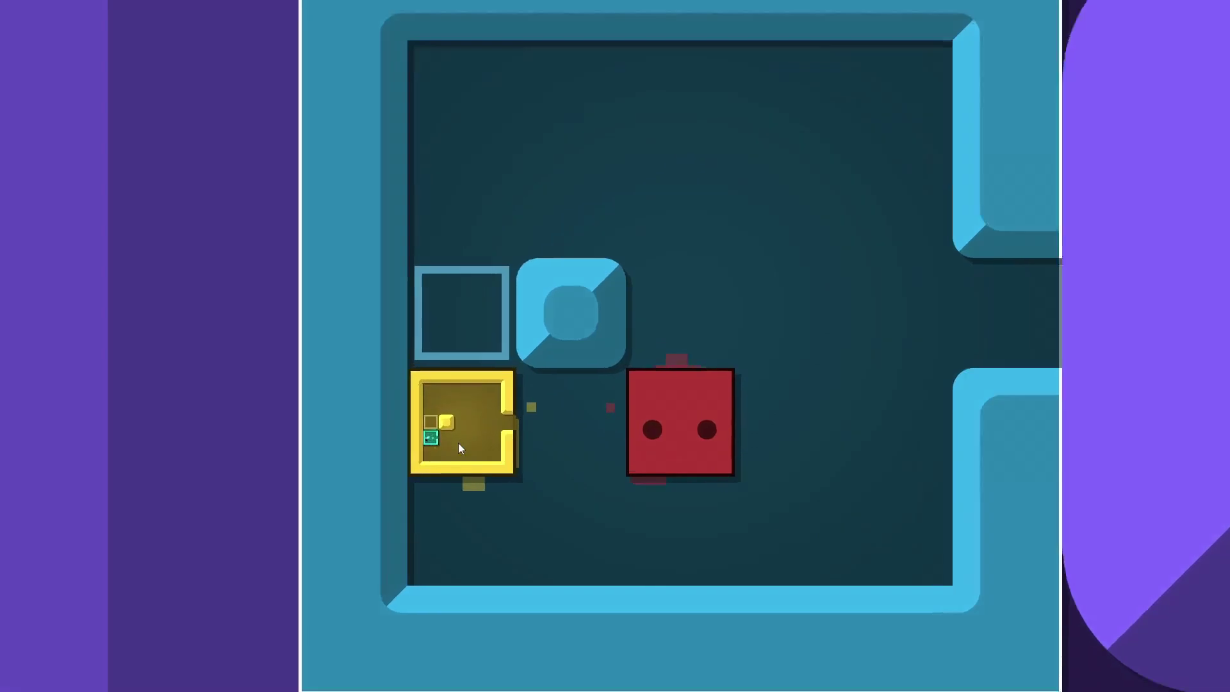
- Zoom through the nested yellow, teal and purple boxes
click(458, 443)
click(450, 438)
click(463, 433)
click(448, 338)
click(468, 411)
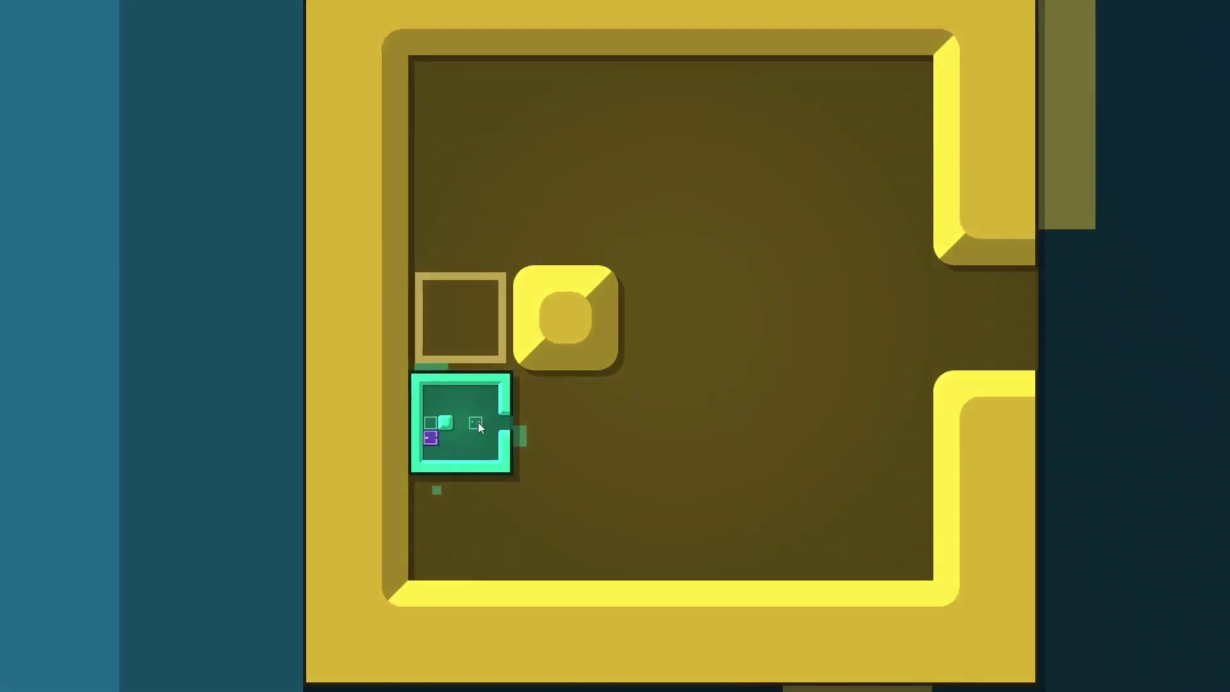
click(452, 428)
click(491, 414)
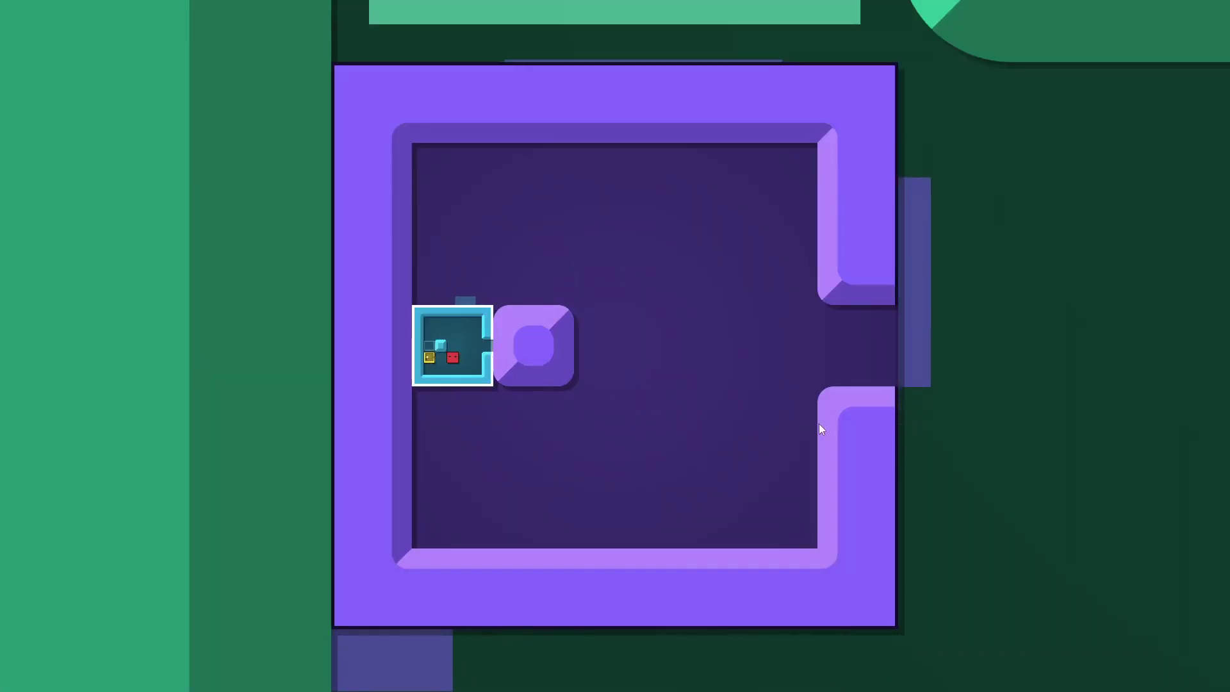
- Enter the yellow and green boxes and push the purple box up
key(Return)
key(Right)
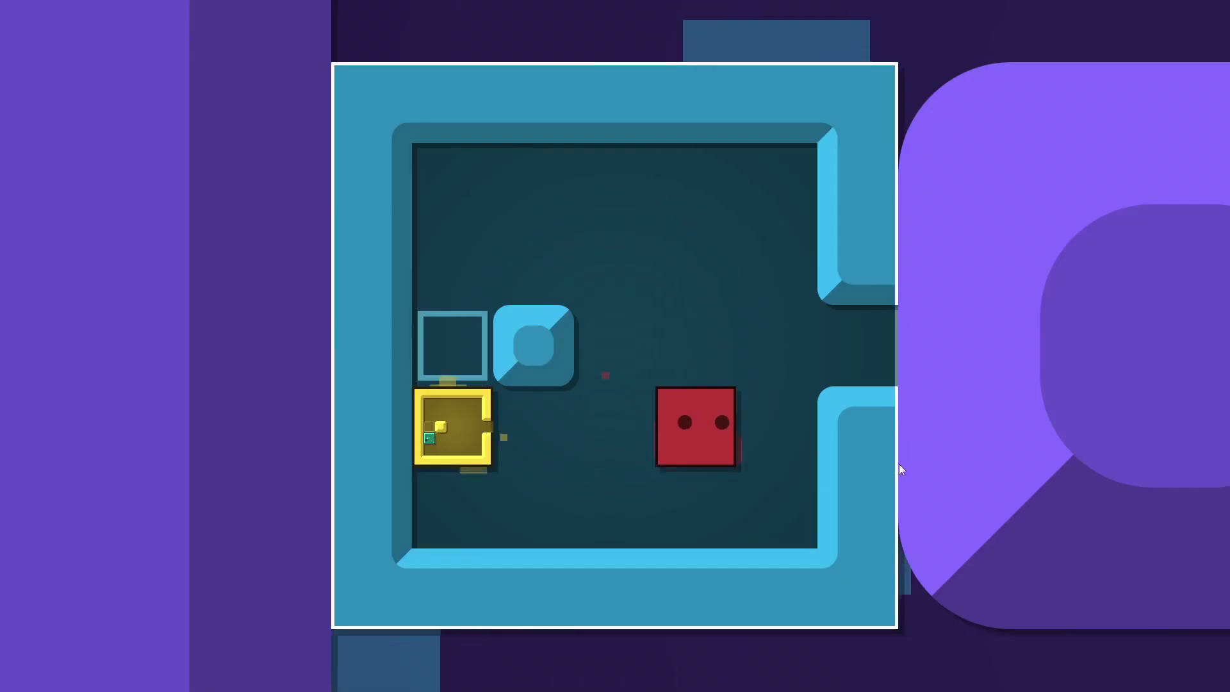
key(Left)
key(Left)
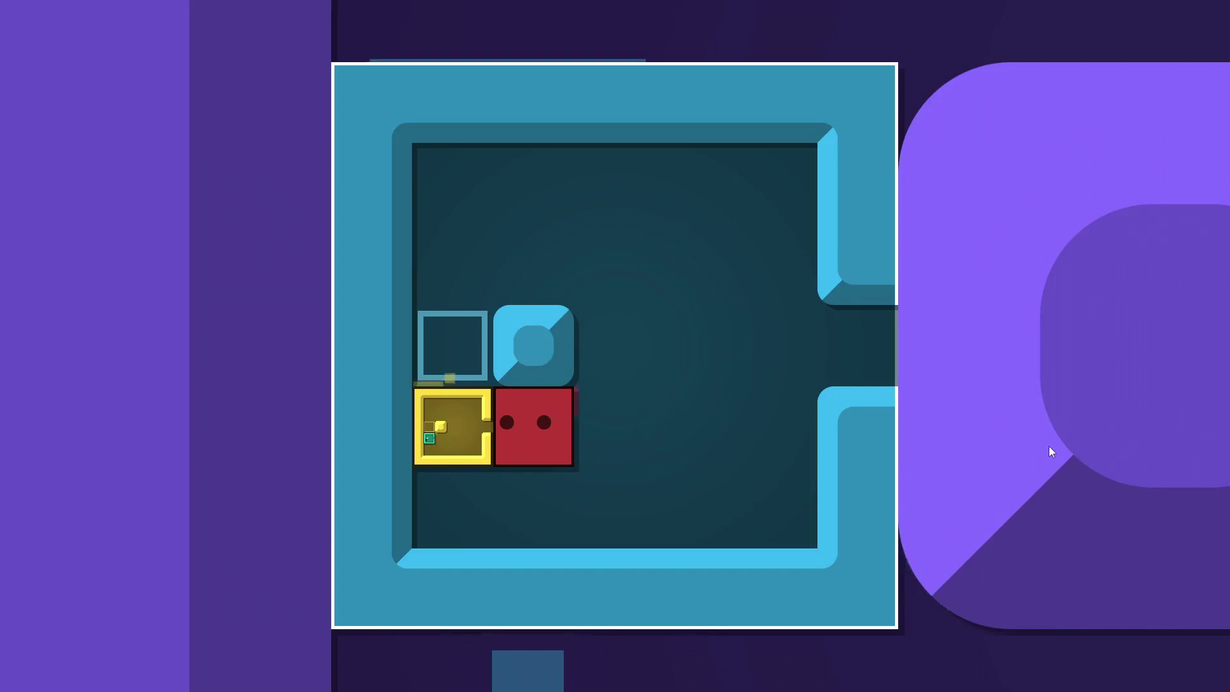
key(Left)
key(Left)
key(Left)
key(Left)
key(Down)
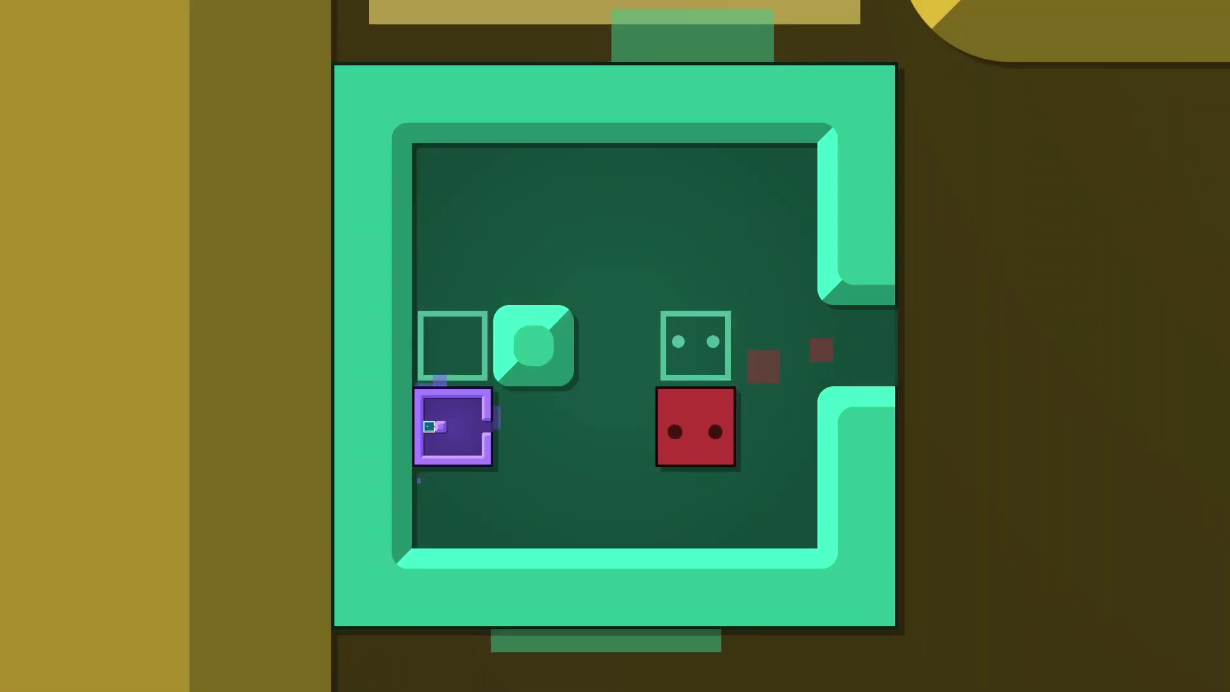
key(Left)
key(Left)
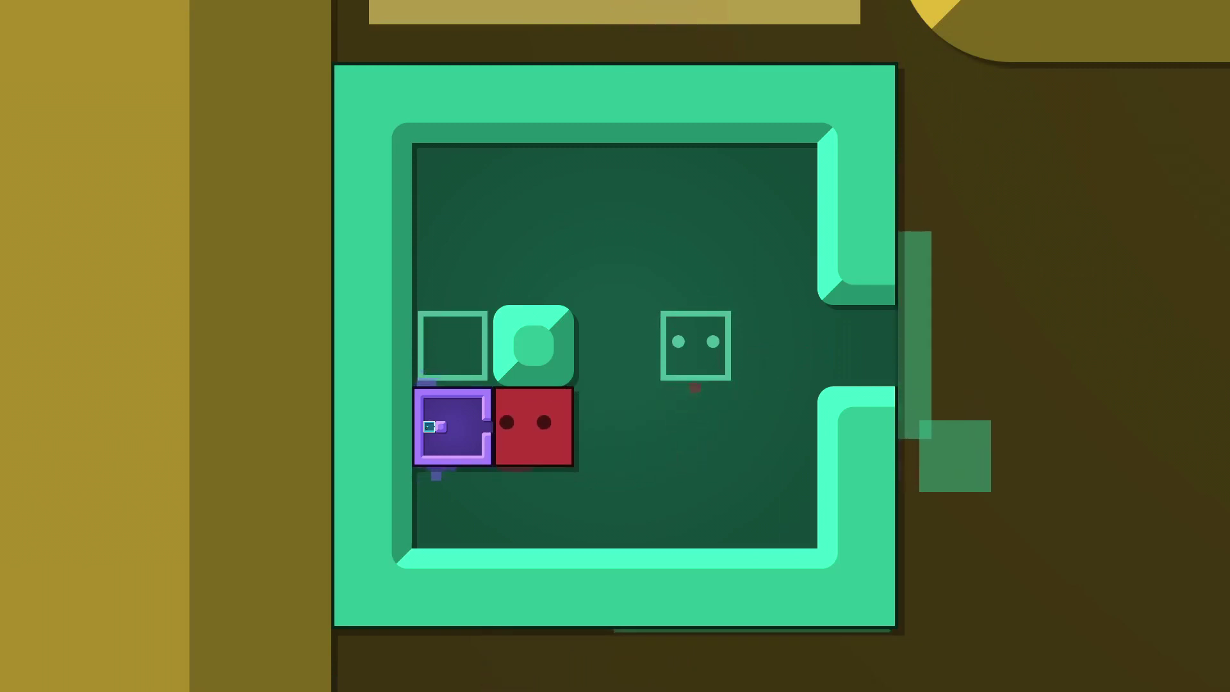
key(Down)
key(Left)
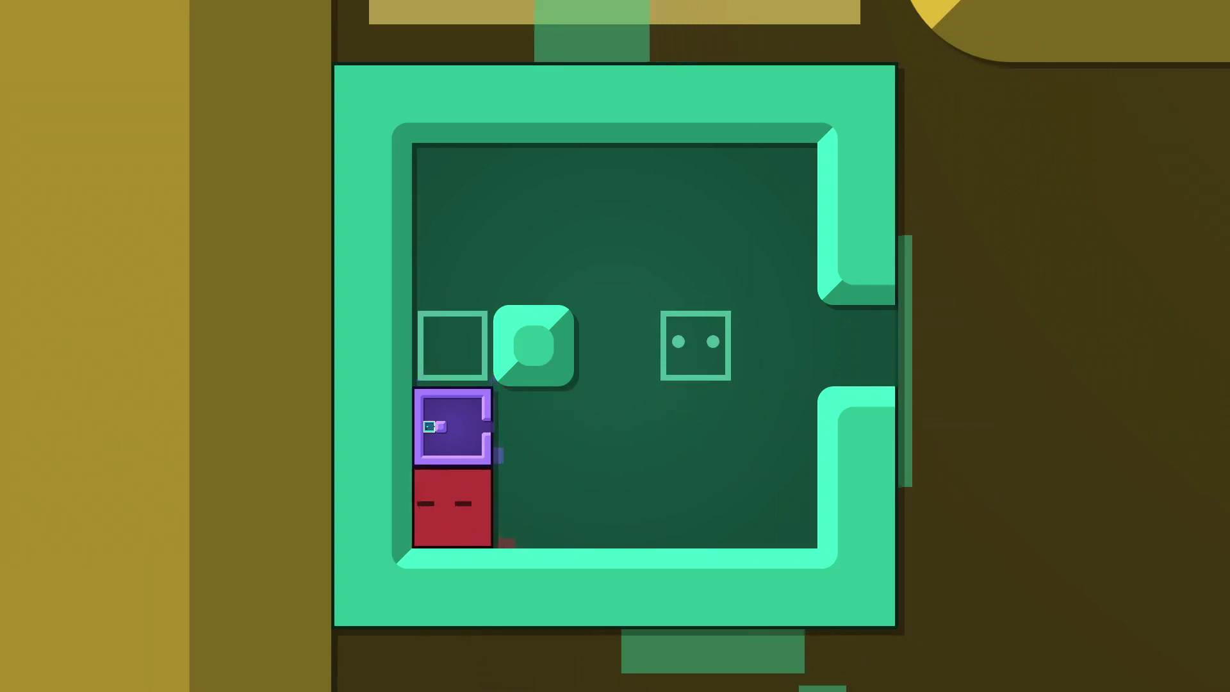
key(Up)
- Try the green room's right exit, then return and push the purple box back down
key(Right)
key(Right)
key(Right)
key(Right)
key(Up)
key(Right)
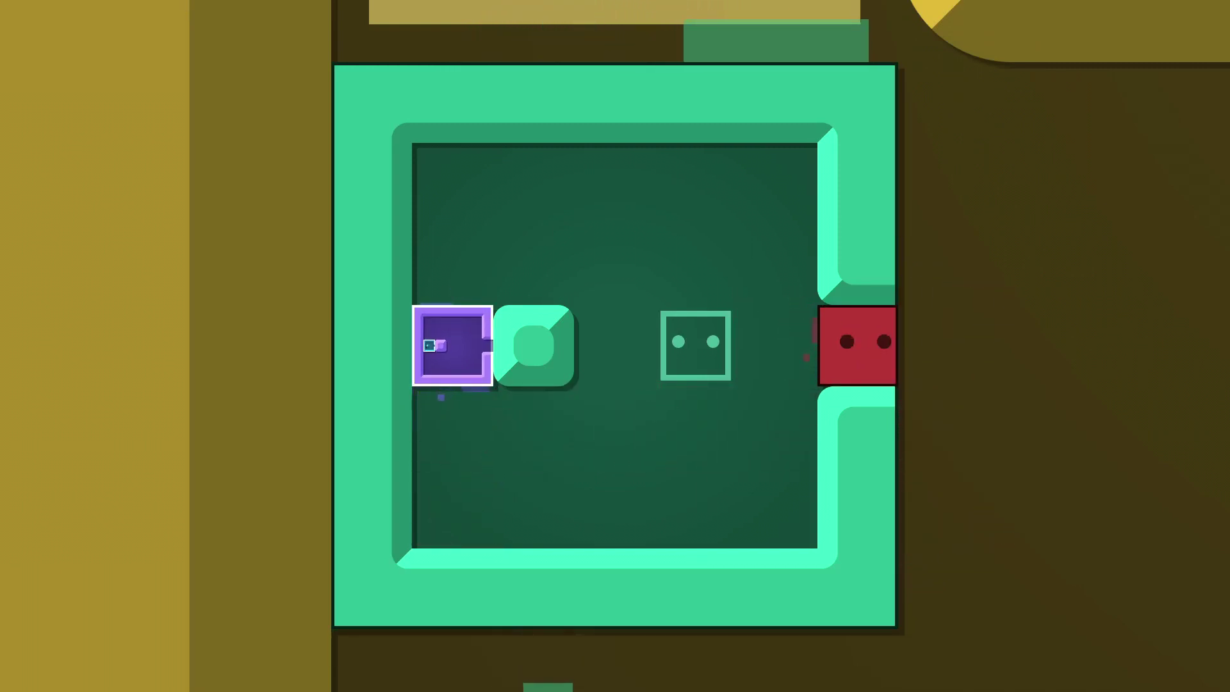
key(Left)
key(Down)
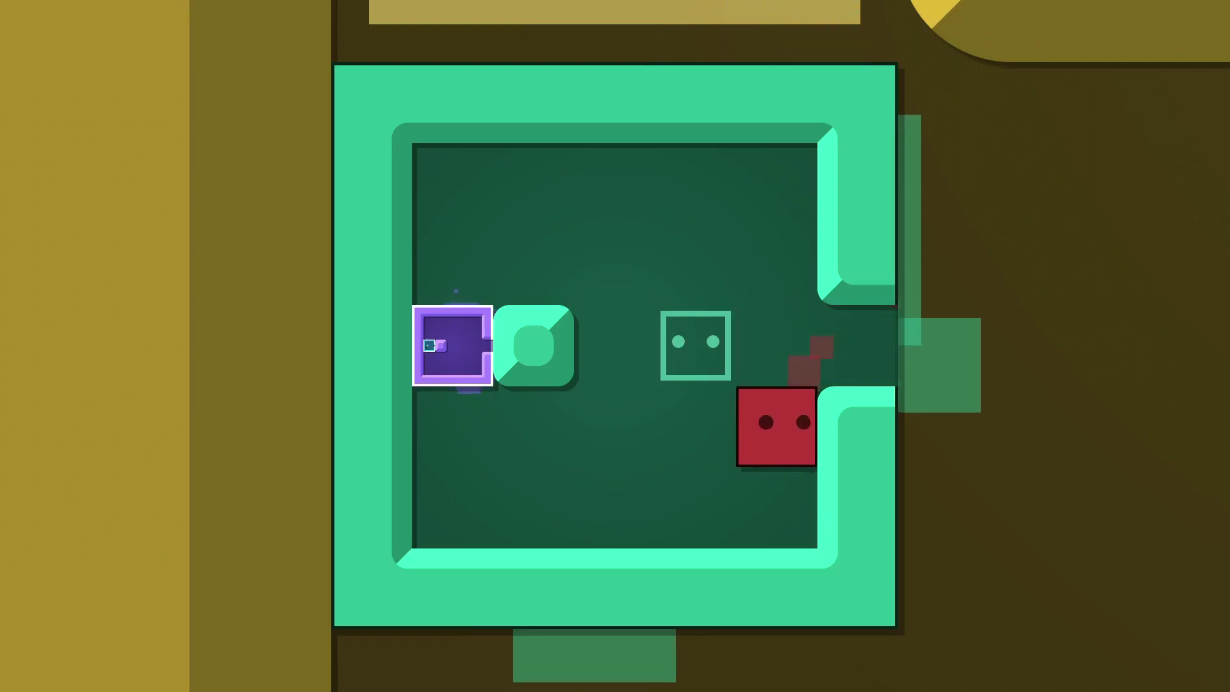
key(Left)
key(Left)
key(Left)
key(Left)
key(Down)
key(Right)
key(Up)
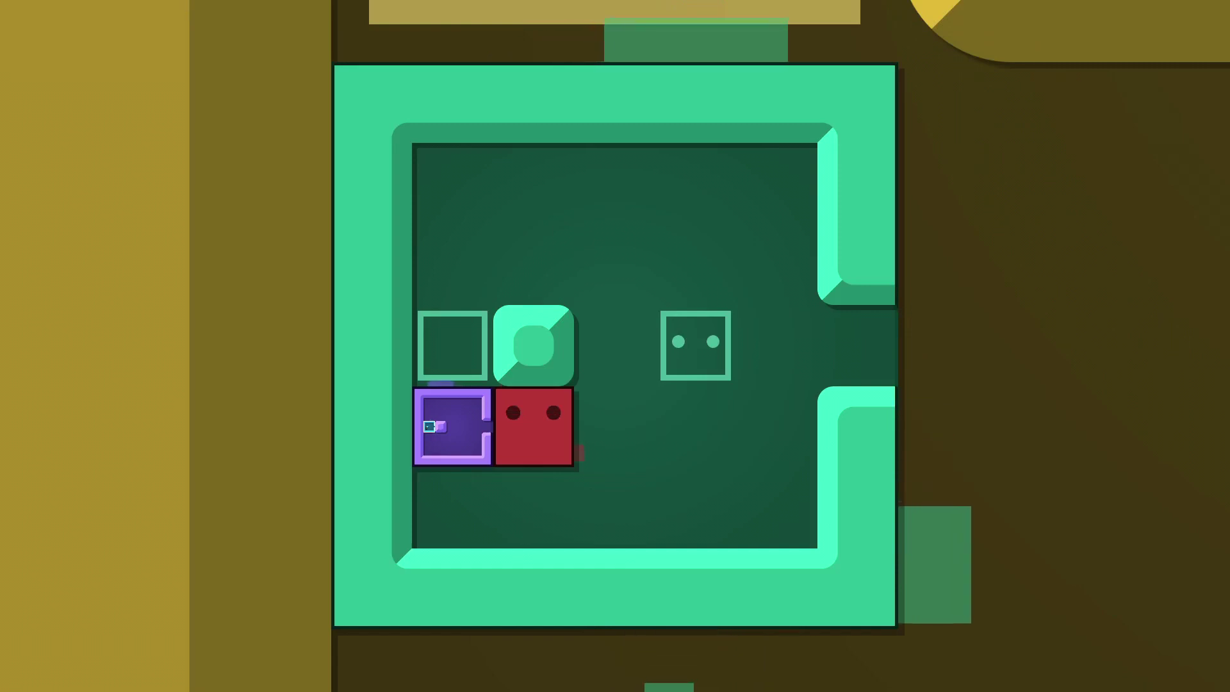
- Exit the green room into the yellow room, then out into the teal room
key(Right)
key(Right)
key(Right)
key(Up)
key(Right)
key(Right)
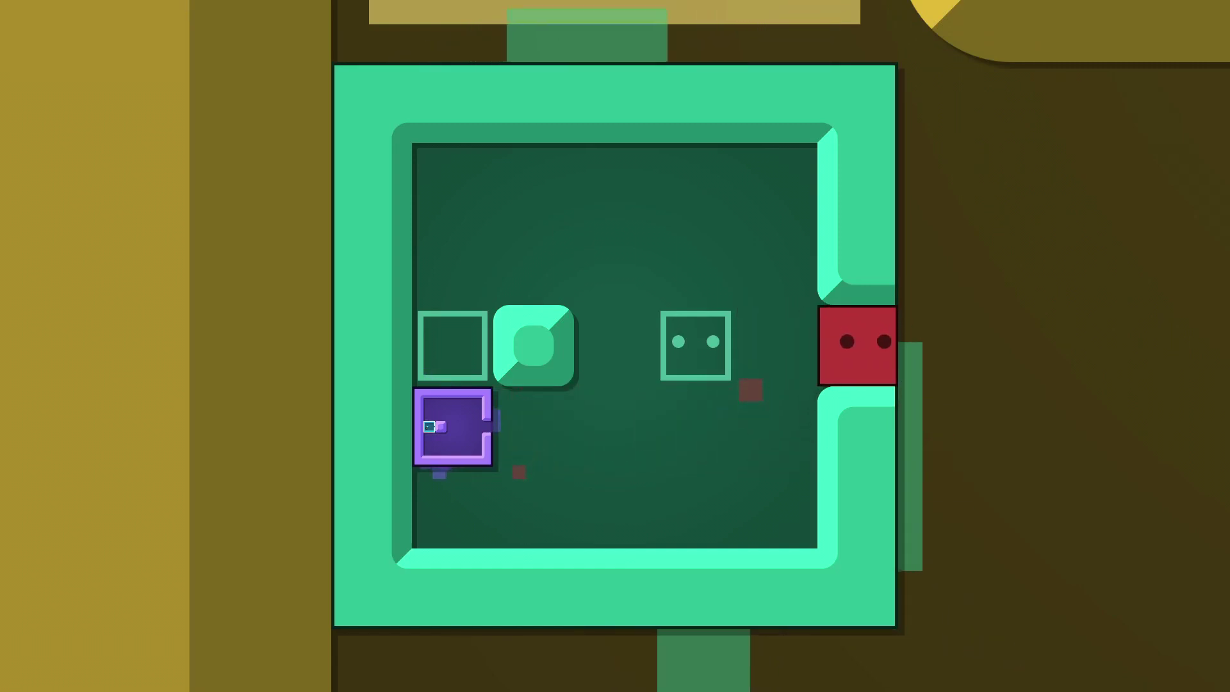
key(Right)
key(Down)
key(Left)
key(Right)
key(Right)
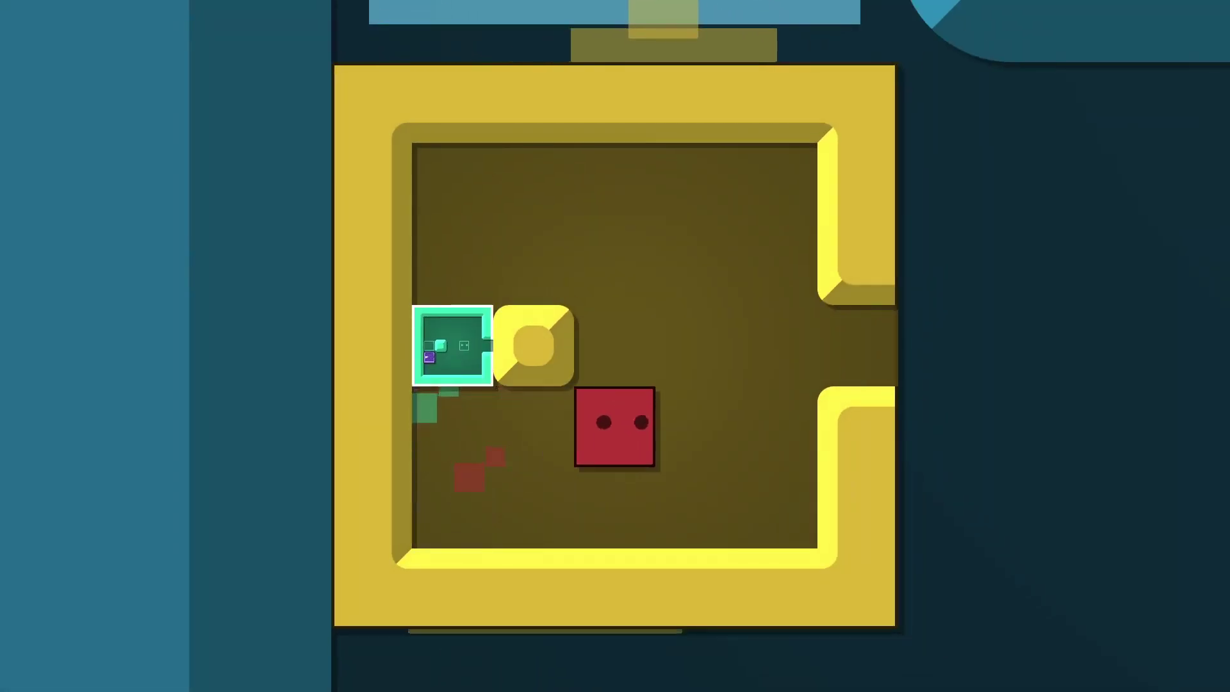
key(Right)
key(Right)
key(Right)
- Cross the teal room, enter the yellow box, and push the boxes left into the teal room
key(Left)
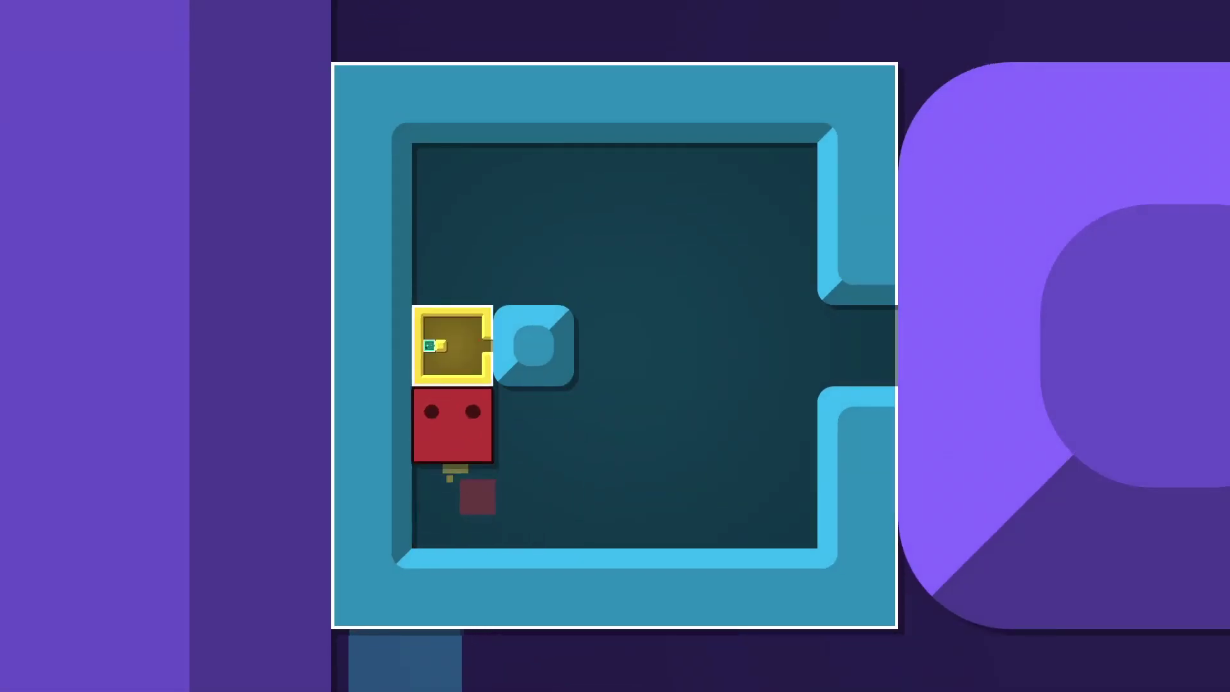
key(Right)
key(Right)
key(Right)
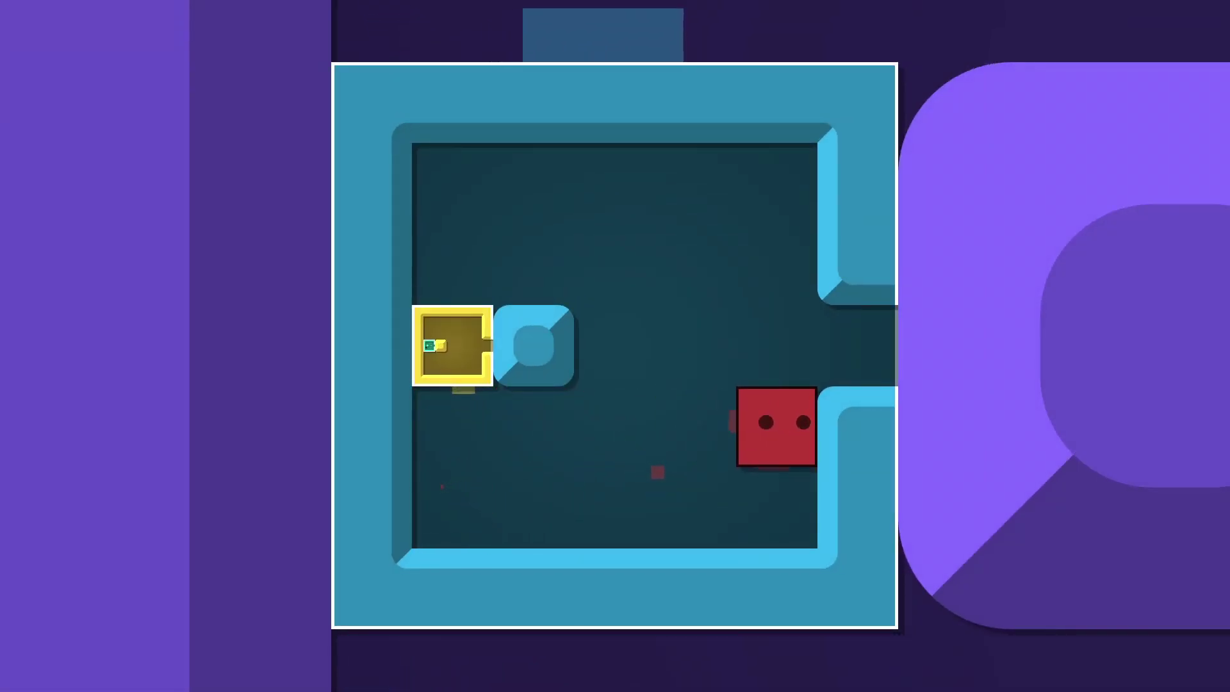
key(Left)
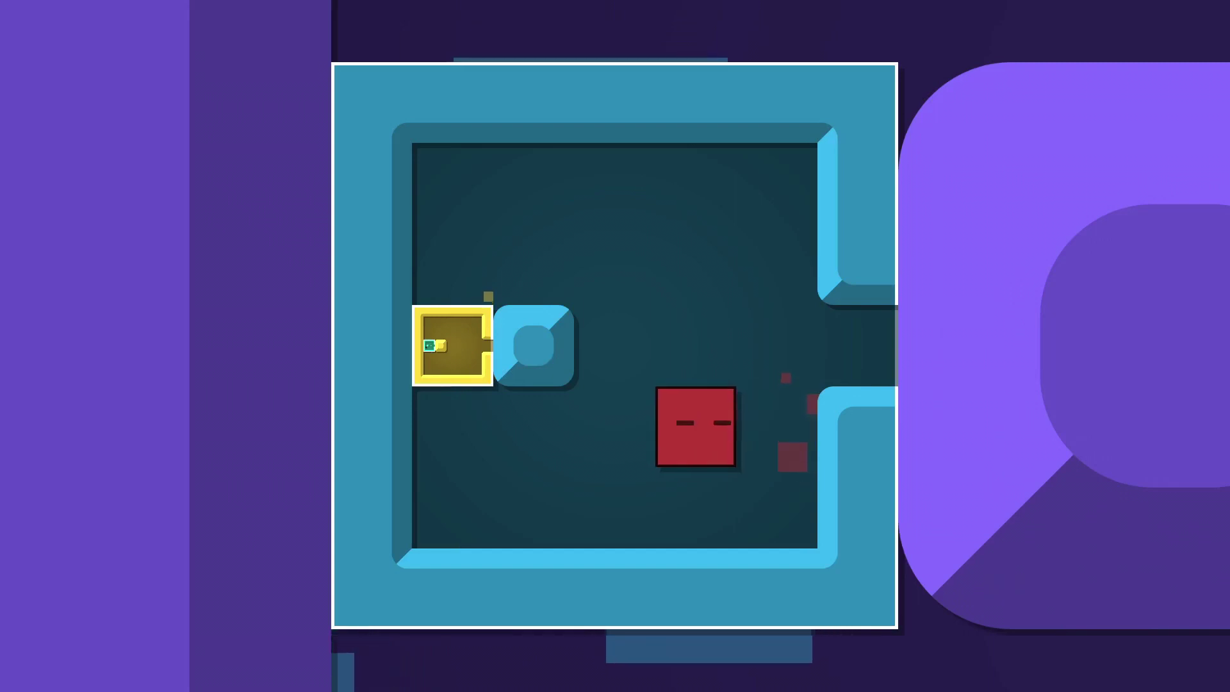
key(Left)
key(Left)
key(Left)
key(Up)
key(Left)
key(Left)
key(Left)
key(Left)
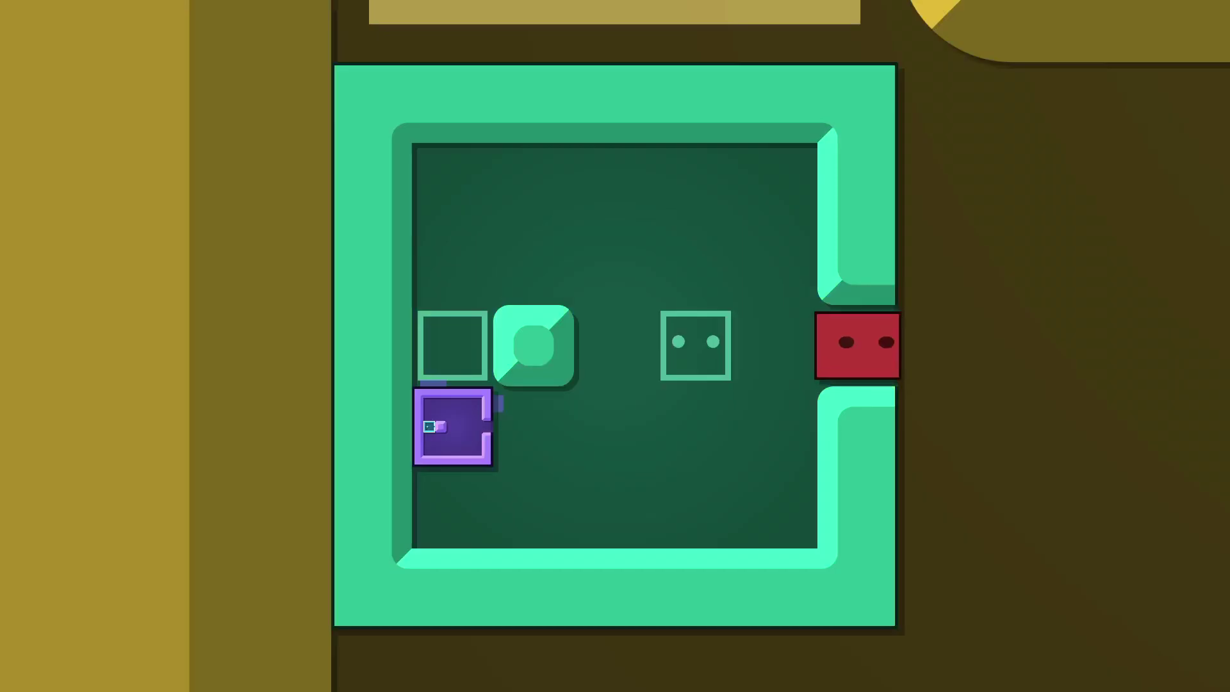
key(Left)
key(Up)
key(Right)
key(Right)
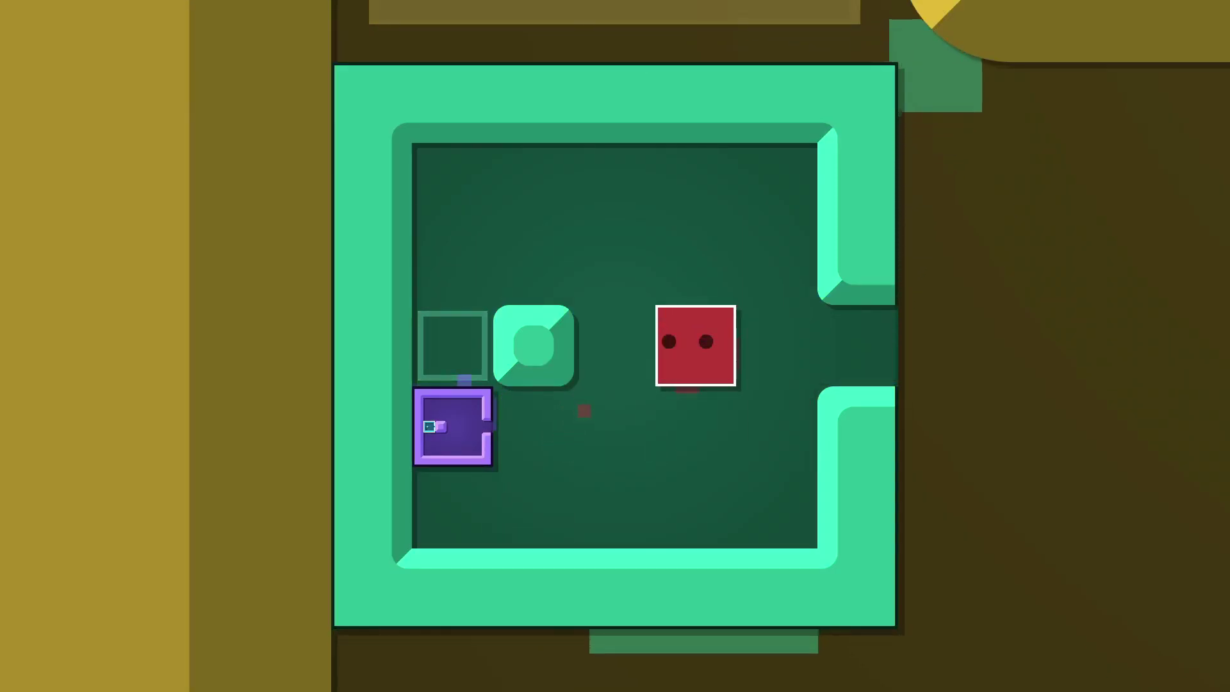
- Leave the teal room into the blue room and cross it into the yellow room
key(Right)
key(Right)
key(Right)
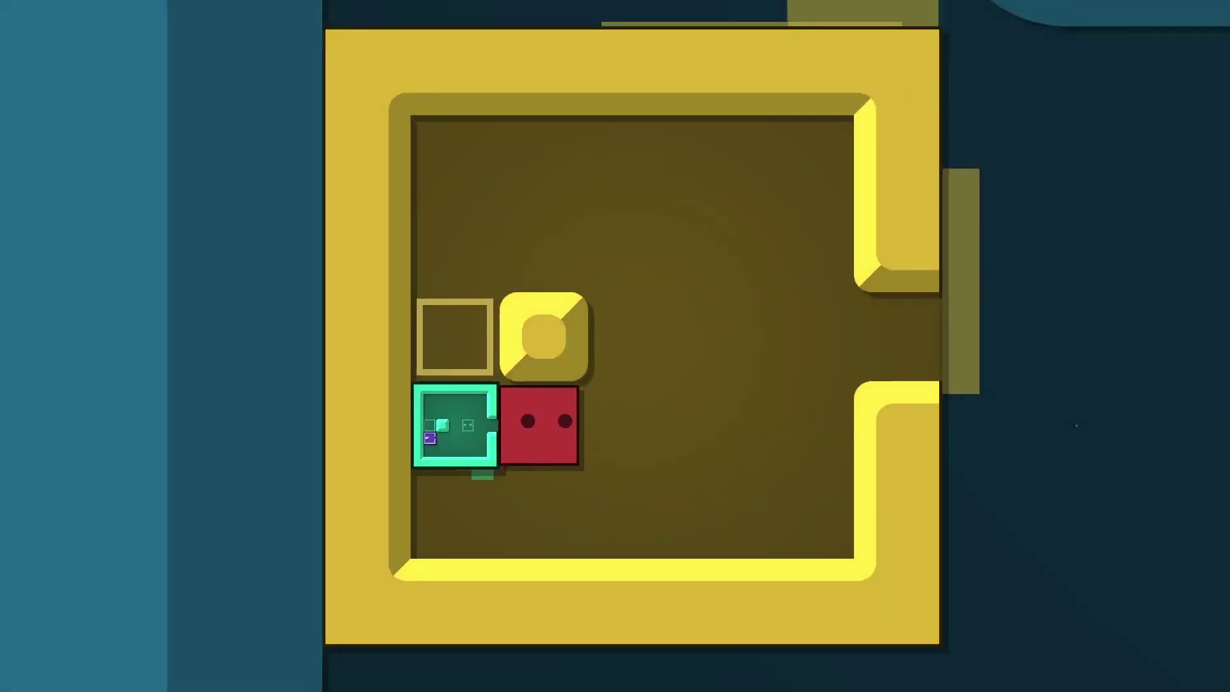
key(Right)
key(Right)
key(Right)
key(Left)
key(Right)
key(Right)
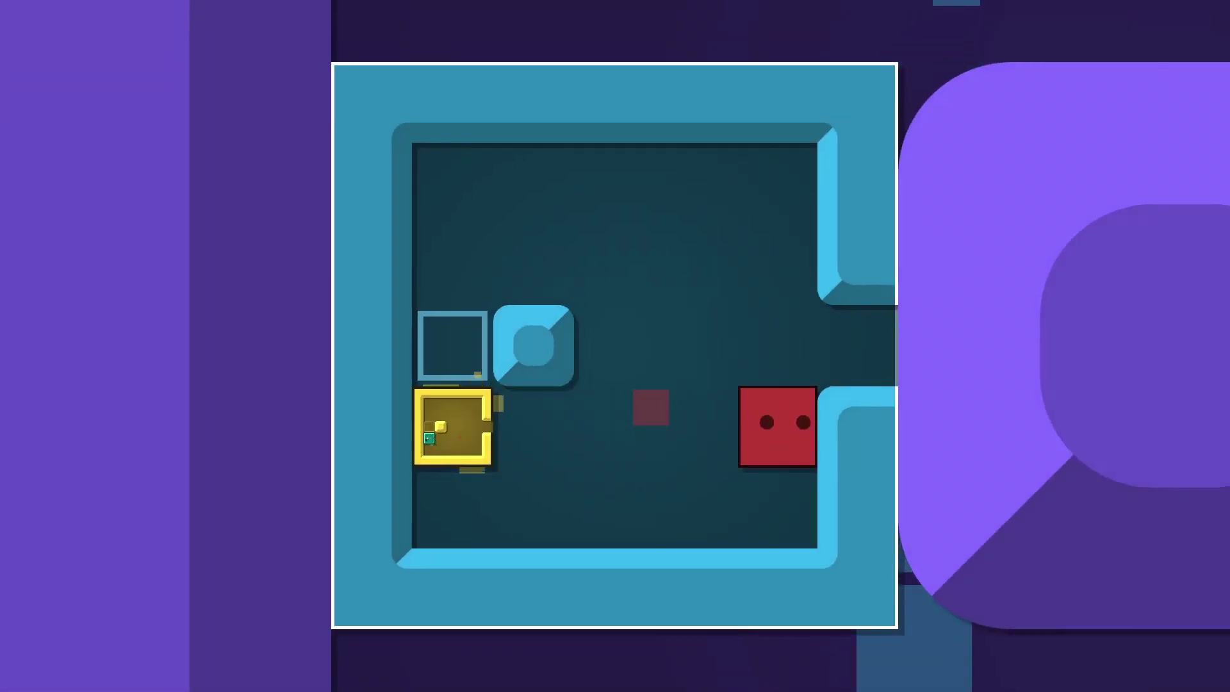
key(Right)
key(Up)
key(Right)
key(Left)
key(Down)
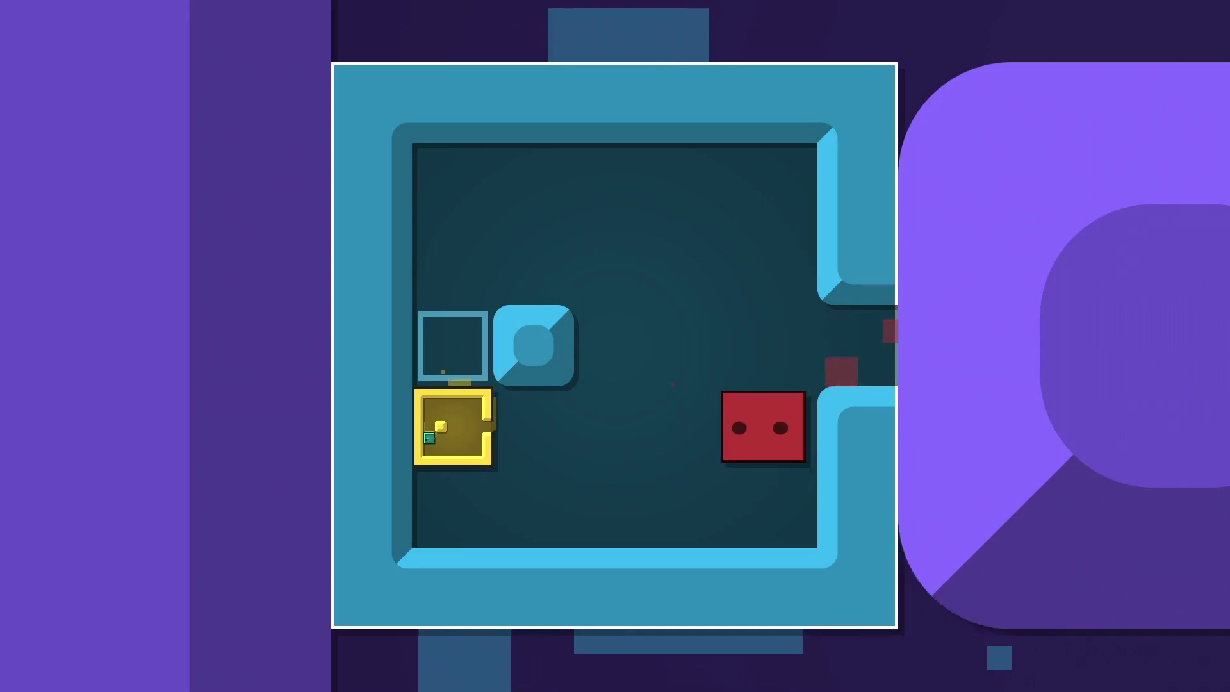
key(Left)
key(Left)
key(Left)
key(Left)
- Enter the teal and purple boxes, push the teal box down, and exit into the green room
key(Left)
key(Left)
key(Left)
key(Left)
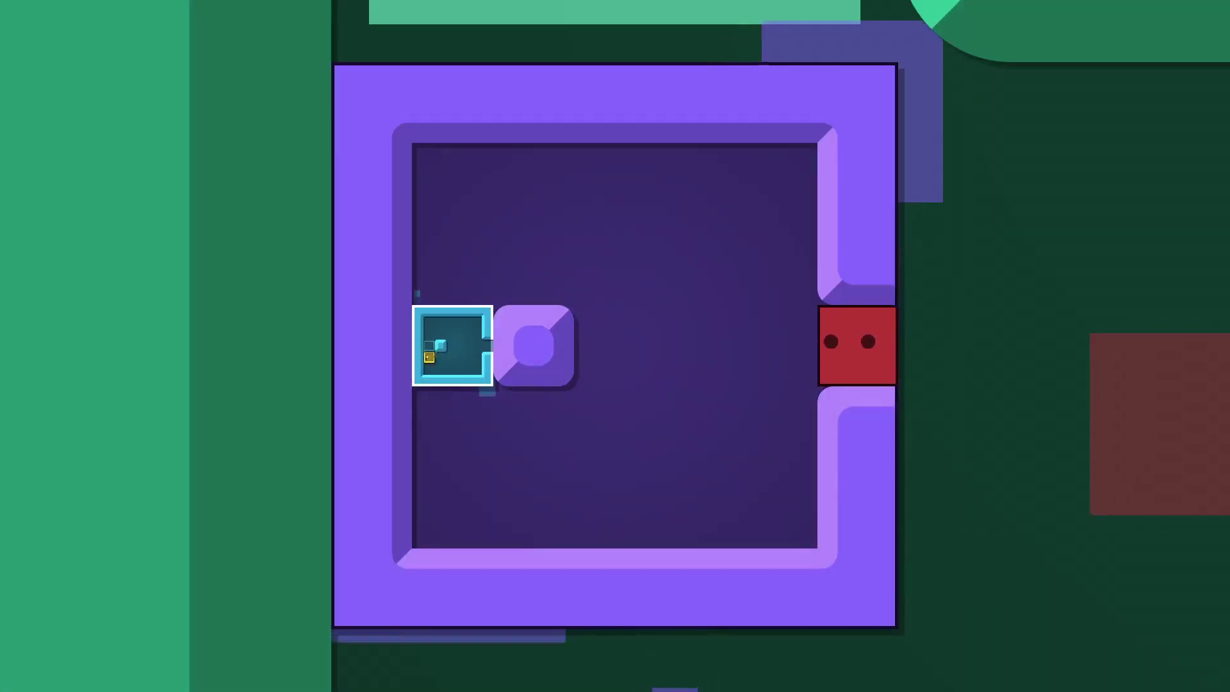
key(Left)
key(Left)
key(Up)
key(Left)
key(Left)
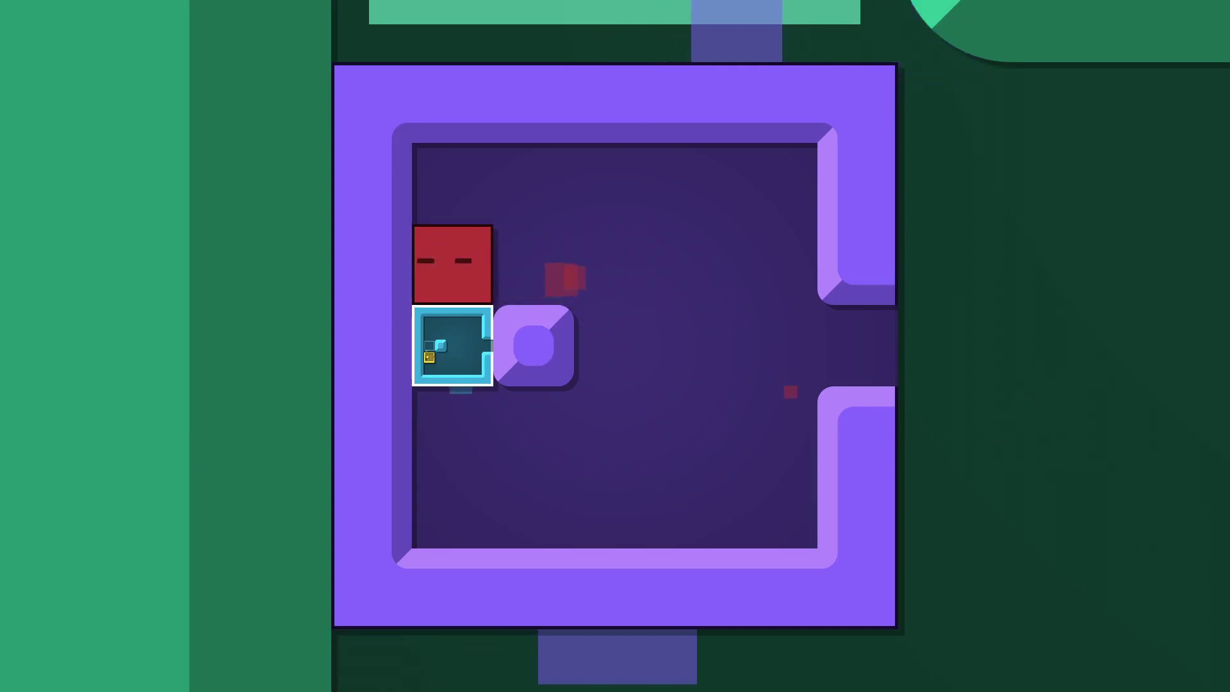
key(Down)
key(Up)
key(Right)
key(Right)
key(Right)
key(Right)
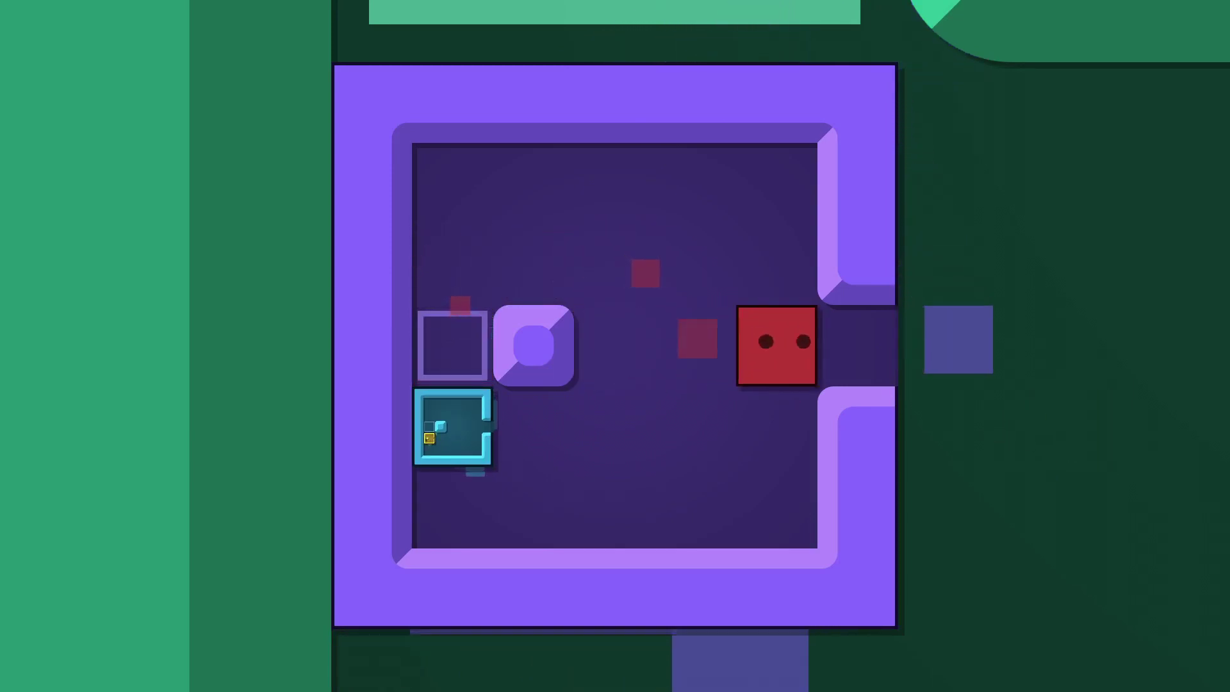
key(Right)
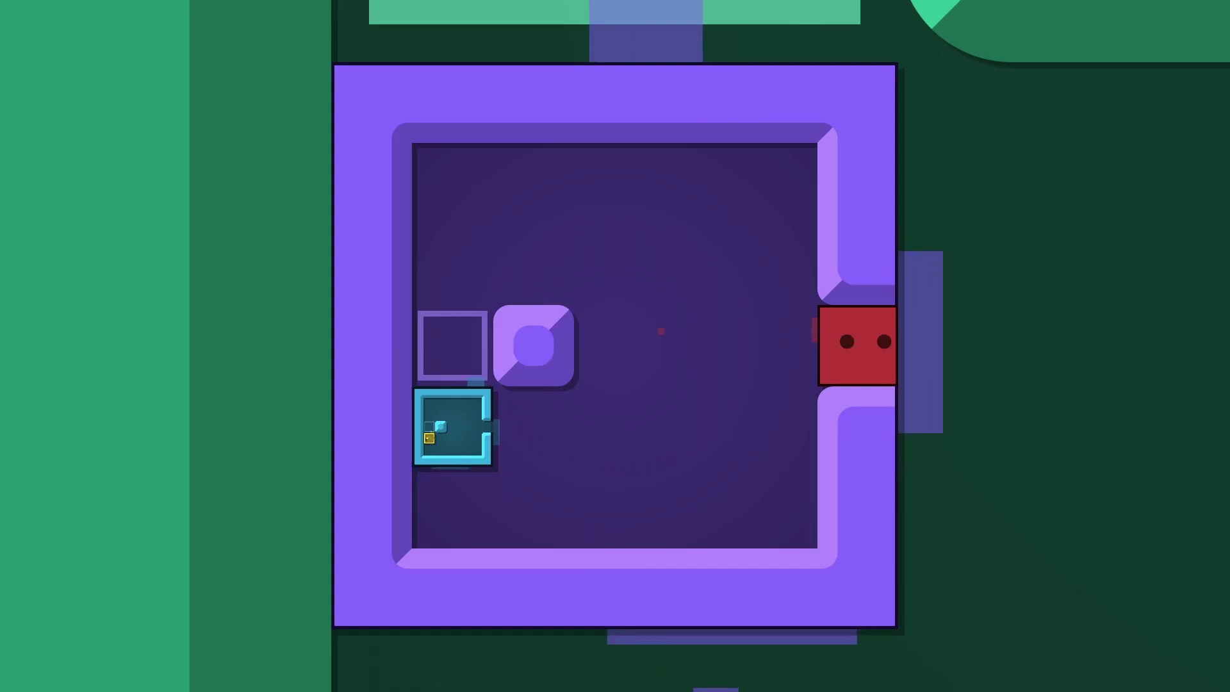
key(Right)
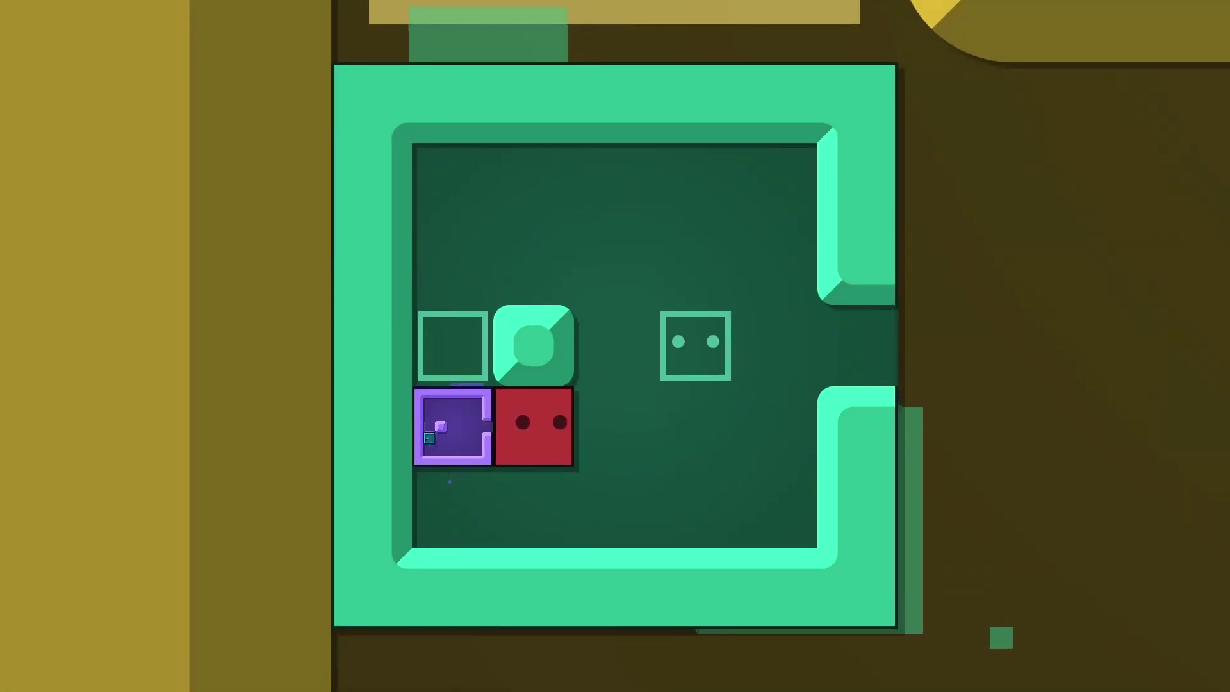
- Leave the green room through its right exit gap into the yellow room
key(Right)
key(Right)
key(Right)
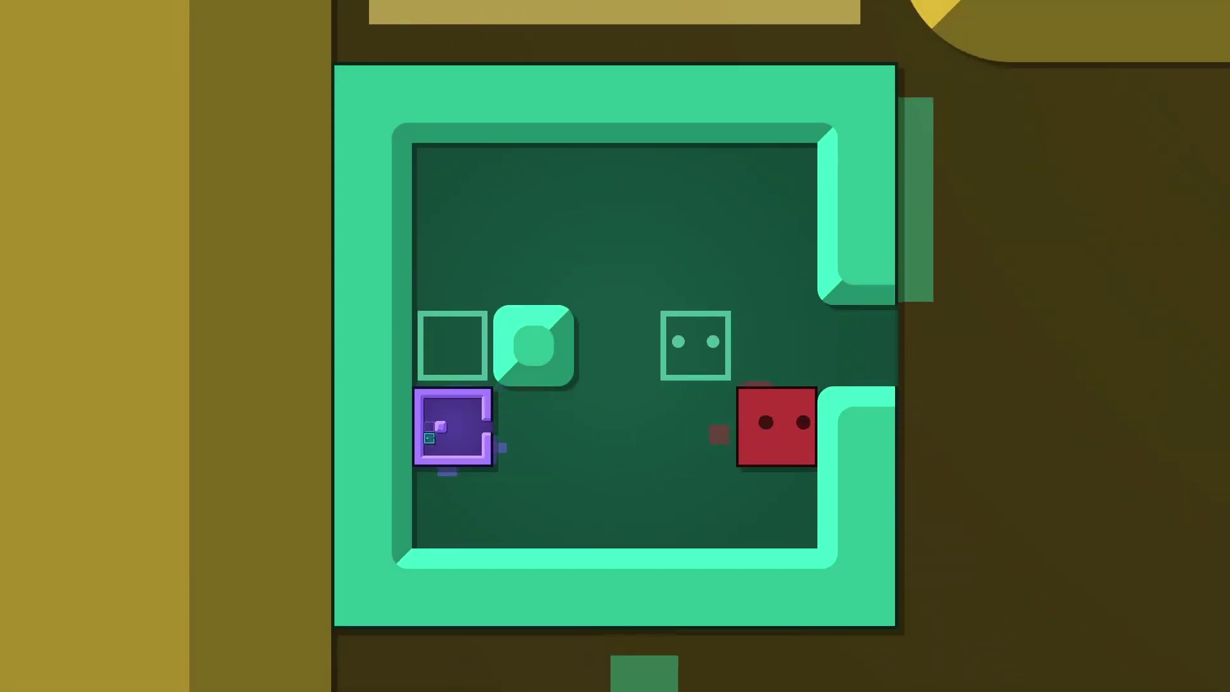
key(Up)
key(Right)
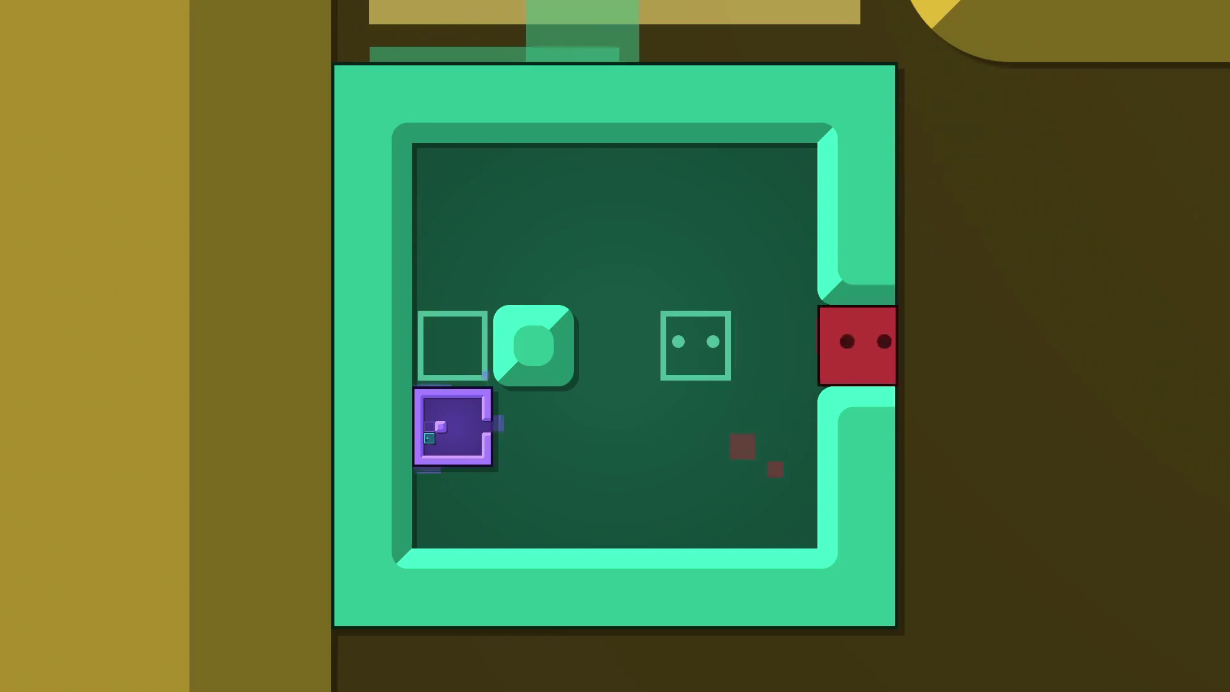
key(Right)
key(Down)
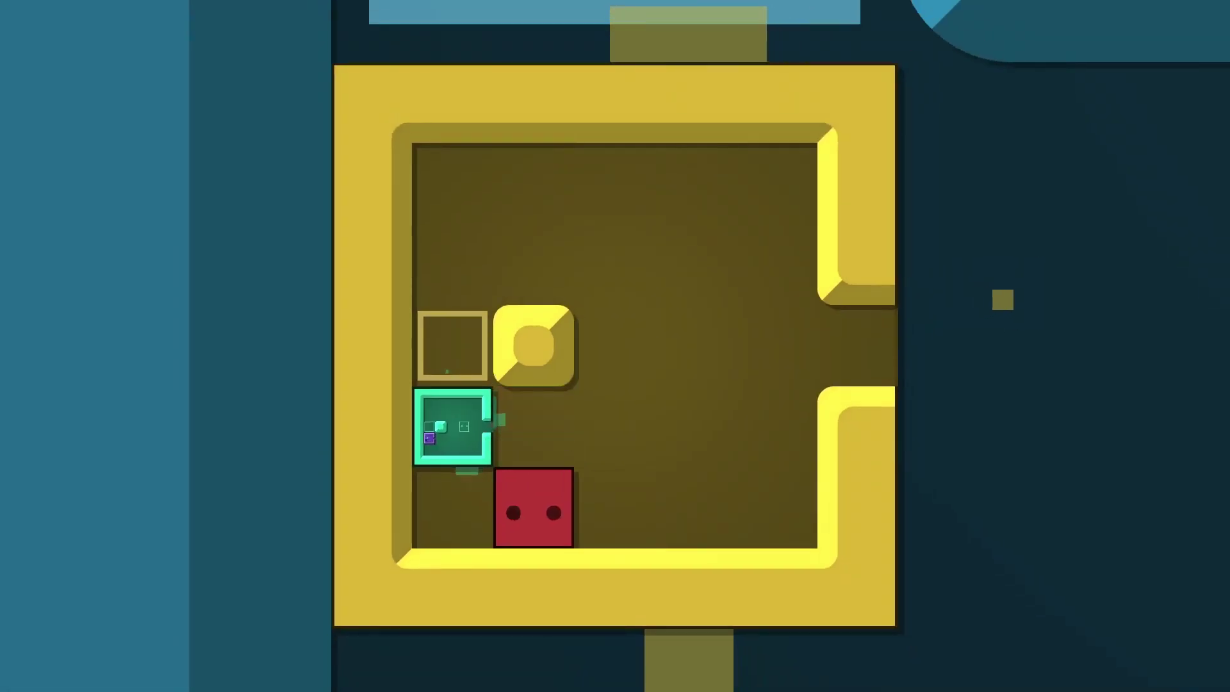
key(Up)
key(Right)
key(Right)
key(Right)
key(Right)
- Pass through the teal and purple rooms back into the green room
key(Down)
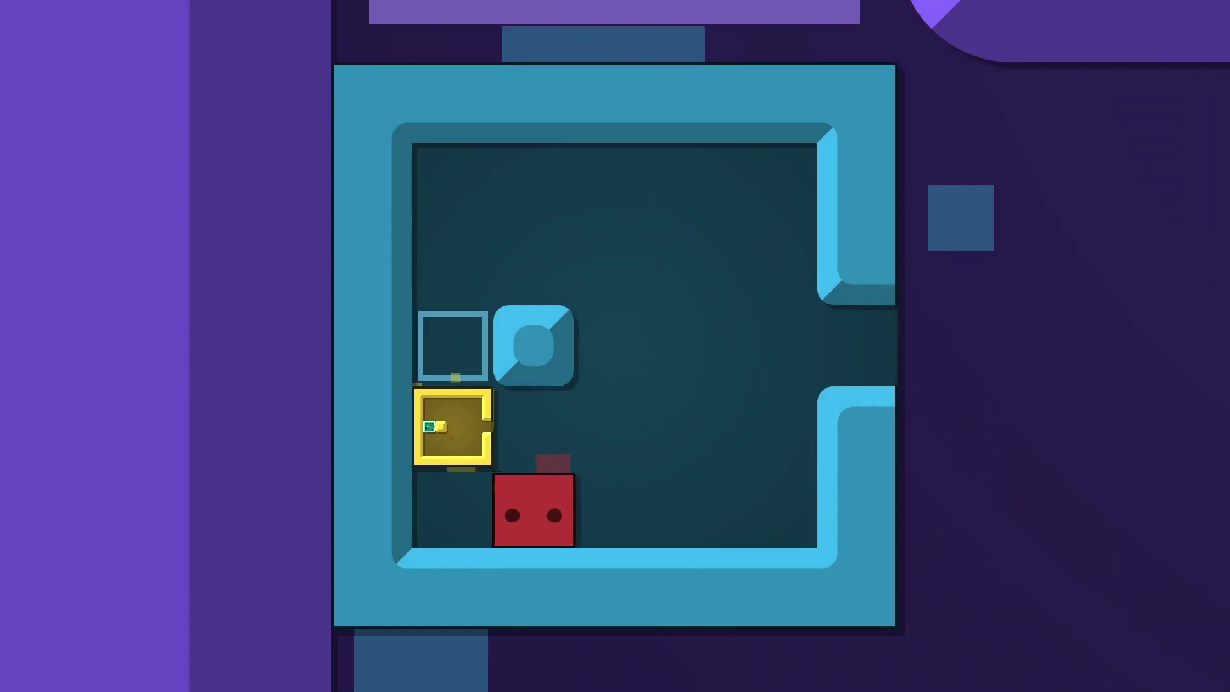
key(Up)
key(Right)
key(Right)
key(Right)
key(Right)
key(Right)
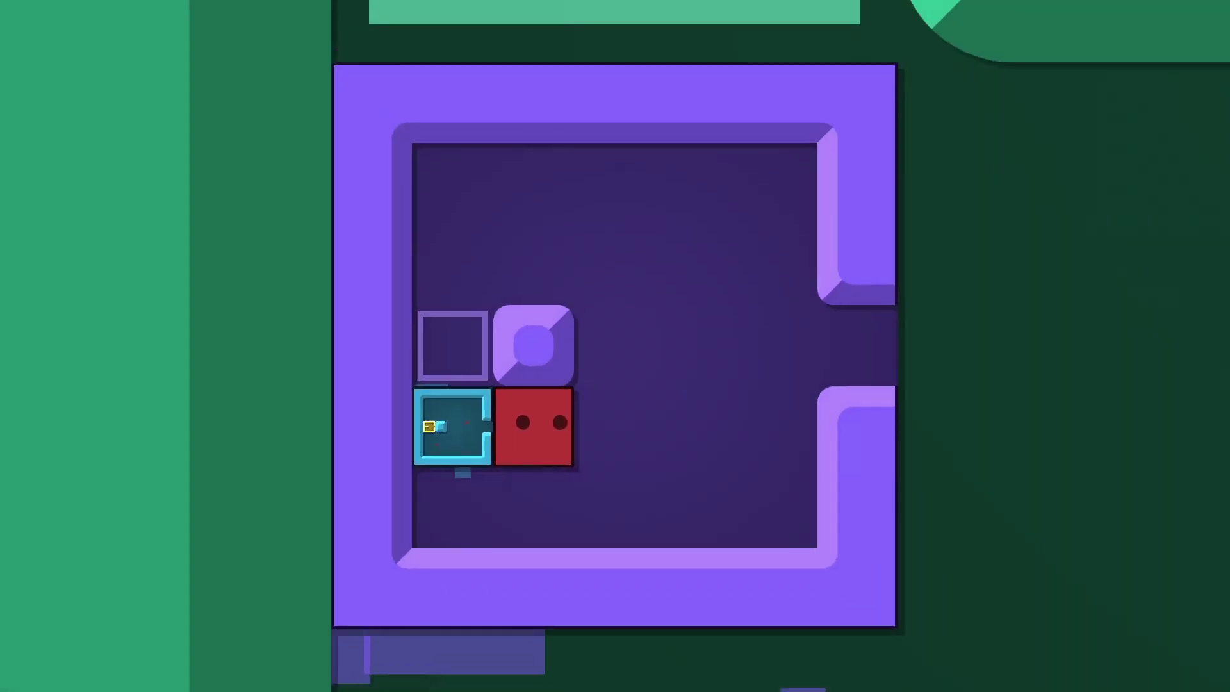
key(Down)
key(Right)
key(Right)
key(Right)
key(Right)
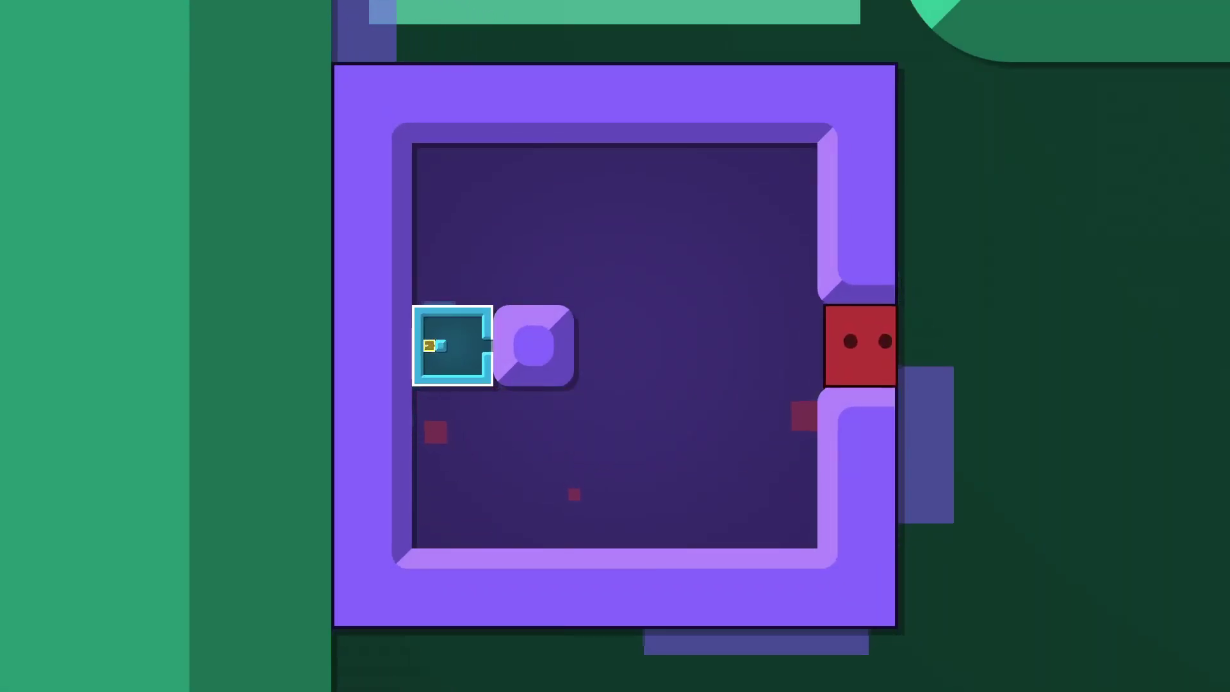
key(Right)
- Get below the purple box and push it up onto its target
key(Down)
key(Left)
key(Up)
key(Up)
key(Right)
key(Down)
key(Right)
key(Right)
key(Up)
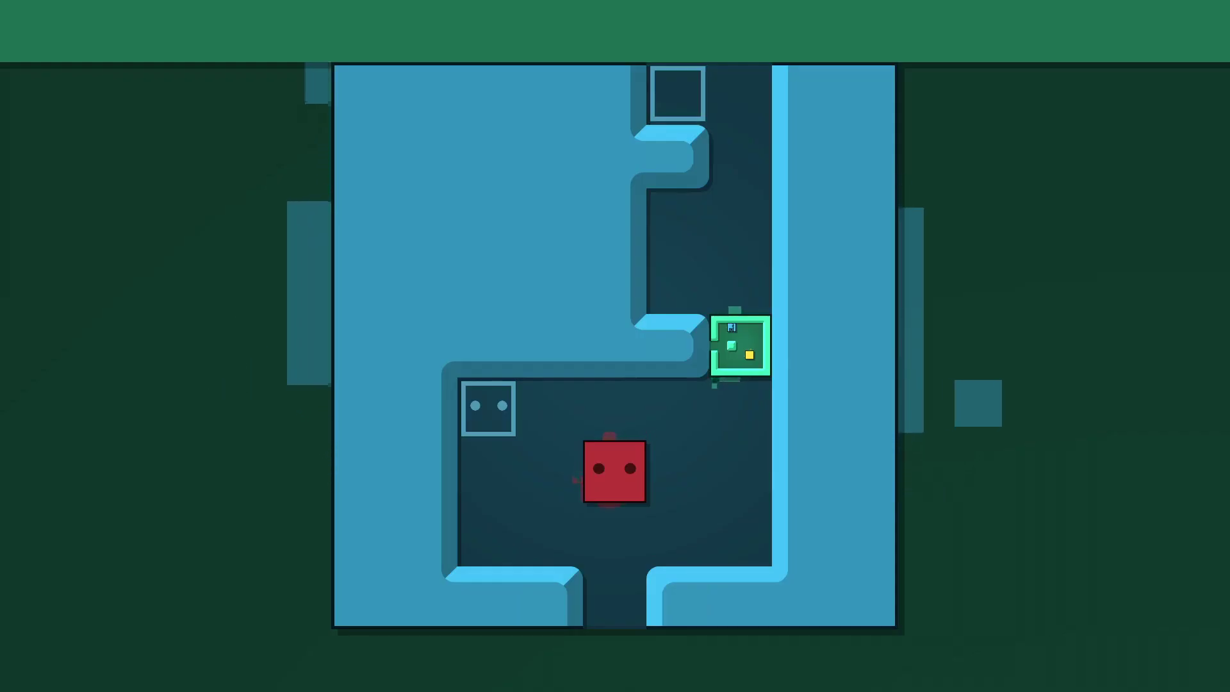
- Move under the green box, then exit the blue room's bottom gap to stand below it
key(Up)
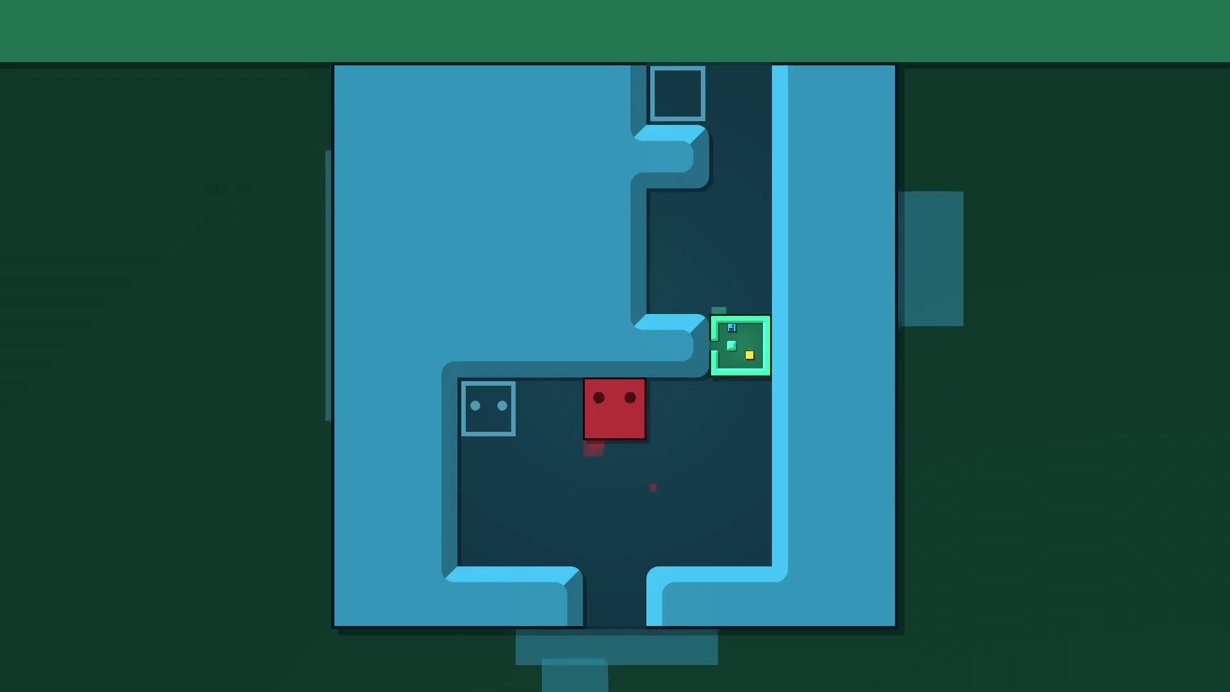
key(Right)
key(Right)
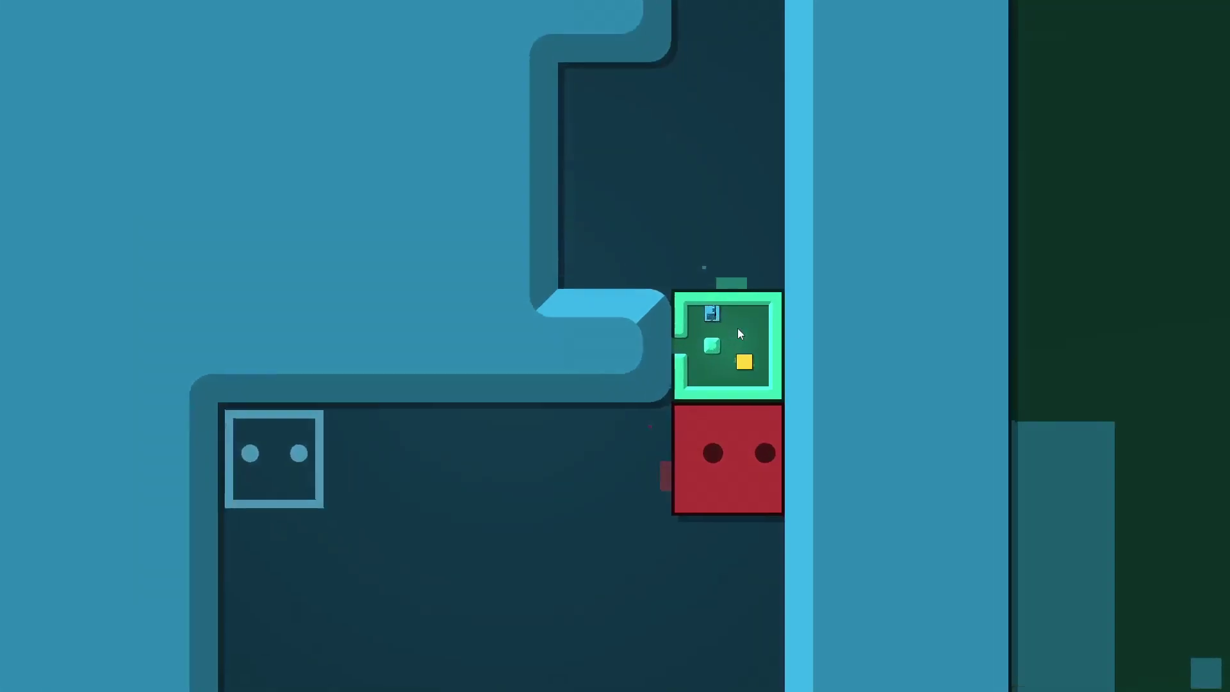
scroll(731, 317, up, 1)
scroll(731, 317, down, 1)
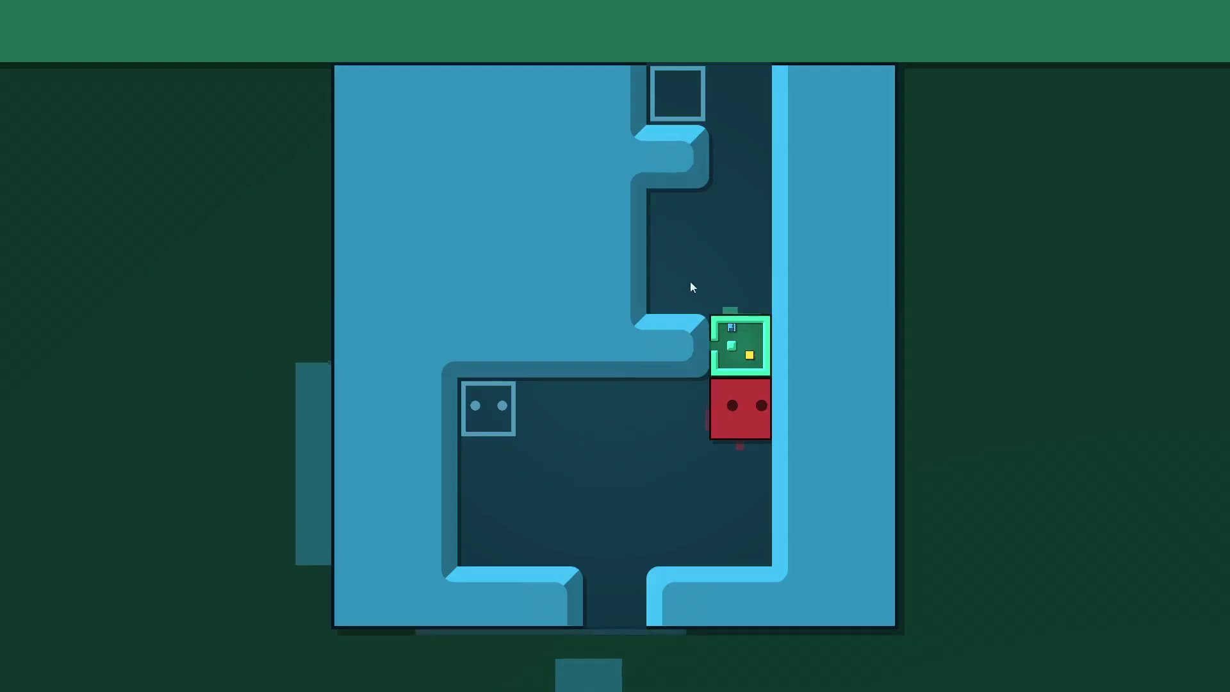
scroll(718, 350, up, 1)
scroll(719, 350, up, 2)
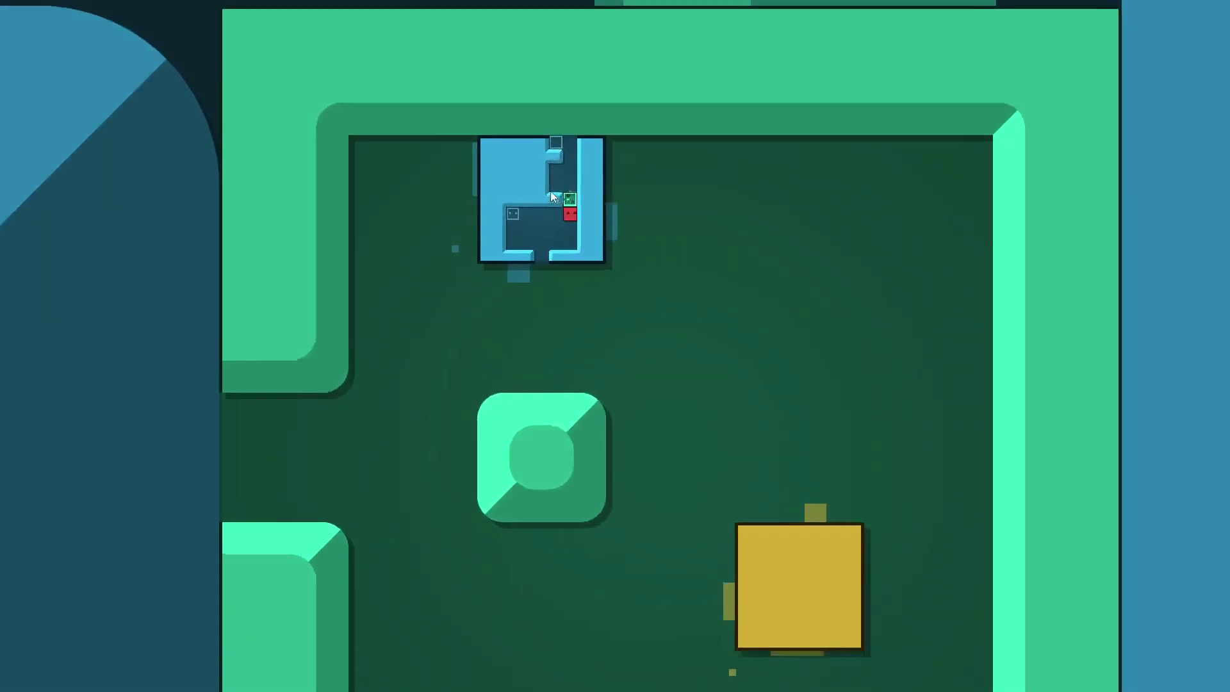
scroll(551, 192, down, 1)
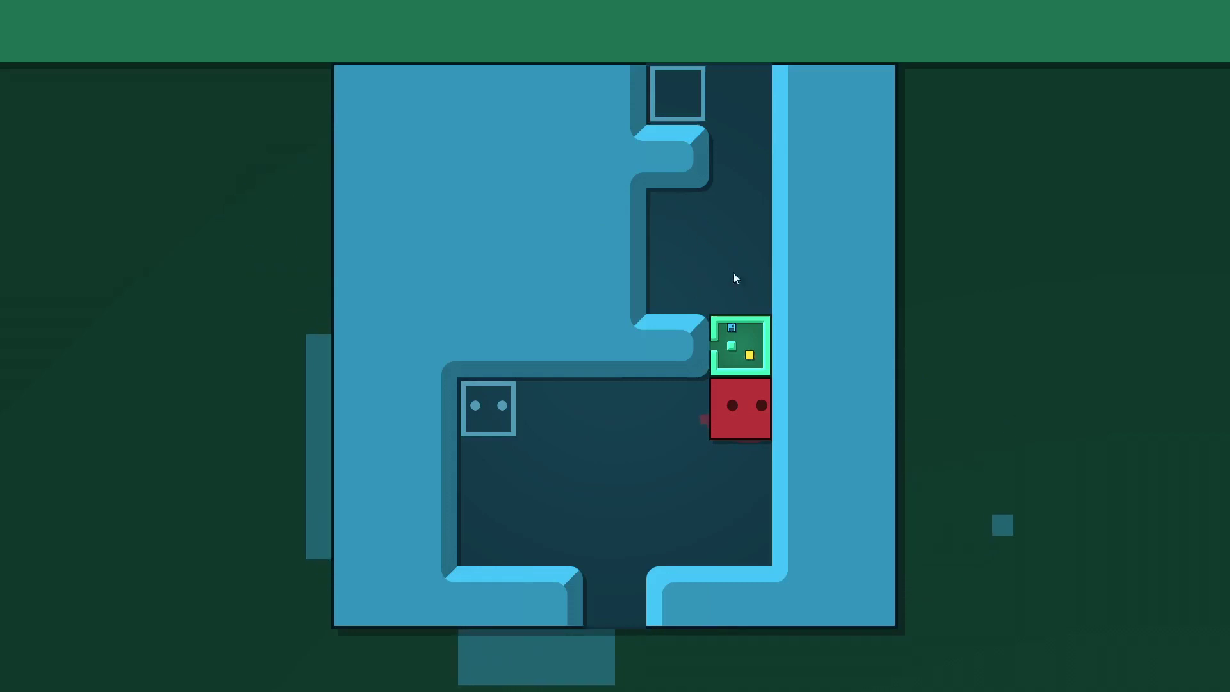
scroll(755, 344, up, 1)
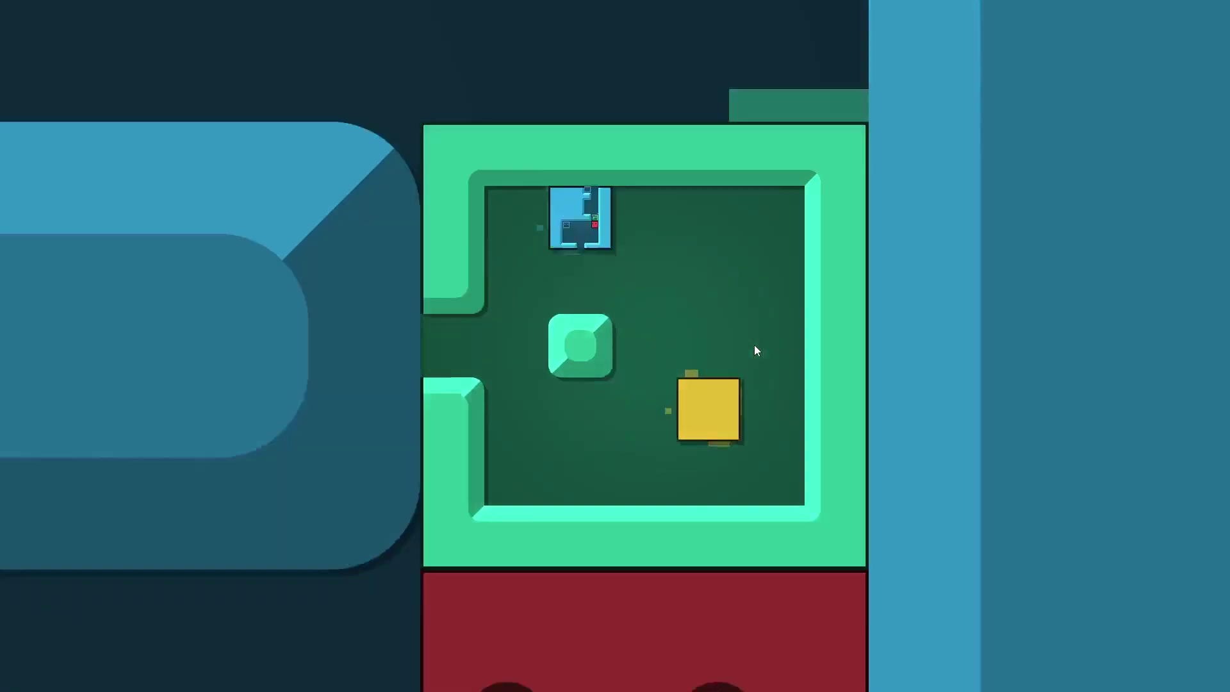
scroll(755, 345, up, 1)
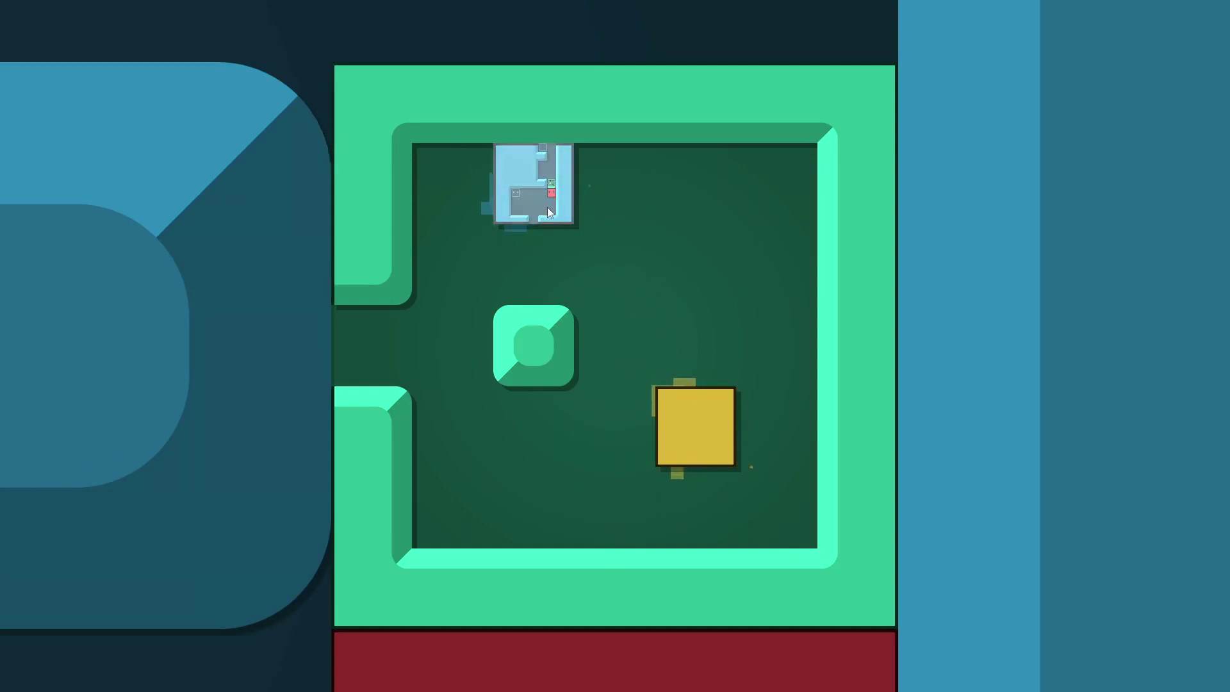
scroll(547, 207, up, 1)
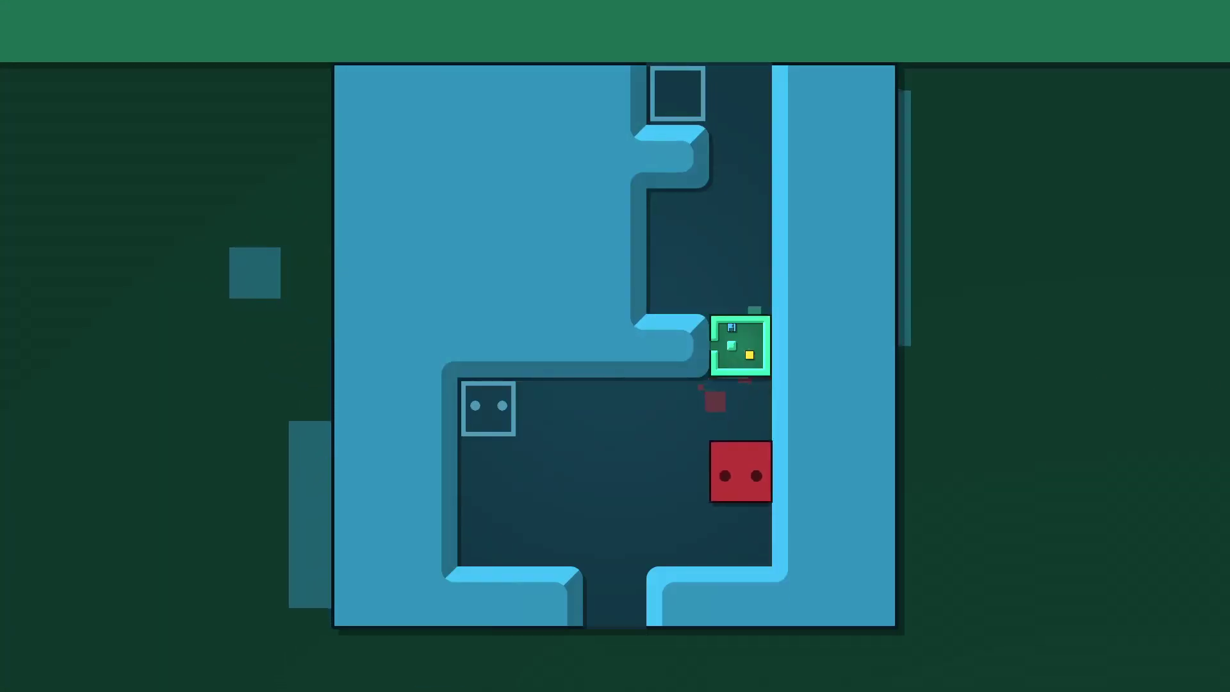
key(Left)
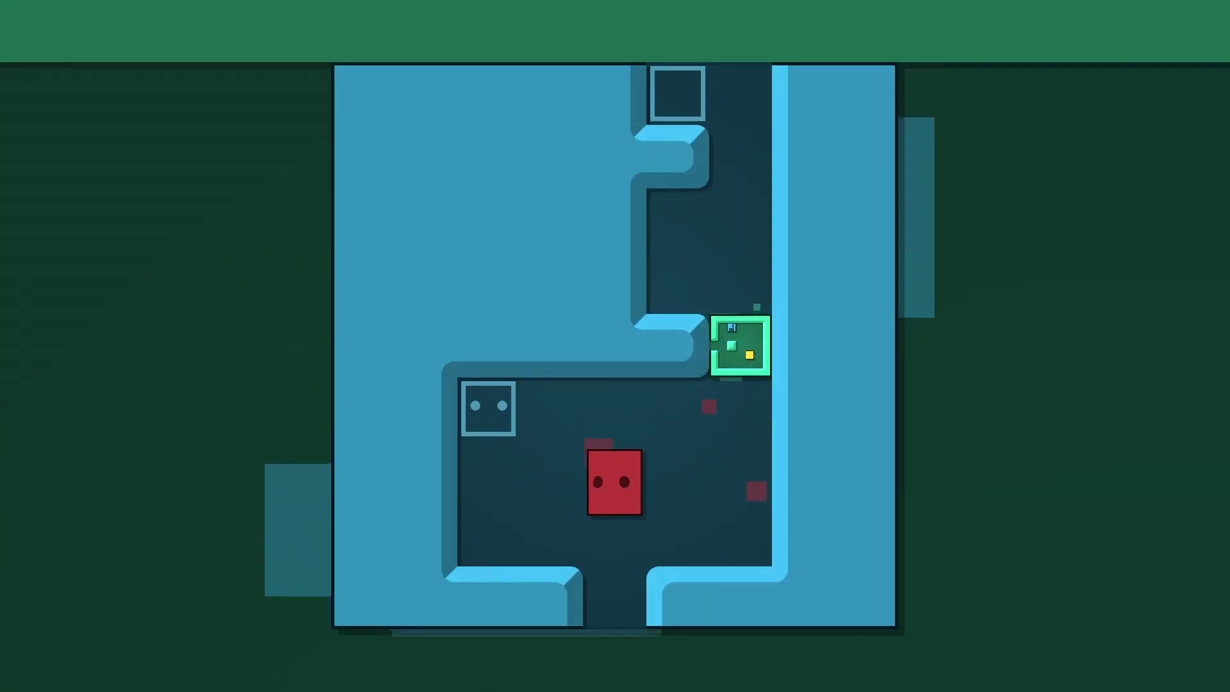
key(Down)
key(Down)
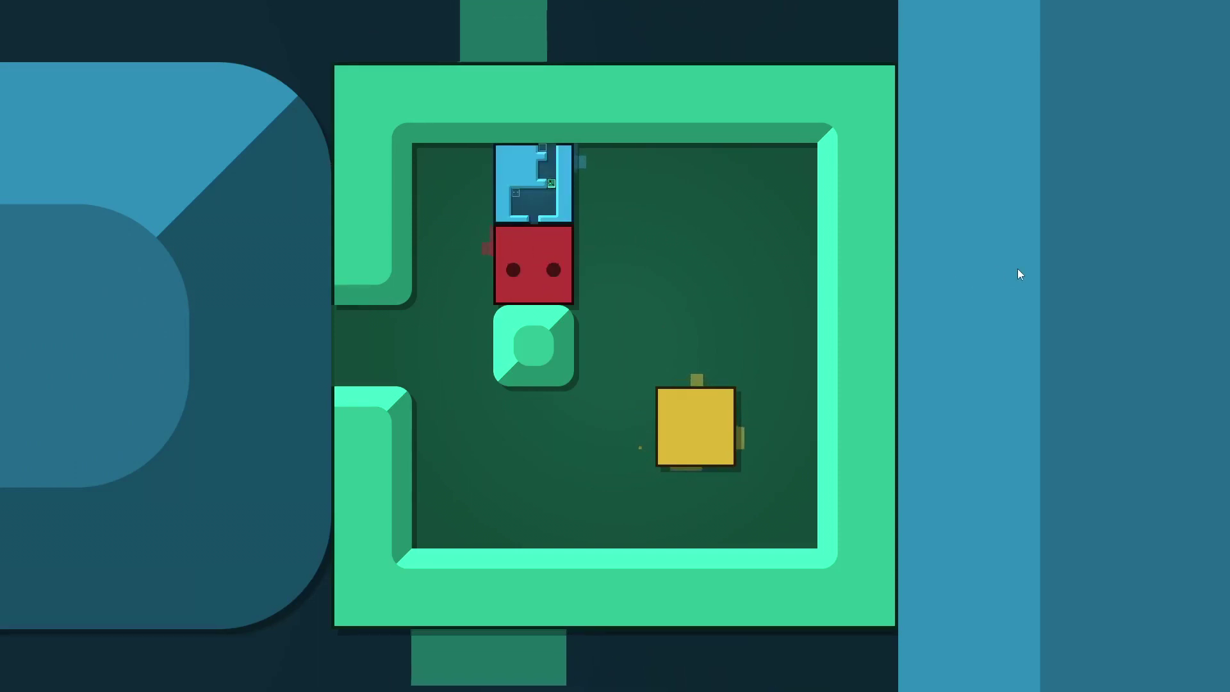
key(Up)
key(Down)
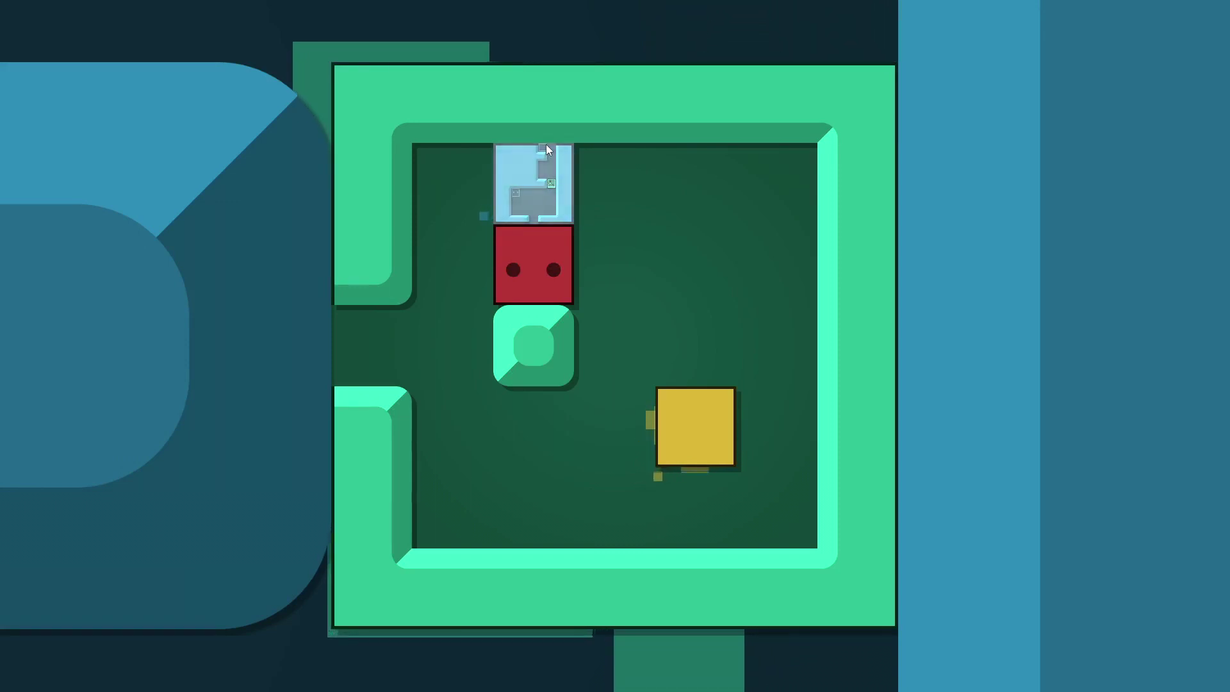
- Enter the blue box, push the green box up, and exit into the green room
key(Up)
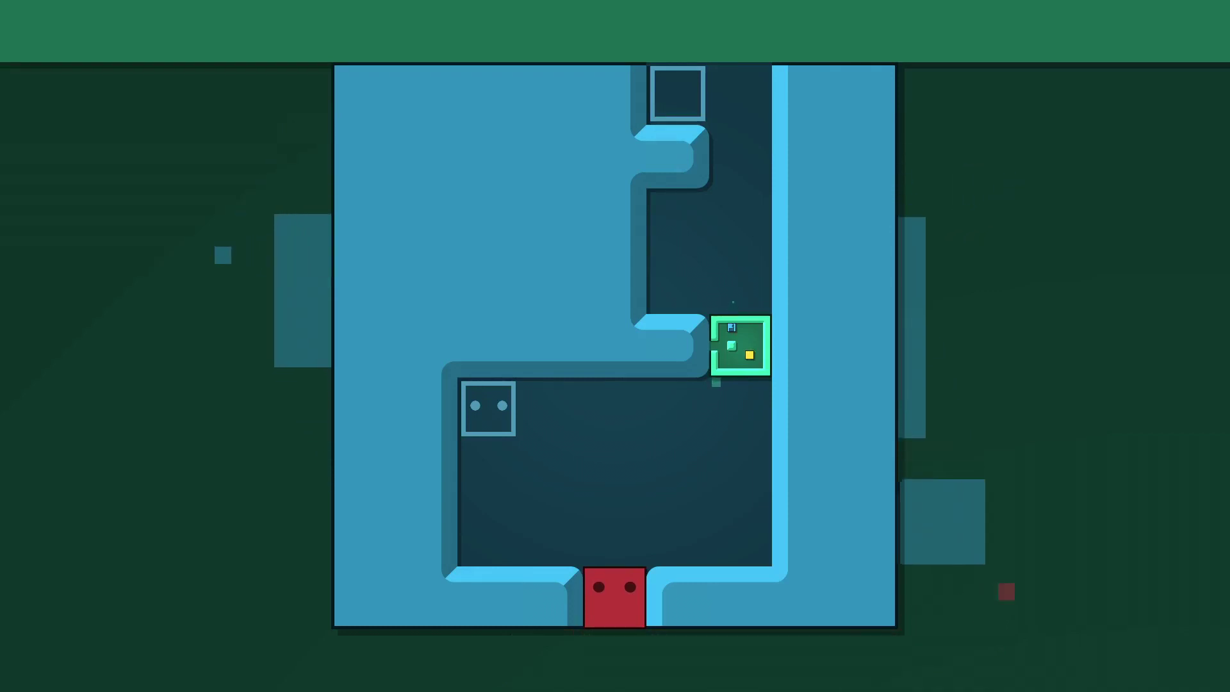
key(Up)
key(Right)
key(Right)
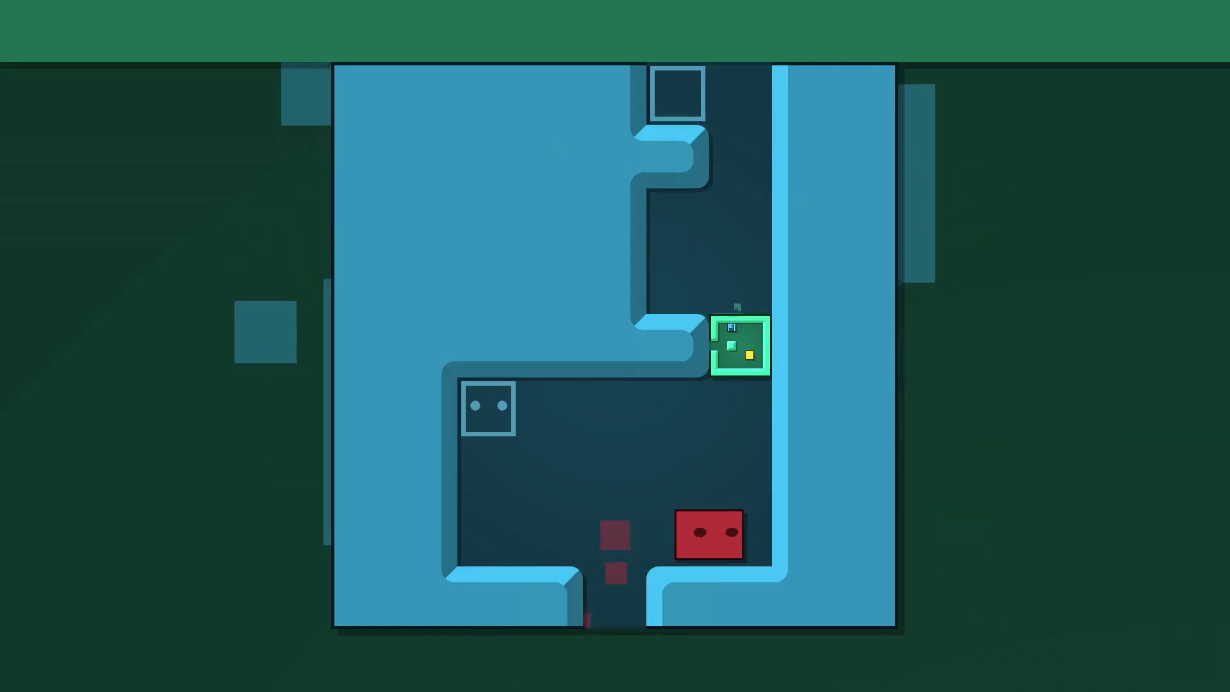
key(Up)
key(Up)
key(Down)
key(Down)
key(Left)
key(Left)
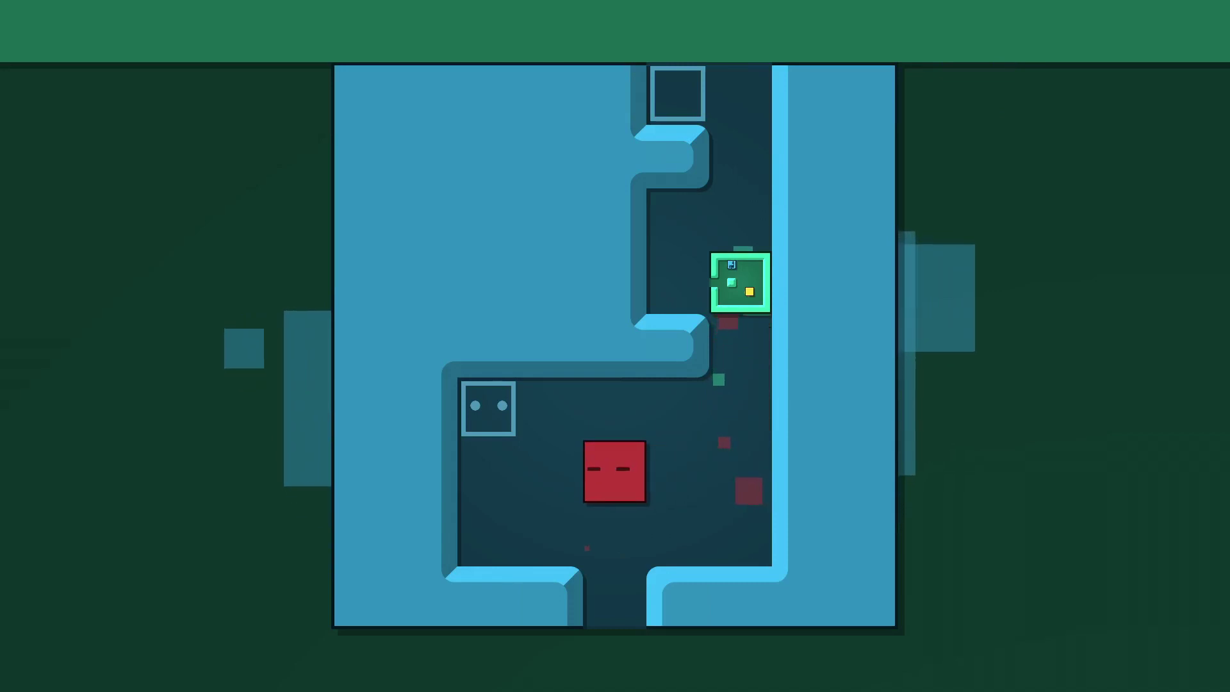
key(Down)
key(Down)
key(Down)
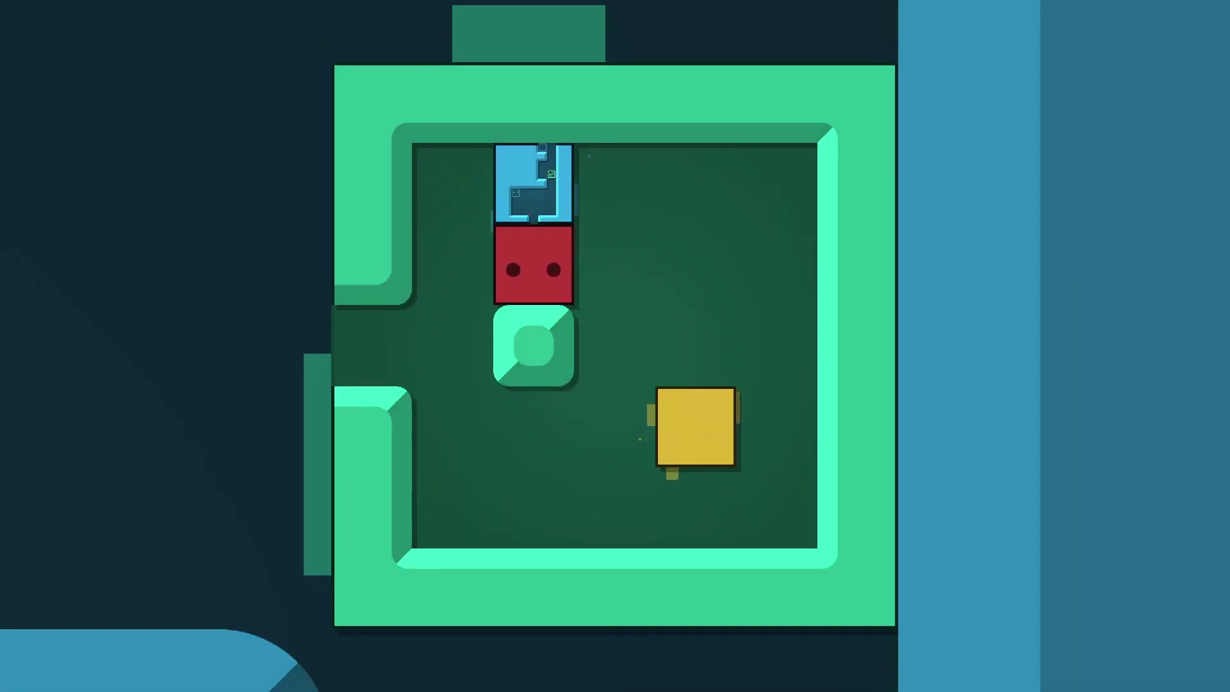
- Push the blue box one cell right, enter it from below, and leave again
key(Left)
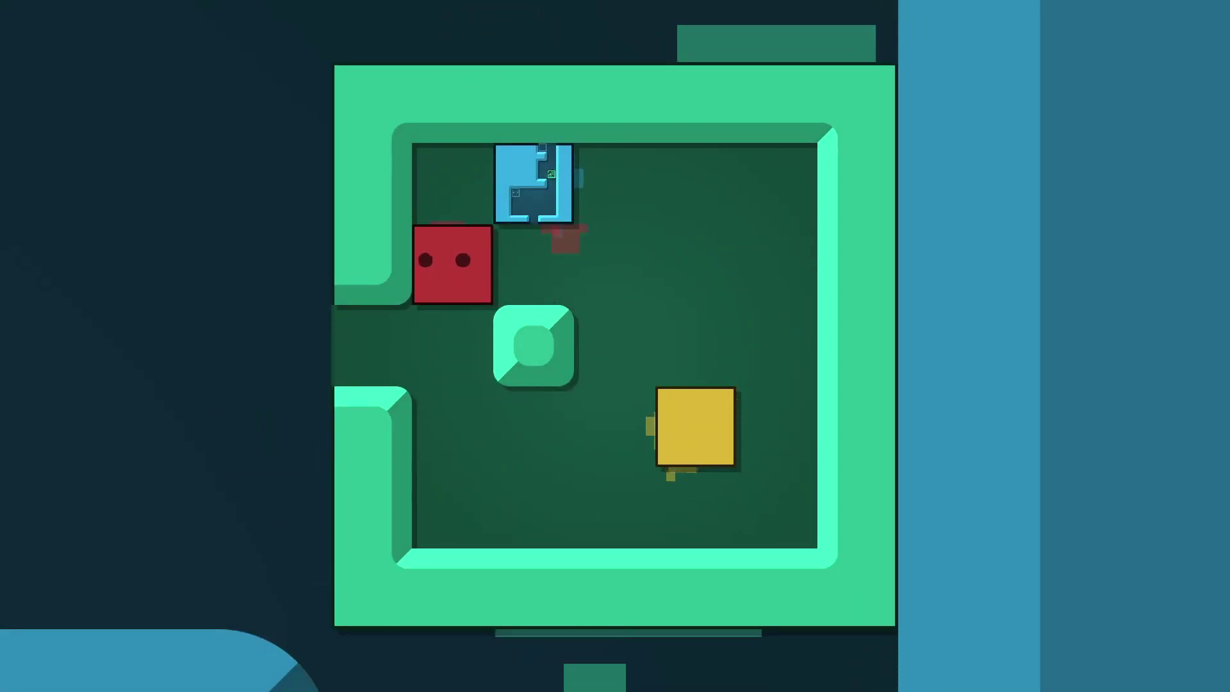
key(Up)
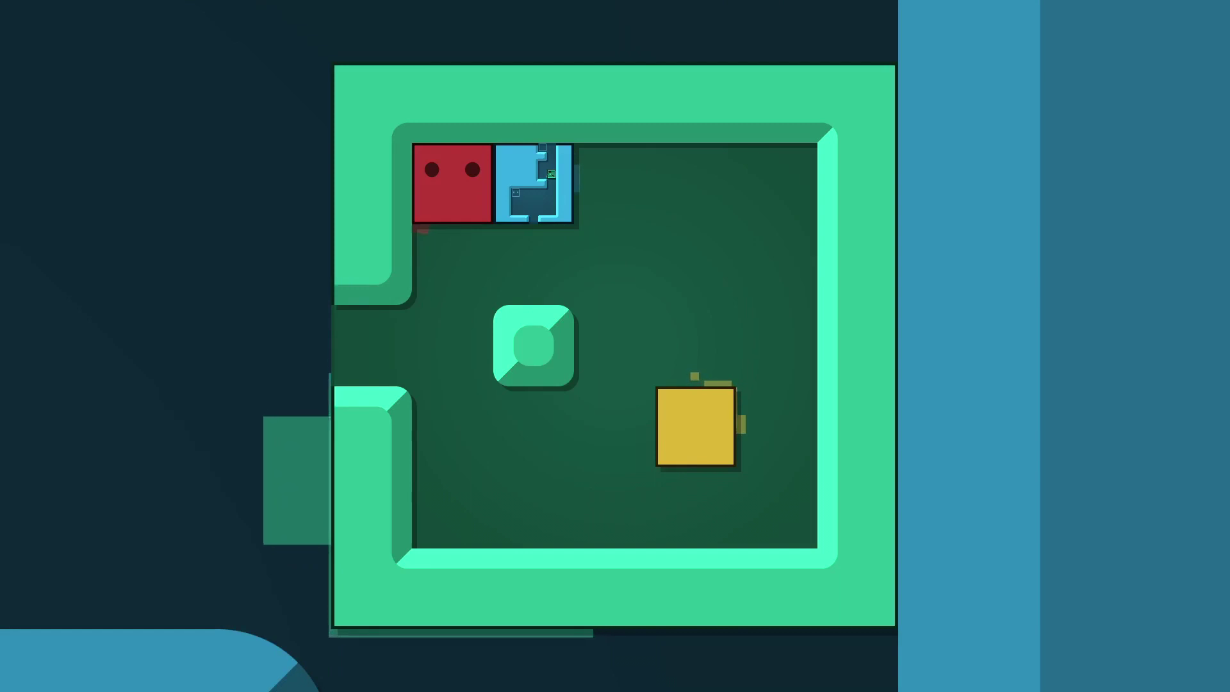
key(Right)
key(Down)
key(Right)
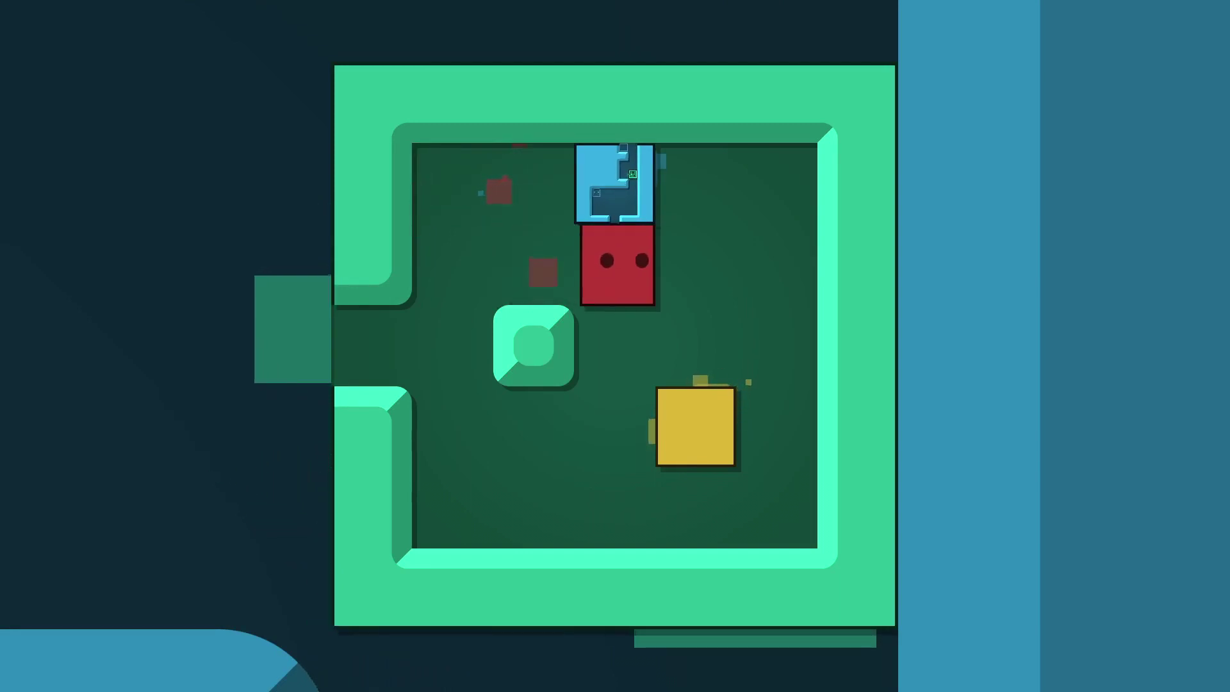
key(Up)
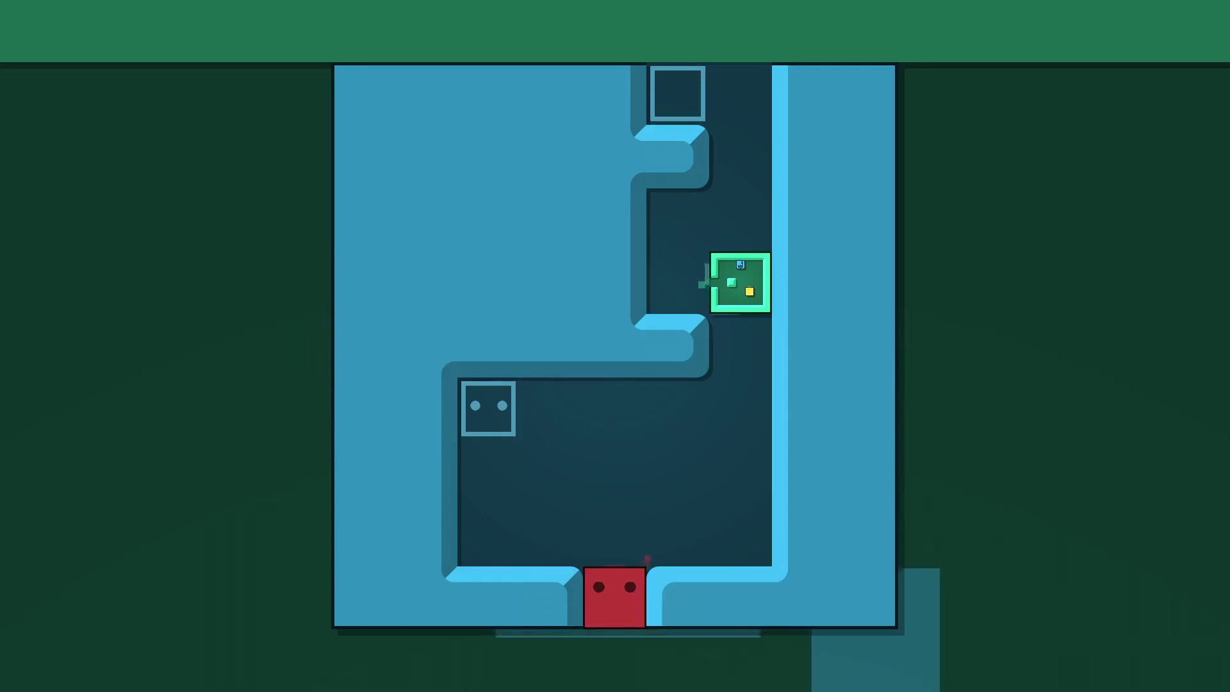
key(Down)
key(Down)
- Exit into the blue level and push the green box down the corridor
key(Left)
key(Left)
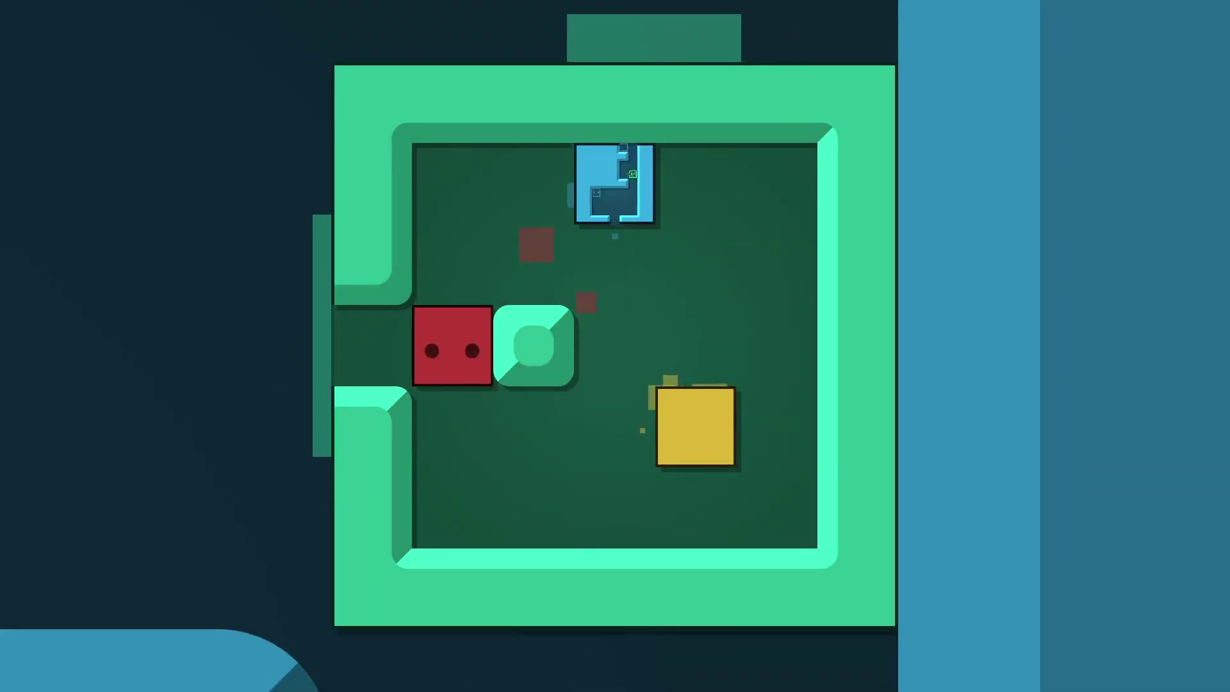
key(Left)
key(Up)
key(Right)
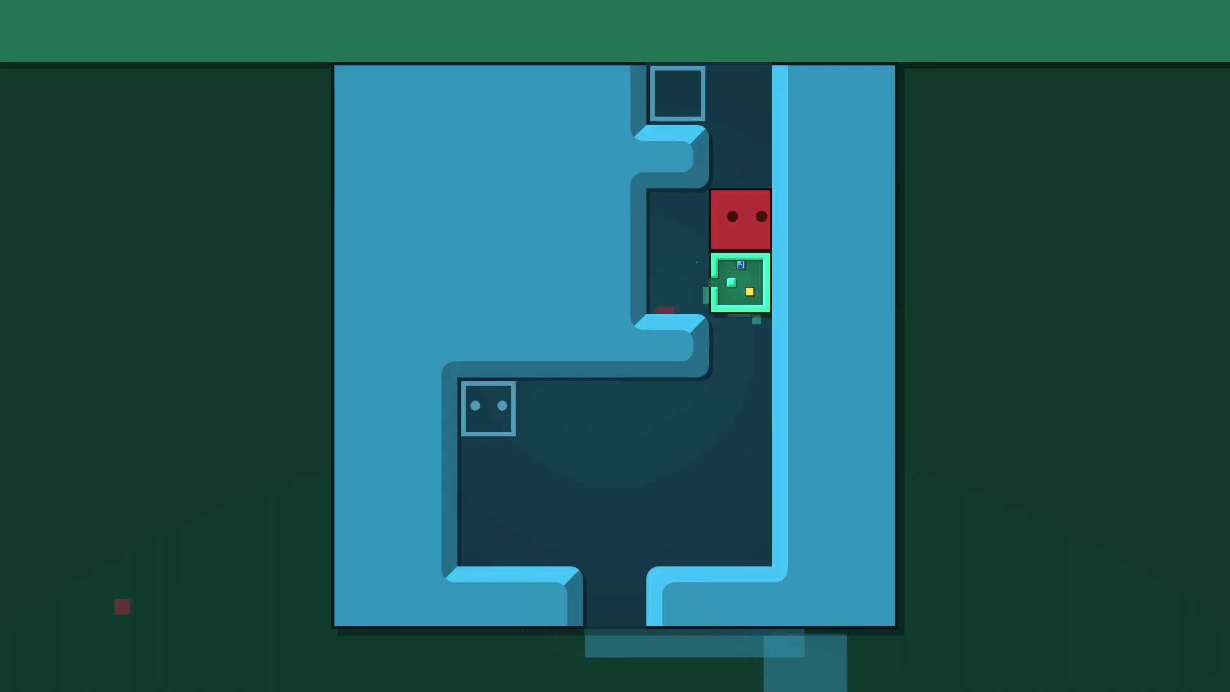
key(Down)
key(Down)
key(Down)
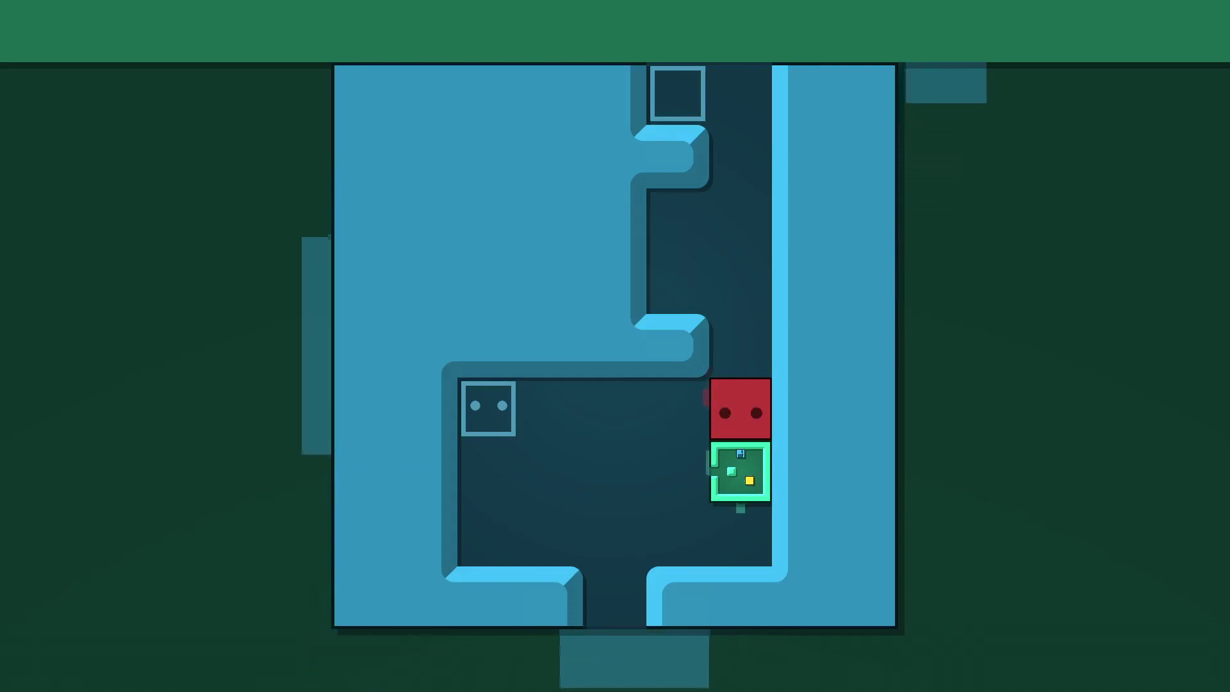
- Walk around the green box and enter its room from the side
key(Left)
key(Down)
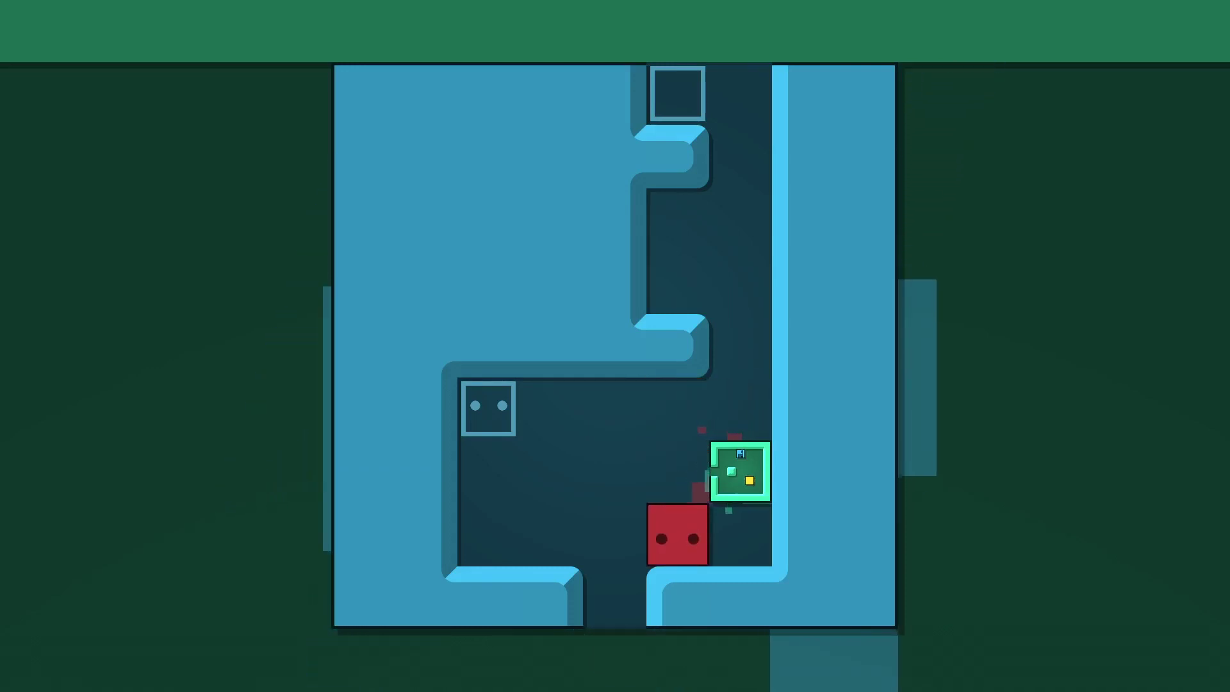
key(Up)
key(Right)
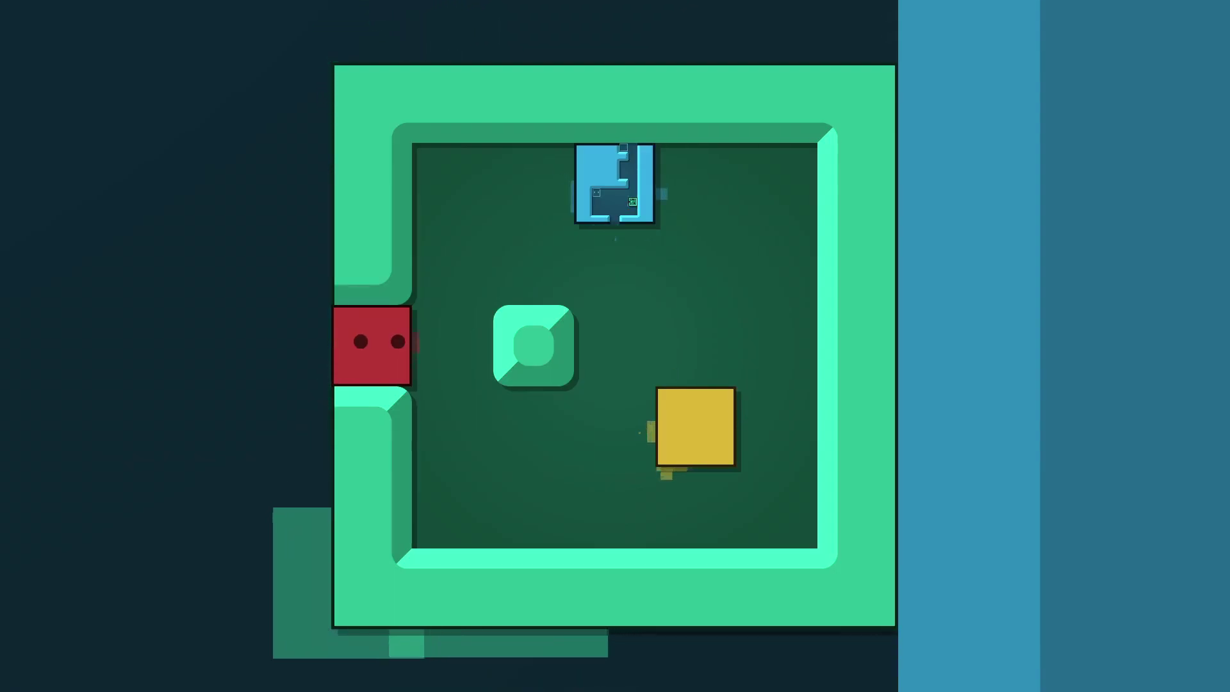
key(Right)
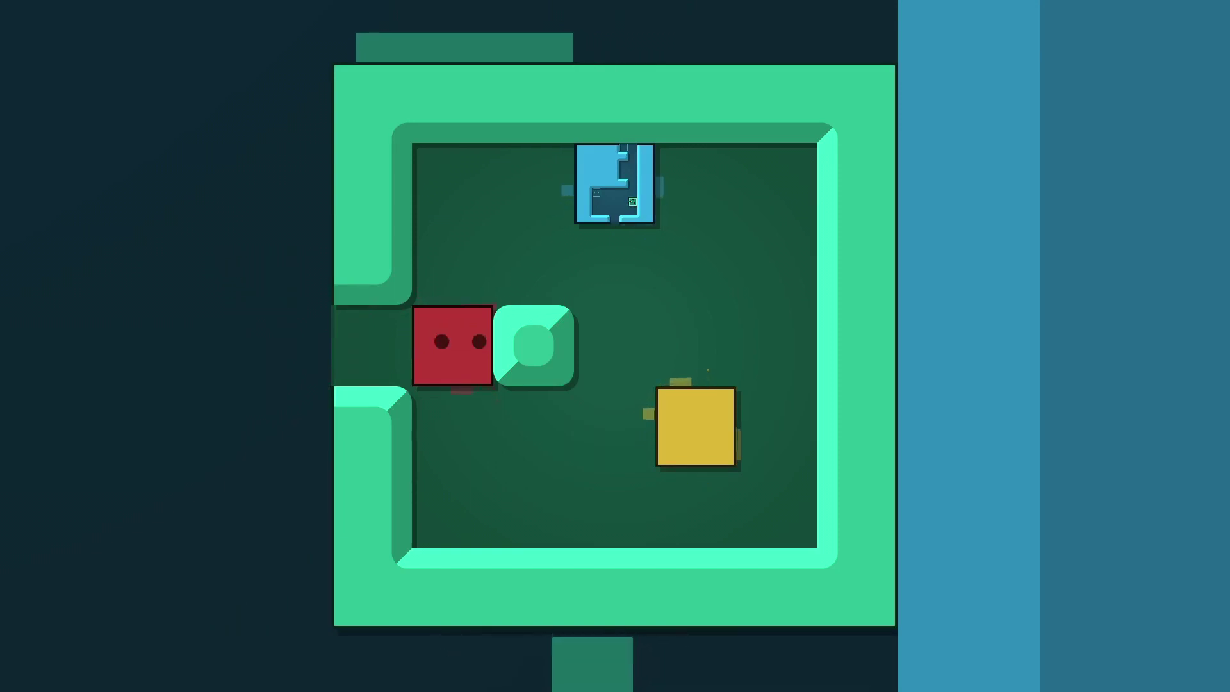
- Push the yellow block up and over toward the blue room
key(Down)
key(Down)
key(Right)
key(Right)
key(Right)
key(Up)
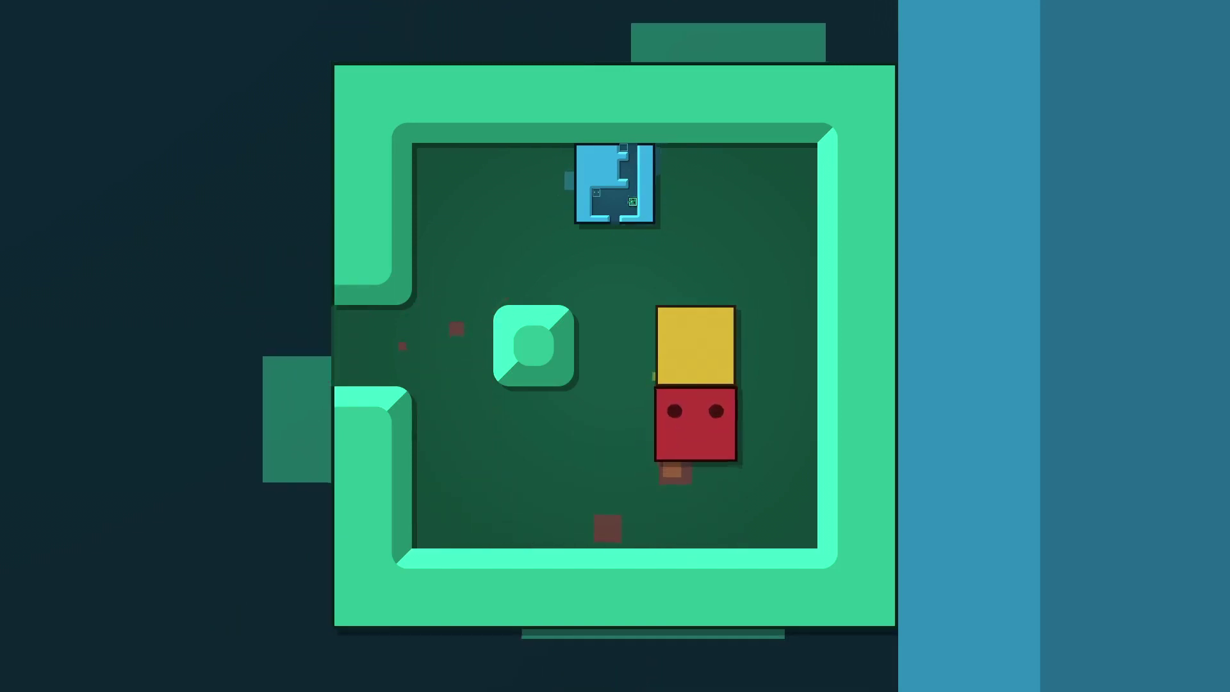
key(Up)
key(Left)
key(Up)
key(Down)
key(Left)
- Push the yellow block into the blue room and on into the green box
key(Up)
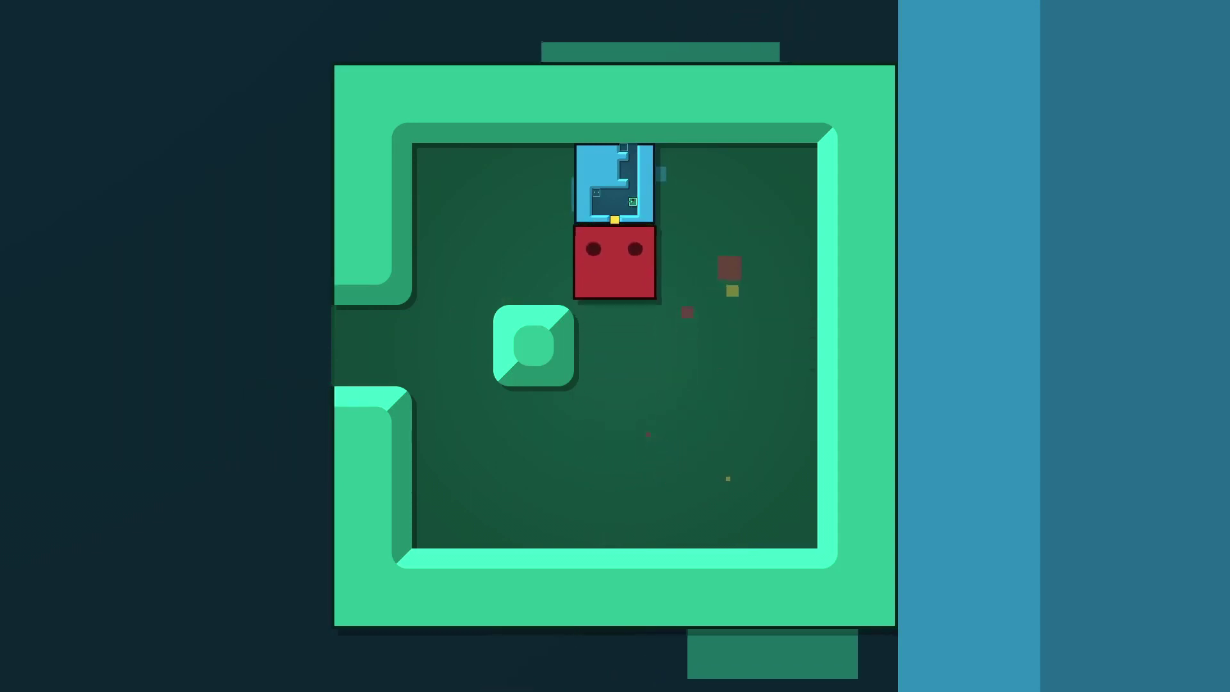
key(Up)
key(Up)
key(Right)
key(Right)
key(Right)
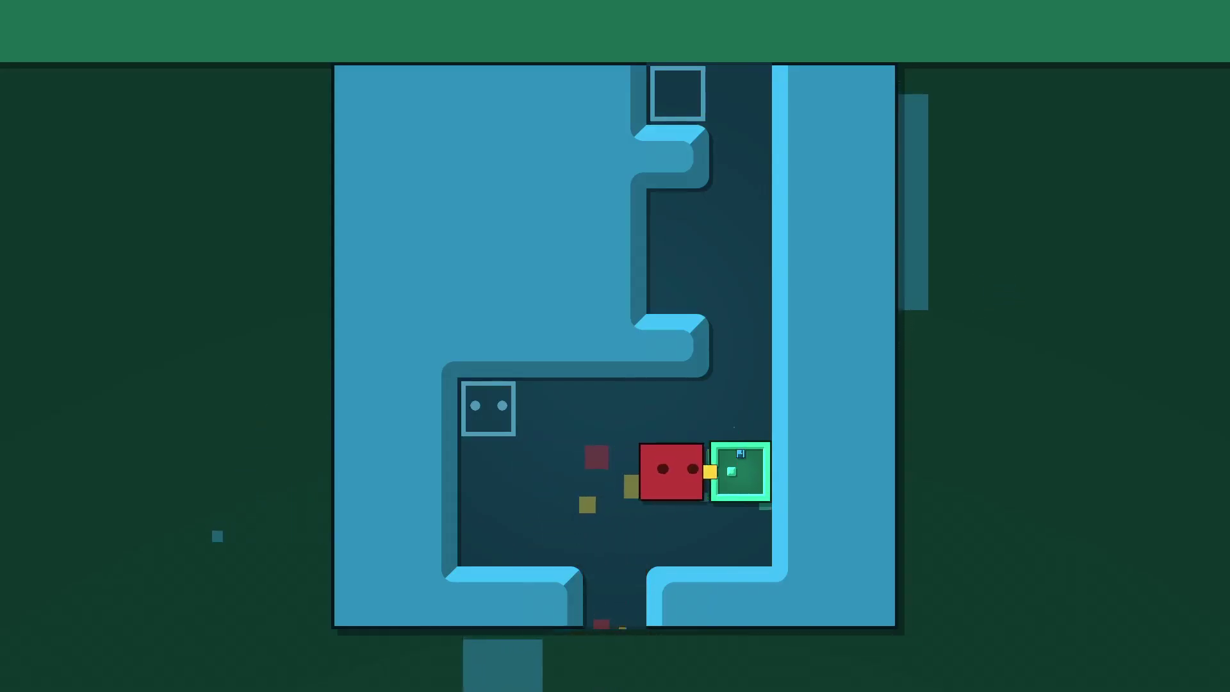
- Push the green box to the top of the corridor, then exit the blue room's bottom
key(Down)
key(Right)
key(Up)
key(Up)
key(Up)
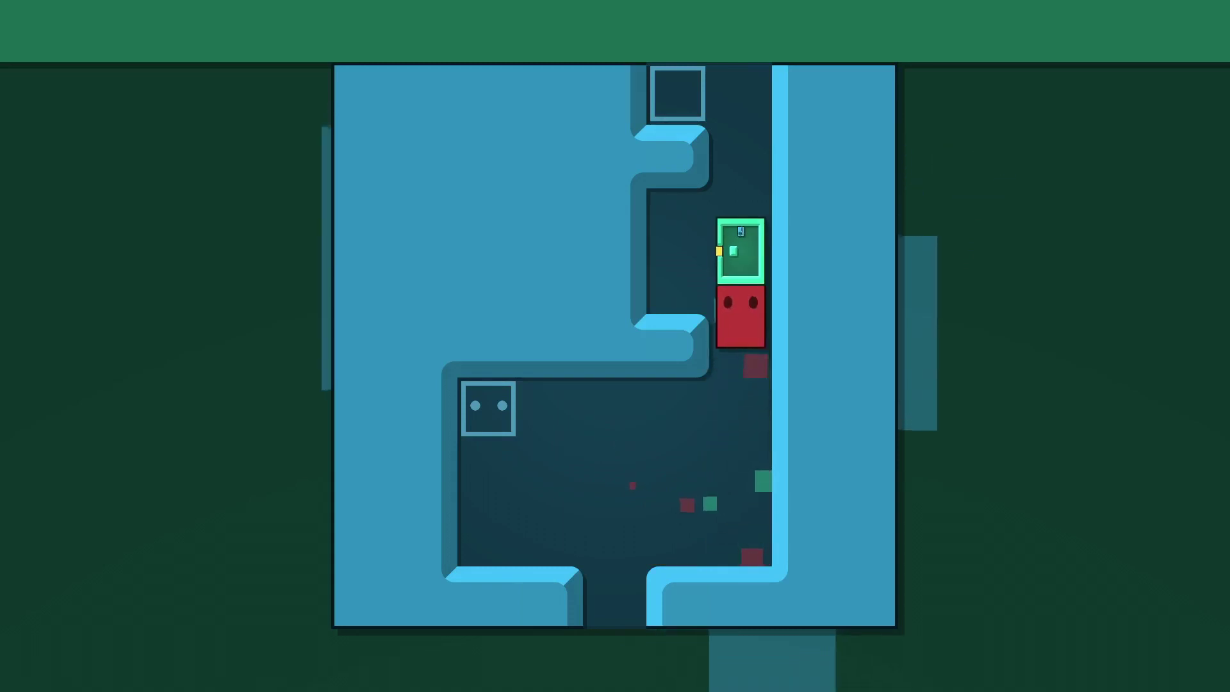
key(Up)
key(Up)
key(Down)
key(Down)
key(Down)
key(Down)
key(Left)
key(Down)
key(Down)
key(Down)
- Push the yellow block out left and return to just below the blue room
key(Left)
key(Left)
key(Down)
key(Left)
key(Right)
key(Up)
key(Right)
key(Right)
key(Up)
key(Up)
key(Down)
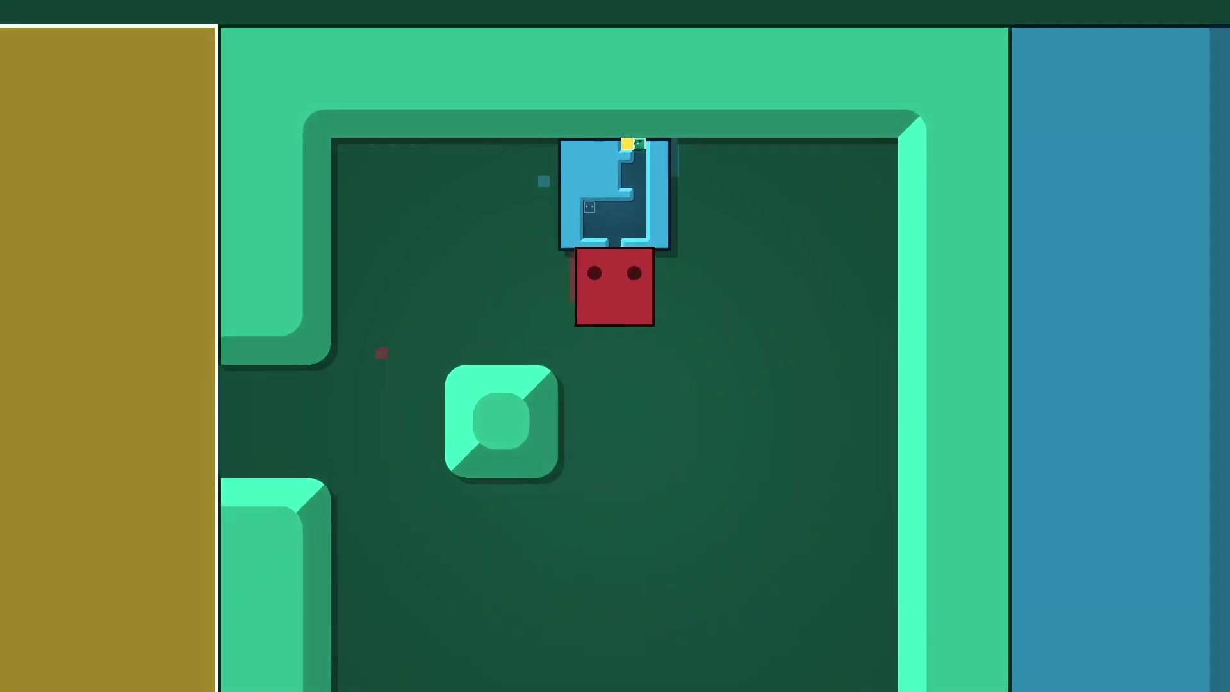
key(Up)
key(Up)
- Step left onto the goal square, then walk the world map into the yellow level
key(Left)
key(Left)
key(Up)
key(Up)
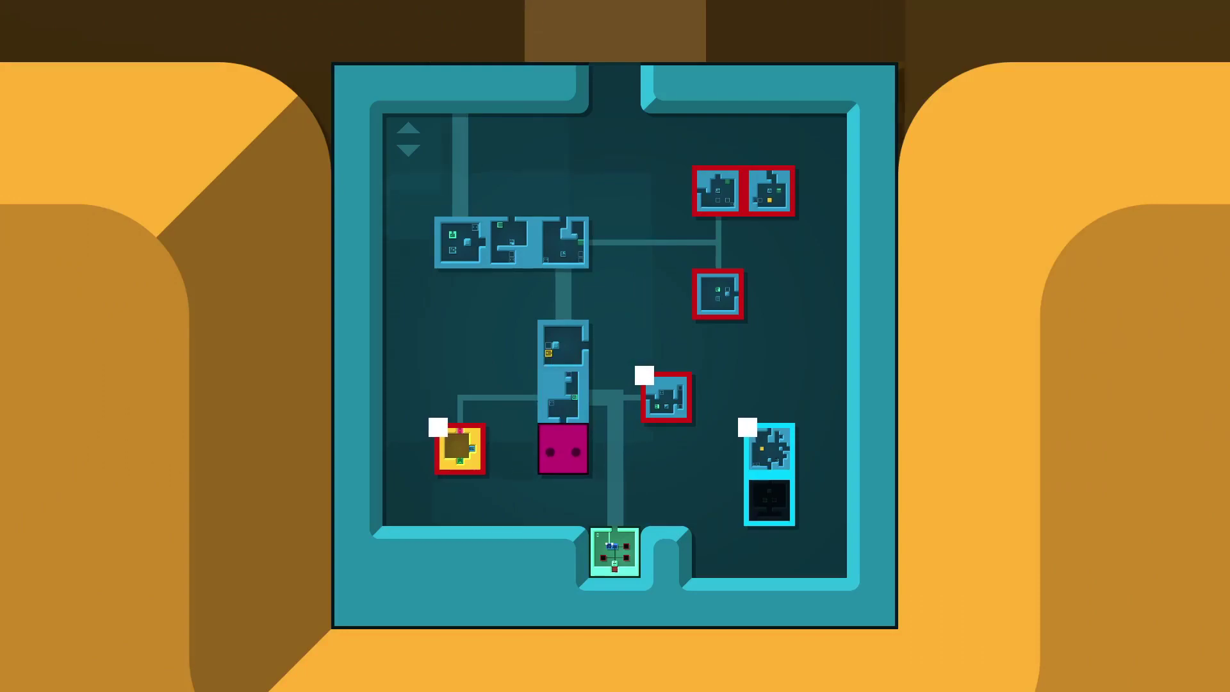
key(Right)
key(Left)
key(Left)
key(Left)
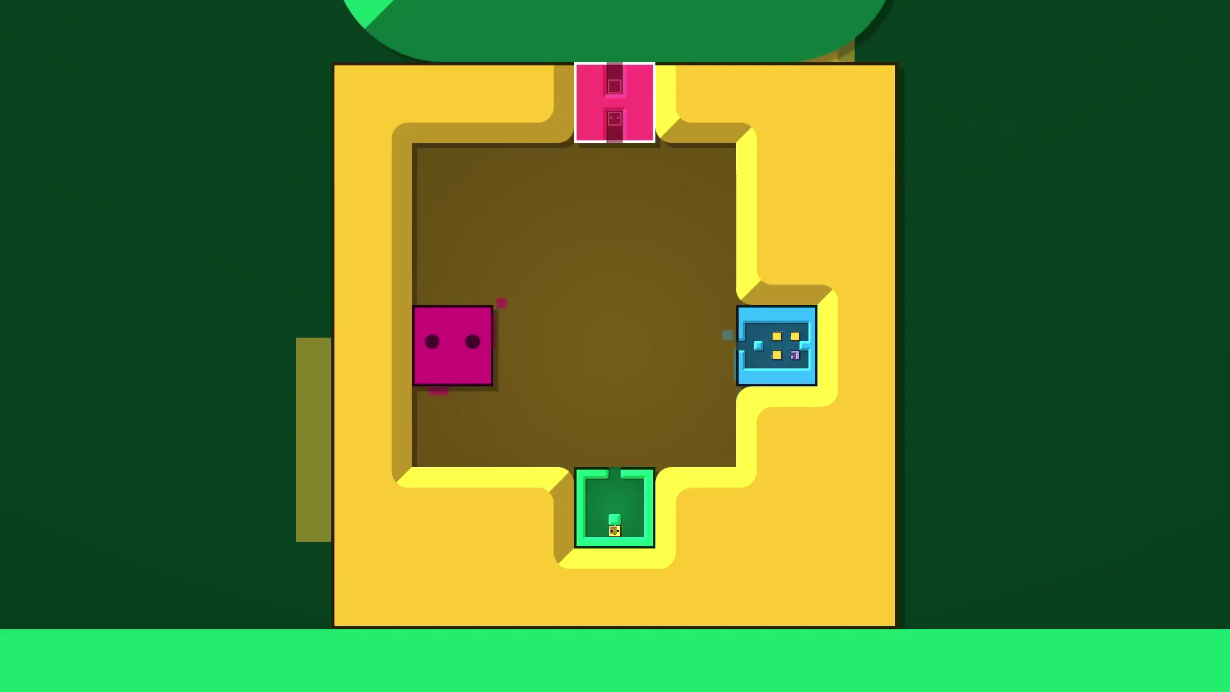
- Walk right to the yellow room's centre, inspect the blue and purple sub-rooms, then show the overview
key(Right)
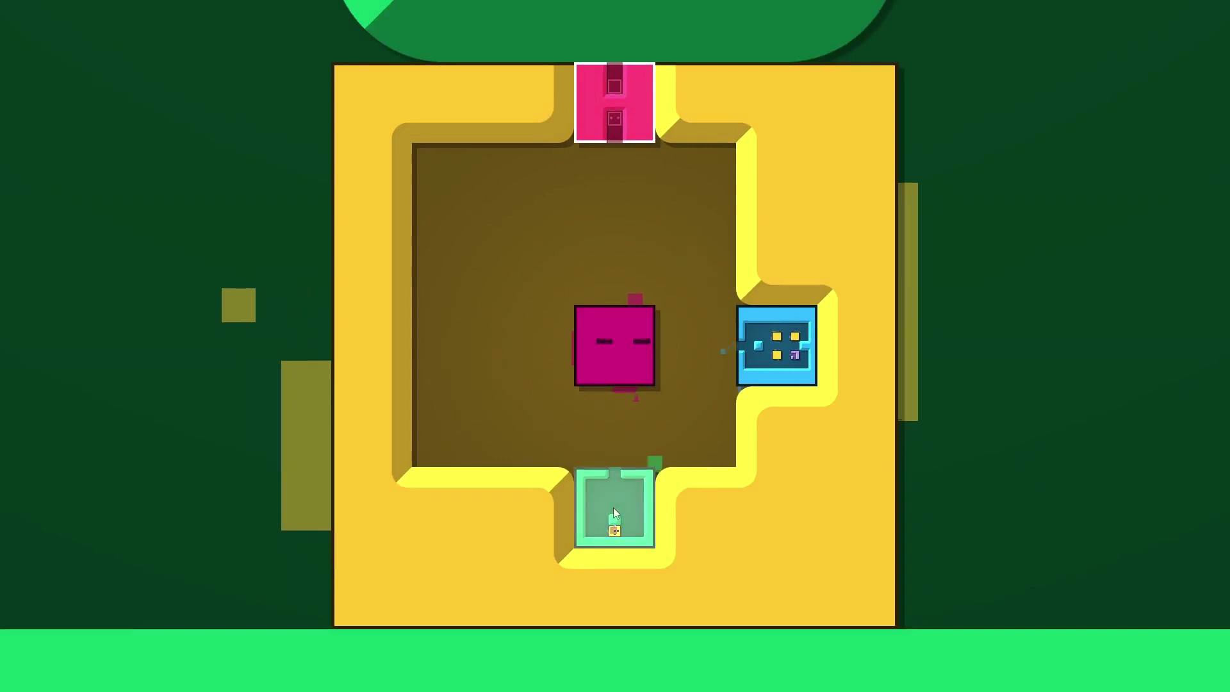
click(779, 346)
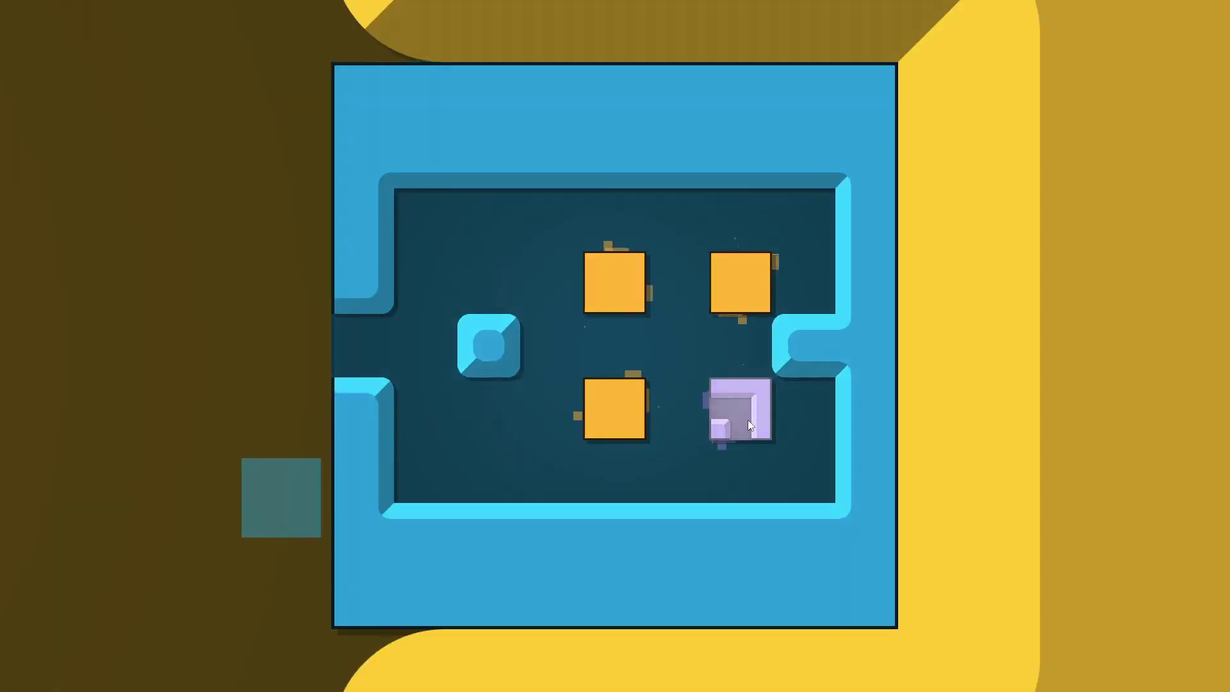
click(747, 420)
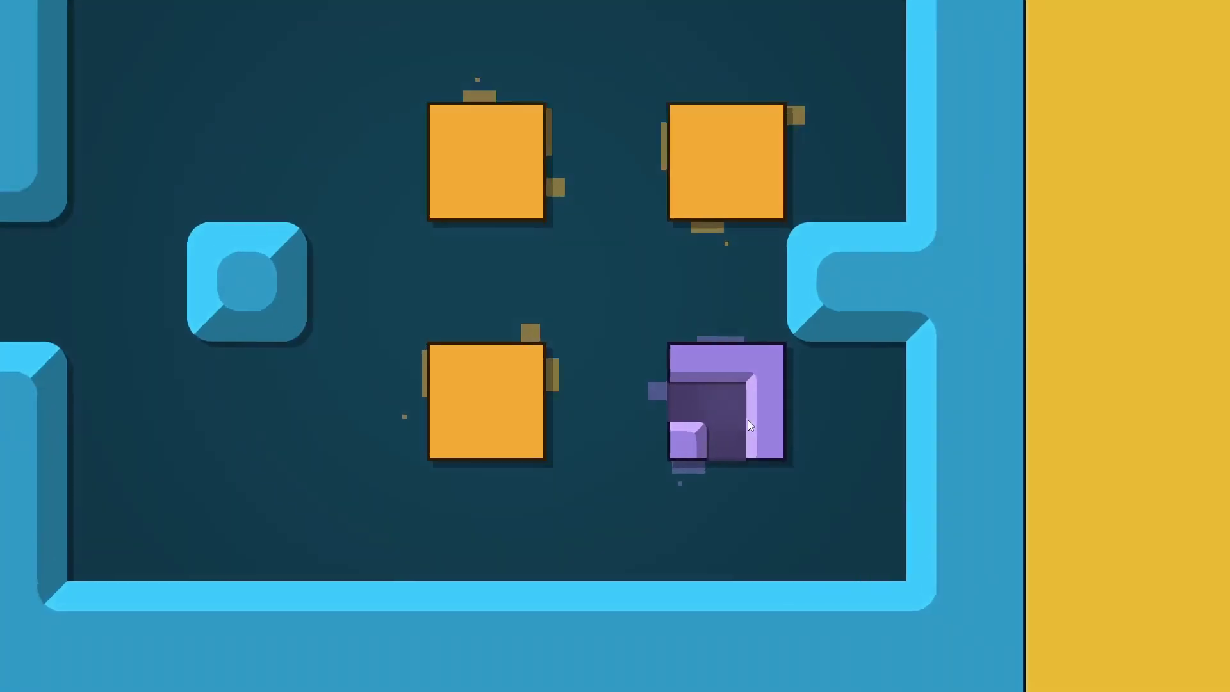
scroll(748, 420, up, 1)
scroll(978, 352, down, 1)
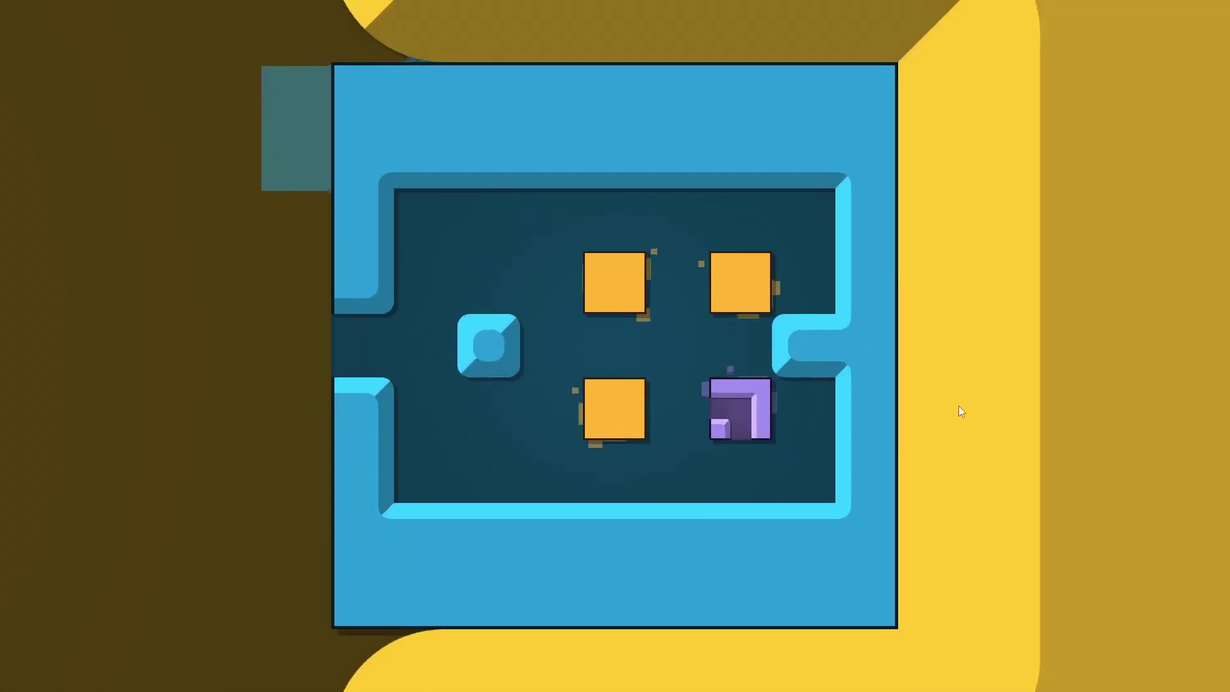
scroll(965, 405, down, 1)
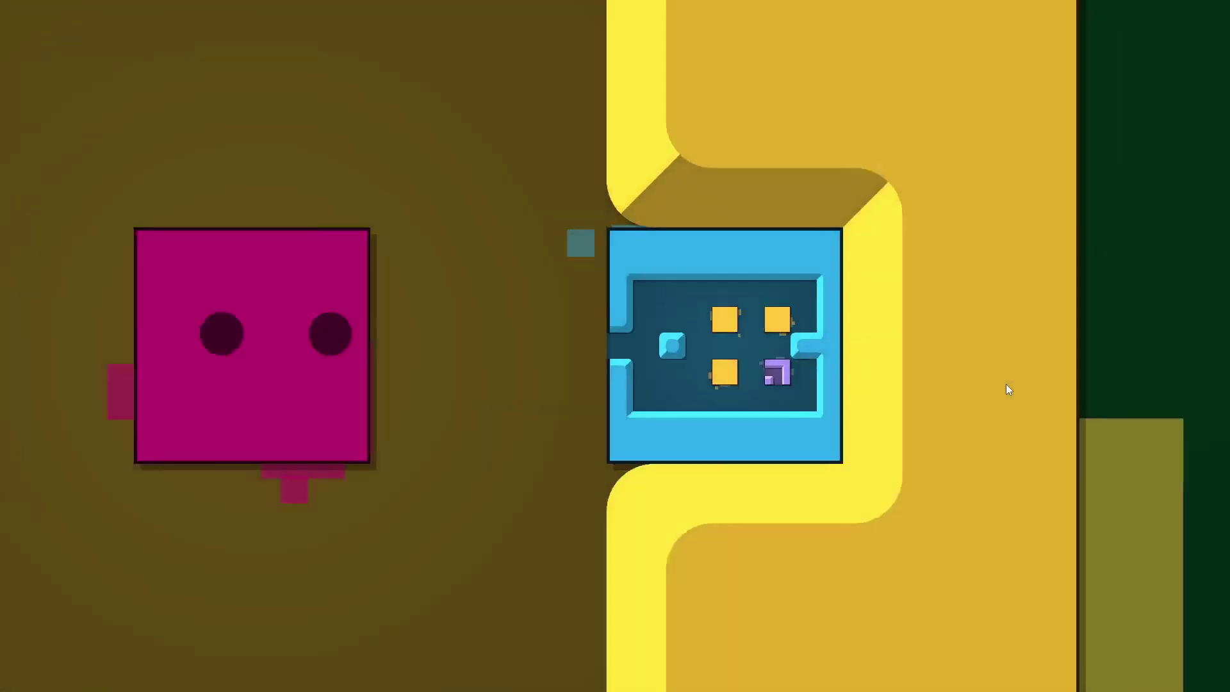
scroll(1006, 383, down, 1)
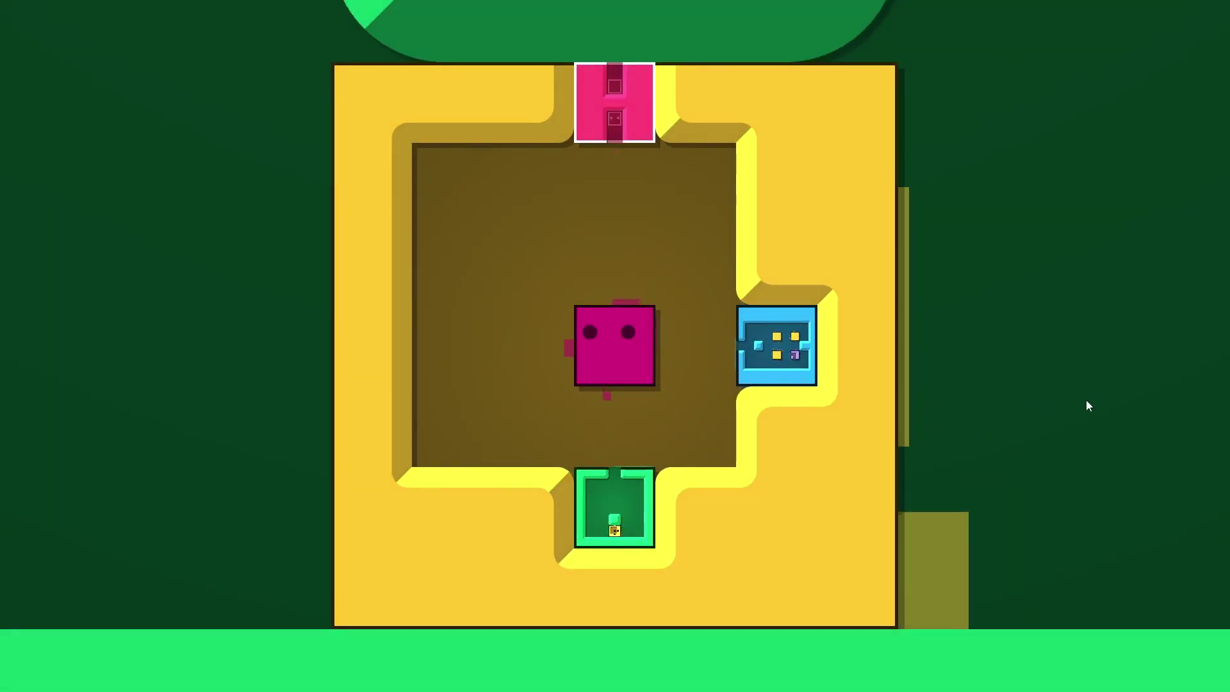
key(Escape)
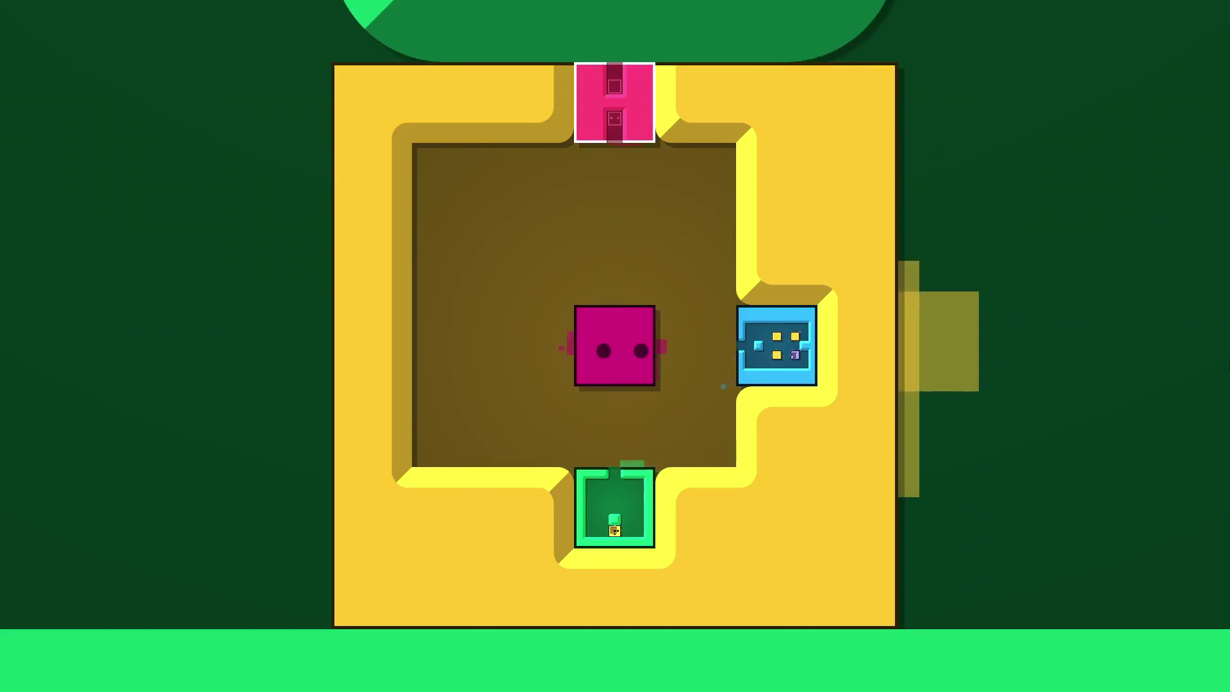
key(Escape)
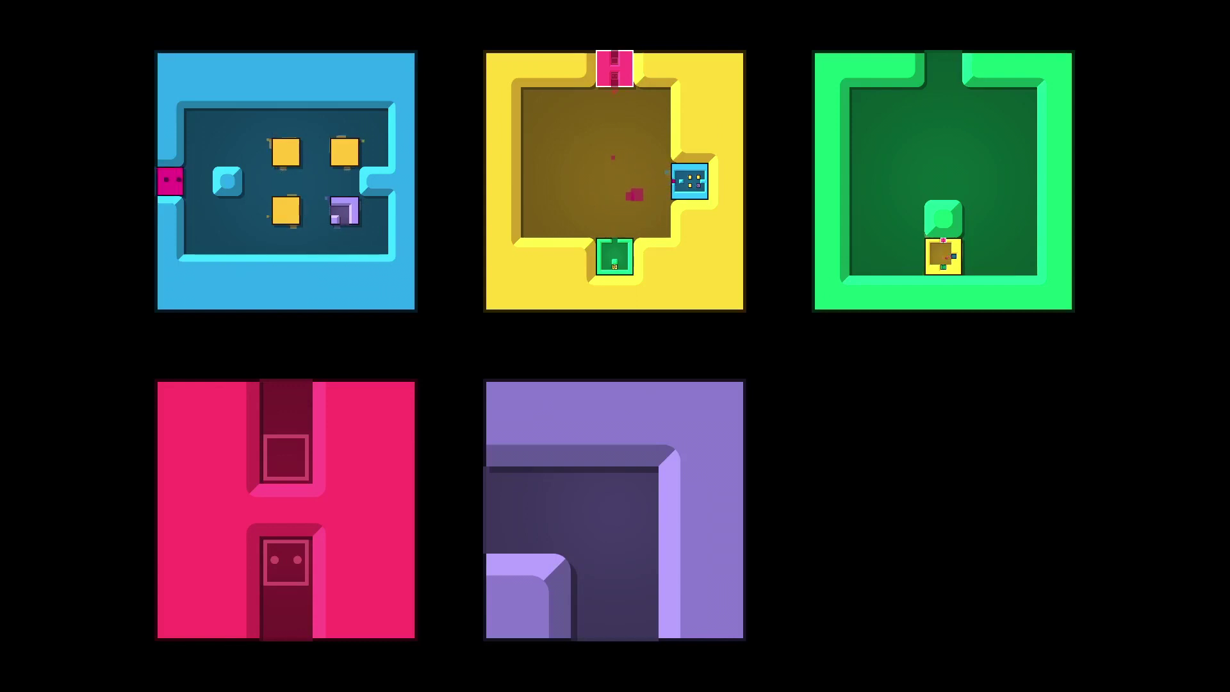
- Resume play and press the player against the blue box, briefly peeking into the green box
key(Return)
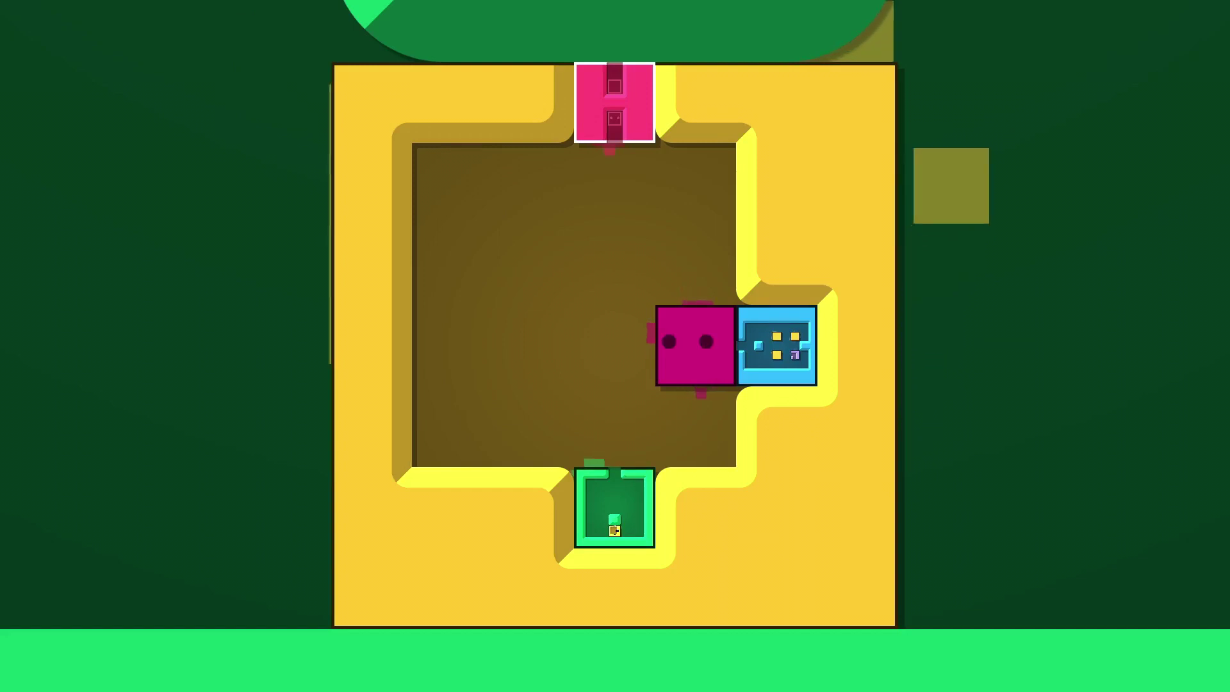
key(Down)
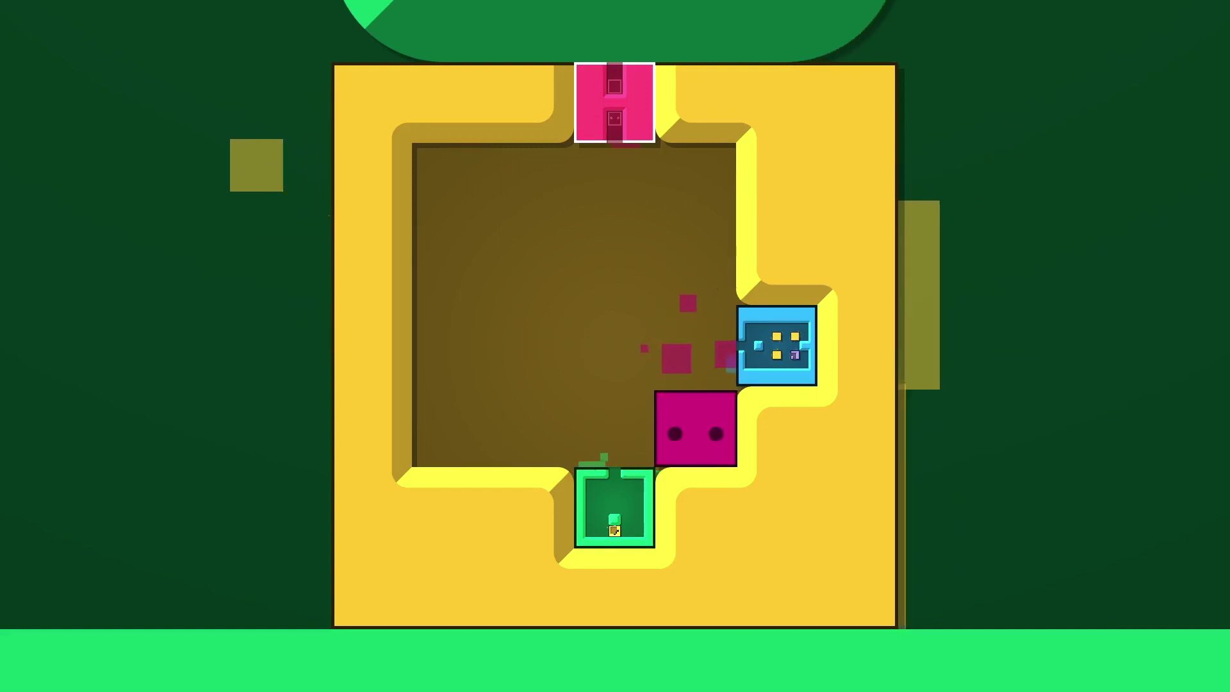
key(Up)
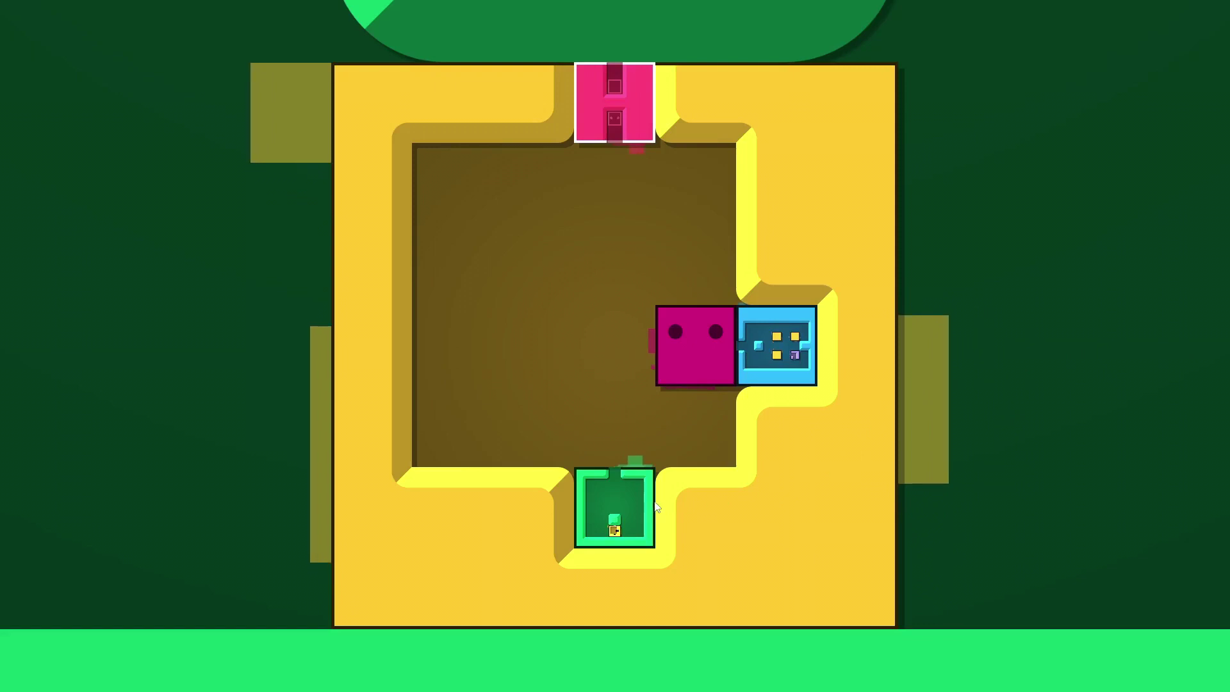
click(606, 517)
click(606, 518)
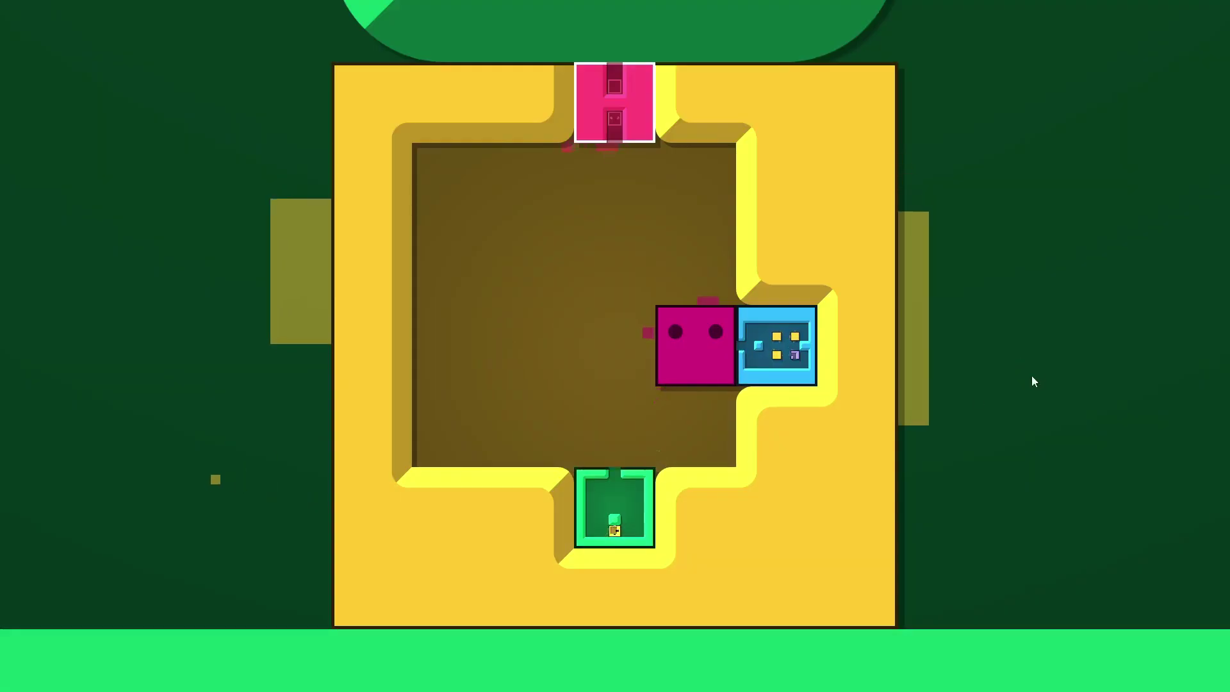
scroll(1066, 355, down, 2)
scroll(1019, 237, up, 2)
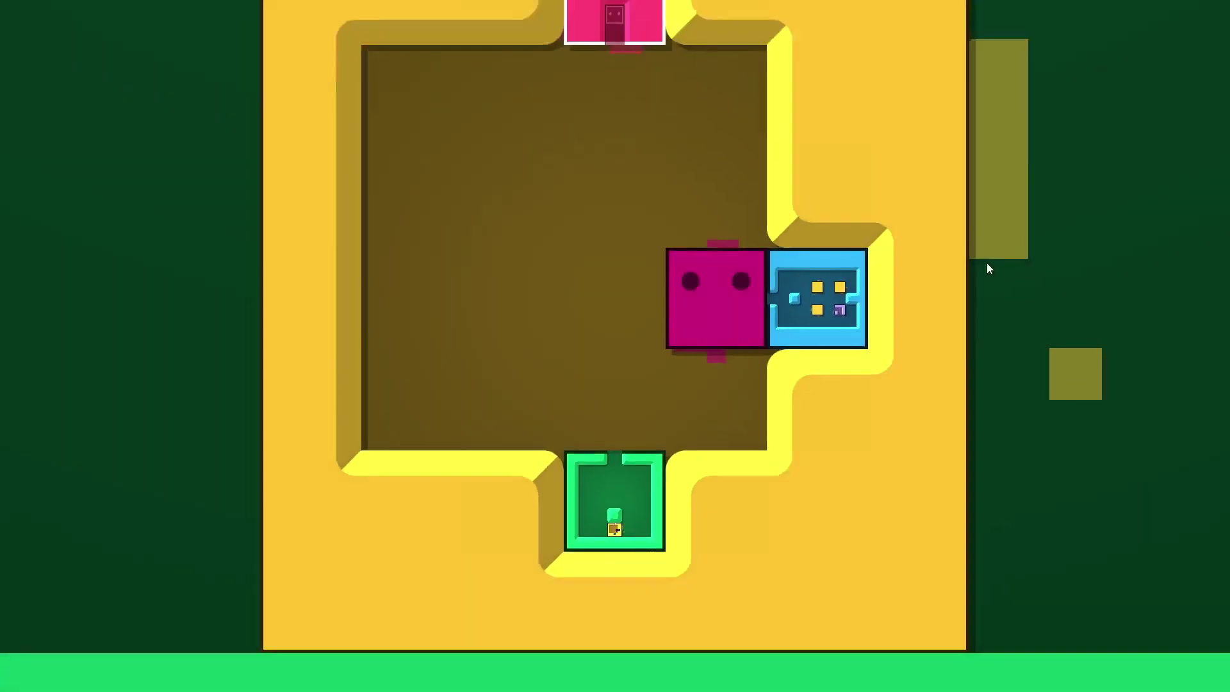
scroll(986, 262, down, 1)
scroll(802, 327, up, 3)
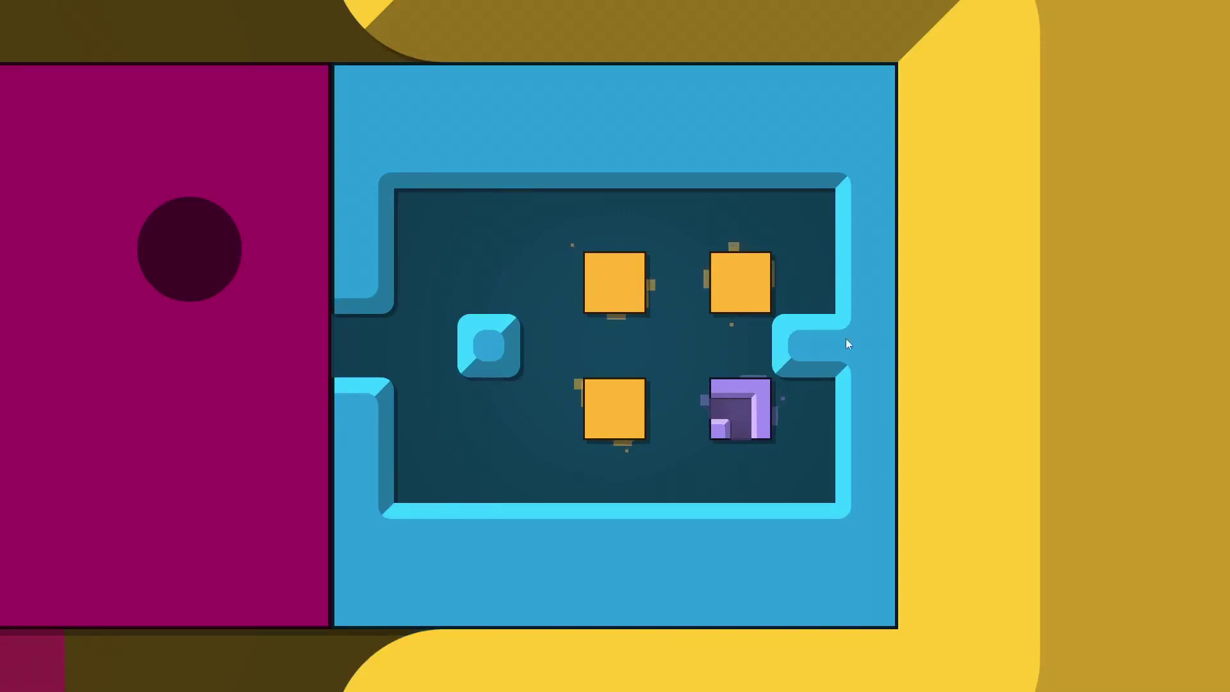
scroll(818, 345, up, 2)
scroll(1008, 347, down, 4)
scroll(1008, 347, down, 3)
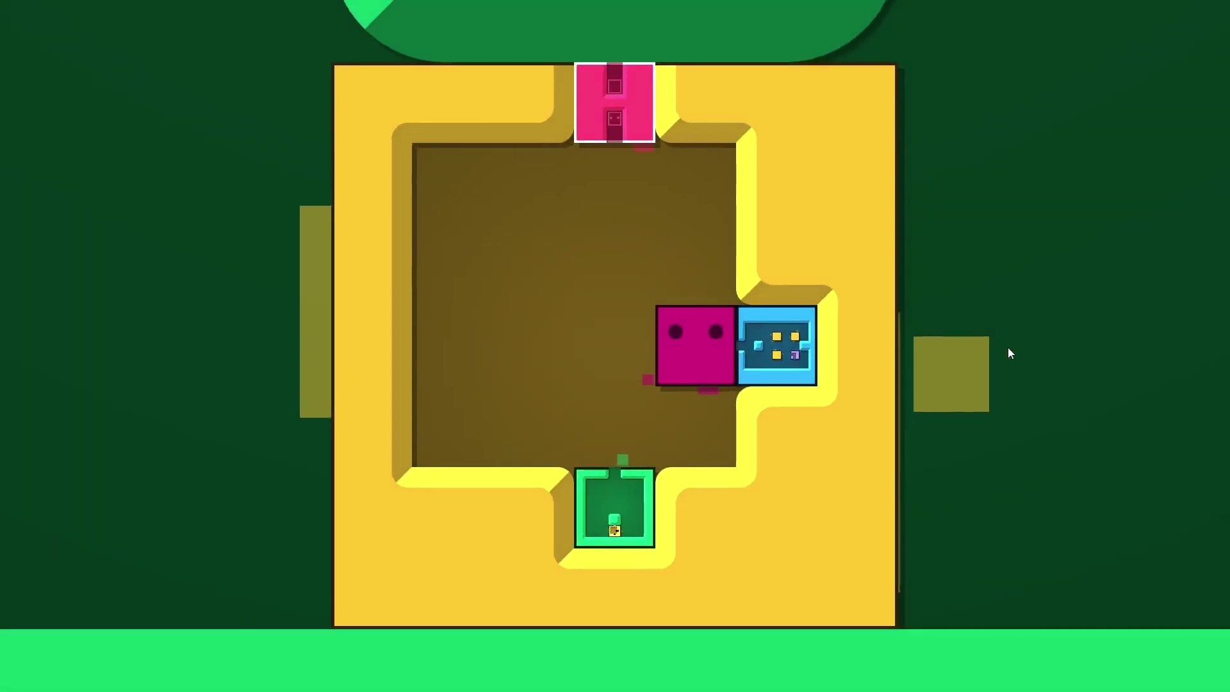
scroll(613, 99, up, 4)
scroll(642, 165, up, 1)
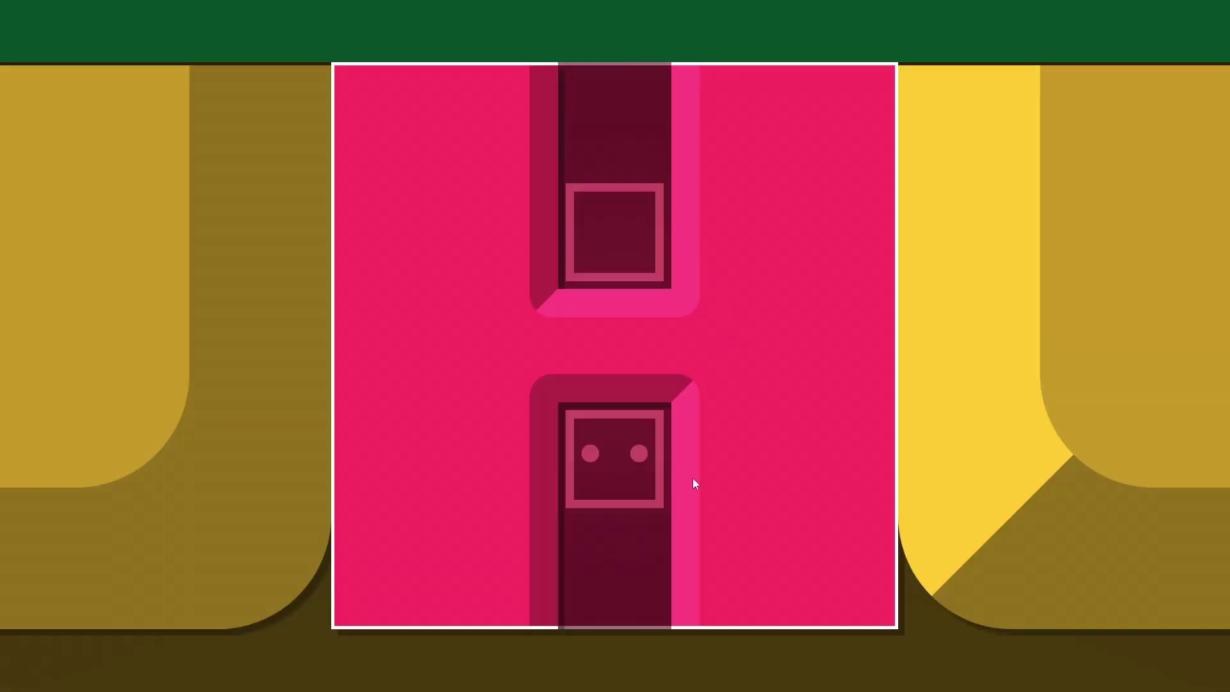
- Step down while the view shows the green level holding a green block and miniature yellow room
key(Down)
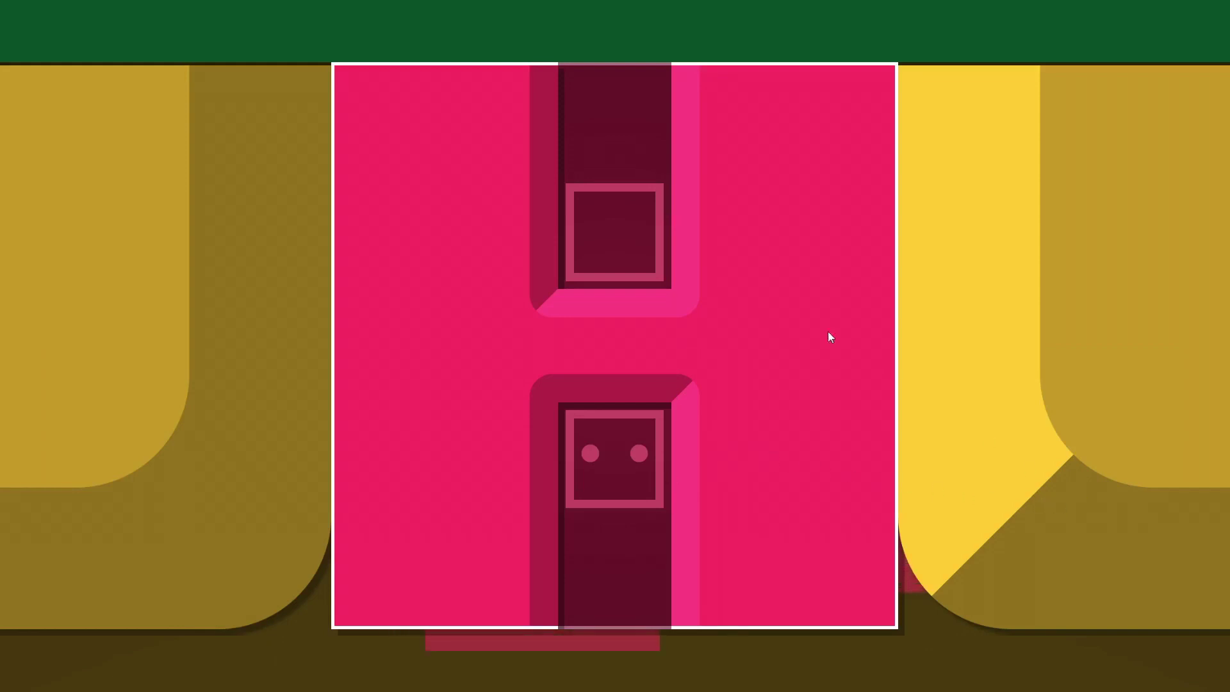
scroll(1057, 457, down, 2)
scroll(1057, 457, down, 4)
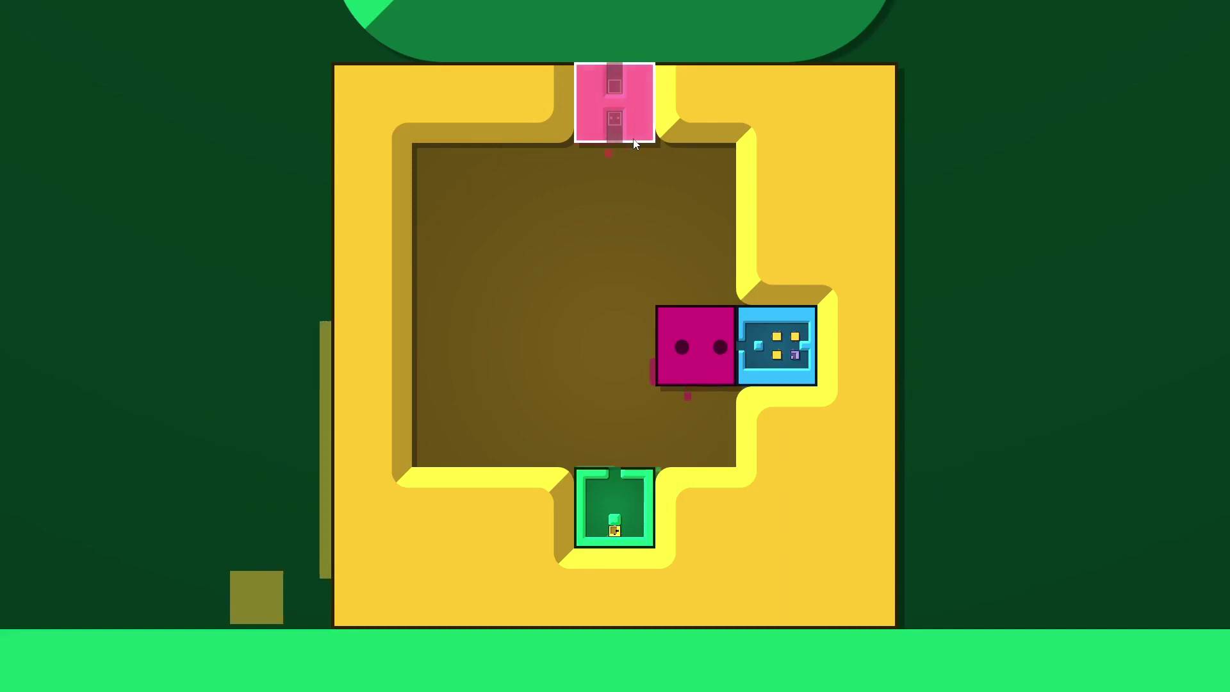
scroll(631, 491, down, 3)
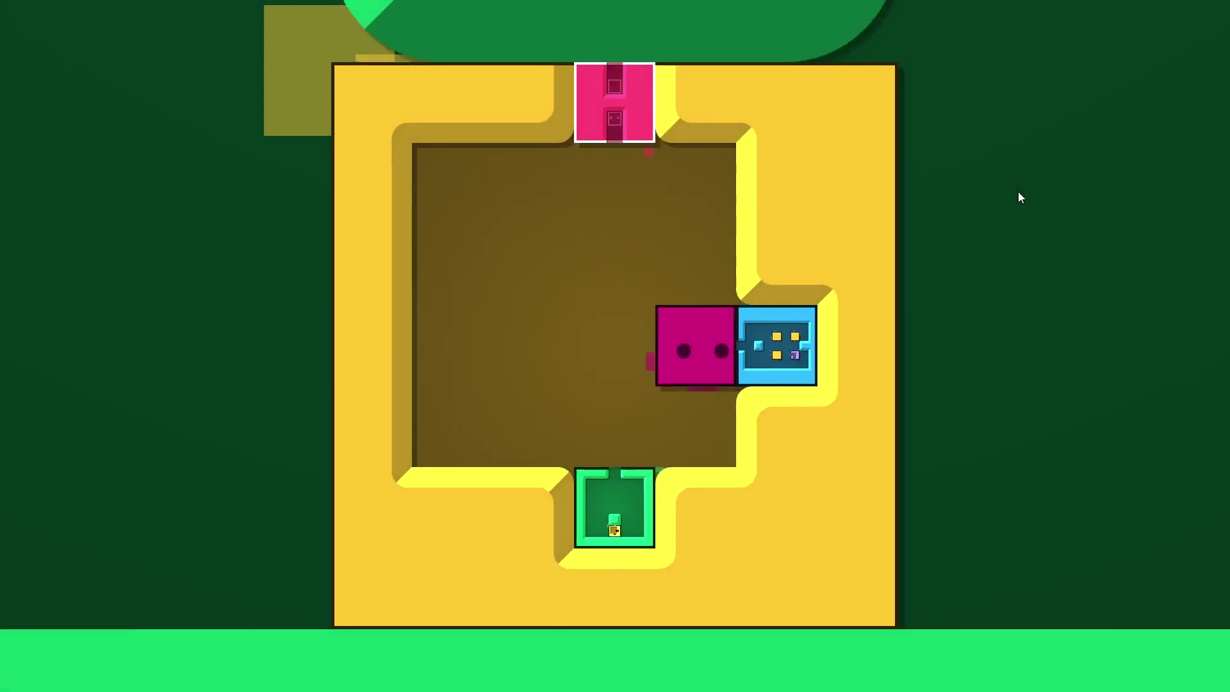
- Exit the yellow box, push it one cell left, and return into the yellow level
key(Down)
key(Down)
key(Down)
key(Right)
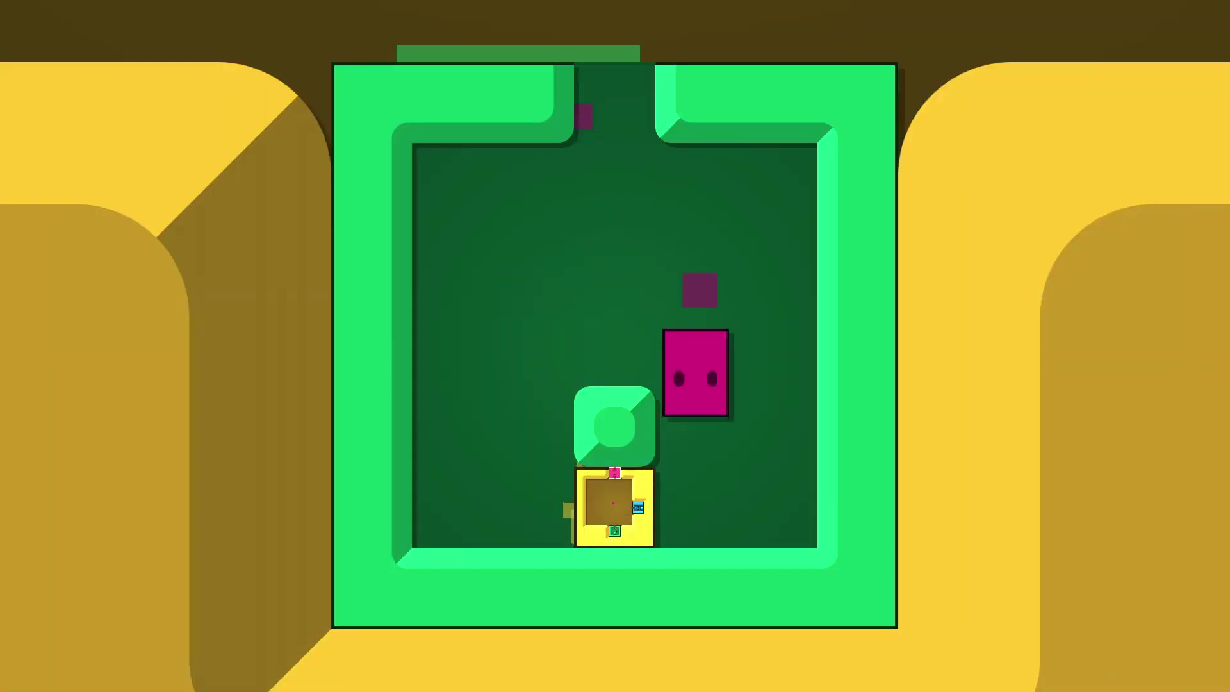
key(Down)
key(Left)
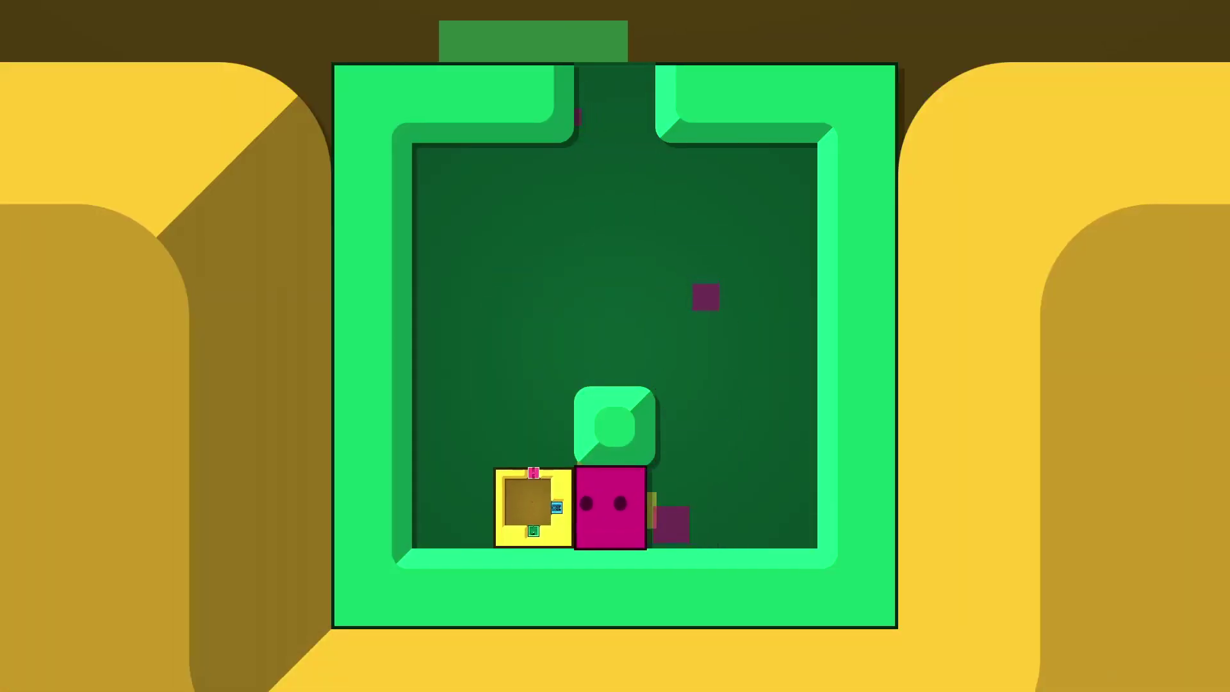
key(Up)
key(Up)
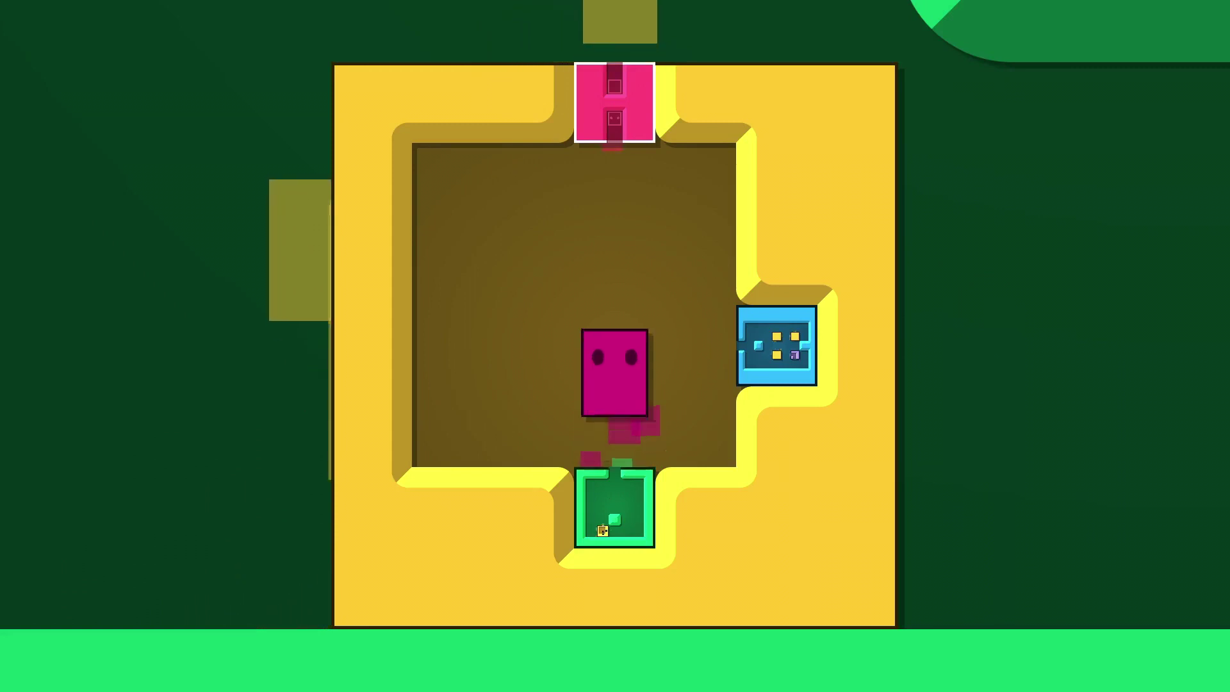
- Get beneath the pink H box and push it down toward the blue box
key(Up)
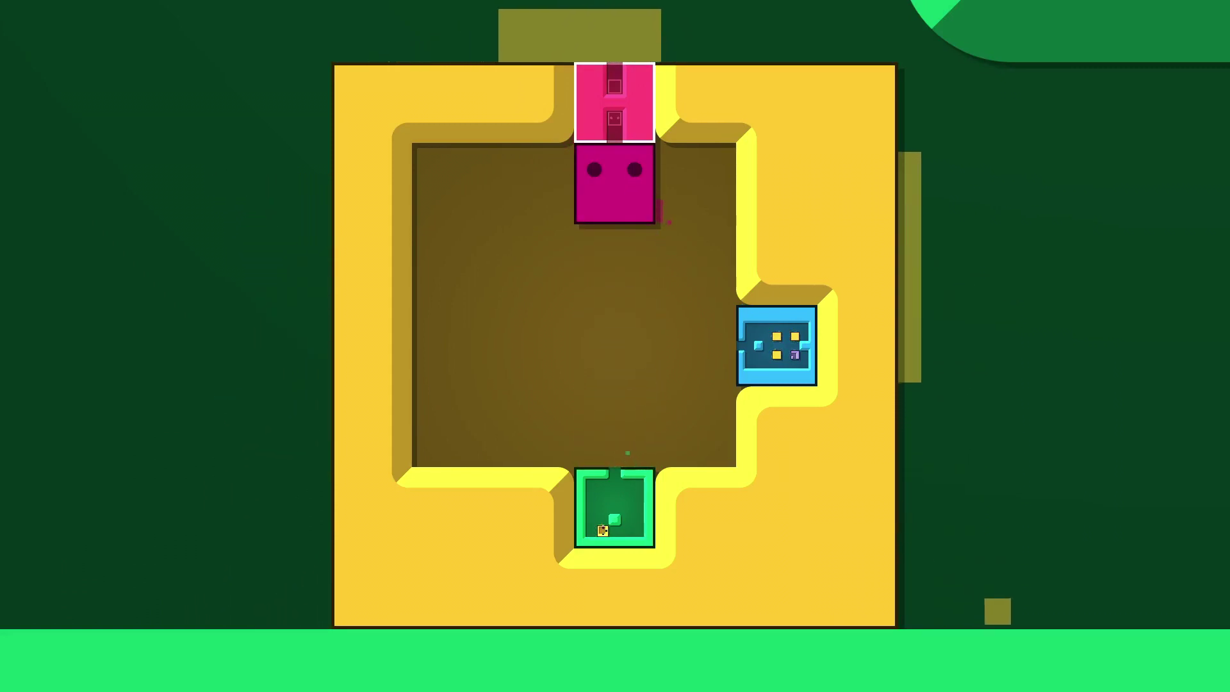
key(Down)
key(Down)
key(Down)
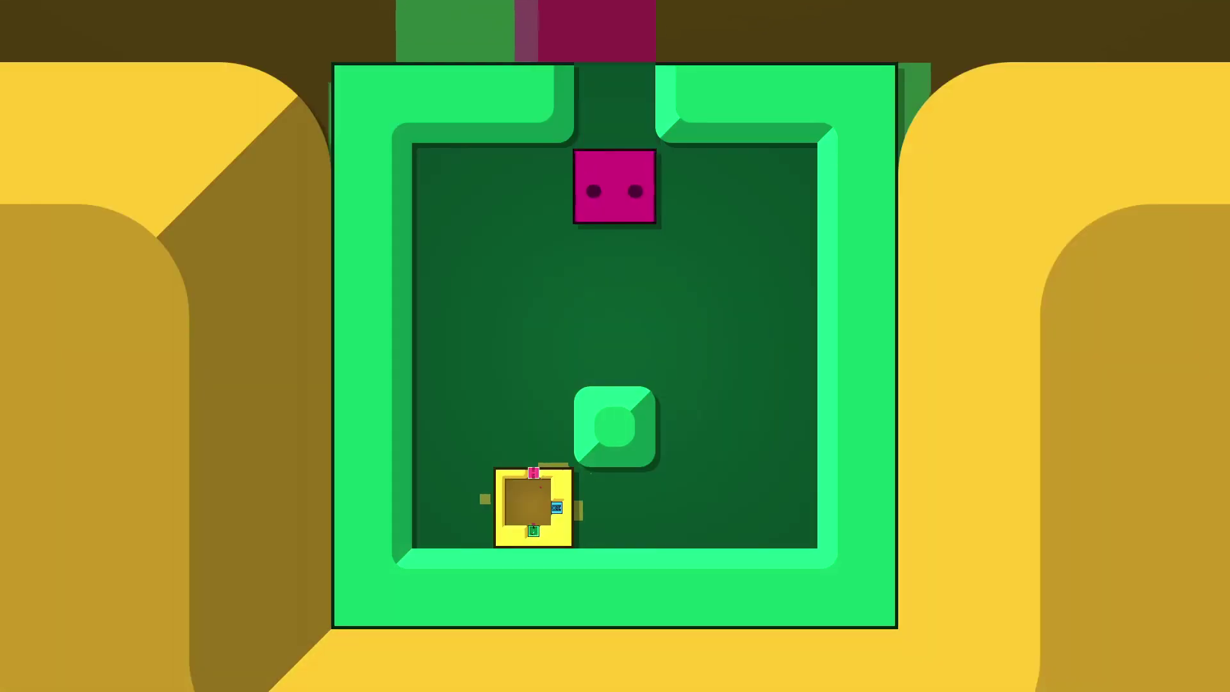
key(Down)
key(Down)
key(Down)
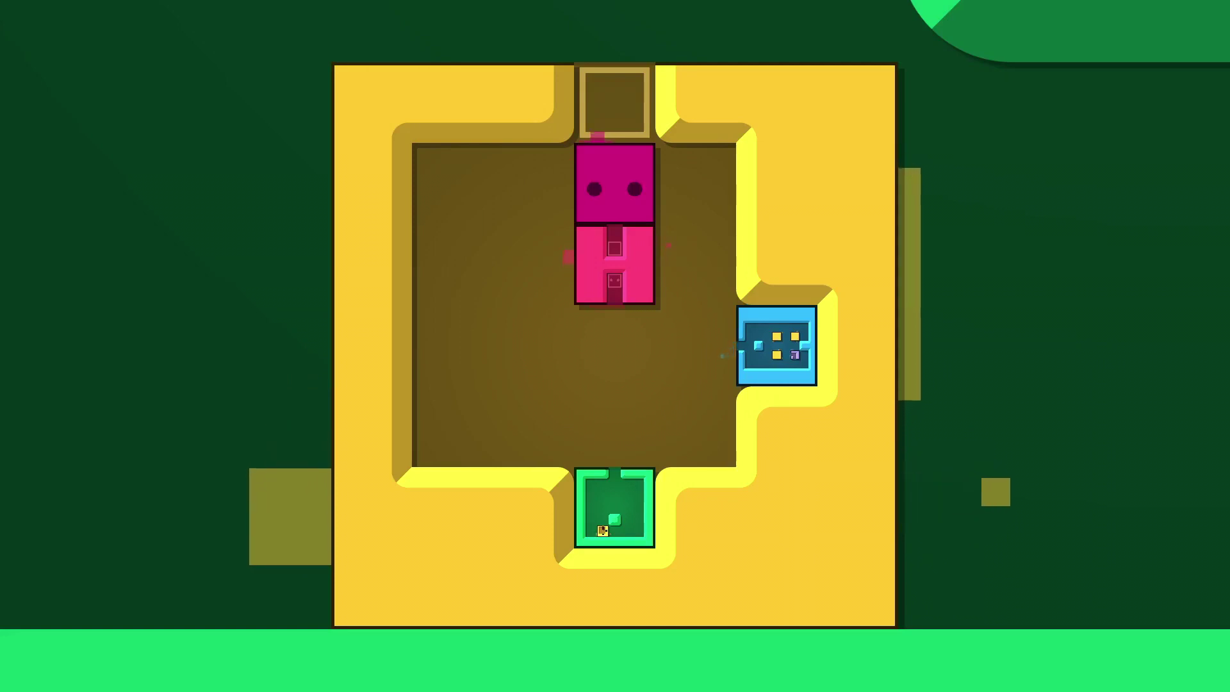
key(Down)
key(Right)
key(Down)
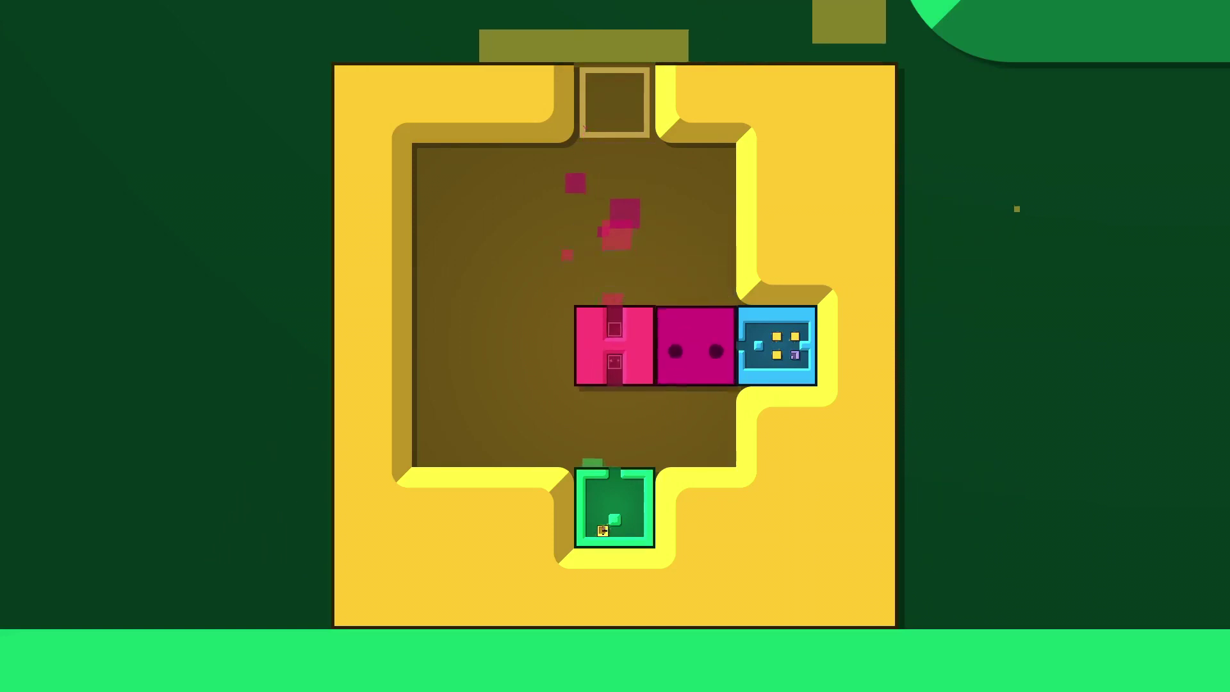
key(z)
- Move beside the blue box and walk into its inner room
key(Right)
key(Up)
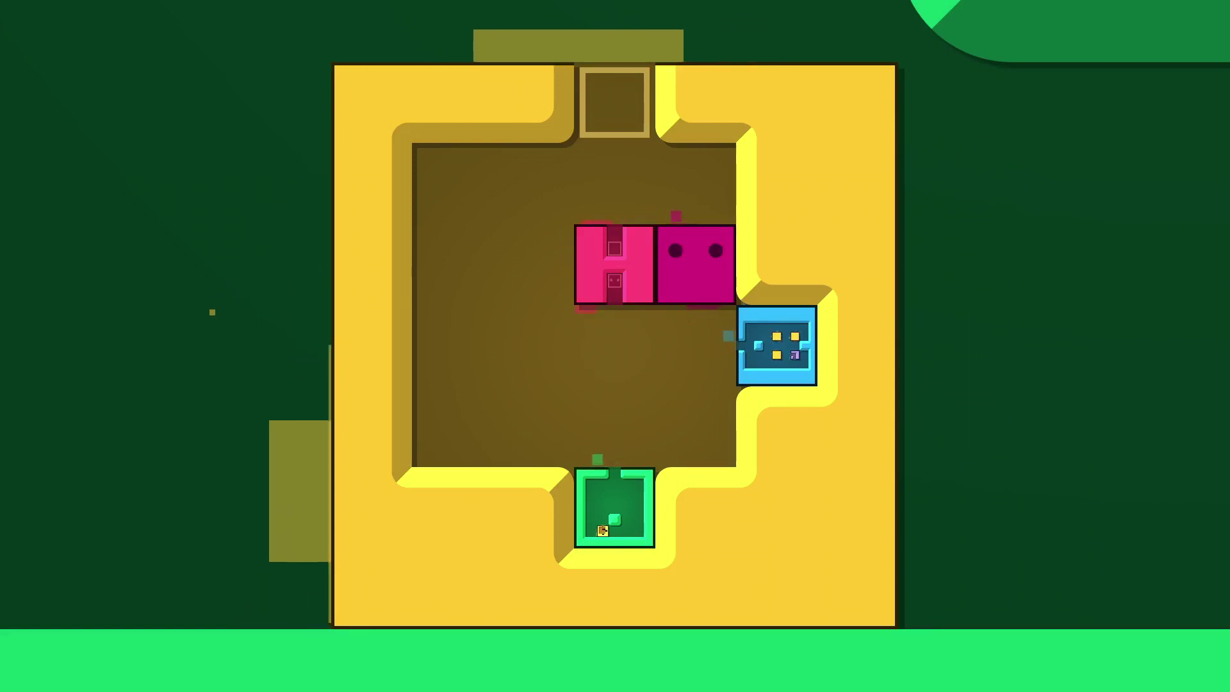
key(Down)
key(Right)
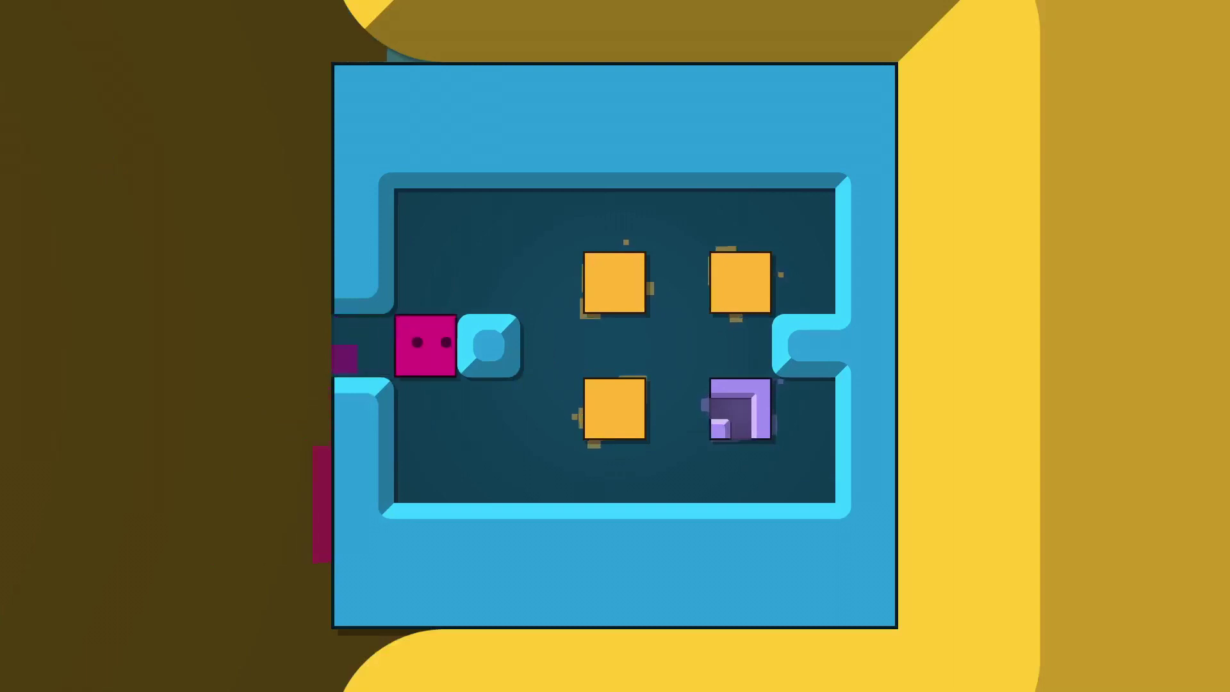
- Explore the blue room, moving beneath the cyan block and stepping out and back in
key(Left)
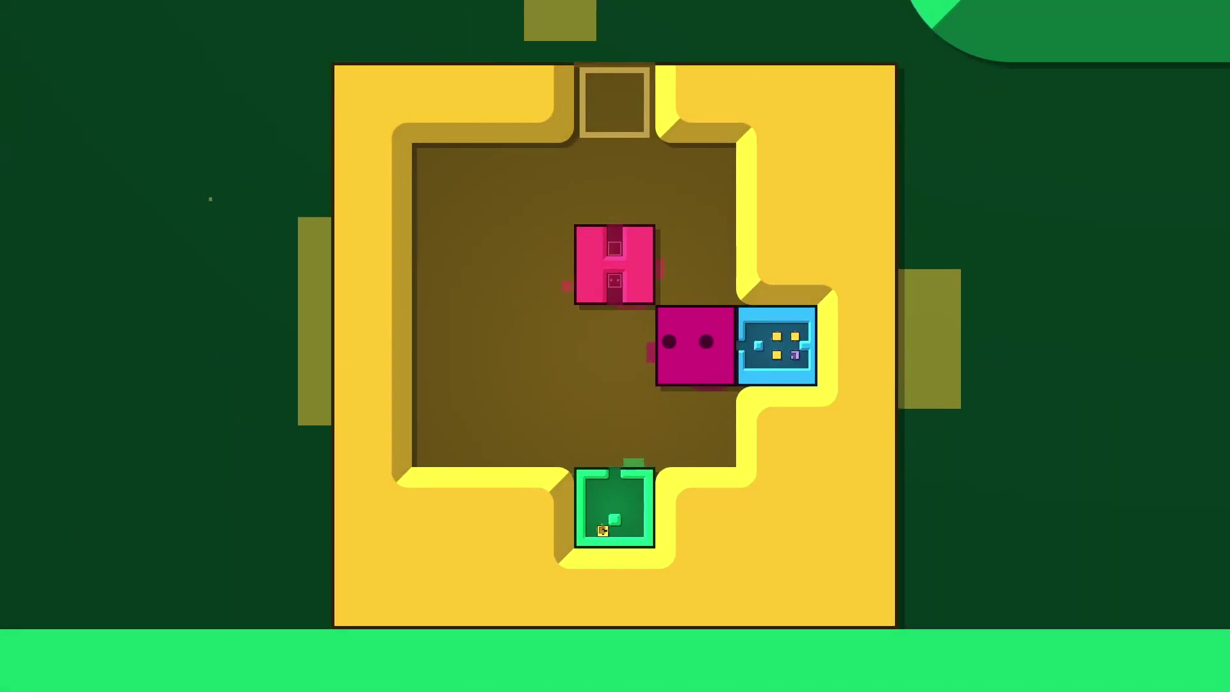
key(Right)
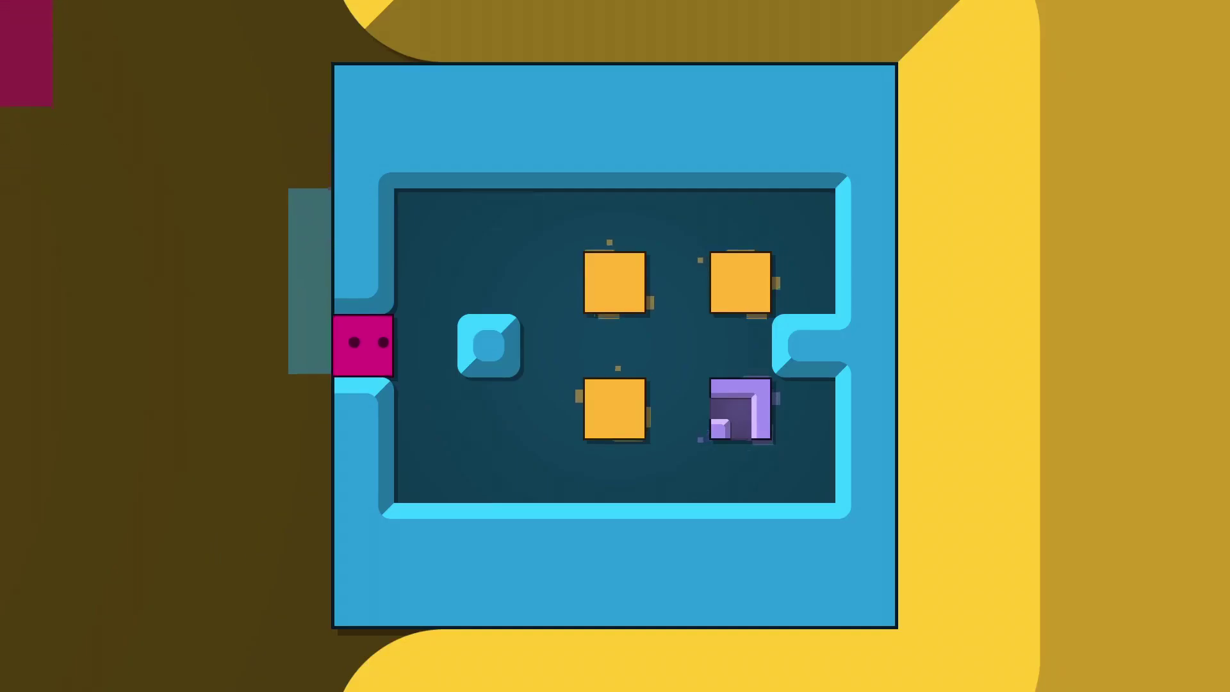
key(Right)
key(Down)
key(Right)
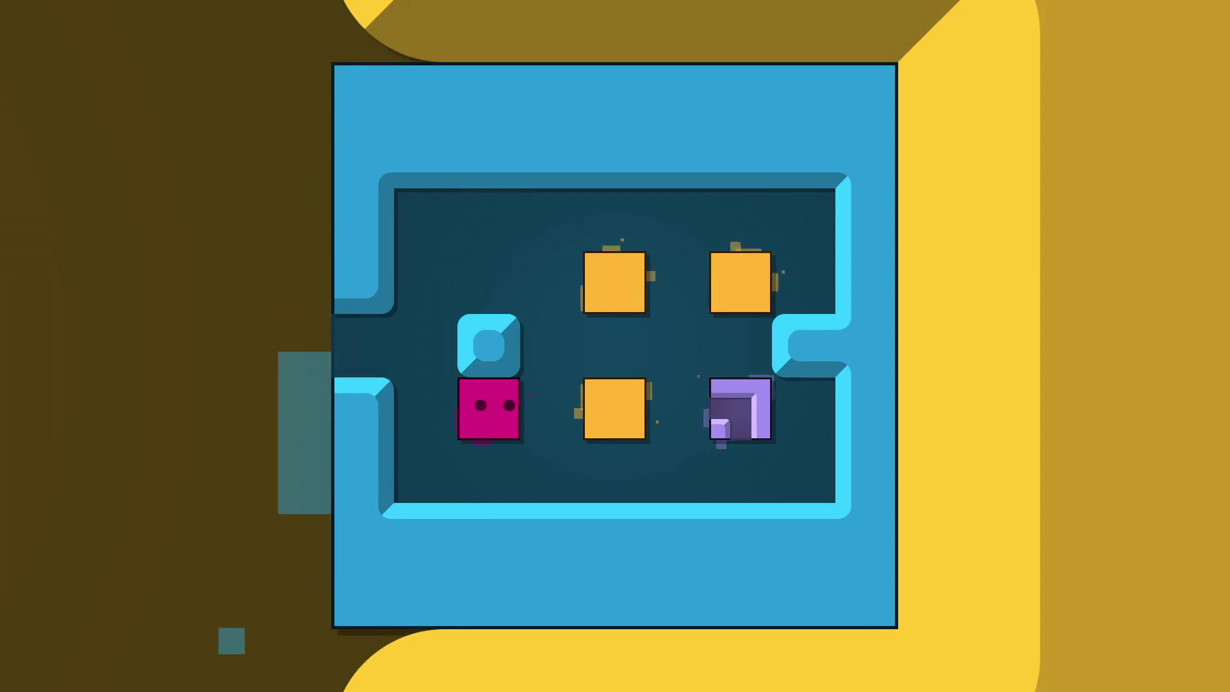
key(Left)
key(Left)
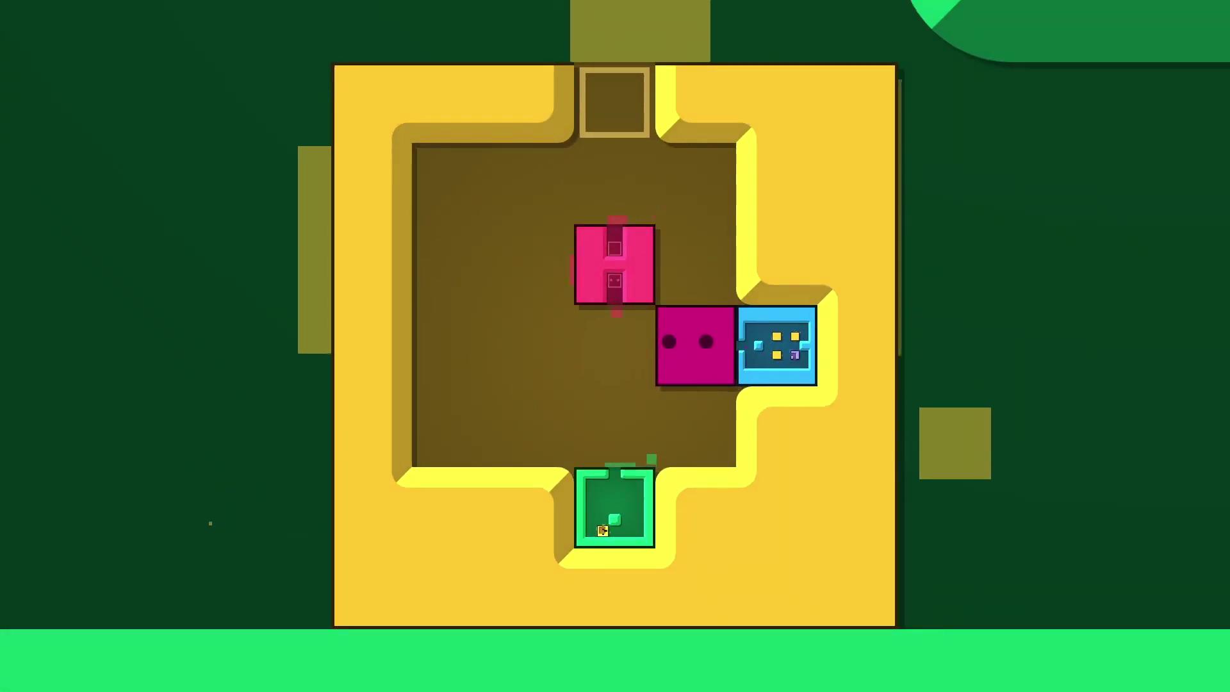
key(Right)
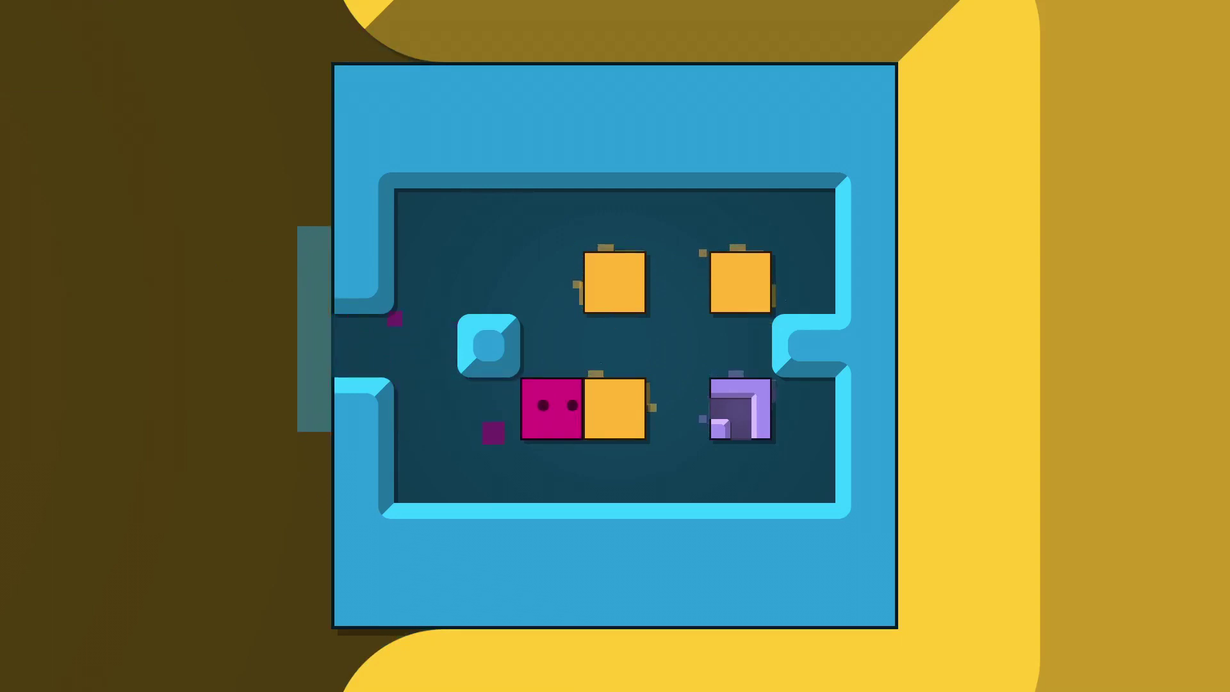
- Walk from the left entrance around the cyan block toward the purple box
key(Left)
key(Left)
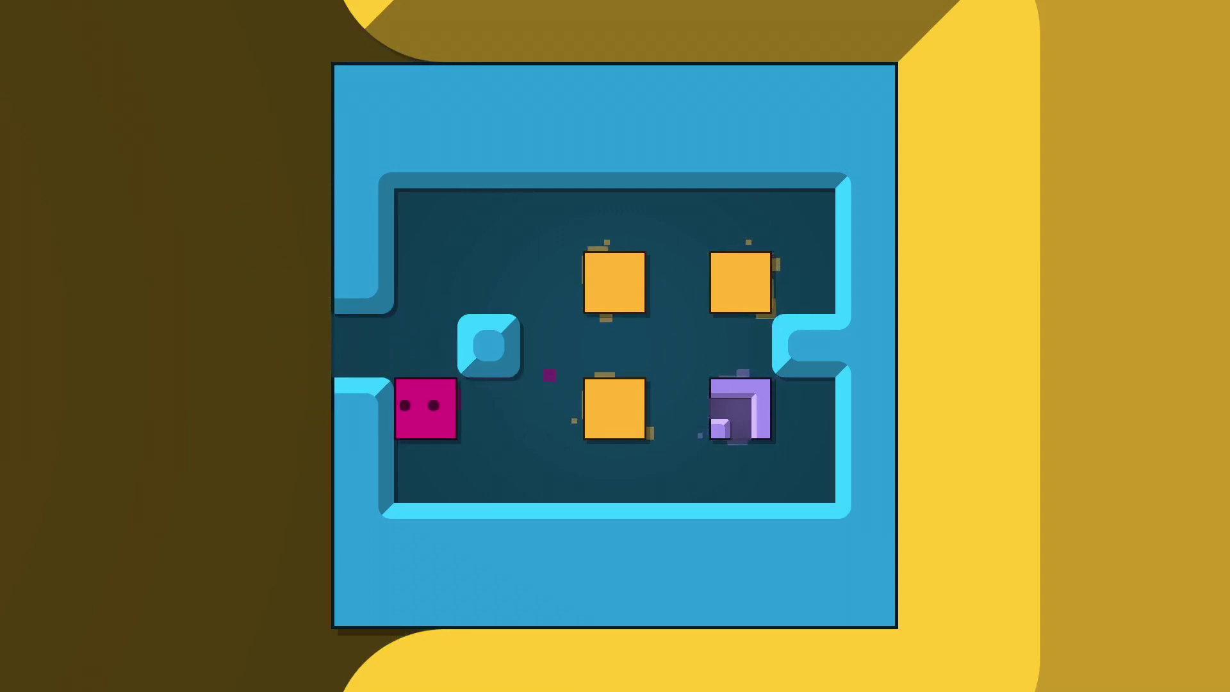
key(Up)
key(Left)
key(Right)
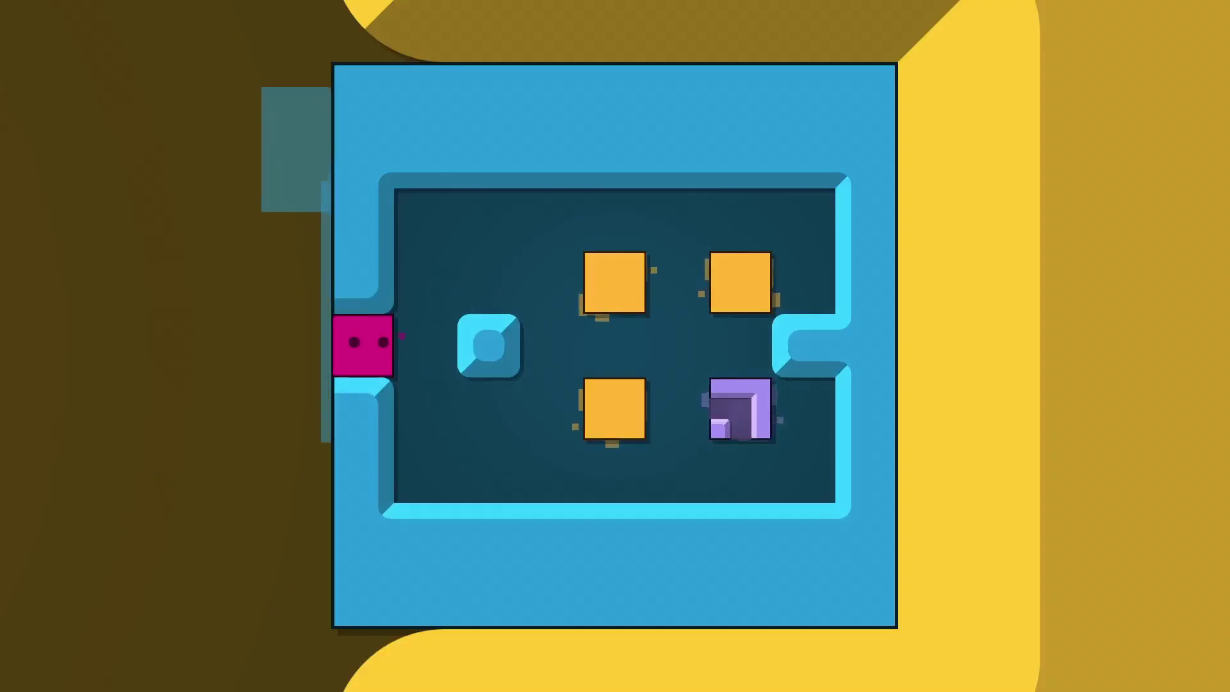
key(Right)
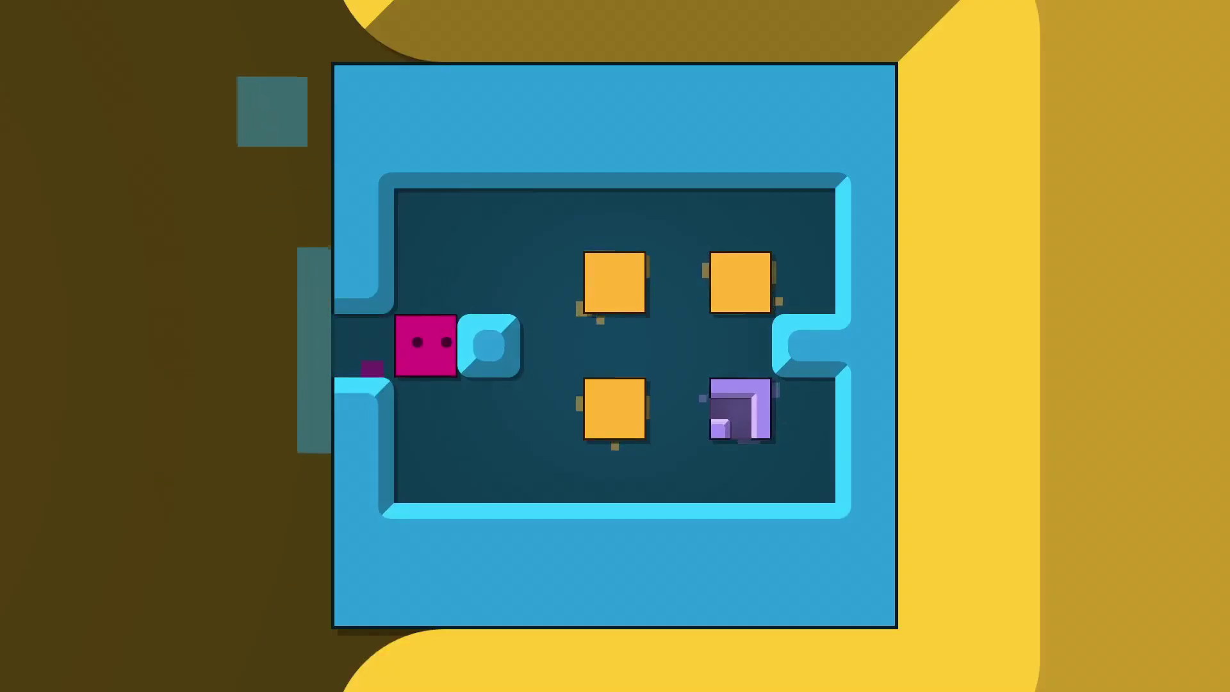
key(Down)
key(Right)
key(Right)
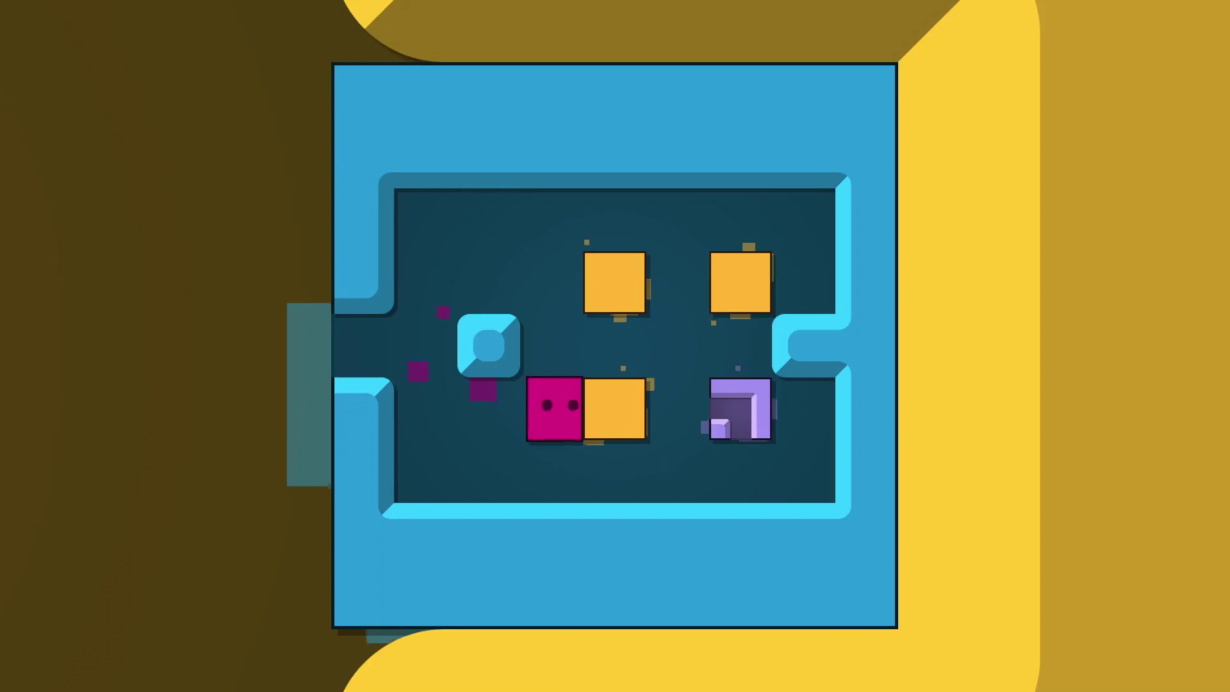
key(Up)
key(Right)
key(Down)
key(Right)
key(Right)
- Push the orange box next to the purple box
key(Down)
key(Left)
key(Left)
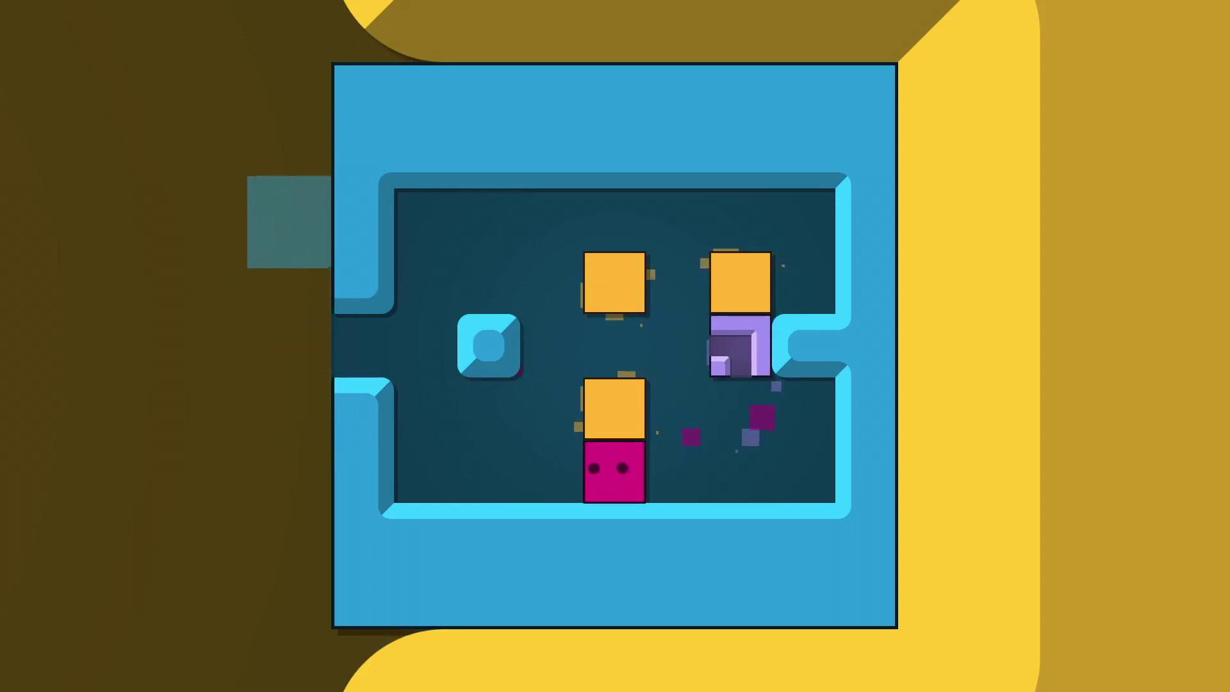
key(Left)
key(Up)
key(Up)
key(Right)
key(Right)
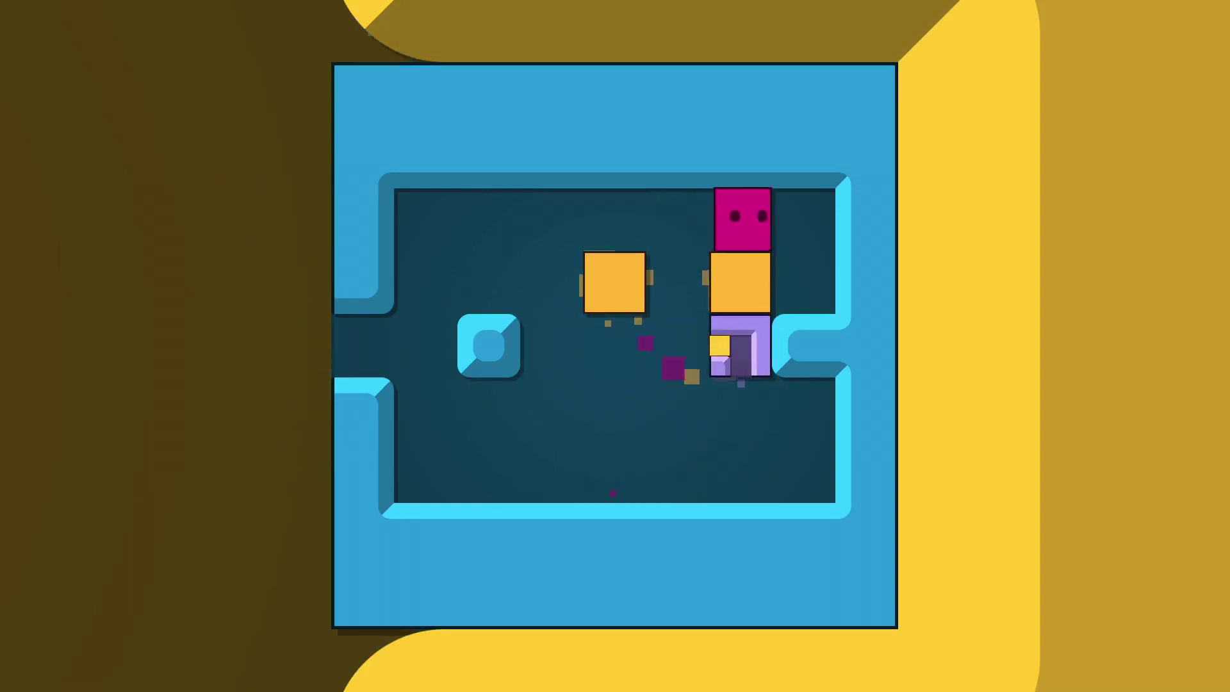
- Push the purple box left past the cyan block into the left entrance gap
key(Down)
key(Left)
key(Down)
key(Down)
key(Down)
key(Right)
key(Right)
key(Up)
key(Left)
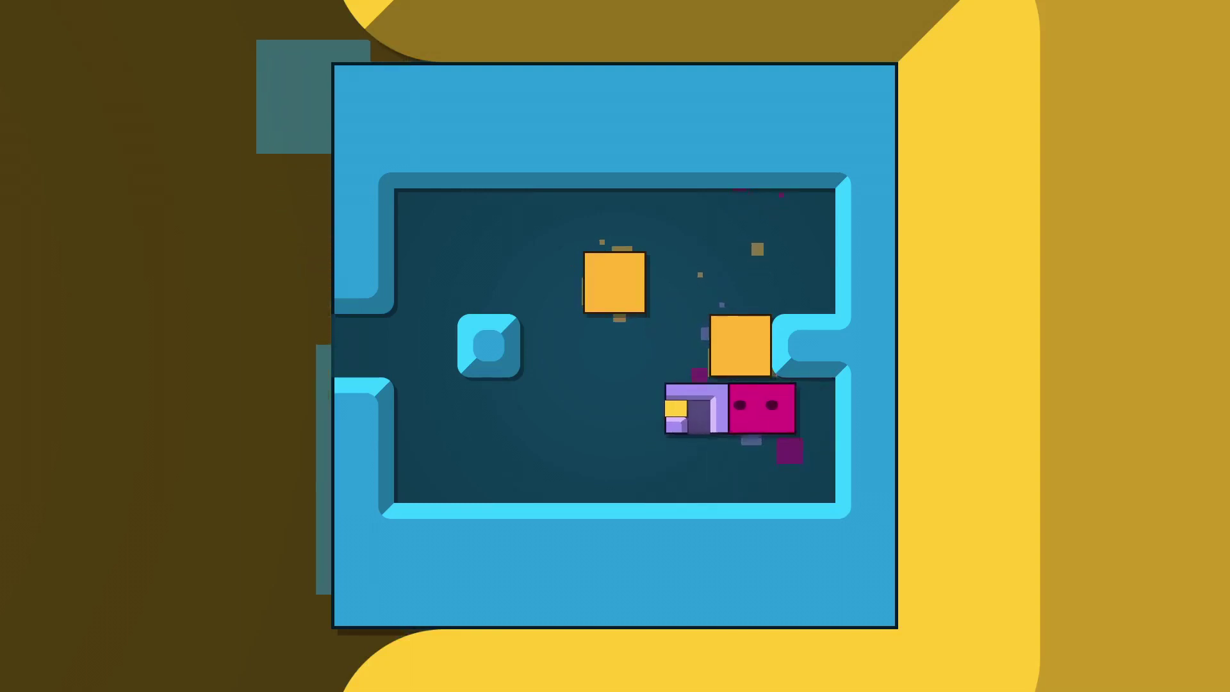
key(Left)
key(Left)
key(Left)
key(Left)
key(Down)
key(Left)
key(Left)
key(Up)
key(Up)
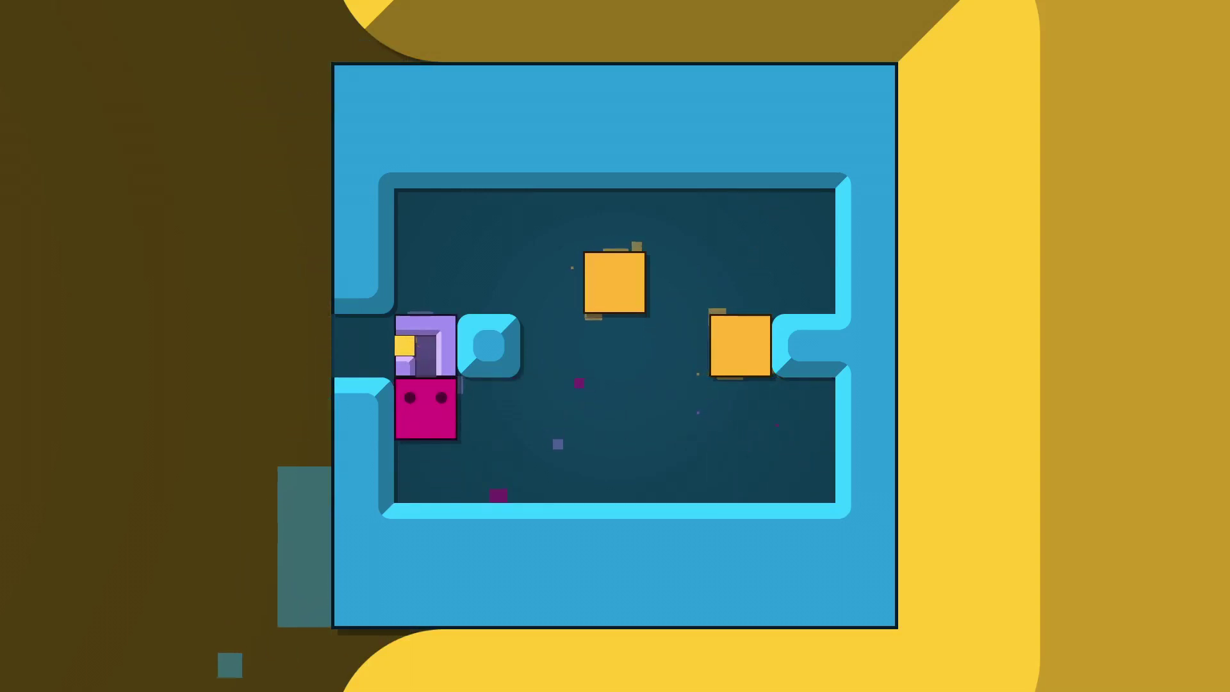
- Push an orange box into place above the purple box
key(Right)
key(Right)
key(Right)
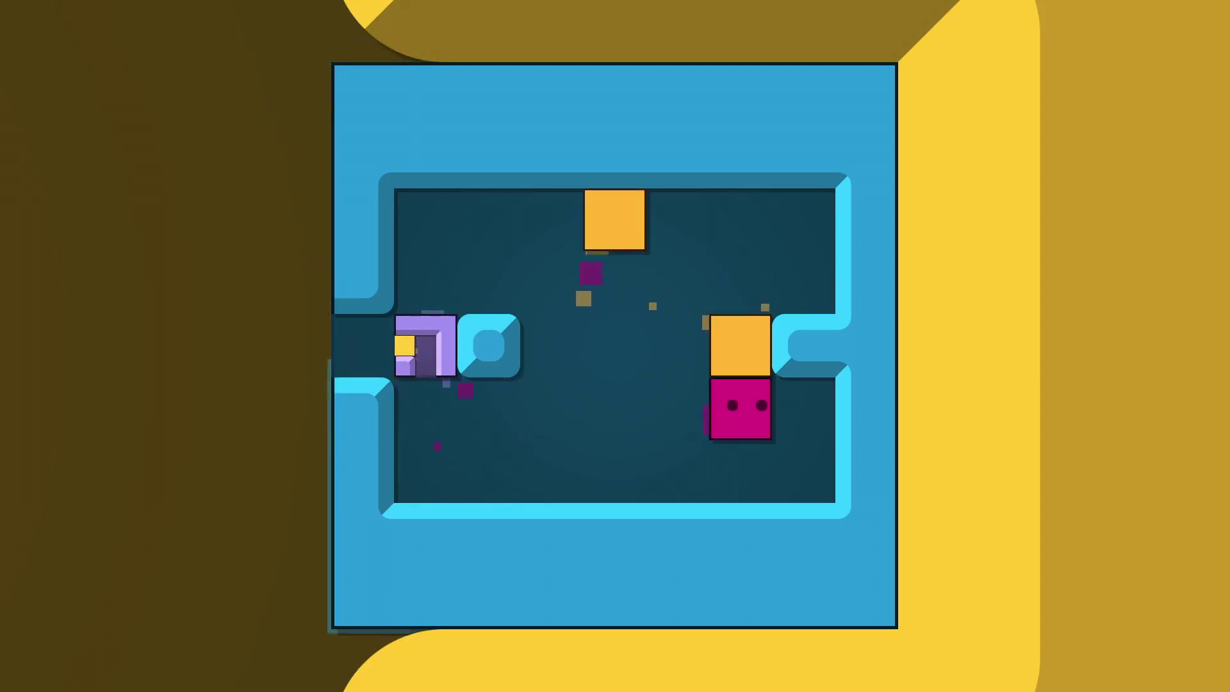
key(Up)
key(Up)
key(Up)
key(Right)
key(Up)
key(Up)
key(Left)
key(Left)
key(Left)
key(Left)
key(Left)
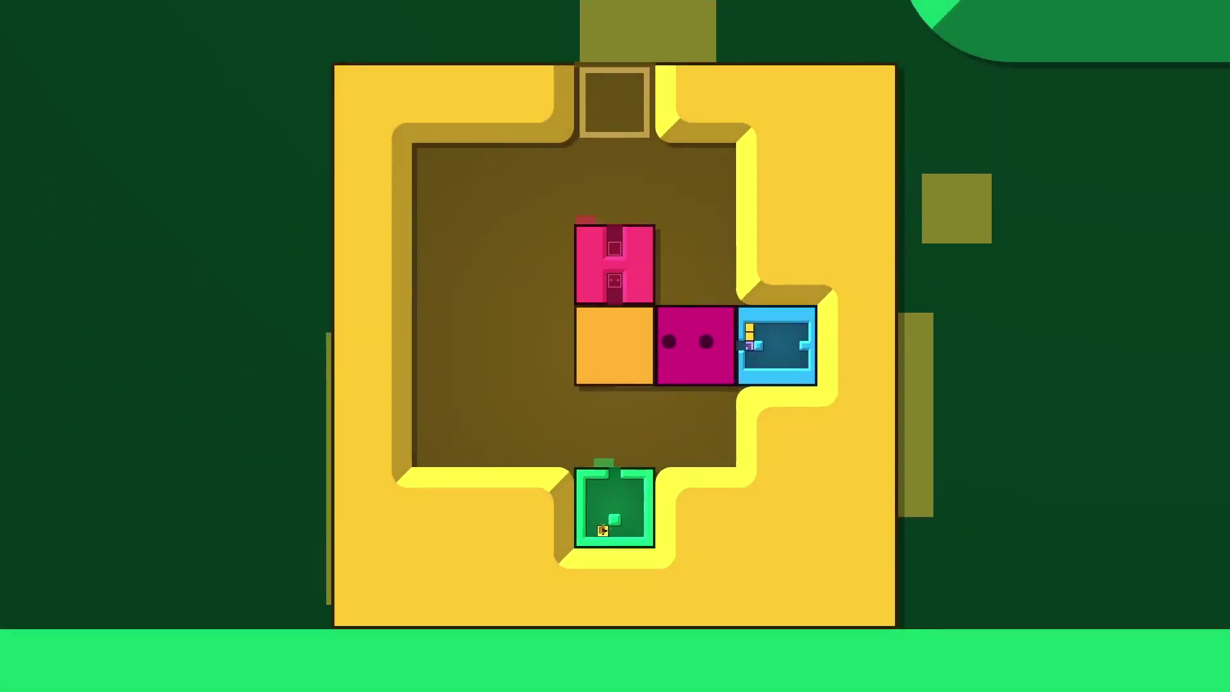
- Exit to the yellow room and rearrange its boxes, pushing the orange box aside
key(Left)
key(Down)
key(Left)
key(Up)
key(Left)
key(Down)
key(Left)
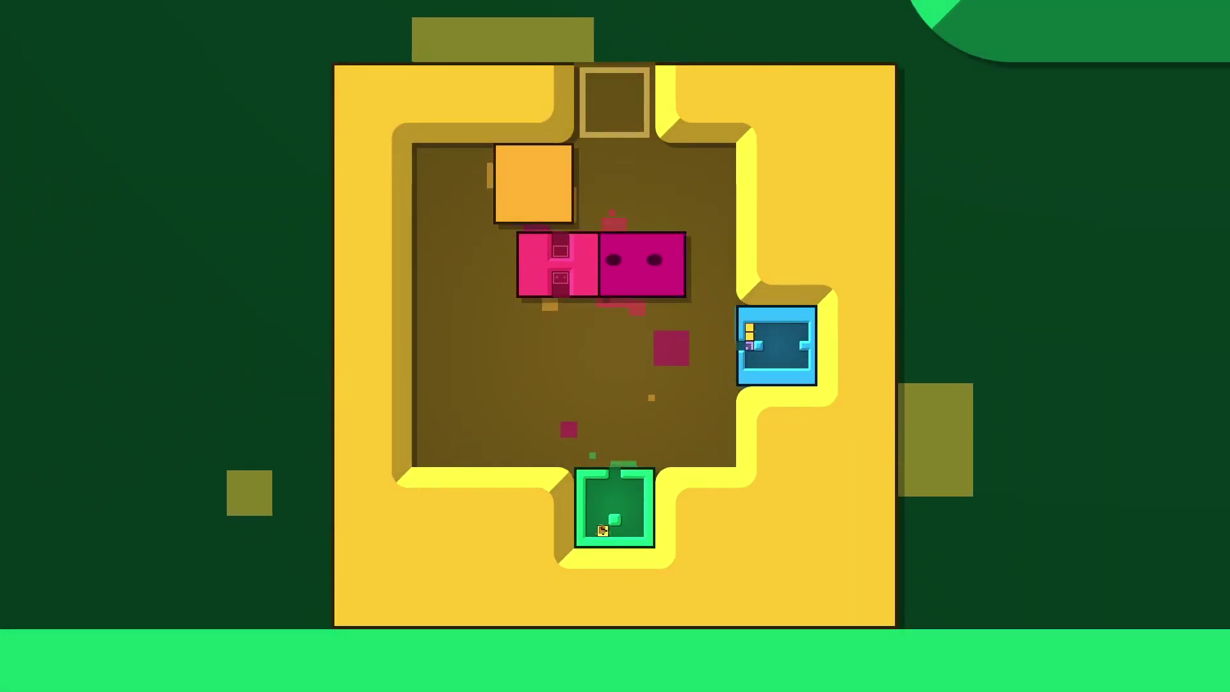
key(Up)
key(Up)
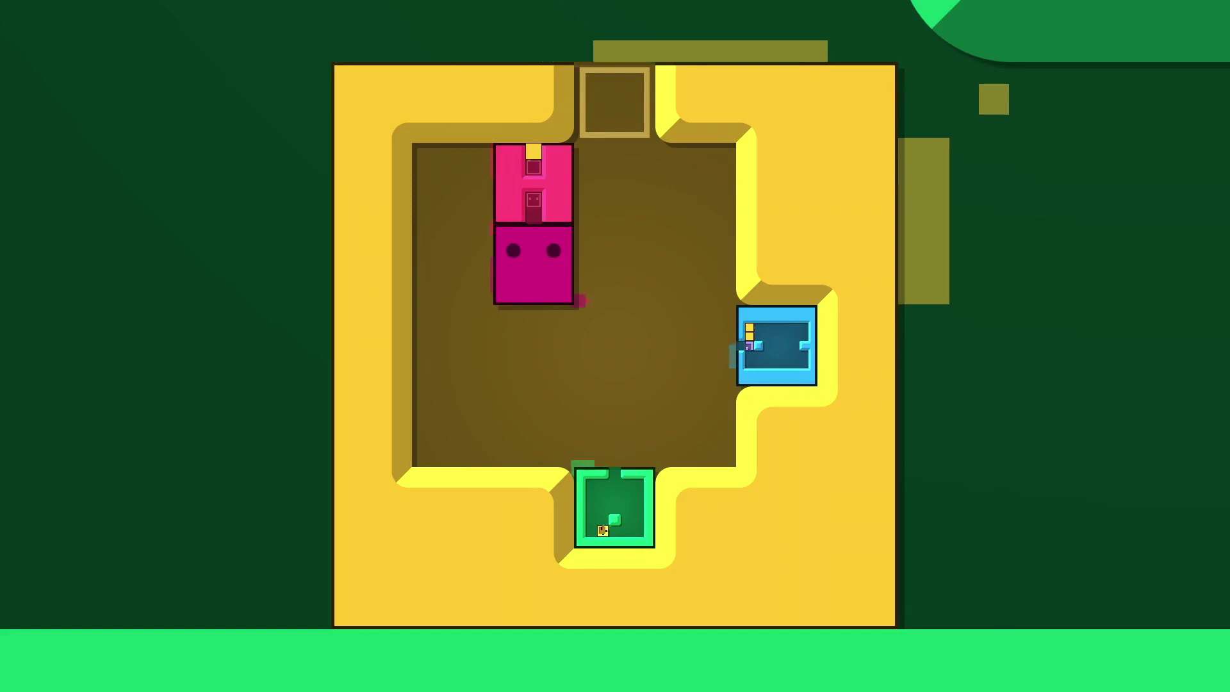
key(Up)
- Dip into the green box and return to stand beside the pink H box
key(Left)
key(Down)
key(Down)
key(Down)
key(Down)
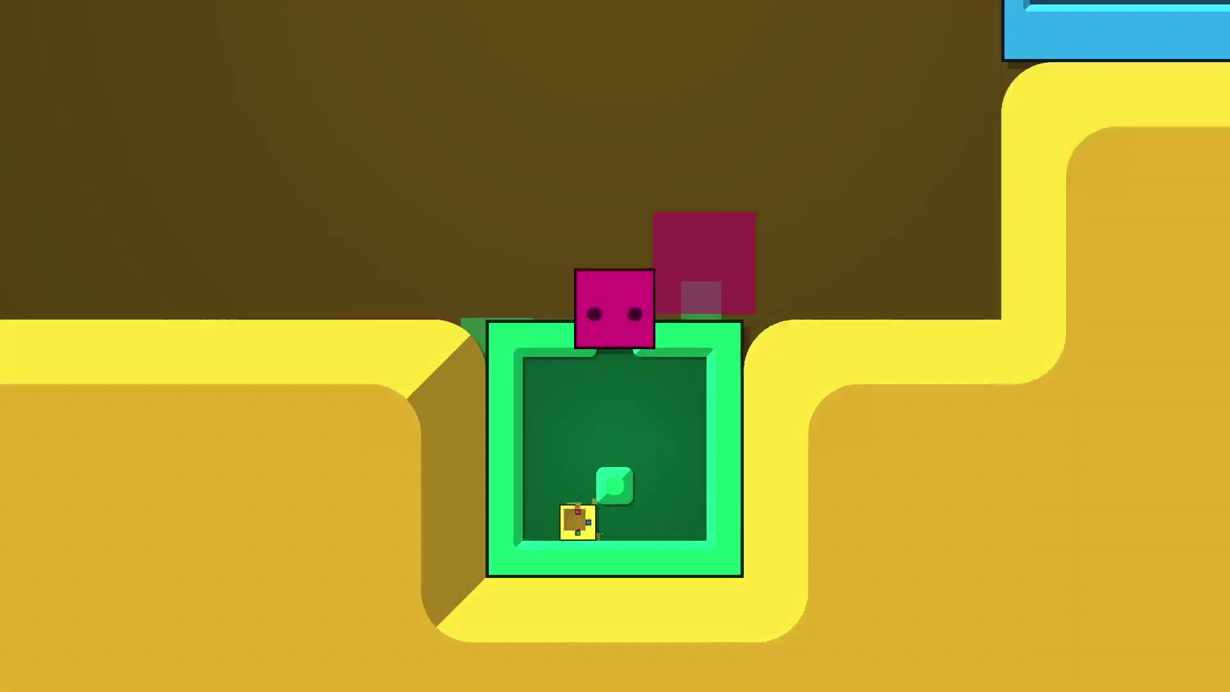
key(Down)
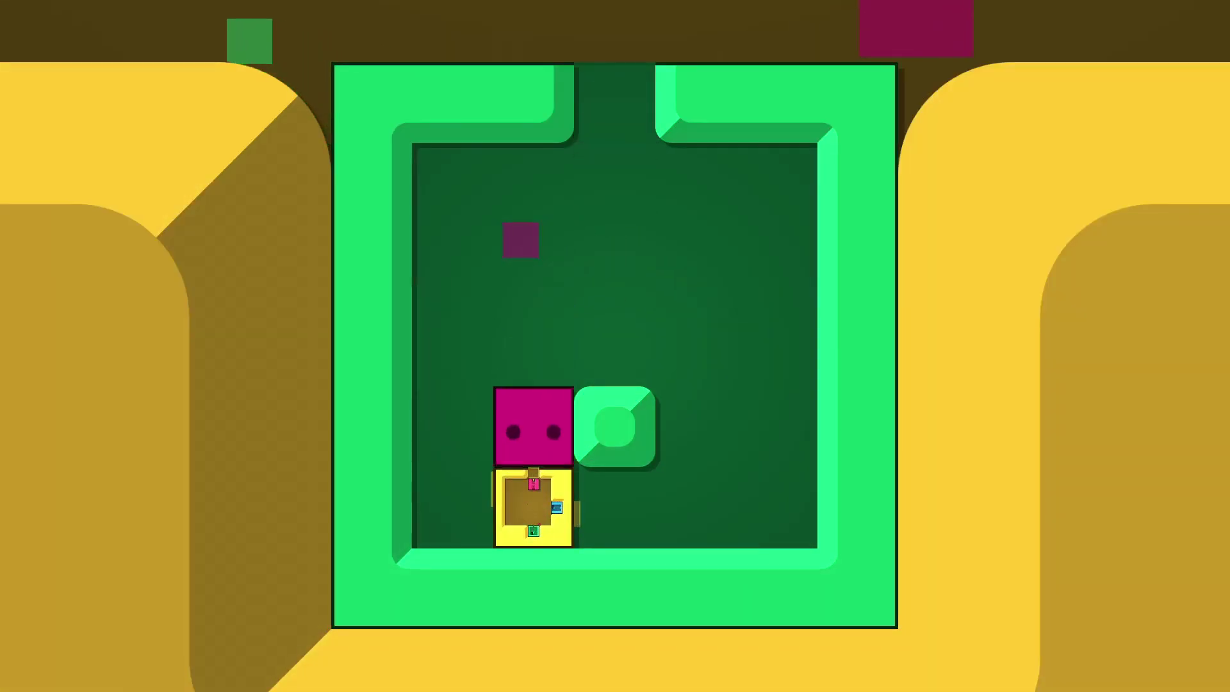
key(Down)
key(Down)
key(Right)
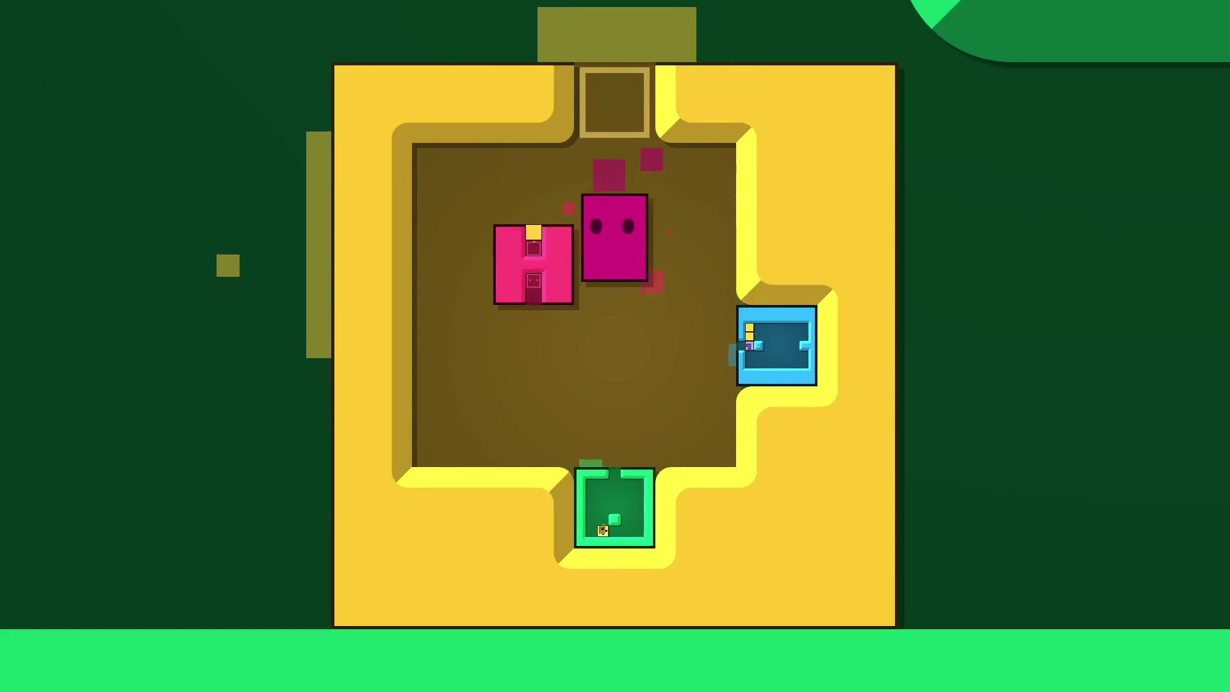
- Push the pink H box down to the bottom and into the green box
key(Left)
key(Down)
key(Down)
key(Down)
key(Down)
key(Left)
key(Left)
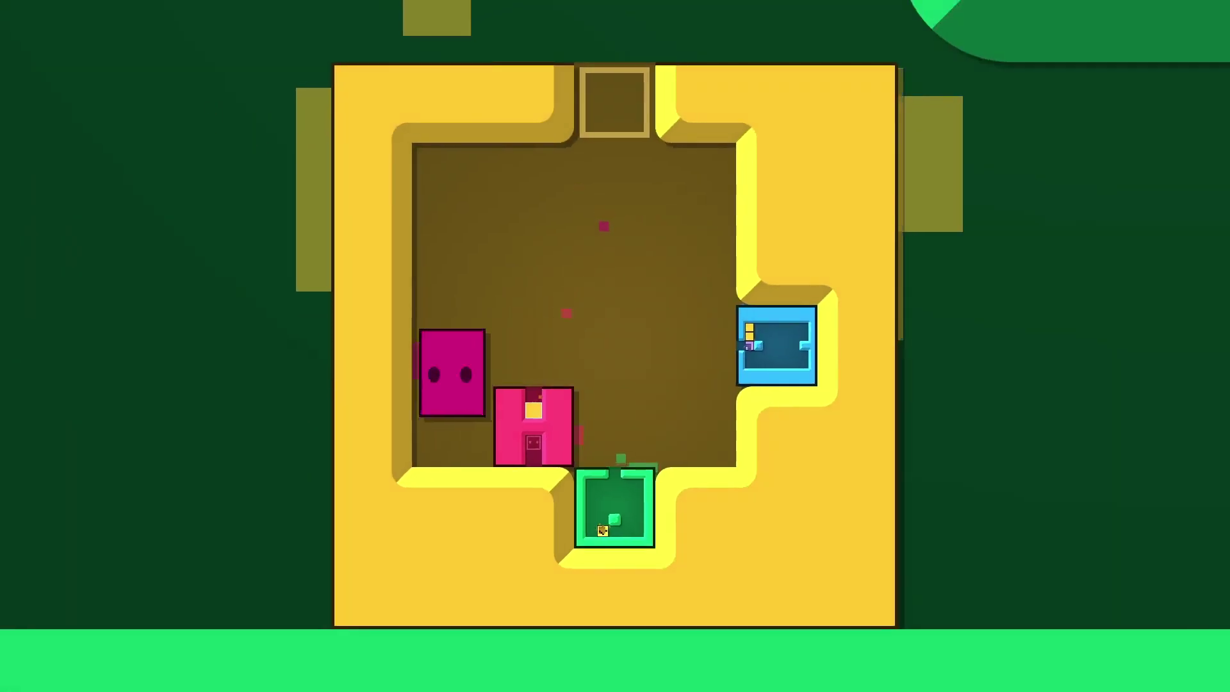
key(Right)
key(Right)
key(Down)
key(Down)
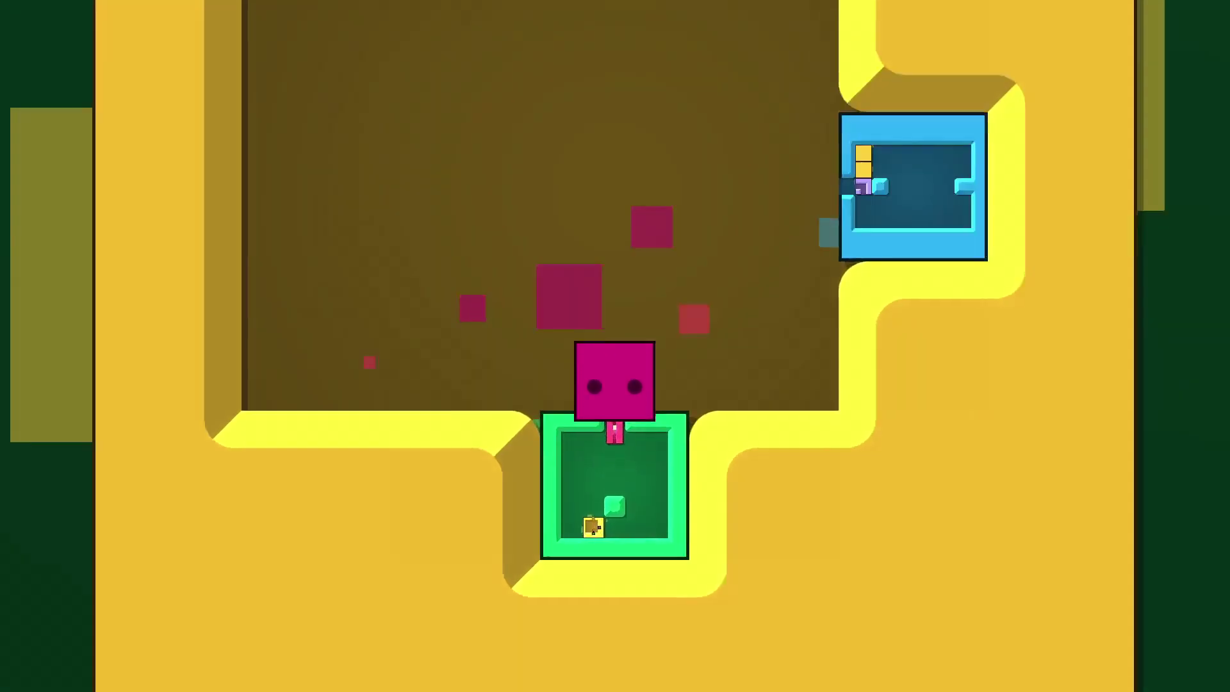
key(Down)
key(Down)
- Follow the H box into the green room, move it, and step out beneath it
key(Left)
key(Down)
key(Left)
key(Up)
key(Up)
key(Up)
key(Up)
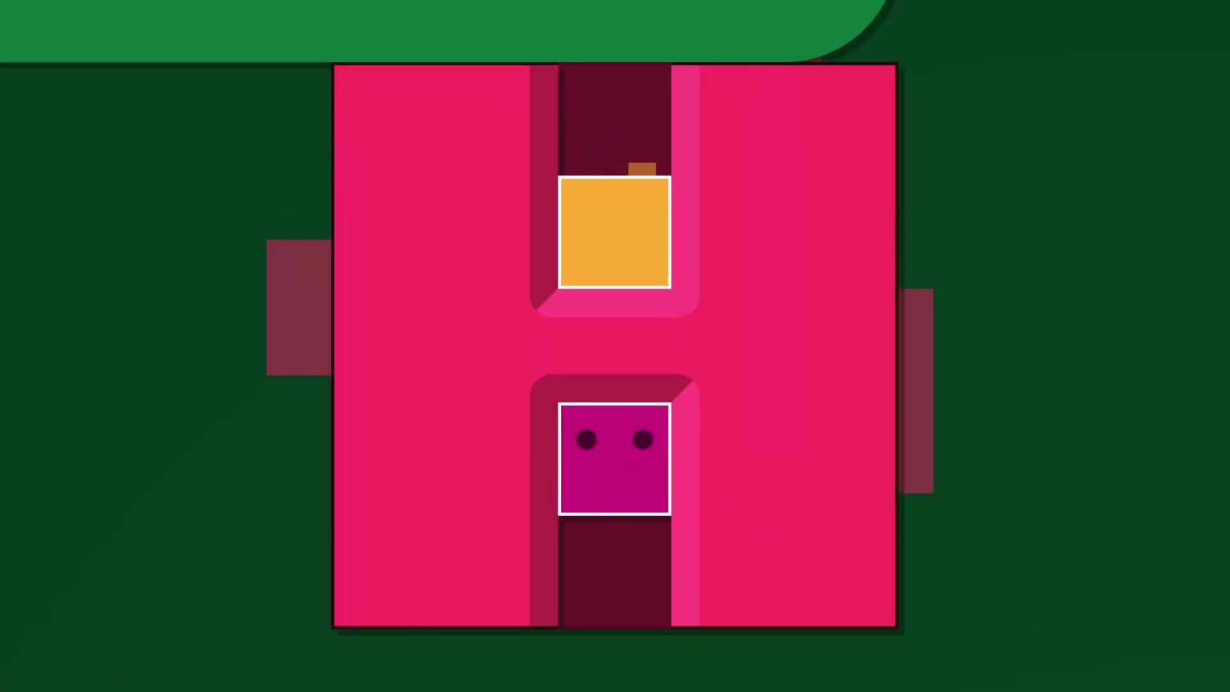
key(Down)
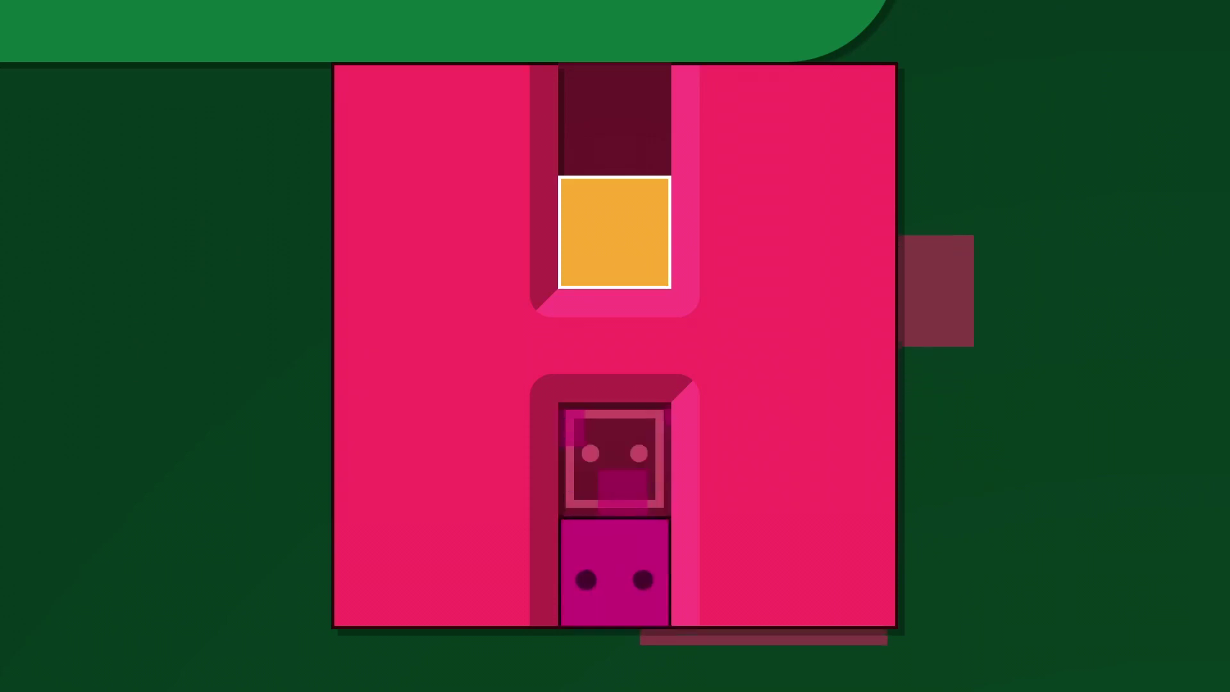
key(Down)
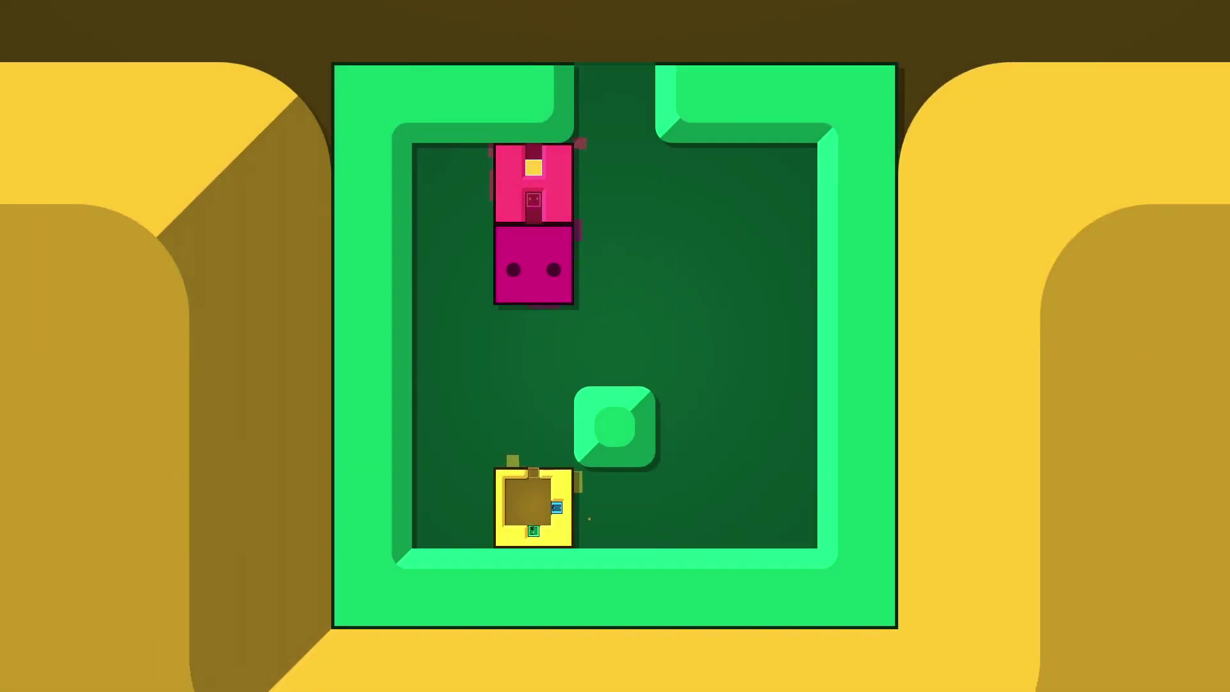
key(Left)
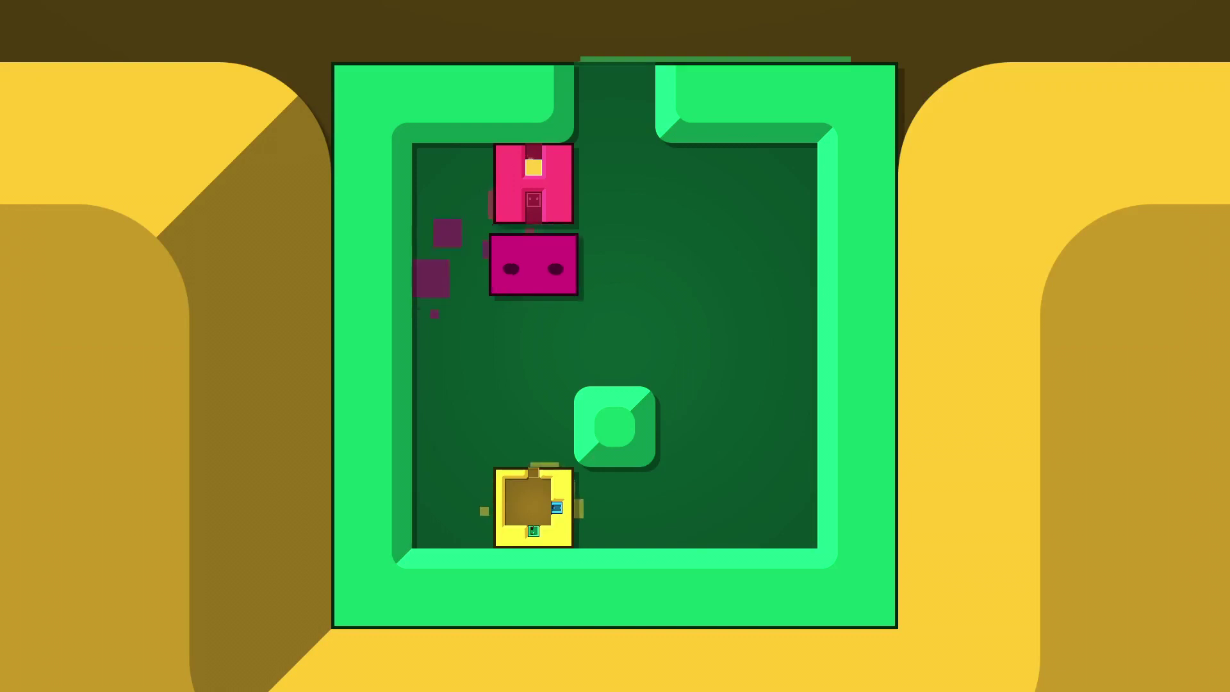
- Return to the yellow room, reposition the eyed block, and shift the pink and magenta blocks right
key(Down)
key(Down)
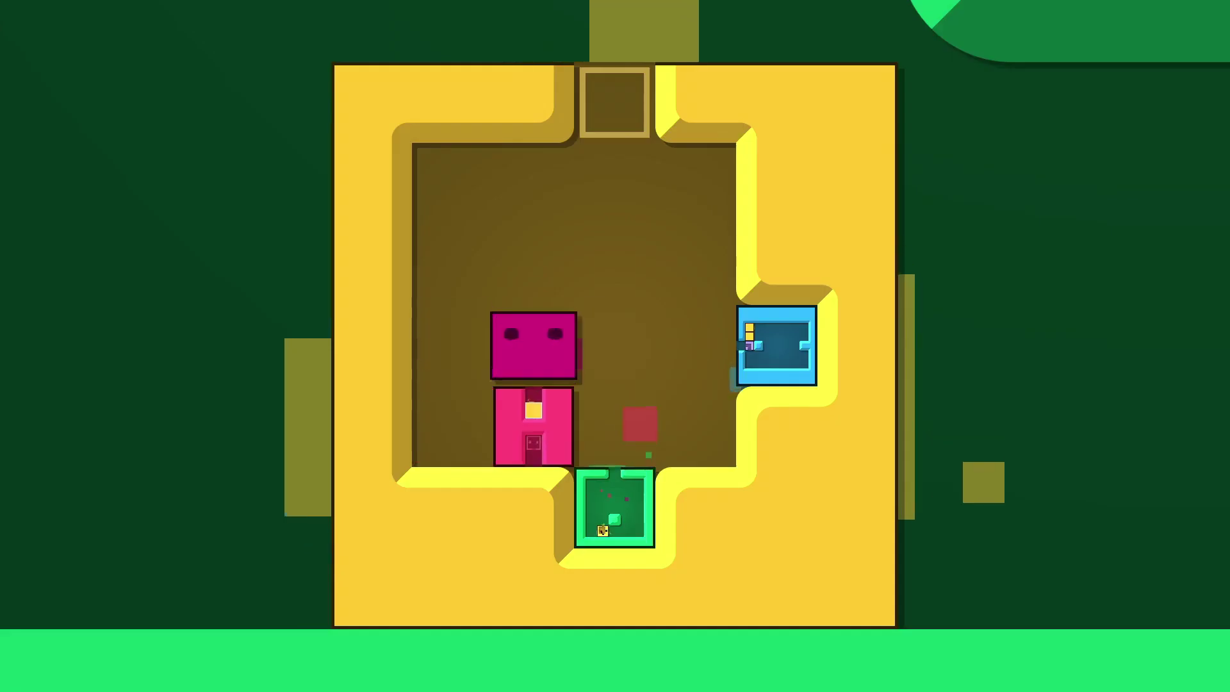
key(Up)
key(Up)
key(Left)
key(Down)
key(Left)
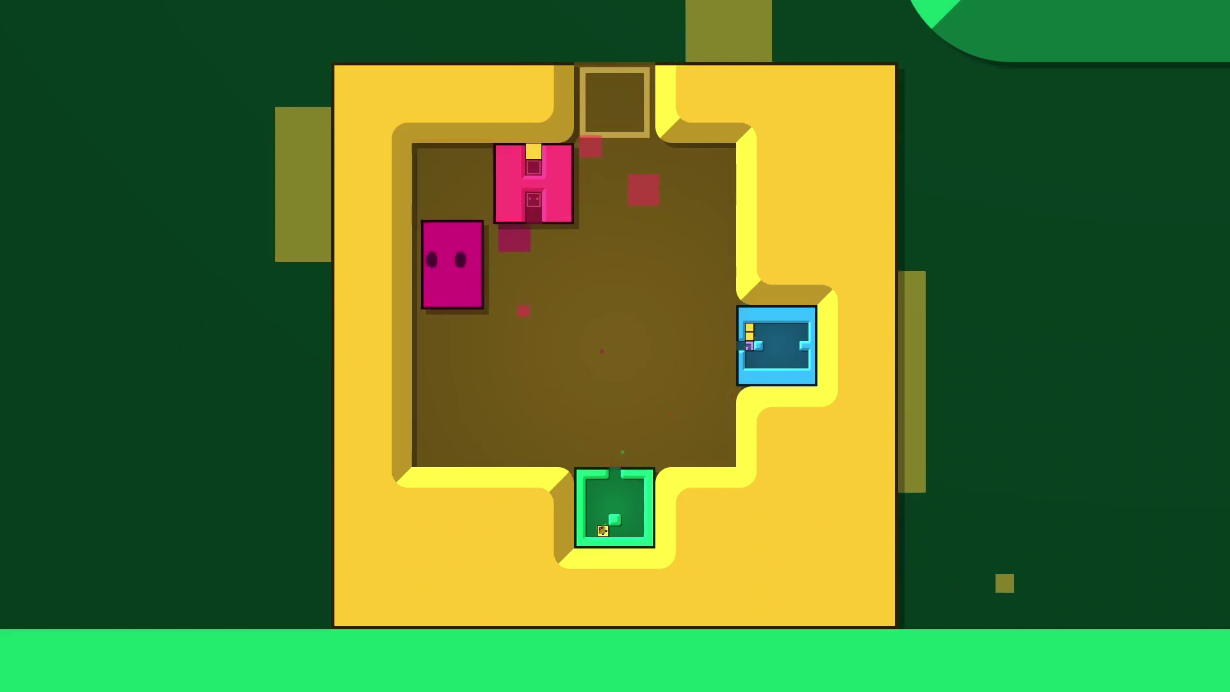
key(Down)
key(Right)
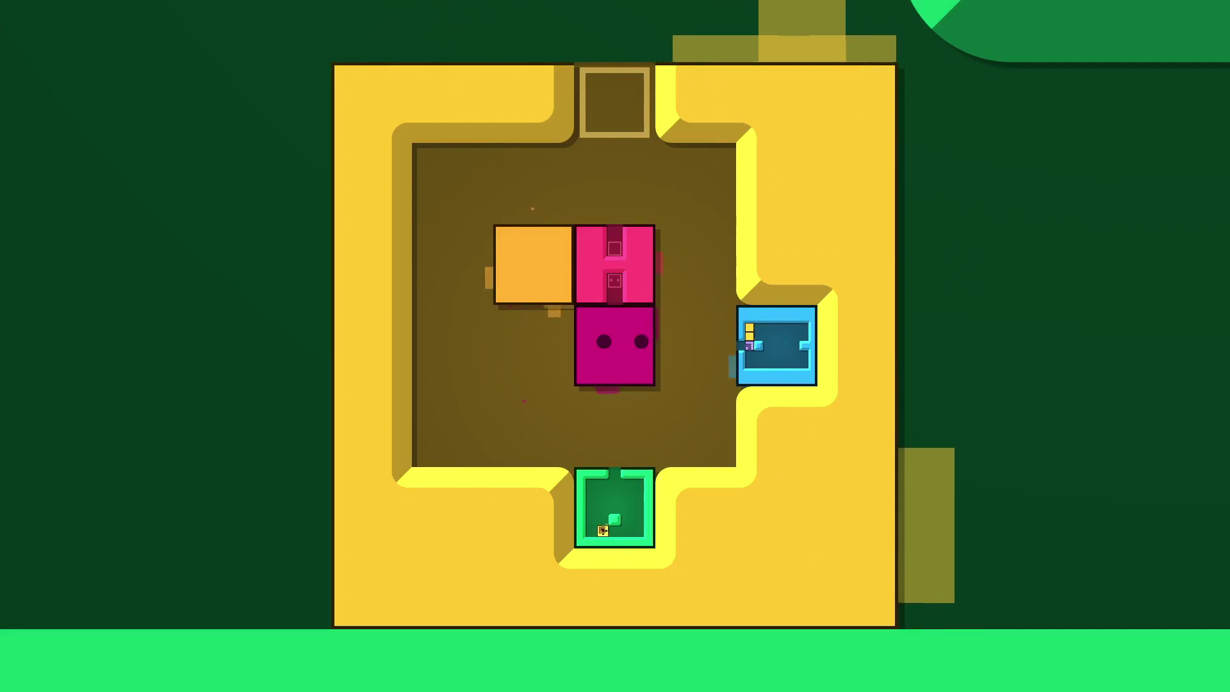
- Line the orange and other blocks into one column and push it into the top gap
key(Up)
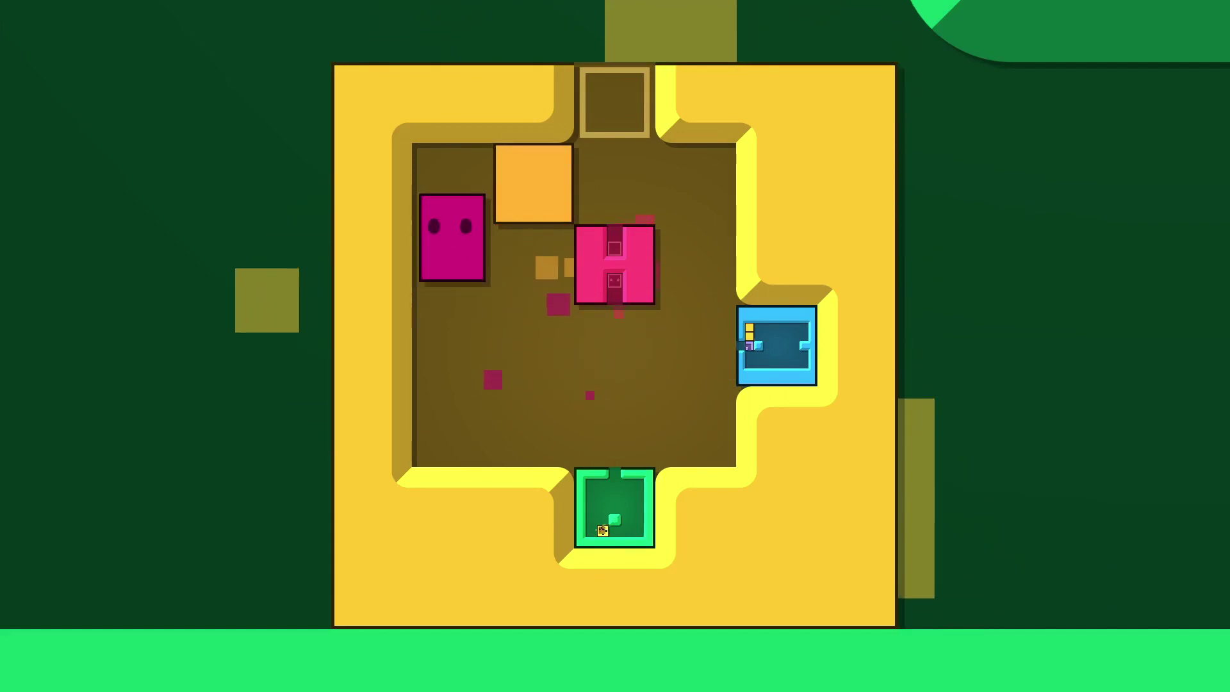
key(Right)
key(Down)
key(Right)
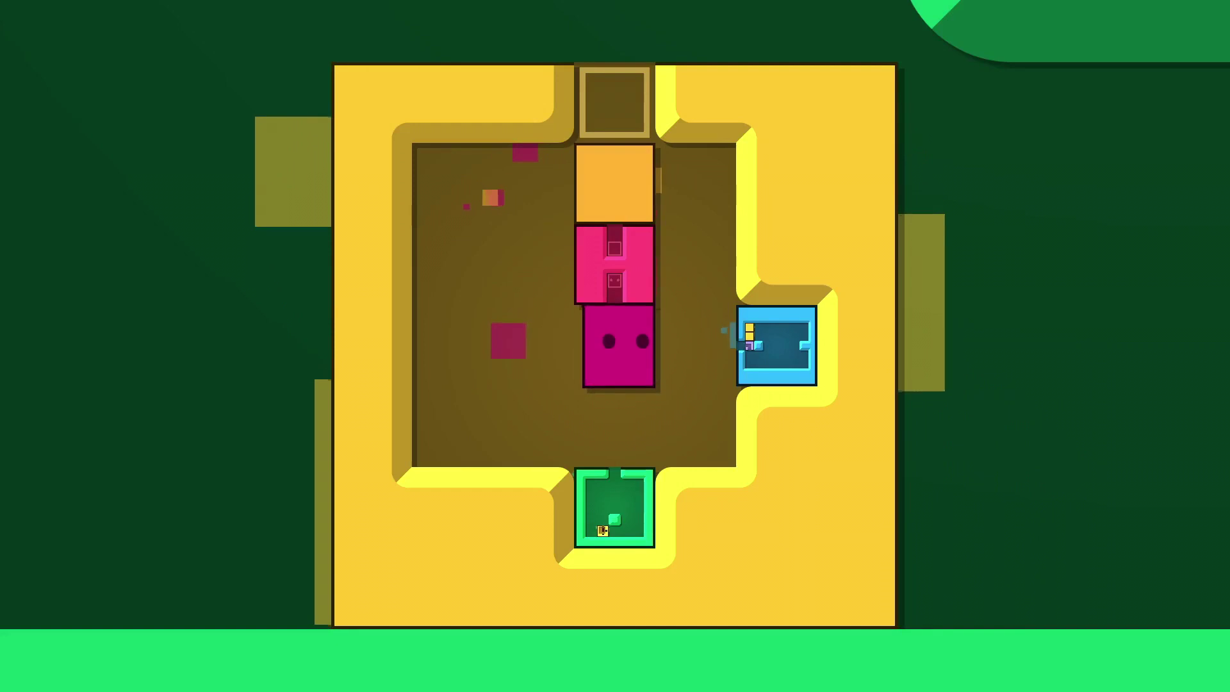
key(Up)
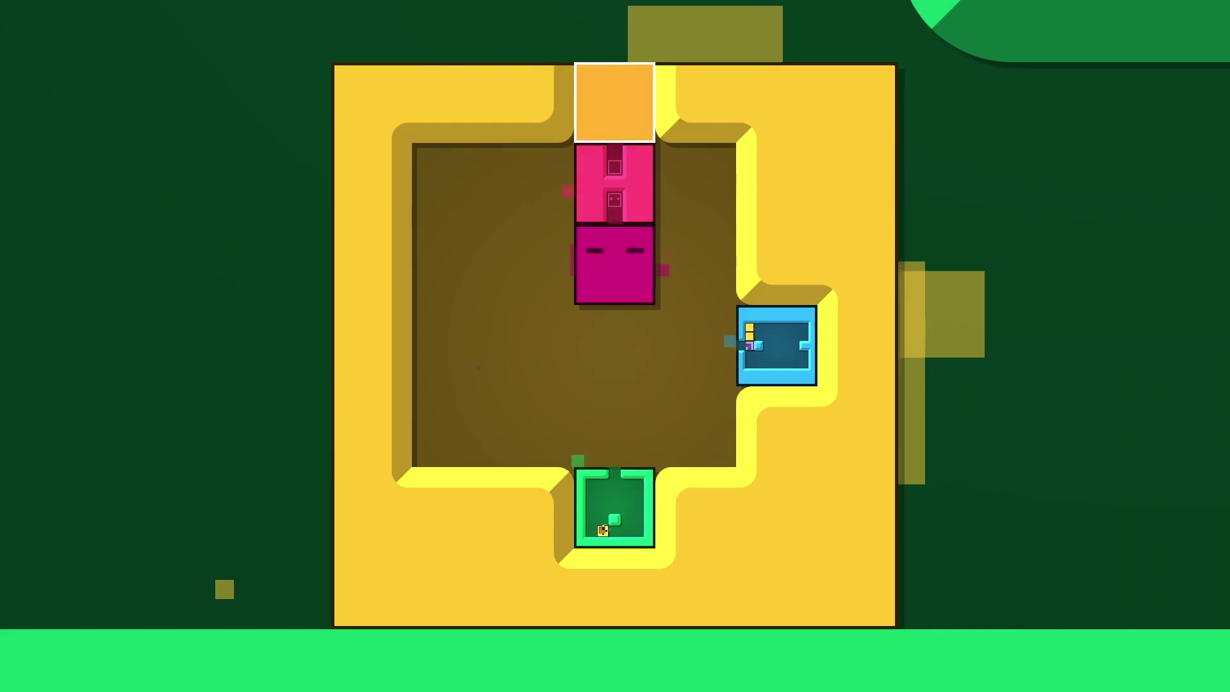
- Descend through the green room into the small yellow room and carry the H block up out
key(Down)
key(Down)
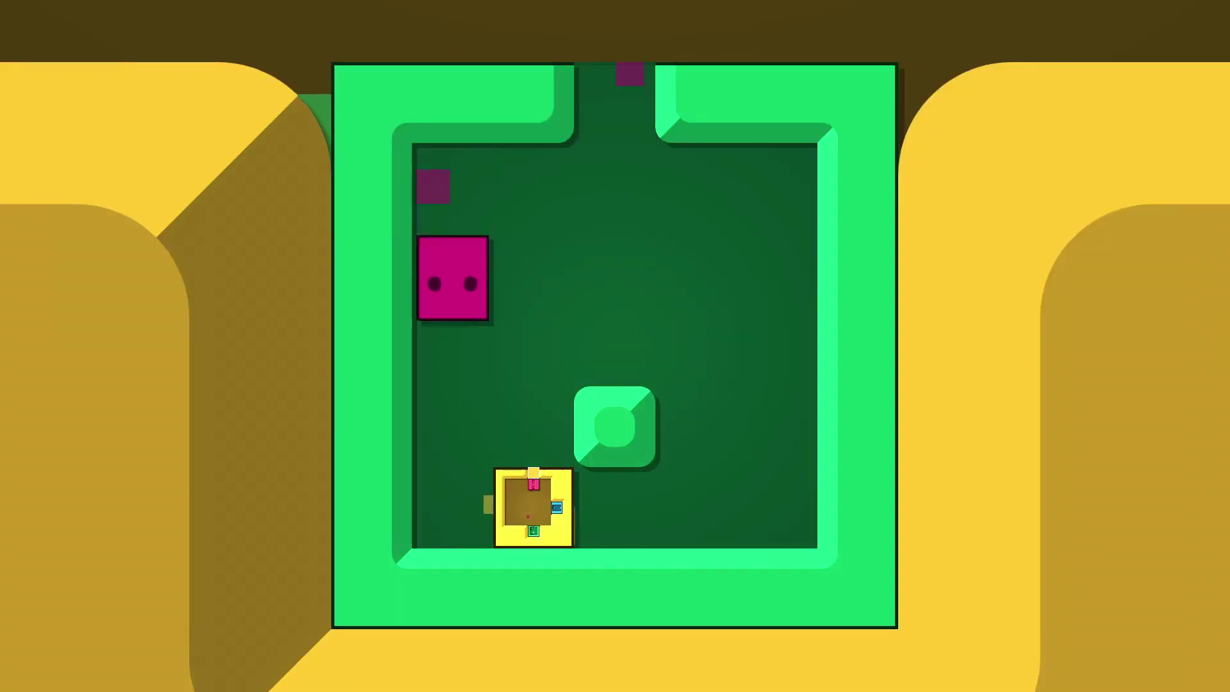
key(z)
key(z)
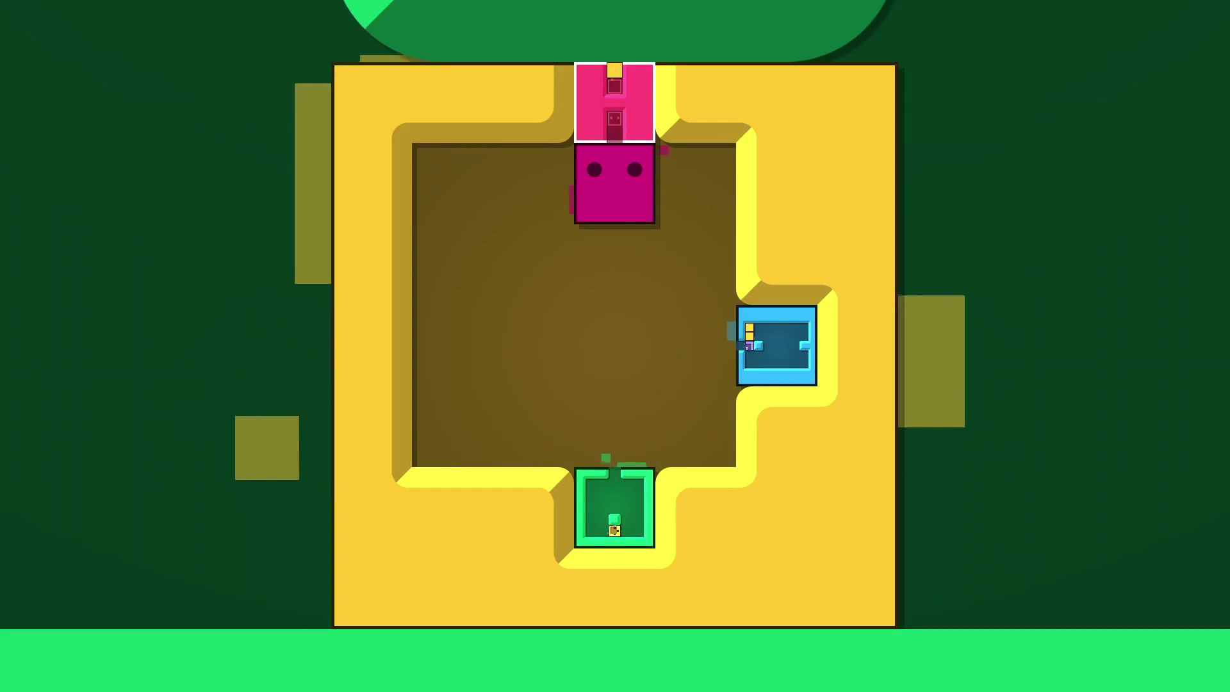
key(Down)
key(Down)
key(Down)
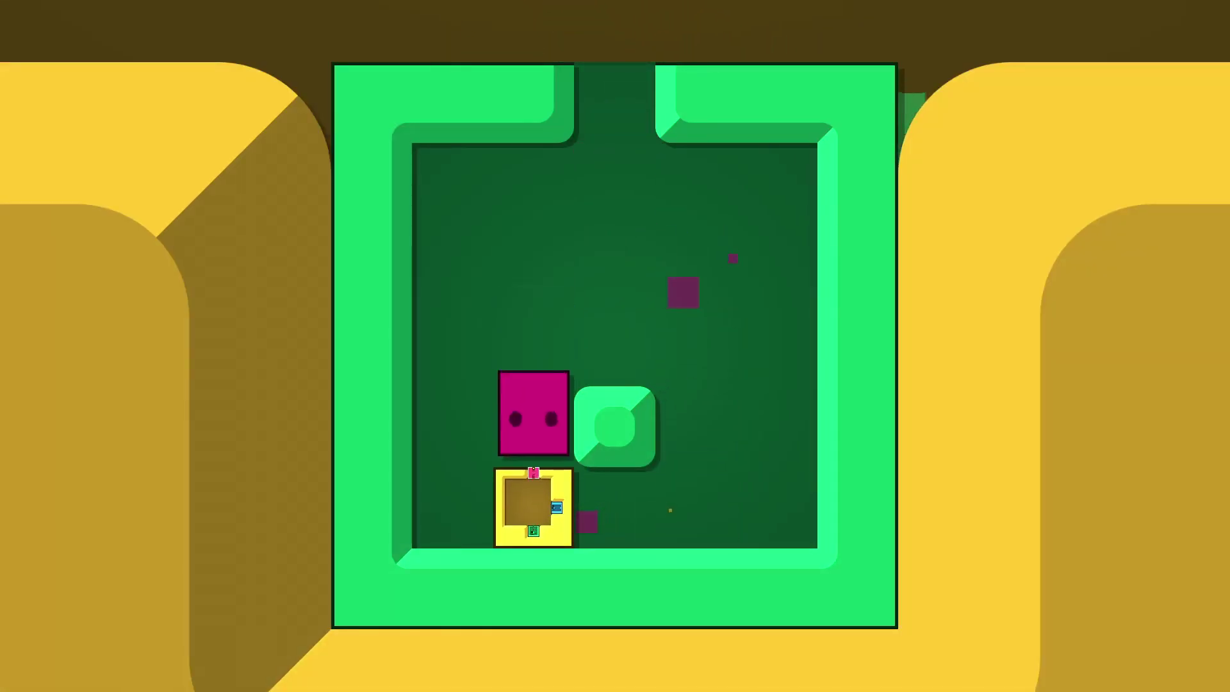
key(Down)
key(Down)
key(Left)
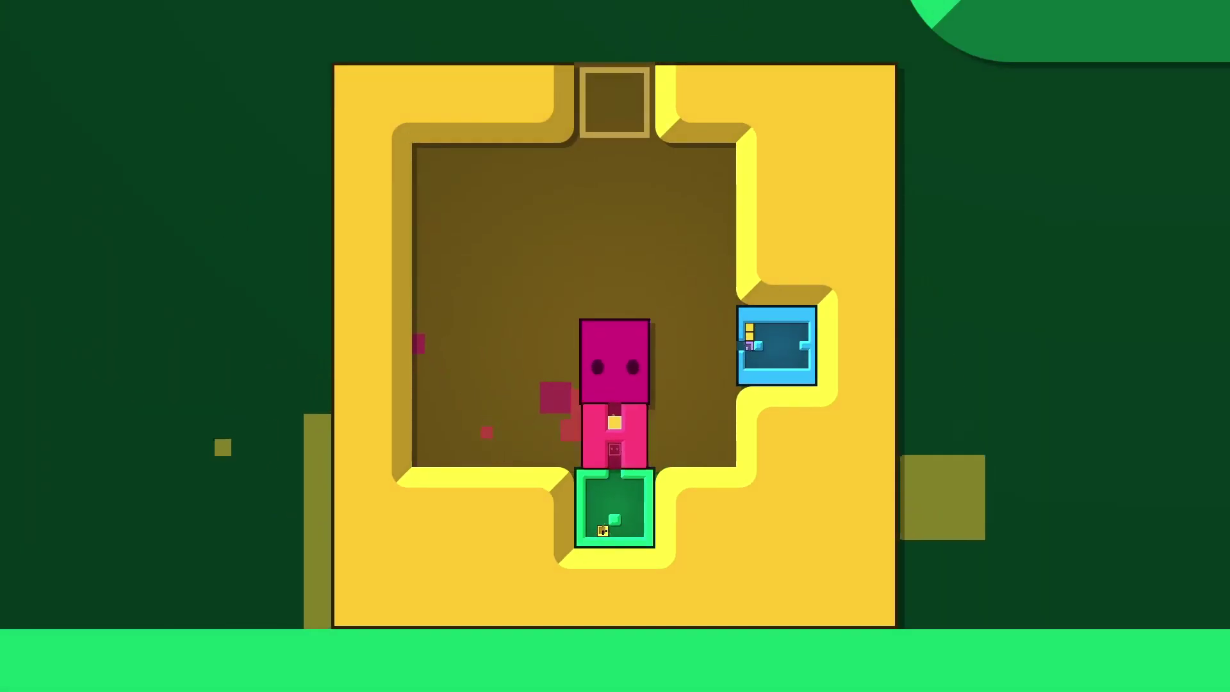
key(Down)
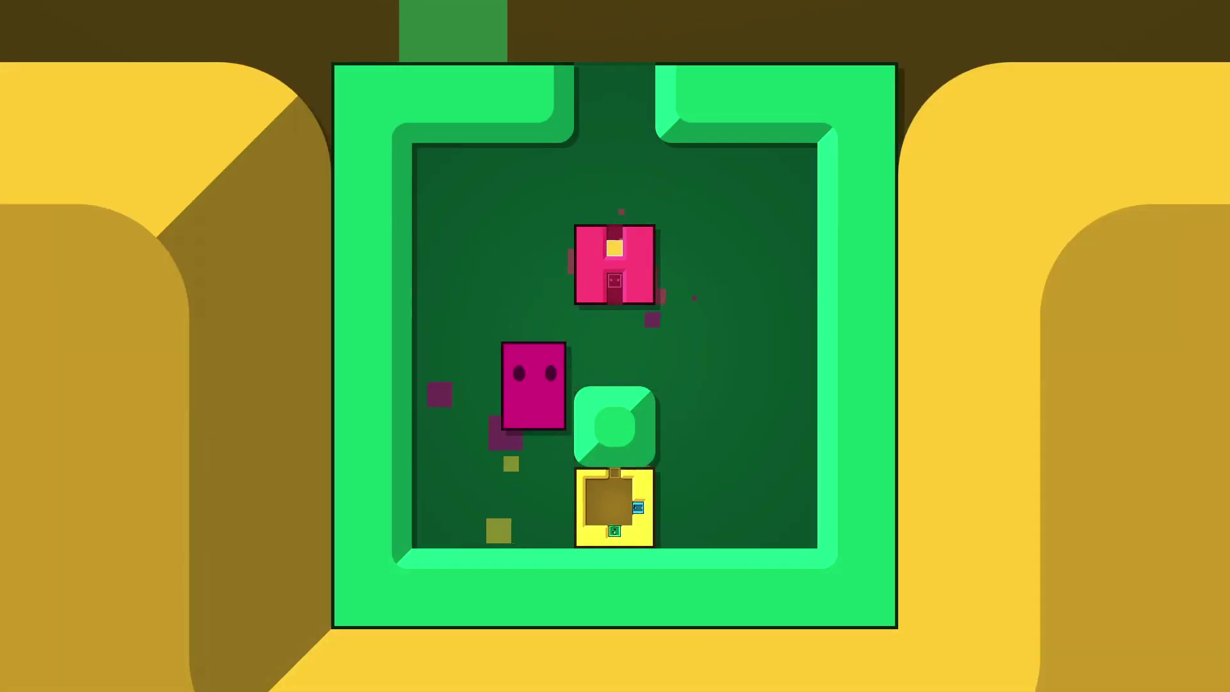
key(Up)
key(Up)
key(Up)
key(Up)
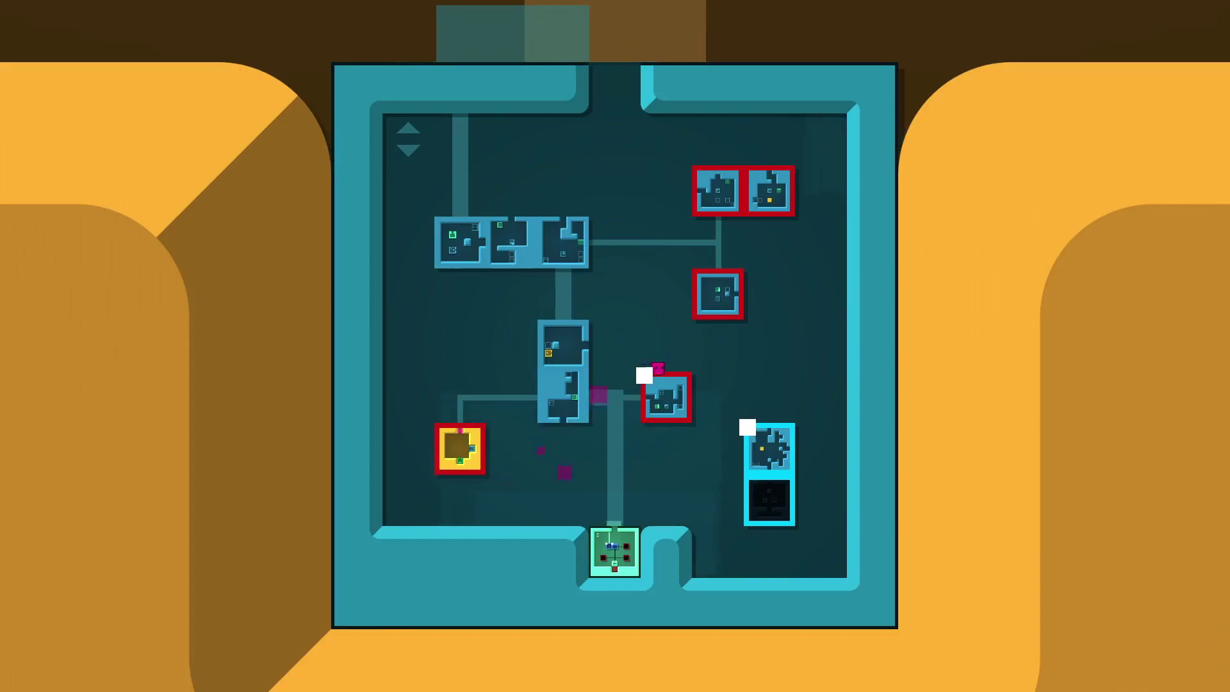
- Enter the next level and position the red player directly under the green E box
key(Return)
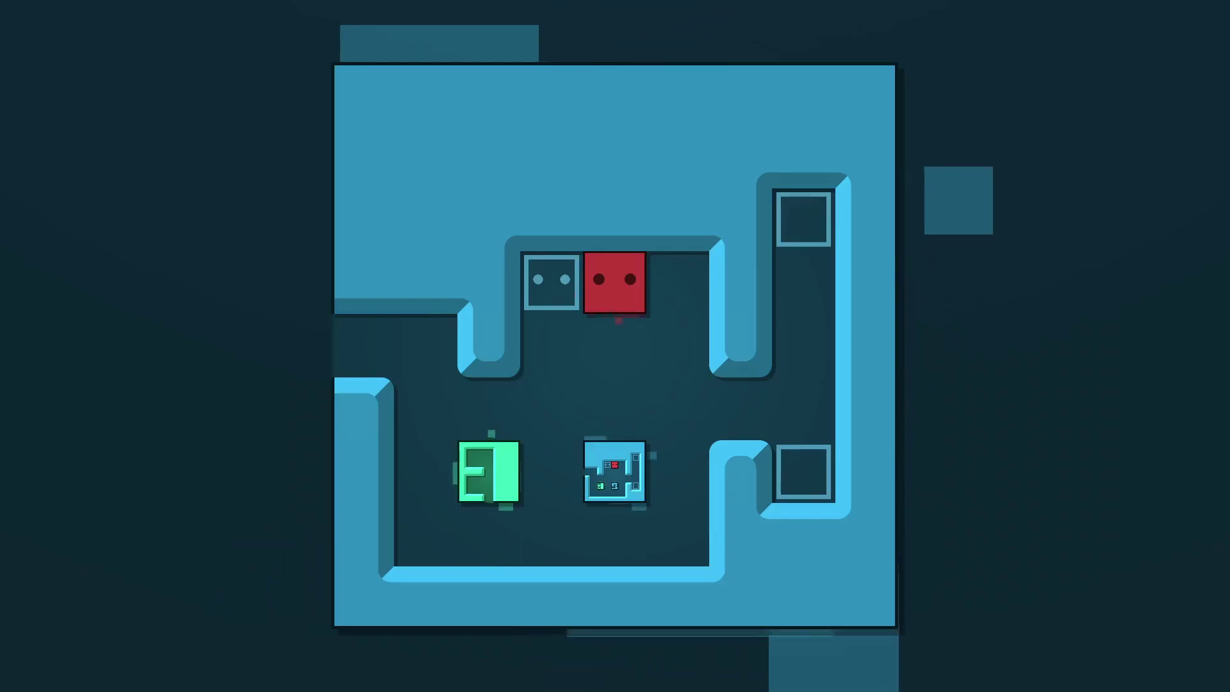
key(Down)
key(Down)
key(Left)
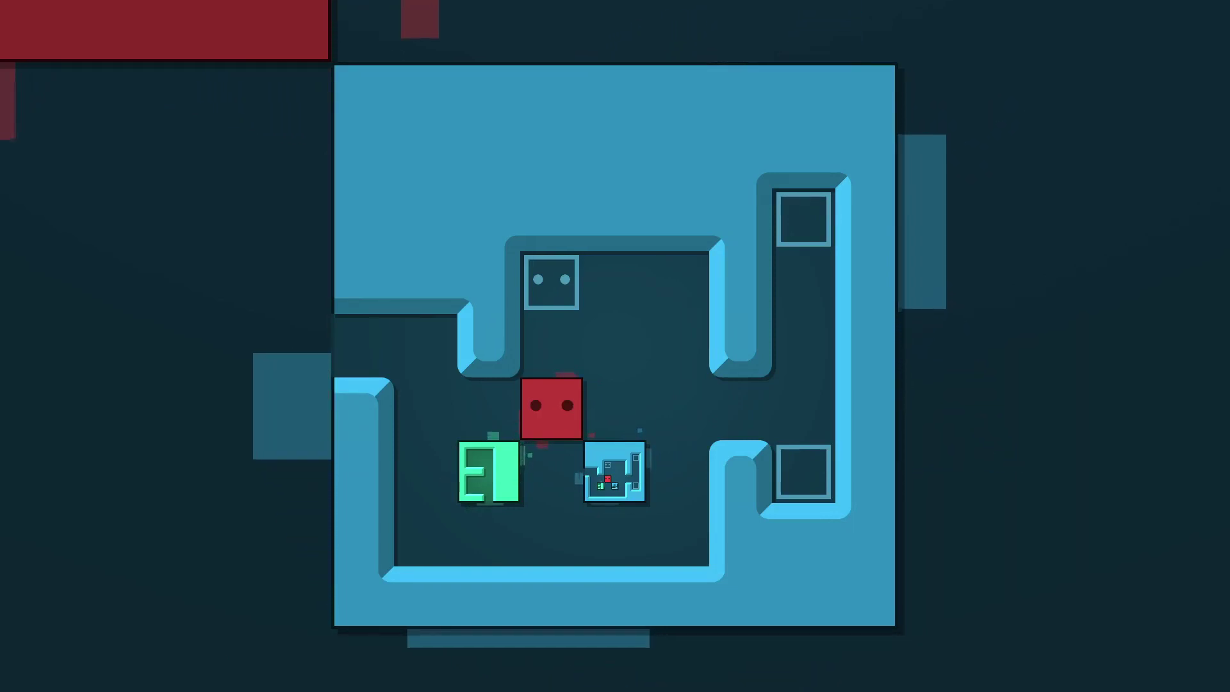
key(Down)
key(Down)
key(Left)
key(Right)
key(Left)
key(Up)
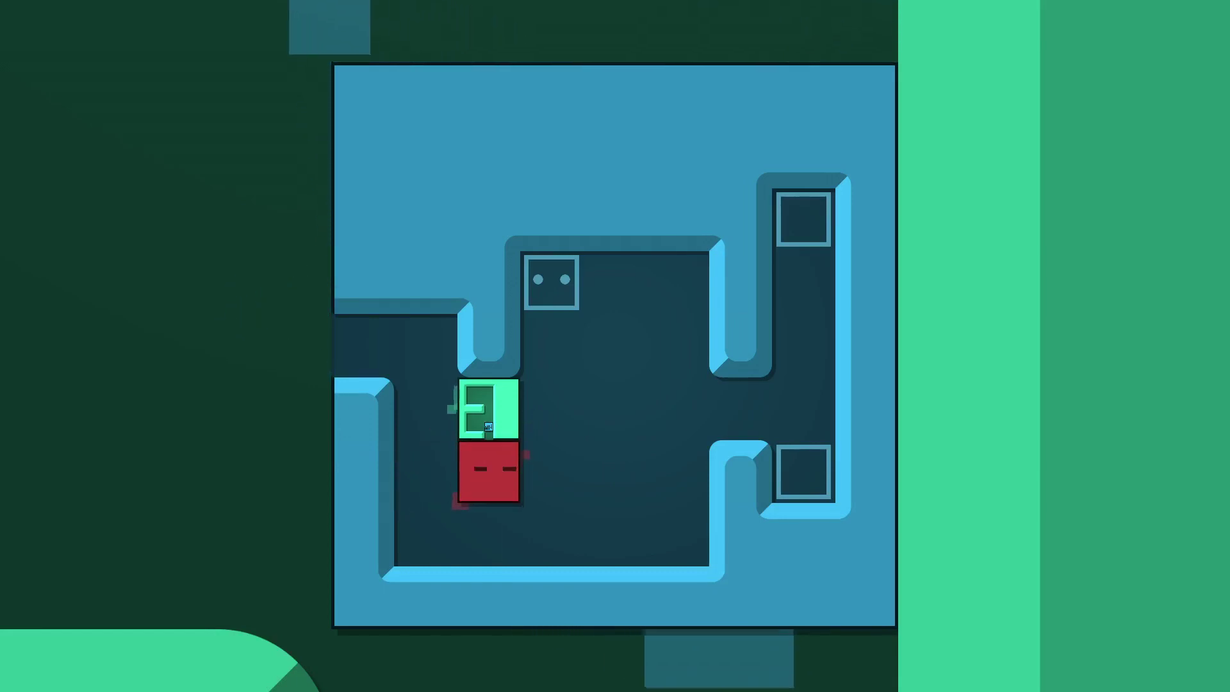
- Inside the E box, push the blue box up, then down one cell, and enter it
key(Up)
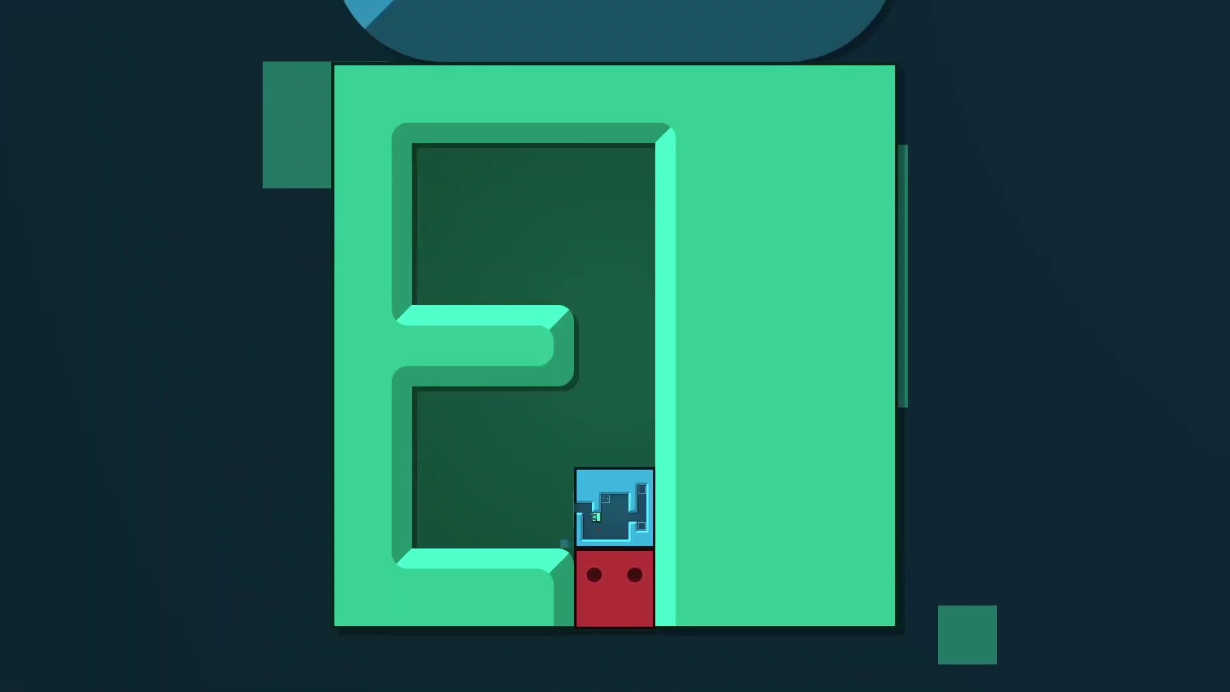
key(Up)
key(Up)
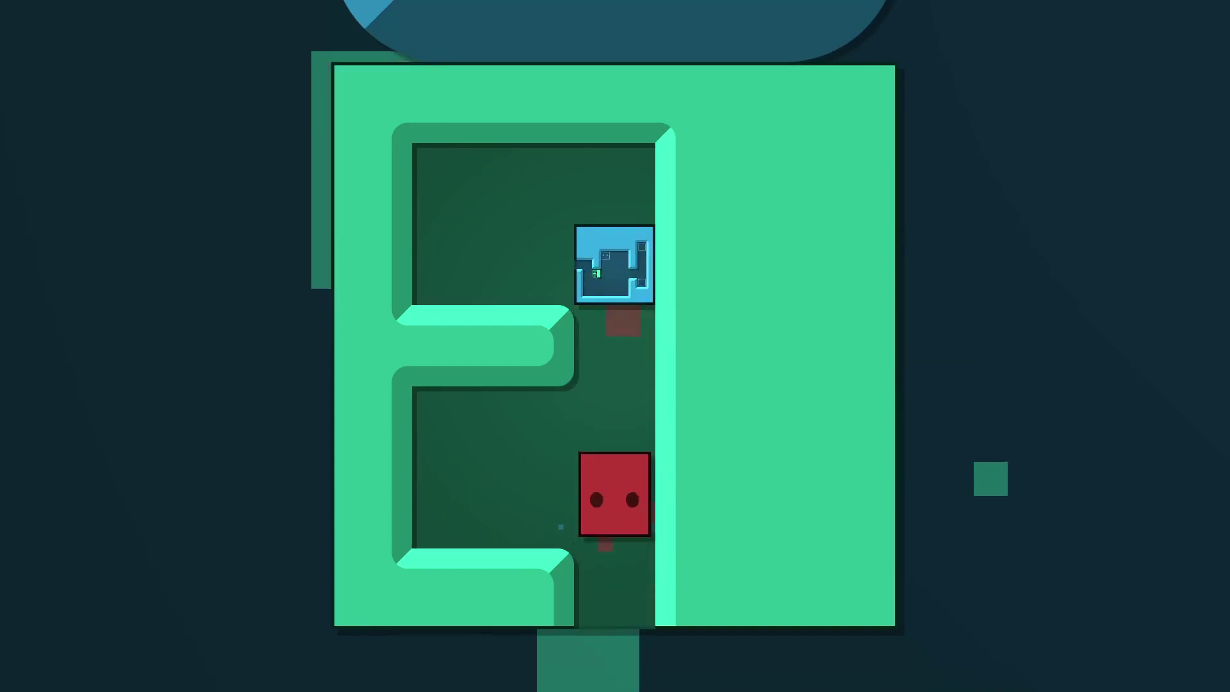
key(Up)
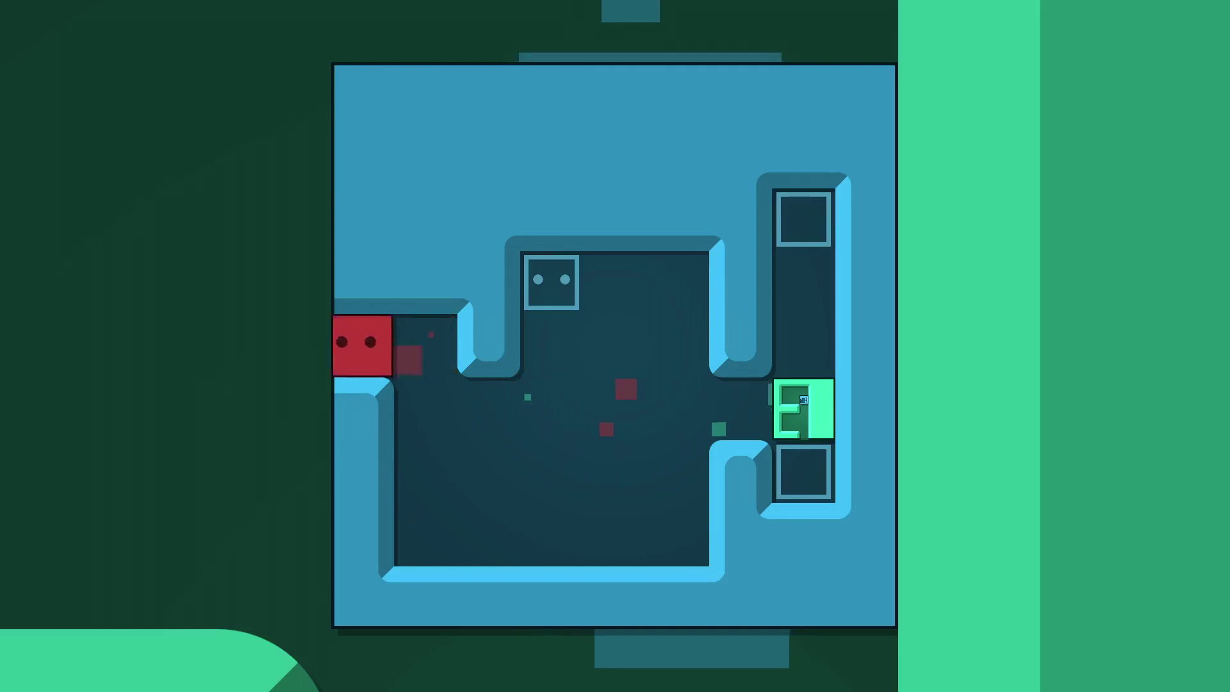
key(Left)
key(Right)
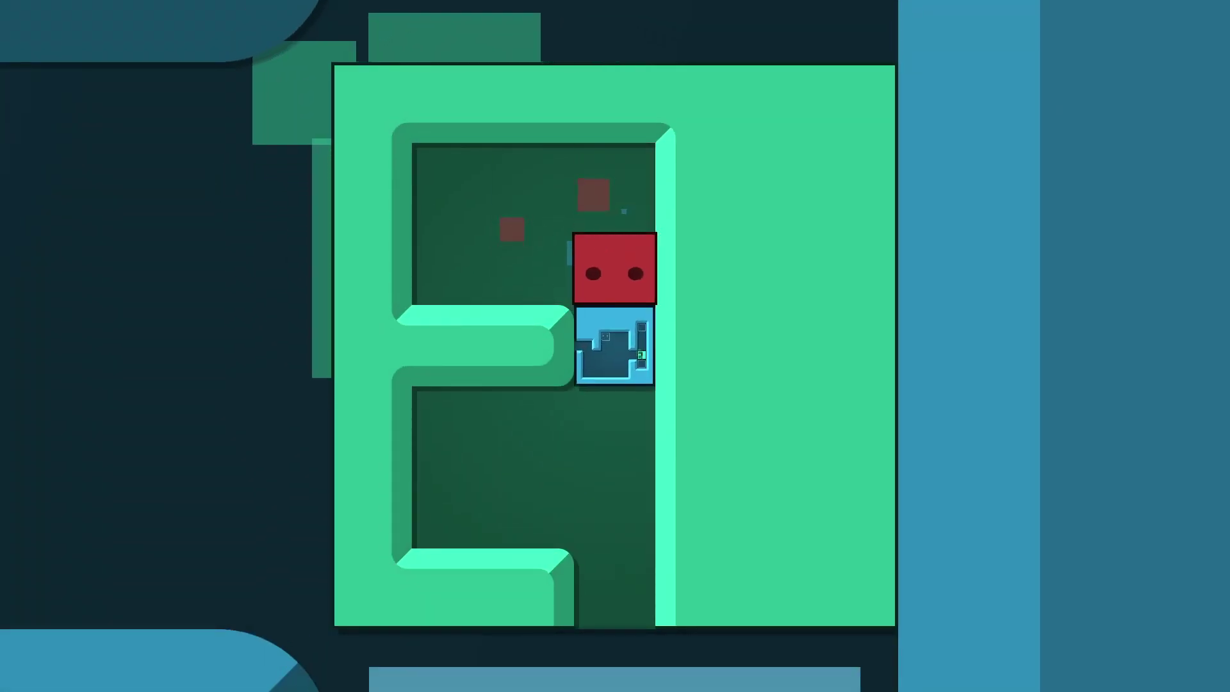
key(Down)
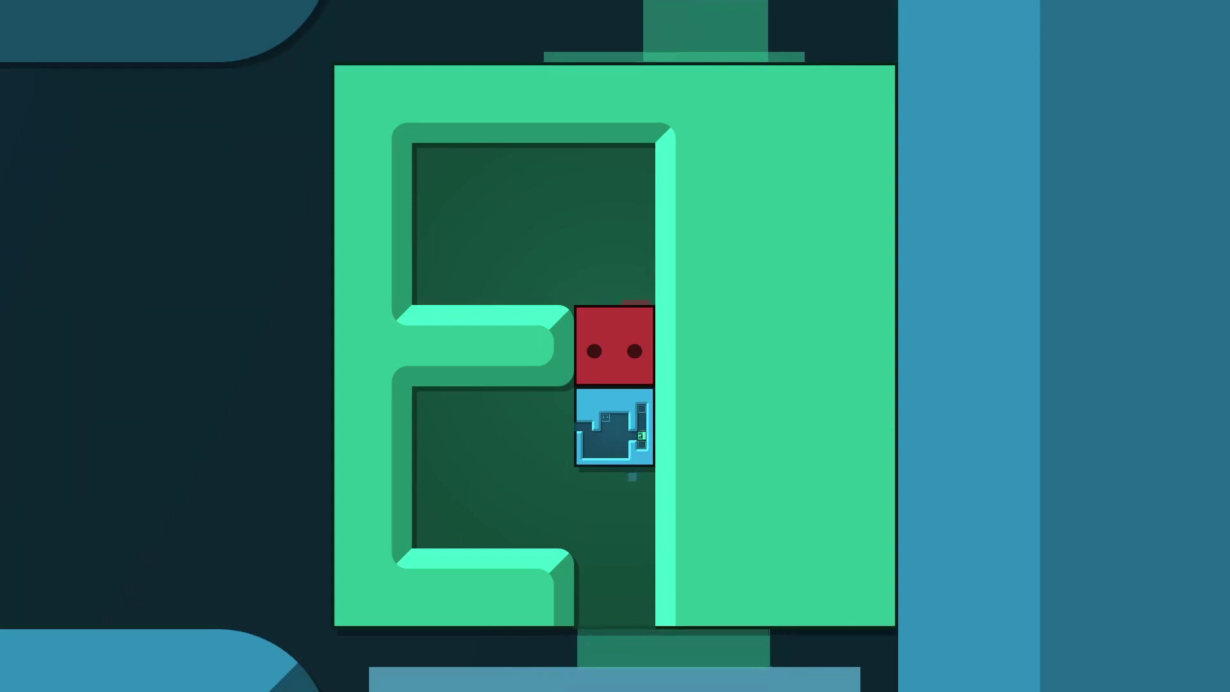
key(Down)
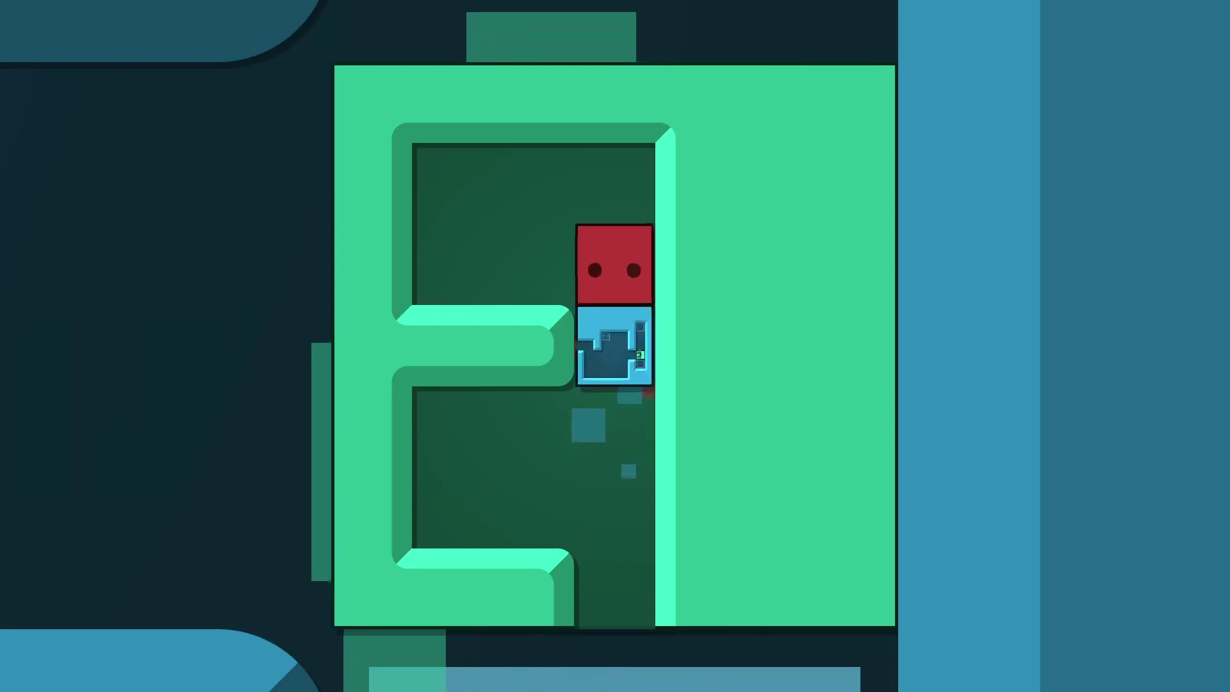
key(Right)
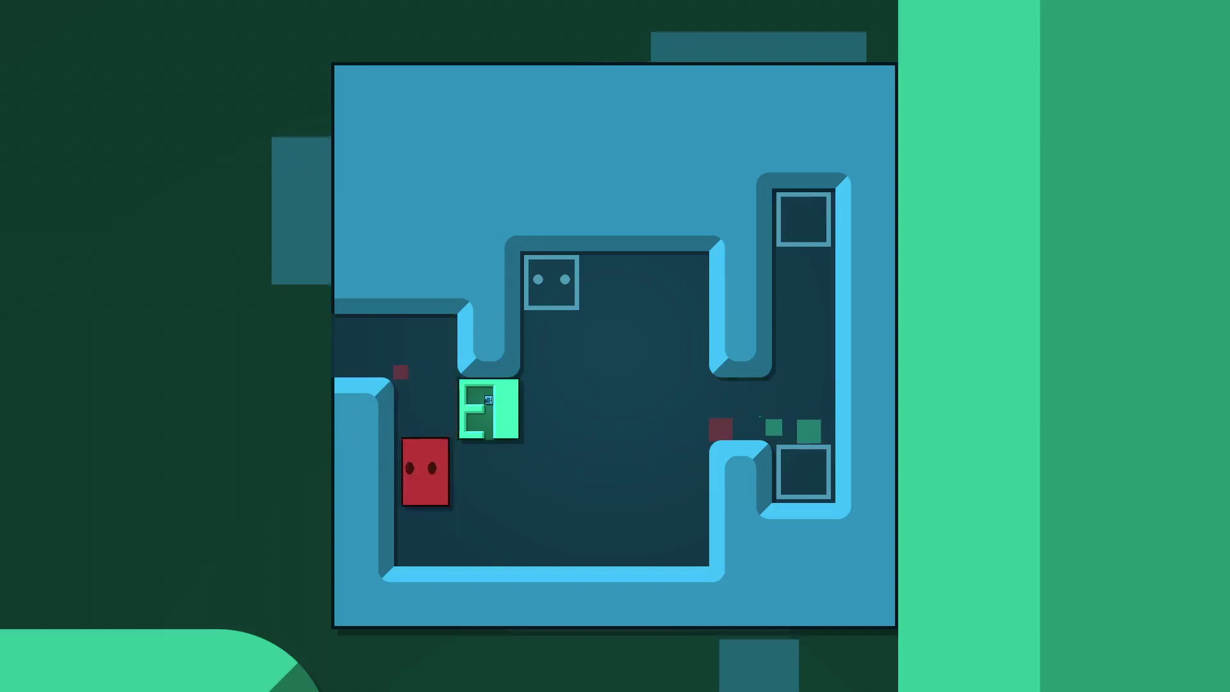
- Move between the green and blue interiors, pushing the blue box upward and re-entering it
key(Down)
key(Down)
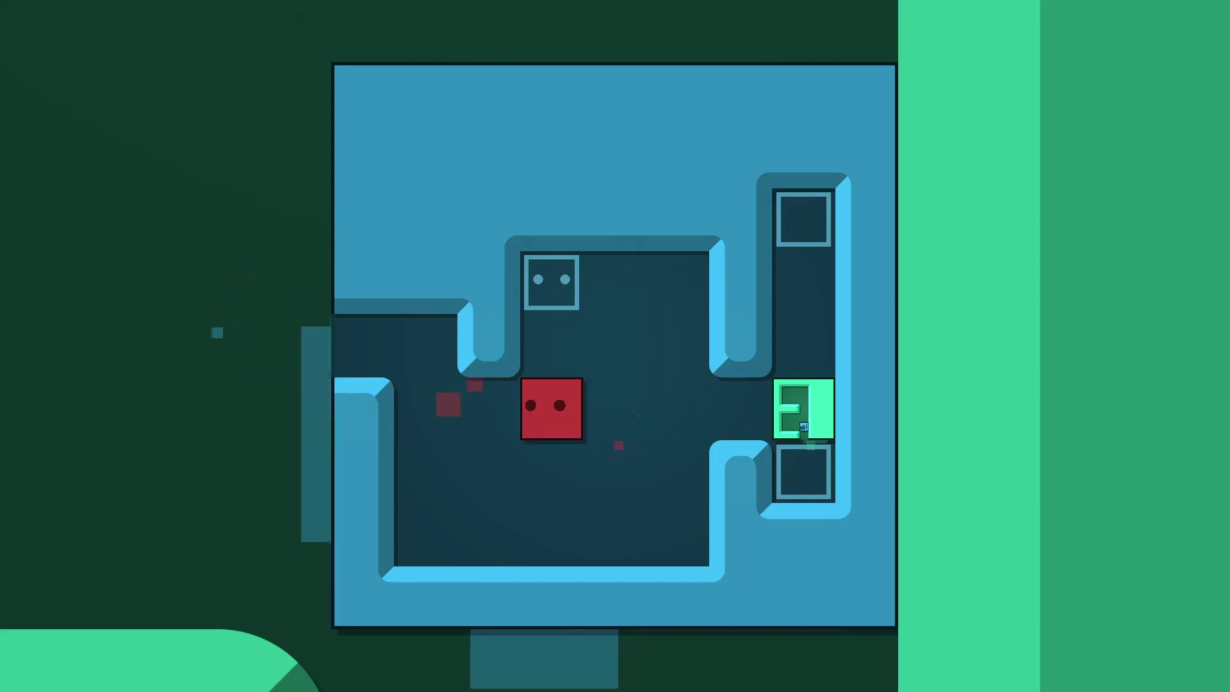
key(Down)
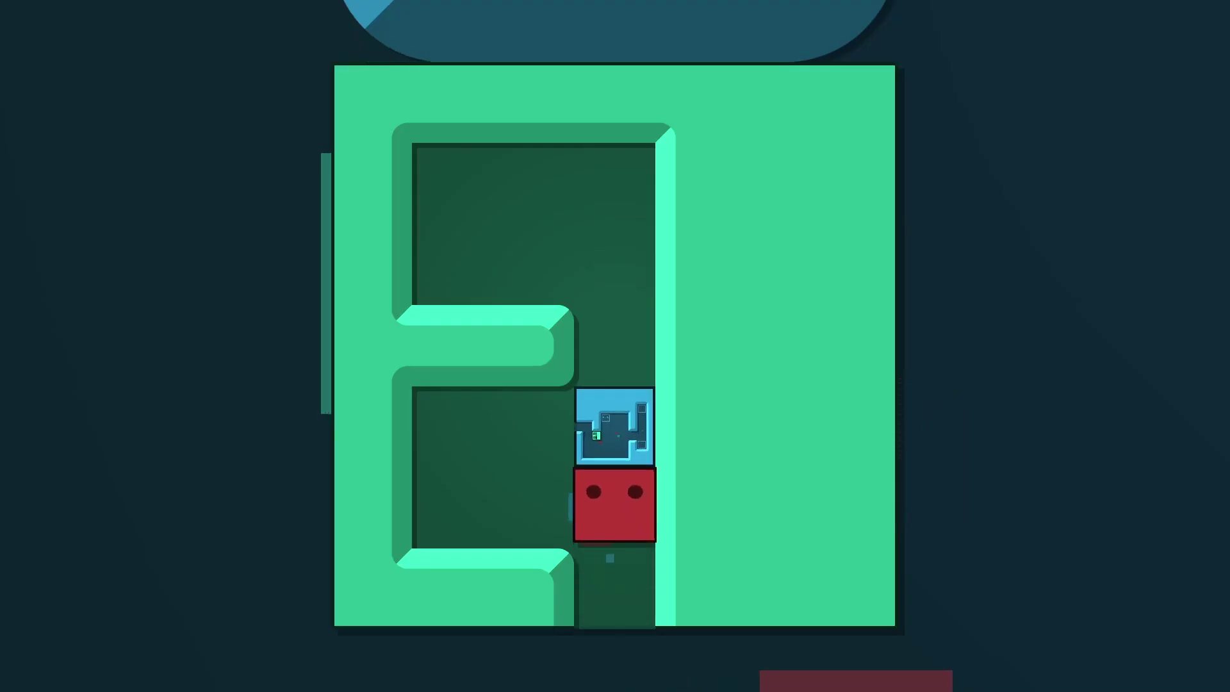
key(Down)
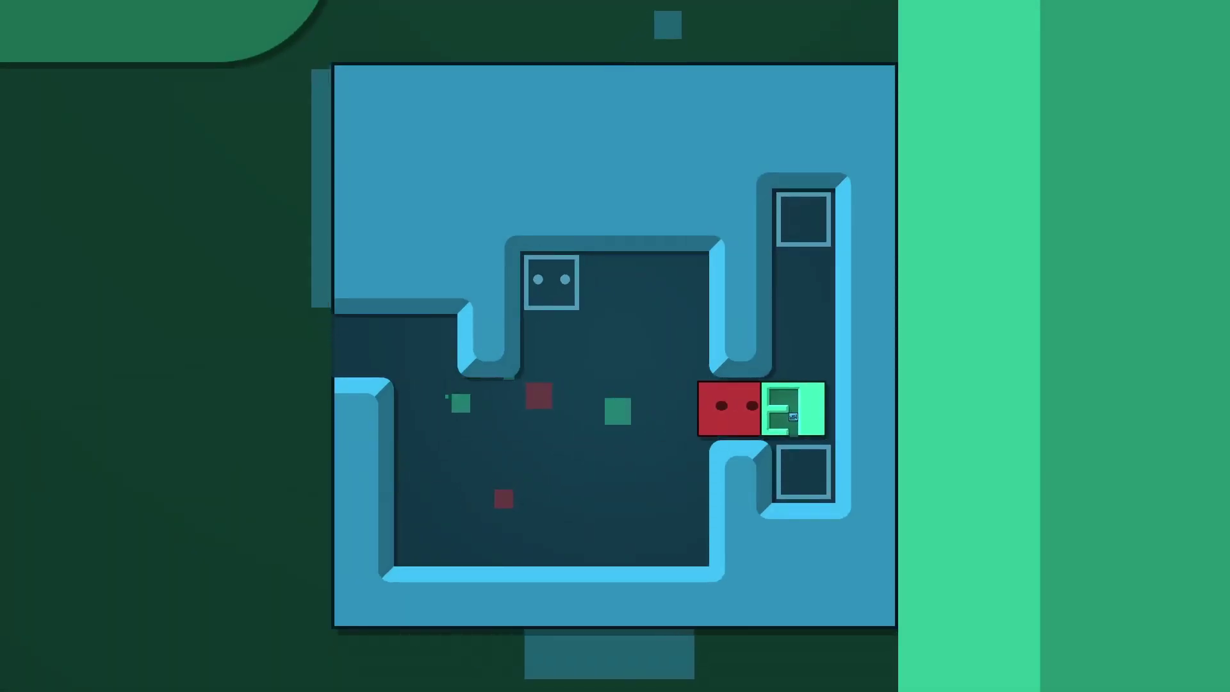
key(Left)
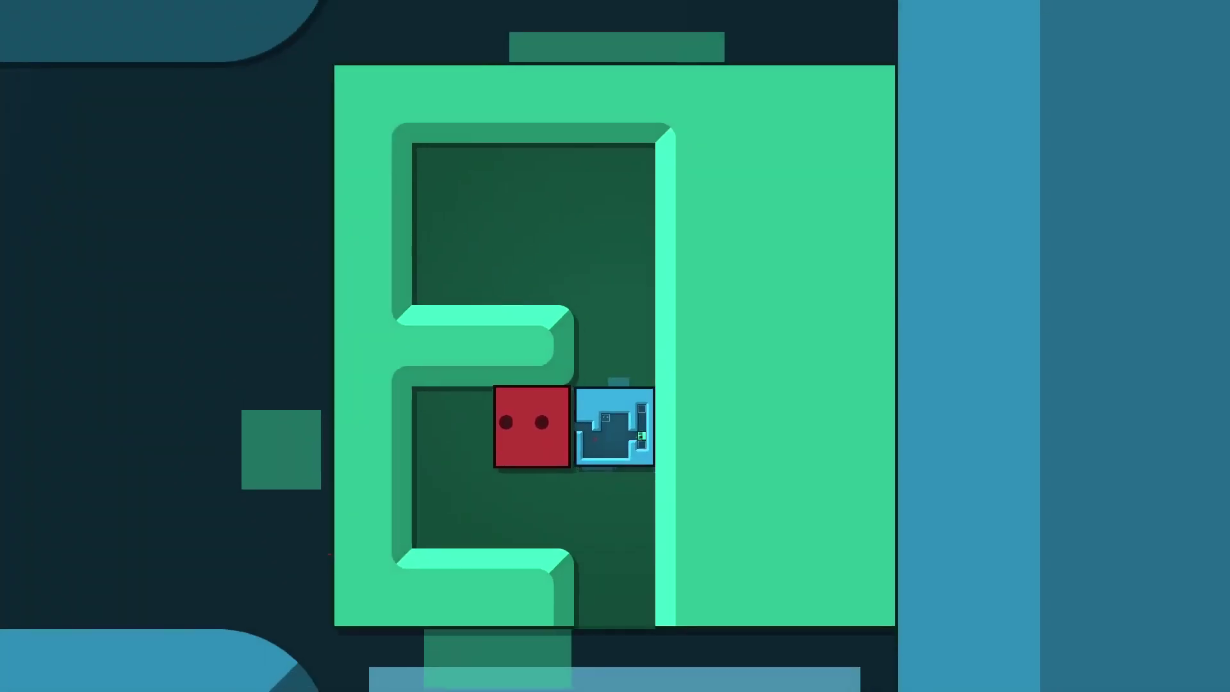
key(Up)
key(Down)
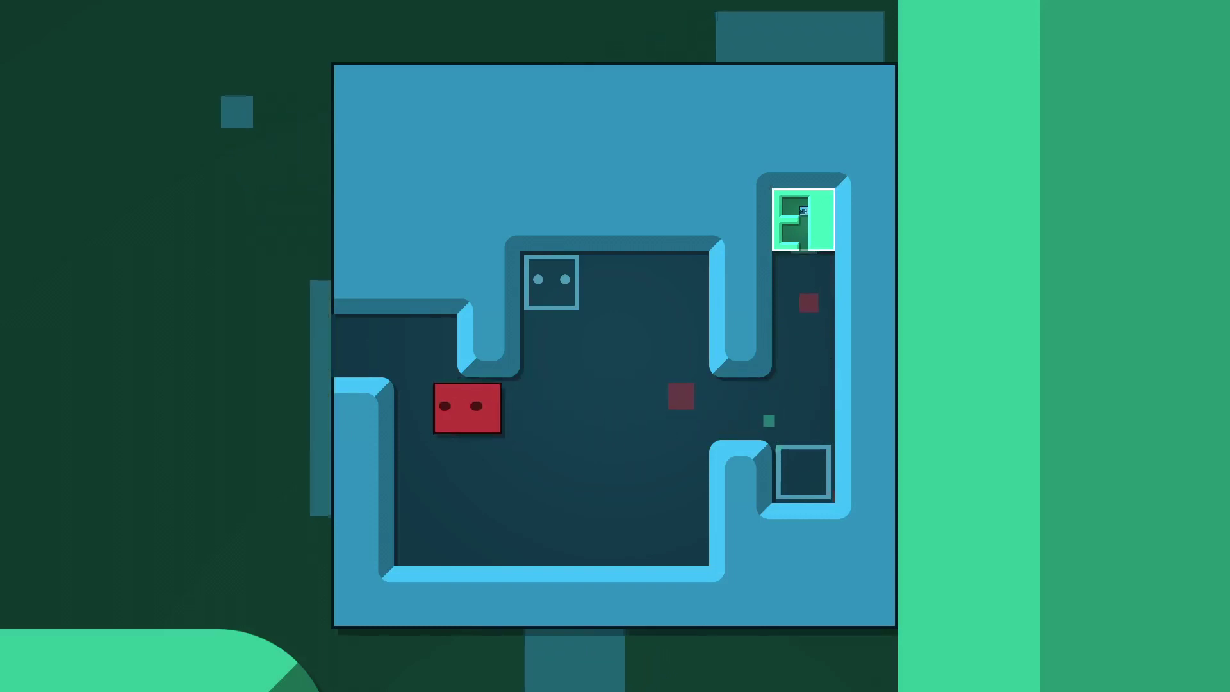
- Push the blue box along the top corridor into its goal slot and exit to the map
key(Right)
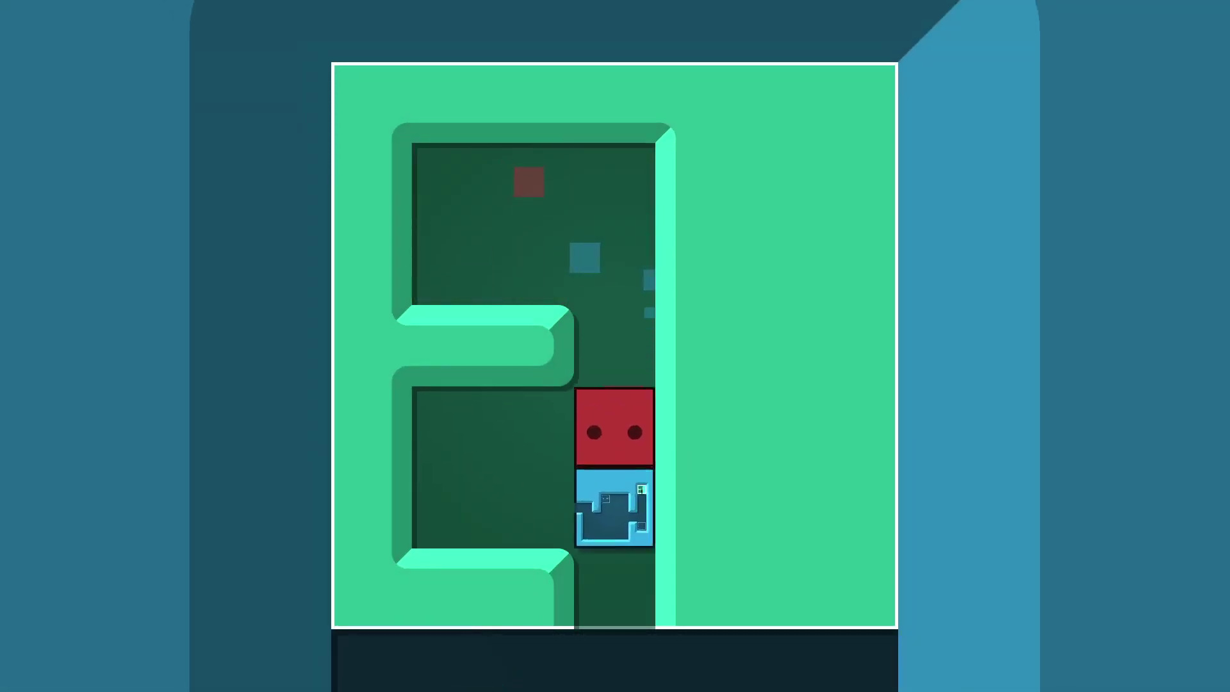
key(Down)
key(Down)
key(r)
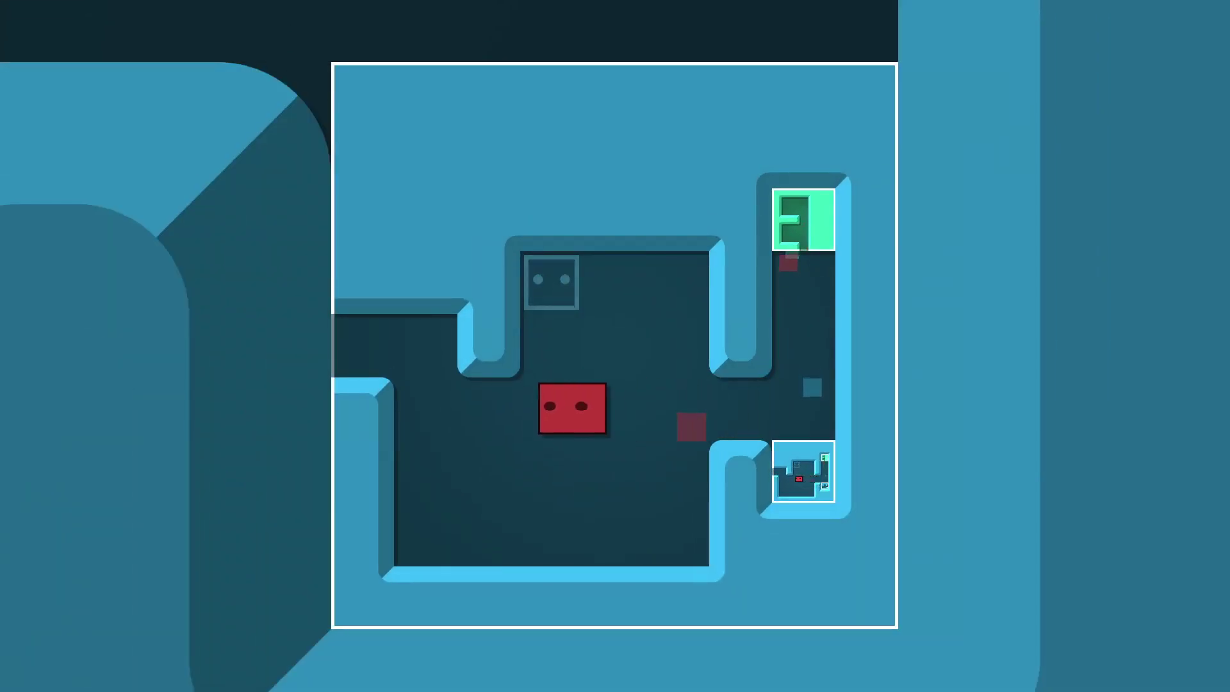
key(Escape)
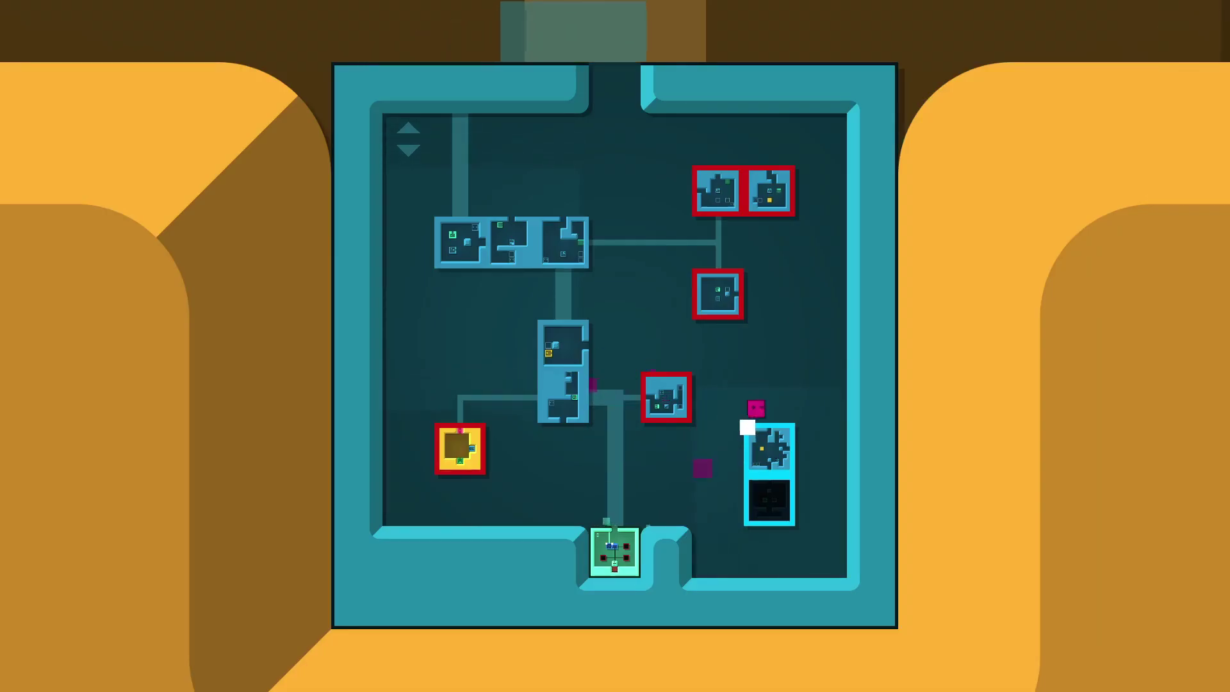
- Enter the next level, step the player onto the patterned box, and climb out
key(Return)
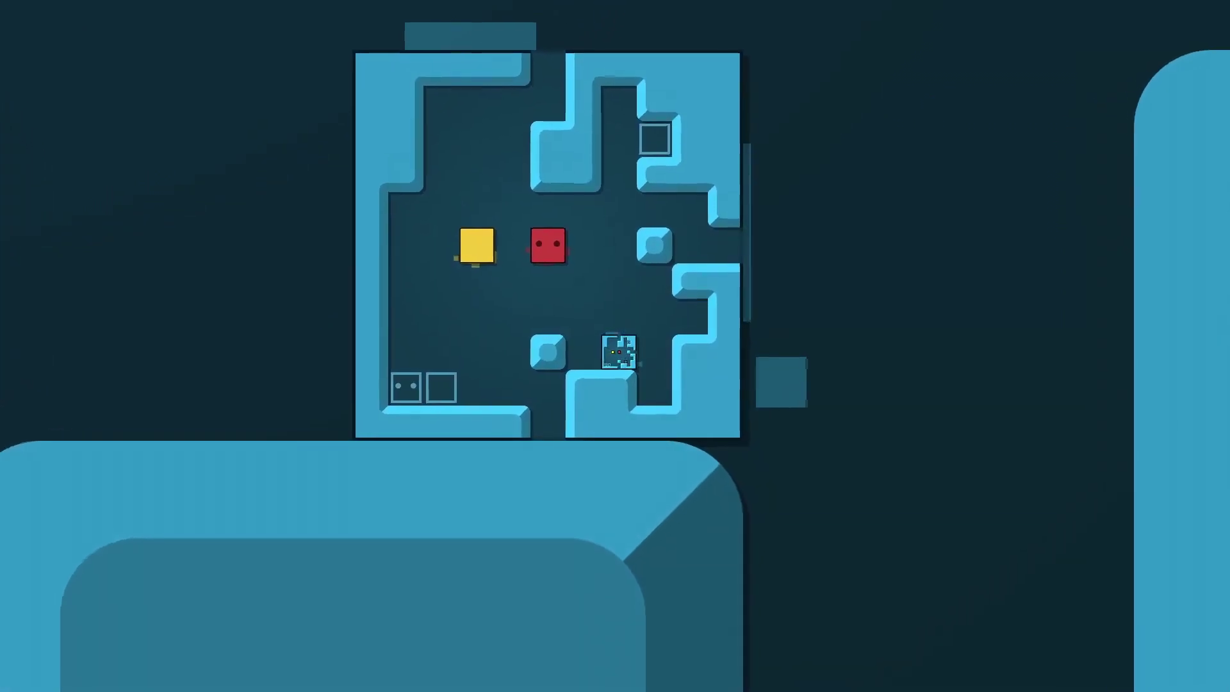
key(Down)
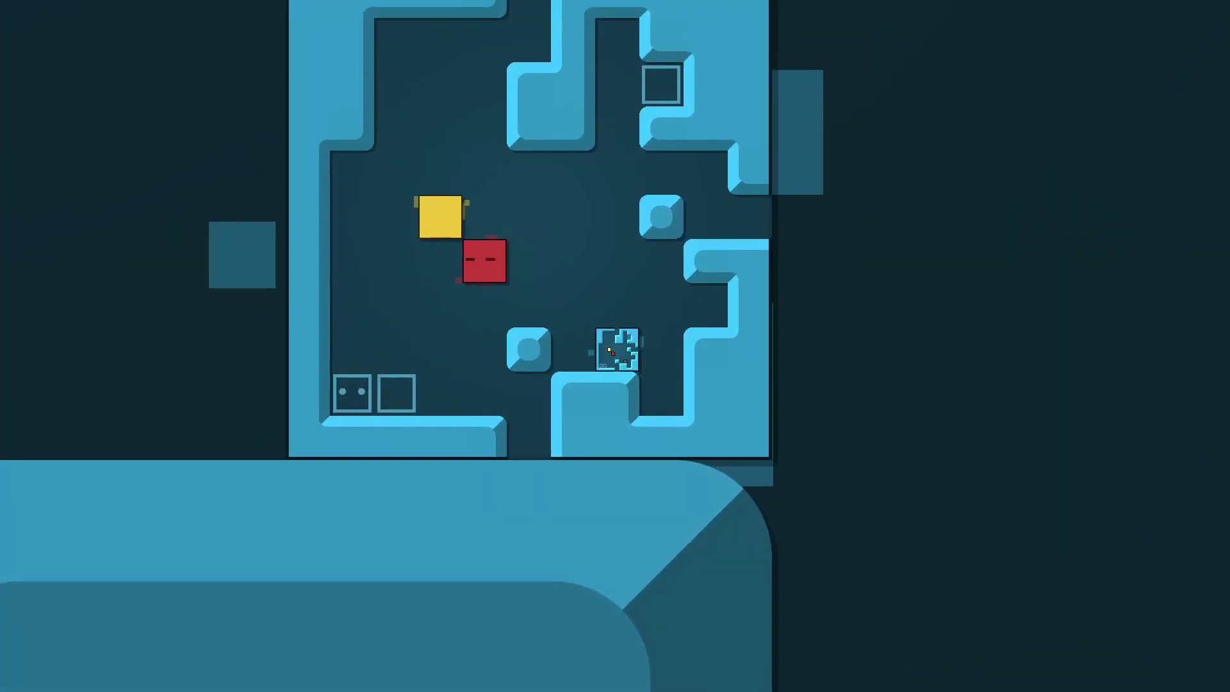
key(Right)
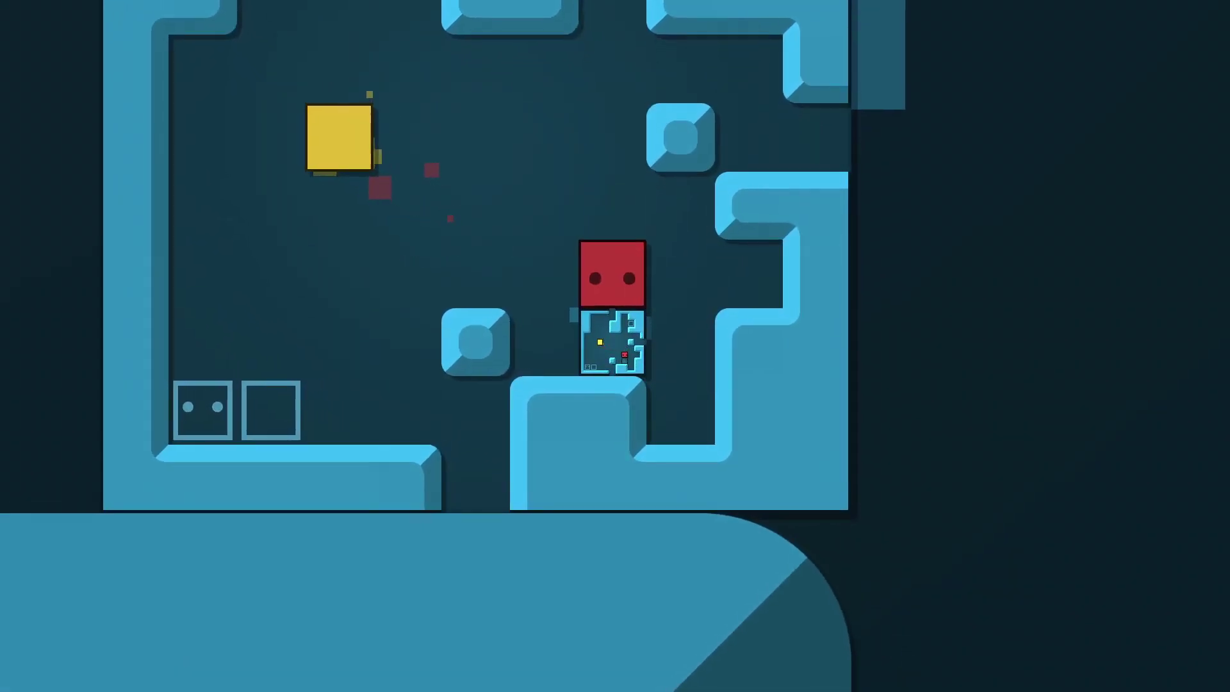
key(Up)
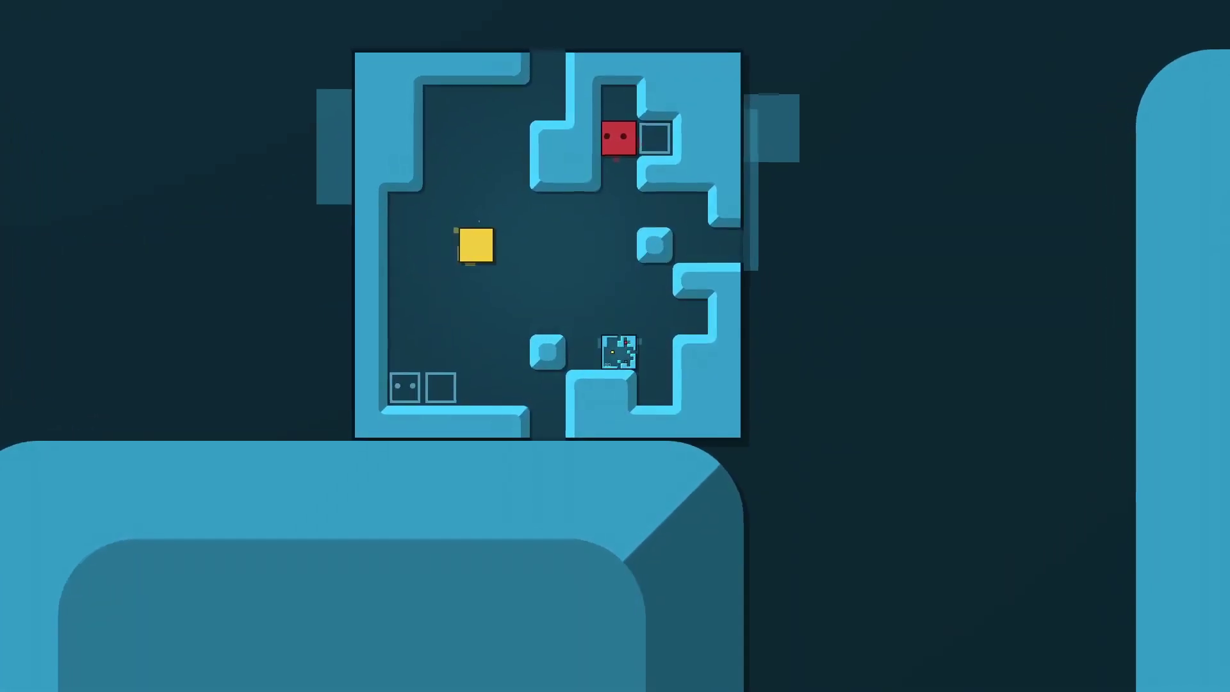
- Maneuver the red player under the yellow block, then back beside it
key(Down)
key(Left)
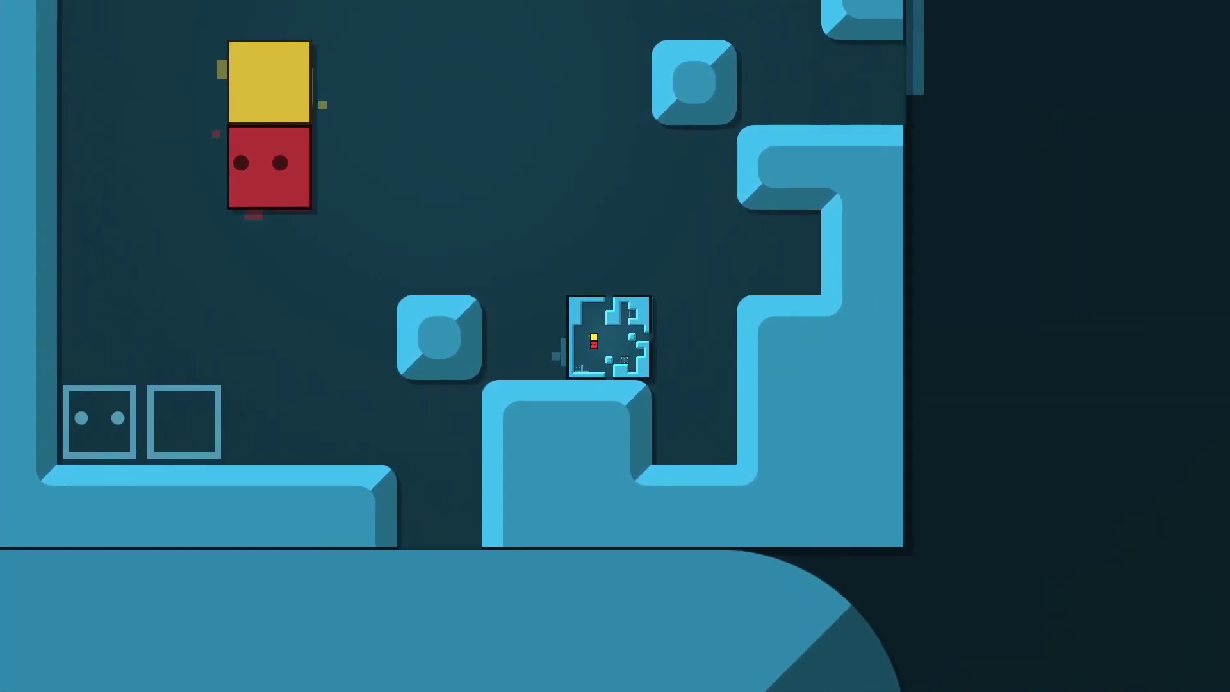
key(Right)
key(Right)
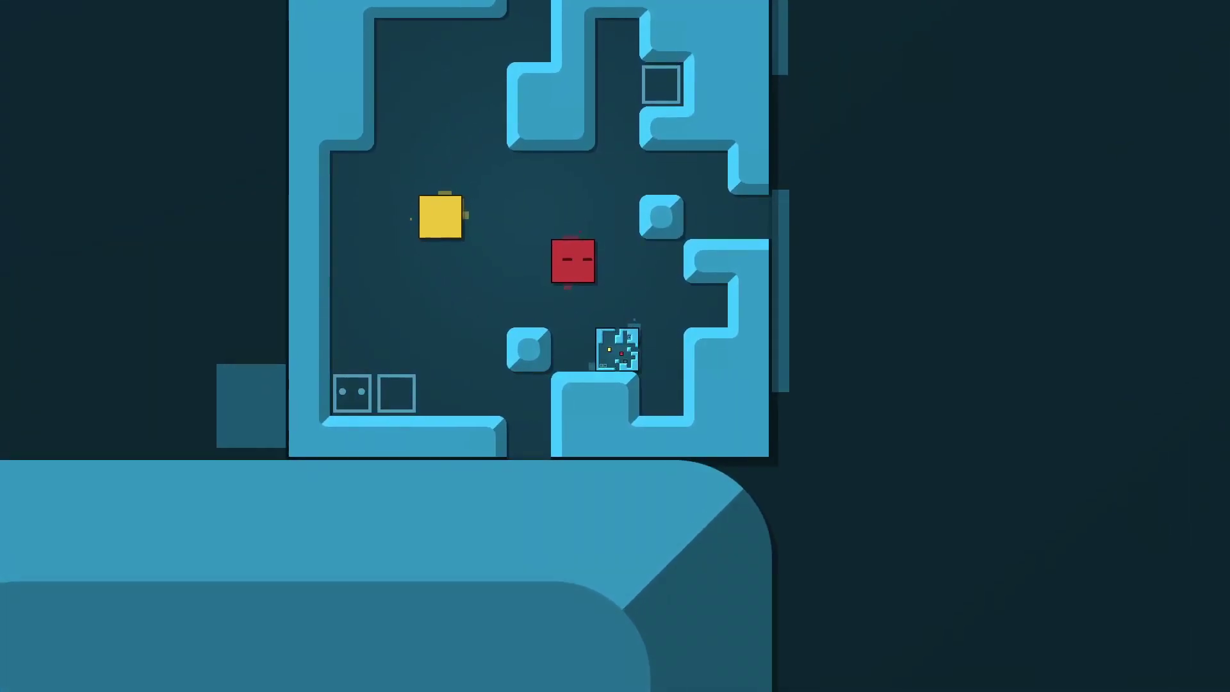
key(Left)
key(Left)
key(Left)
key(Up)
key(Left)
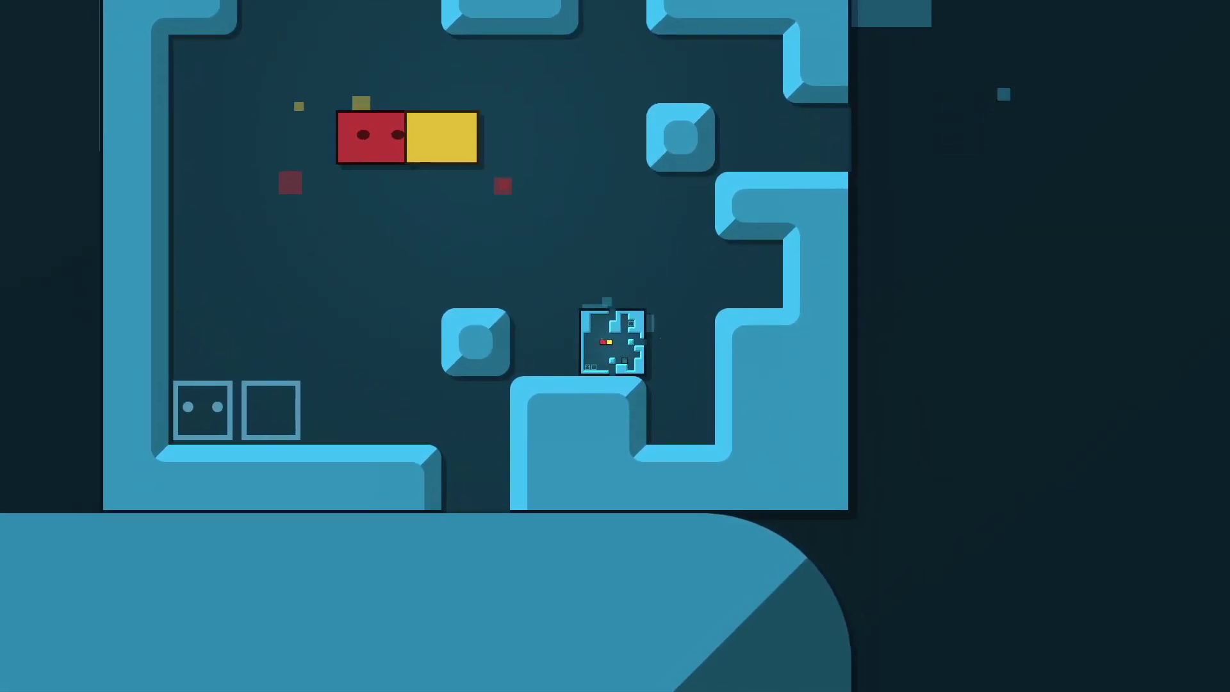
- Reposition around the yellow block and push it up several cells
key(Right)
key(Right)
key(Up)
key(Right)
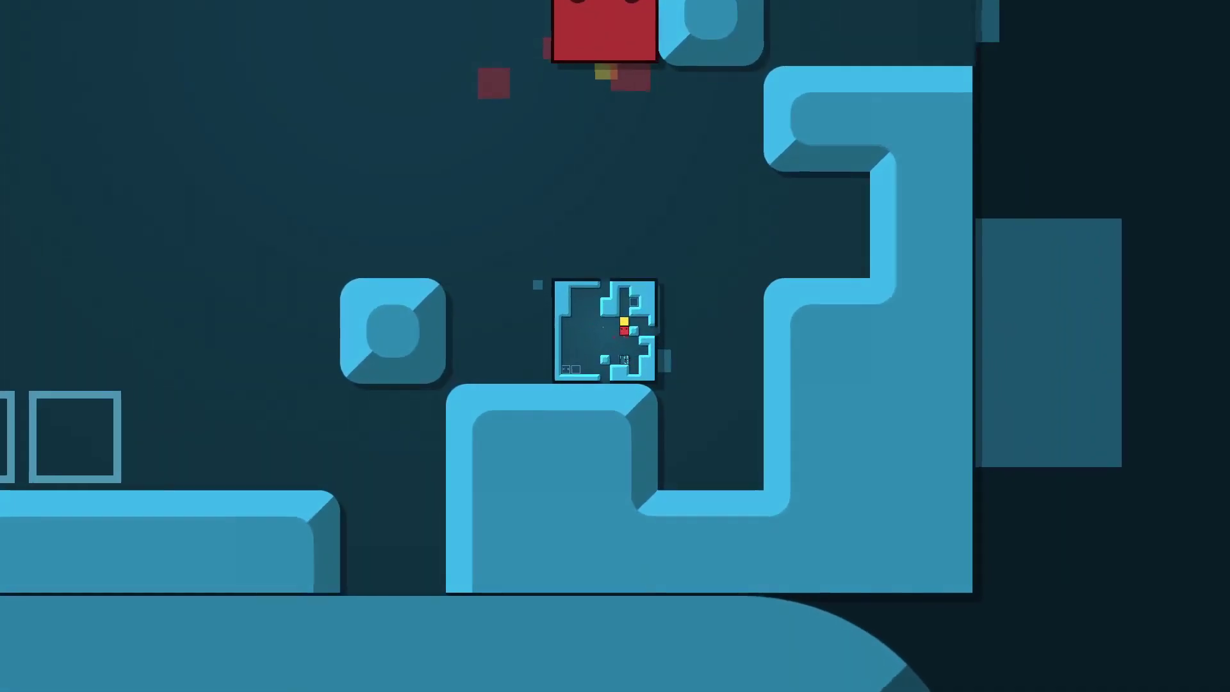
key(Up)
key(Up)
key(Up)
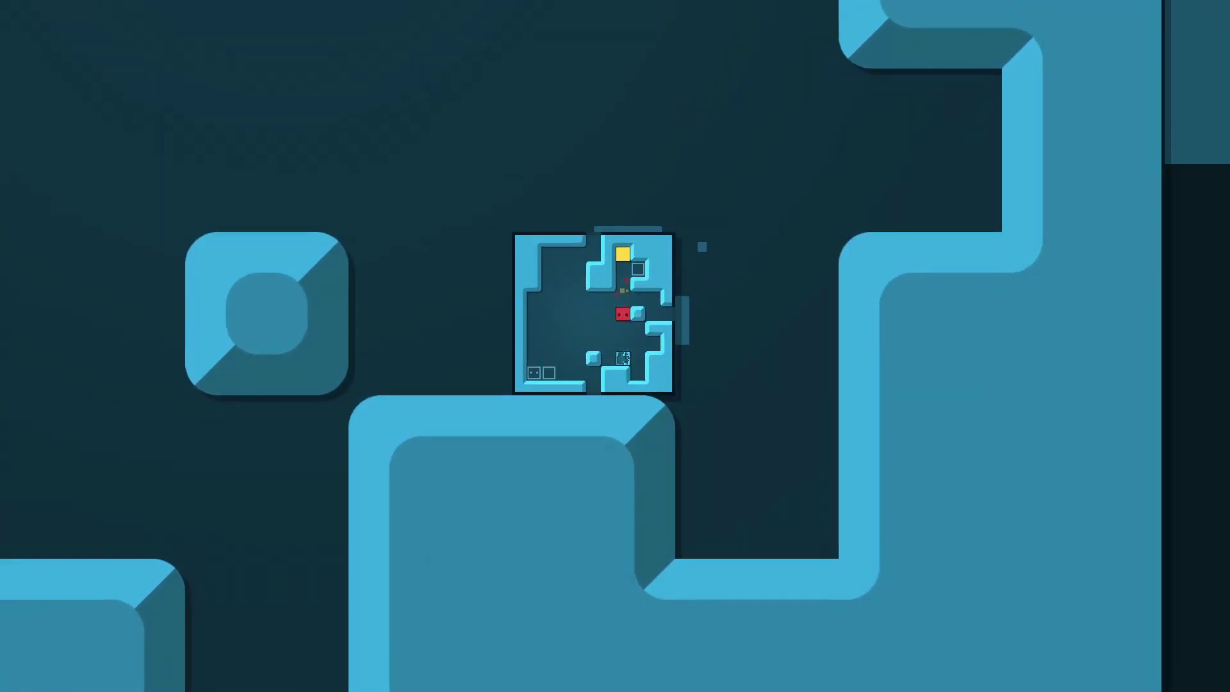
- Drop into the outer room and move the player to its top-left area
key(Down)
key(Left)
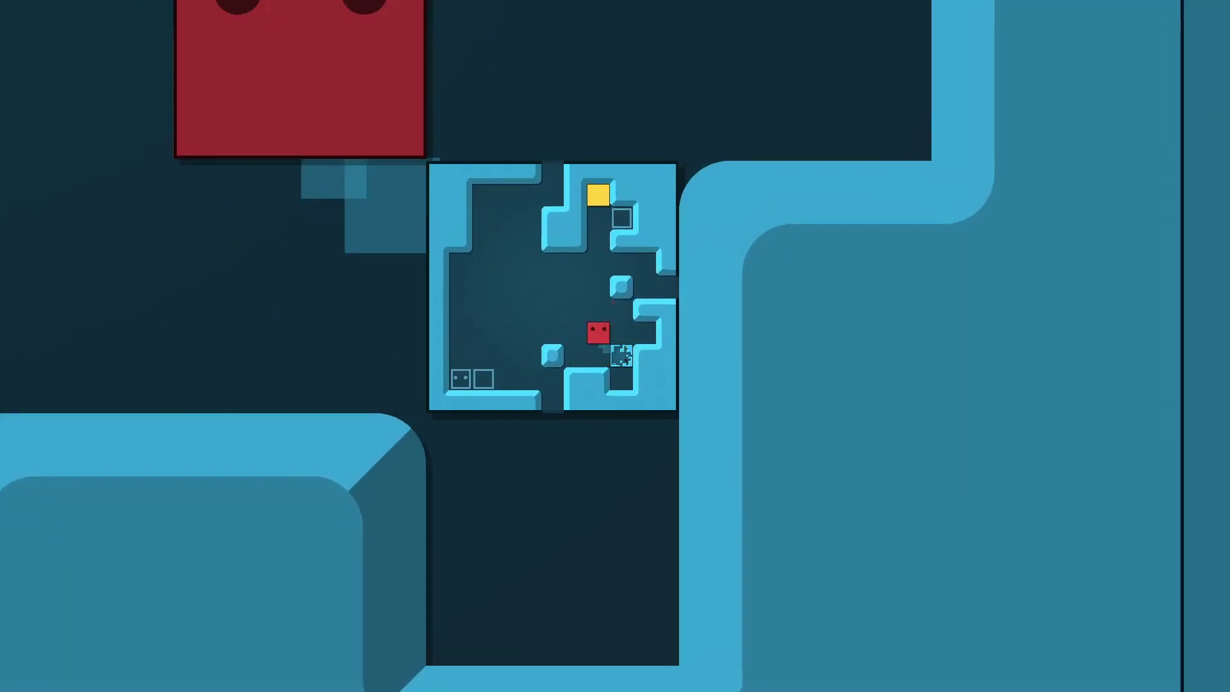
key(Up)
key(Left)
key(Up)
key(Up)
key(Up)
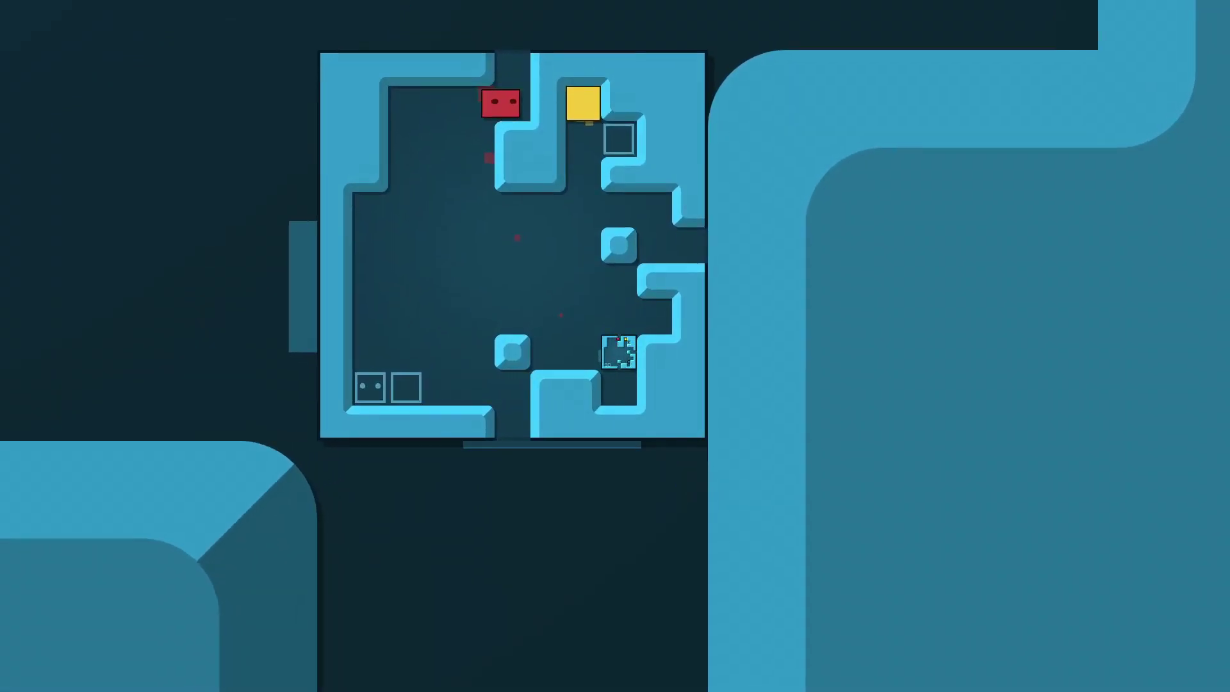
key(Up)
- Enter the patterned box, return to the outer room, and walk past the patterned box
key(Down)
key(Down)
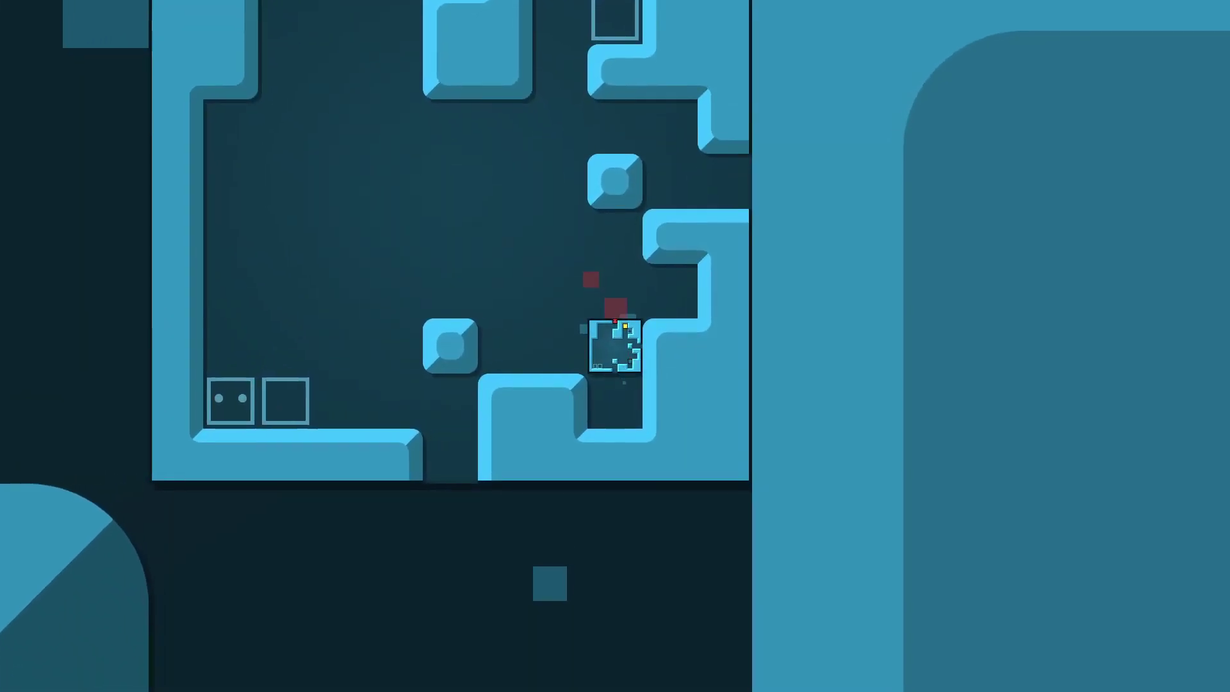
key(Down)
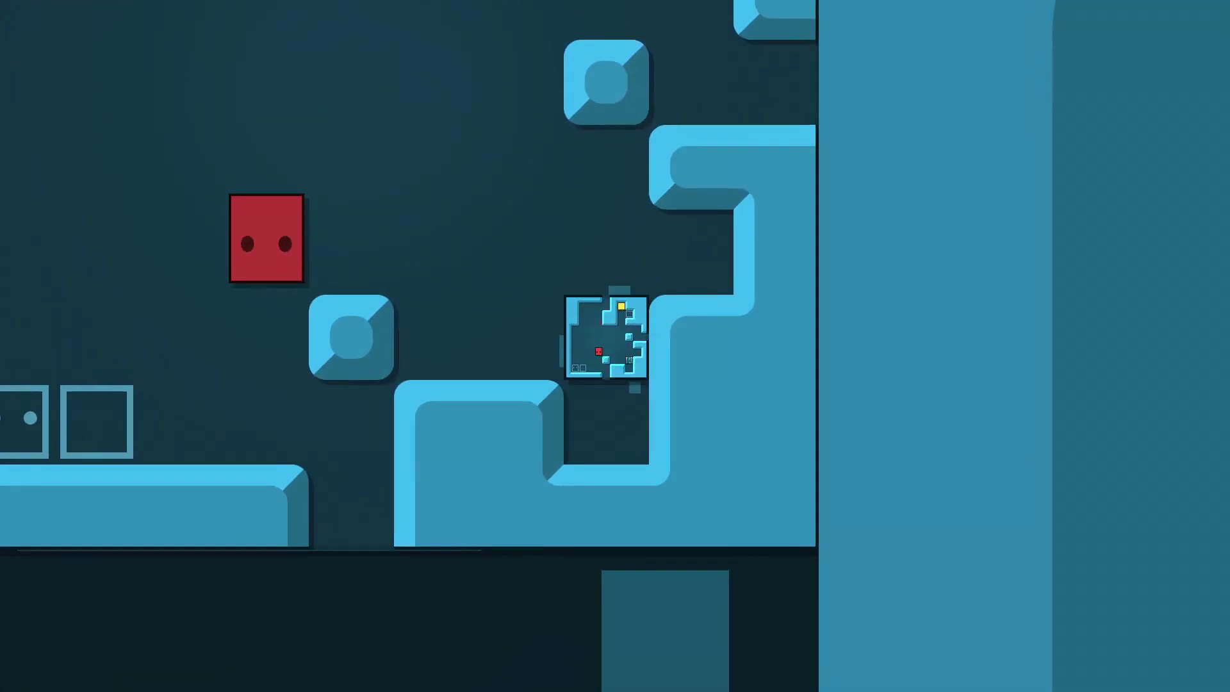
key(Up)
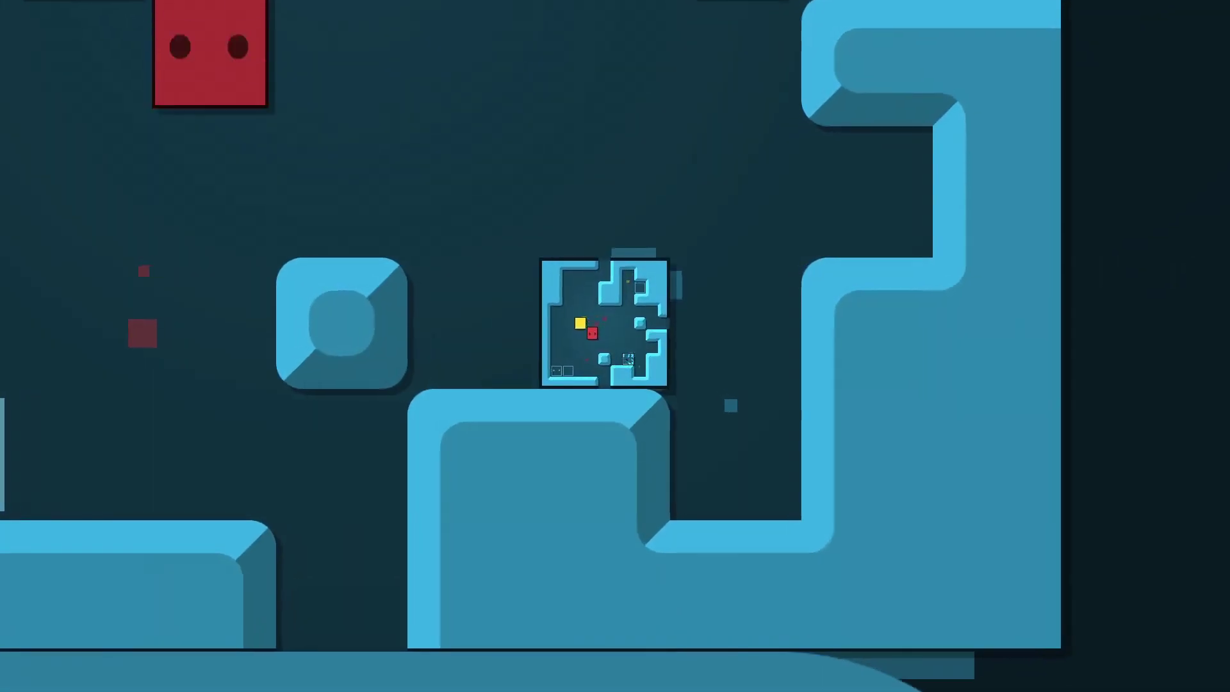
key(Left)
key(Down)
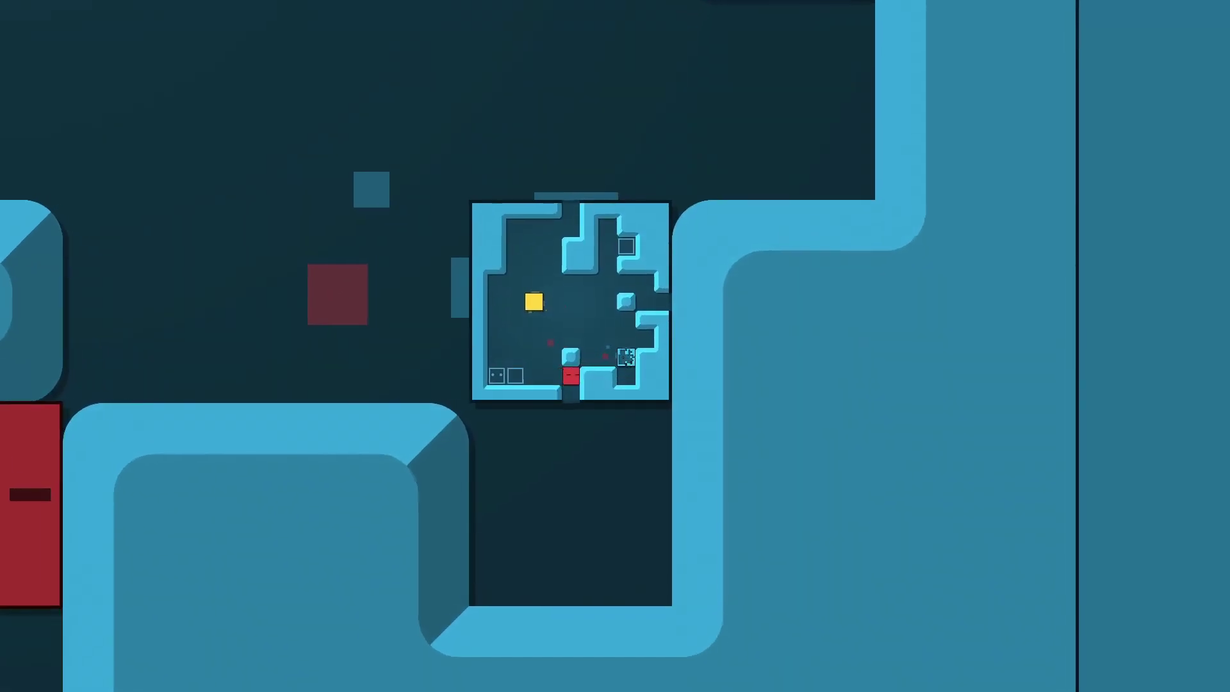
key(Right)
key(Up)
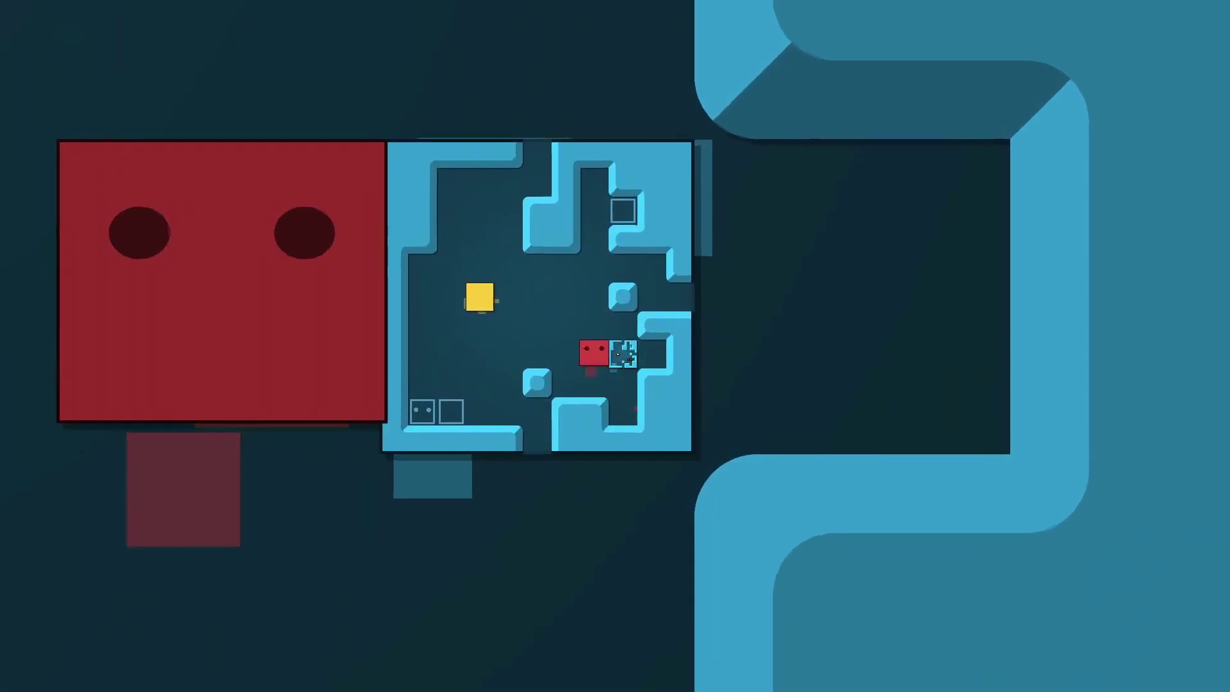
key(Right)
key(Right)
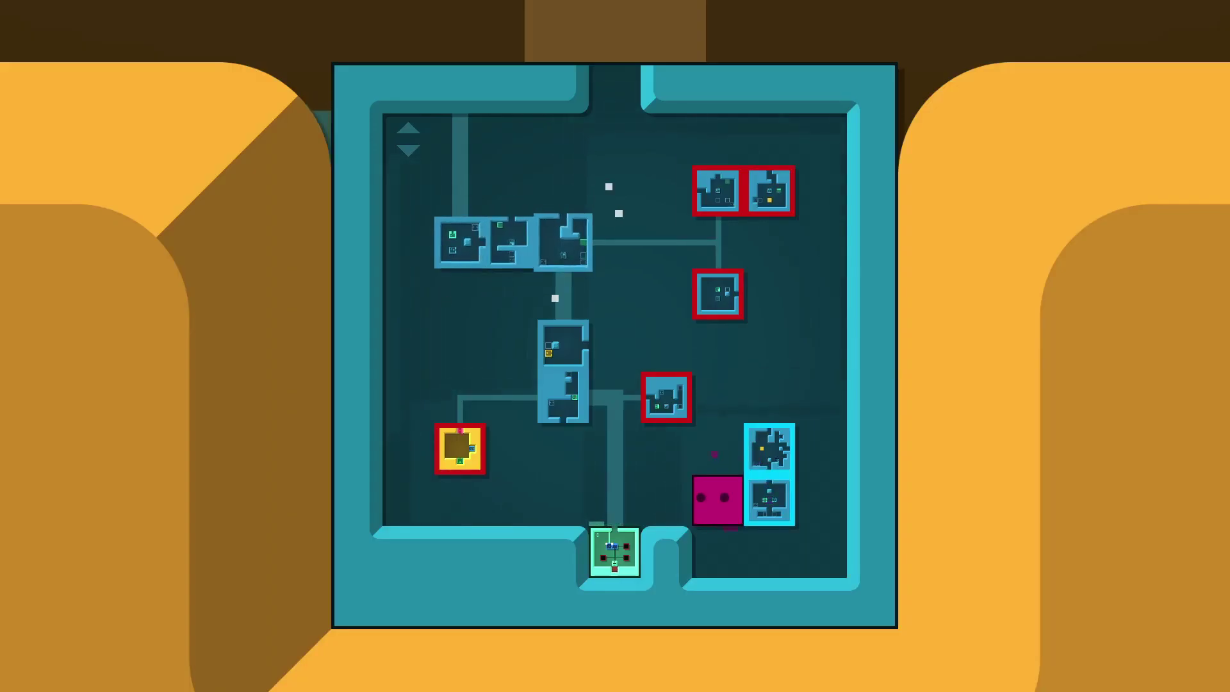
- Walk the player down-left across the teal map to the next cyan-bordered level
key(Down)
key(Left)
key(Down)
key(Left)
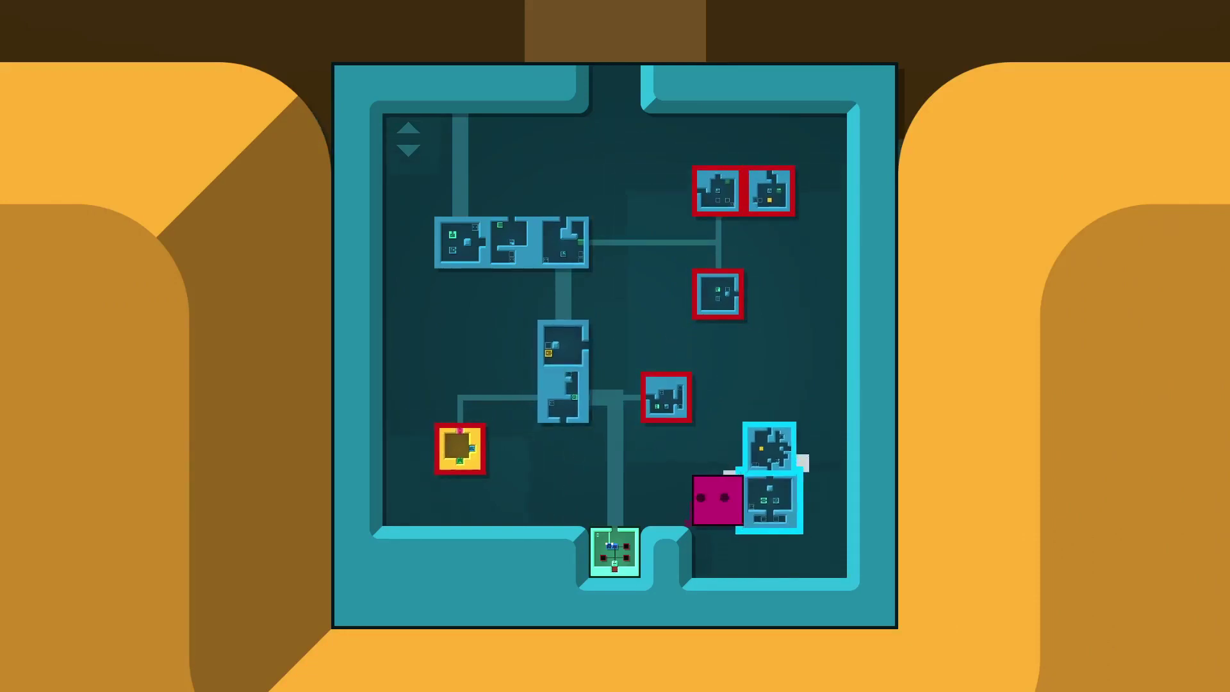